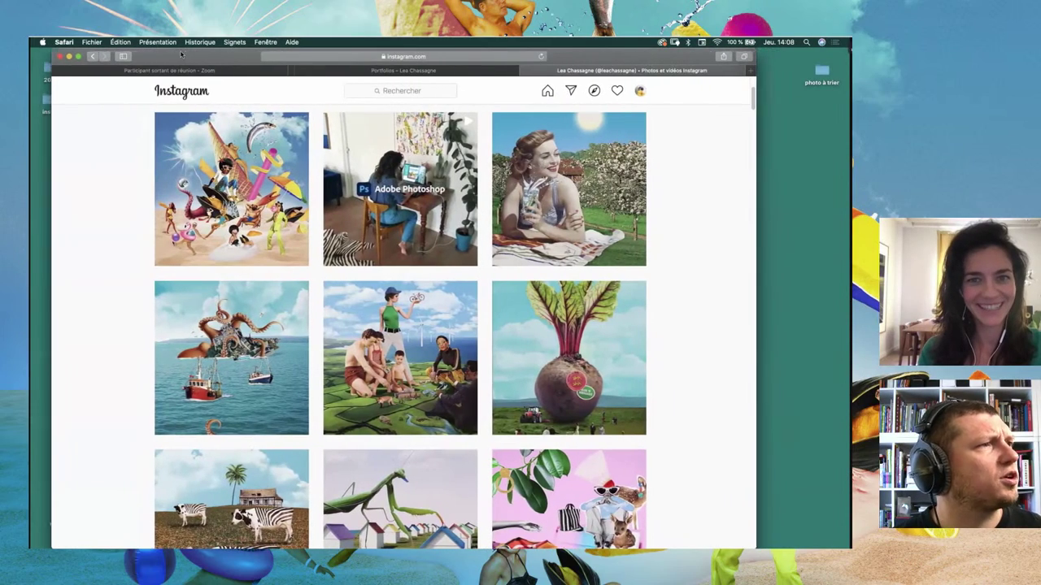
Step: Nudge the browser window left and scroll the profile grid down to its oldest posts
{"action": "left_click_drag", "start_coordinate": [181, 54], "coordinate": [160, 54]}
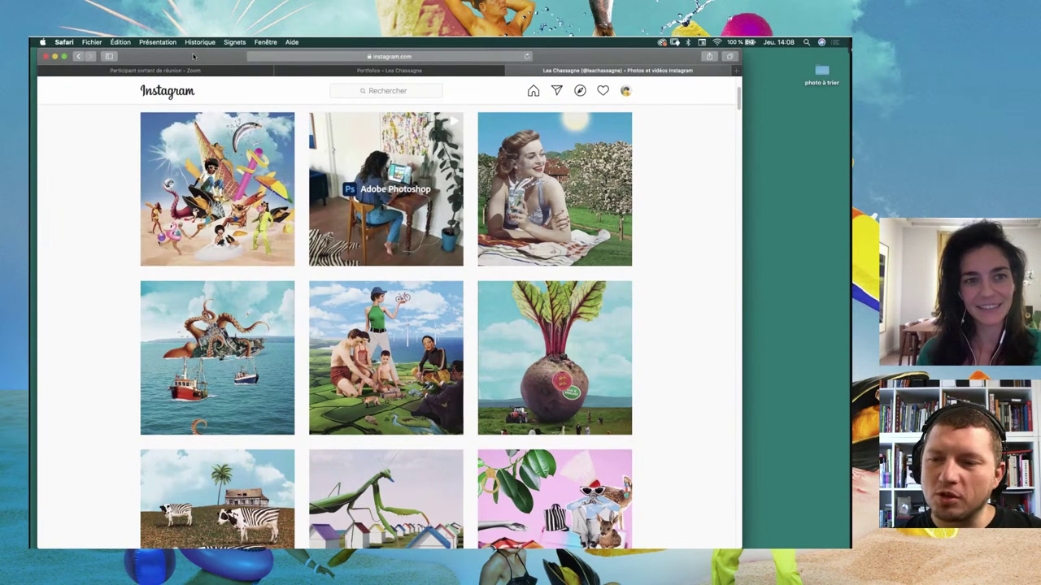
{"action": "left_click_drag", "start_coordinate": [193, 55], "coordinate": [189, 55]}
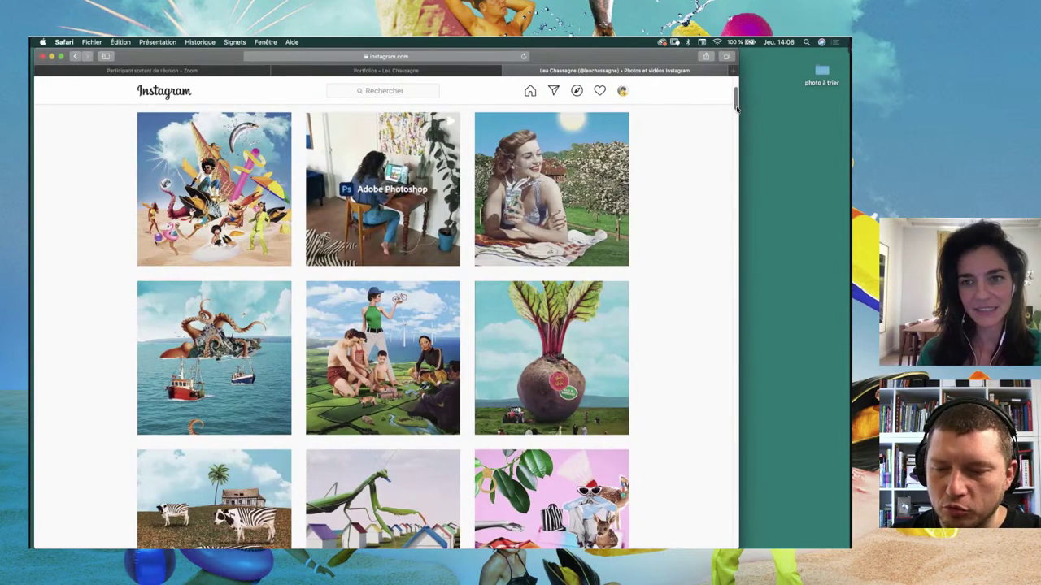
{"action": "scroll", "coordinate": [731, 387], "scroll_direction": "down", "scroll_amount": 5}
{"action": "scroll", "coordinate": [731, 387], "scroll_direction": "down", "scroll_amount": 10}
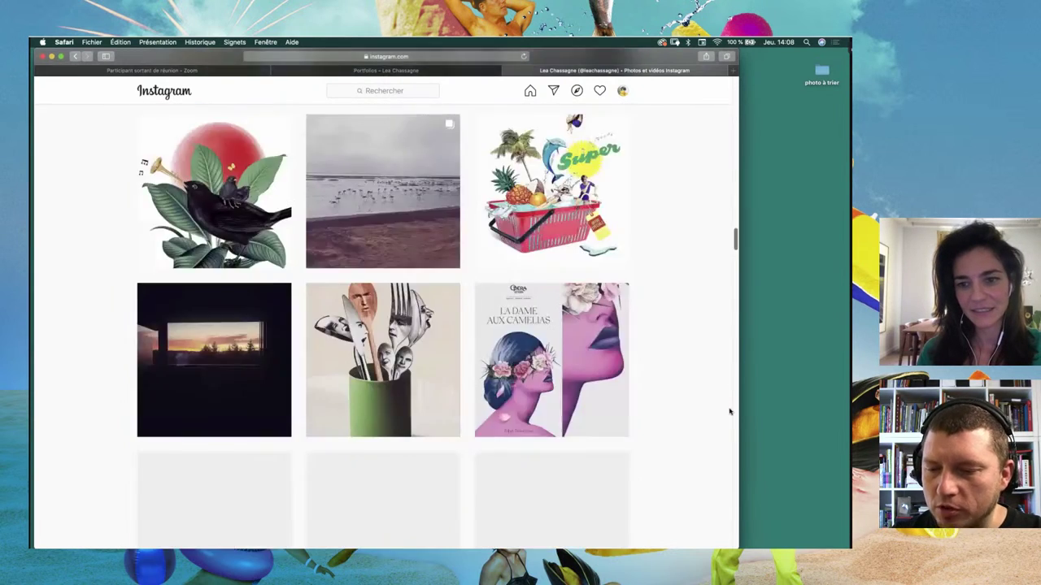
{"action": "scroll", "coordinate": [730, 410], "scroll_direction": "down", "scroll_amount": 10}
{"action": "scroll", "coordinate": [736, 488], "scroll_direction": "down", "scroll_amount": 10}
{"action": "scroll", "coordinate": [736, 509], "scroll_direction": "down", "scroll_amount": 10}
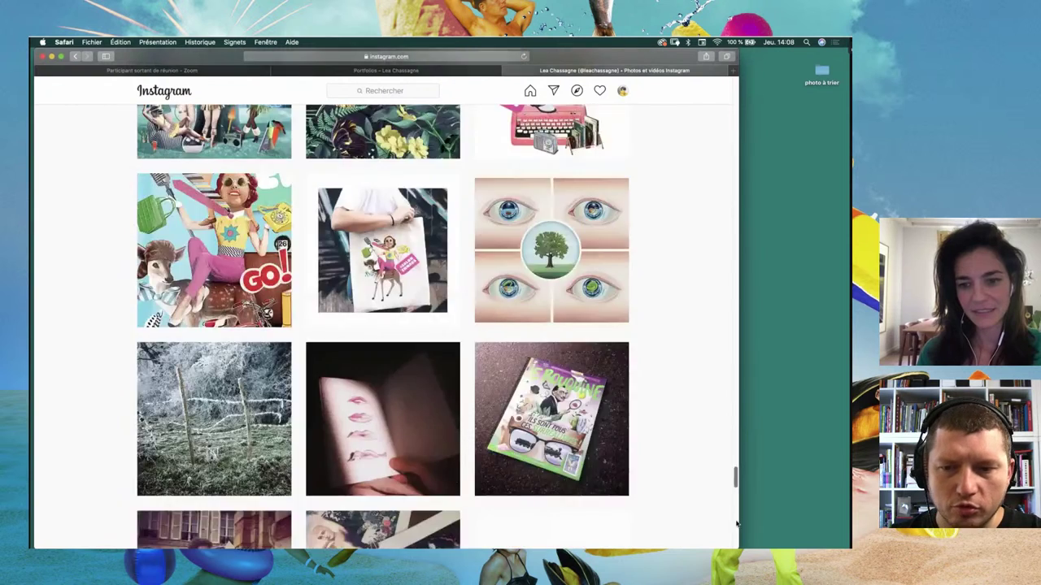
{"action": "scroll", "coordinate": [729, 507], "scroll_direction": "down", "scroll_amount": 10}
{"action": "scroll", "coordinate": [728, 506], "scroll_direction": "down", "scroll_amount": 10}
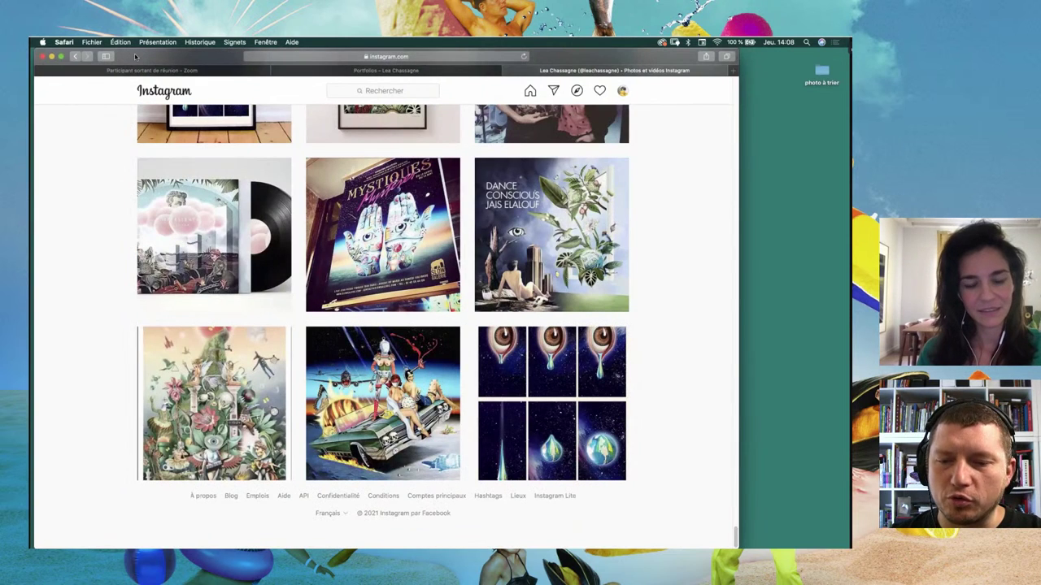
Step: Reposition the window and settle on the vinyl sleeve, 'Mystiques' and 'Dance Conscious' posts
{"action": "left_click_drag", "start_coordinate": [135, 57], "coordinate": [132, 55]}
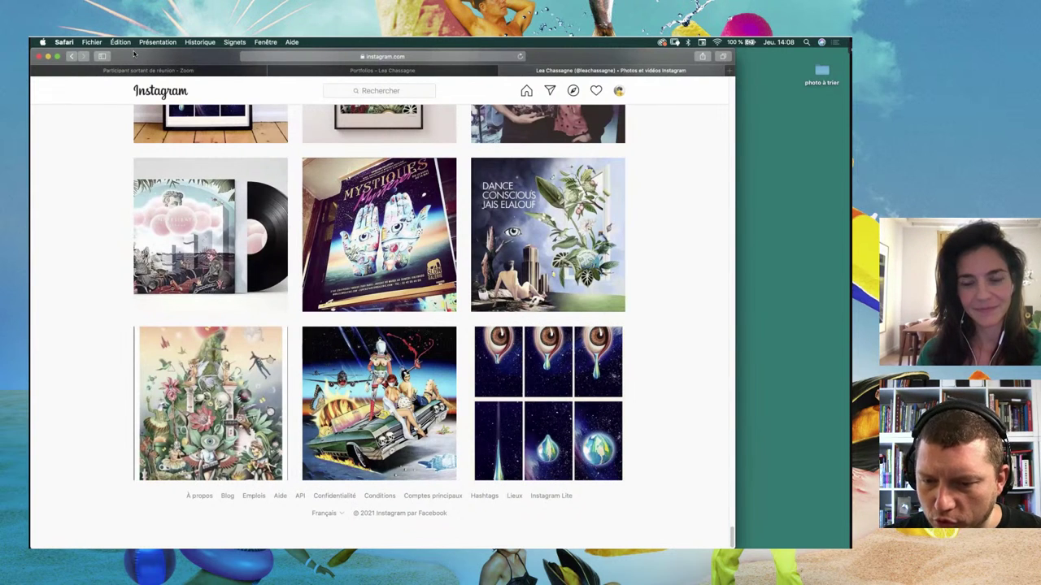
{"action": "left_click_drag", "start_coordinate": [140, 56], "coordinate": [150, 56]}
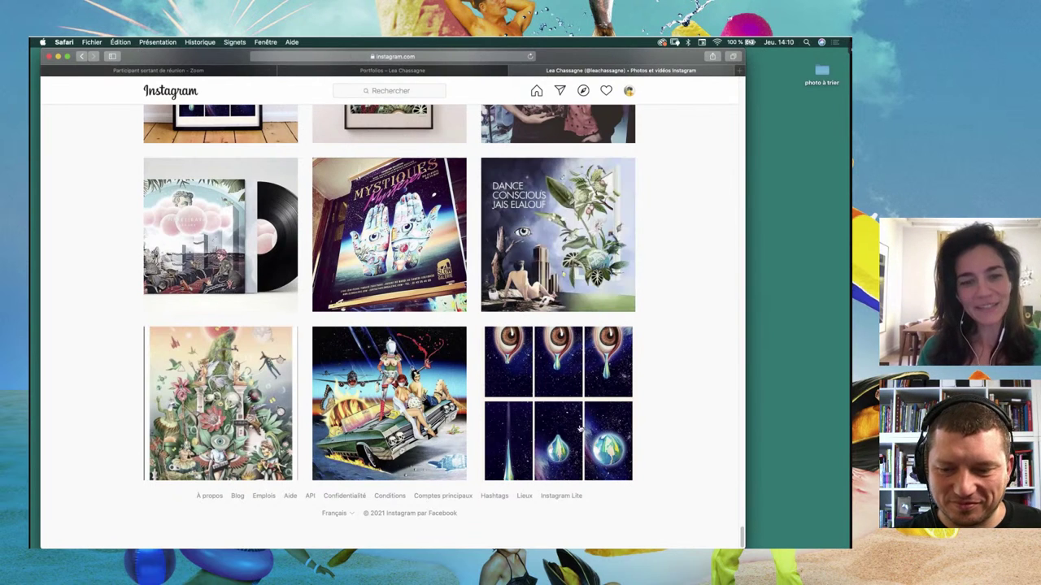
{"action": "left_click_drag", "start_coordinate": [742, 540], "coordinate": [742, 533]}
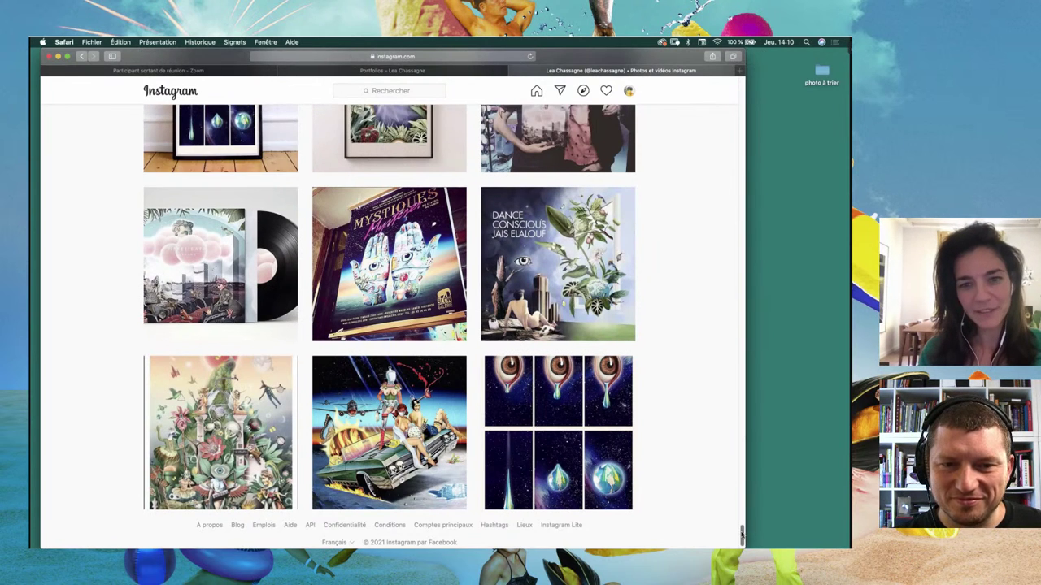
{"action": "scroll", "coordinate": [740, 533], "scroll_direction": "up", "scroll_amount": 2}
{"action": "scroll", "coordinate": [736, 533], "scroll_direction": "down", "scroll_amount": 3}
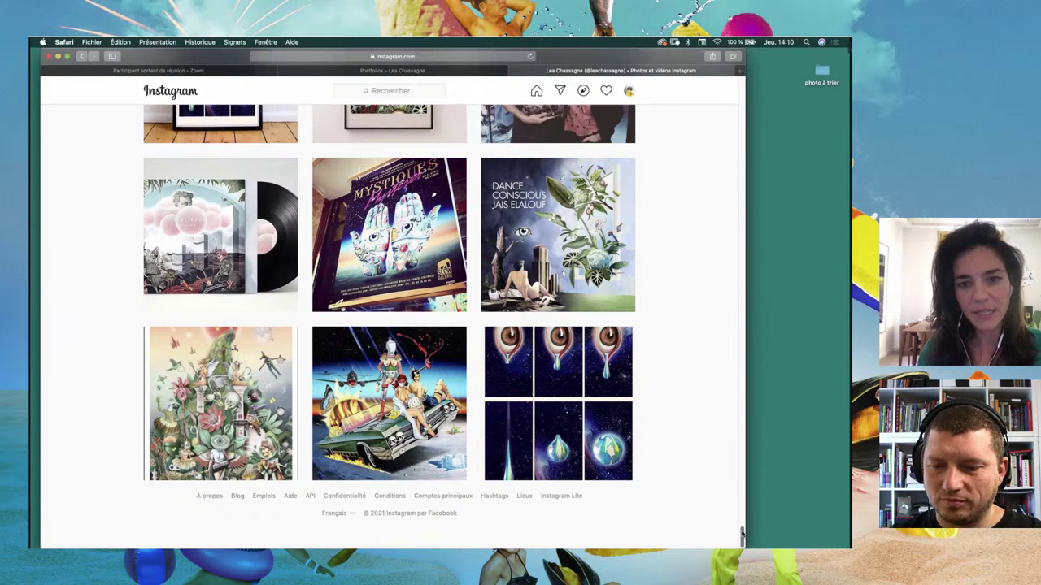
{"action": "scroll", "coordinate": [741, 534], "scroll_direction": "up", "scroll_amount": 1}
{"action": "scroll", "coordinate": [741, 534], "scroll_direction": "up", "scroll_amount": 2}
{"action": "scroll", "coordinate": [742, 529], "scroll_direction": "up", "scroll_amount": 3}
{"action": "scroll", "coordinate": [741, 521], "scroll_direction": "up", "scroll_amount": 2}
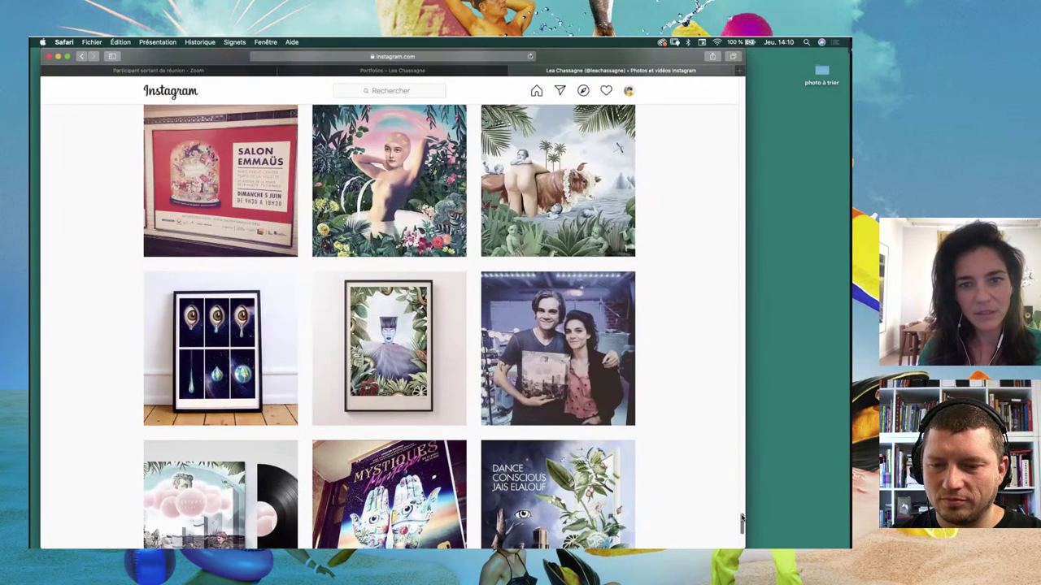
{"action": "scroll", "coordinate": [741, 521], "scroll_direction": "up", "scroll_amount": 1}
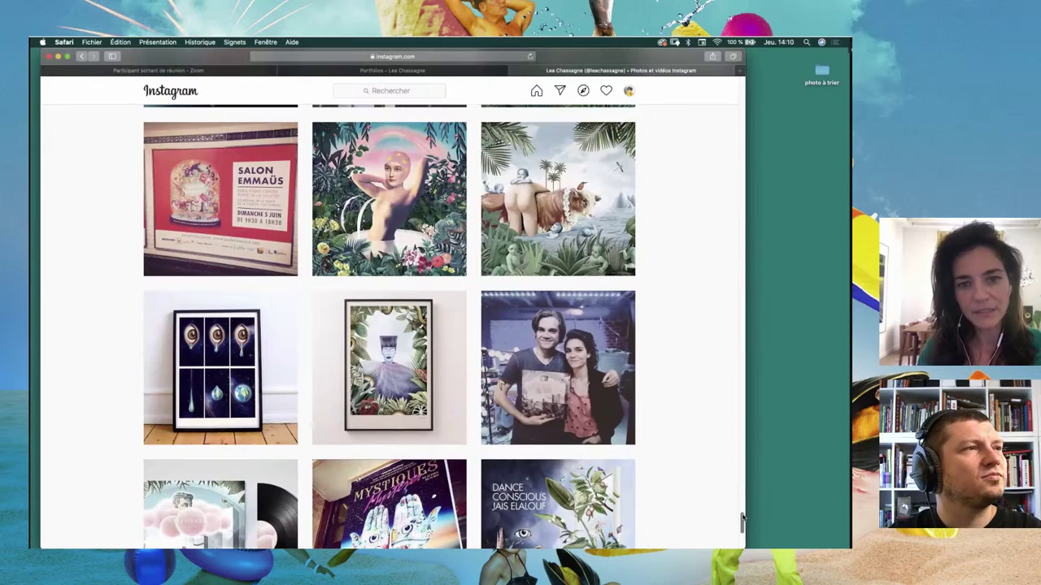
{"action": "scroll", "coordinate": [741, 516], "scroll_direction": "up", "scroll_amount": 1}
{"action": "scroll", "coordinate": [740, 504], "scroll_direction": "up", "scroll_amount": 4}
{"action": "scroll", "coordinate": [737, 488], "scroll_direction": "up", "scroll_amount": 5}
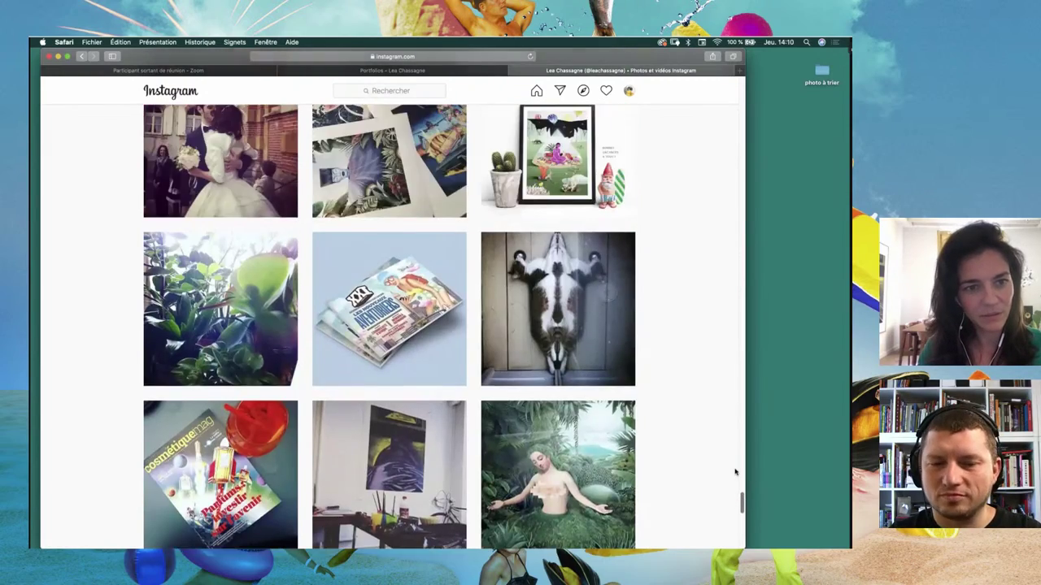
{"action": "scroll", "coordinate": [733, 467], "scroll_direction": "up", "scroll_amount": 5}
{"action": "scroll", "coordinate": [734, 455], "scroll_direction": "up", "scroll_amount": 5}
{"action": "scroll", "coordinate": [734, 448], "scroll_direction": "up", "scroll_amount": 3}
{"action": "scroll", "coordinate": [734, 448], "scroll_direction": "up", "scroll_amount": 3}
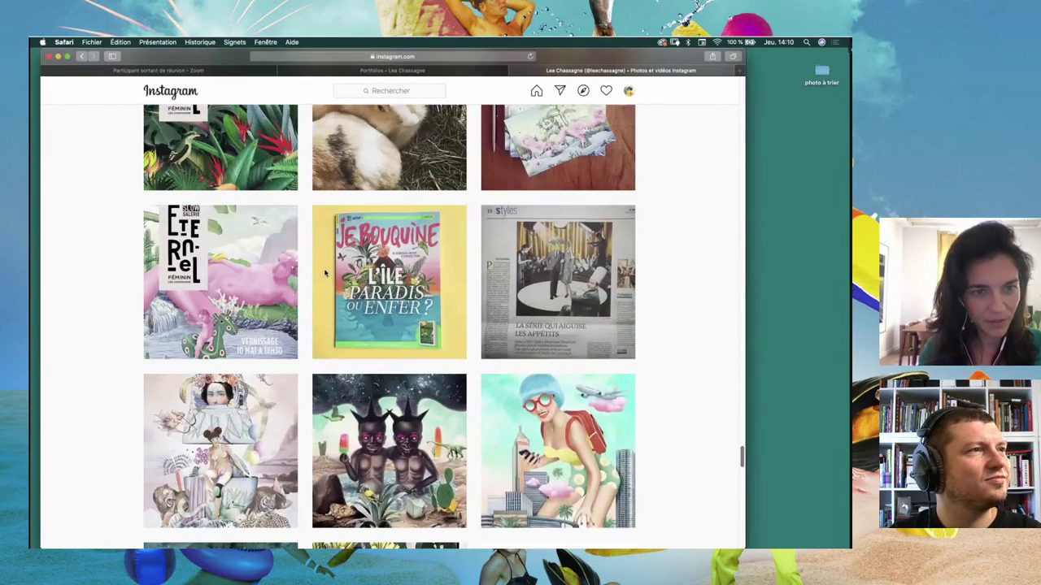
{"action": "left_click", "coordinate": [276, 231]}
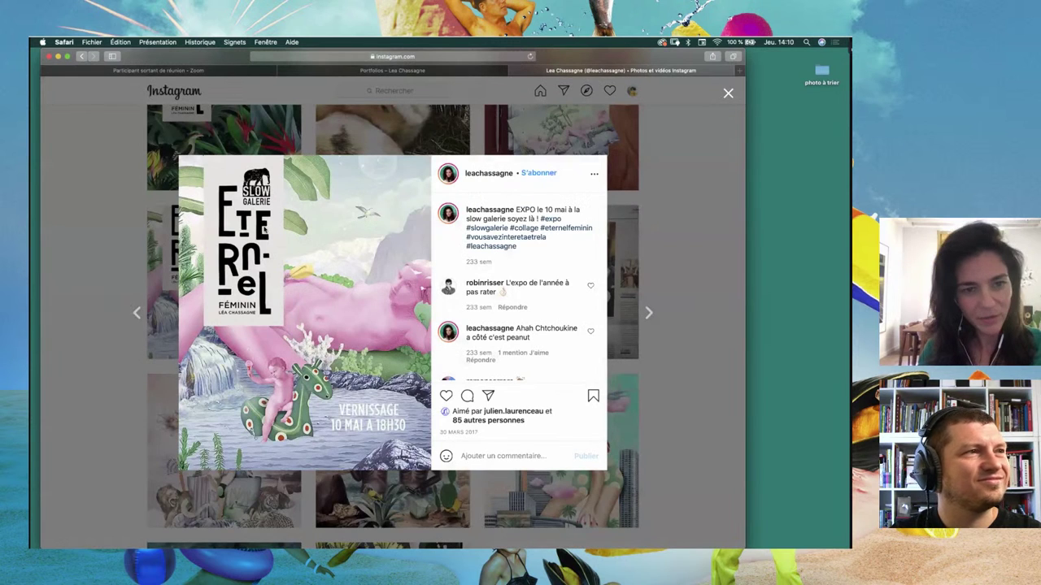
{"action": "left_click", "coordinate": [724, 268]}
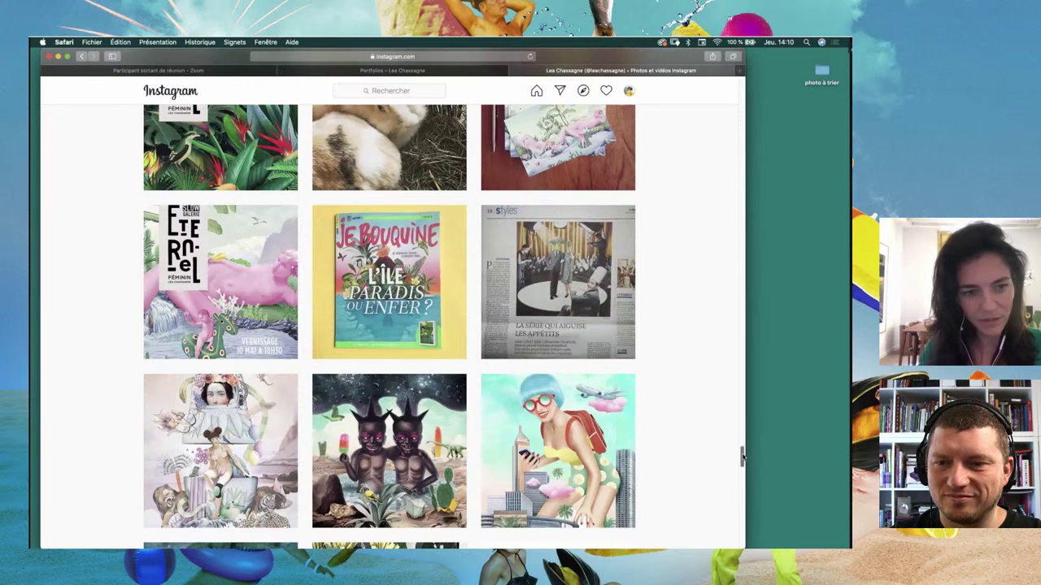
{"action": "scroll", "coordinate": [742, 457], "scroll_direction": "down", "scroll_amount": 3}
{"action": "left_click", "coordinate": [187, 268]}
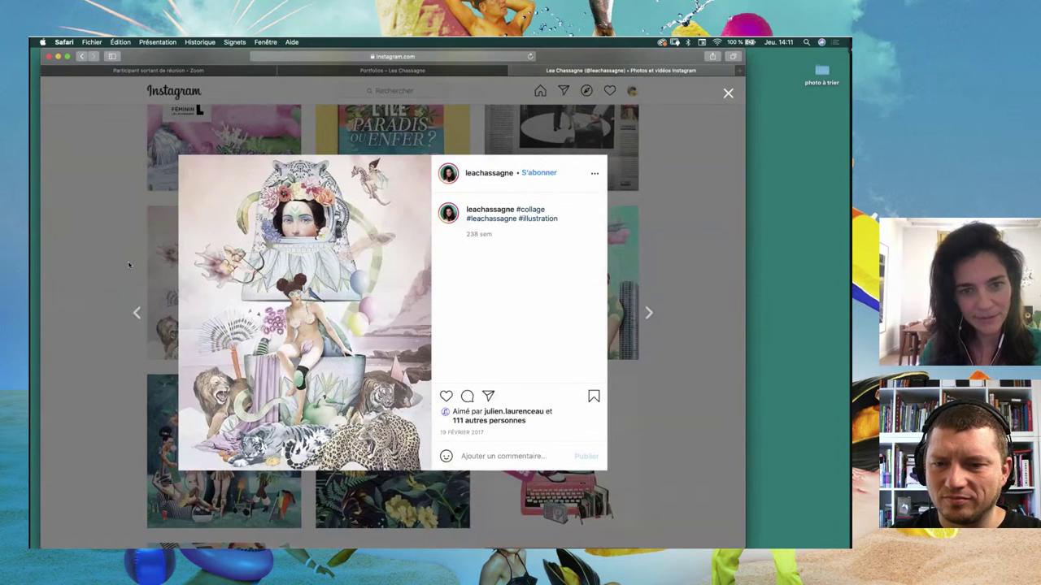
{"action": "left_click", "coordinate": [132, 273]}
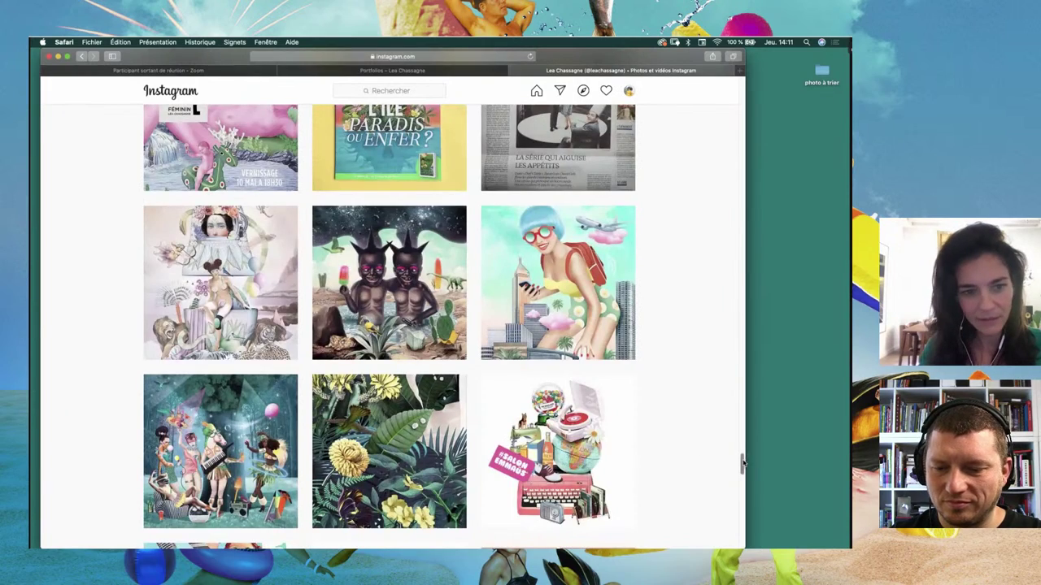
{"action": "scroll", "coordinate": [741, 466], "scroll_direction": "down", "scroll_amount": 2}
{"action": "scroll", "coordinate": [742, 470], "scroll_direction": "down", "scroll_amount": 2}
{"action": "scroll", "coordinate": [741, 481], "scroll_direction": "down", "scroll_amount": 2}
{"action": "scroll", "coordinate": [741, 486], "scroll_direction": "down", "scroll_amount": 6}
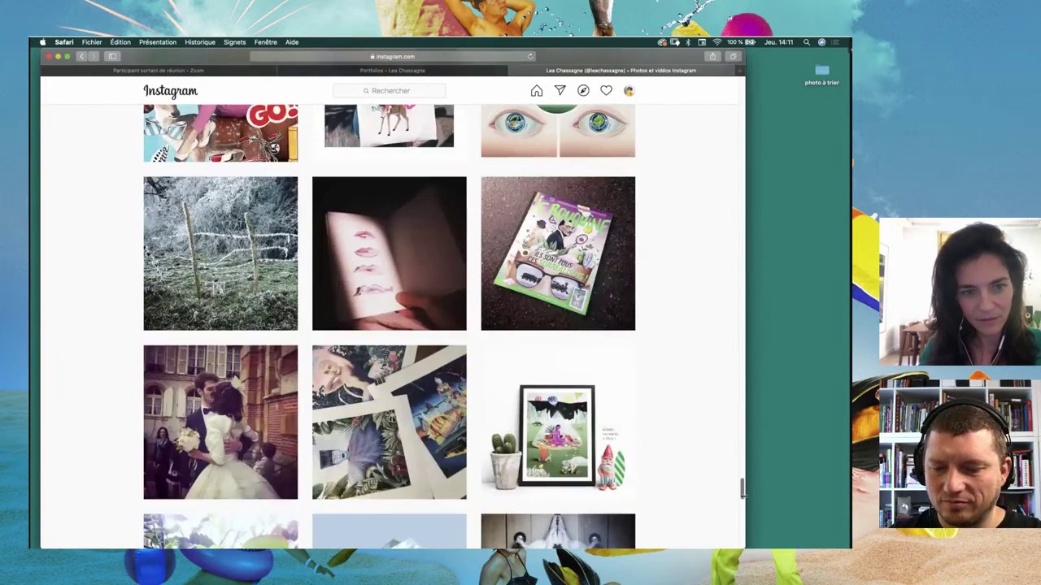
{"action": "scroll", "coordinate": [741, 492], "scroll_direction": "down", "scroll_amount": 2}
{"action": "scroll", "coordinate": [740, 496], "scroll_direction": "down", "scroll_amount": 5}
{"action": "scroll", "coordinate": [692, 464], "scroll_direction": "down", "scroll_amount": 3}
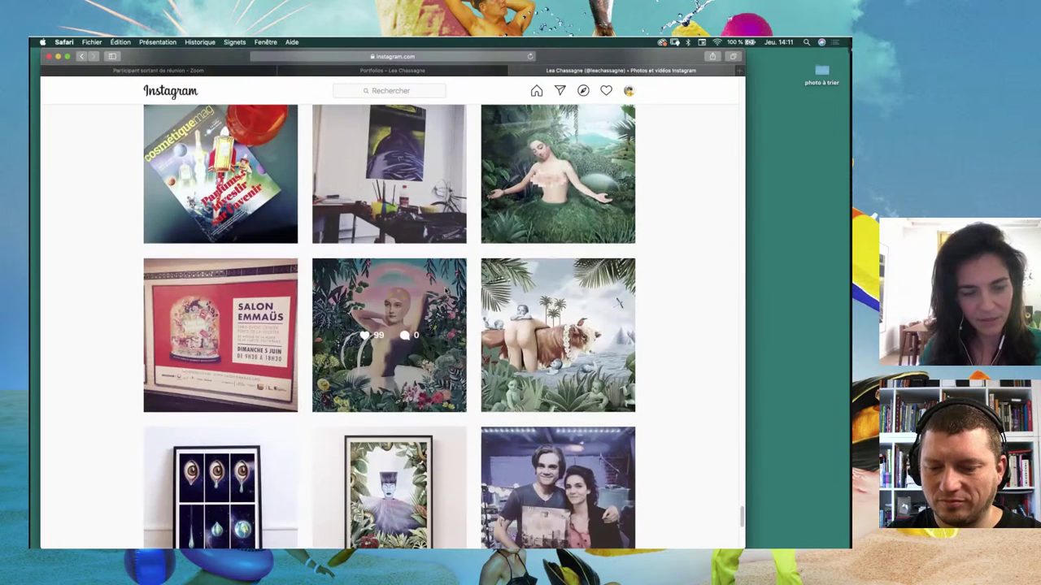
{"action": "left_click", "coordinate": [627, 378]}
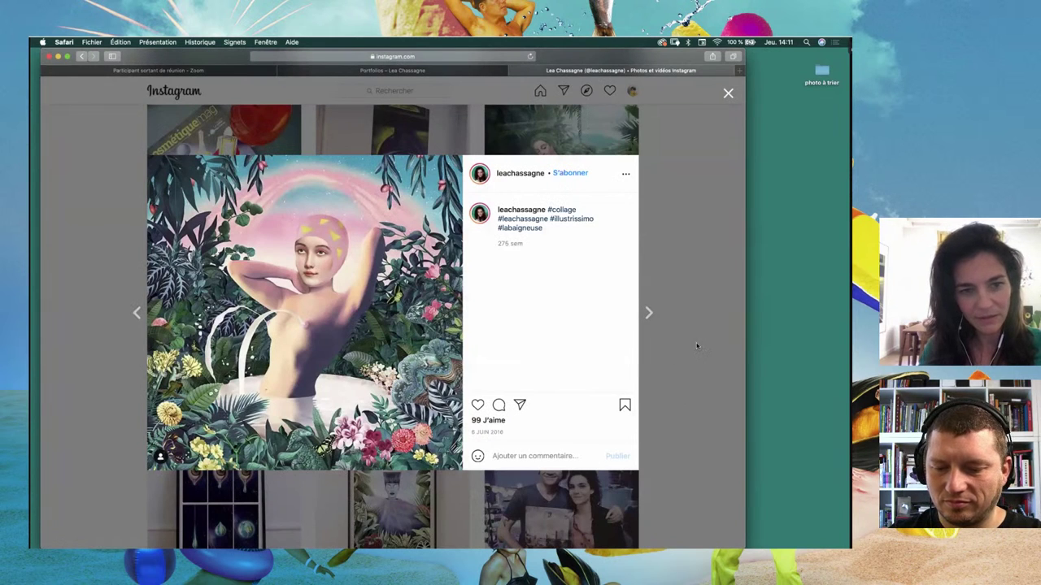
{"action": "left_click", "coordinate": [729, 406]}
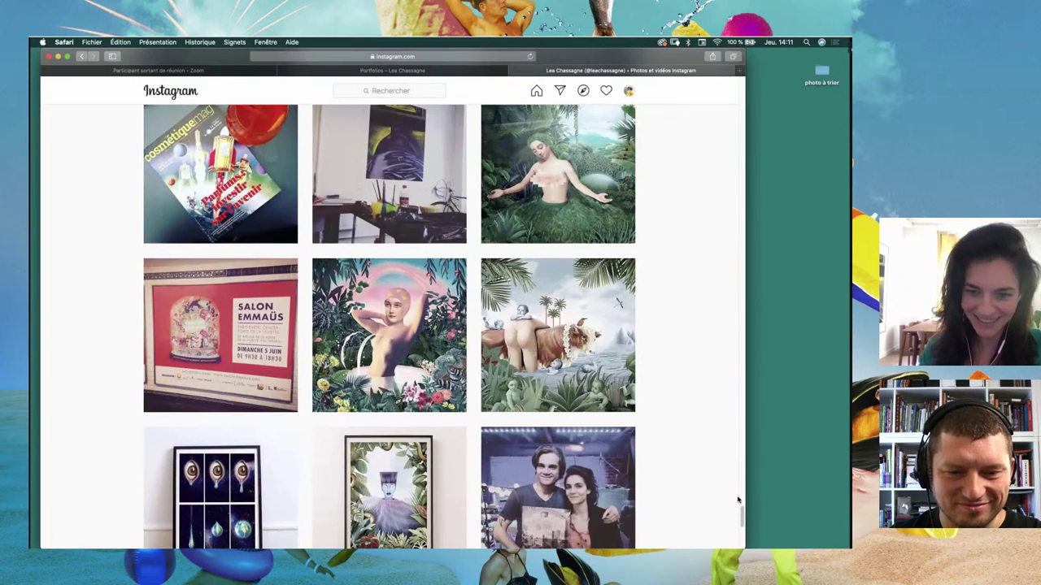
{"action": "left_click_drag", "start_coordinate": [741, 514], "coordinate": [744, 532]}
{"action": "left_click", "coordinate": [203, 443]}
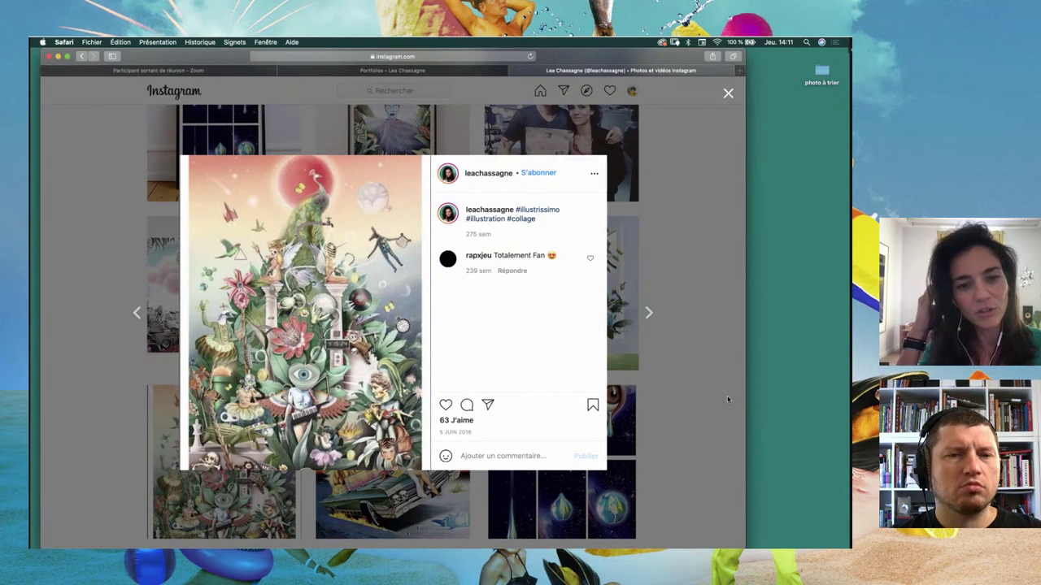
{"action": "left_click", "coordinate": [728, 439]}
{"action": "scroll", "coordinate": [740, 530], "scroll_direction": "down", "scroll_amount": 2}
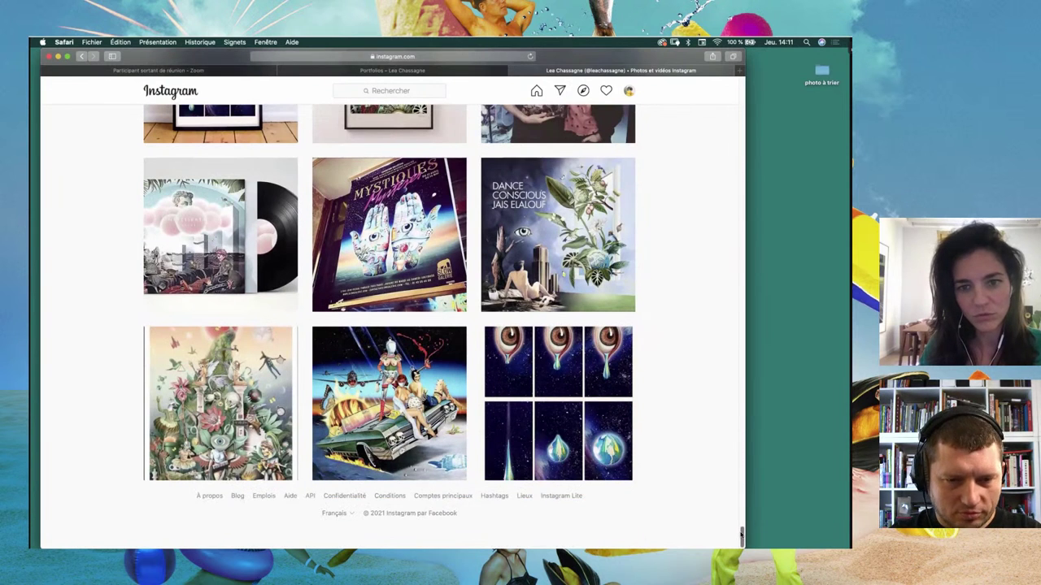
Step: Open the June 2016 collage post of pin-up figures on a flaming car
{"action": "left_click", "coordinate": [459, 375]}
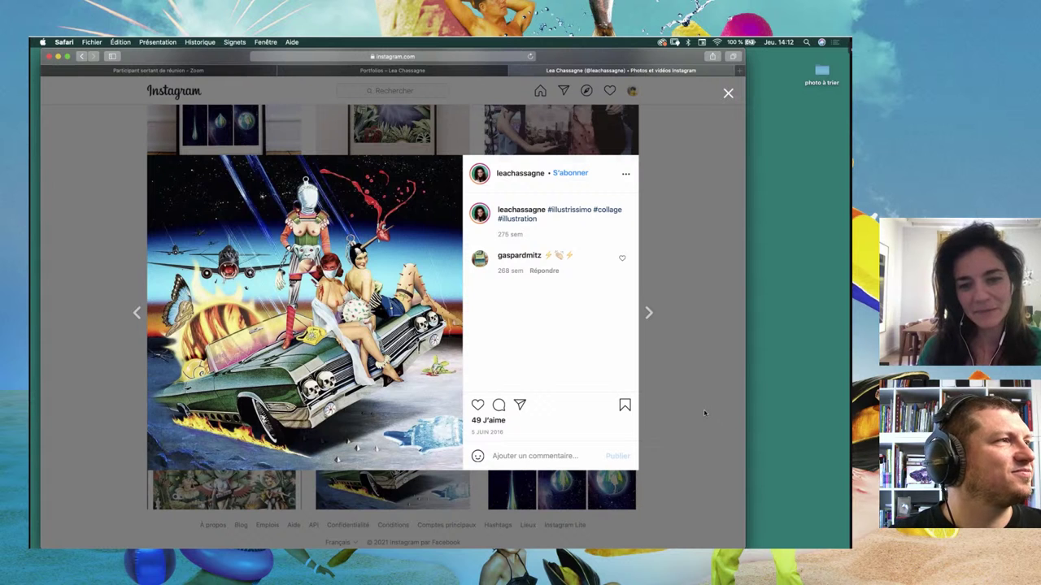
Step: Close the car collage and view the 'Dance Conscious' poster post
{"action": "left_click", "coordinate": [704, 413]}
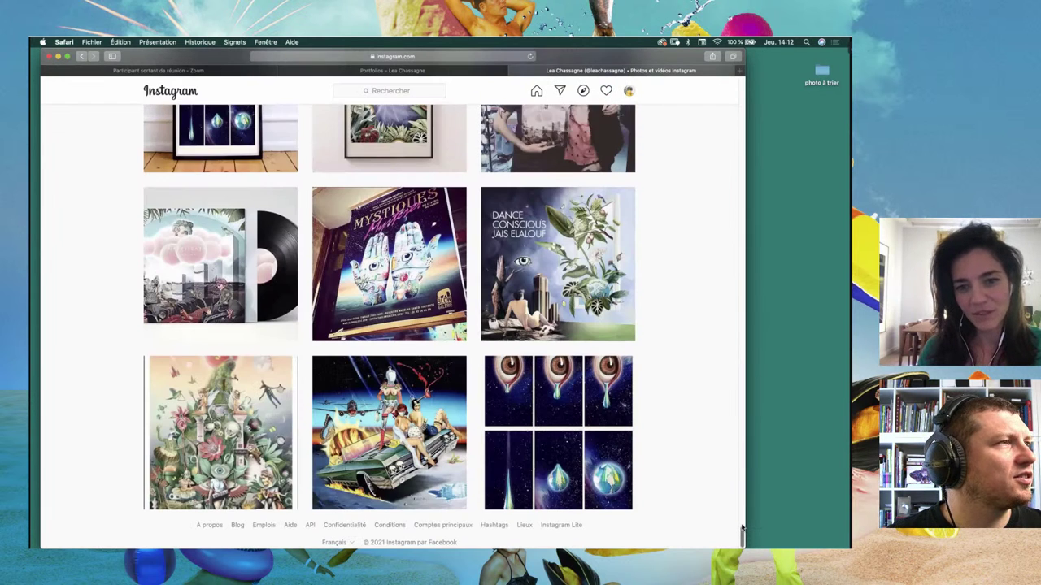
{"action": "left_click_drag", "start_coordinate": [741, 533], "coordinate": [742, 527]}
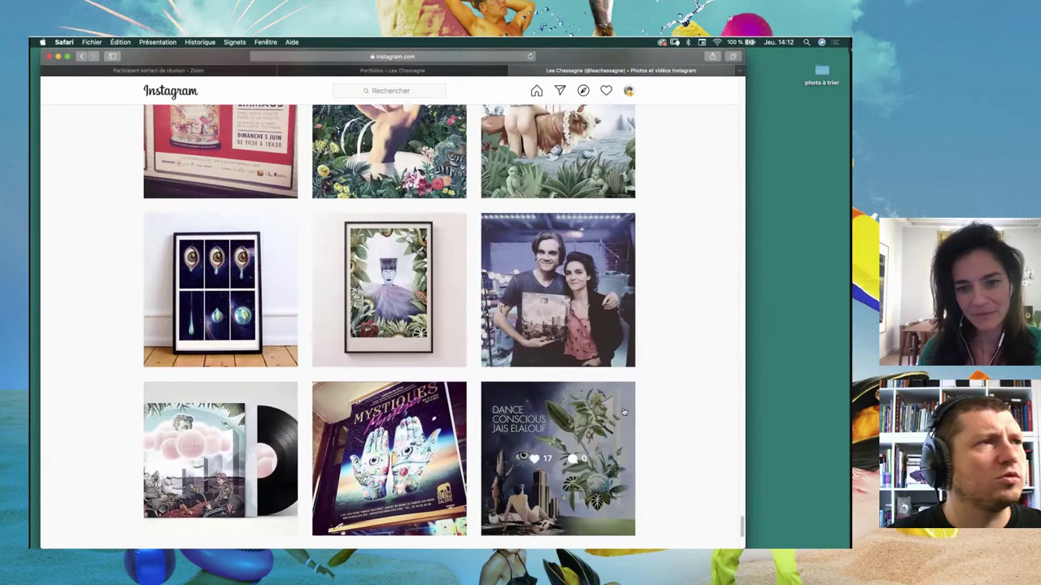
{"action": "left_click", "coordinate": [624, 412]}
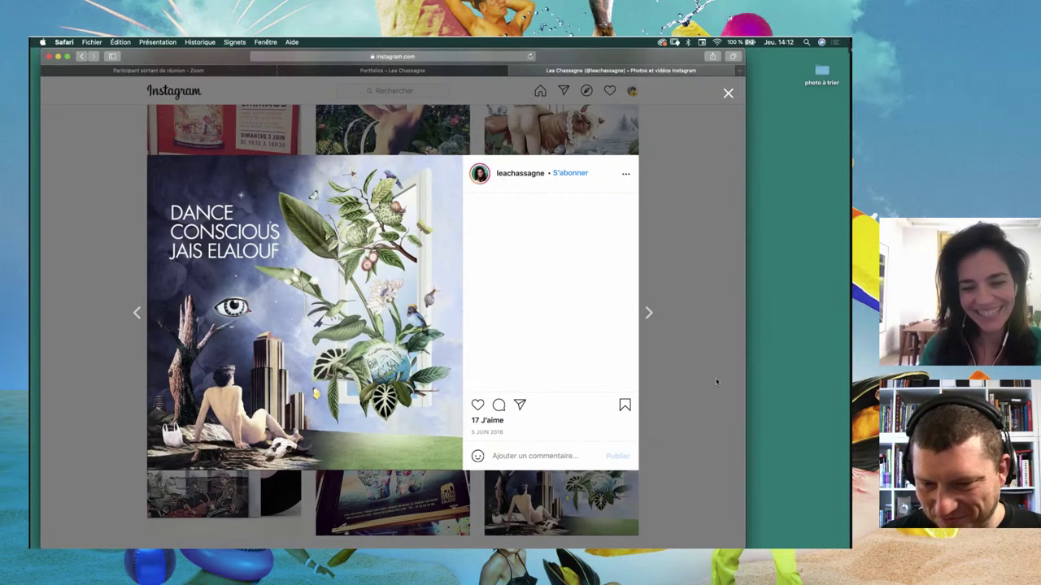
{"action": "left_click", "coordinate": [716, 381]}
Step: Scroll up the grid and view the cow collage post
{"action": "scroll", "coordinate": [627, 325], "scroll_direction": "up", "scroll_amount": 2}
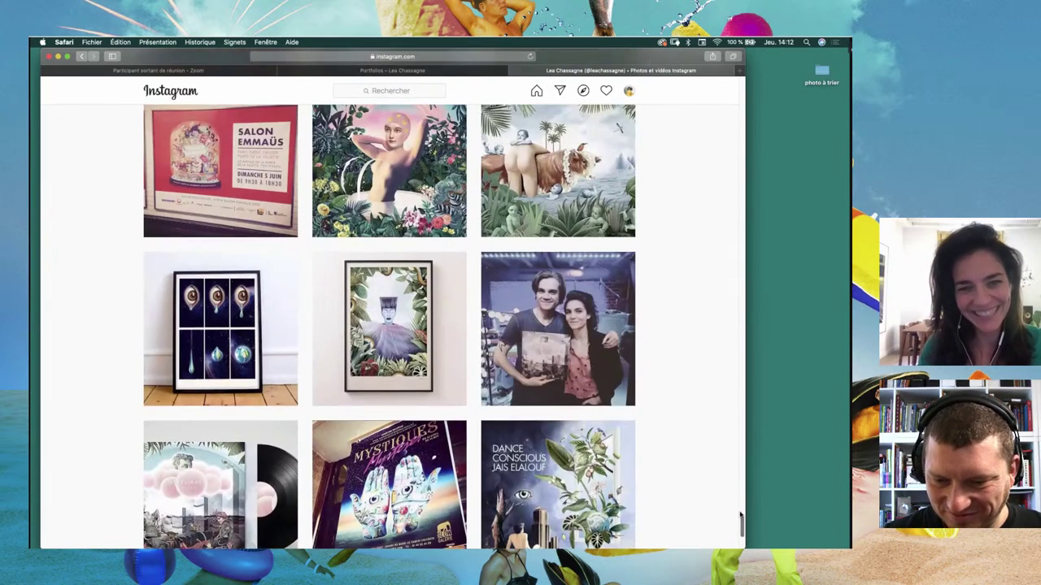
{"action": "scroll", "coordinate": [627, 325], "scroll_direction": "up", "scroll_amount": 2}
{"action": "scroll", "coordinate": [626, 326], "scroll_direction": "up", "scroll_amount": 1}
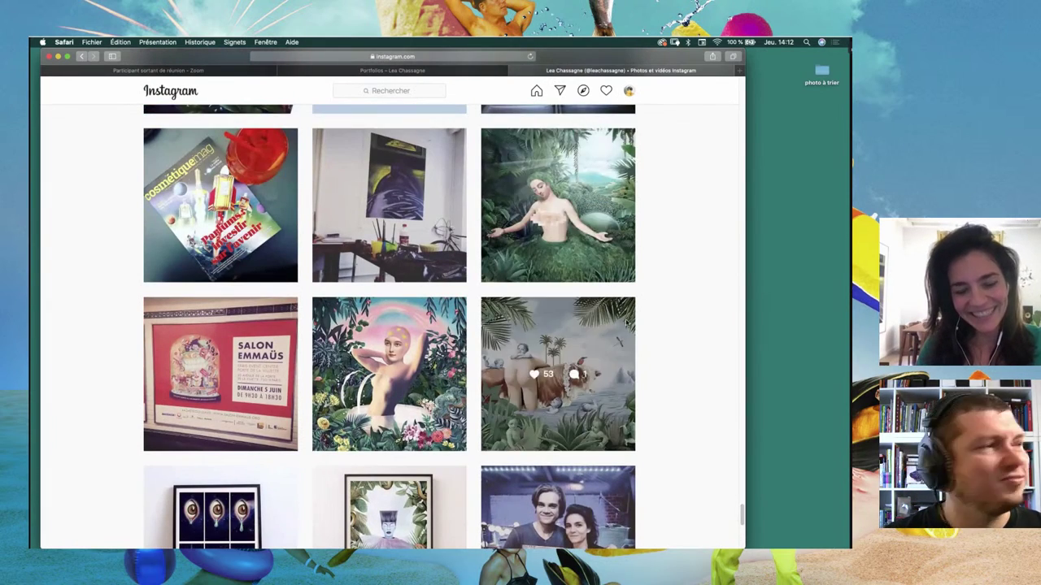
{"action": "left_click", "coordinate": [620, 342]}
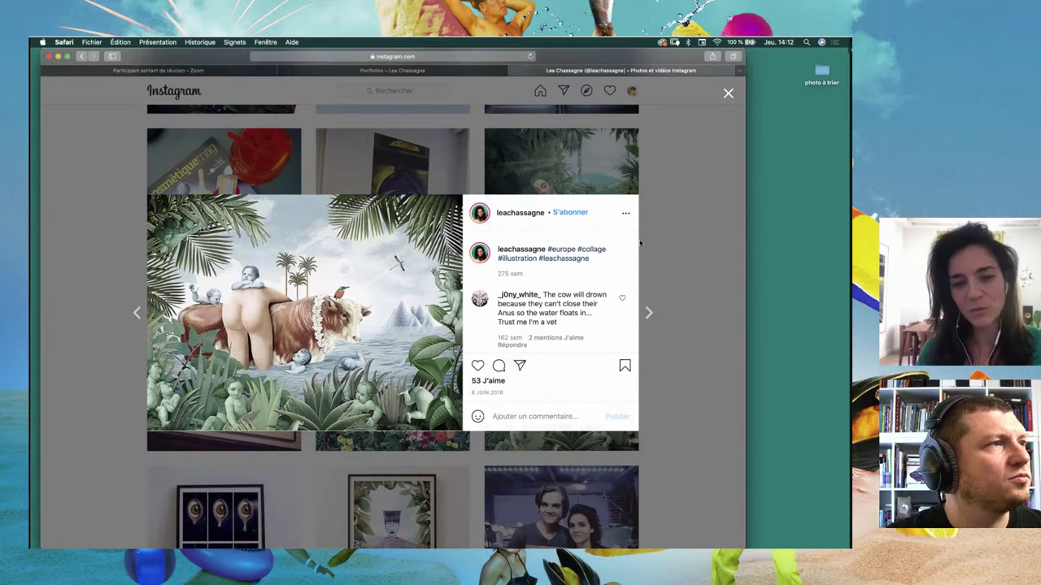
{"action": "left_click", "coordinate": [709, 369]}
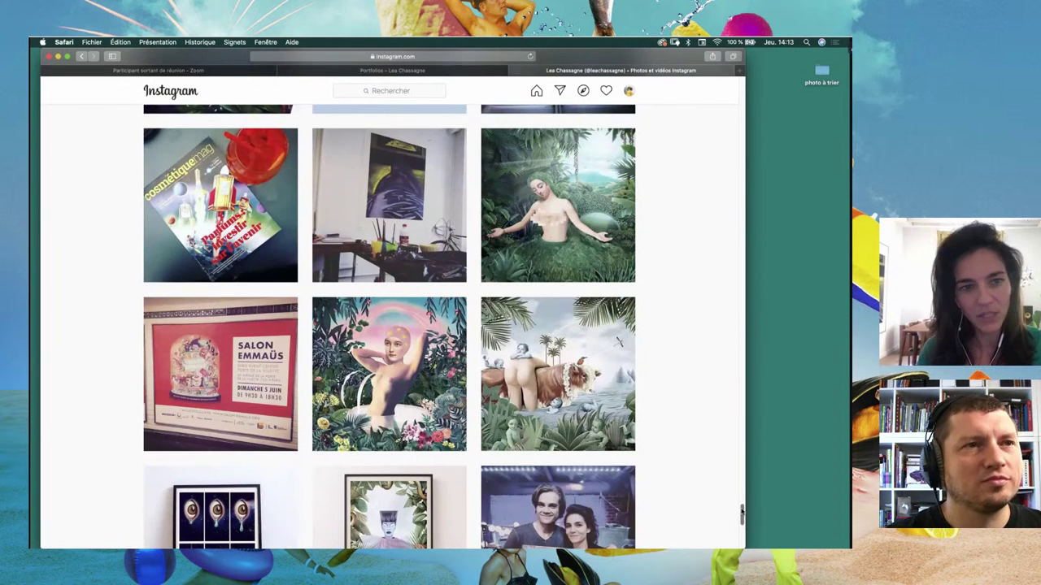
Step: Scroll further up and view the woman-between-waves illustration post
{"action": "scroll", "coordinate": [742, 512], "scroll_direction": "up", "scroll_amount": 2}
{"action": "scroll", "coordinate": [742, 511], "scroll_direction": "down", "scroll_amount": 1}
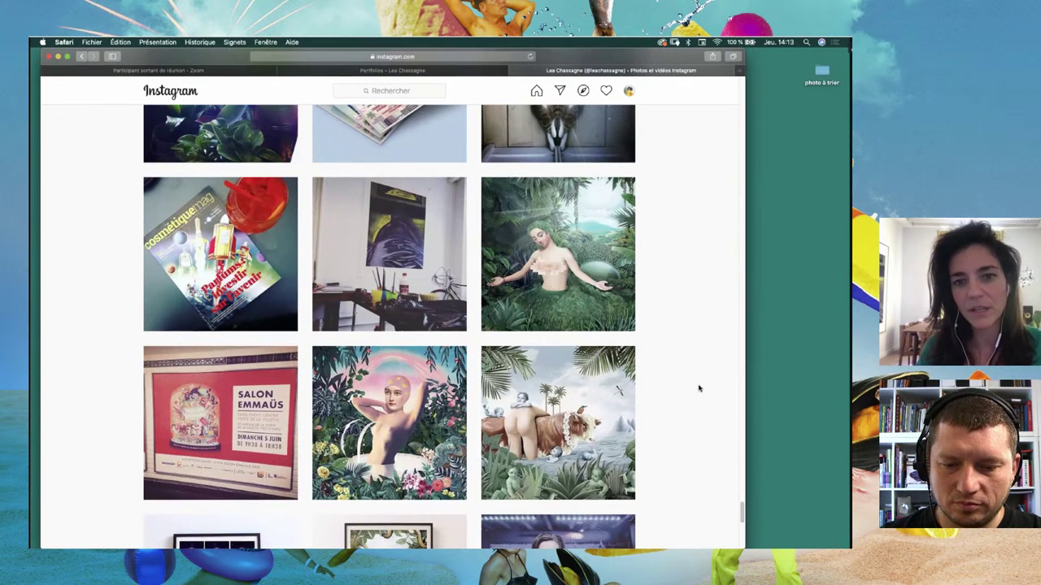
{"action": "scroll", "coordinate": [741, 512], "scroll_direction": "up", "scroll_amount": 3}
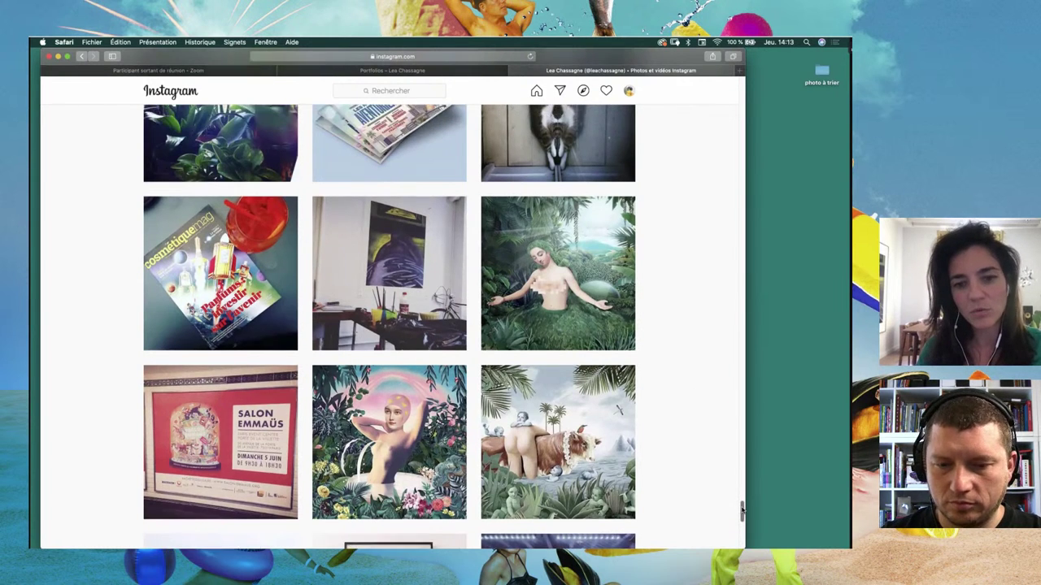
{"action": "scroll", "coordinate": [742, 513], "scroll_direction": "down", "scroll_amount": 1}
{"action": "scroll", "coordinate": [741, 510], "scroll_direction": "down", "scroll_amount": 1}
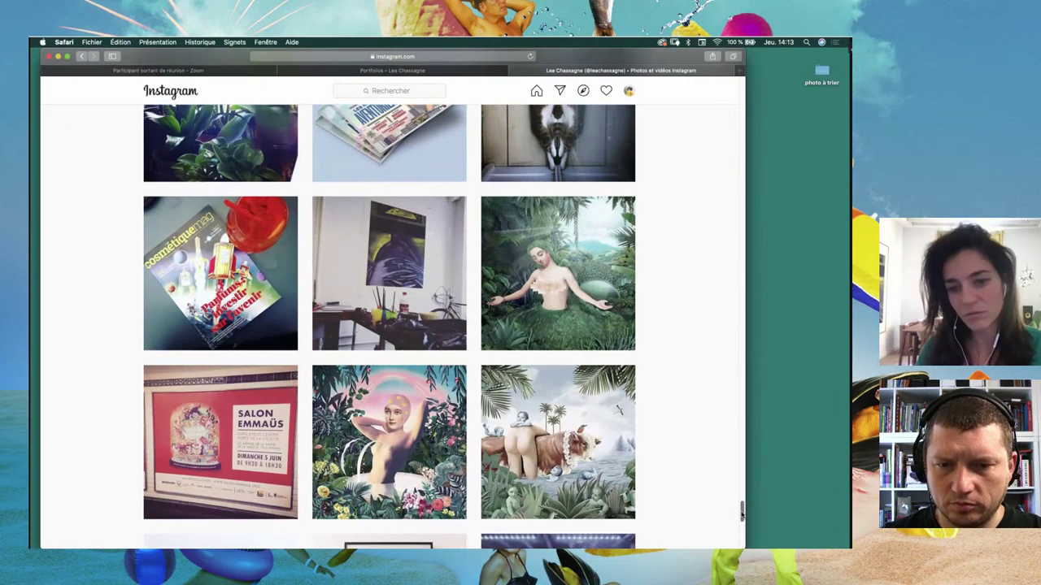
{"action": "scroll", "coordinate": [741, 508], "scroll_direction": "up", "scroll_amount": 1}
{"action": "scroll", "coordinate": [742, 494], "scroll_direction": "up", "scroll_amount": 5}
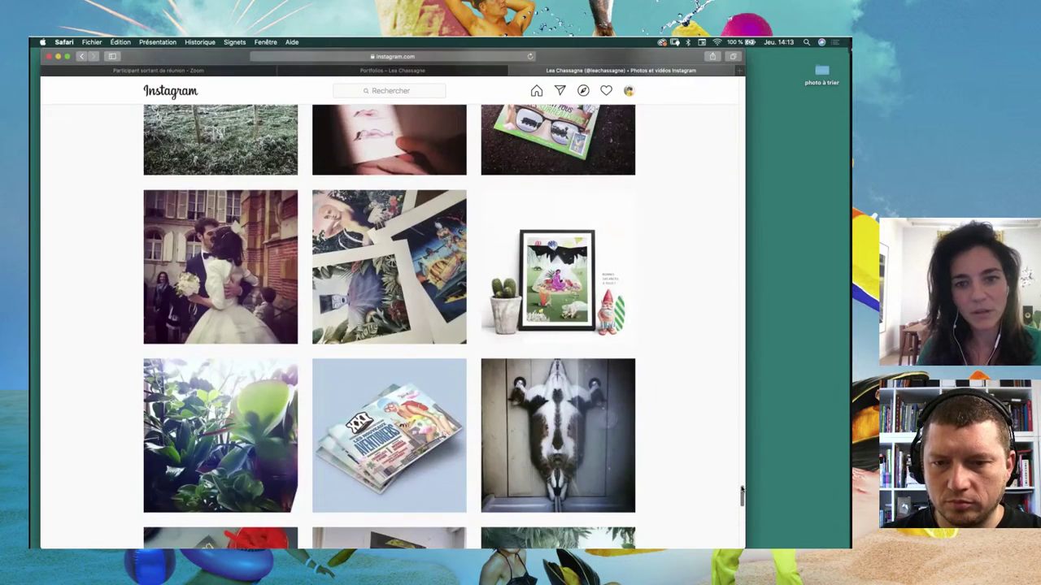
{"action": "left_click_drag", "start_coordinate": [741, 486], "coordinate": [738, 443]}
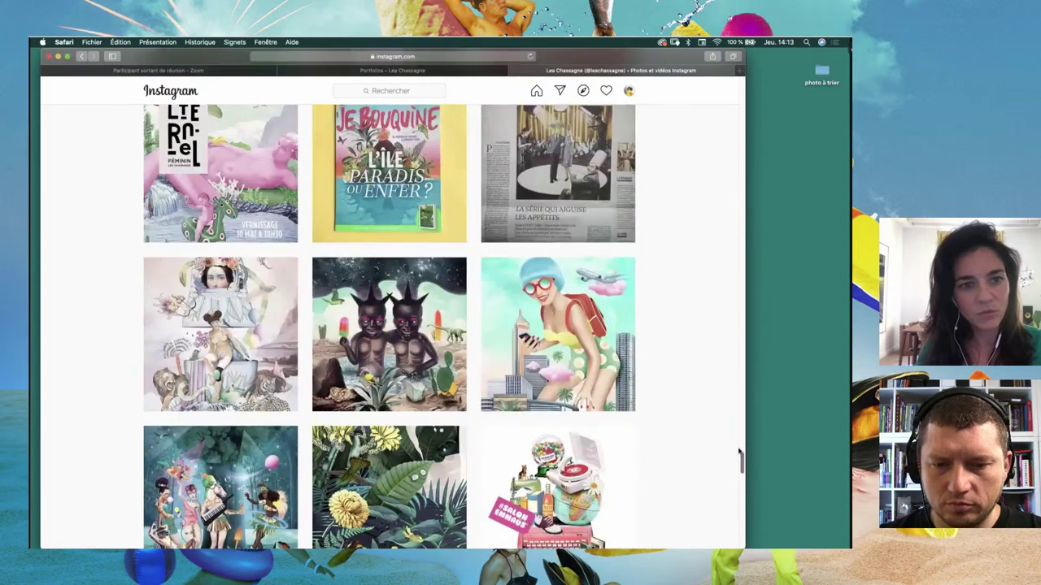
{"action": "scroll", "coordinate": [738, 443], "scroll_direction": "up", "scroll_amount": 5}
{"action": "scroll", "coordinate": [739, 443], "scroll_direction": "up", "scroll_amount": 2}
{"action": "scroll", "coordinate": [732, 431], "scroll_direction": "up", "scroll_amount": 3}
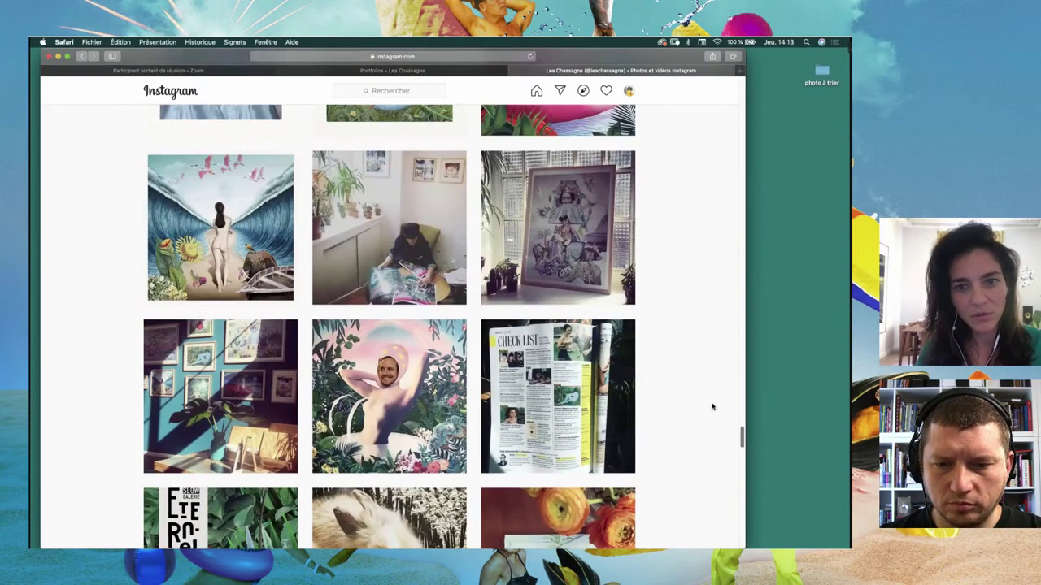
{"action": "left_click", "coordinate": [235, 279]}
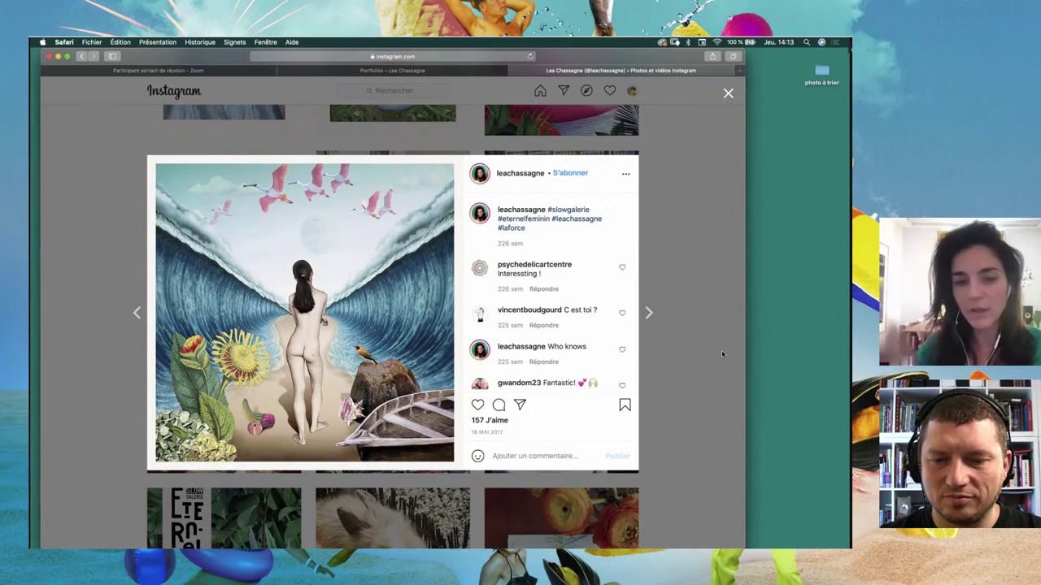
{"action": "left_click", "coordinate": [704, 333]}
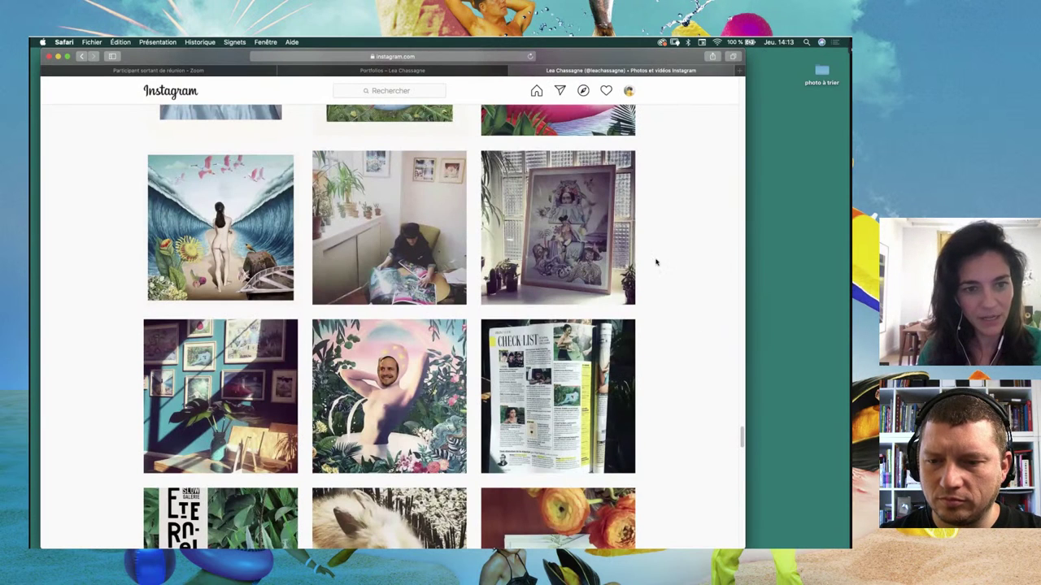
Step: View the blue-wall gallery photo and the woman-reading-in-armchair posts, returning to the grid
{"action": "left_click", "coordinate": [239, 348]}
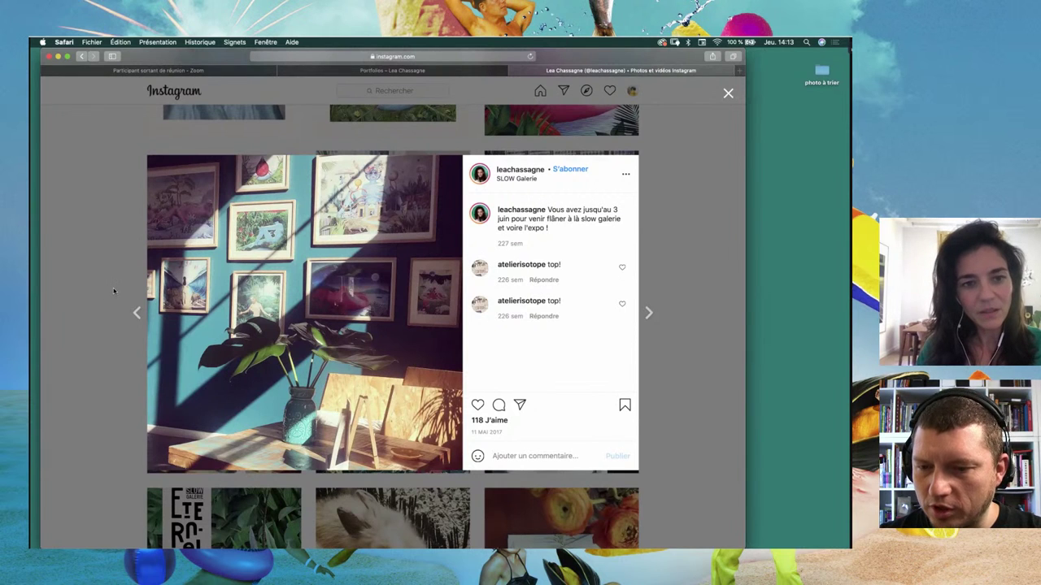
{"action": "left_click", "coordinate": [688, 309]}
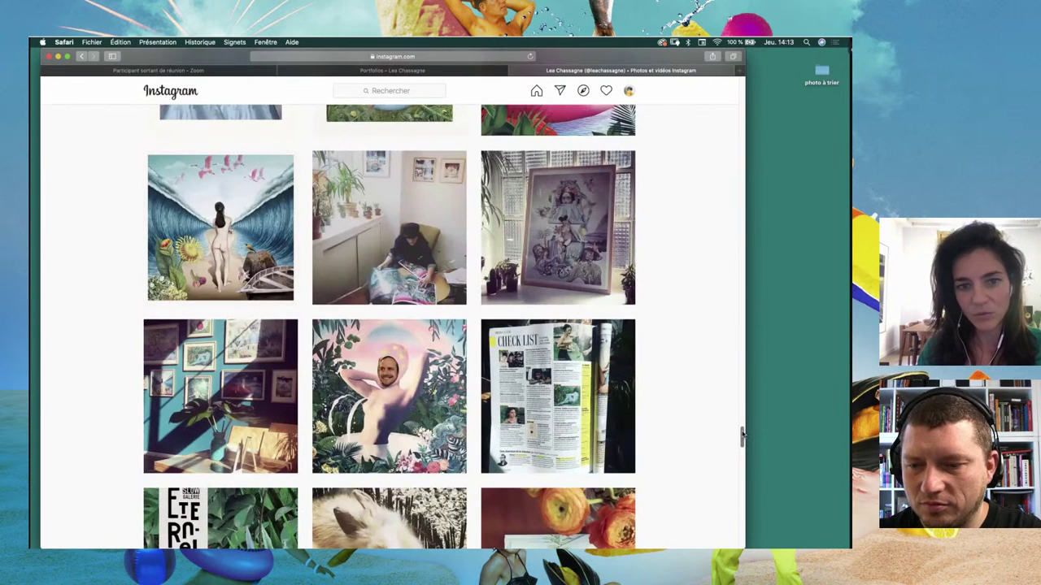
{"action": "scroll", "coordinate": [713, 390], "scroll_direction": "up", "scroll_amount": 2}
{"action": "left_click", "coordinate": [434, 267]}
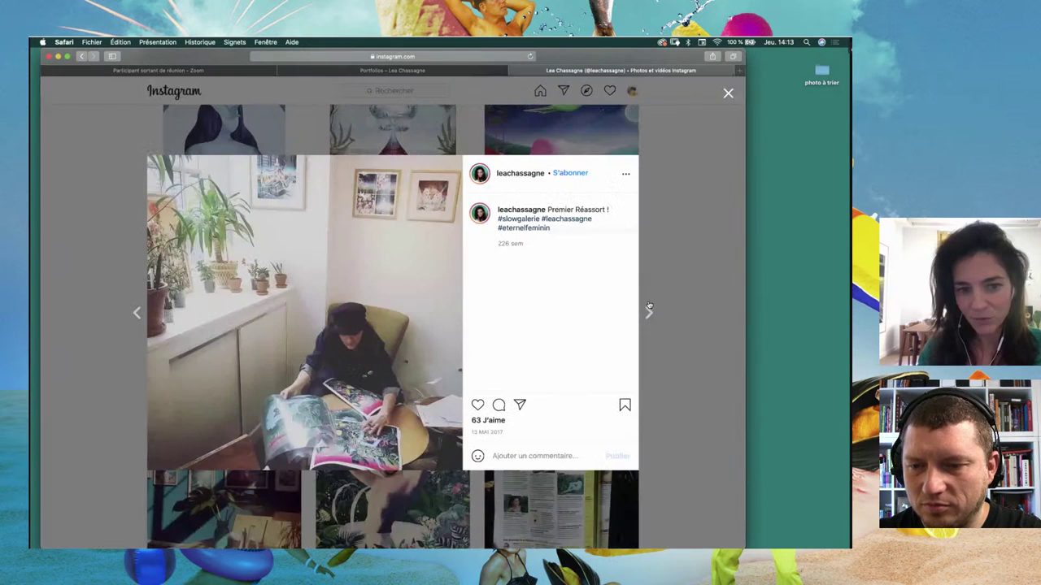
{"action": "left_click", "coordinate": [693, 309]}
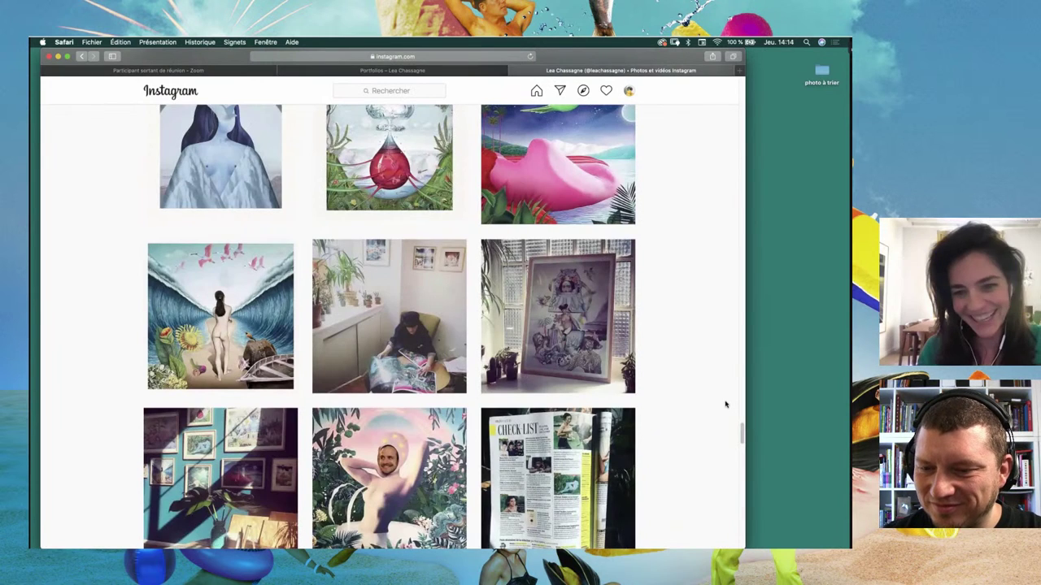
Step: Scroll up and view the 21 May 2017 green-haired woman collage post with 97 likes
{"action": "scroll", "coordinate": [740, 423], "scroll_direction": "up", "scroll_amount": 5}
{"action": "scroll", "coordinate": [736, 419], "scroll_direction": "up", "scroll_amount": 3}
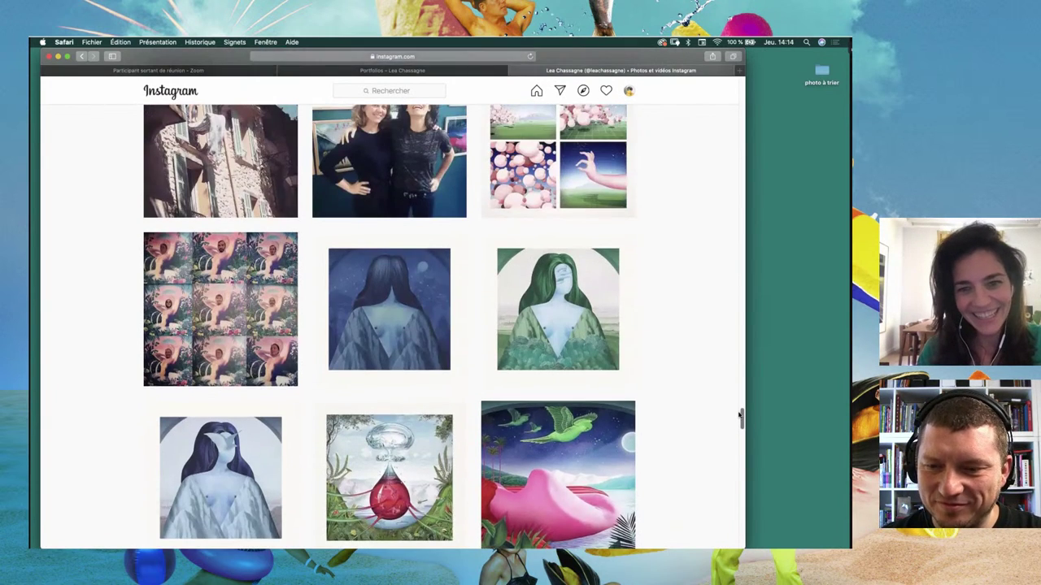
{"action": "scroll", "coordinate": [732, 416], "scroll_direction": "up", "scroll_amount": 2}
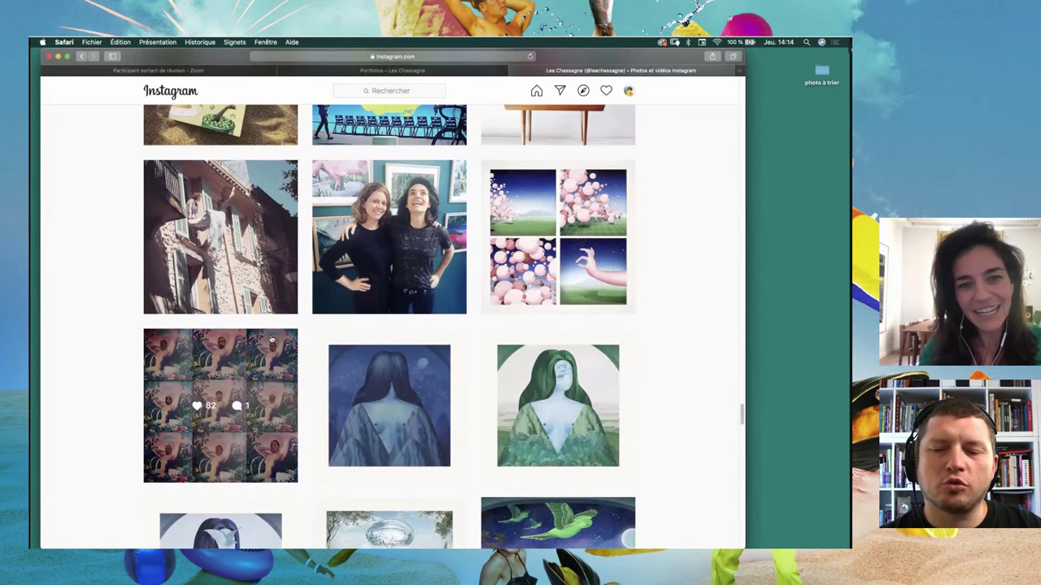
{"action": "left_click", "coordinate": [524, 362]}
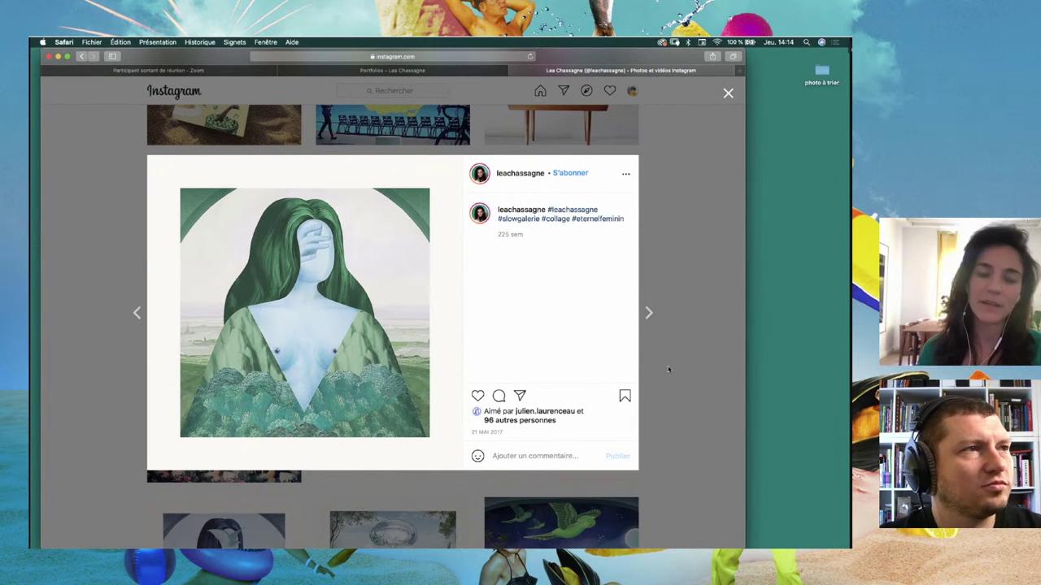
{"action": "left_click", "coordinate": [99, 332]}
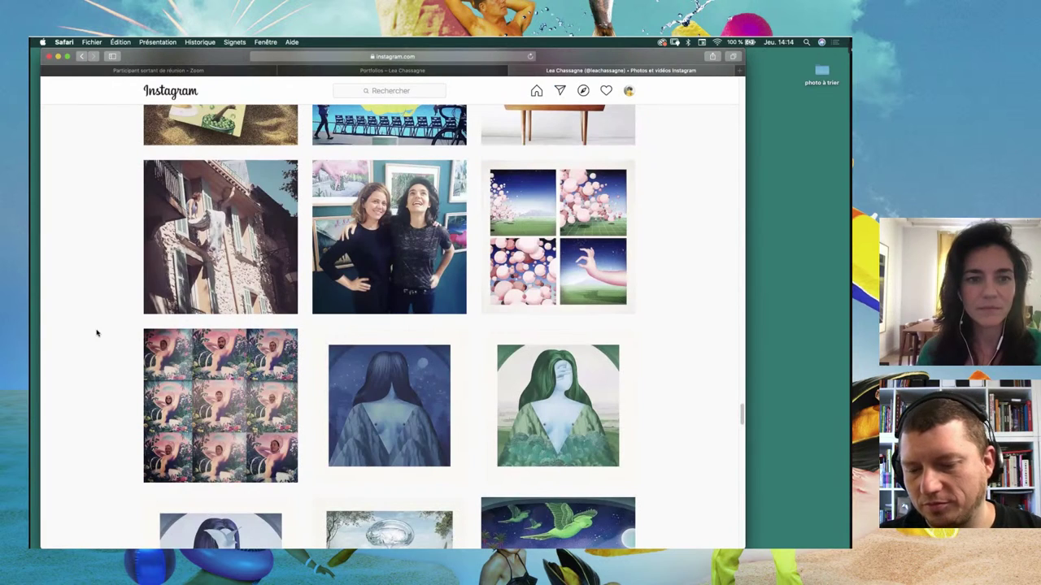
Step: View the nine-panel face collage post and return to the grid
{"action": "left_click", "coordinate": [179, 345]}
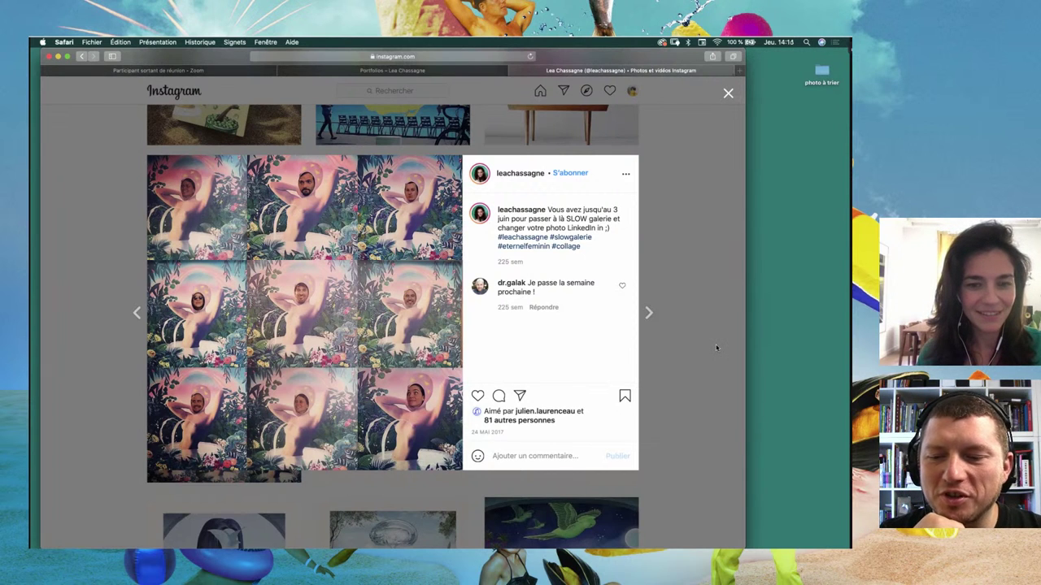
{"action": "left_click", "coordinate": [698, 297]}
{"action": "scroll", "coordinate": [742, 411], "scroll_direction": "up", "scroll_amount": 3}
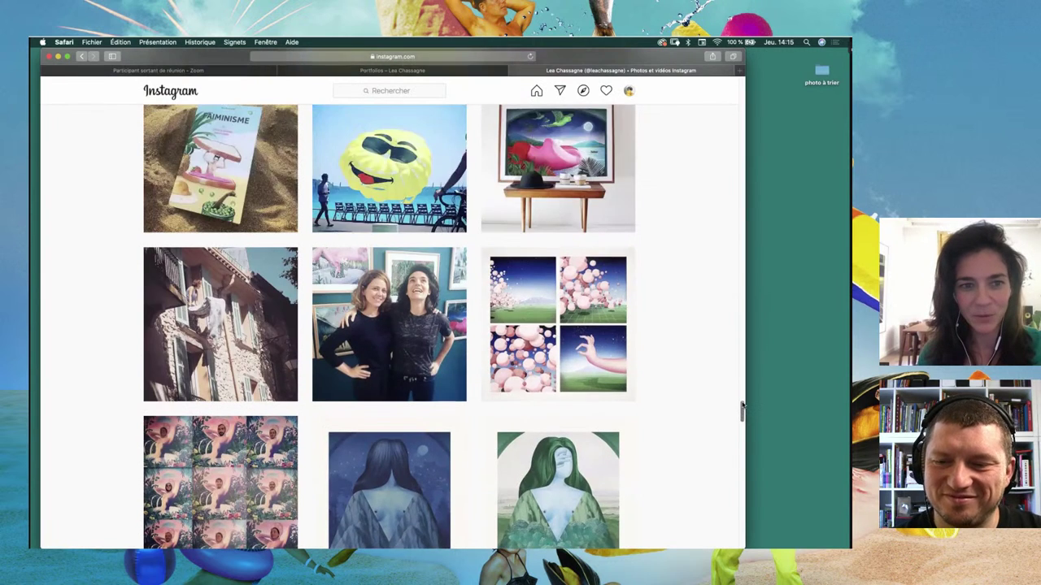
{"action": "scroll", "coordinate": [742, 404], "scroll_direction": "up", "scroll_amount": 2}
{"action": "scroll", "coordinate": [742, 404], "scroll_direction": "up", "scroll_amount": 1}
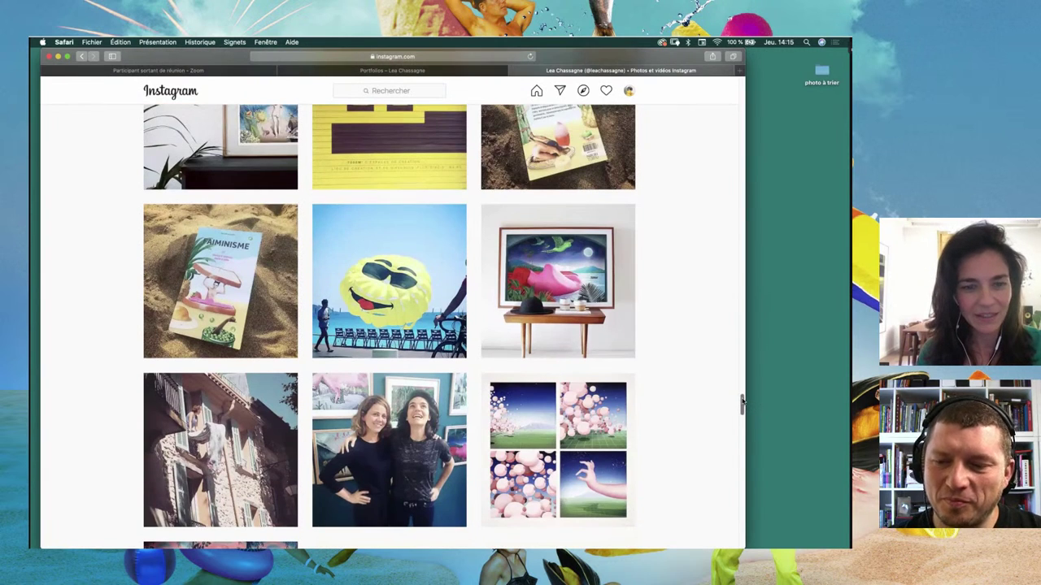
Step: Scroll up the grid and open the FAIMINISME book-in-sand post
{"action": "scroll", "coordinate": [741, 402], "scroll_direction": "up", "scroll_amount": 1}
{"action": "scroll", "coordinate": [741, 404], "scroll_direction": "down", "scroll_amount": 2}
{"action": "scroll", "coordinate": [742, 407], "scroll_direction": "down", "scroll_amount": 2}
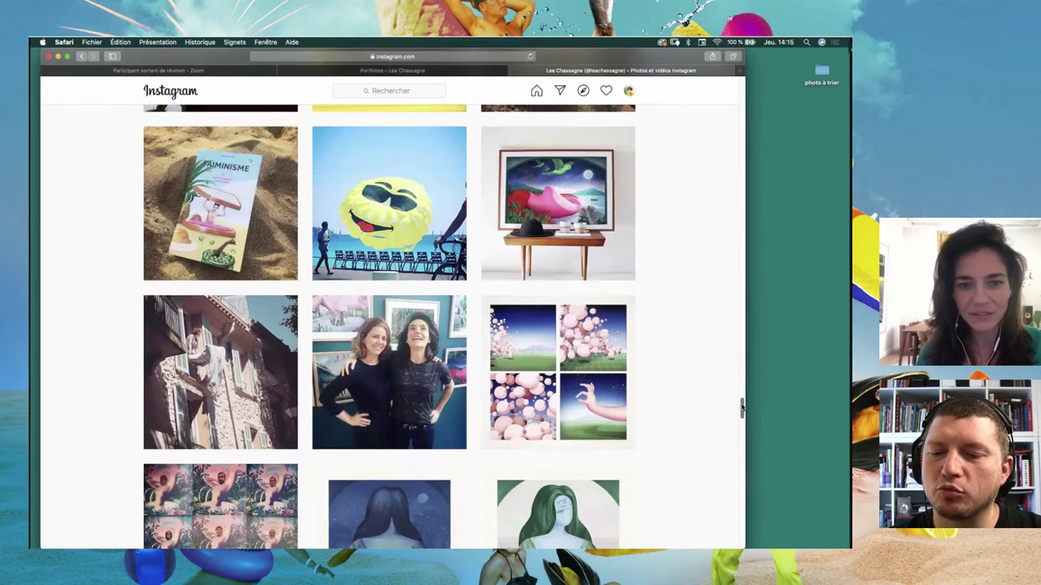
{"action": "scroll", "coordinate": [742, 406], "scroll_direction": "up", "scroll_amount": 1}
{"action": "scroll", "coordinate": [742, 404], "scroll_direction": "down", "scroll_amount": 2}
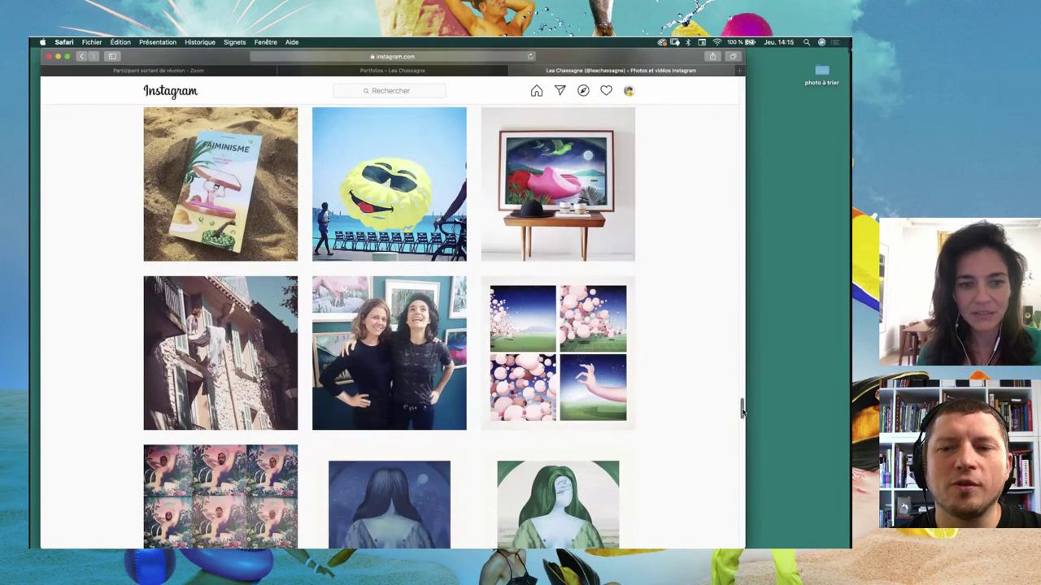
{"action": "scroll", "coordinate": [742, 410], "scroll_direction": "down", "scroll_amount": 3}
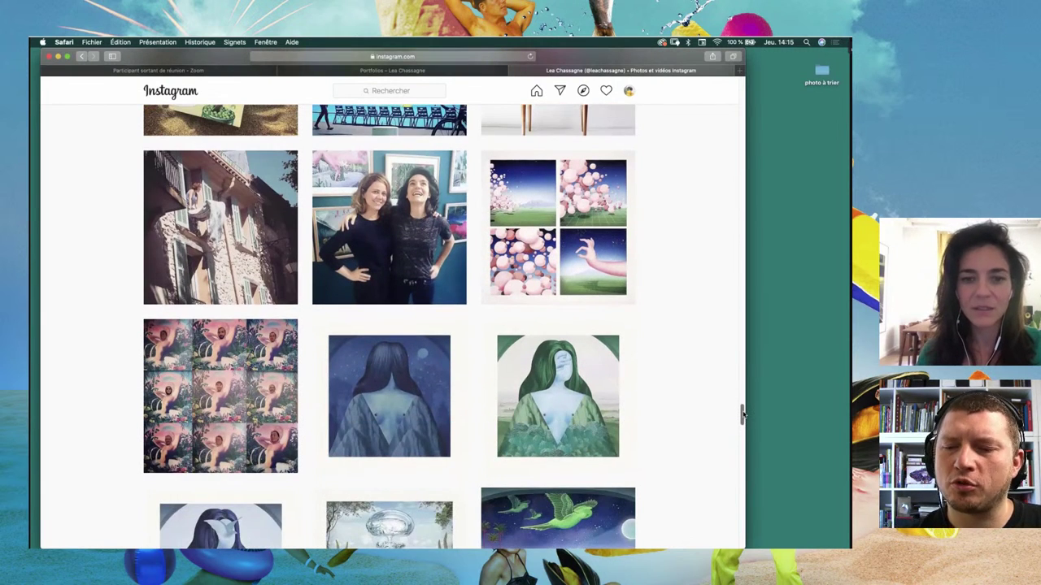
{"action": "scroll", "coordinate": [741, 415], "scroll_direction": "down", "scroll_amount": 1}
{"action": "scroll", "coordinate": [741, 414], "scroll_direction": "down", "scroll_amount": 1}
{"action": "scroll", "coordinate": [742, 411], "scroll_direction": "up", "scroll_amount": 1}
{"action": "scroll", "coordinate": [741, 410], "scroll_direction": "up", "scroll_amount": 4}
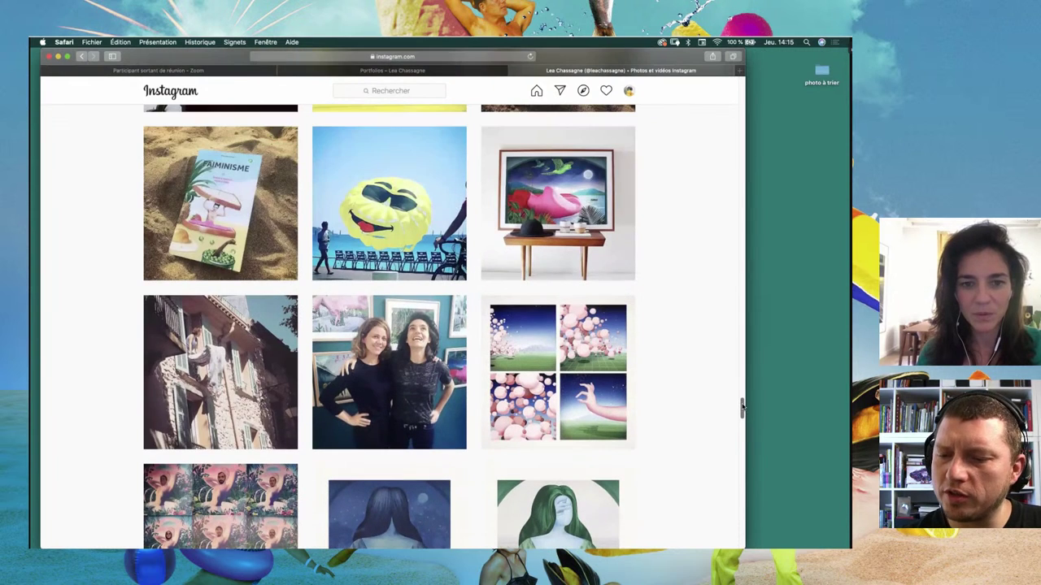
{"action": "scroll", "coordinate": [742, 405], "scroll_direction": "up", "scroll_amount": 1}
{"action": "scroll", "coordinate": [740, 404], "scroll_direction": "up", "scroll_amount": 1}
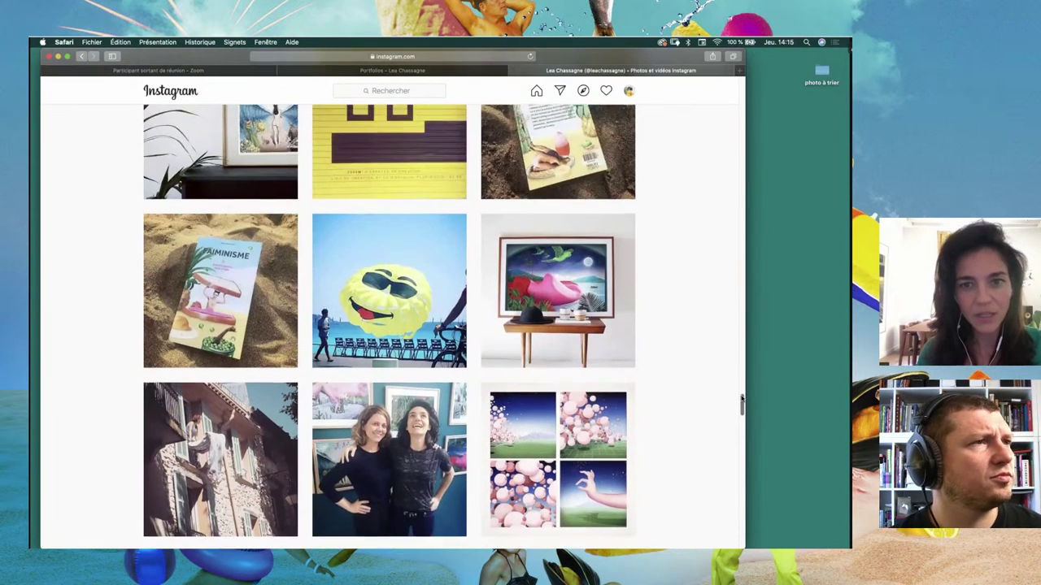
{"action": "scroll", "coordinate": [740, 402], "scroll_direction": "up", "scroll_amount": 3}
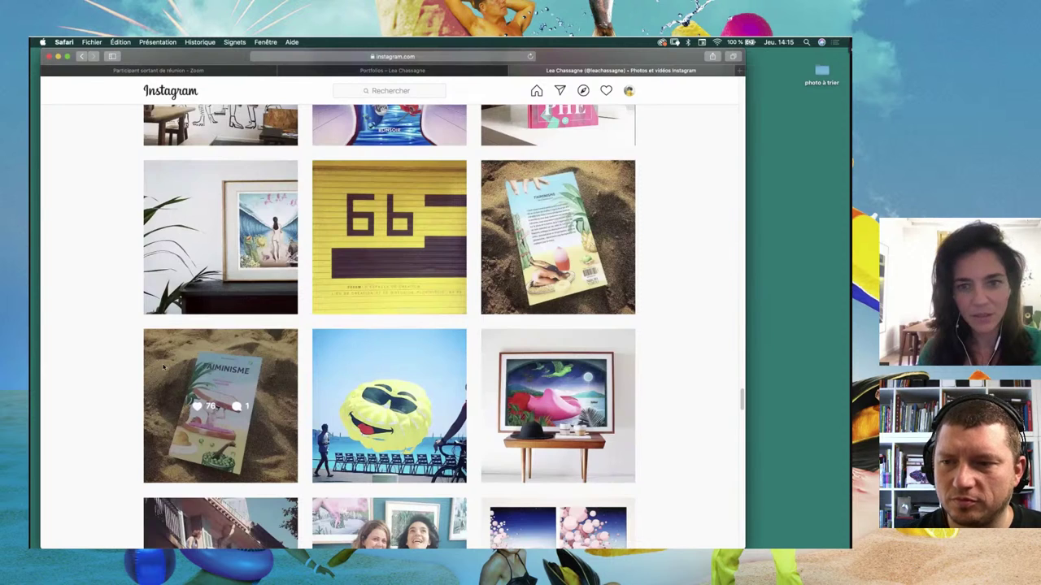
{"action": "left_click", "coordinate": [160, 370]}
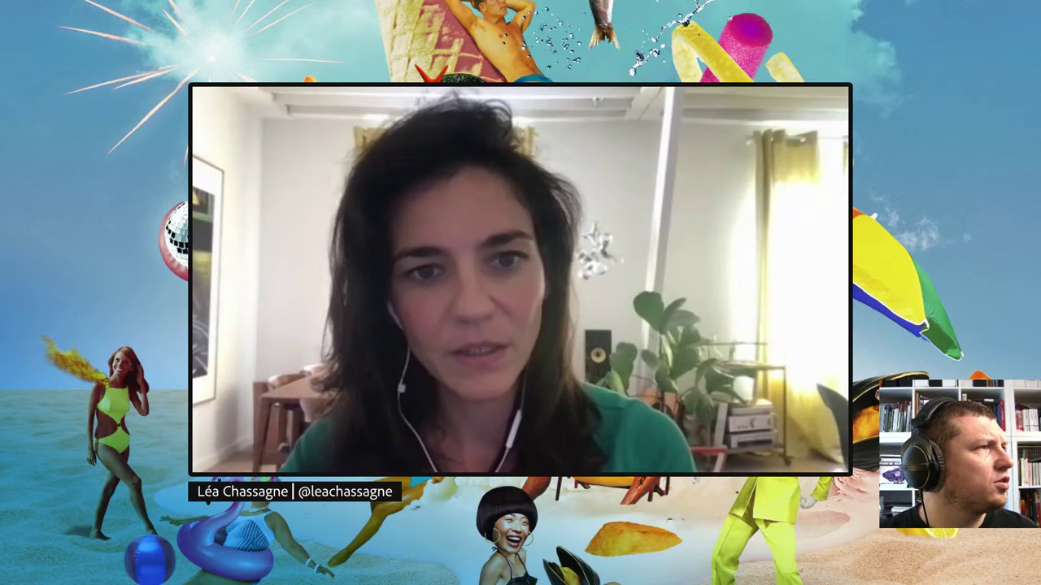
{"action": "scroll", "coordinate": [680, 221], "scroll_direction": "up", "scroll_amount": 2}
{"action": "scroll", "coordinate": [679, 220], "scroll_direction": "up", "scroll_amount": 1}
{"action": "scroll", "coordinate": [680, 221], "scroll_direction": "up", "scroll_amount": 1}
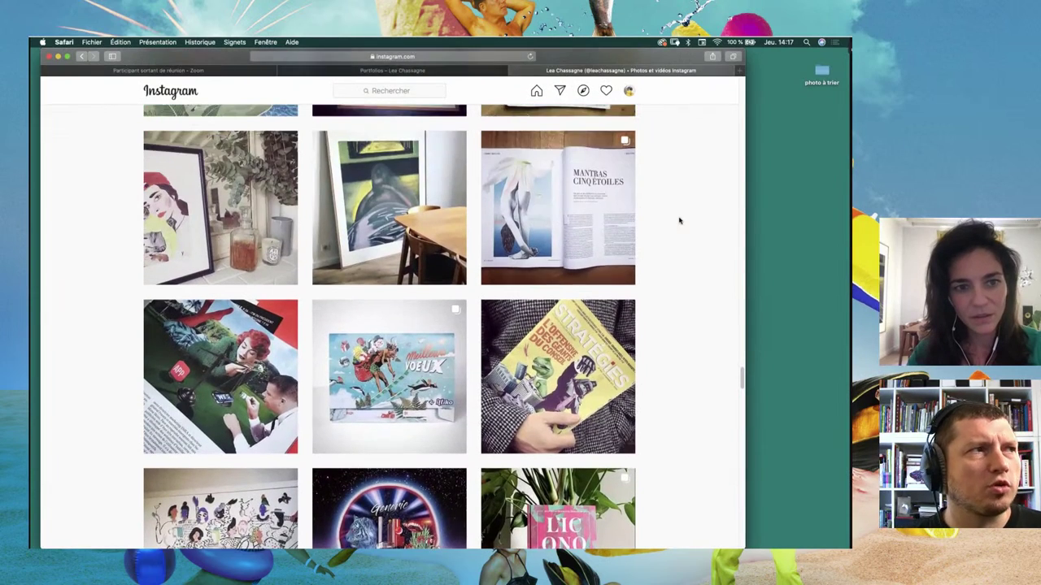
{"action": "scroll", "coordinate": [680, 220], "scroll_direction": "up", "scroll_amount": 1}
{"action": "scroll", "coordinate": [680, 220], "scroll_direction": "down", "scroll_amount": 1}
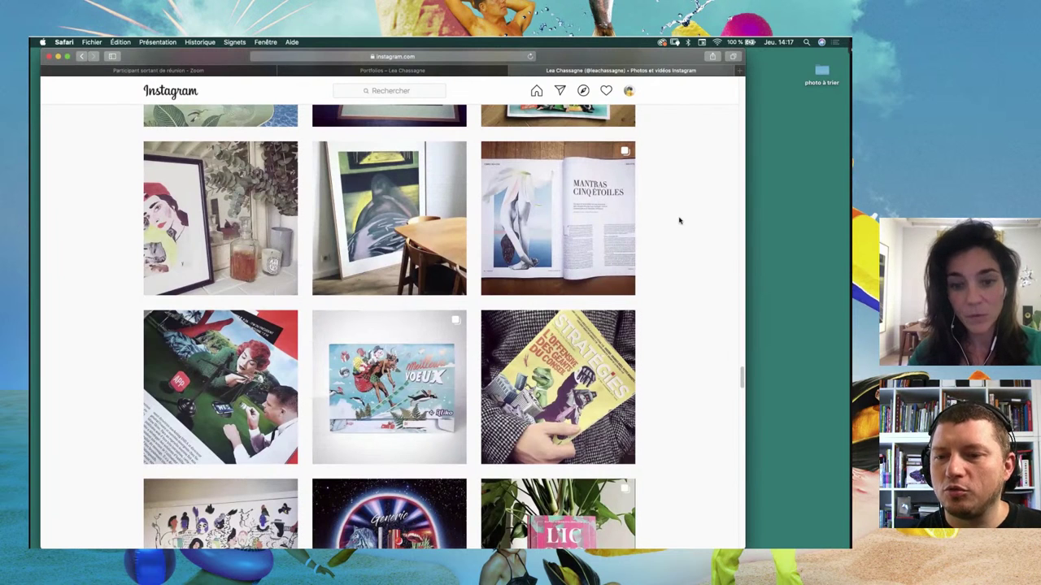
{"action": "scroll", "coordinate": [680, 220], "scroll_direction": "down", "scroll_amount": 1}
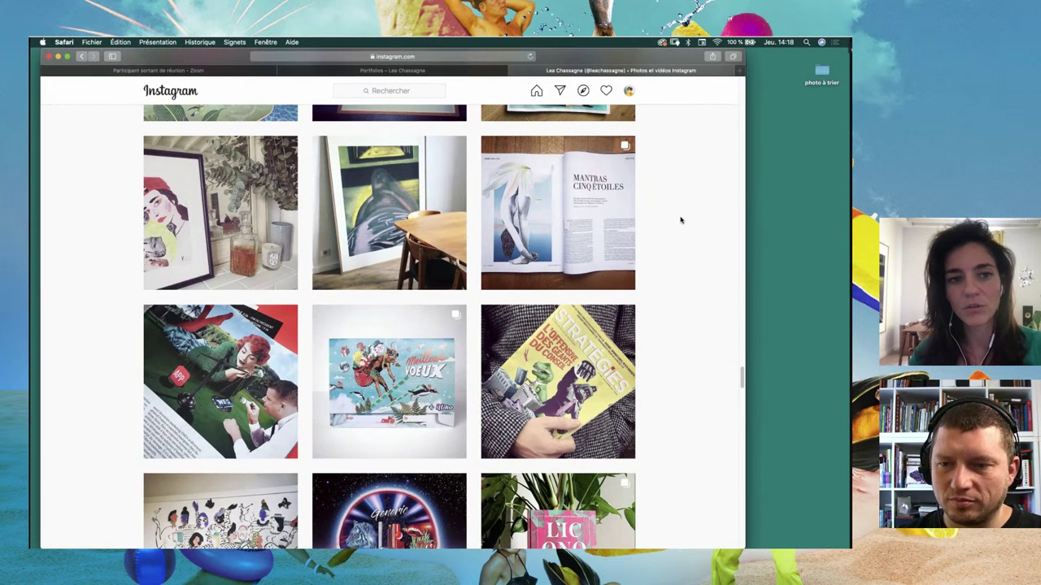
{"action": "scroll", "coordinate": [681, 220], "scroll_direction": "down", "scroll_amount": 1}
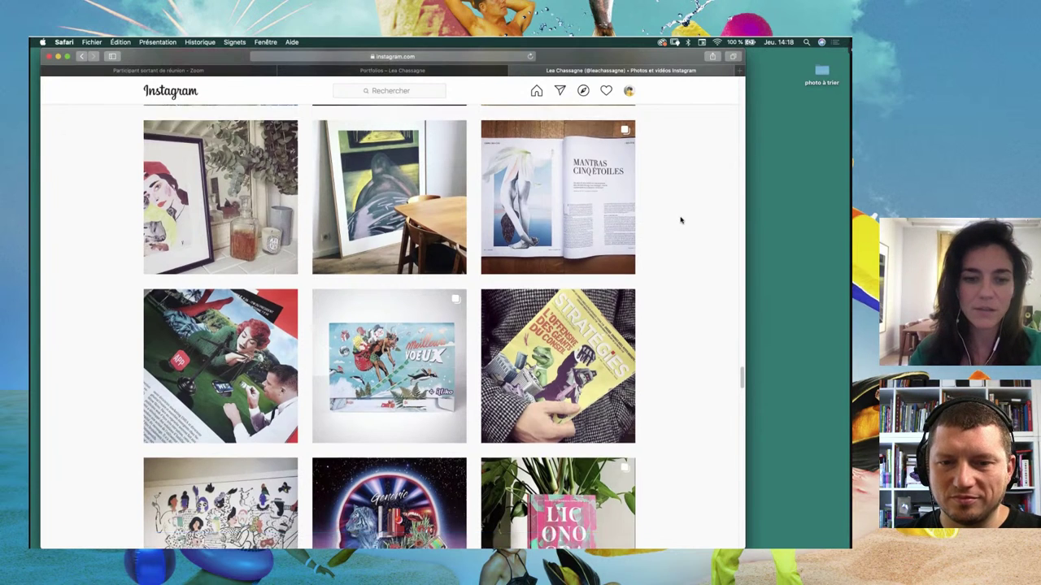
{"action": "scroll", "coordinate": [681, 219], "scroll_direction": "down", "scroll_amount": 4}
{"action": "scroll", "coordinate": [682, 219], "scroll_direction": "down", "scroll_amount": 3}
{"action": "scroll", "coordinate": [681, 220], "scroll_direction": "down", "scroll_amount": 4}
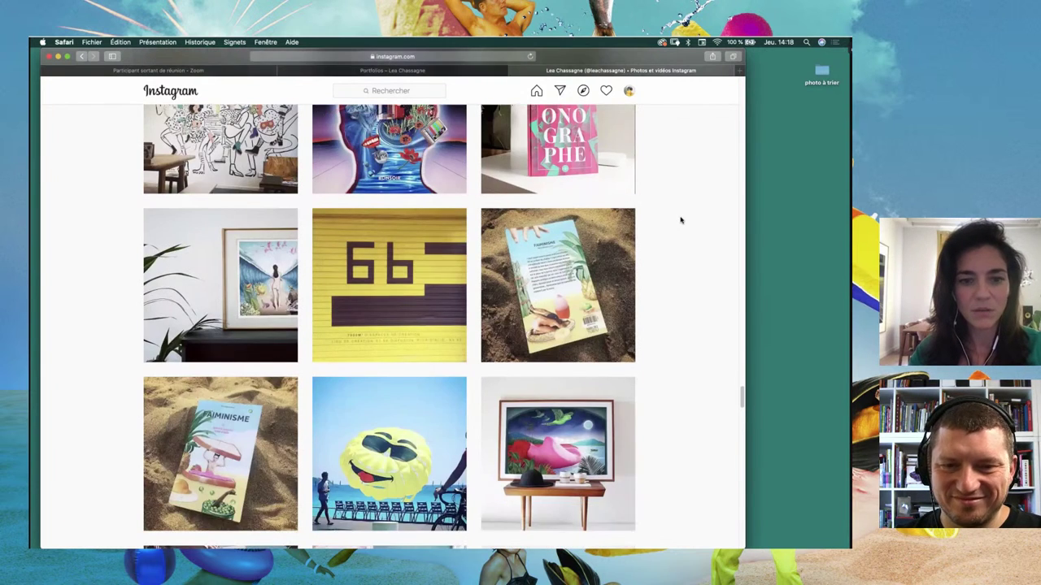
{"action": "scroll", "coordinate": [682, 220], "scroll_direction": "up", "scroll_amount": 1}
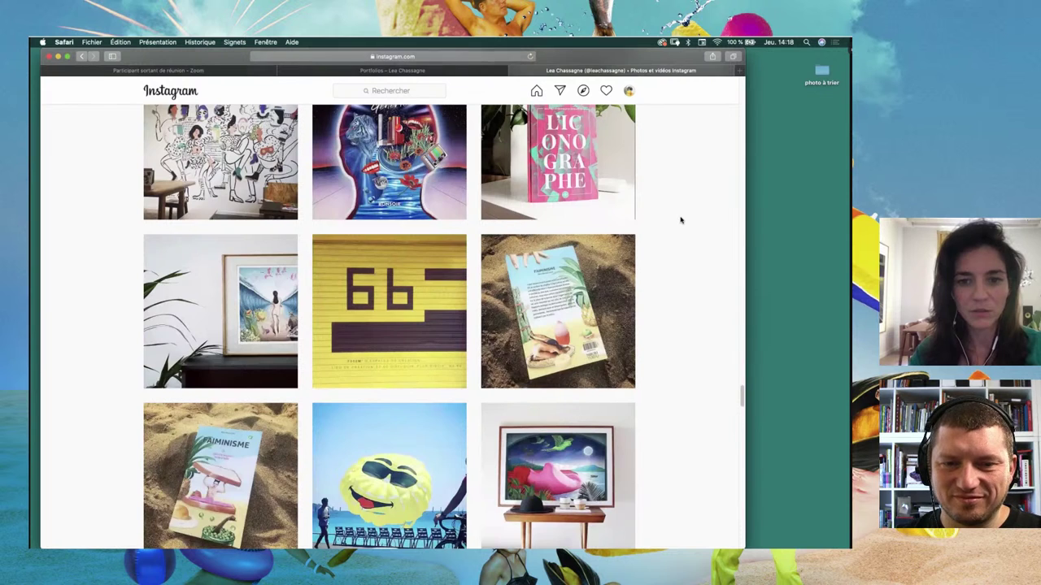
{"action": "scroll", "coordinate": [681, 219], "scroll_direction": "up", "scroll_amount": 5}
{"action": "scroll", "coordinate": [682, 219], "scroll_direction": "up", "scroll_amount": 2}
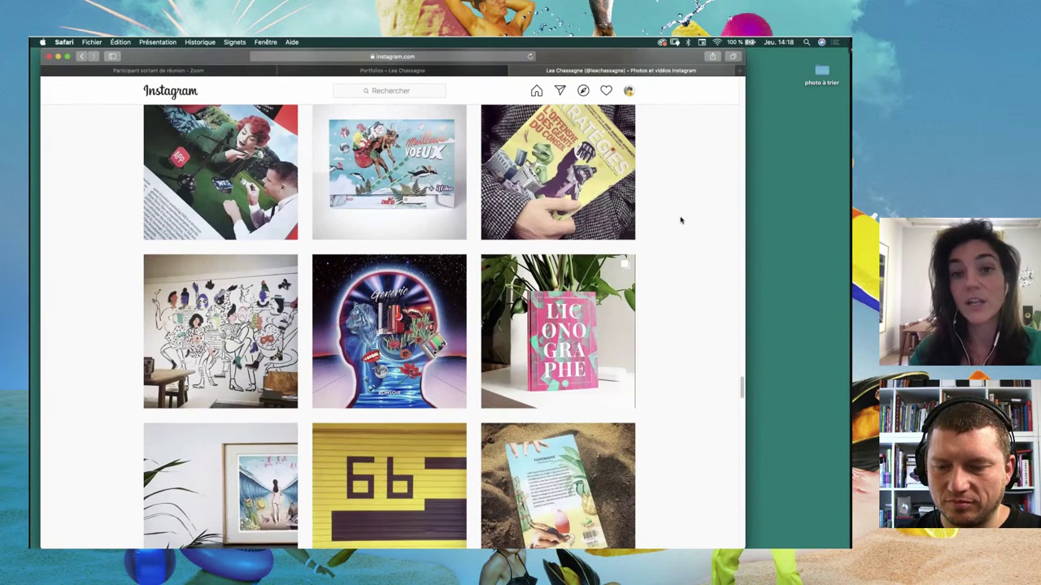
{"action": "scroll", "coordinate": [681, 219], "scroll_direction": "up", "scroll_amount": 1}
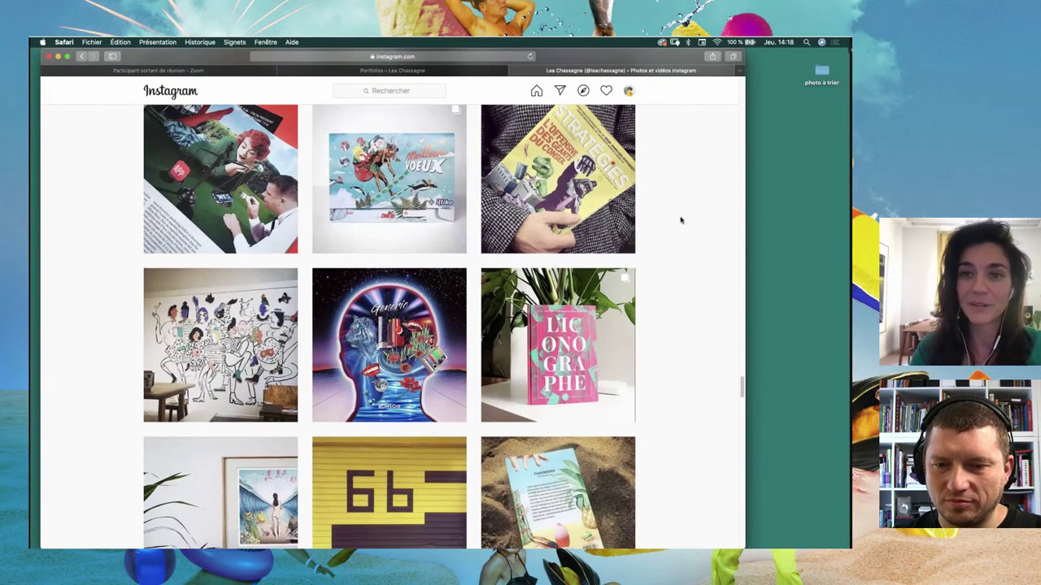
{"action": "scroll", "coordinate": [681, 220], "scroll_direction": "up", "scroll_amount": 2}
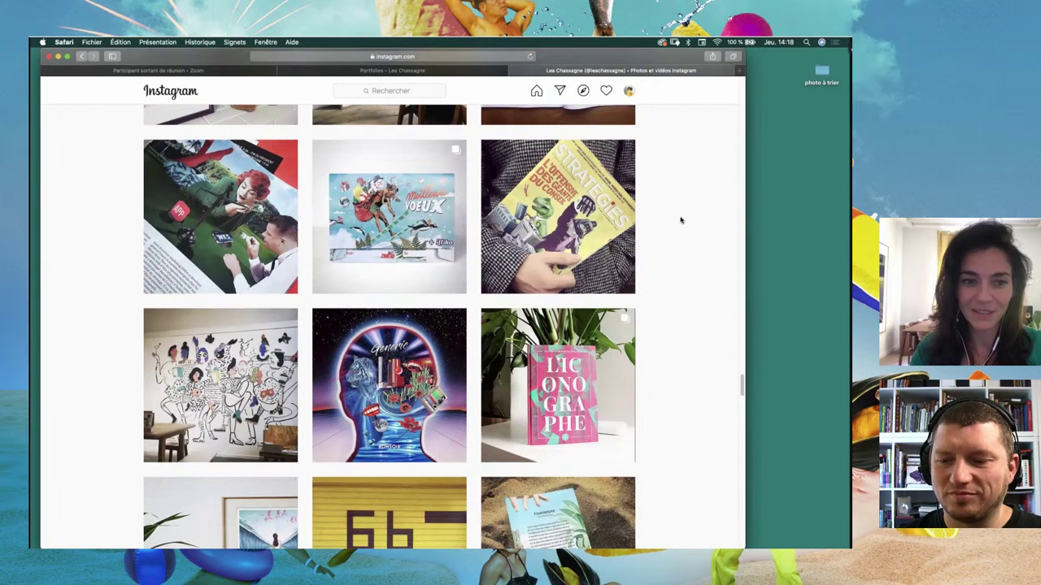
{"action": "scroll", "coordinate": [682, 219], "scroll_direction": "up", "scroll_amount": 5}
{"action": "scroll", "coordinate": [681, 219], "scroll_direction": "up", "scroll_amount": 3}
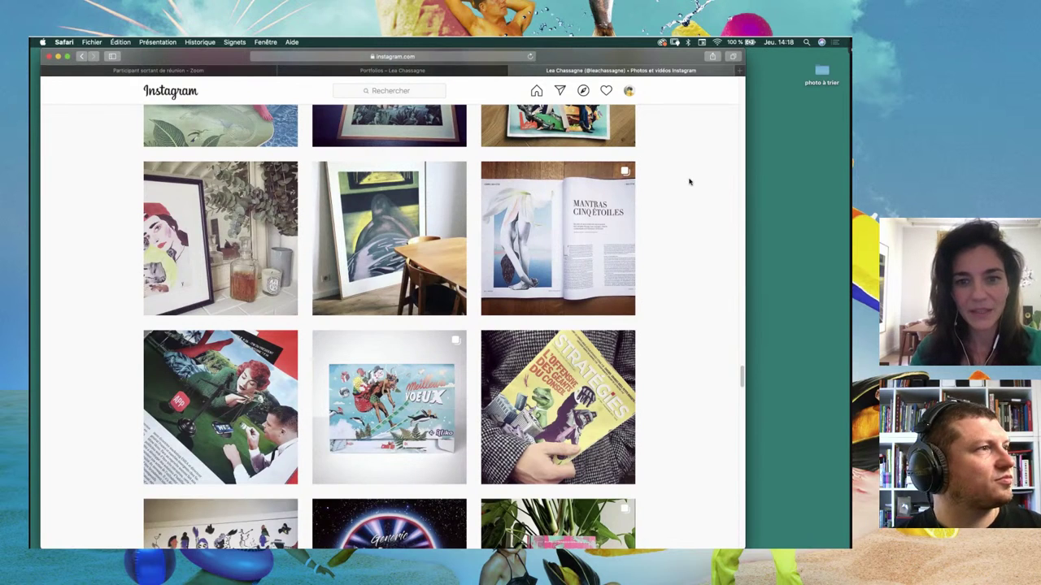
{"action": "left_click", "coordinate": [571, 213]}
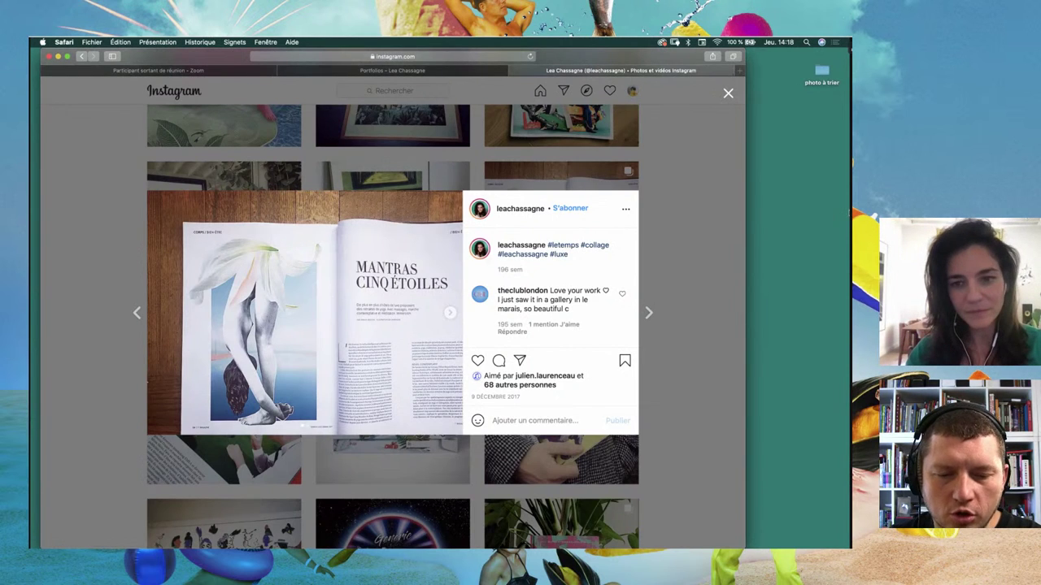
{"action": "left_click", "coordinate": [706, 261]}
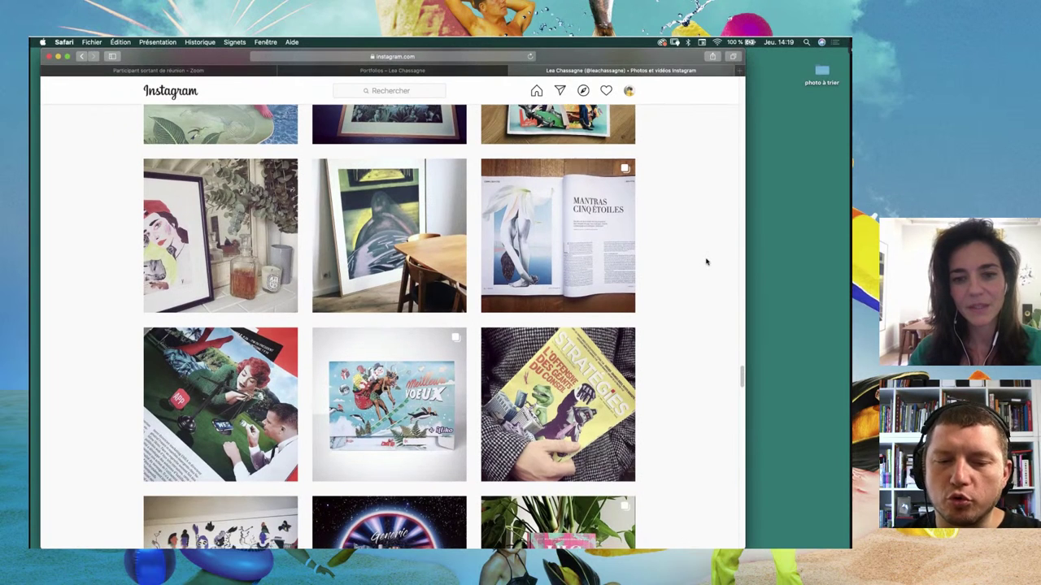
{"action": "scroll", "coordinate": [706, 261], "scroll_direction": "down", "scroll_amount": 1}
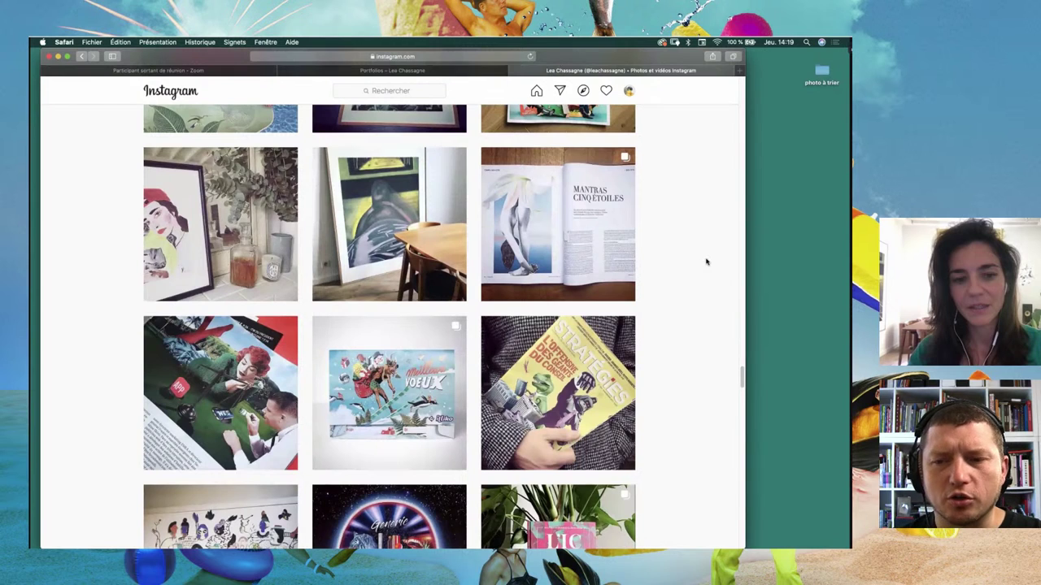
{"action": "scroll", "coordinate": [706, 262], "scroll_direction": "down", "scroll_amount": 1}
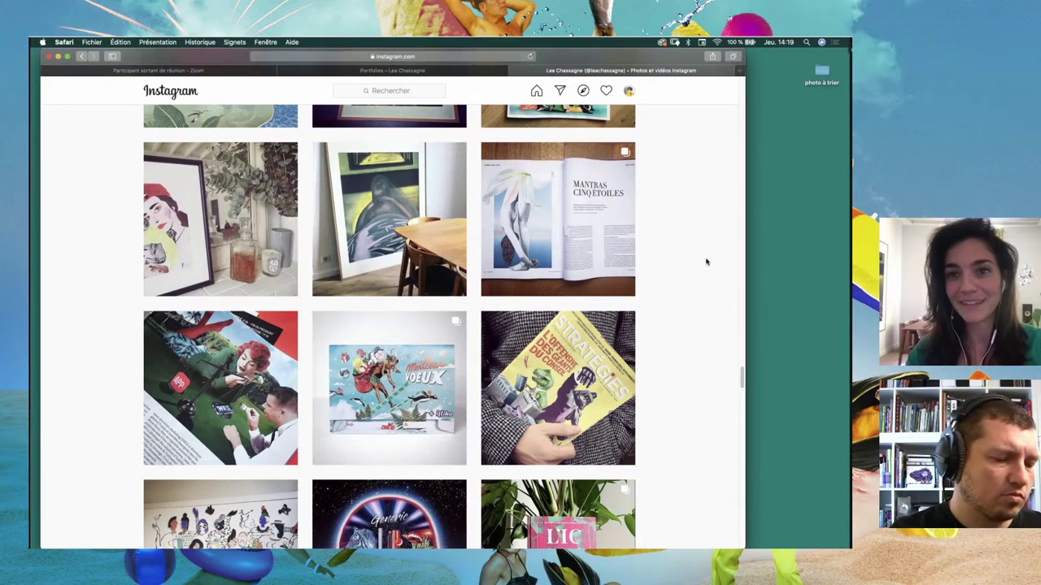
{"action": "scroll", "coordinate": [706, 262], "scroll_direction": "down", "scroll_amount": 5}
{"action": "scroll", "coordinate": [706, 261], "scroll_direction": "down", "scroll_amount": 5}
{"action": "scroll", "coordinate": [706, 261], "scroll_direction": "down", "scroll_amount": 10}
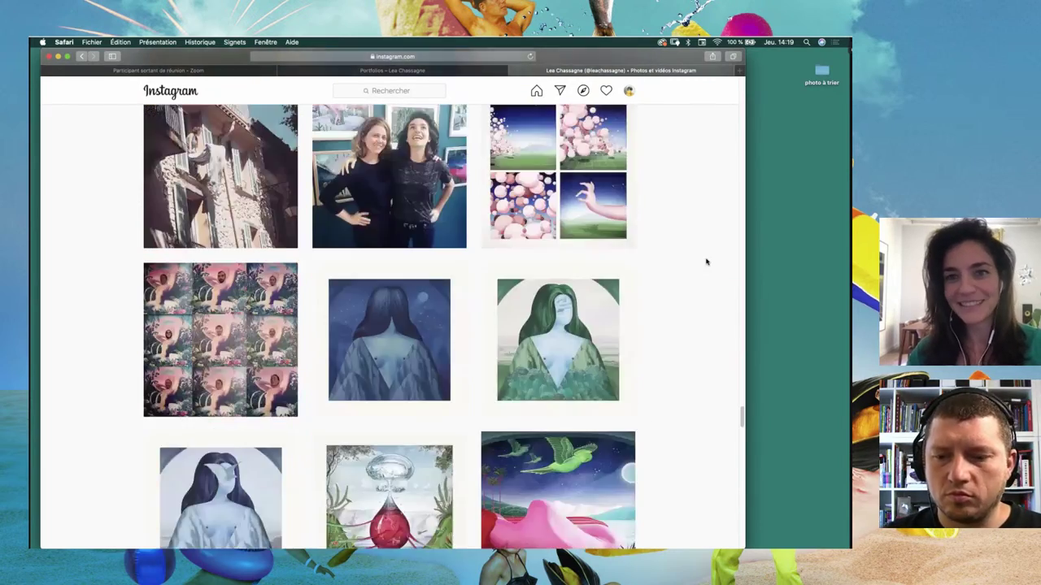
{"action": "scroll", "coordinate": [706, 261], "scroll_direction": "down", "scroll_amount": 5}
{"action": "scroll", "coordinate": [706, 262], "scroll_direction": "down", "scroll_amount": 4}
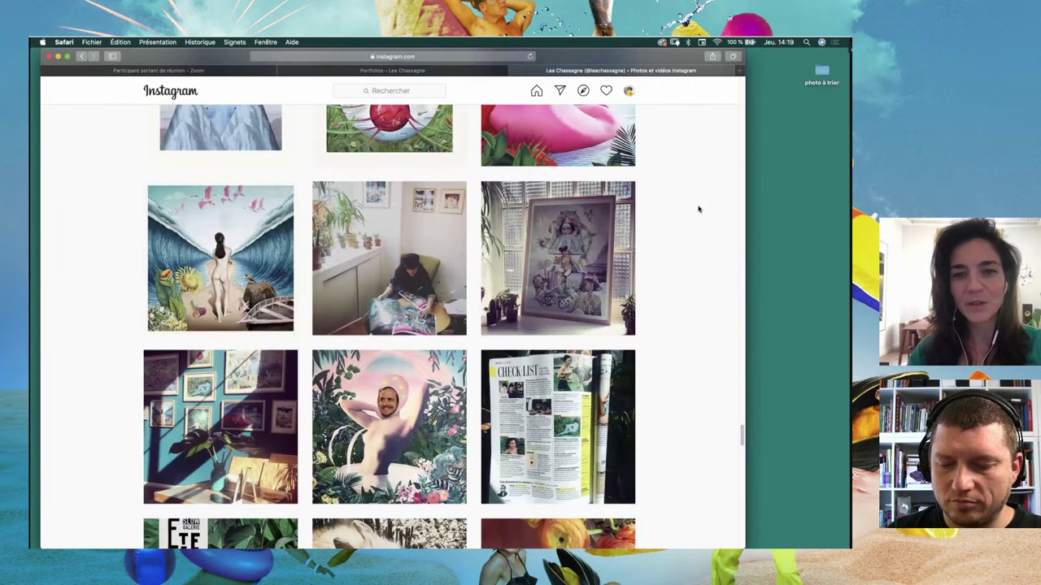
{"action": "scroll", "coordinate": [698, 209], "scroll_direction": "down", "scroll_amount": 3}
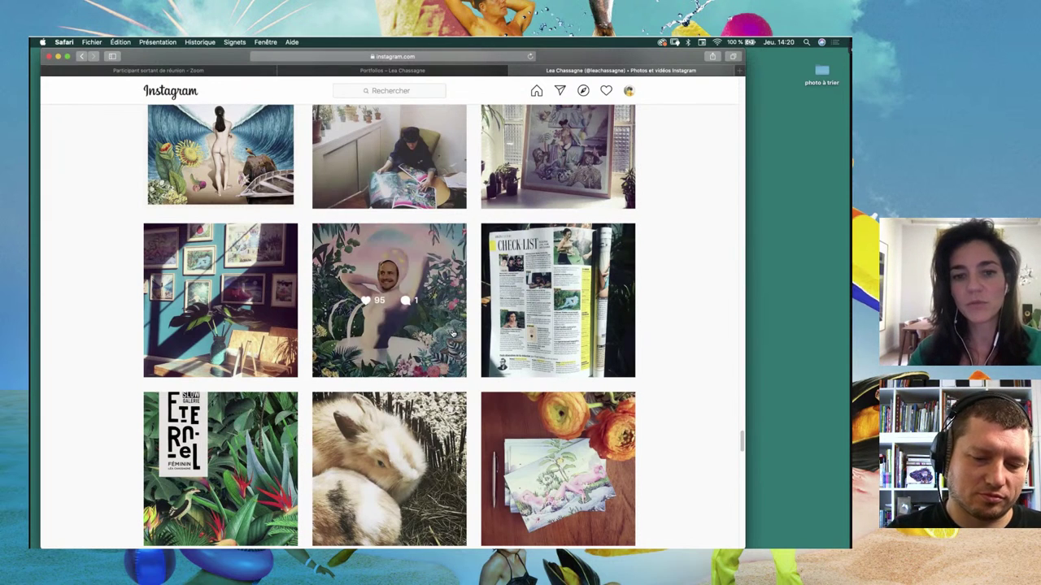
{"action": "mouse_move", "coordinate": [389, 427]}
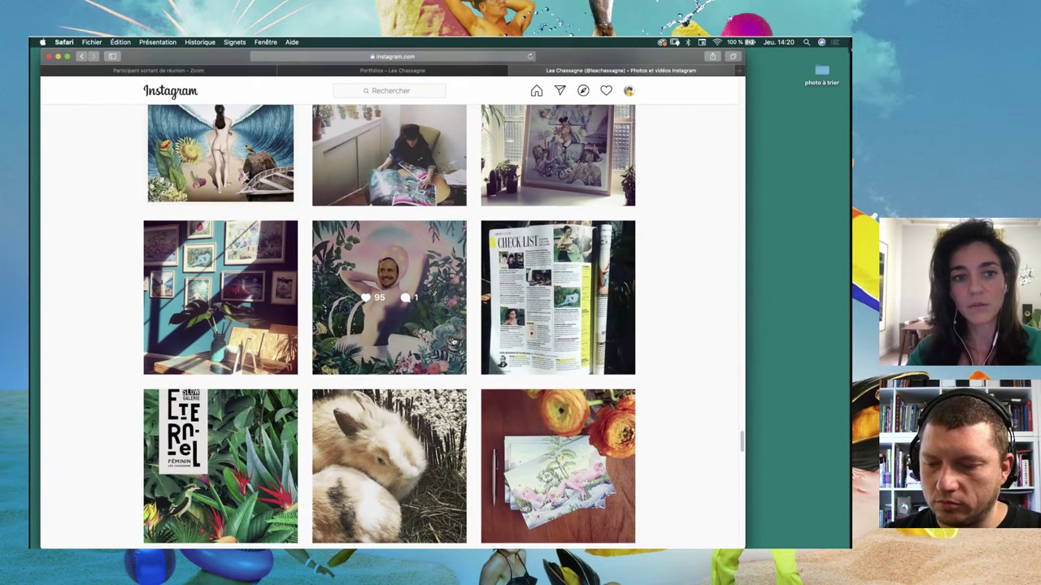
{"action": "scroll", "coordinate": [453, 343], "scroll_direction": "up", "scroll_amount": 3}
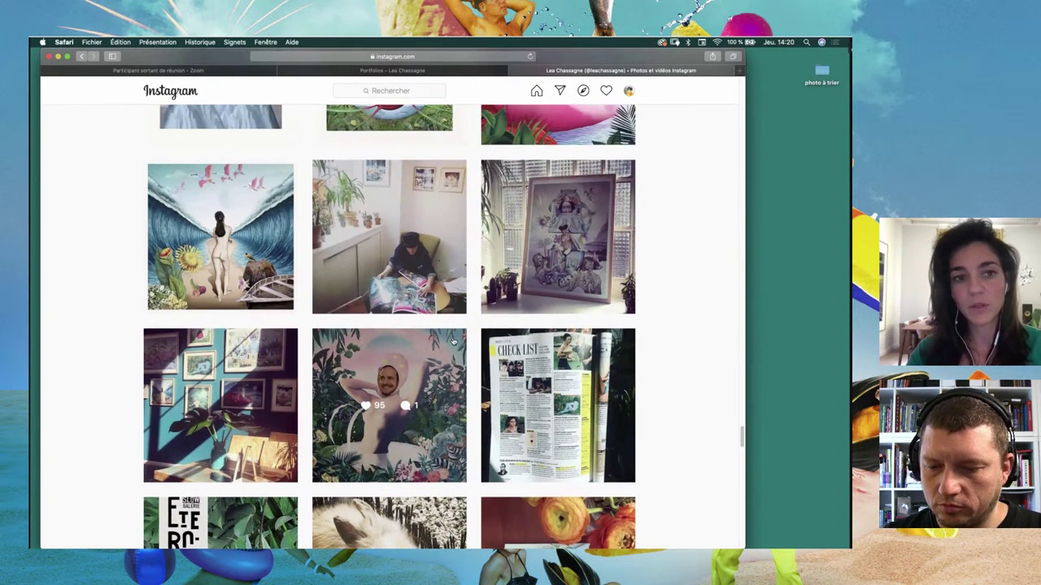
{"action": "scroll", "coordinate": [453, 343], "scroll_direction": "up", "scroll_amount": 3}
{"action": "scroll", "coordinate": [428, 390], "scroll_direction": "down", "scroll_amount": 2}
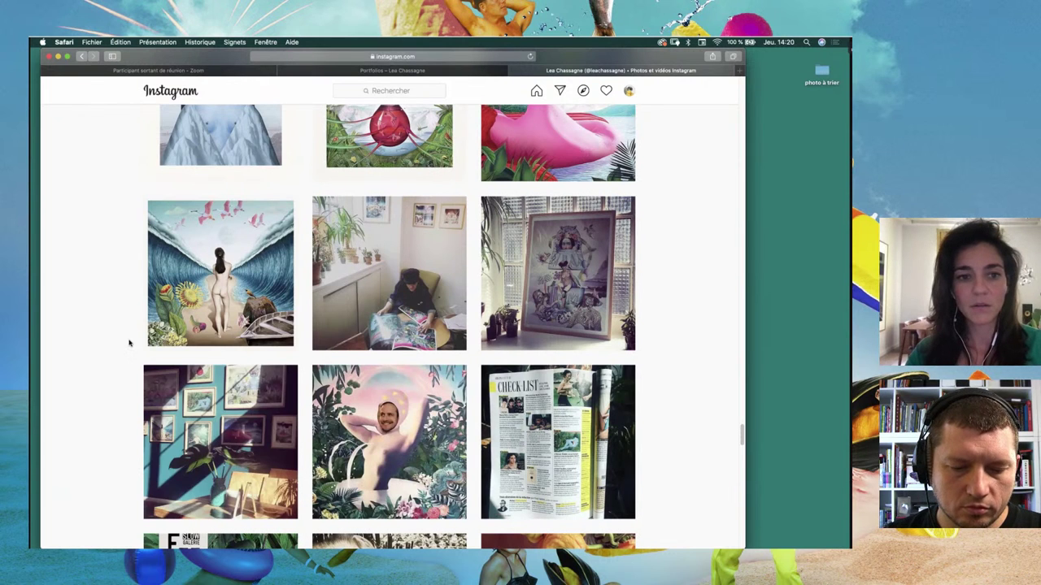
Step: Scroll up to the two 'Aloha Orchestra' covers, clouds pin-up and Eiffel Tower print
{"action": "scroll", "coordinate": [128, 342], "scroll_direction": "up", "scroll_amount": 2}
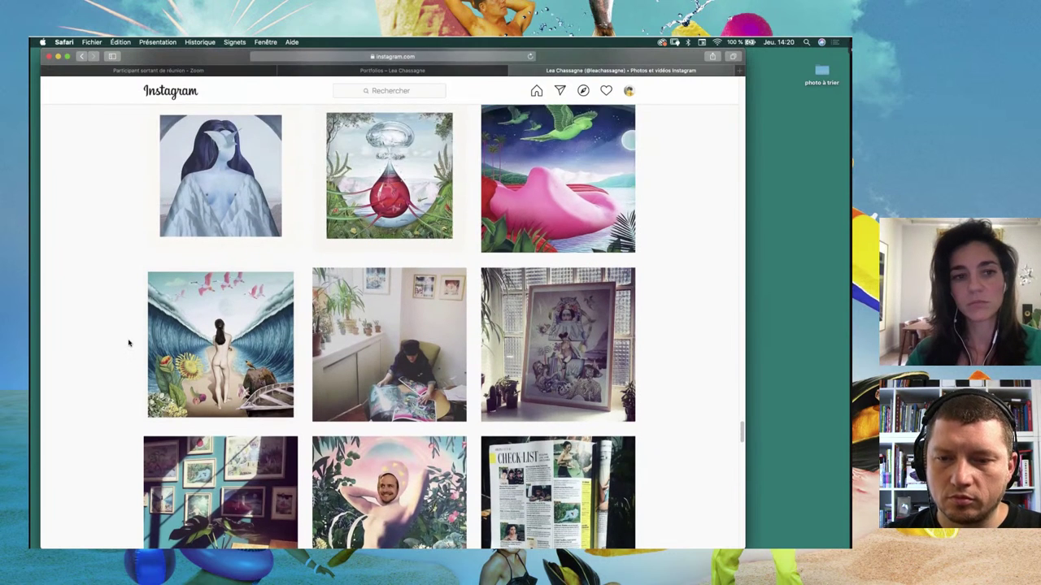
{"action": "scroll", "coordinate": [129, 342], "scroll_direction": "up", "scroll_amount": 2}
{"action": "scroll", "coordinate": [128, 342], "scroll_direction": "up", "scroll_amount": 2}
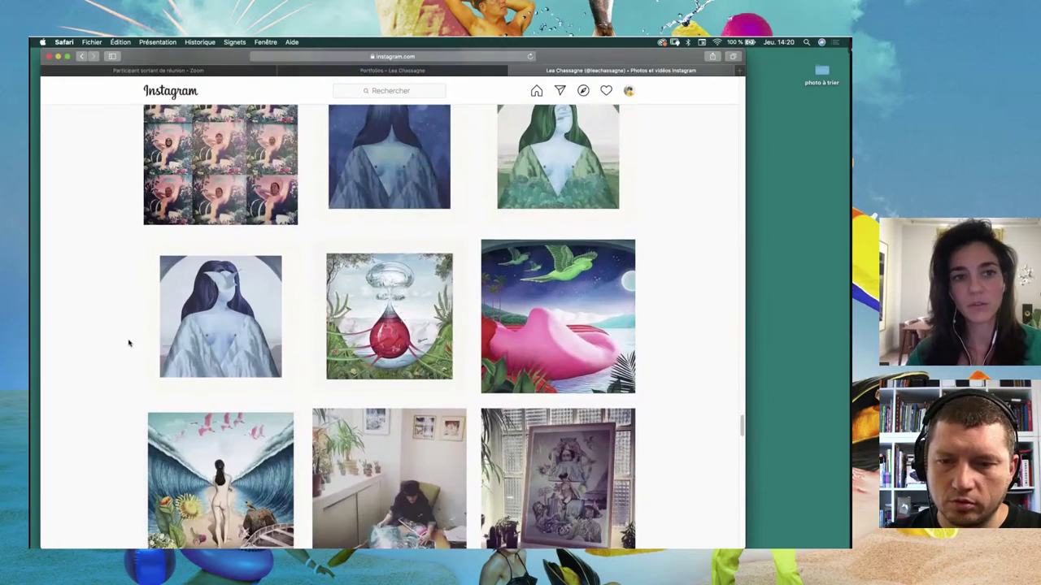
{"action": "scroll", "coordinate": [129, 342], "scroll_direction": "up", "scroll_amount": 3}
{"action": "scroll", "coordinate": [128, 342], "scroll_direction": "up", "scroll_amount": 4}
{"action": "scroll", "coordinate": [129, 342], "scroll_direction": "up", "scroll_amount": 4}
{"action": "scroll", "coordinate": [128, 342], "scroll_direction": "up", "scroll_amount": 3}
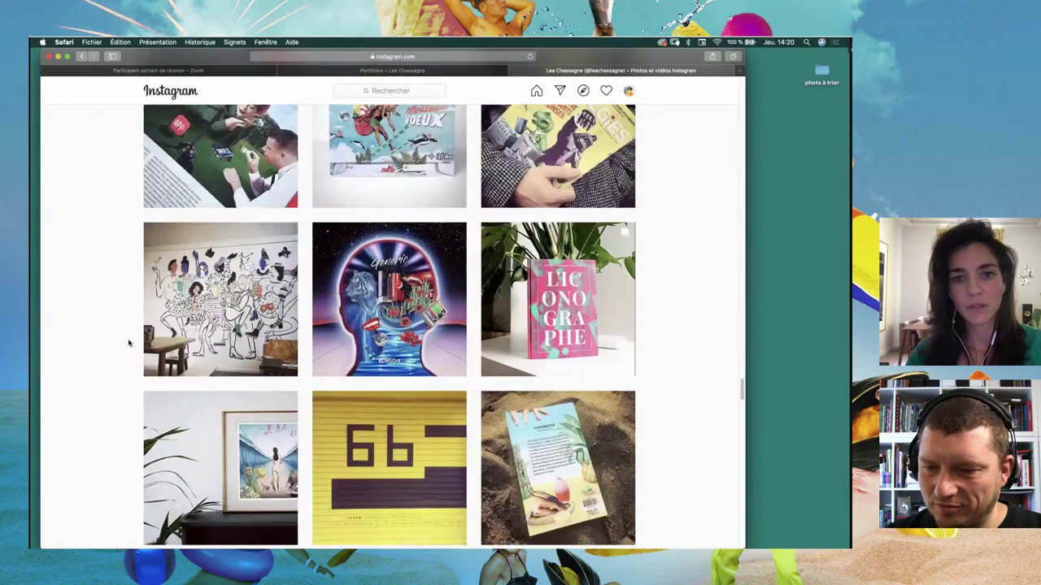
{"action": "scroll", "coordinate": [129, 343], "scroll_direction": "up", "scroll_amount": 3}
{"action": "scroll", "coordinate": [128, 342], "scroll_direction": "up", "scroll_amount": 2}
{"action": "scroll", "coordinate": [128, 342], "scroll_direction": "up", "scroll_amount": 3}
{"action": "scroll", "coordinate": [129, 342], "scroll_direction": "up", "scroll_amount": 3}
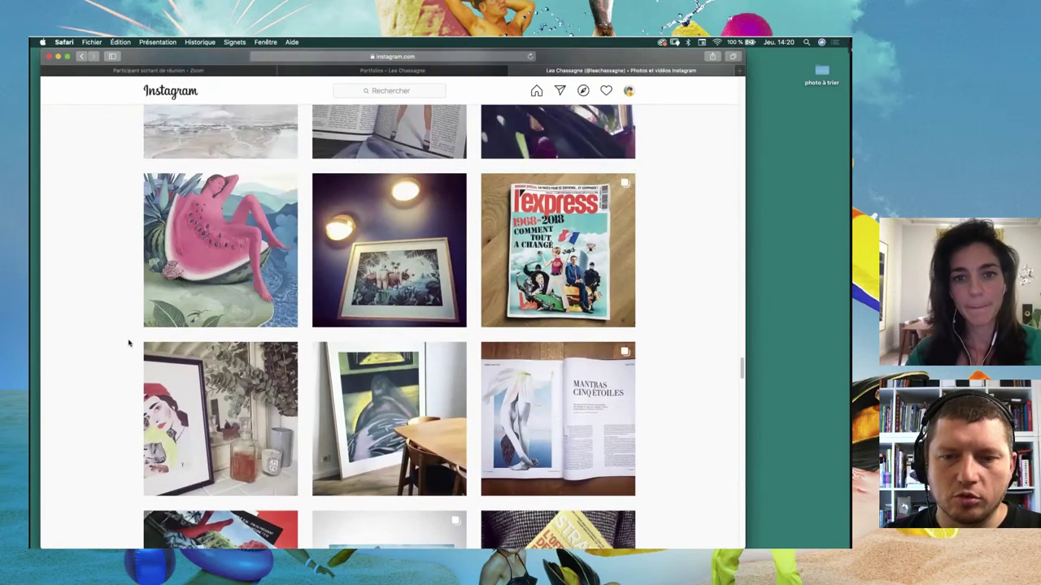
{"action": "scroll", "coordinate": [128, 343], "scroll_direction": "up", "scroll_amount": 1}
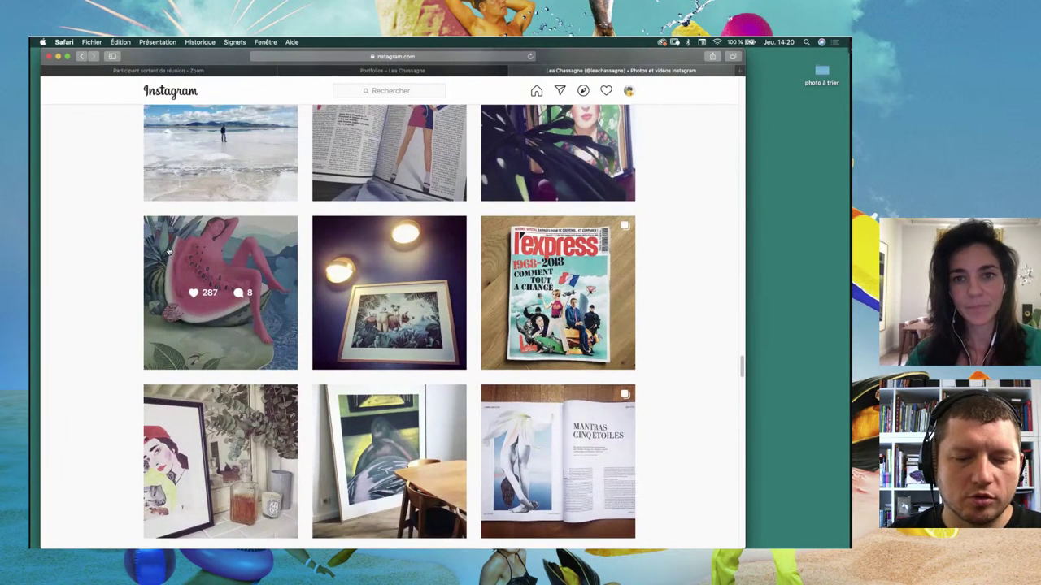
{"action": "scroll", "coordinate": [168, 252], "scroll_direction": "up", "scroll_amount": 1}
{"action": "scroll", "coordinate": [168, 252], "scroll_direction": "up", "scroll_amount": 2}
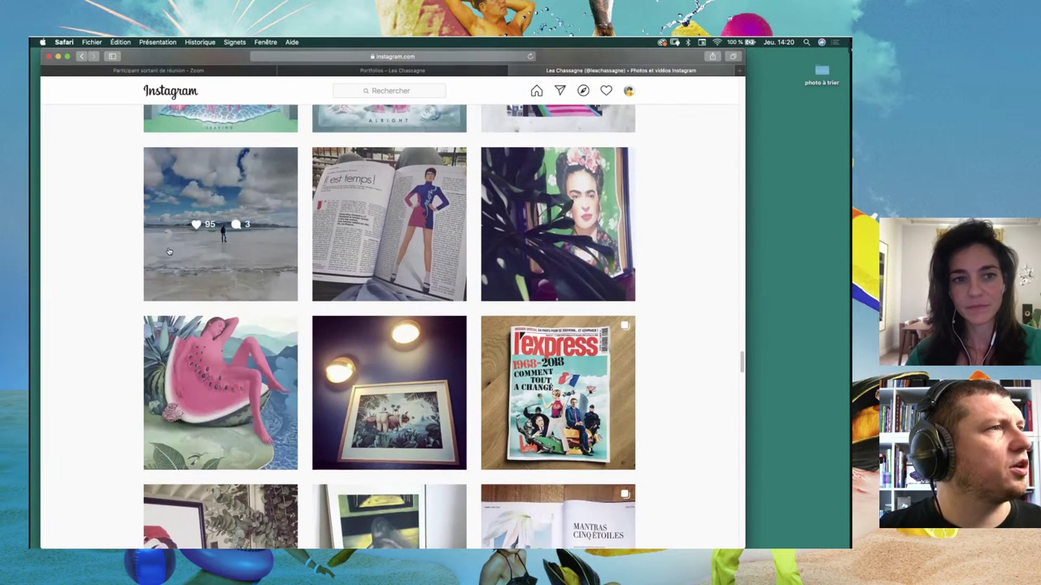
{"action": "scroll", "coordinate": [168, 252], "scroll_direction": "down", "scroll_amount": 1}
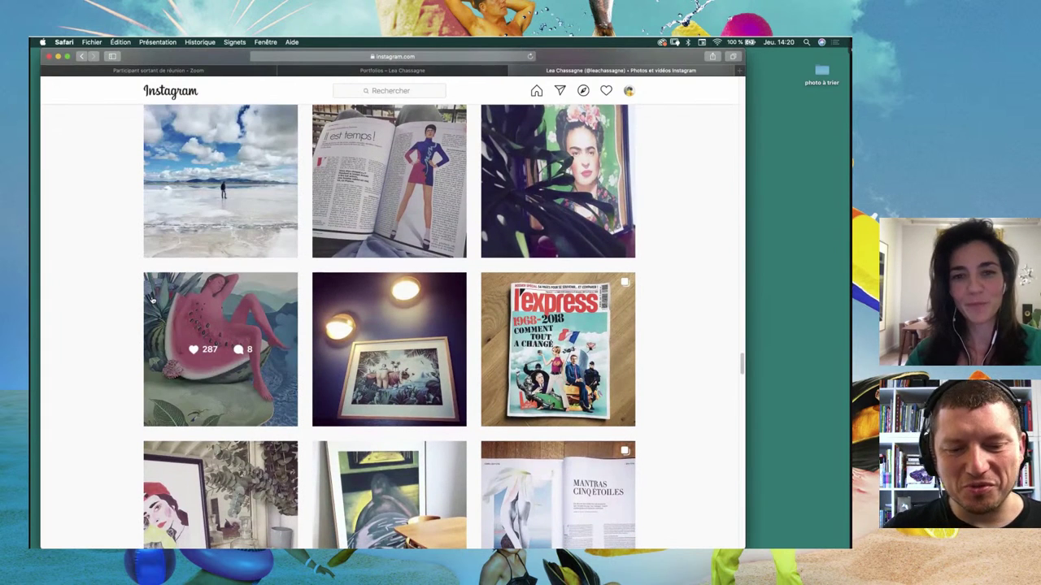
{"action": "mouse_move", "coordinate": [220, 392]}
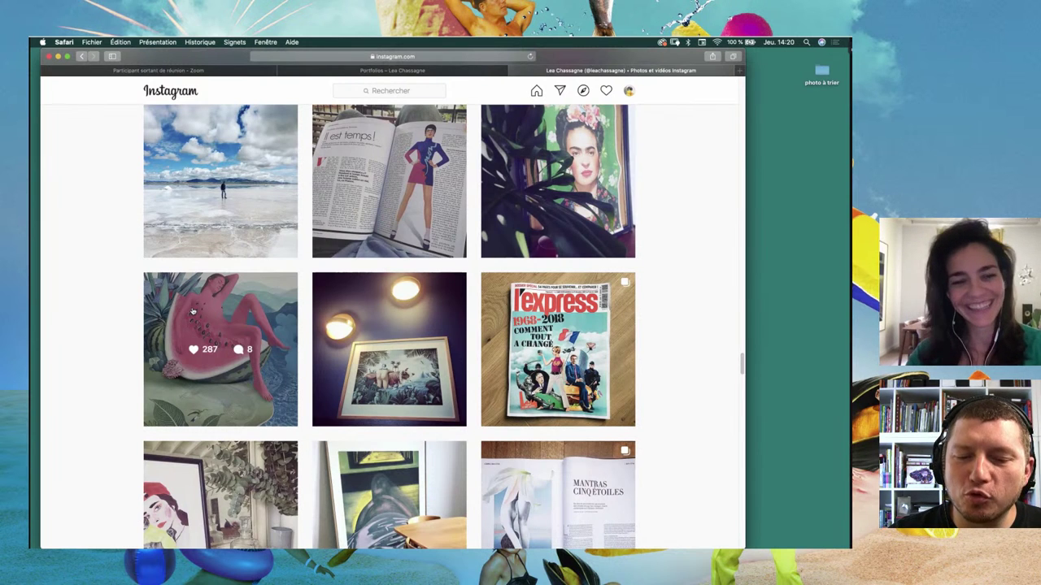
{"action": "scroll", "coordinate": [150, 317], "scroll_direction": "up", "scroll_amount": 1}
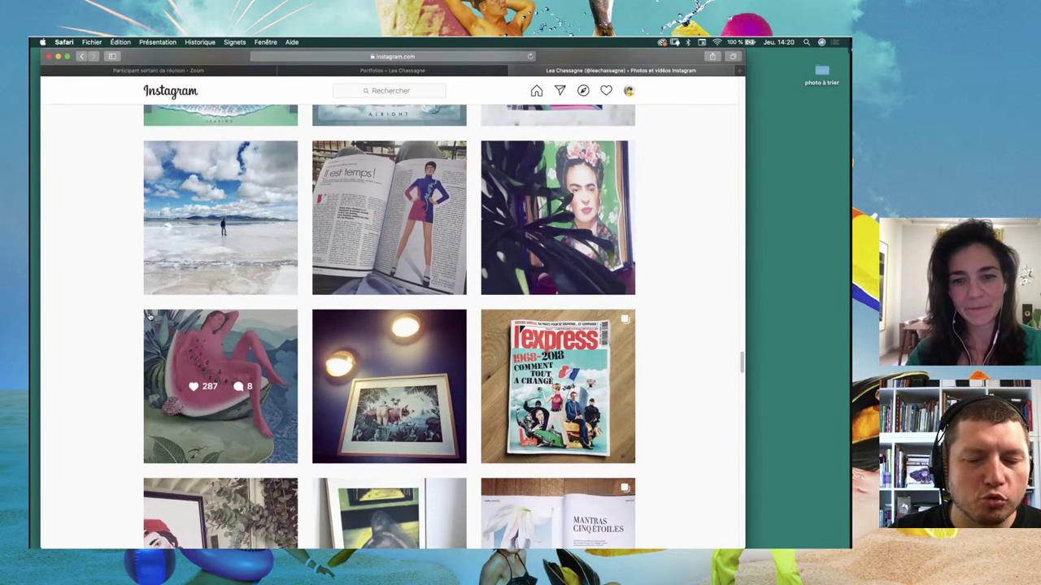
{"action": "scroll", "coordinate": [149, 317], "scroll_direction": "up", "scroll_amount": 1}
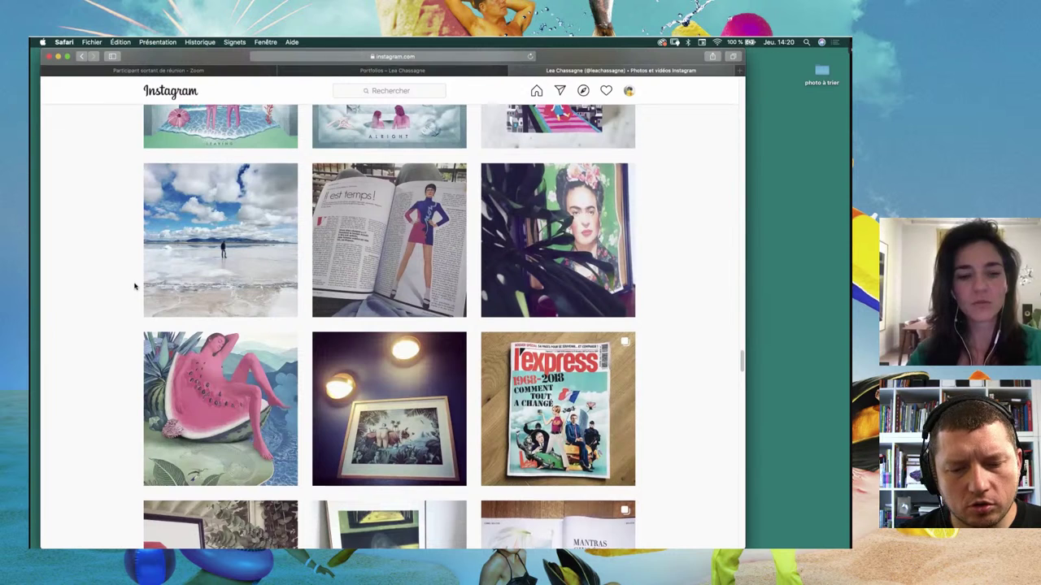
{"action": "scroll", "coordinate": [136, 286], "scroll_direction": "down", "scroll_amount": 1}
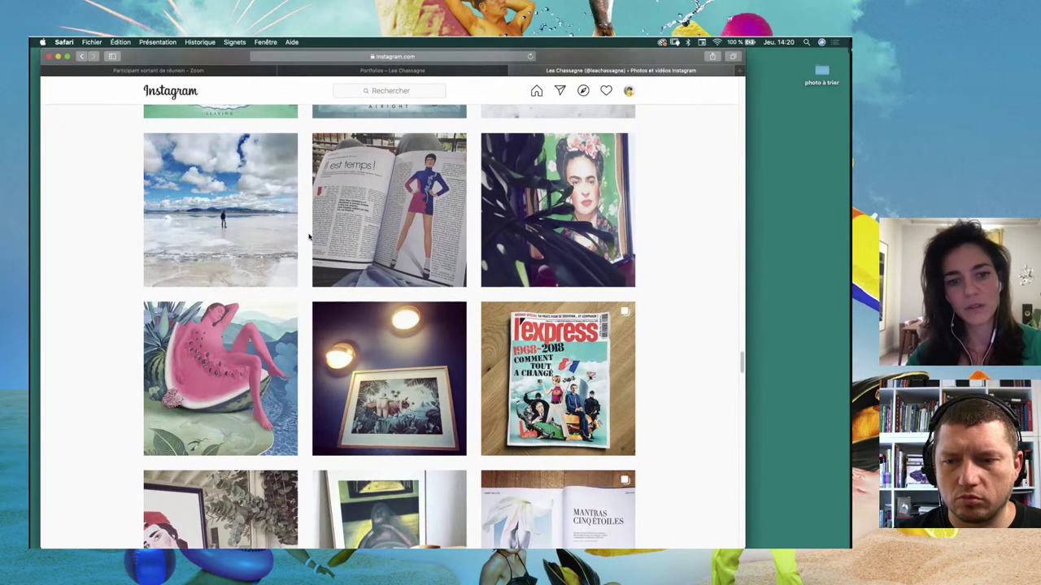
{"action": "scroll", "coordinate": [310, 236], "scroll_direction": "down", "scroll_amount": 3}
{"action": "scroll", "coordinate": [309, 235], "scroll_direction": "up", "scroll_amount": 3}
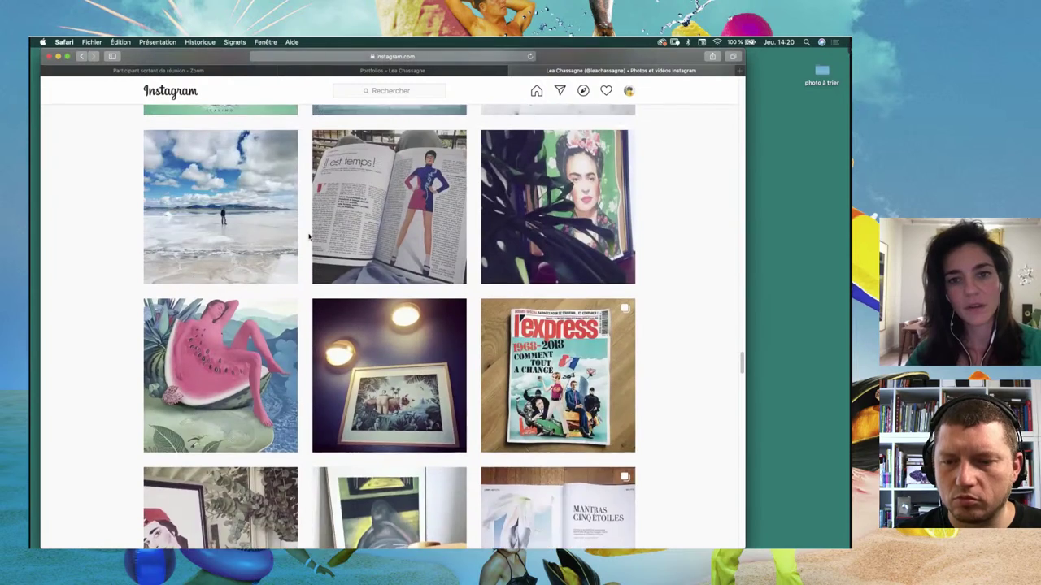
{"action": "scroll", "coordinate": [309, 236], "scroll_direction": "up", "scroll_amount": 2}
{"action": "scroll", "coordinate": [309, 235], "scroll_direction": "up", "scroll_amount": 2}
{"action": "scroll", "coordinate": [309, 236], "scroll_direction": "up", "scroll_amount": 4}
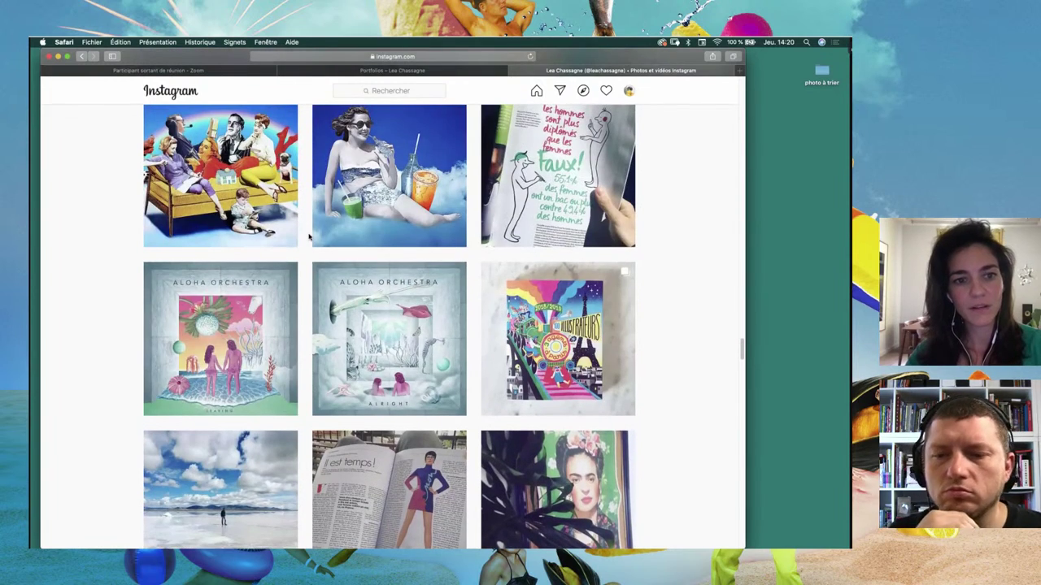
{"action": "left_click", "coordinate": [230, 312]}
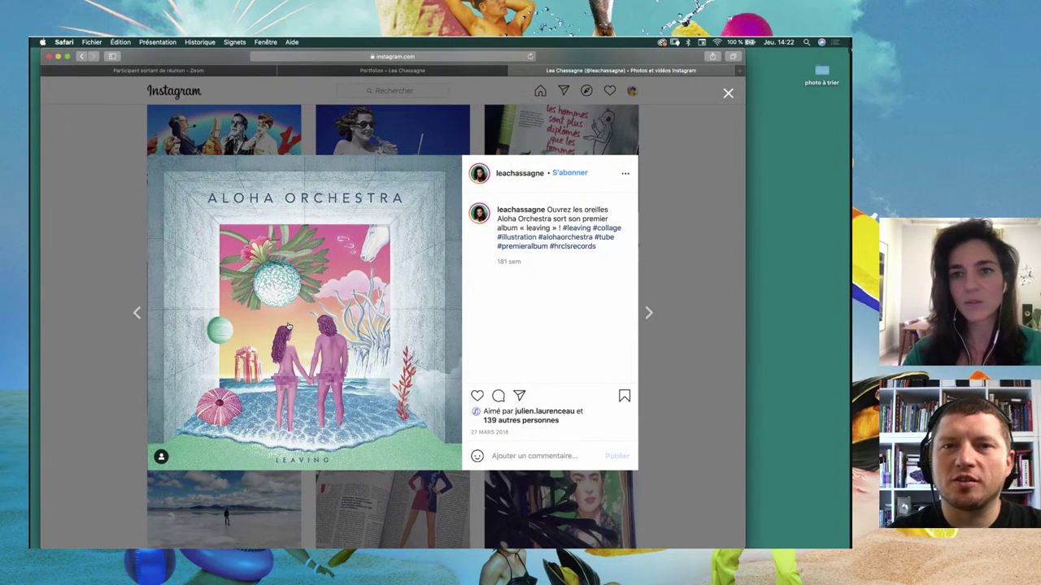
{"action": "left_click", "coordinate": [134, 346]}
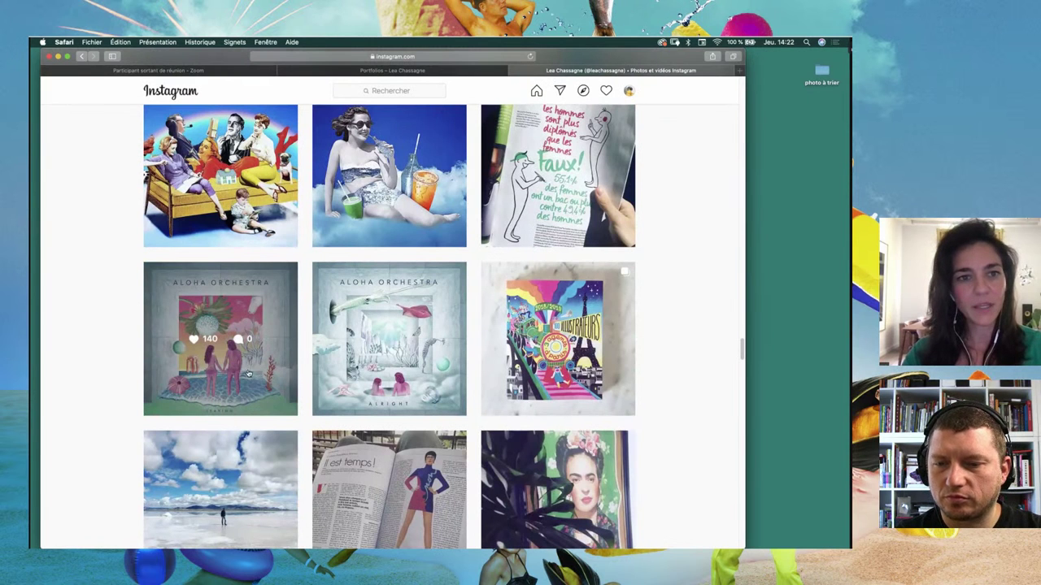
{"action": "left_click", "coordinate": [213, 168]}
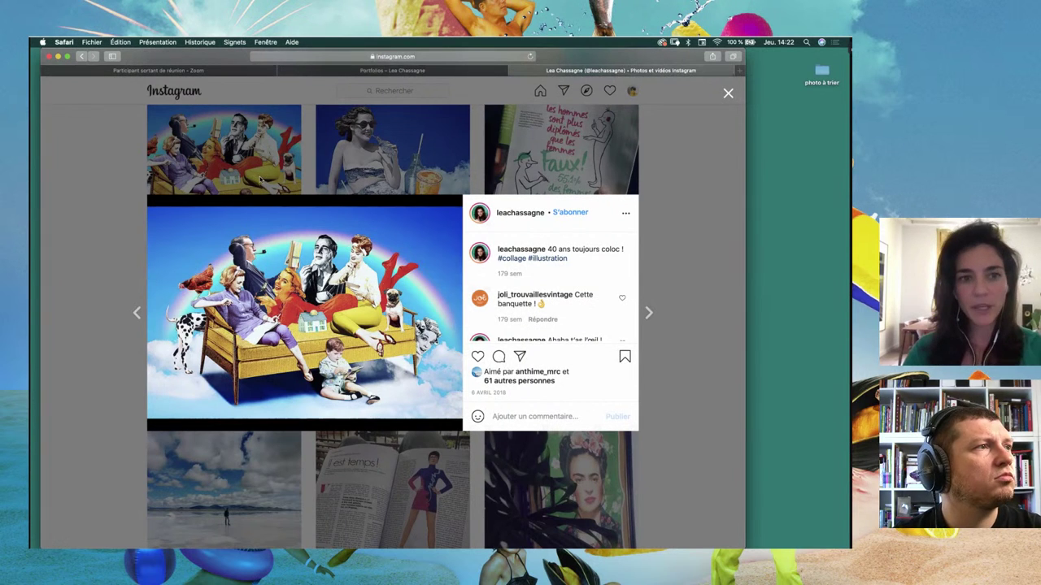
{"action": "left_click", "coordinate": [134, 145]}
Step: Scroll up to the 'Les Furieux du Sport' XXI cover, pie-faced and sea-creature collages
{"action": "scroll", "coordinate": [258, 249], "scroll_direction": "up", "scroll_amount": 3}
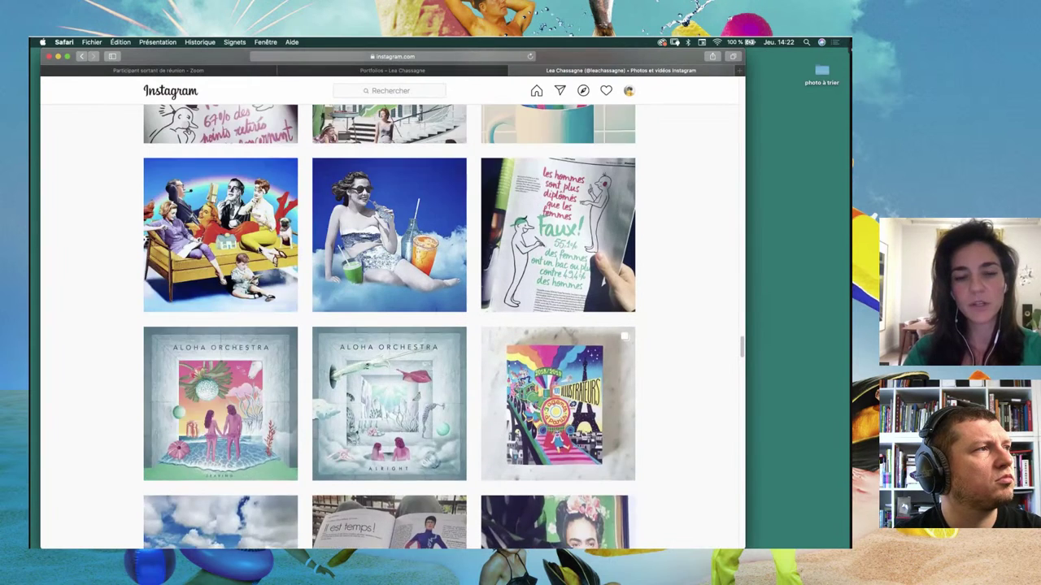
{"action": "scroll", "coordinate": [362, 291], "scroll_direction": "up", "scroll_amount": 3}
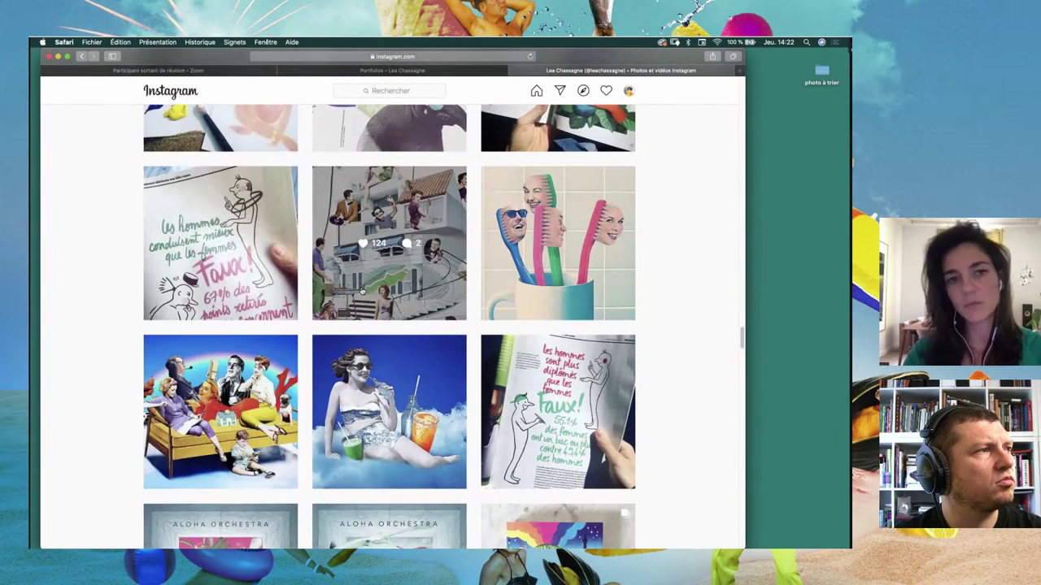
{"action": "scroll", "coordinate": [362, 291], "scroll_direction": "up", "scroll_amount": 2}
{"action": "scroll", "coordinate": [362, 291], "scroll_direction": "down", "scroll_amount": 2}
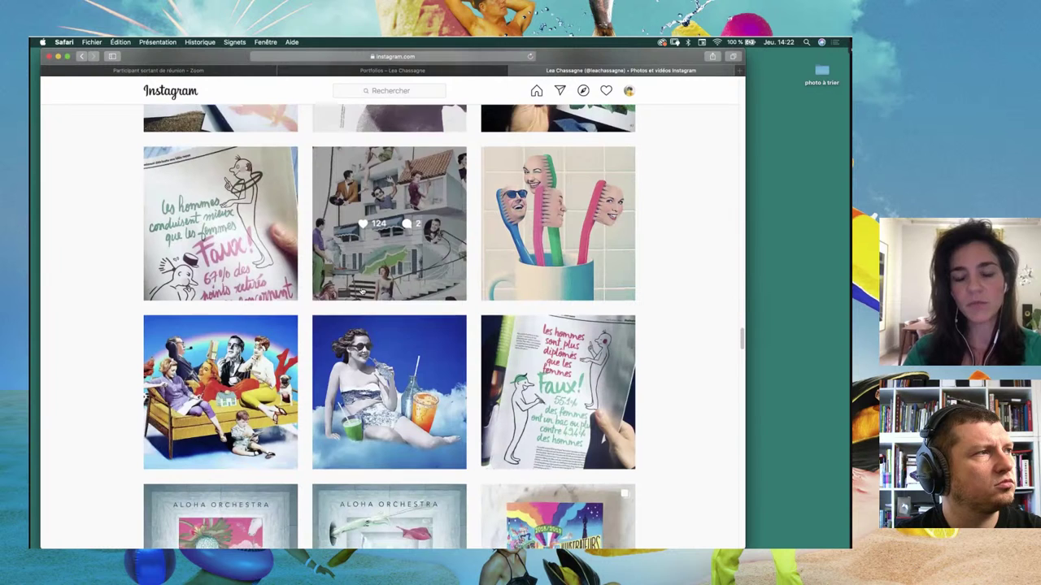
{"action": "scroll", "coordinate": [362, 291], "scroll_direction": "down", "scroll_amount": 1}
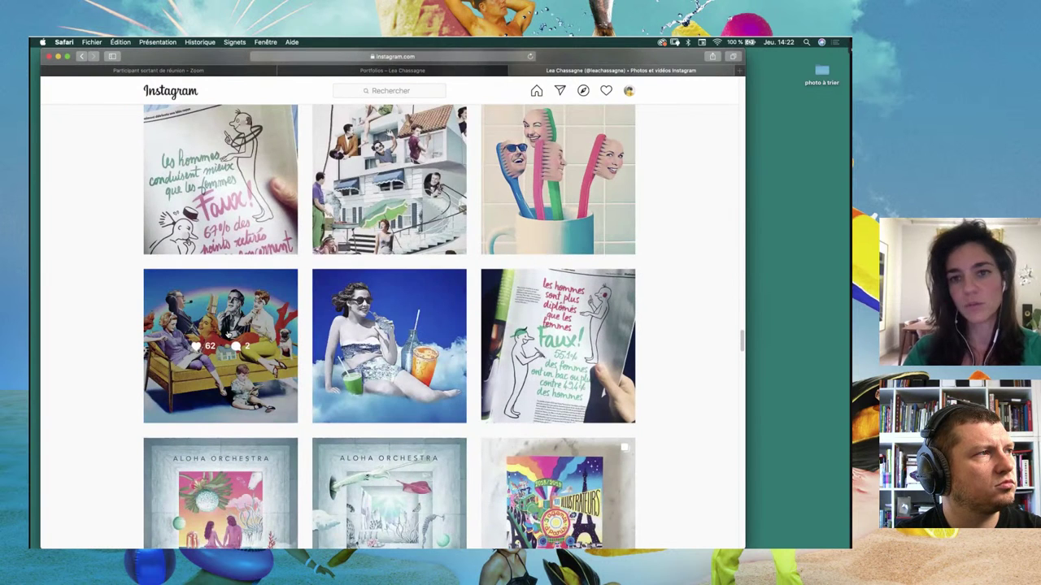
{"action": "scroll", "coordinate": [228, 335], "scroll_direction": "up", "scroll_amount": 2}
{"action": "scroll", "coordinate": [228, 335], "scroll_direction": "up", "scroll_amount": 1}
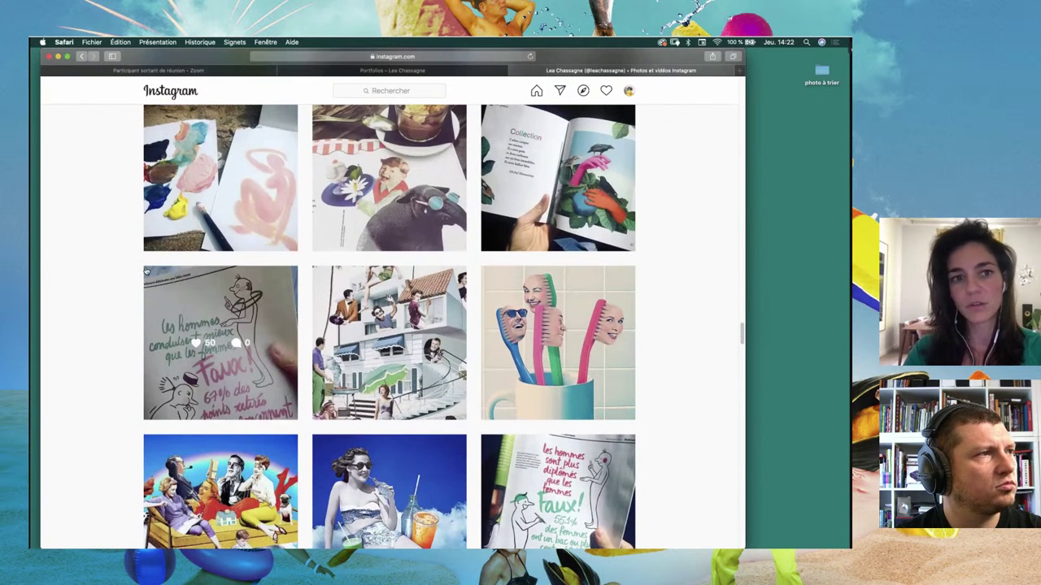
{"action": "scroll", "coordinate": [146, 272], "scroll_direction": "up", "scroll_amount": 2}
{"action": "scroll", "coordinate": [147, 272], "scroll_direction": "up", "scroll_amount": 2}
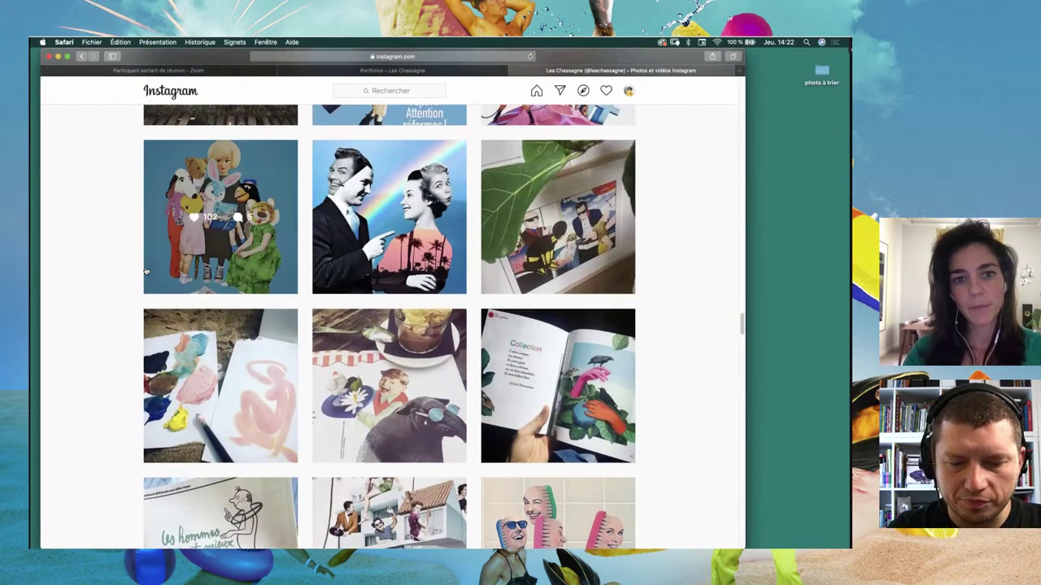
{"action": "scroll", "coordinate": [146, 271], "scroll_direction": "up", "scroll_amount": 1}
{"action": "scroll", "coordinate": [146, 272], "scroll_direction": "up", "scroll_amount": 1}
{"action": "scroll", "coordinate": [146, 271], "scroll_direction": "up", "scroll_amount": 1}
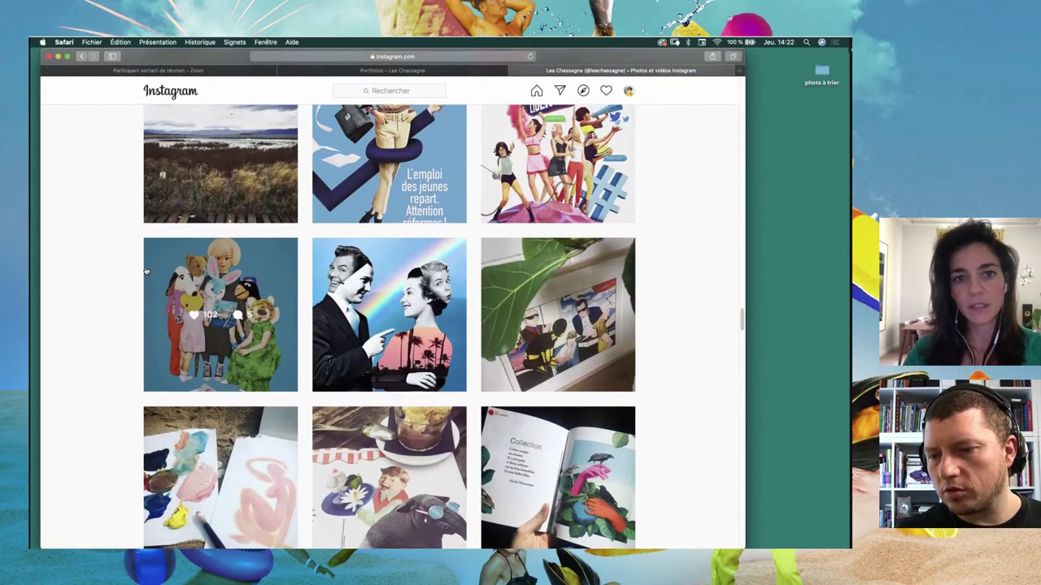
{"action": "scroll", "coordinate": [146, 272], "scroll_direction": "up", "scroll_amount": 2}
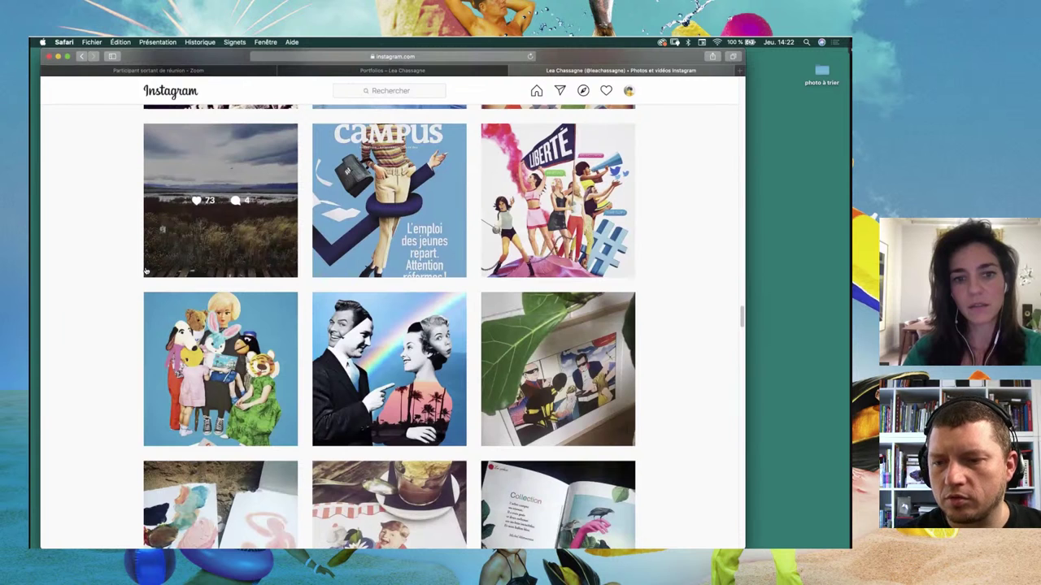
{"action": "scroll", "coordinate": [124, 244], "scroll_direction": "up", "scroll_amount": 2}
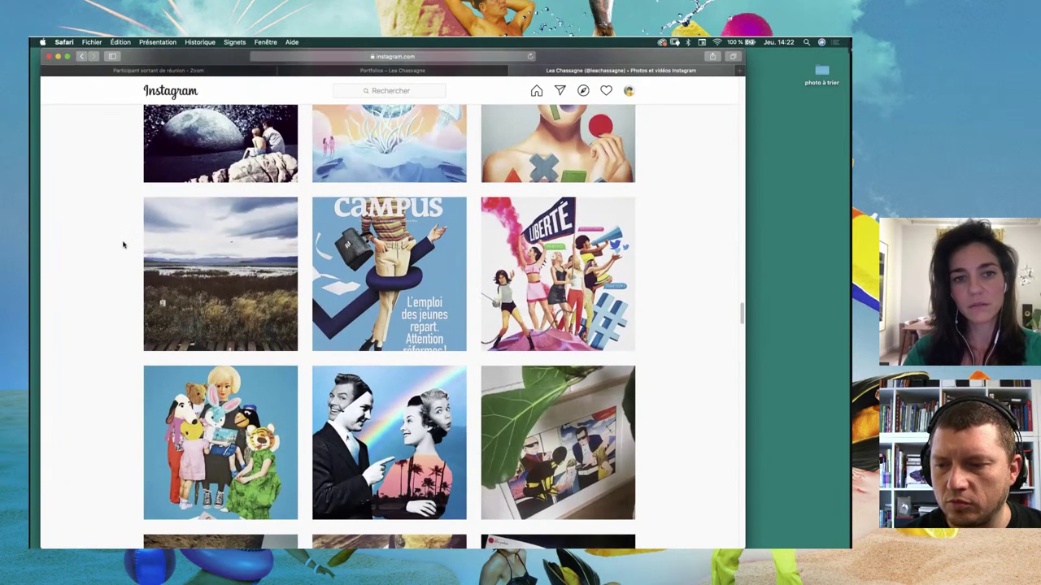
{"action": "scroll", "coordinate": [124, 244], "scroll_direction": "up", "scroll_amount": 2}
{"action": "scroll", "coordinate": [123, 244], "scroll_direction": "up", "scroll_amount": 2}
{"action": "scroll", "coordinate": [123, 244], "scroll_direction": "up", "scroll_amount": 3}
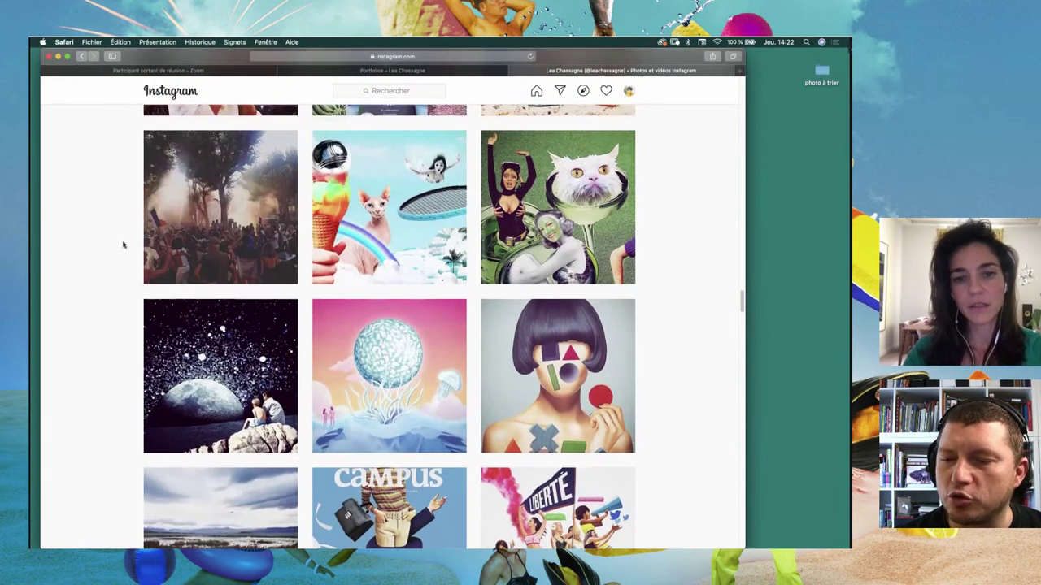
{"action": "scroll", "coordinate": [124, 244], "scroll_direction": "up", "scroll_amount": 3}
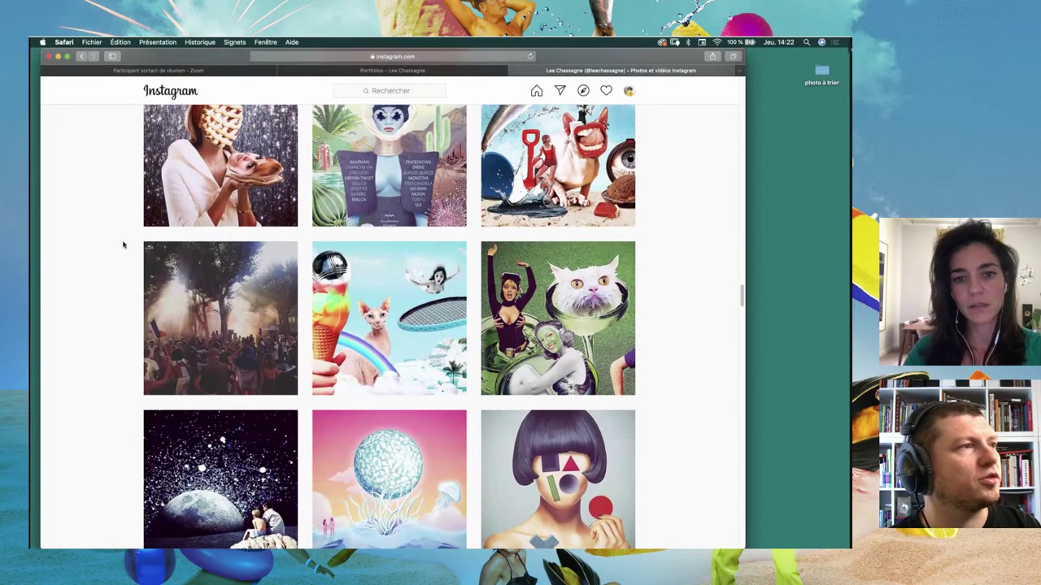
{"action": "scroll", "coordinate": [123, 244], "scroll_direction": "up", "scroll_amount": 2}
{"action": "scroll", "coordinate": [123, 244], "scroll_direction": "up", "scroll_amount": 2}
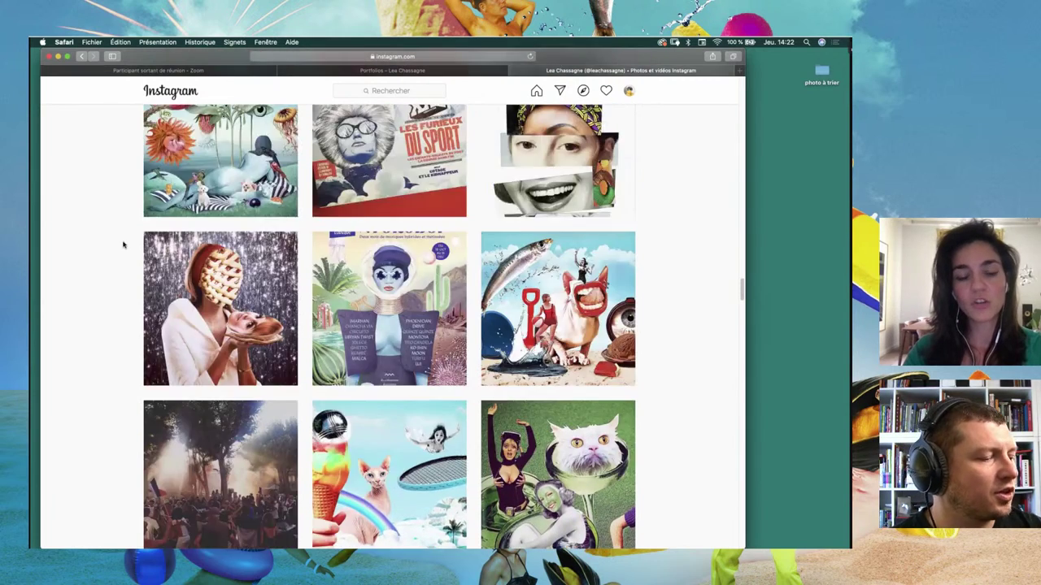
{"action": "scroll", "coordinate": [124, 244], "scroll_direction": "up", "scroll_amount": 2}
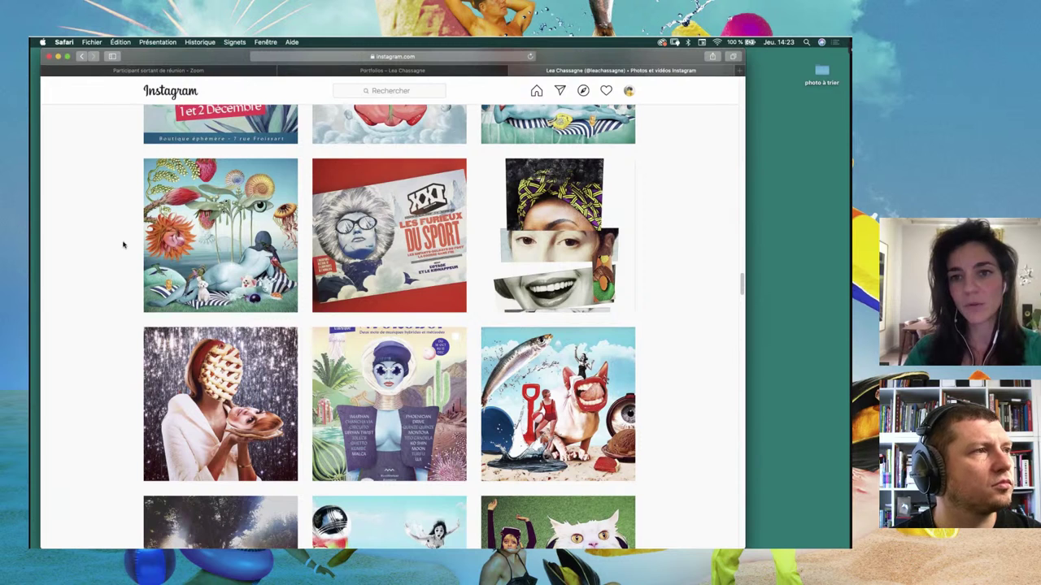
Step: Scroll past the collage sale post to the 'La Dame aux Camélias' poster row
{"action": "scroll", "coordinate": [124, 244], "scroll_direction": "up", "scroll_amount": 1}
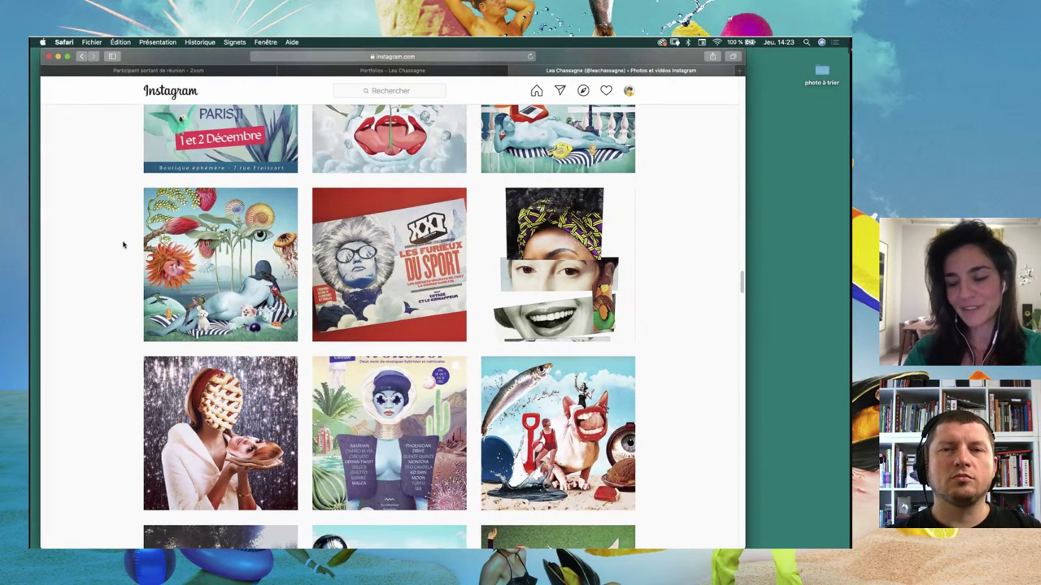
{"action": "scroll", "coordinate": [124, 245], "scroll_direction": "up", "scroll_amount": 1}
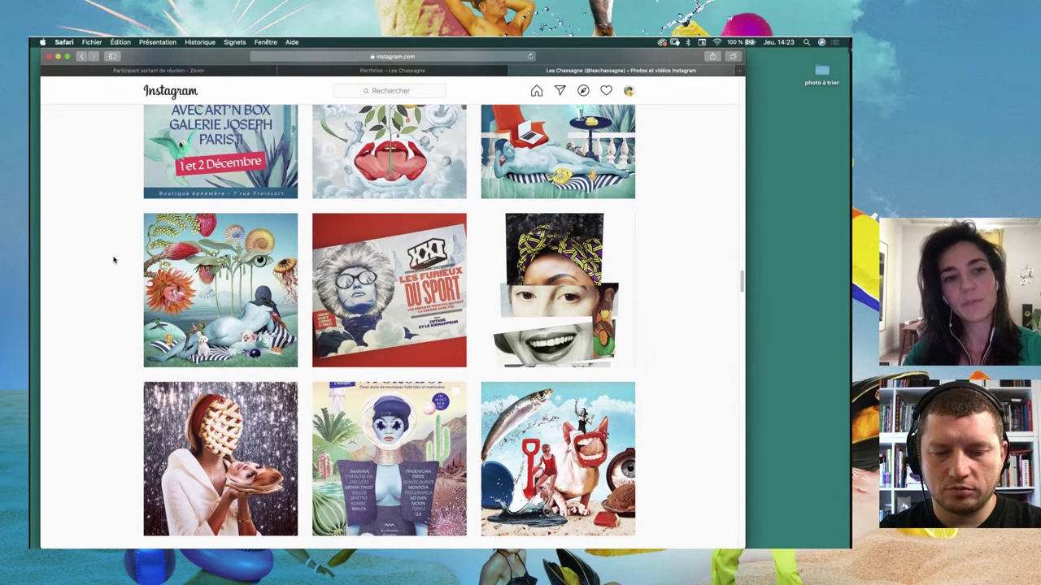
{"action": "scroll", "coordinate": [114, 260], "scroll_direction": "up", "scroll_amount": 1}
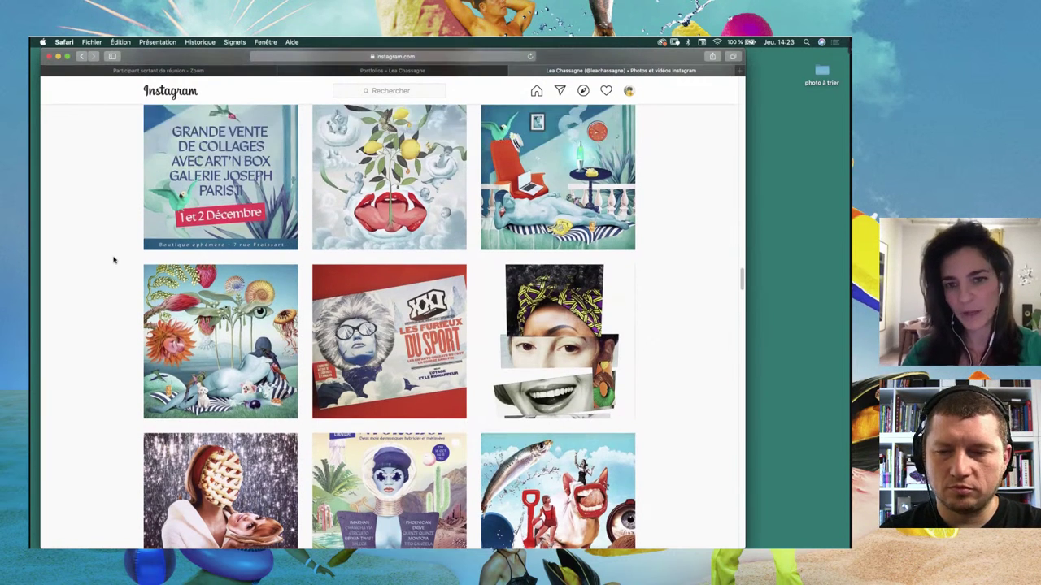
{"action": "scroll", "coordinate": [114, 260], "scroll_direction": "up", "scroll_amount": 3}
{"action": "scroll", "coordinate": [114, 260], "scroll_direction": "up", "scroll_amount": 3}
{"action": "scroll", "coordinate": [114, 260], "scroll_direction": "up", "scroll_amount": 1}
Step: Scroll up to the 'Connerland' book cover, blackbird and 'Super' basket collage row
{"action": "scroll", "coordinate": [114, 261], "scroll_direction": "up", "scroll_amount": 2}
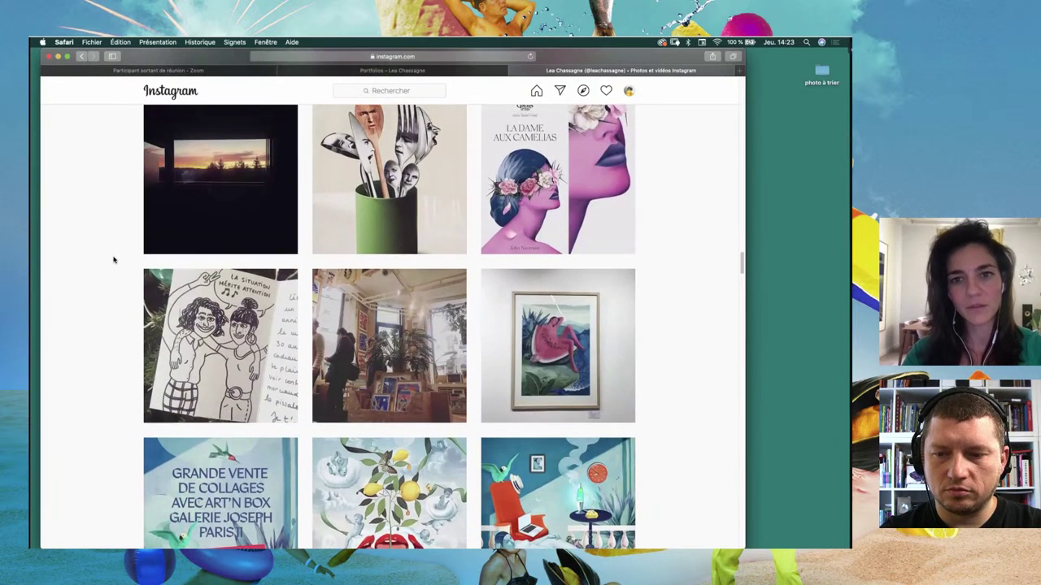
{"action": "scroll", "coordinate": [114, 260], "scroll_direction": "up", "scroll_amount": 1}
{"action": "scroll", "coordinate": [113, 260], "scroll_direction": "up", "scroll_amount": 3}
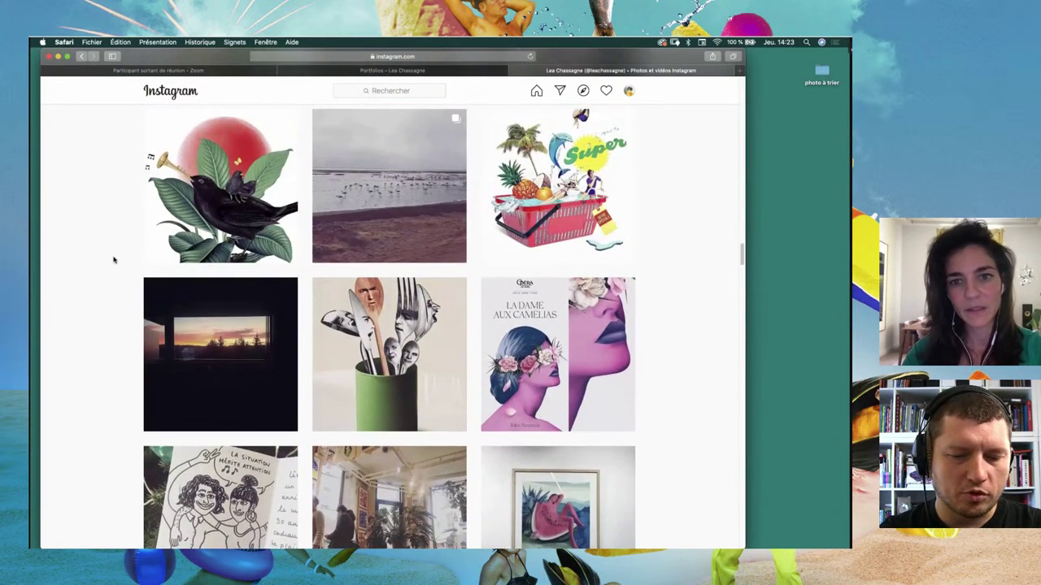
{"action": "scroll", "coordinate": [114, 260], "scroll_direction": "up", "scroll_amount": 4}
{"action": "scroll", "coordinate": [114, 260], "scroll_direction": "up", "scroll_amount": 2}
{"action": "scroll", "coordinate": [114, 261], "scroll_direction": "up", "scroll_amount": 1}
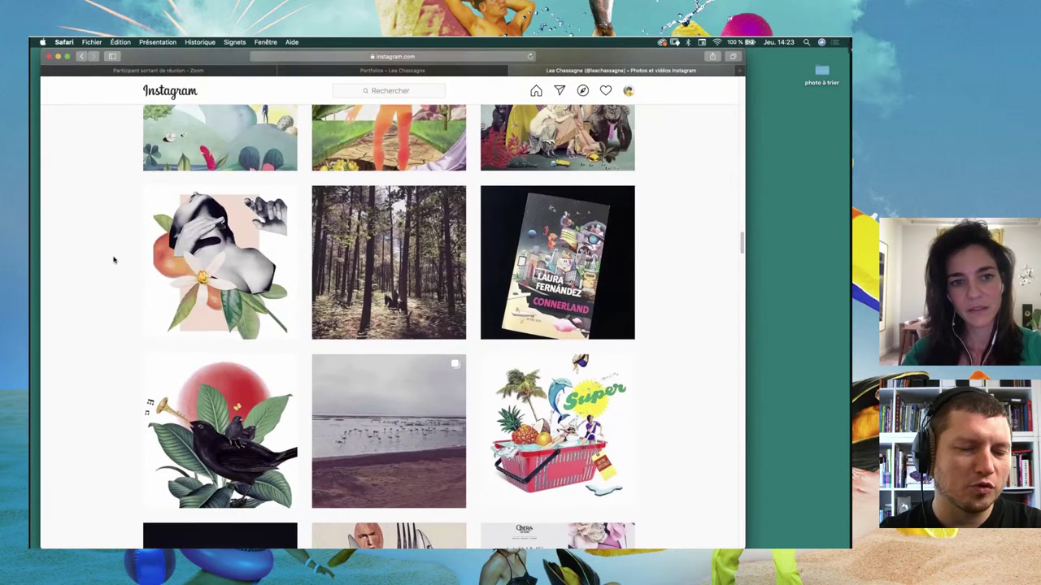
{"action": "scroll", "coordinate": [114, 260], "scroll_direction": "up", "scroll_amount": 1}
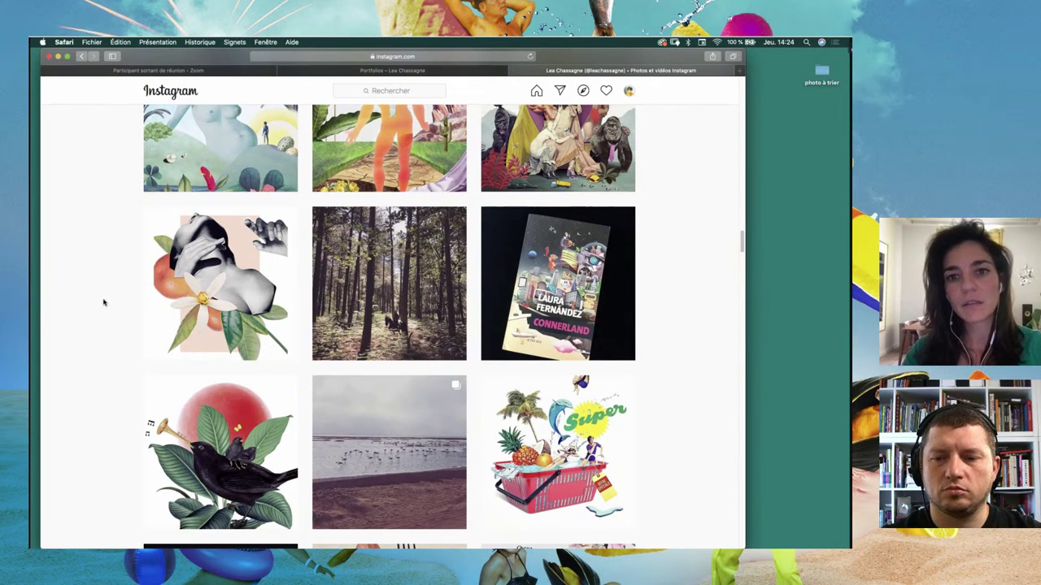
{"action": "scroll", "coordinate": [103, 303], "scroll_direction": "down", "scroll_amount": 3}
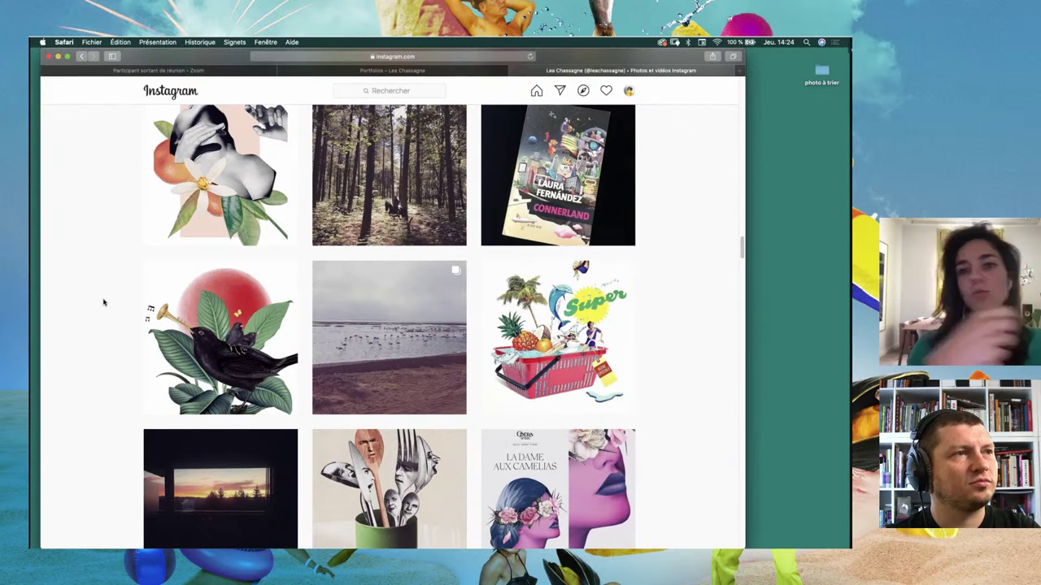
Step: Scroll down and view the headscarf portrait collage post
{"action": "scroll", "coordinate": [103, 302], "scroll_direction": "down", "scroll_amount": 1}
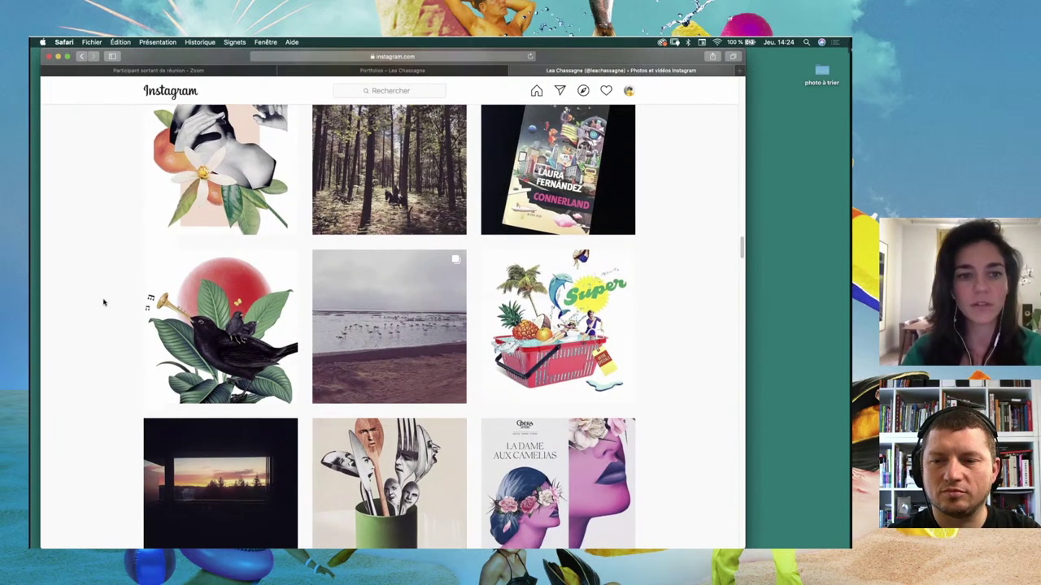
{"action": "scroll", "coordinate": [103, 302], "scroll_direction": "down", "scroll_amount": 1}
{"action": "scroll", "coordinate": [103, 302], "scroll_direction": "down", "scroll_amount": 5}
{"action": "scroll", "coordinate": [103, 302], "scroll_direction": "down", "scroll_amount": 3}
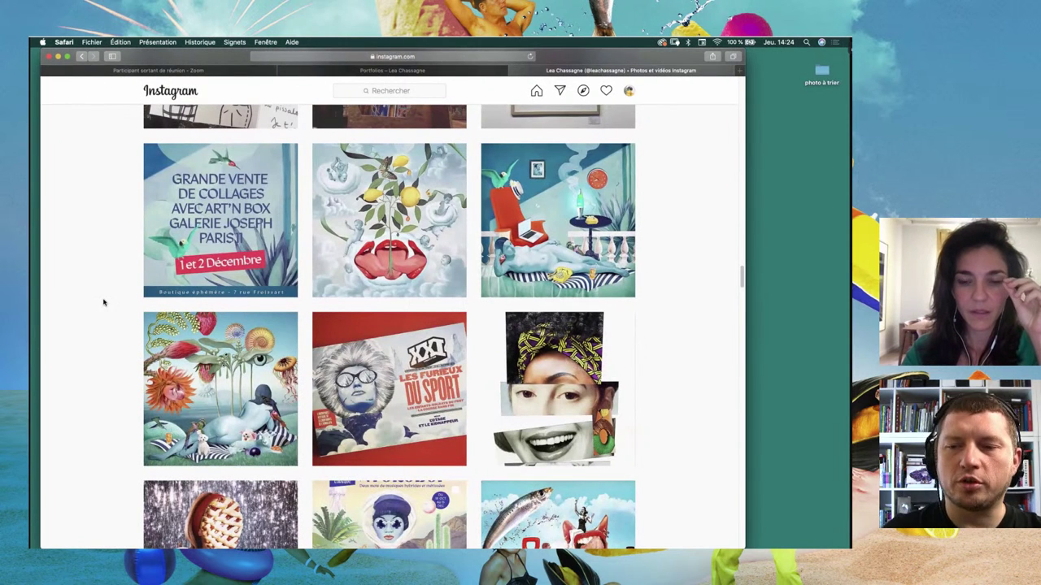
{"action": "mouse_move", "coordinate": [558, 389]}
{"action": "left_click", "coordinate": [533, 340]}
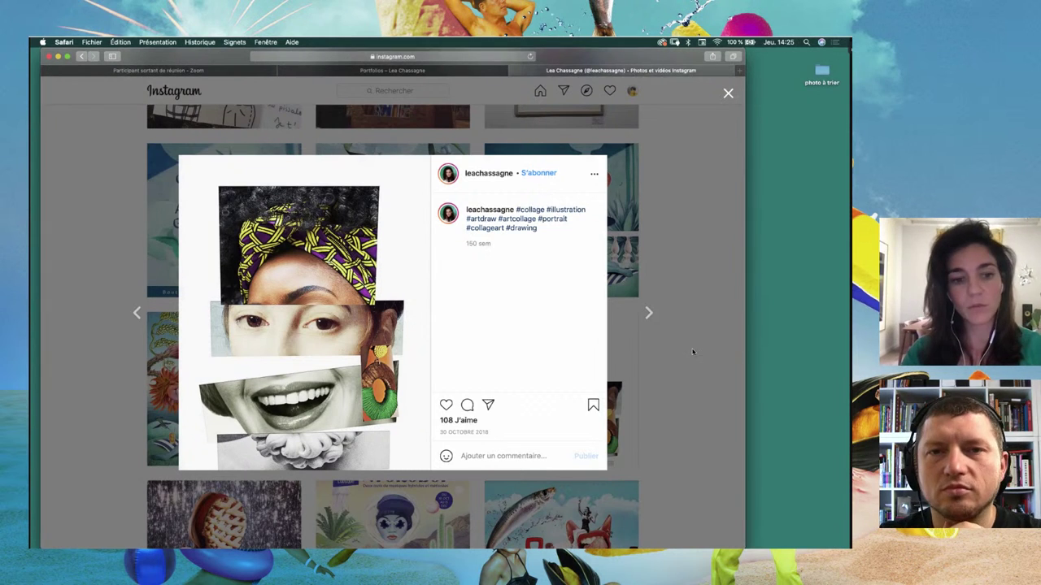
{"action": "left_click", "coordinate": [693, 351]}
Step: View the 25 September 2018 'NYOKOBOP' festival poster post, then return to the grid
{"action": "scroll", "coordinate": [693, 351], "scroll_direction": "down", "scroll_amount": 5}
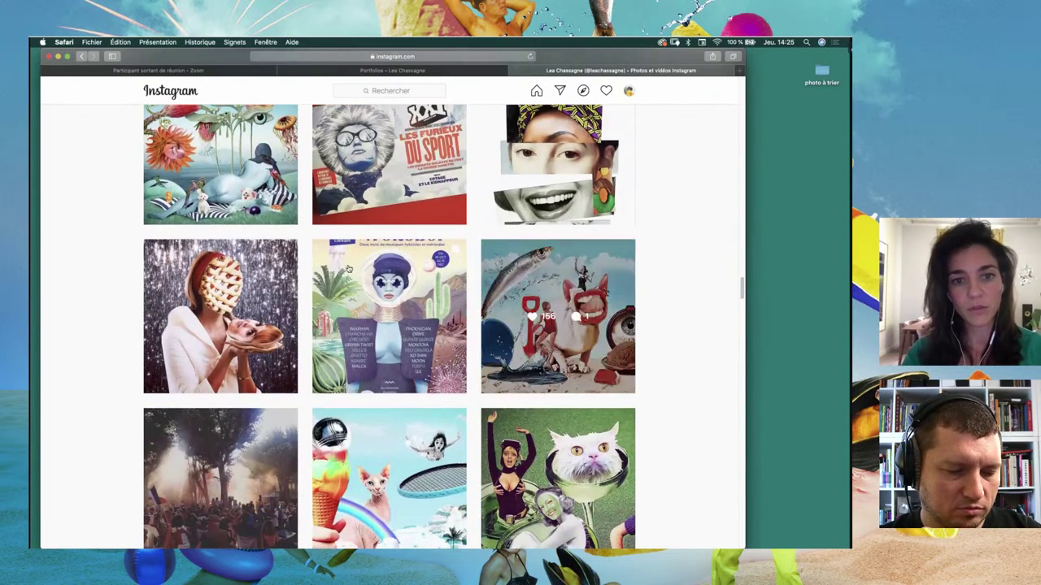
{"action": "left_click", "coordinate": [348, 269]}
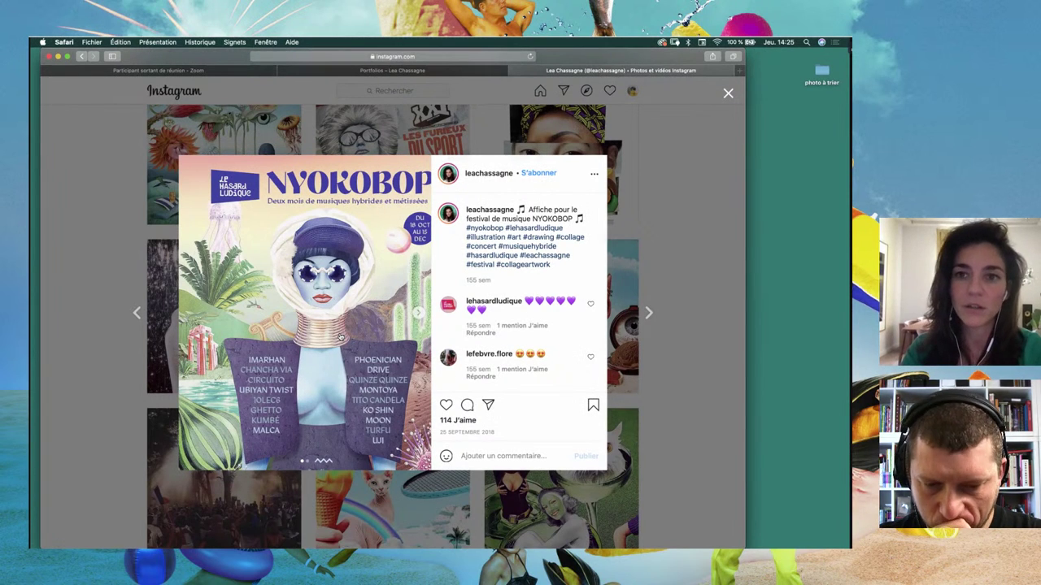
{"action": "left_click", "coordinate": [734, 299]}
{"action": "scroll", "coordinate": [735, 299], "scroll_direction": "down", "scroll_amount": 1}
{"action": "scroll", "coordinate": [734, 299], "scroll_direction": "down", "scroll_amount": 3}
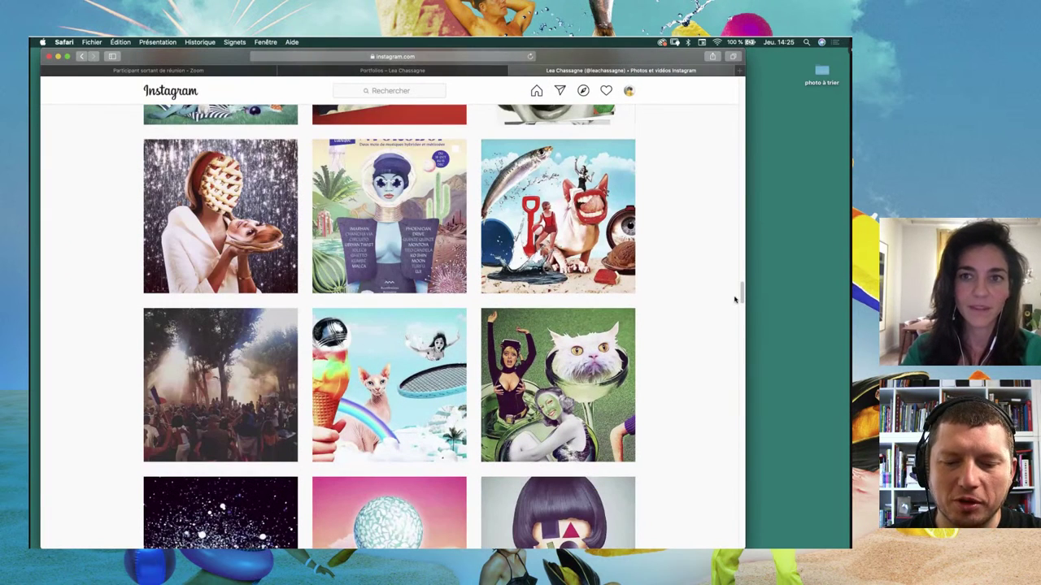
Step: Scroll down the grid and open the 15 April 2018 '#vrmt' 'Les hommes conduisent mieux' post
{"action": "scroll", "coordinate": [735, 299], "scroll_direction": "up", "scroll_amount": 1}
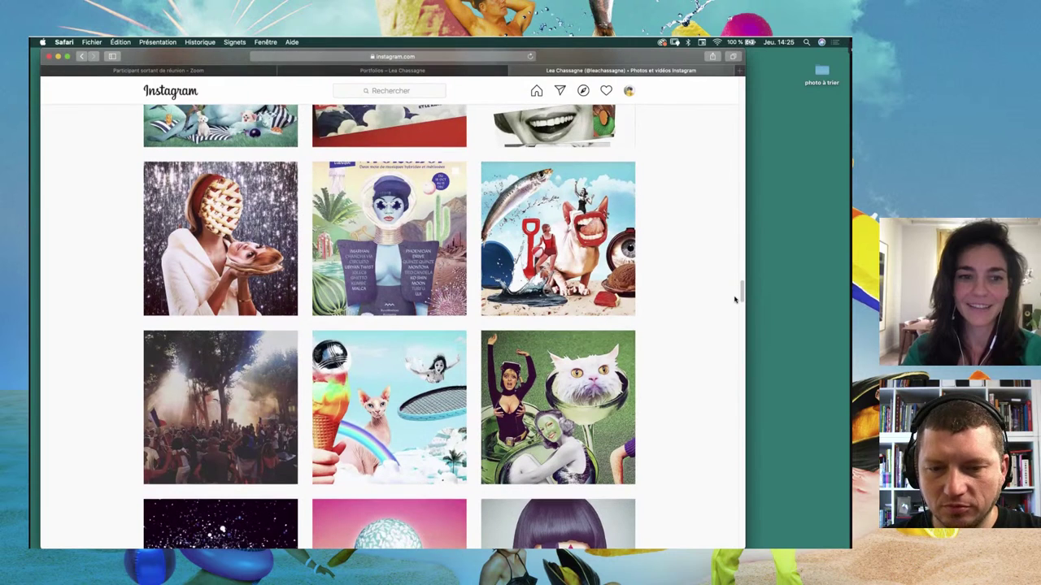
{"action": "scroll", "coordinate": [705, 237], "scroll_direction": "down", "scroll_amount": 1}
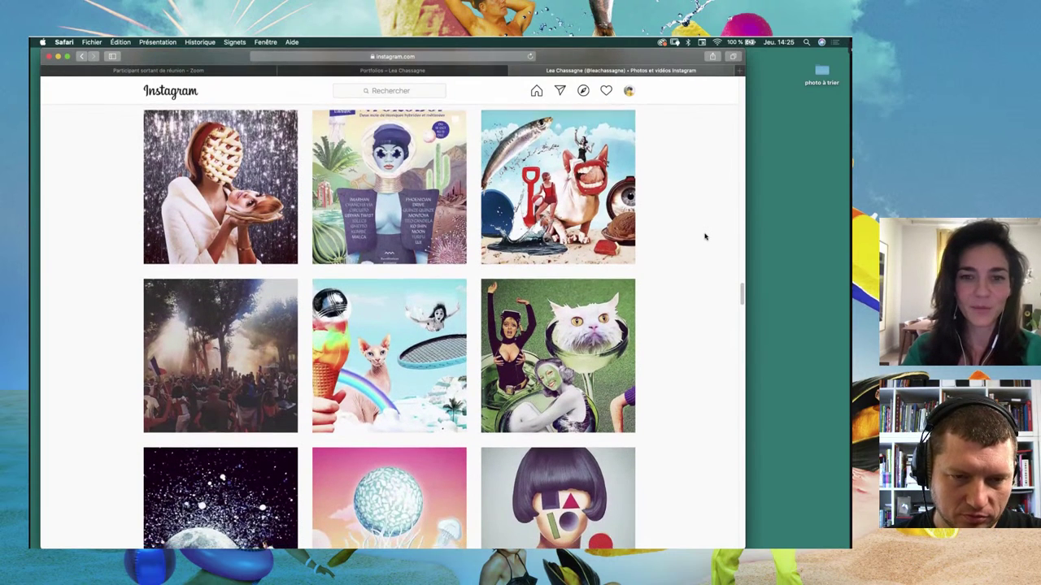
{"action": "scroll", "coordinate": [705, 237], "scroll_direction": "down", "scroll_amount": 2}
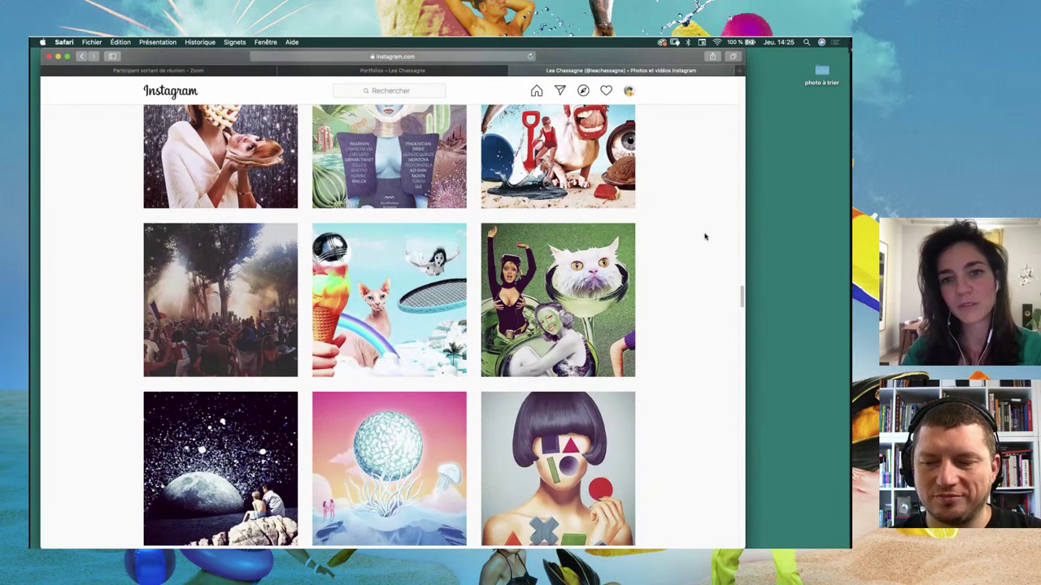
{"action": "scroll", "coordinate": [705, 237], "scroll_direction": "down", "scroll_amount": 3}
{"action": "scroll", "coordinate": [705, 236], "scroll_direction": "down", "scroll_amount": 4}
{"action": "scroll", "coordinate": [705, 237], "scroll_direction": "down", "scroll_amount": 2}
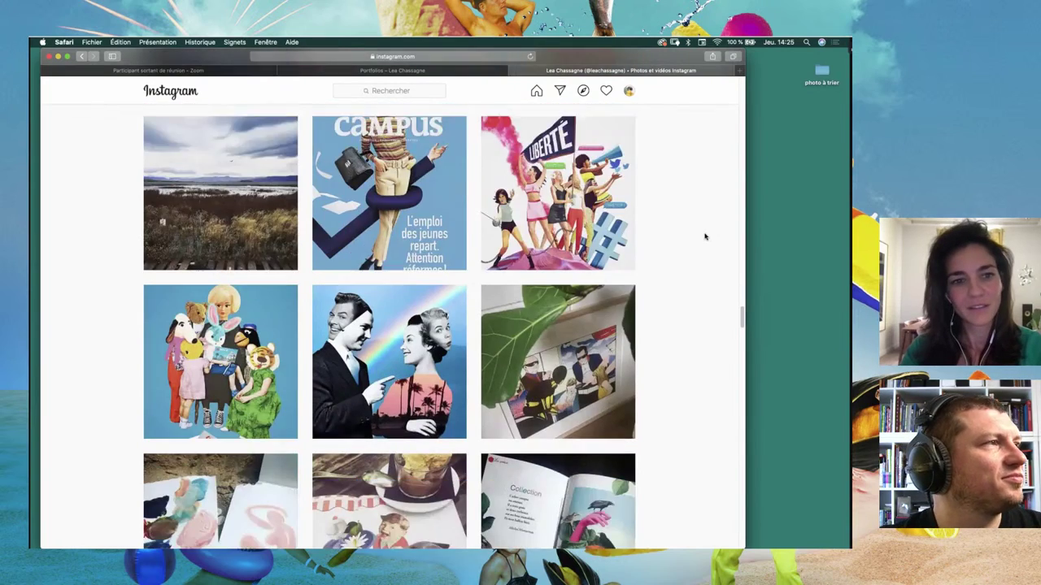
{"action": "scroll", "coordinate": [705, 237], "scroll_direction": "down", "scroll_amount": 3}
{"action": "scroll", "coordinate": [705, 236], "scroll_direction": "down", "scroll_amount": 1}
{"action": "scroll", "coordinate": [705, 237], "scroll_direction": "down", "scroll_amount": 1}
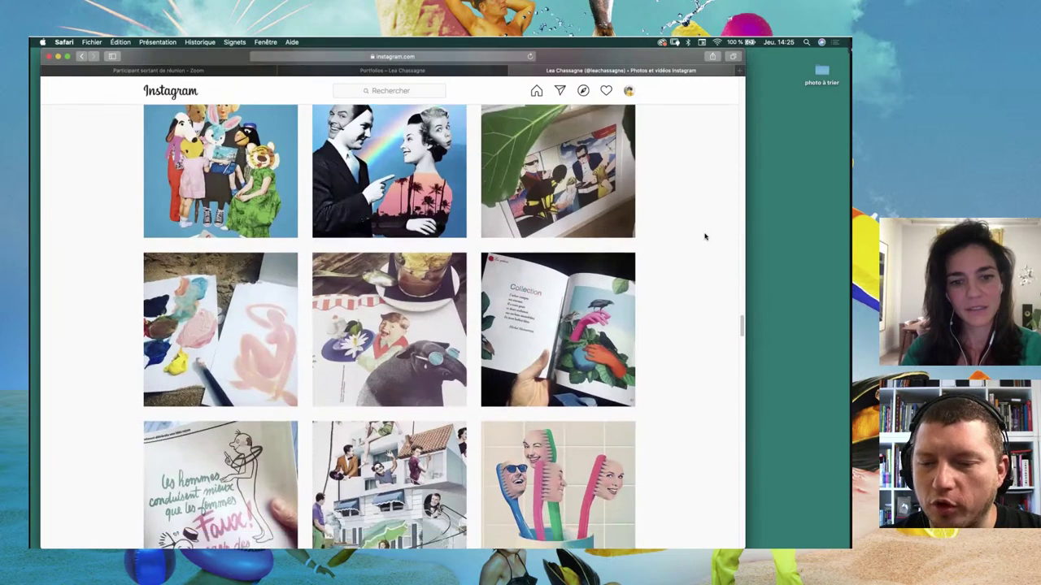
{"action": "scroll", "coordinate": [705, 236], "scroll_direction": "down", "scroll_amount": 3}
{"action": "scroll", "coordinate": [705, 237], "scroll_direction": "down", "scroll_amount": 3}
{"action": "scroll", "coordinate": [705, 236], "scroll_direction": "down", "scroll_amount": 3}
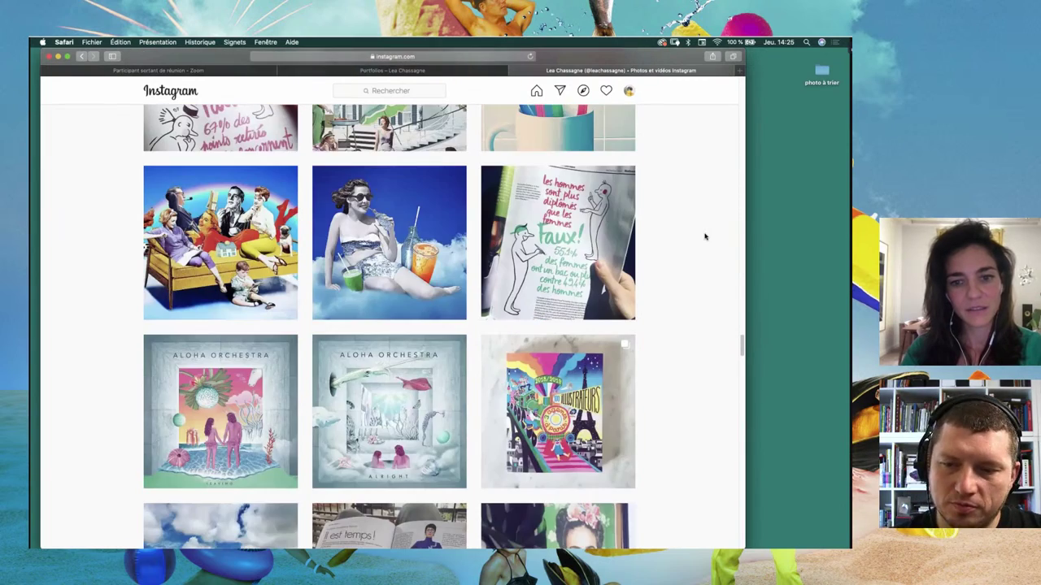
{"action": "scroll", "coordinate": [705, 237], "scroll_direction": "down", "scroll_amount": 3}
{"action": "scroll", "coordinate": [705, 236], "scroll_direction": "down", "scroll_amount": 4}
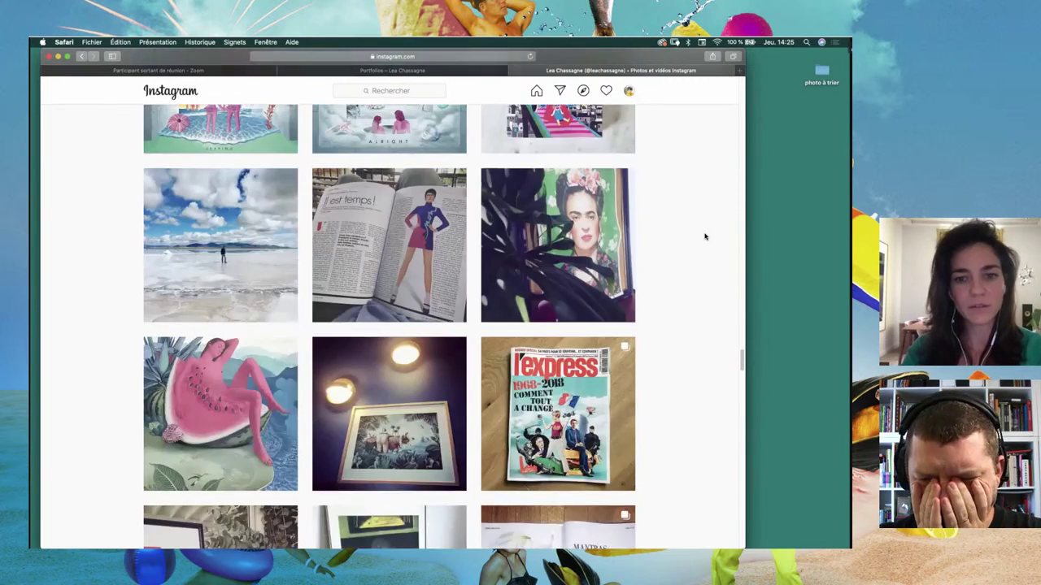
{"action": "scroll", "coordinate": [705, 237], "scroll_direction": "down", "scroll_amount": 3}
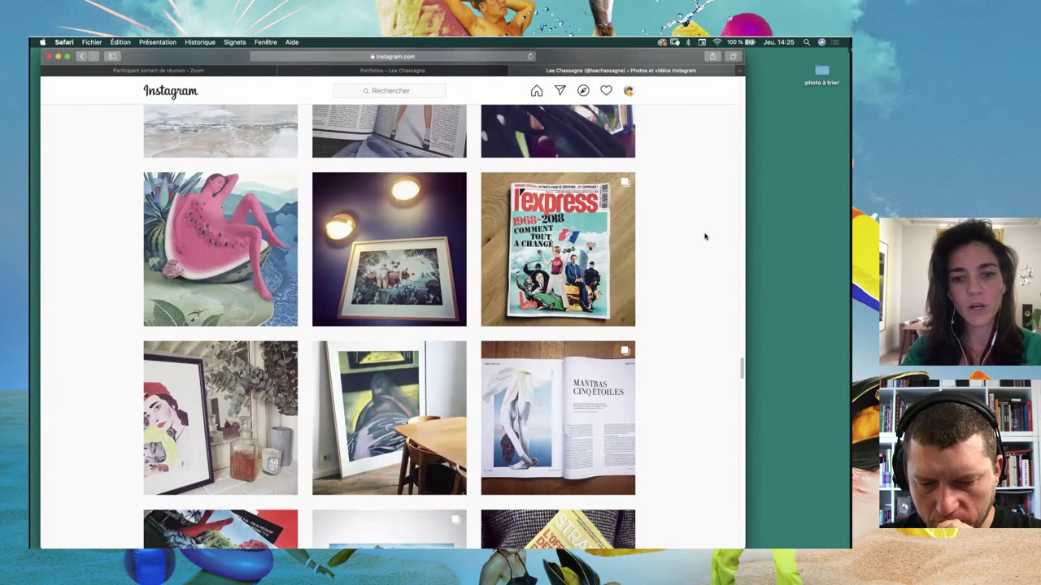
{"action": "scroll", "coordinate": [705, 237], "scroll_direction": "down", "scroll_amount": 2}
{"action": "scroll", "coordinate": [705, 236], "scroll_direction": "up", "scroll_amount": 1}
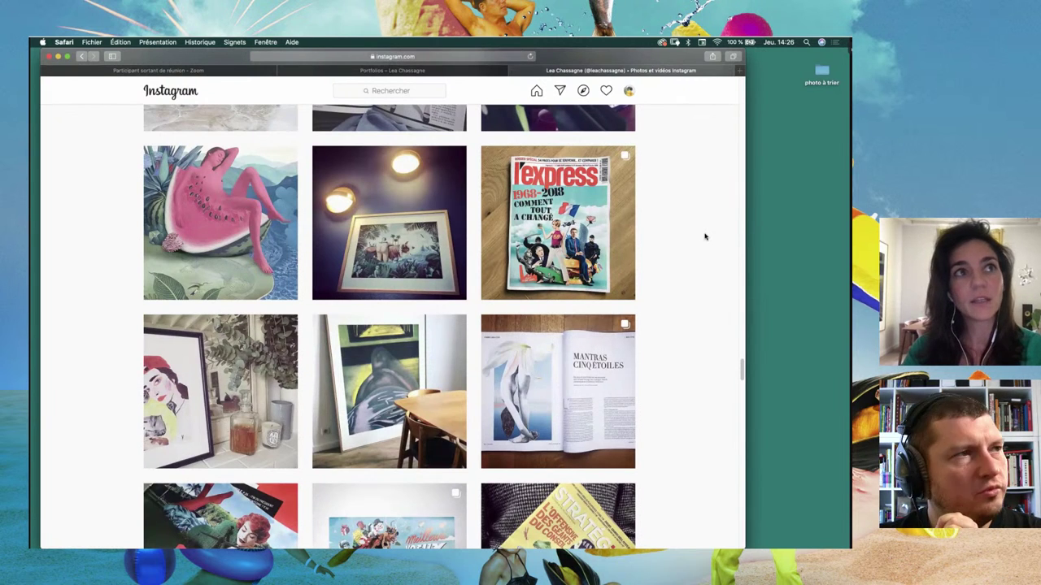
{"action": "scroll", "coordinate": [705, 237], "scroll_direction": "down", "scroll_amount": 3}
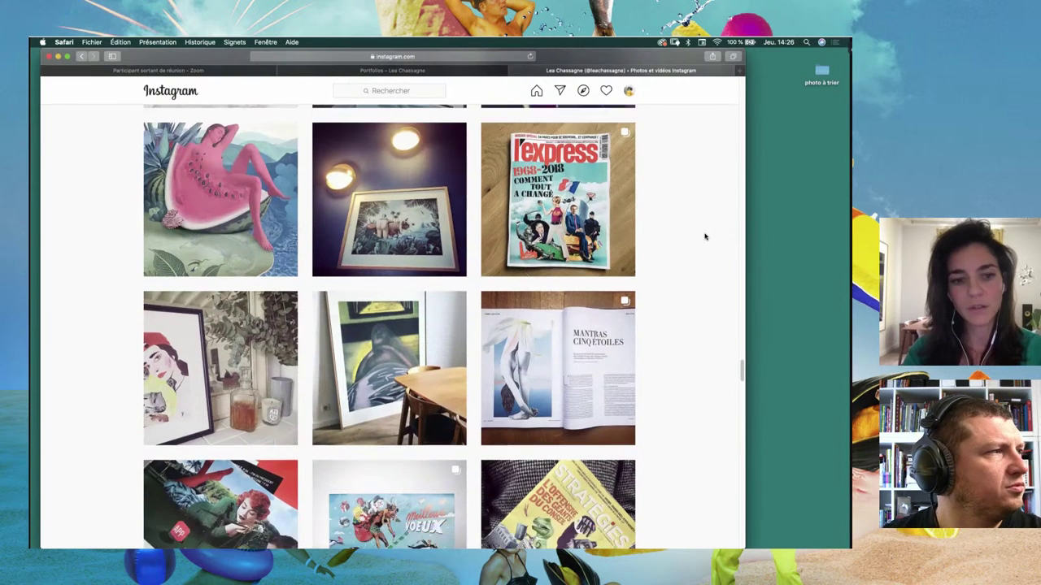
{"action": "scroll", "coordinate": [705, 236], "scroll_direction": "down", "scroll_amount": 5}
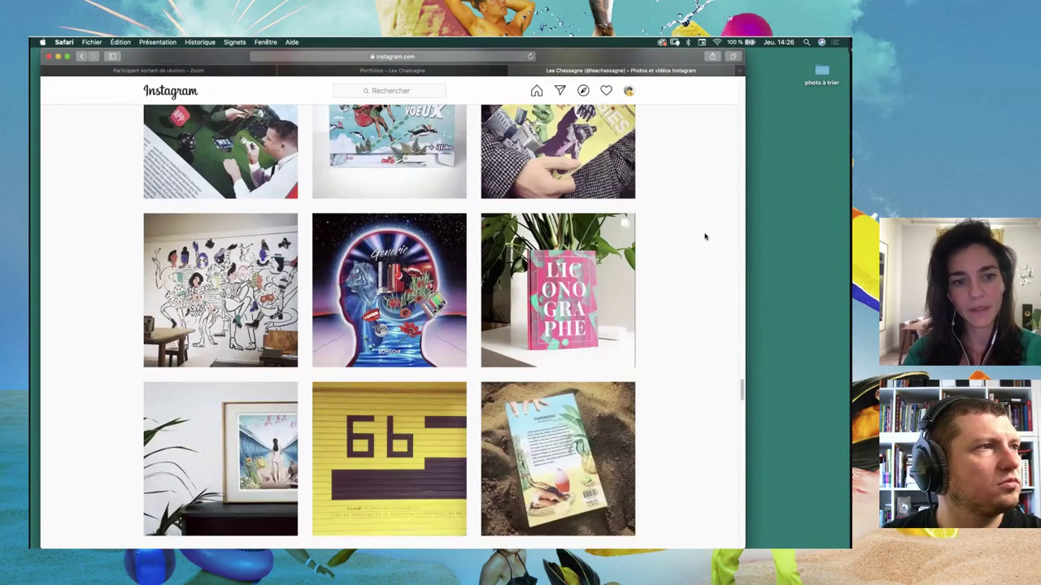
{"action": "scroll", "coordinate": [705, 236], "scroll_direction": "down", "scroll_amount": 3}
{"action": "scroll", "coordinate": [705, 237], "scroll_direction": "down", "scroll_amount": 2}
{"action": "scroll", "coordinate": [705, 237], "scroll_direction": "down", "scroll_amount": 5}
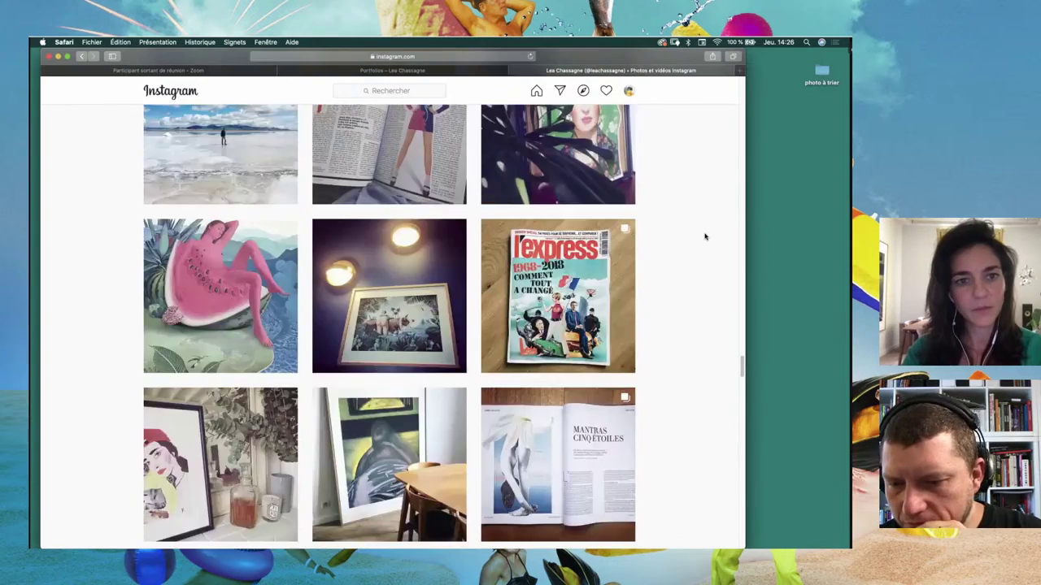
{"action": "scroll", "coordinate": [705, 236], "scroll_direction": "down", "scroll_amount": 5}
{"action": "scroll", "coordinate": [705, 237], "scroll_direction": "up", "scroll_amount": 3}
{"action": "scroll", "coordinate": [705, 237], "scroll_direction": "up", "scroll_amount": 1}
{"action": "scroll", "coordinate": [705, 236], "scroll_direction": "up", "scroll_amount": 2}
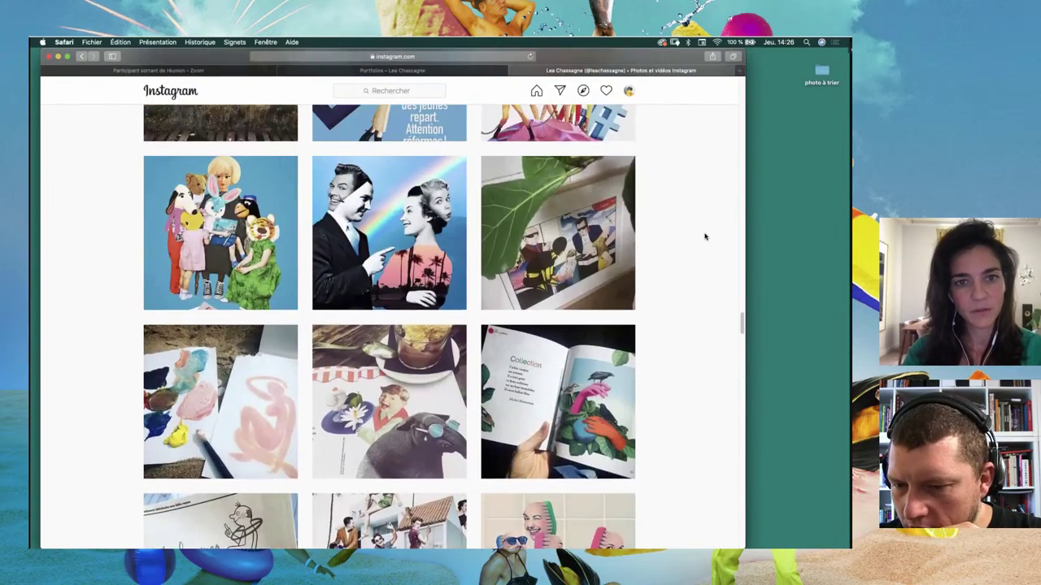
{"action": "scroll", "coordinate": [705, 236], "scroll_direction": "up", "scroll_amount": 2}
{"action": "scroll", "coordinate": [705, 236], "scroll_direction": "up", "scroll_amount": 3}
{"action": "scroll", "coordinate": [705, 237], "scroll_direction": "up", "scroll_amount": 2}
{"action": "scroll", "coordinate": [705, 236], "scroll_direction": "down", "scroll_amount": 2}
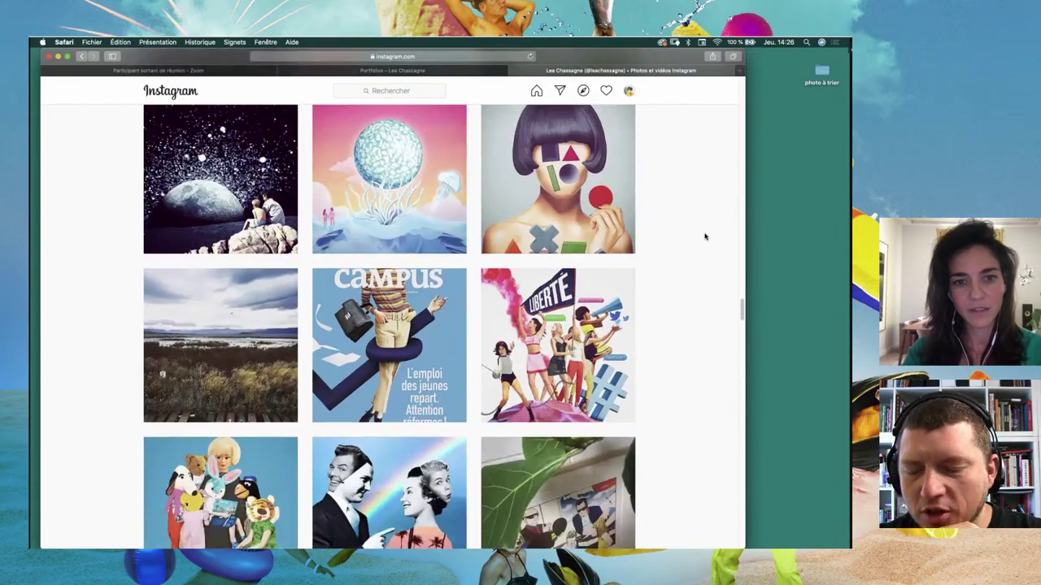
{"action": "scroll", "coordinate": [705, 237], "scroll_direction": "down", "scroll_amount": 1}
{"action": "scroll", "coordinate": [705, 237], "scroll_direction": "down", "scroll_amount": 1}
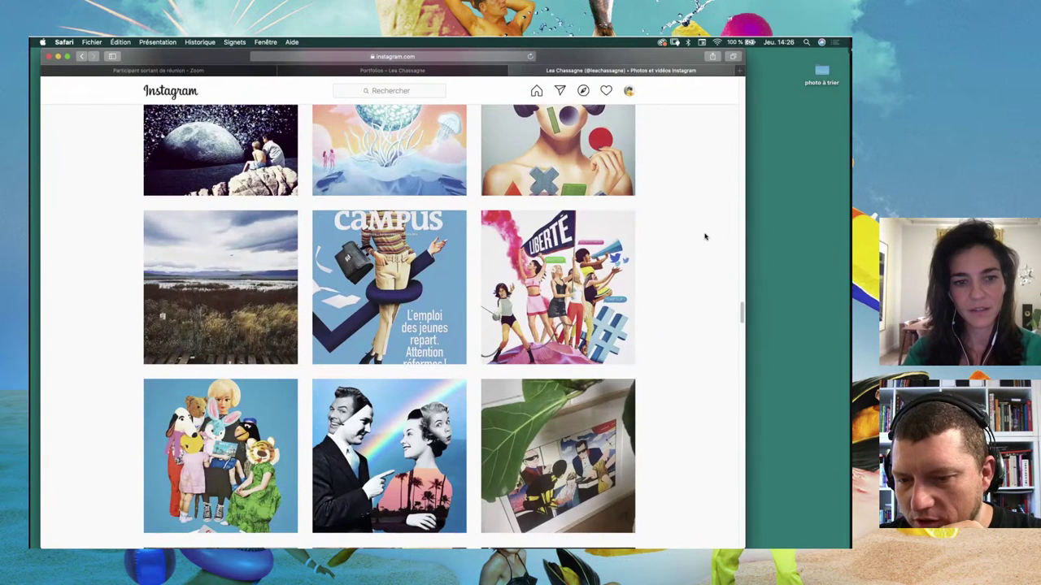
{"action": "scroll", "coordinate": [705, 237], "scroll_direction": "down", "scroll_amount": 5}
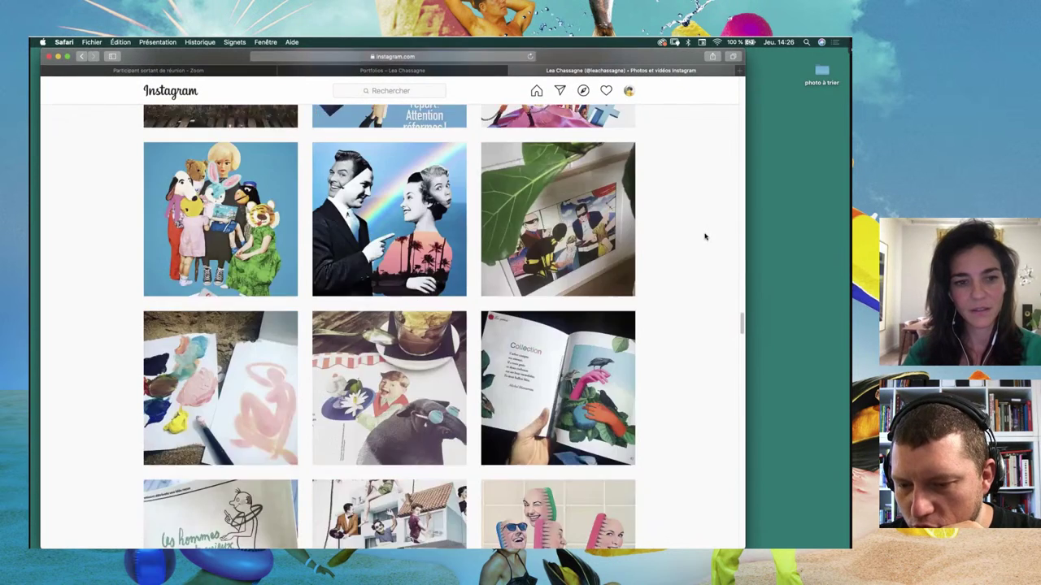
{"action": "scroll", "coordinate": [687, 231], "scroll_direction": "down", "scroll_amount": 4}
{"action": "left_click", "coordinate": [175, 434]}
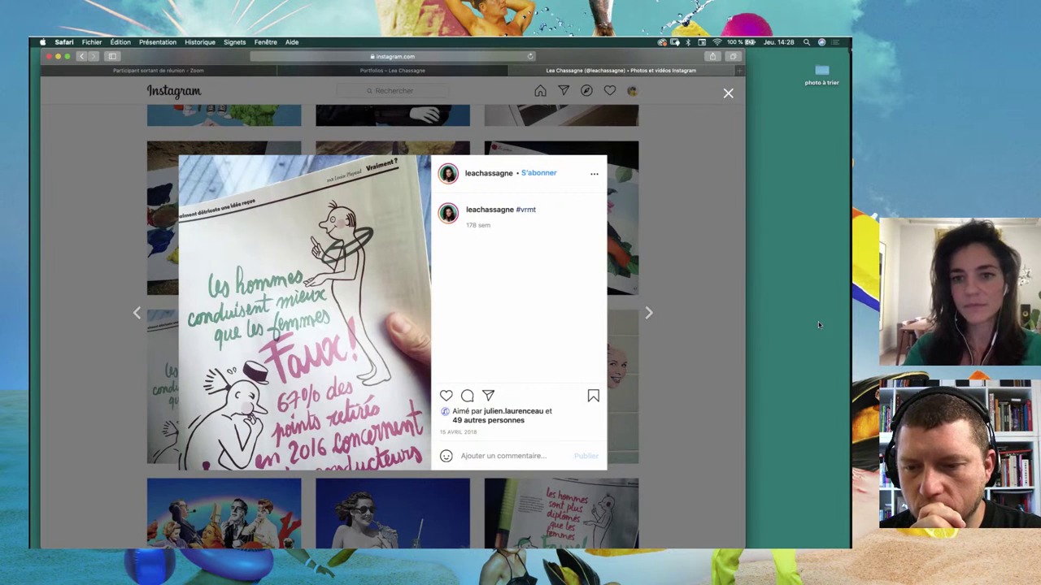
Step: Close the '#vrmt' post overlay to return to the profile grid
{"action": "left_click", "coordinate": [697, 288]}
{"action": "scroll", "coordinate": [697, 289], "scroll_direction": "up", "scroll_amount": 1}
Step: Scroll back up and open the 17 November 2018 XXI 'Les Furieux du Sport' cover post
{"action": "scroll", "coordinate": [697, 289], "scroll_direction": "up", "scroll_amount": 2}
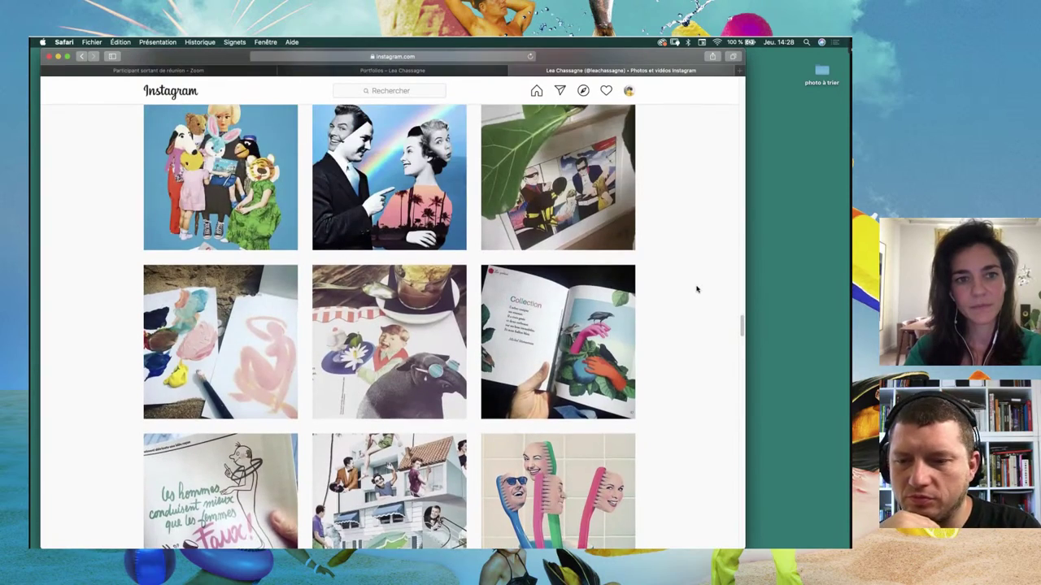
{"action": "scroll", "coordinate": [697, 288], "scroll_direction": "up", "scroll_amount": 3}
{"action": "scroll", "coordinate": [697, 289], "scroll_direction": "up", "scroll_amount": 1}
{"action": "scroll", "coordinate": [697, 288], "scroll_direction": "up", "scroll_amount": 2}
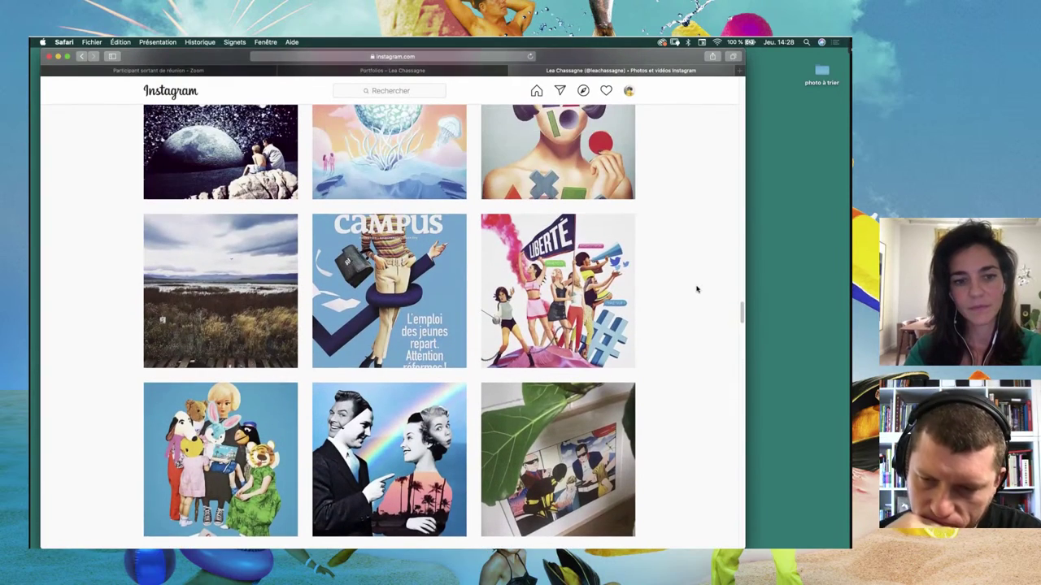
{"action": "scroll", "coordinate": [697, 289], "scroll_direction": "up", "scroll_amount": 1}
{"action": "scroll", "coordinate": [697, 289], "scroll_direction": "up", "scroll_amount": 2}
{"action": "scroll", "coordinate": [697, 289], "scroll_direction": "up", "scroll_amount": 2}
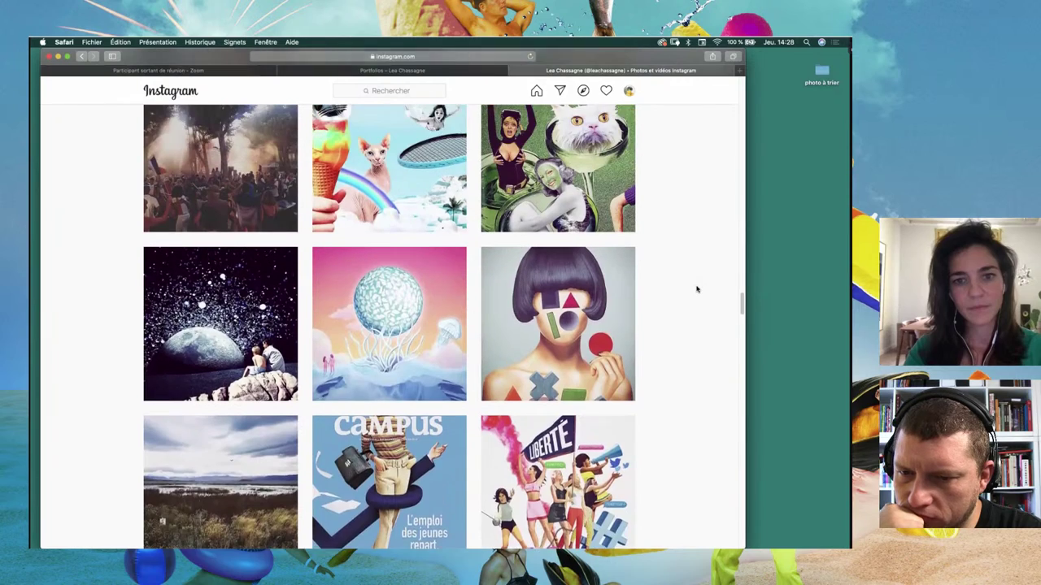
{"action": "scroll", "coordinate": [697, 289], "scroll_direction": "up", "scroll_amount": 1}
{"action": "scroll", "coordinate": [697, 288], "scroll_direction": "up", "scroll_amount": 1}
{"action": "scroll", "coordinate": [697, 289], "scroll_direction": "up", "scroll_amount": 2}
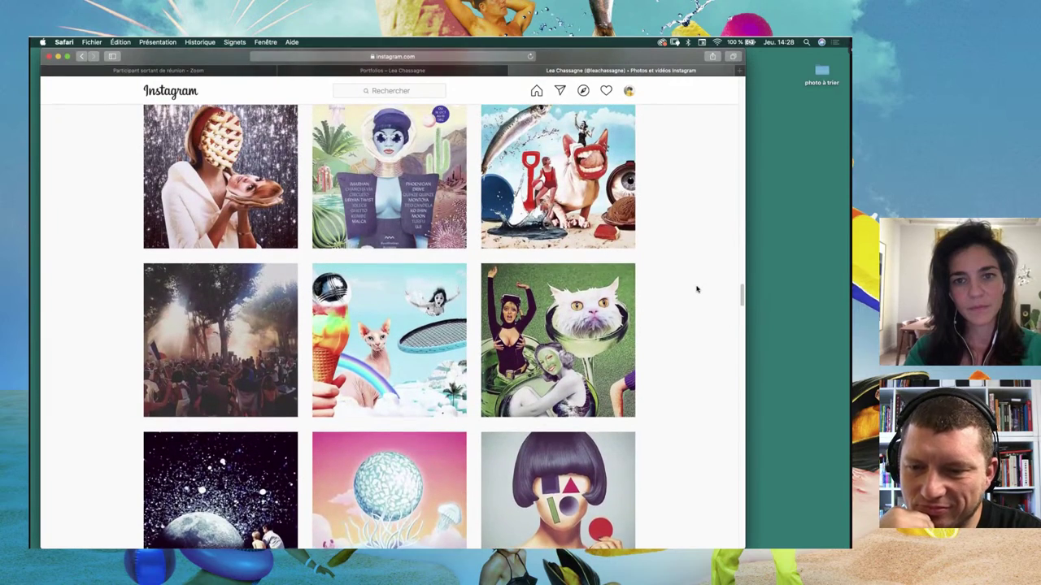
{"action": "scroll", "coordinate": [697, 288], "scroll_direction": "up", "scroll_amount": 2}
{"action": "scroll", "coordinate": [697, 289], "scroll_direction": "up", "scroll_amount": 1}
{"action": "scroll", "coordinate": [697, 289], "scroll_direction": "up", "scroll_amount": 2}
{"action": "scroll", "coordinate": [697, 289], "scroll_direction": "up", "scroll_amount": 1}
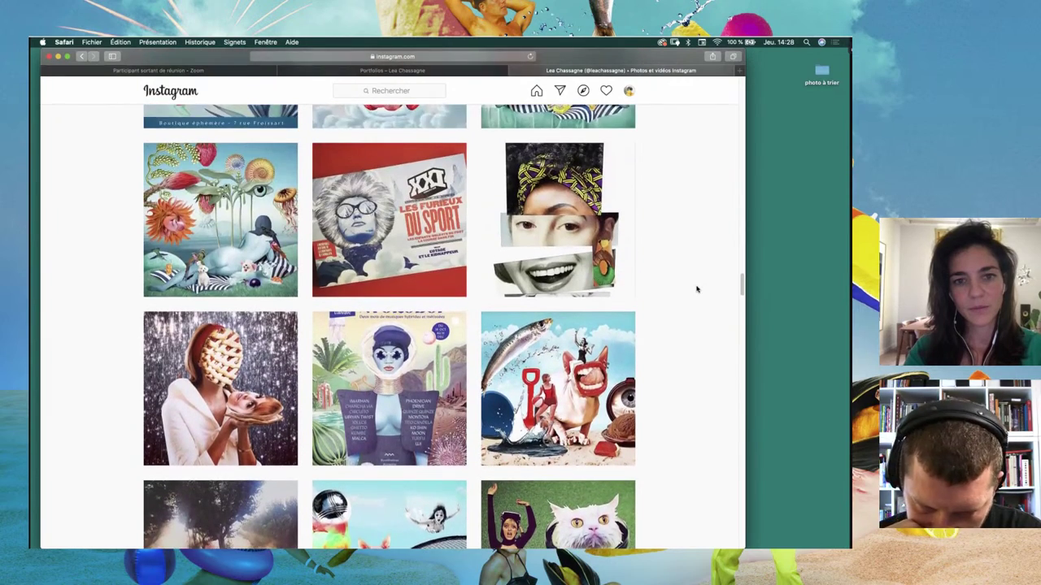
{"action": "scroll", "coordinate": [697, 289], "scroll_direction": "up", "scroll_amount": 2}
{"action": "scroll", "coordinate": [697, 289], "scroll_direction": "up", "scroll_amount": 1}
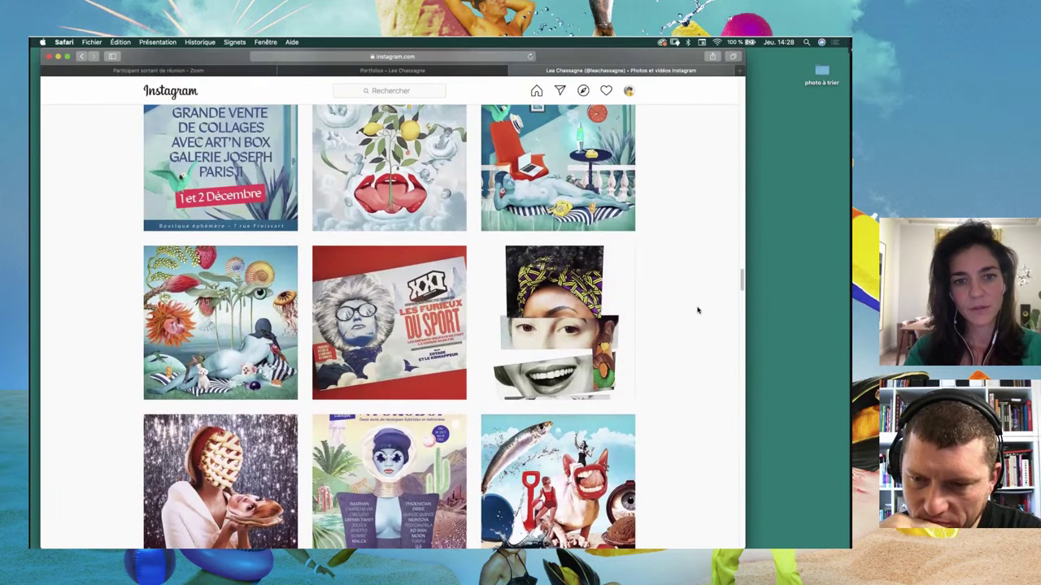
{"action": "mouse_move", "coordinate": [389, 220]}
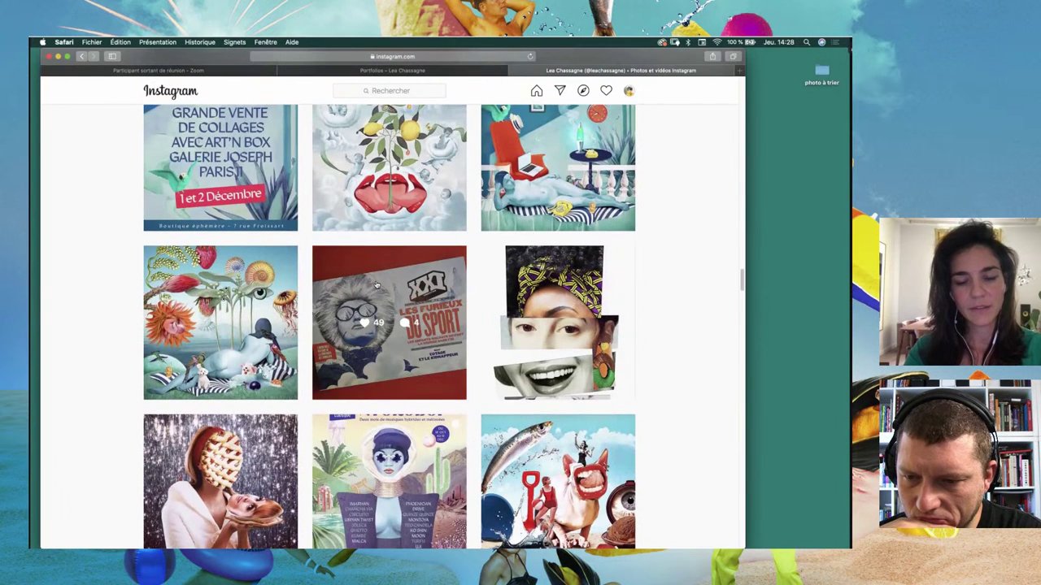
{"action": "left_click", "coordinate": [377, 284]}
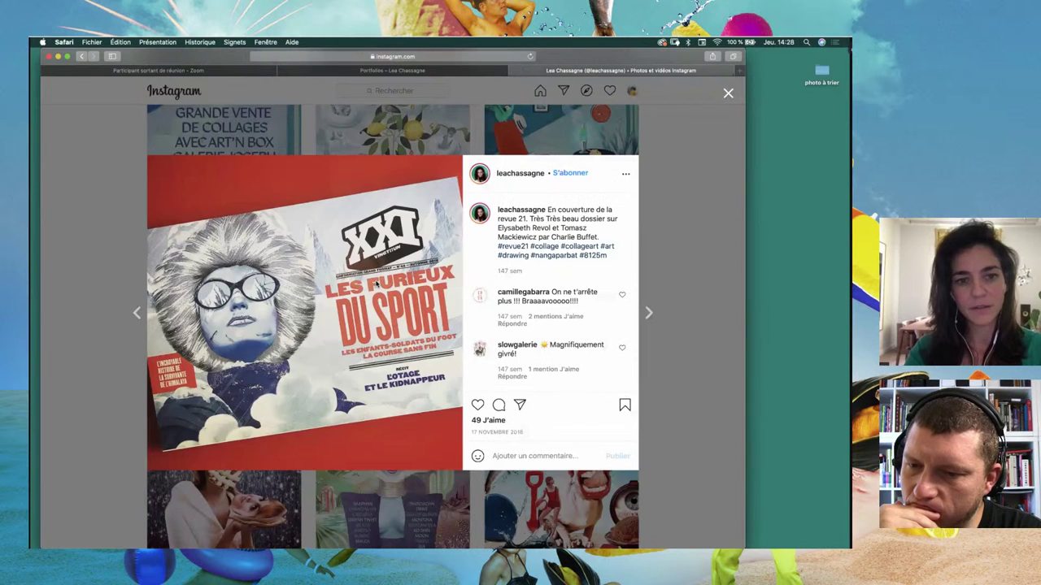
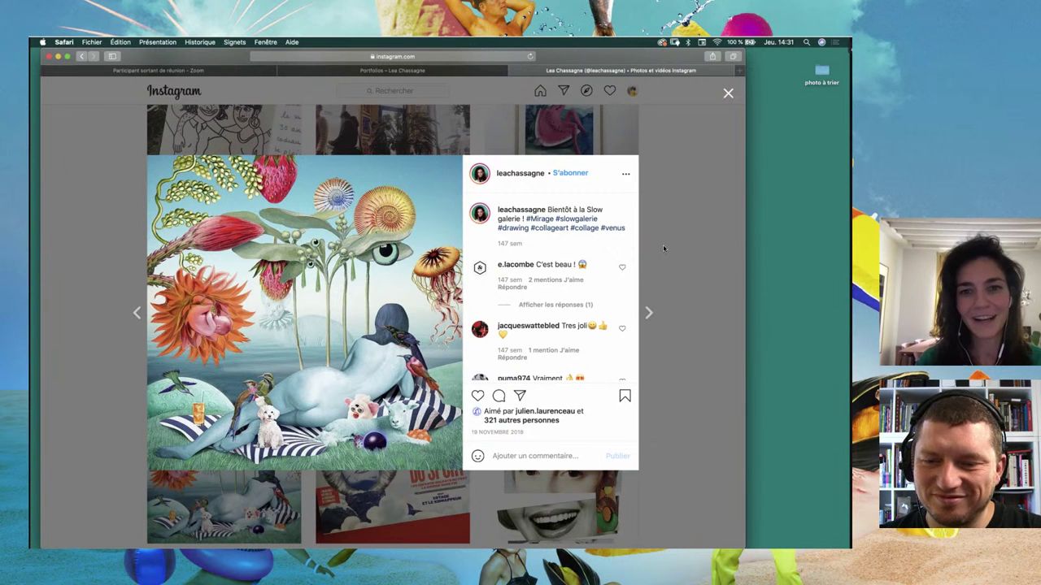
Step: View the Liquide acide post, then open and close the reclining blue figure collage
{"action": "left_click", "coordinate": [664, 248]}
{"action": "left_click", "coordinate": [420, 268]}
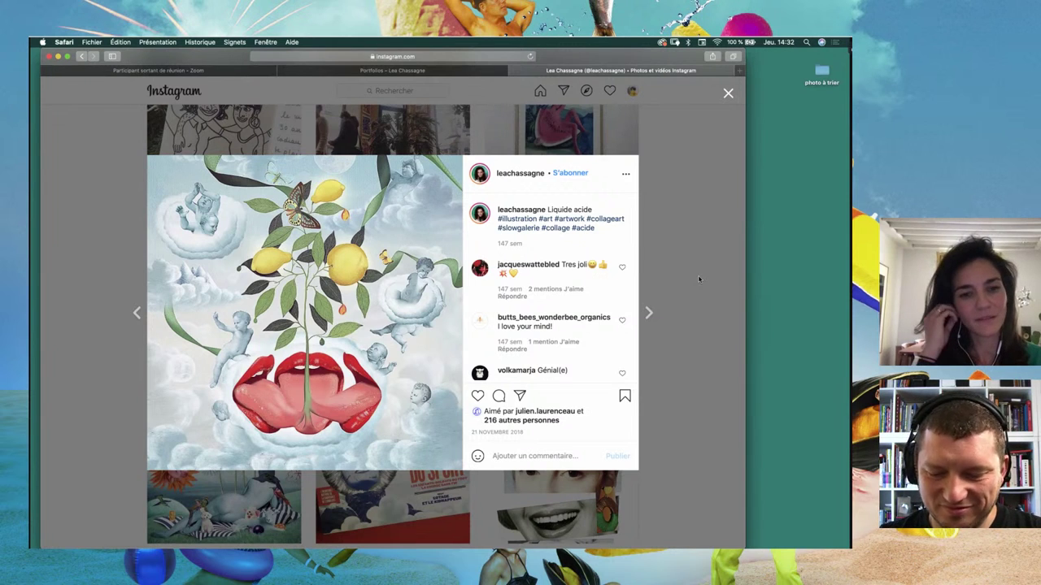
{"action": "left_click", "coordinate": [694, 231]}
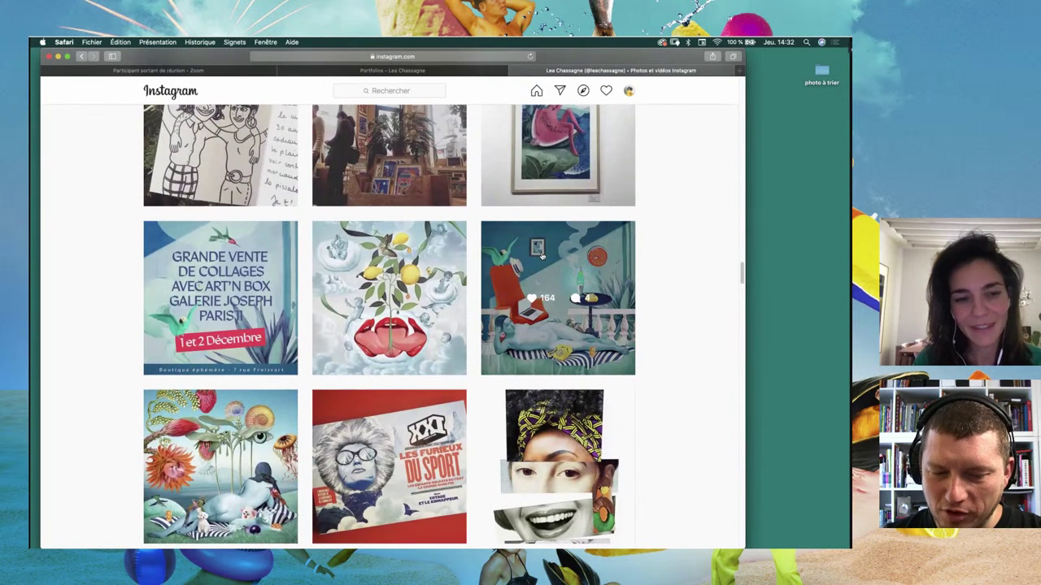
{"action": "left_click", "coordinate": [541, 256]}
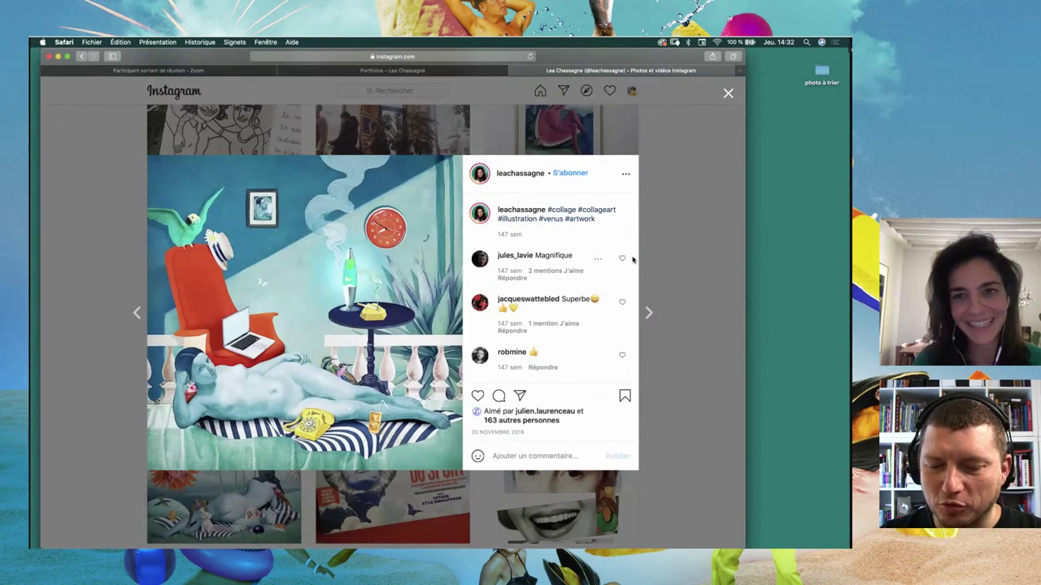
{"action": "left_click", "coordinate": [675, 252]}
Step: Scroll up the profile grid until La Dame aux Camélias and the Super fruit basket show
{"action": "scroll", "coordinate": [675, 252], "scroll_direction": "down", "scroll_amount": 1}
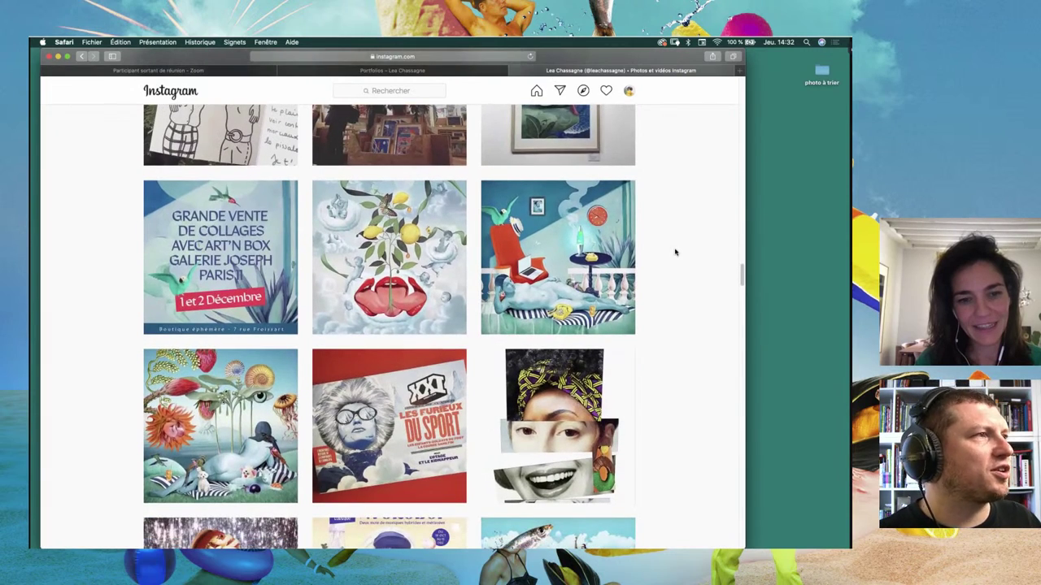
{"action": "scroll", "coordinate": [675, 252], "scroll_direction": "up", "scroll_amount": 2}
{"action": "scroll", "coordinate": [675, 252], "scroll_direction": "up", "scroll_amount": 2}
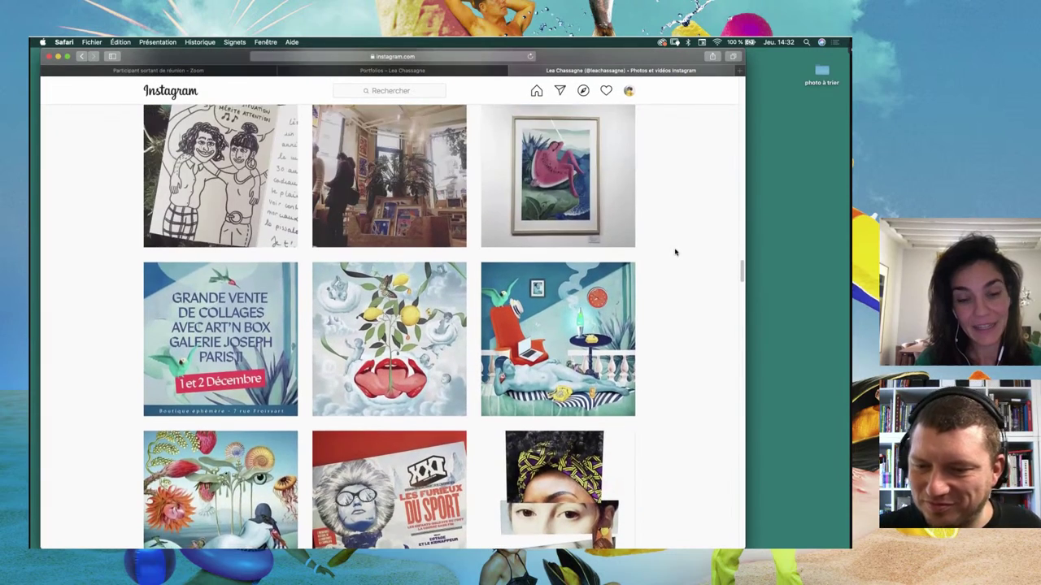
{"action": "scroll", "coordinate": [675, 252], "scroll_direction": "down", "scroll_amount": 2}
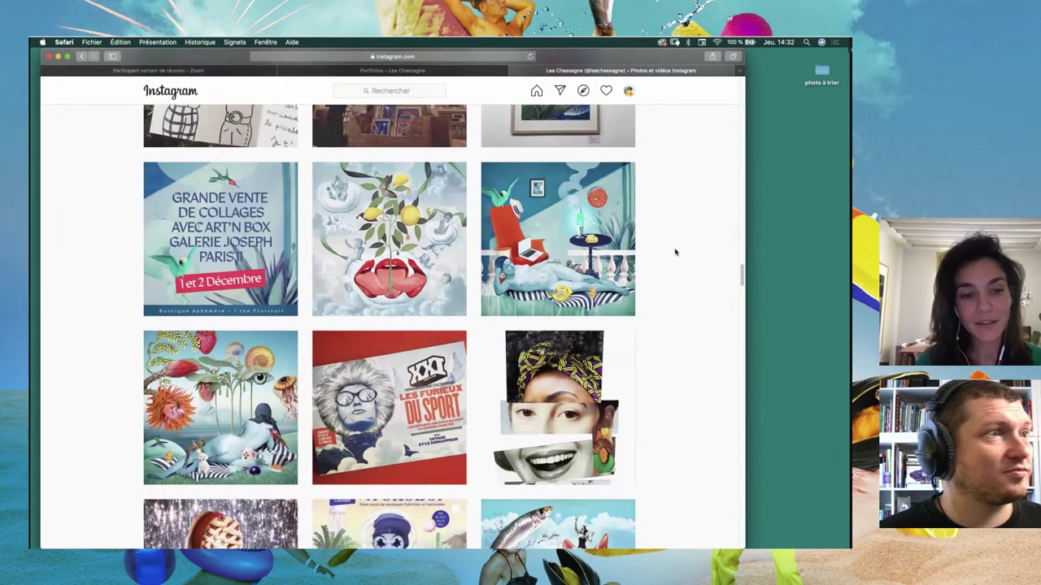
{"action": "scroll", "coordinate": [675, 252], "scroll_direction": "down", "scroll_amount": 1}
{"action": "scroll", "coordinate": [674, 252], "scroll_direction": "up", "scroll_amount": 1}
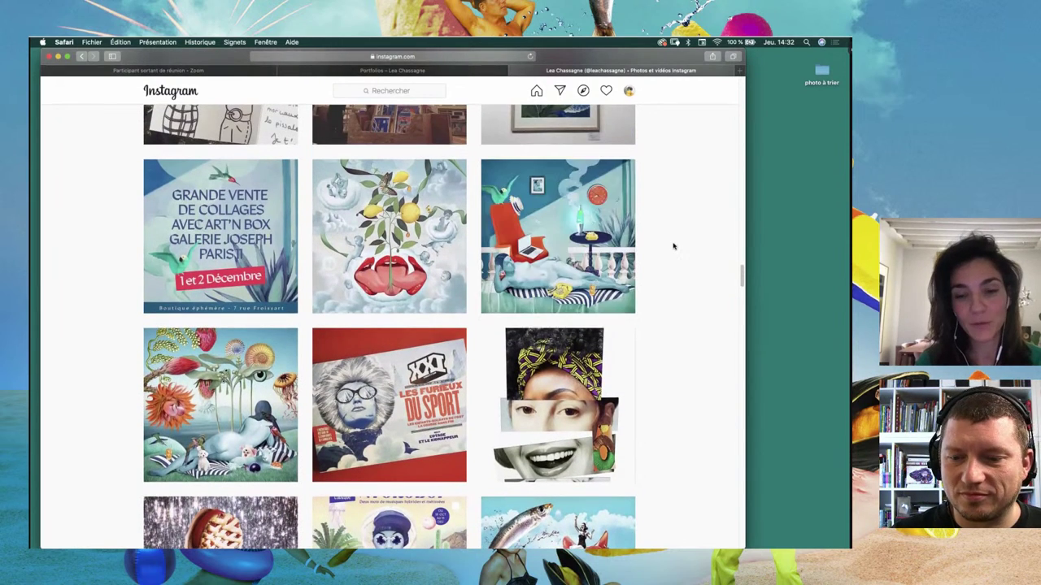
{"action": "scroll", "coordinate": [673, 246], "scroll_direction": "up", "scroll_amount": 2}
{"action": "scroll", "coordinate": [673, 247], "scroll_direction": "down", "scroll_amount": 1}
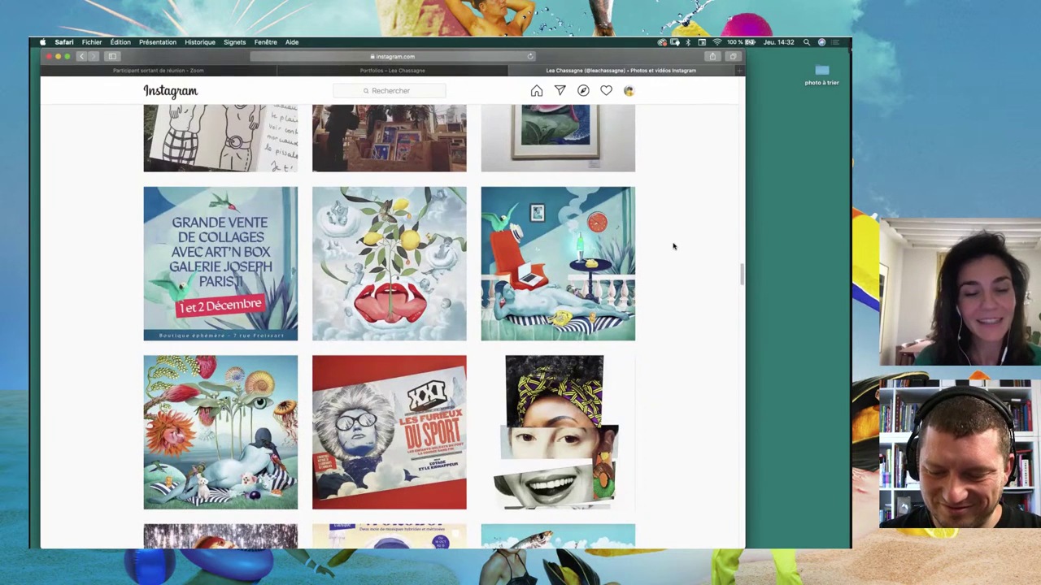
{"action": "scroll", "coordinate": [673, 247], "scroll_direction": "up", "scroll_amount": 3}
{"action": "scroll", "coordinate": [673, 246], "scroll_direction": "up", "scroll_amount": 3}
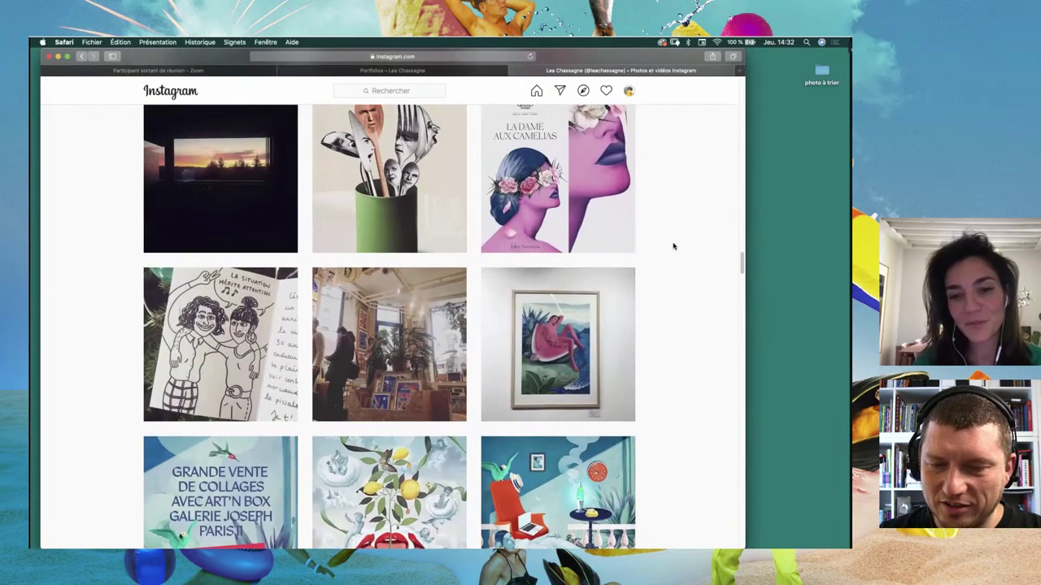
{"action": "scroll", "coordinate": [674, 246], "scroll_direction": "down", "scroll_amount": 3}
{"action": "scroll", "coordinate": [674, 246], "scroll_direction": "down", "scroll_amount": 2}
{"action": "scroll", "coordinate": [674, 246], "scroll_direction": "up", "scroll_amount": 4}
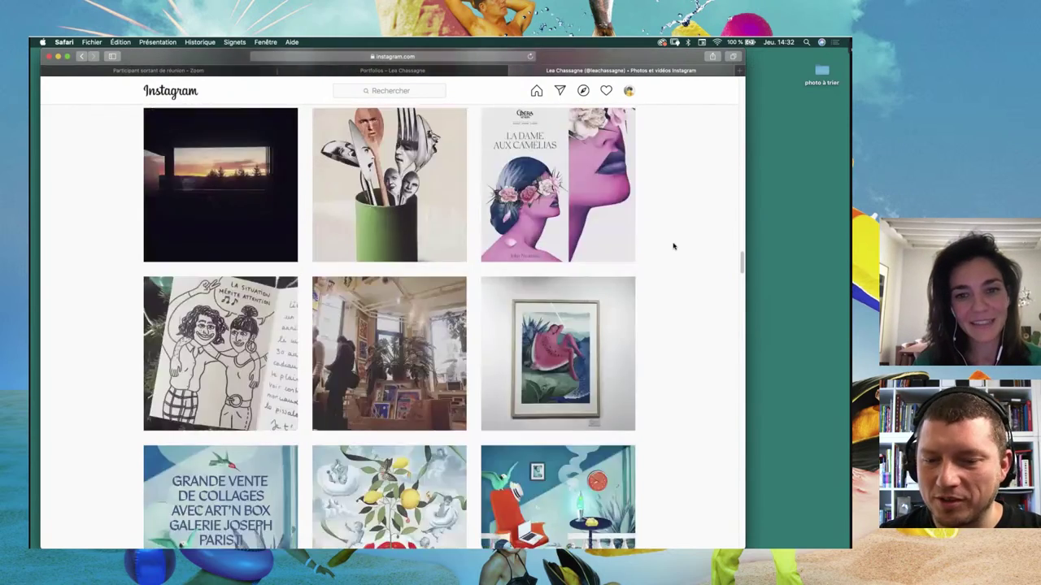
{"action": "scroll", "coordinate": [673, 247], "scroll_direction": "up", "scroll_amount": 1}
{"action": "scroll", "coordinate": [673, 246], "scroll_direction": "down", "scroll_amount": 1}
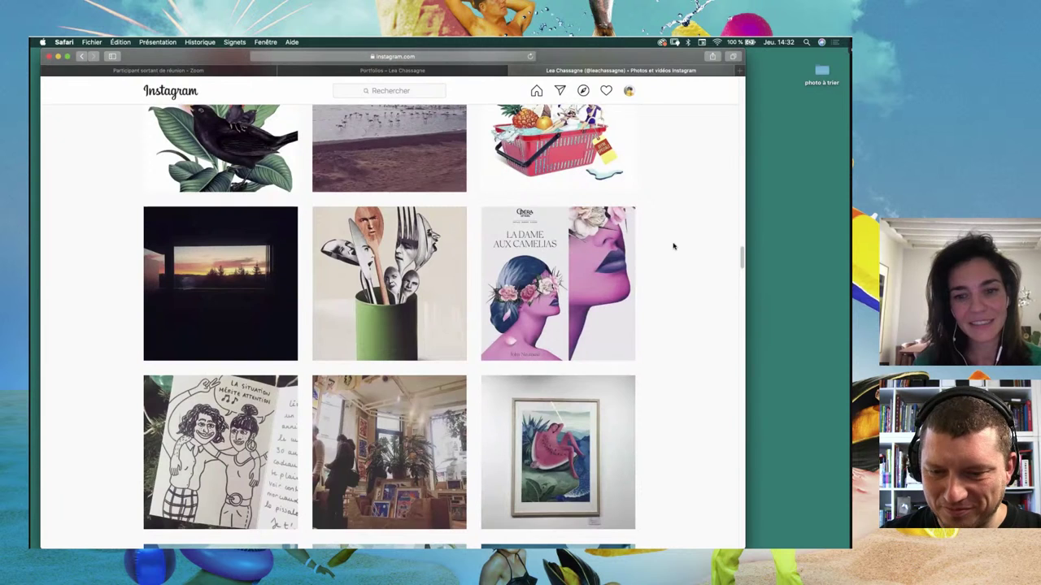
{"action": "scroll", "coordinate": [673, 247], "scroll_direction": "up", "scroll_amount": 1}
{"action": "scroll", "coordinate": [673, 247], "scroll_direction": "up", "scroll_amount": 2}
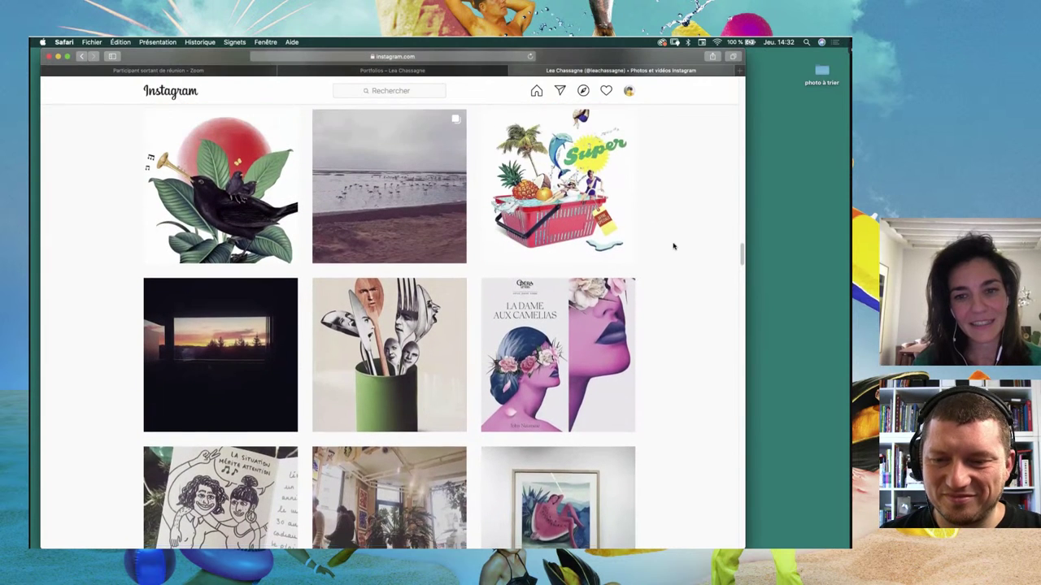
{"action": "scroll", "coordinate": [673, 247], "scroll_direction": "up", "scroll_amount": 2}
{"action": "scroll", "coordinate": [674, 247], "scroll_direction": "up", "scroll_amount": 2}
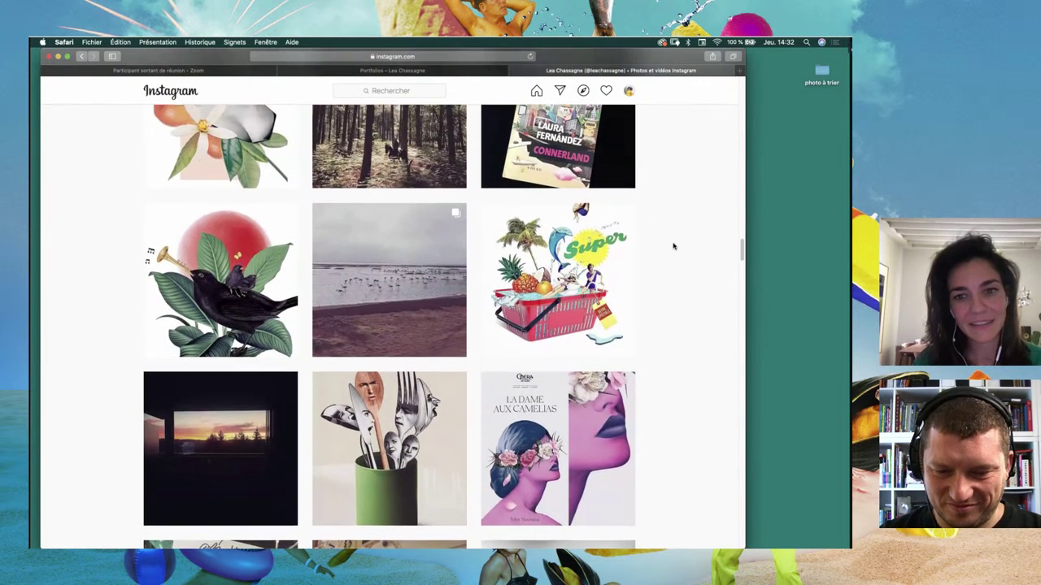
{"action": "left_click", "coordinate": [610, 411]}
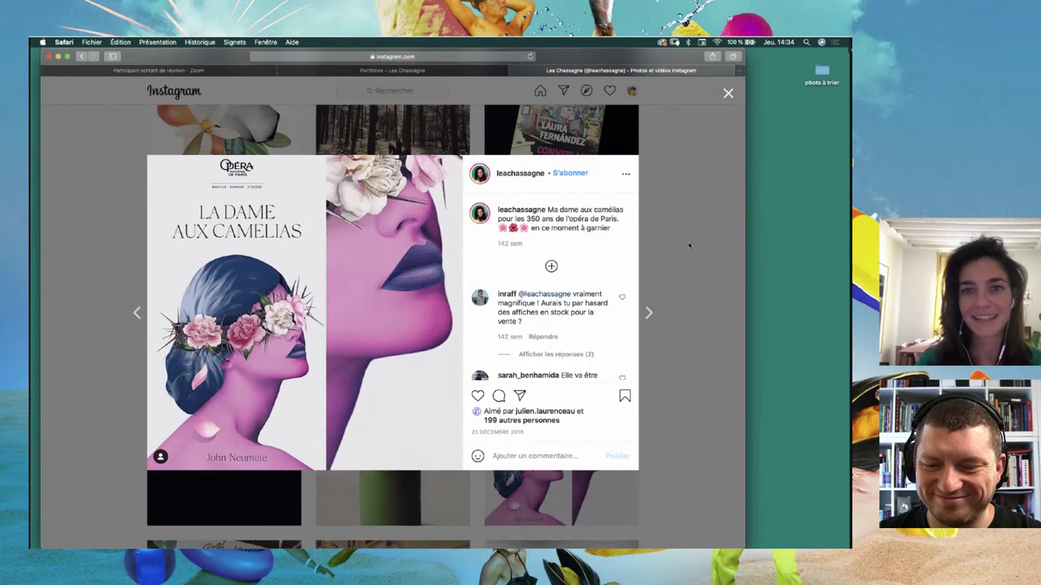
Step: Close the opera poster post and scroll up past the Connerland book cover, then slightly back down
{"action": "left_click", "coordinate": [689, 245]}
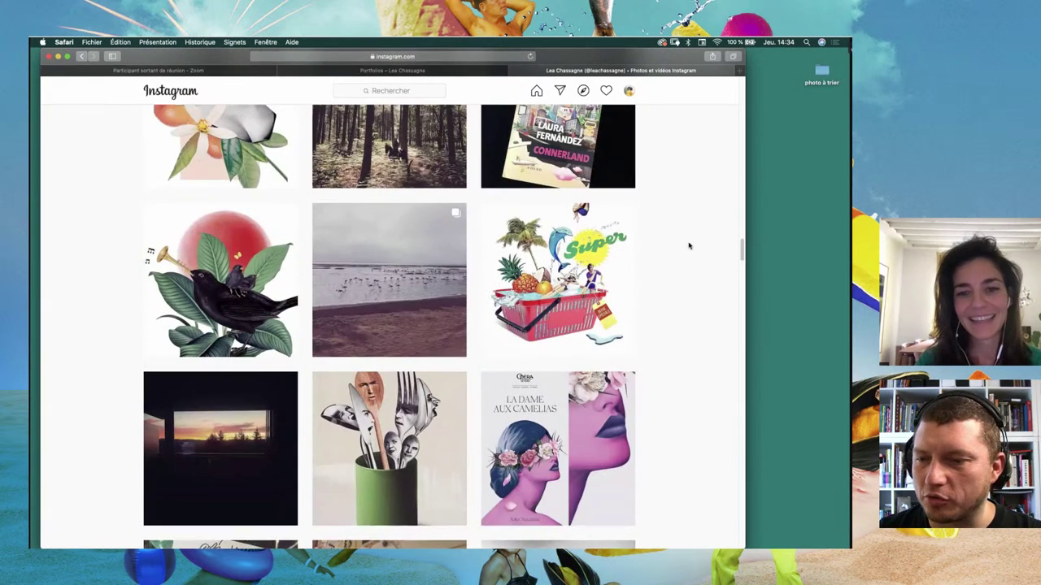
{"action": "scroll", "coordinate": [688, 245], "scroll_direction": "up", "scroll_amount": 5}
{"action": "scroll", "coordinate": [689, 245], "scroll_direction": "up", "scroll_amount": 1}
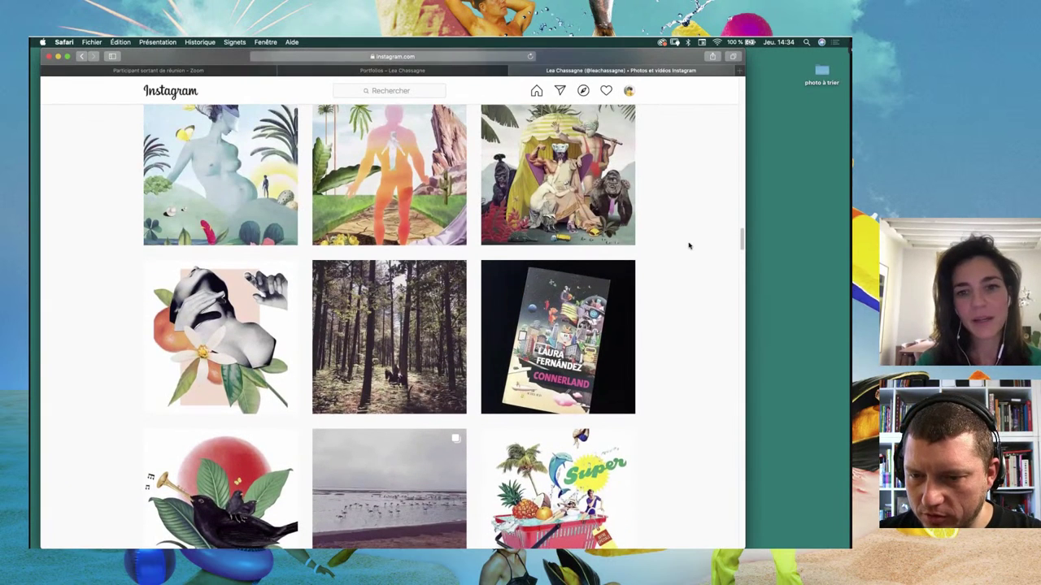
{"action": "scroll", "coordinate": [688, 245], "scroll_direction": "up", "scroll_amount": 2}
{"action": "scroll", "coordinate": [689, 245], "scroll_direction": "up", "scroll_amount": 2}
{"action": "scroll", "coordinate": [689, 244], "scroll_direction": "up", "scroll_amount": 2}
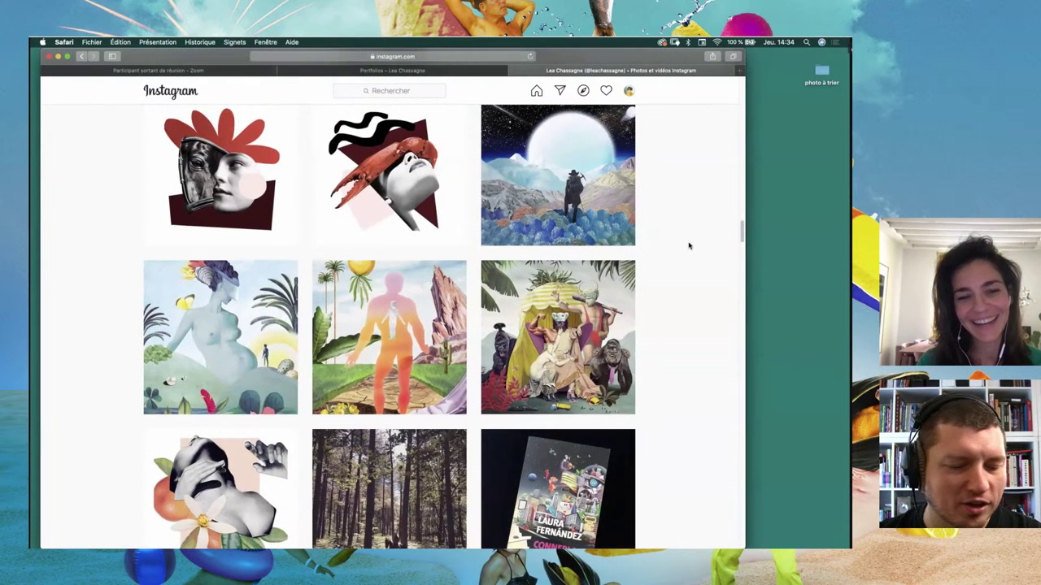
{"action": "scroll", "coordinate": [688, 244], "scroll_direction": "up", "scroll_amount": 2}
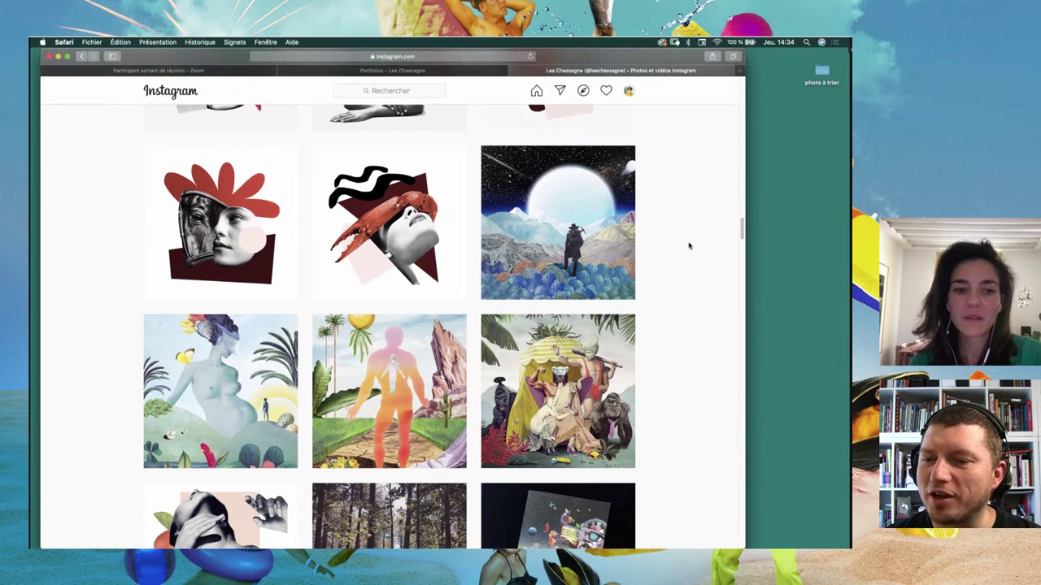
{"action": "scroll", "coordinate": [689, 245], "scroll_direction": "down", "scroll_amount": 1}
{"action": "scroll", "coordinate": [689, 245], "scroll_direction": "up", "scroll_amount": 1}
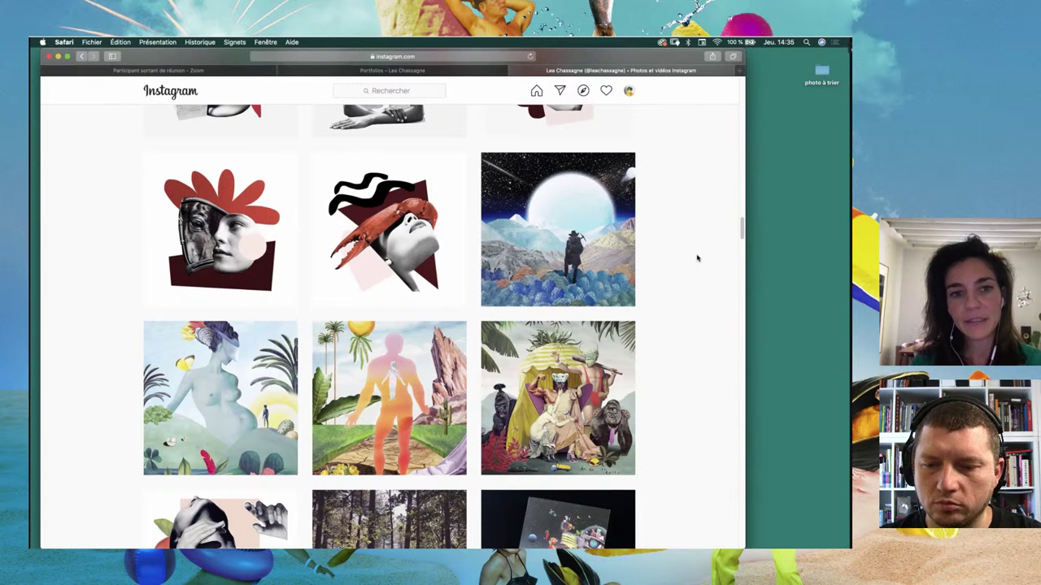
{"action": "scroll", "coordinate": [697, 258], "scroll_direction": "down", "scroll_amount": 2}
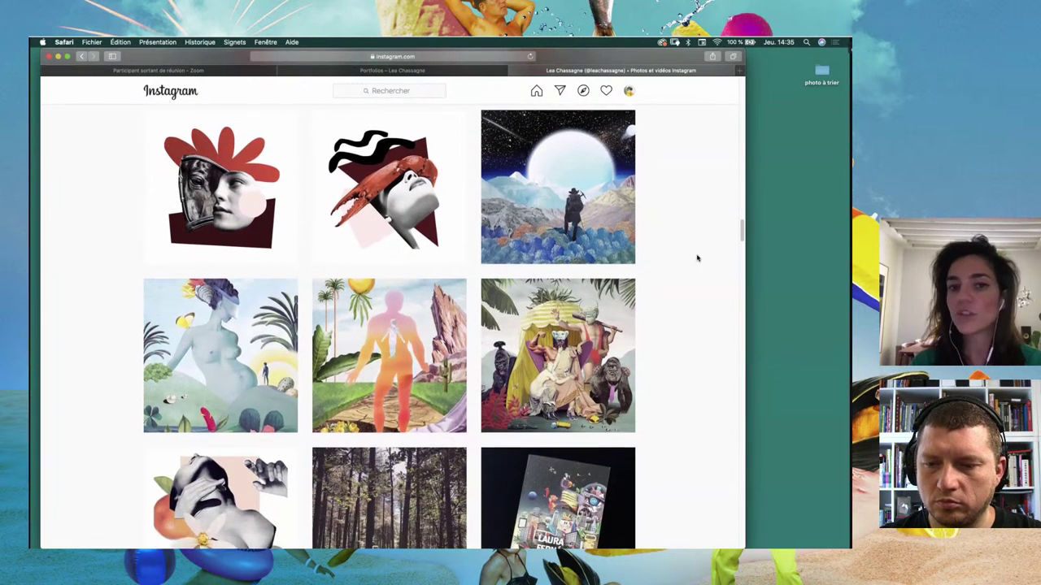
{"action": "scroll", "coordinate": [697, 258], "scroll_direction": "up", "scroll_amount": 1}
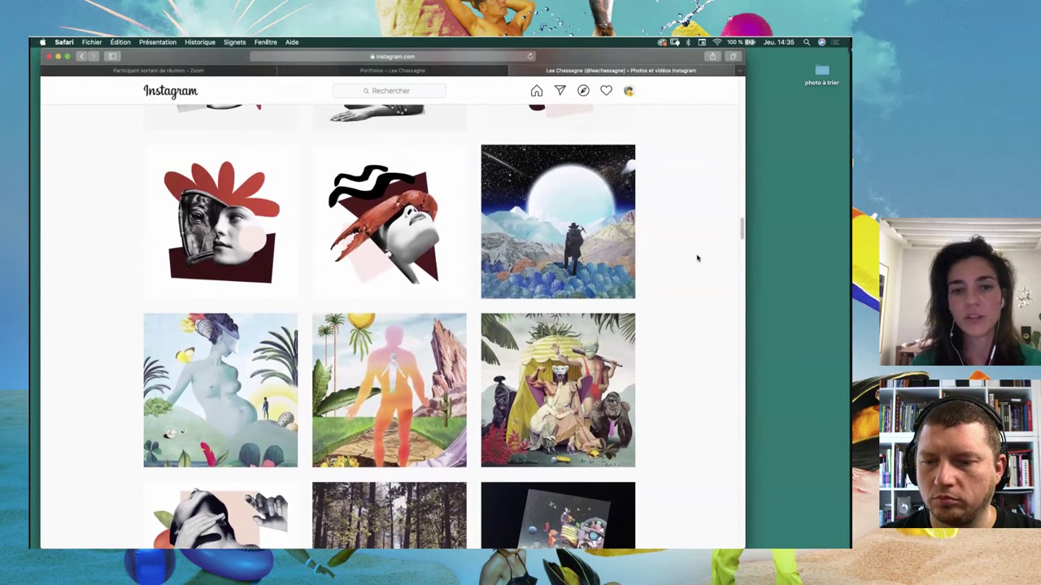
{"action": "scroll", "coordinate": [697, 258], "scroll_direction": "down", "scroll_amount": 1}
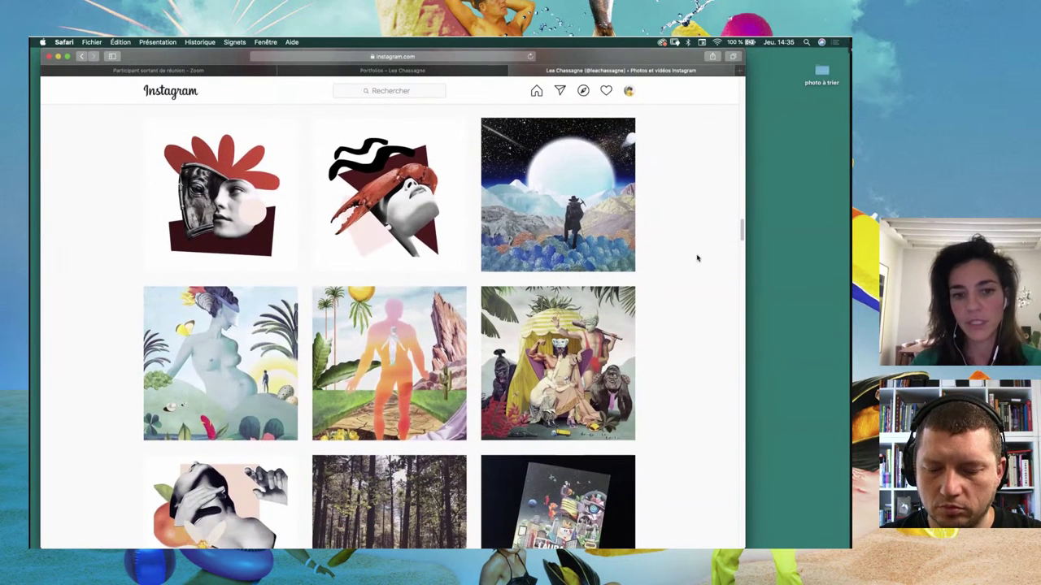
{"action": "scroll", "coordinate": [697, 257], "scroll_direction": "down", "scroll_amount": 1}
{"action": "scroll", "coordinate": [697, 258], "scroll_direction": "down", "scroll_amount": 2}
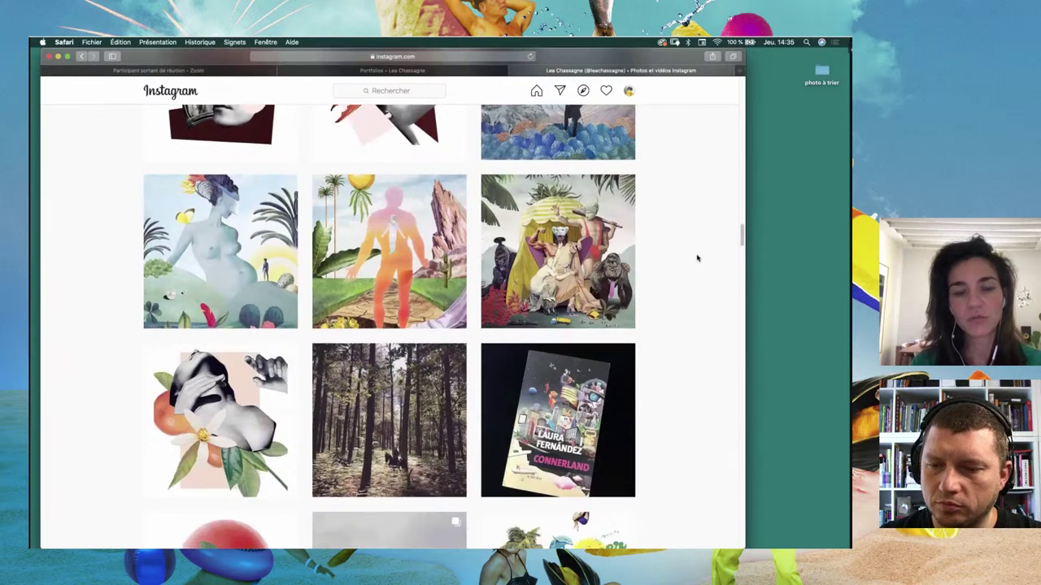
{"action": "scroll", "coordinate": [697, 258], "scroll_direction": "down", "scroll_amount": 1}
{"action": "scroll", "coordinate": [697, 257], "scroll_direction": "down", "scroll_amount": 1}
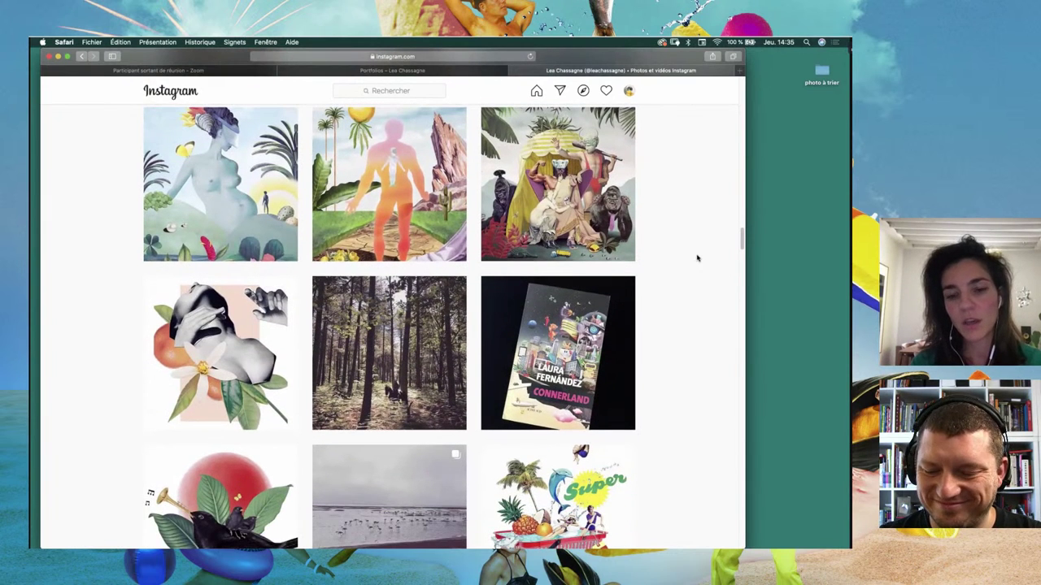
{"action": "scroll", "coordinate": [697, 258], "scroll_direction": "up", "scroll_amount": 1}
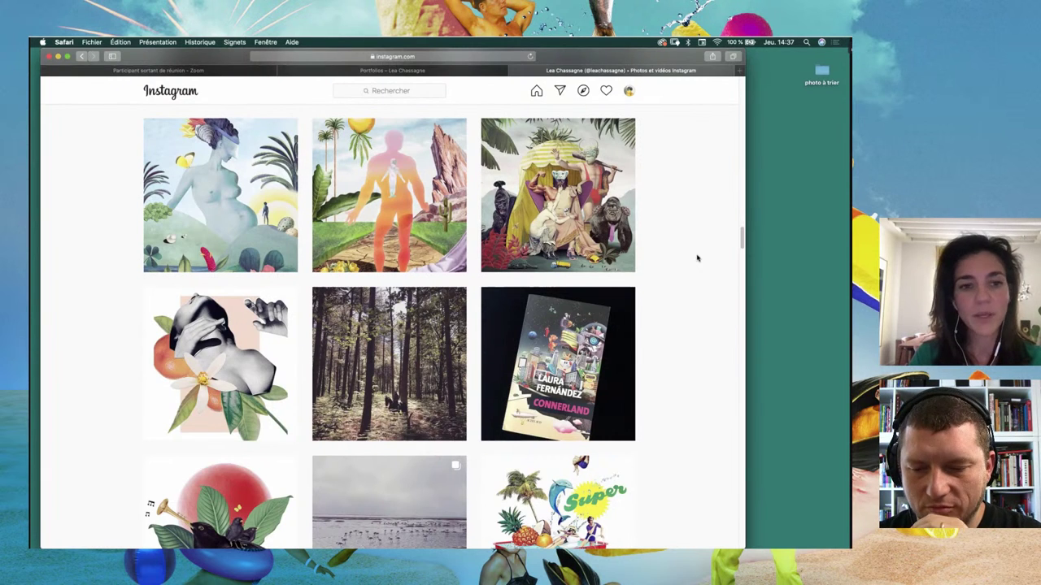
Step: Scroll up to the Night Vision book spreads, Le Bouquine collage and Gunaratana book covers
{"action": "scroll", "coordinate": [697, 258], "scroll_direction": "up", "scroll_amount": 2}
{"action": "scroll", "coordinate": [697, 258], "scroll_direction": "up", "scroll_amount": 1}
{"action": "scroll", "coordinate": [696, 259], "scroll_direction": "up", "scroll_amount": 2}
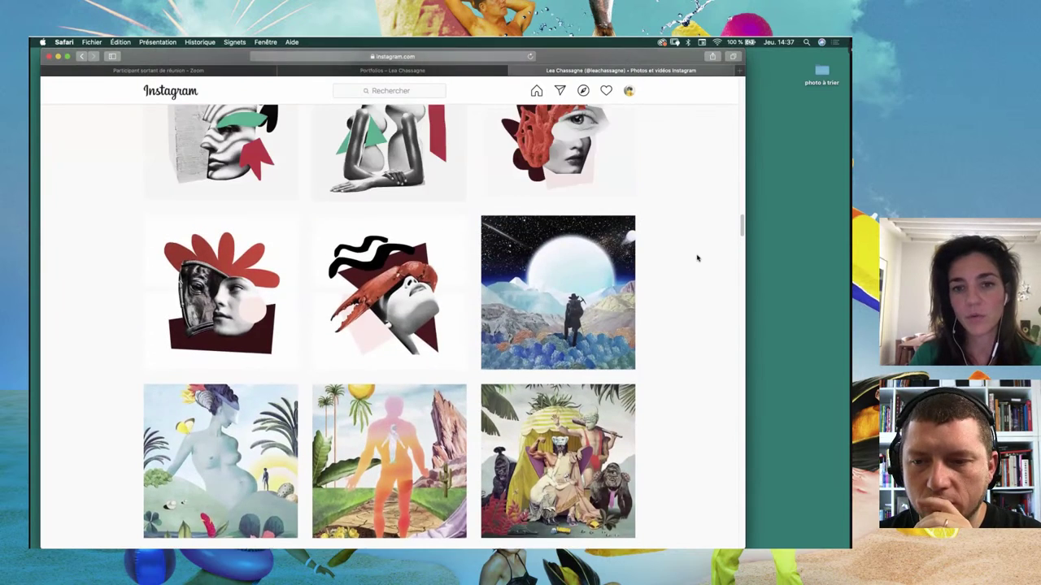
{"action": "scroll", "coordinate": [697, 258], "scroll_direction": "up", "scroll_amount": 2}
{"action": "scroll", "coordinate": [697, 258], "scroll_direction": "up", "scroll_amount": 2}
{"action": "scroll", "coordinate": [697, 259], "scroll_direction": "up", "scroll_amount": 2}
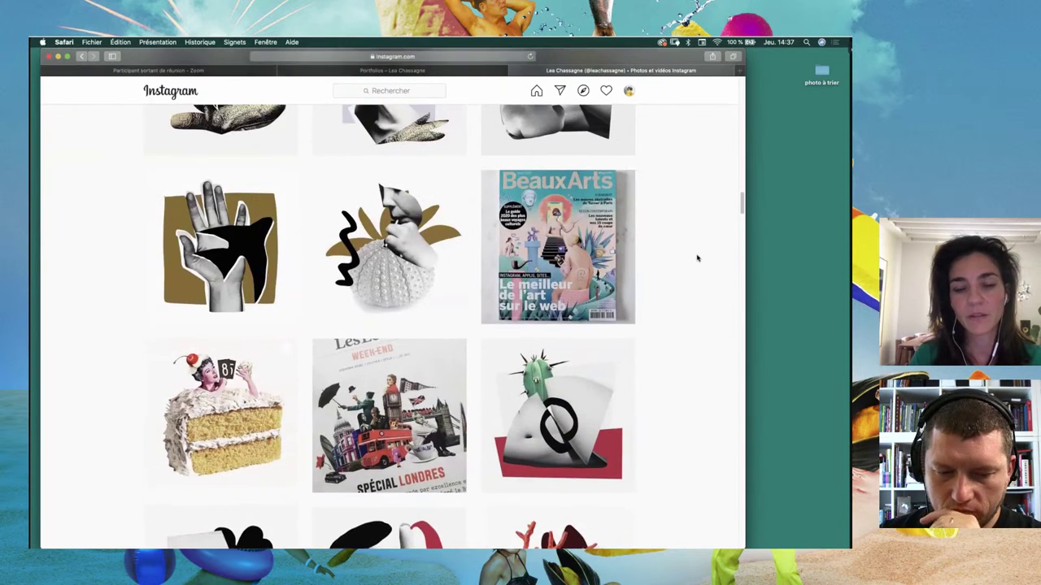
{"action": "scroll", "coordinate": [697, 259], "scroll_direction": "up", "scroll_amount": 2}
{"action": "scroll", "coordinate": [697, 259], "scroll_direction": "up", "scroll_amount": 3}
{"action": "scroll", "coordinate": [697, 258], "scroll_direction": "up", "scroll_amount": 1}
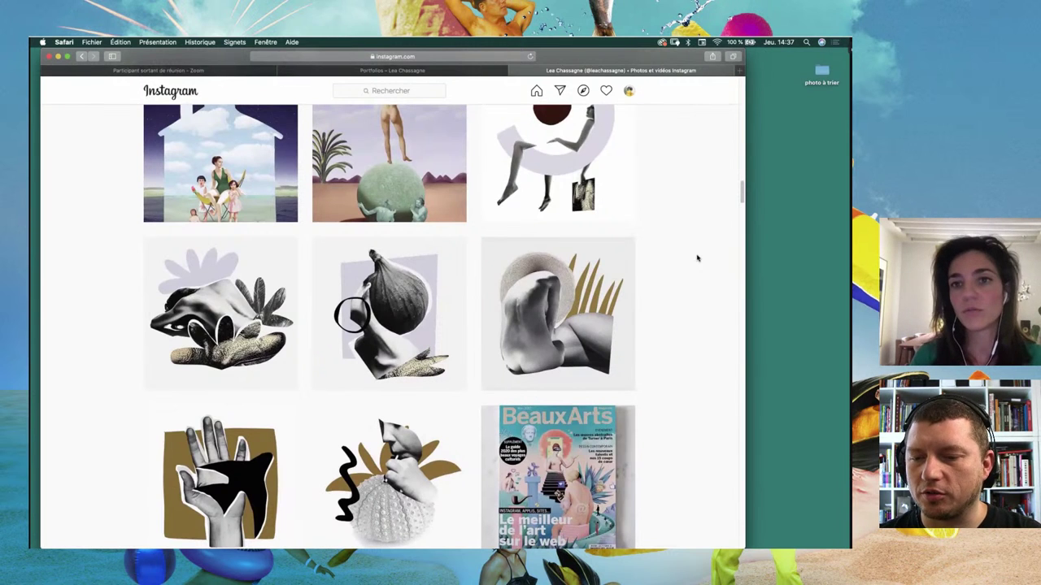
{"action": "scroll", "coordinate": [697, 258], "scroll_direction": "up", "scroll_amount": 2}
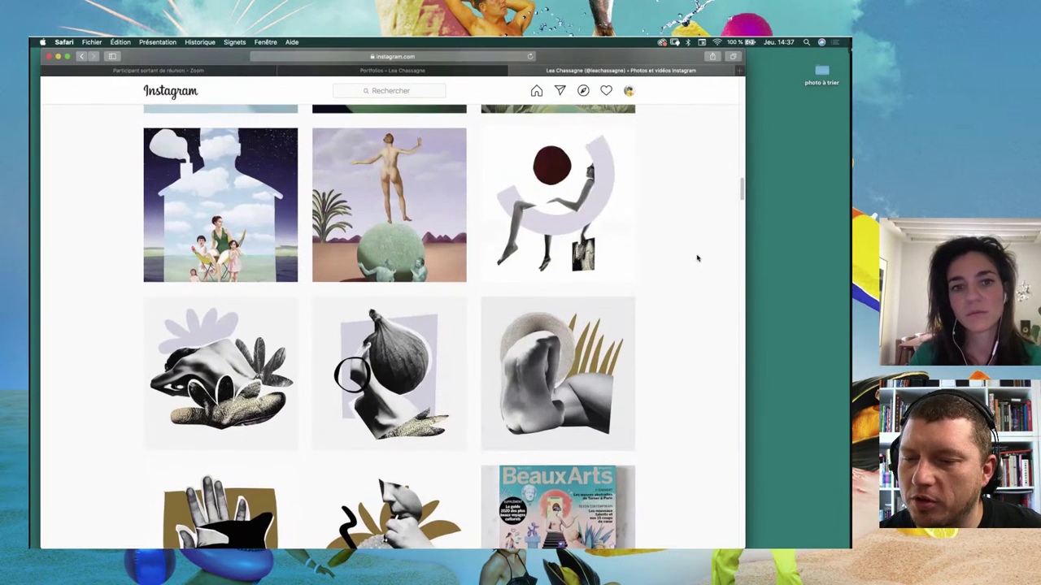
{"action": "scroll", "coordinate": [696, 259], "scroll_direction": "up", "scroll_amount": 4}
{"action": "scroll", "coordinate": [697, 259], "scroll_direction": "up", "scroll_amount": 3}
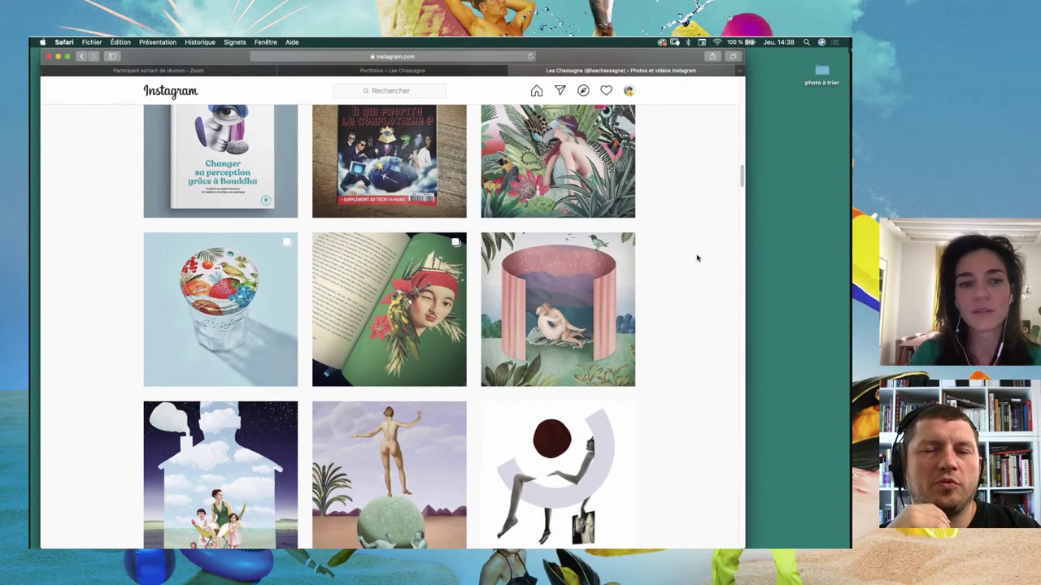
{"action": "scroll", "coordinate": [697, 259], "scroll_direction": "up", "scroll_amount": 1}
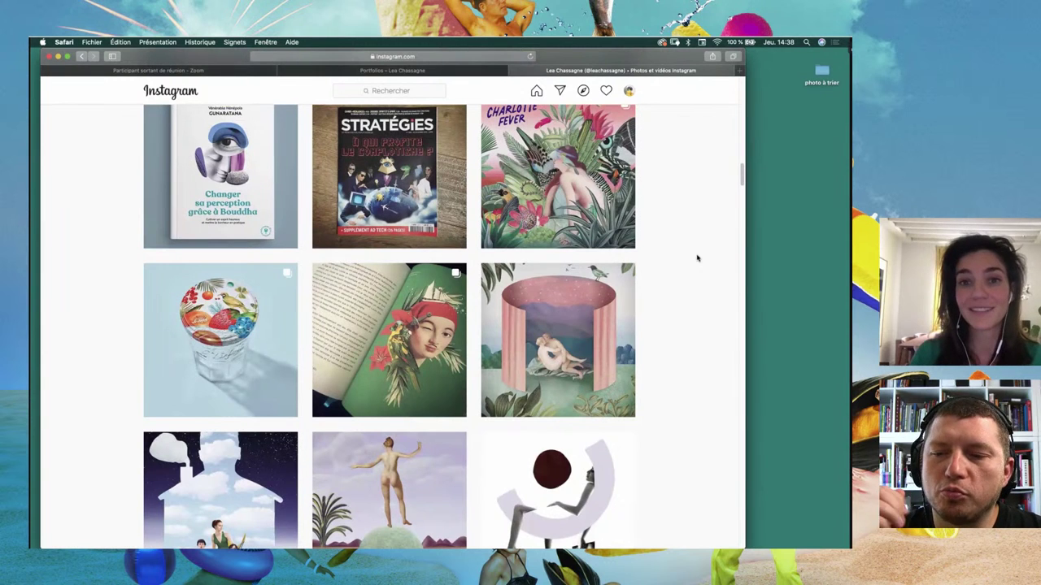
{"action": "scroll", "coordinate": [697, 259], "scroll_direction": "up", "scroll_amount": 1}
{"action": "scroll", "coordinate": [697, 258], "scroll_direction": "up", "scroll_amount": 1}
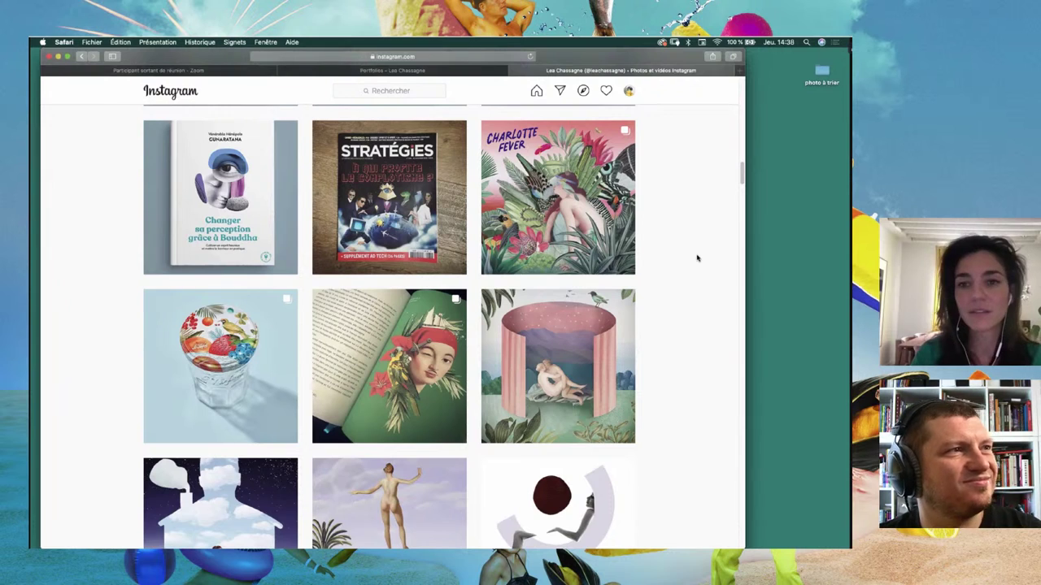
{"action": "scroll", "coordinate": [697, 258], "scroll_direction": "up", "scroll_amount": 2}
{"action": "scroll", "coordinate": [697, 259], "scroll_direction": "up", "scroll_amount": 5}
{"action": "scroll", "coordinate": [697, 258], "scroll_direction": "up", "scroll_amount": 3}
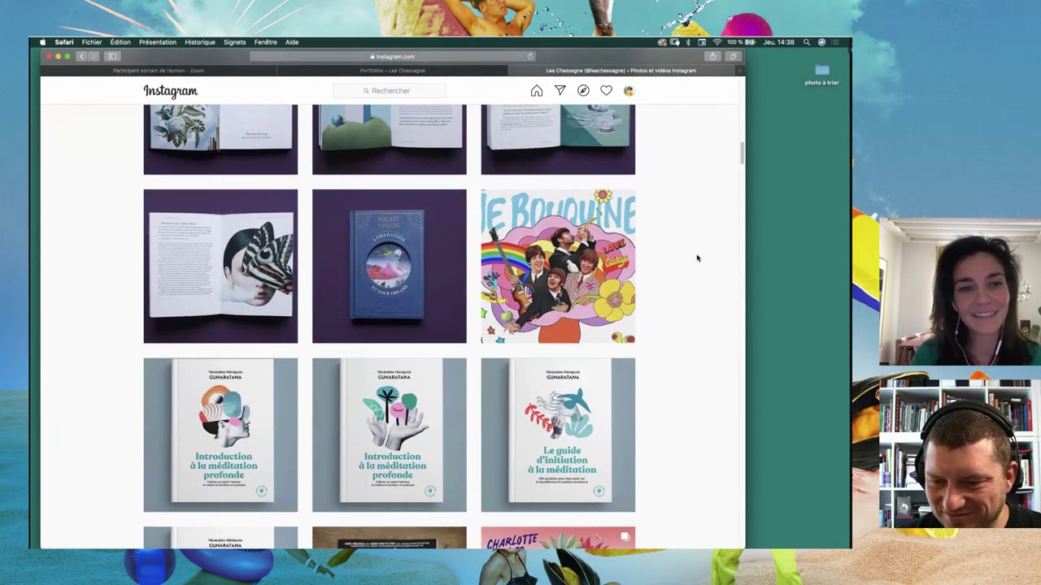
{"action": "scroll", "coordinate": [697, 259], "scroll_direction": "up", "scroll_amount": 3}
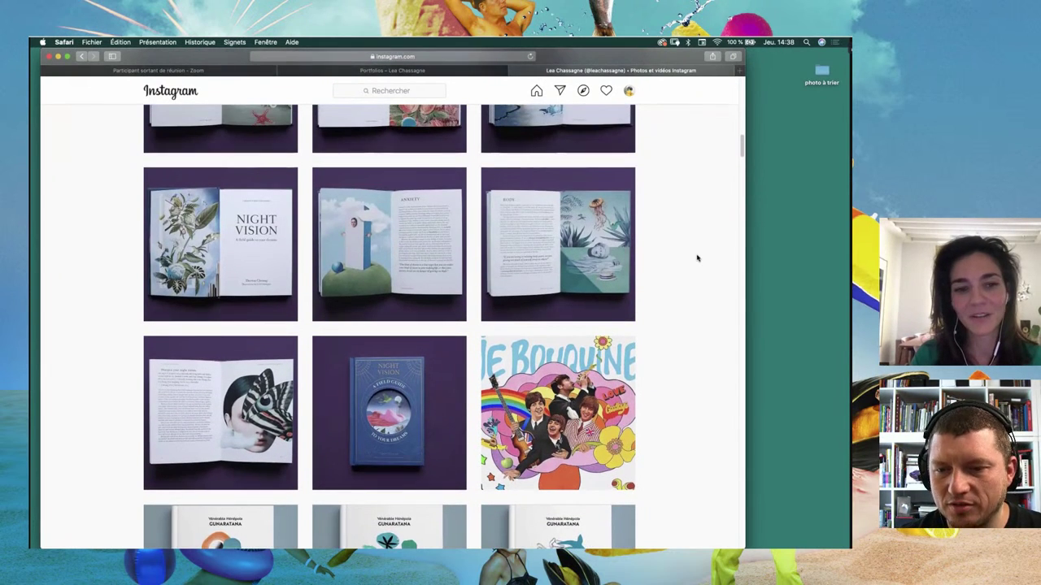
{"action": "scroll", "coordinate": [697, 259], "scroll_direction": "up", "scroll_amount": 1}
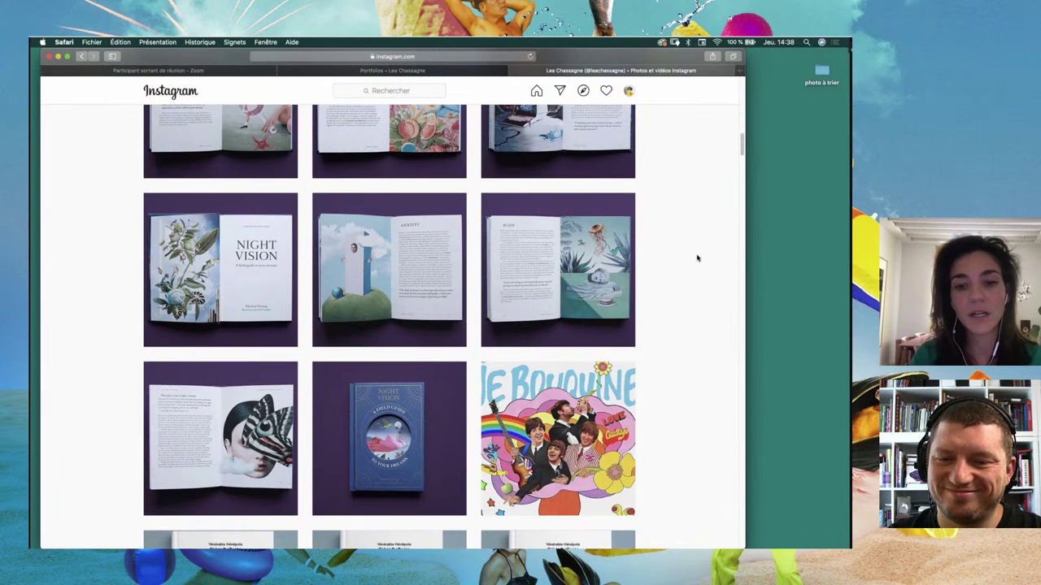
{"action": "scroll", "coordinate": [697, 257], "scroll_direction": "down", "scroll_amount": 2}
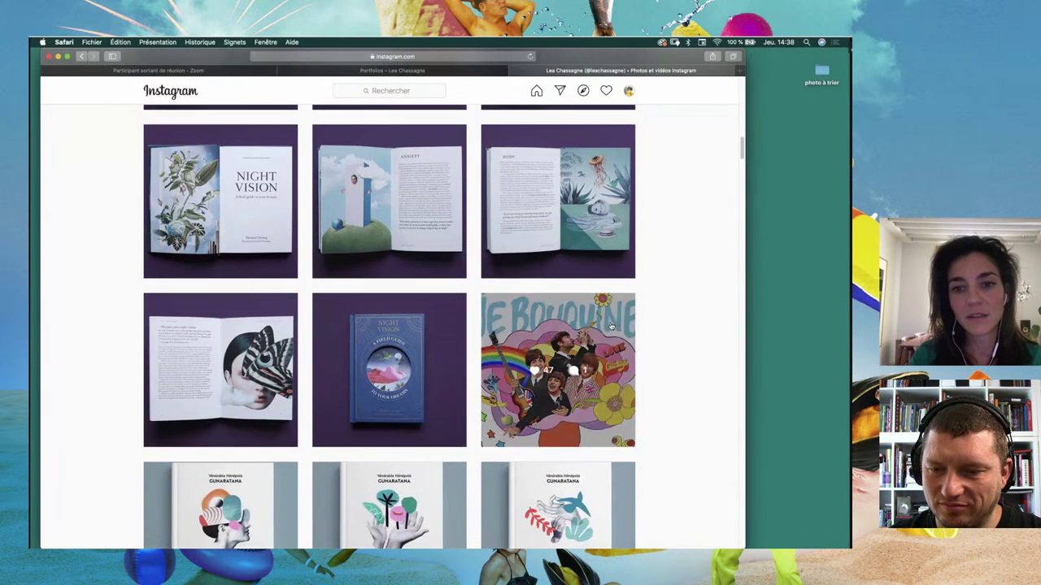
Step: View the Le Bouquine Beatles collage post with its #jebouquine caption and 47 likes, then close it
{"action": "left_click", "coordinate": [611, 327]}
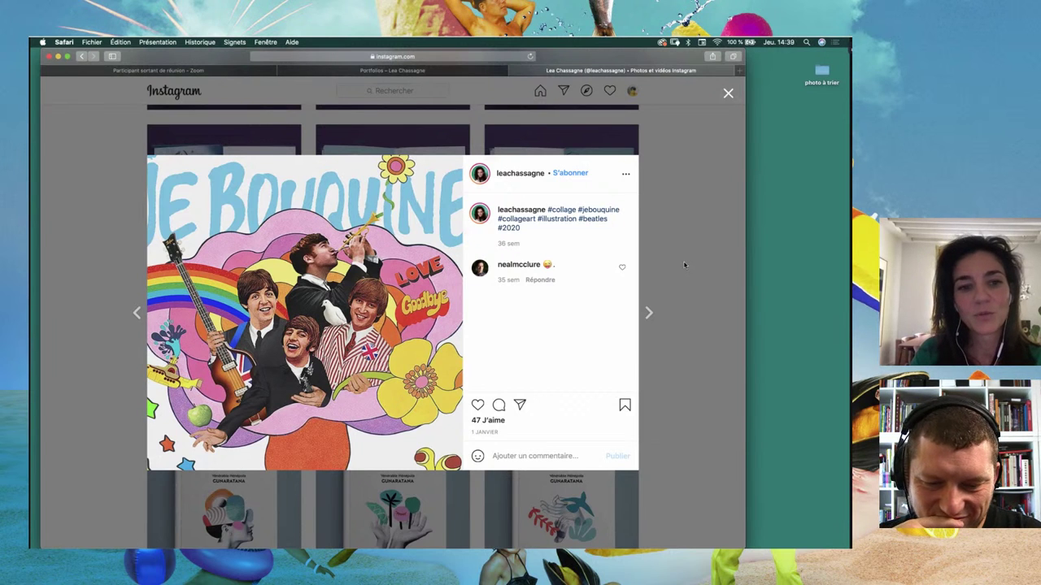
{"action": "left_click", "coordinate": [684, 265]}
Step: Scroll down to the Stratégies cover, Charlotte Fever, fruit jar and cloud-house collages
{"action": "scroll", "coordinate": [684, 265], "scroll_direction": "down", "scroll_amount": 3}
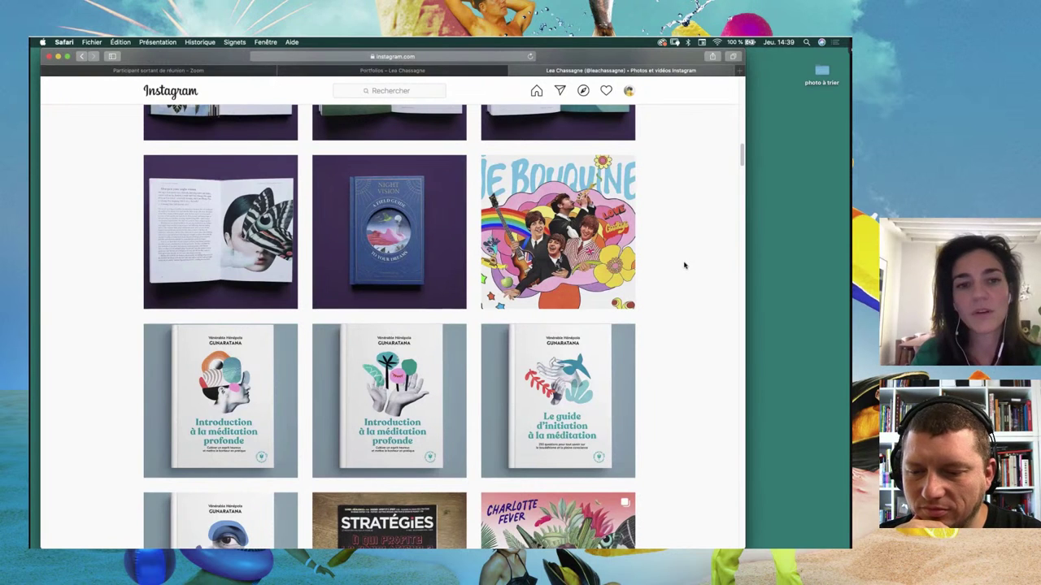
{"action": "scroll", "coordinate": [684, 265], "scroll_direction": "down", "scroll_amount": 1}
{"action": "scroll", "coordinate": [684, 265], "scroll_direction": "down", "scroll_amount": 4}
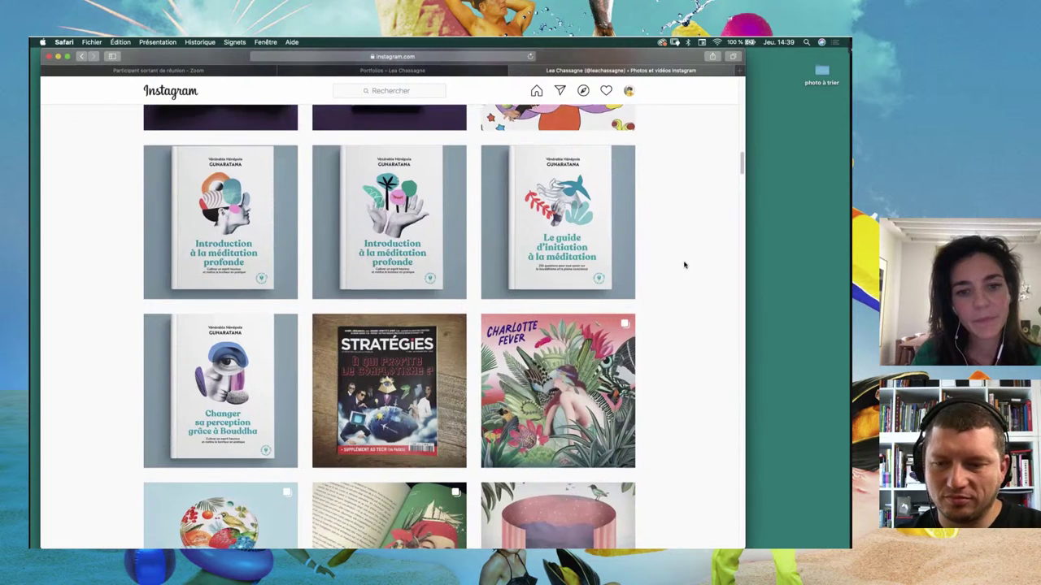
{"action": "scroll", "coordinate": [683, 264], "scroll_direction": "down", "scroll_amount": 4}
{"action": "scroll", "coordinate": [684, 264], "scroll_direction": "down", "scroll_amount": 1}
{"action": "scroll", "coordinate": [683, 265], "scroll_direction": "down", "scroll_amount": 1}
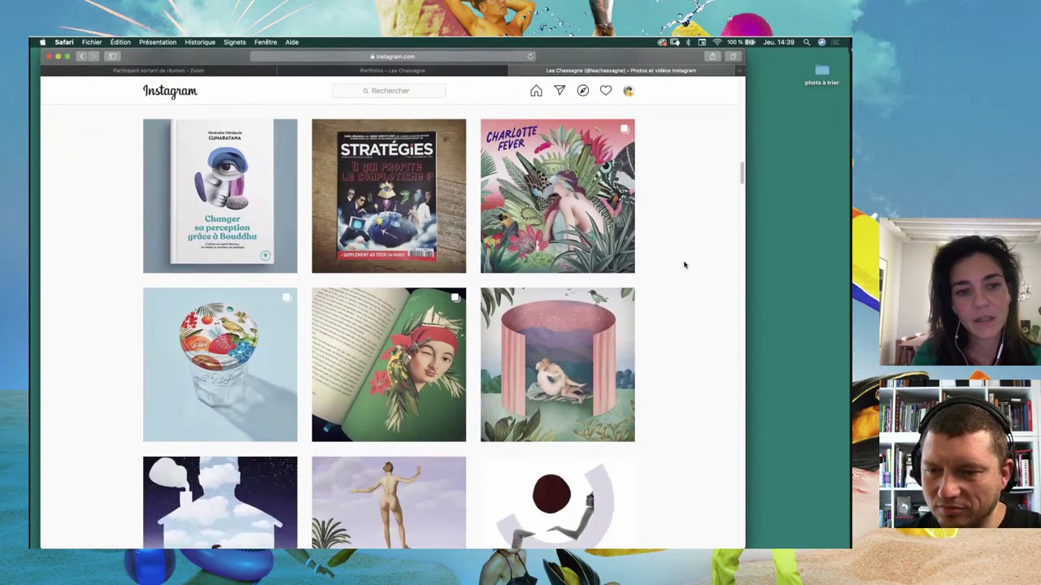
{"action": "scroll", "coordinate": [684, 264], "scroll_direction": "up", "scroll_amount": 1}
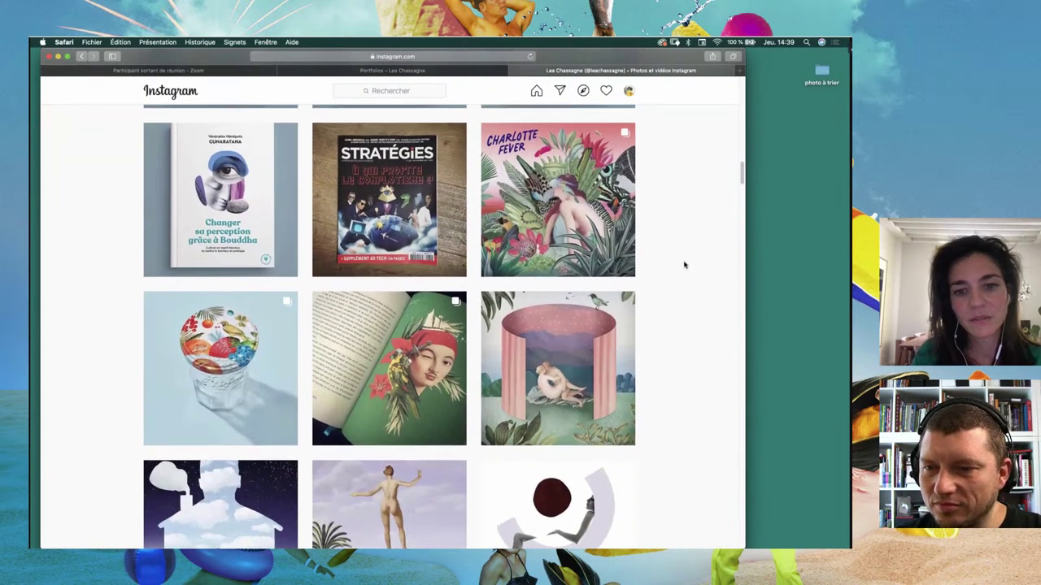
{"action": "scroll", "coordinate": [684, 264], "scroll_direction": "down", "scroll_amount": 2}
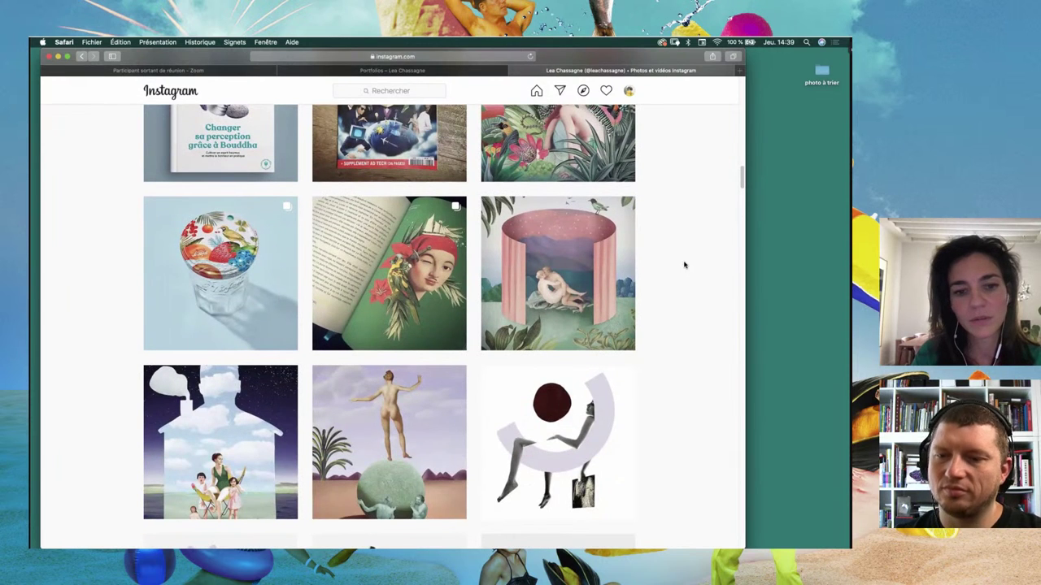
{"action": "scroll", "coordinate": [684, 264], "scroll_direction": "down", "scroll_amount": 1}
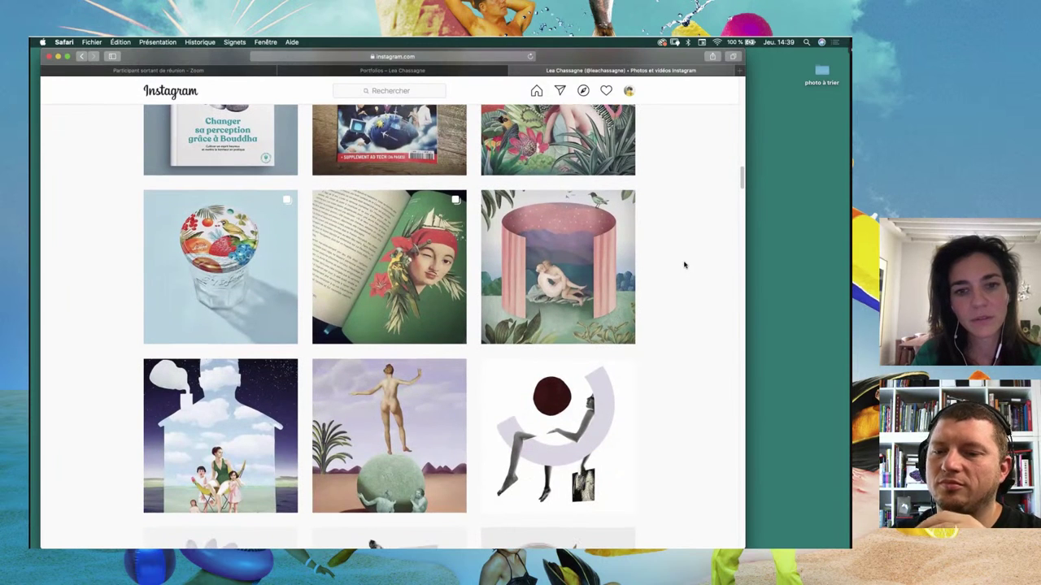
Step: Read the Le Parfait painted jar-lid post's #confiture caption and comments, then close it
{"action": "left_click", "coordinate": [221, 234]}
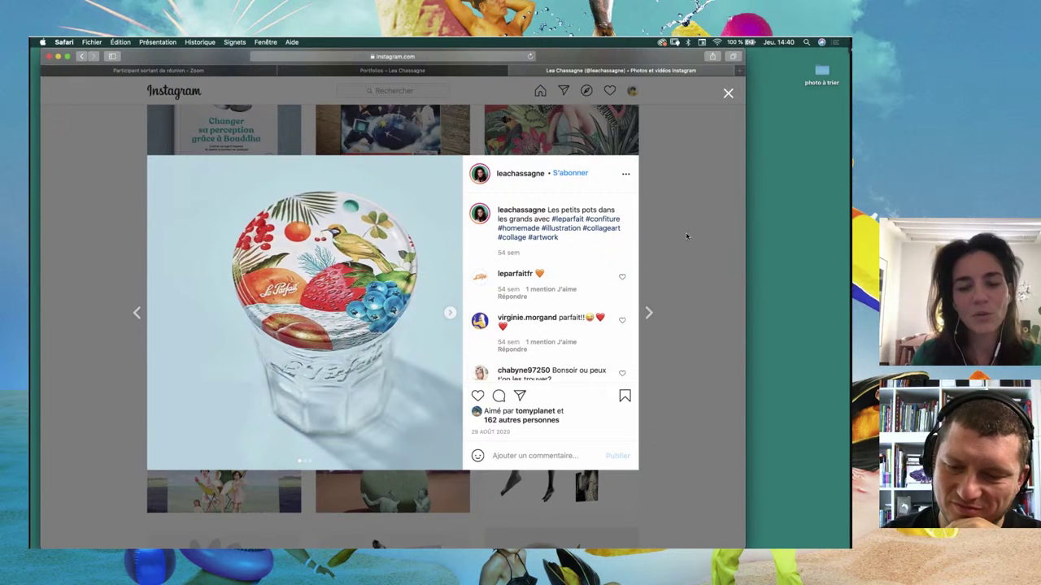
{"action": "mouse_move", "coordinate": [553, 325]}
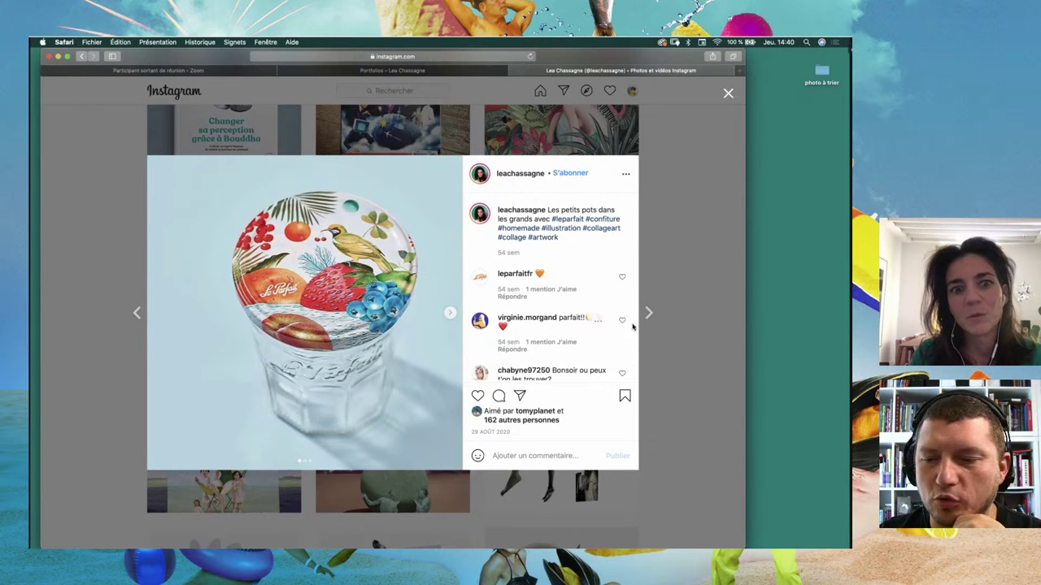
{"action": "left_click", "coordinate": [685, 281]}
Step: Scroll down to the black-and-white hand, fig and nude back collages above the Beaux Arts post
{"action": "scroll", "coordinate": [685, 281], "scroll_direction": "up", "scroll_amount": 3}
{"action": "scroll", "coordinate": [685, 281], "scroll_direction": "up", "scroll_amount": 3}
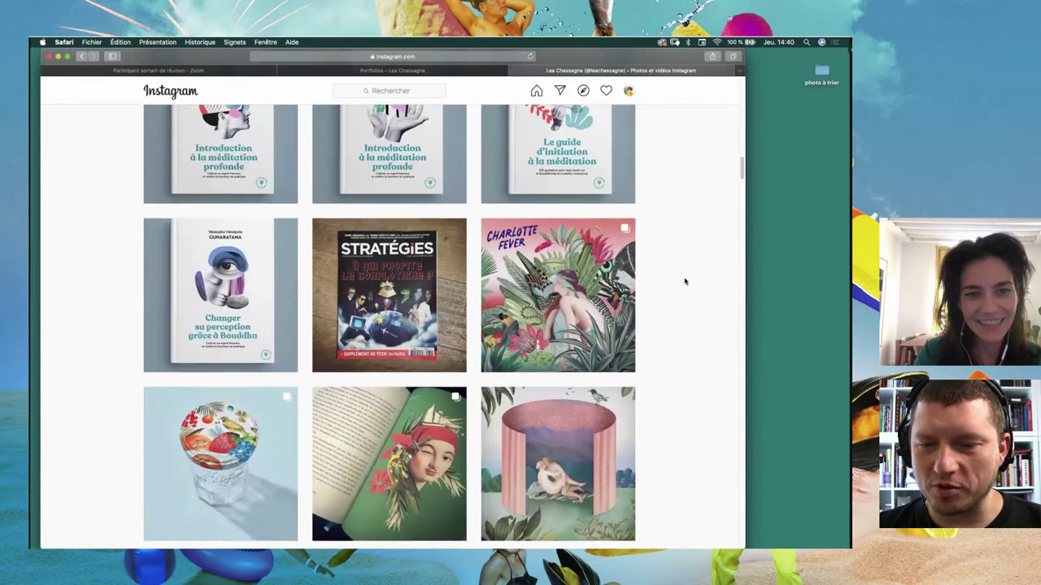
{"action": "scroll", "coordinate": [685, 281], "scroll_direction": "up", "scroll_amount": 3}
{"action": "scroll", "coordinate": [685, 281], "scroll_direction": "down", "scroll_amount": 3}
{"action": "scroll", "coordinate": [685, 282], "scroll_direction": "down", "scroll_amount": 3}
{"action": "scroll", "coordinate": [684, 281], "scroll_direction": "down", "scroll_amount": 2}
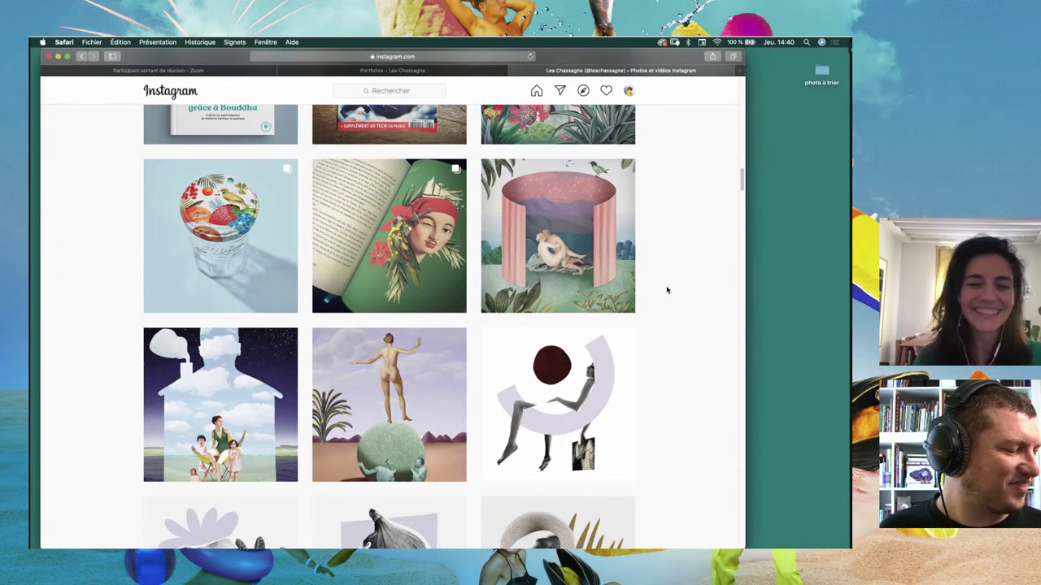
{"action": "scroll", "coordinate": [667, 291], "scroll_direction": "down", "scroll_amount": 1}
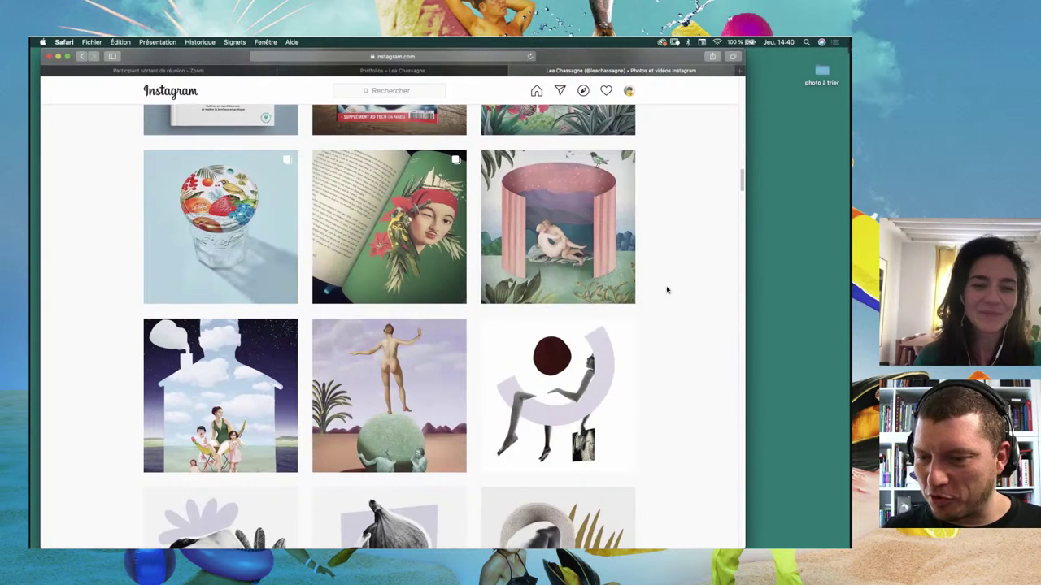
{"action": "scroll", "coordinate": [667, 290], "scroll_direction": "down", "scroll_amount": 3}
{"action": "scroll", "coordinate": [666, 290], "scroll_direction": "down", "scroll_amount": 2}
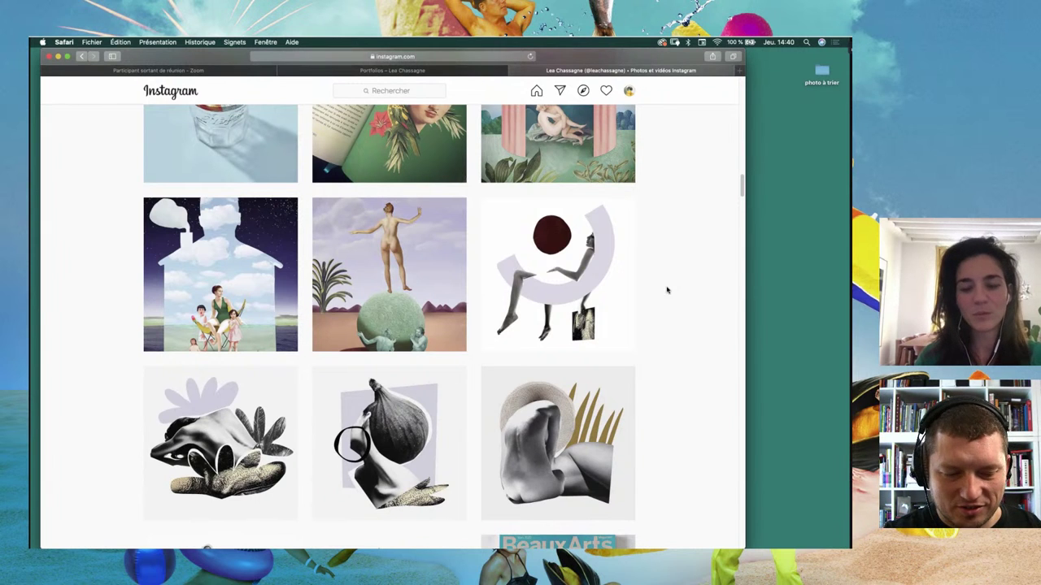
{"action": "left_click", "coordinate": [563, 393]}
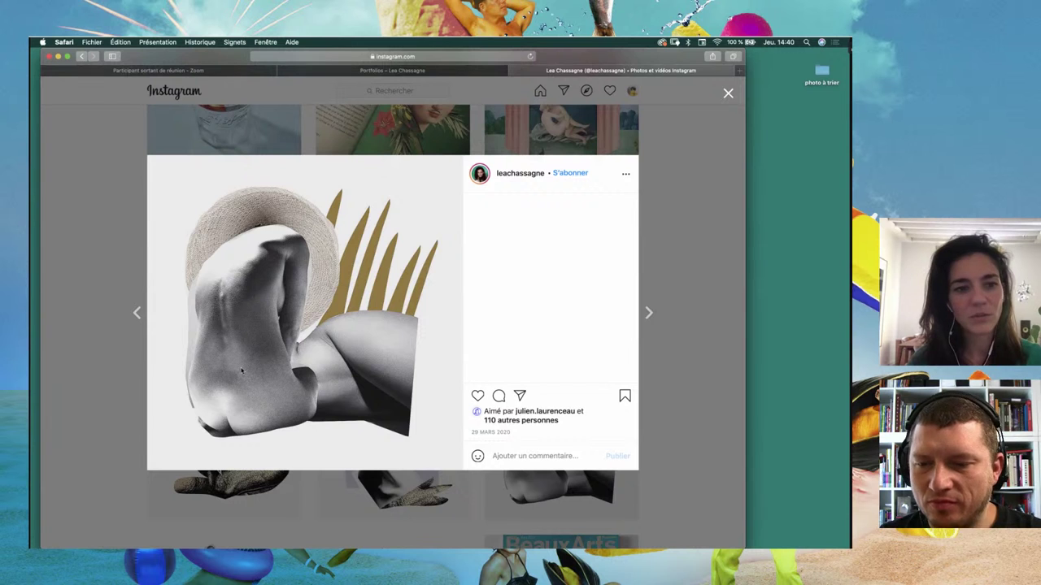
{"action": "left_click", "coordinate": [137, 314]}
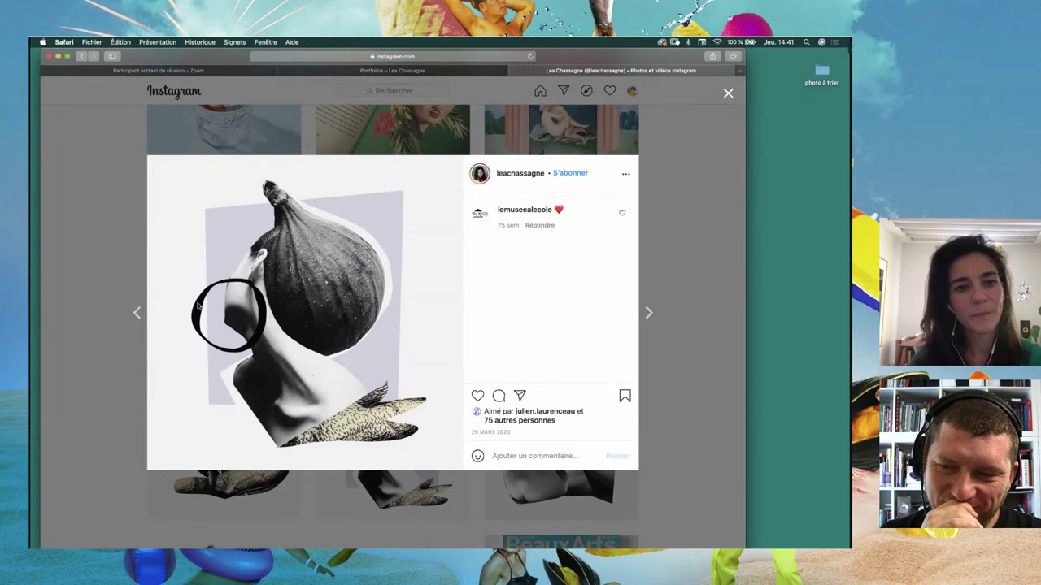
{"action": "left_click", "coordinate": [127, 365]}
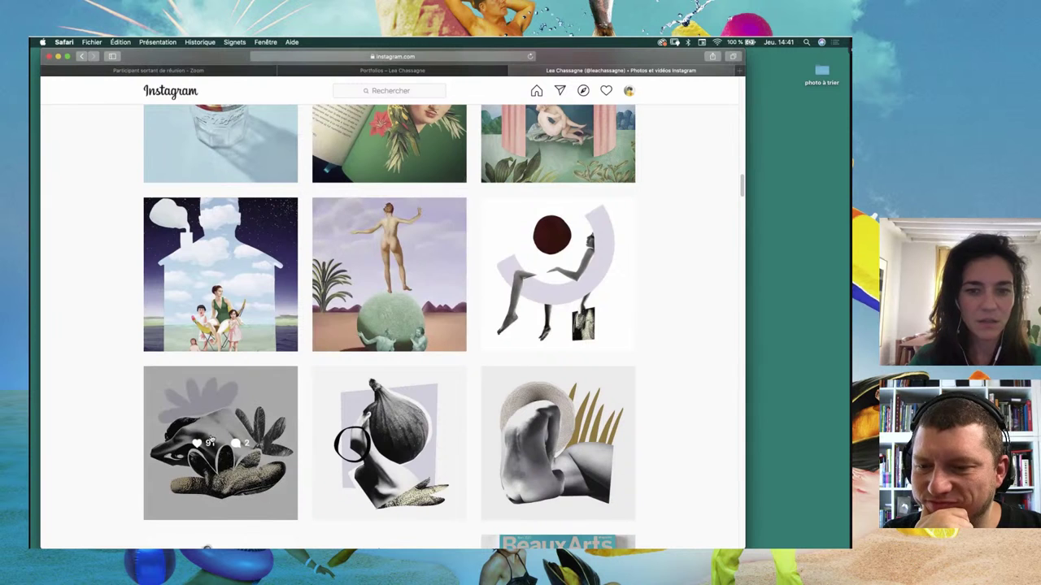
Step: Open the sea-urchin collage post to view it larger, then close it
{"action": "scroll", "coordinate": [260, 435], "scroll_direction": "down", "scroll_amount": 5}
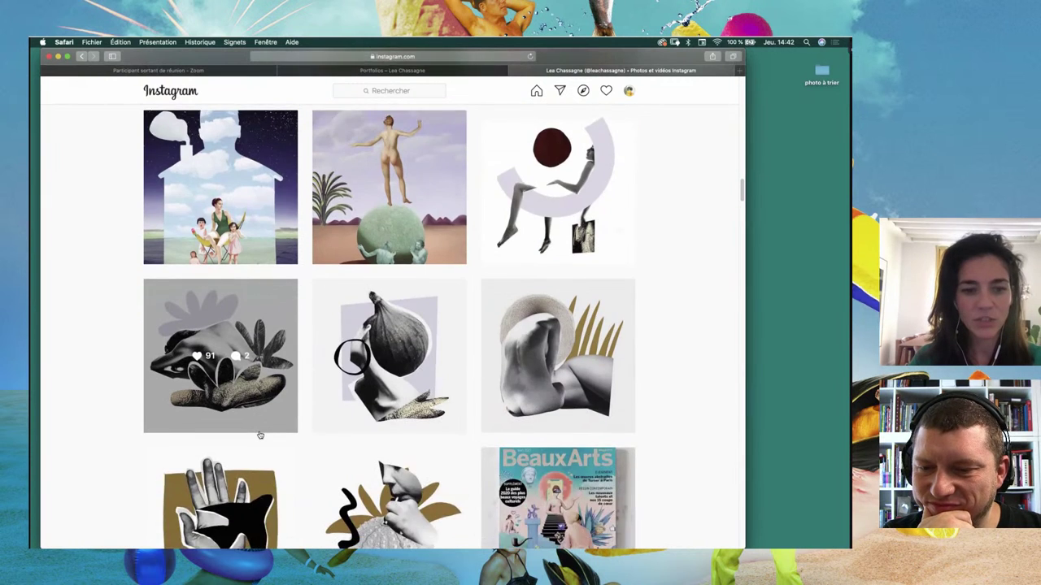
{"action": "left_click", "coordinate": [442, 344]}
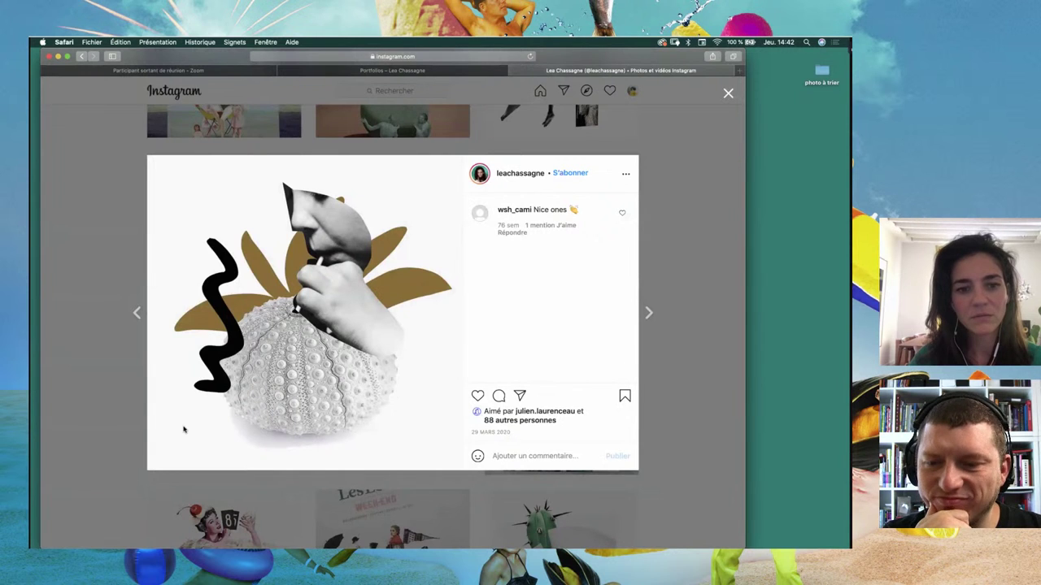
{"action": "left_click", "coordinate": [96, 417]}
Step: Scroll the grid back to the Gunaratana book covers, checking their 52, 31 and 27 likes
{"action": "scroll", "coordinate": [86, 360], "scroll_direction": "up", "scroll_amount": 1}
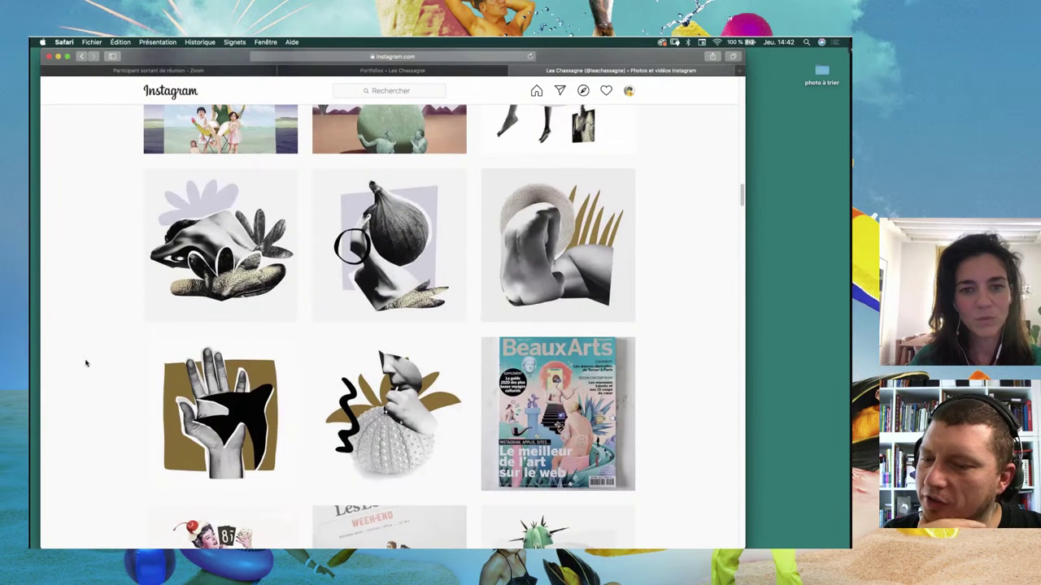
{"action": "scroll", "coordinate": [86, 363], "scroll_direction": "up", "scroll_amount": 3}
{"action": "scroll", "coordinate": [86, 363], "scroll_direction": "down", "scroll_amount": 2}
{"action": "scroll", "coordinate": [87, 364], "scroll_direction": "down", "scroll_amount": 1}
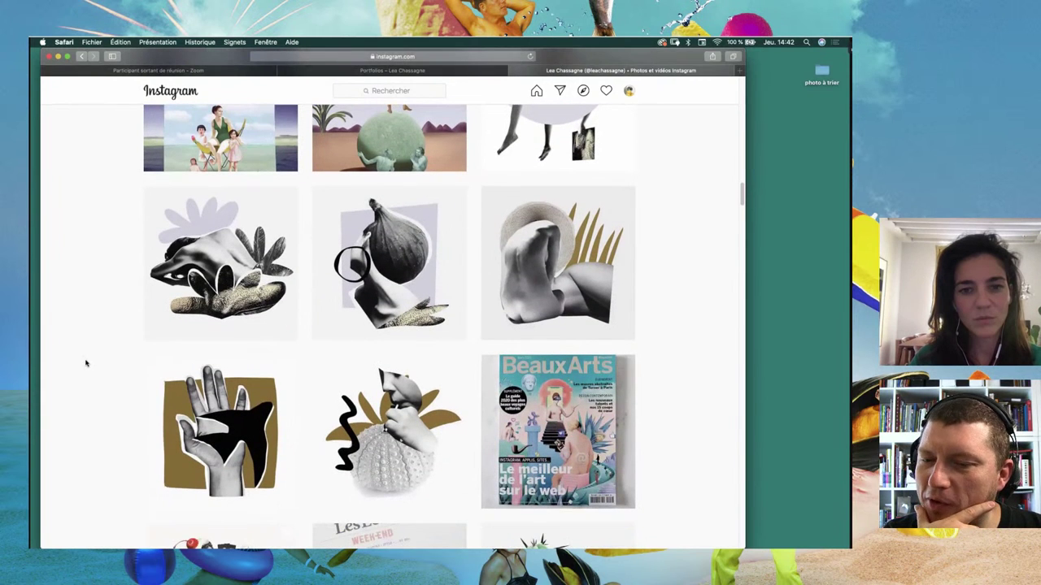
{"action": "scroll", "coordinate": [87, 363], "scroll_direction": "down", "scroll_amount": 3}
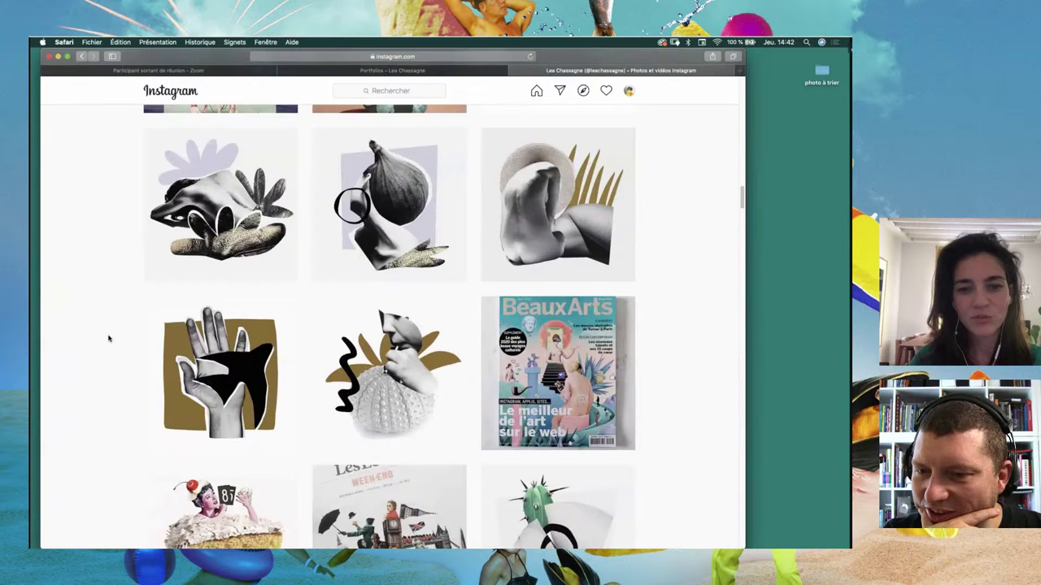
{"action": "scroll", "coordinate": [109, 339], "scroll_direction": "down", "scroll_amount": 4}
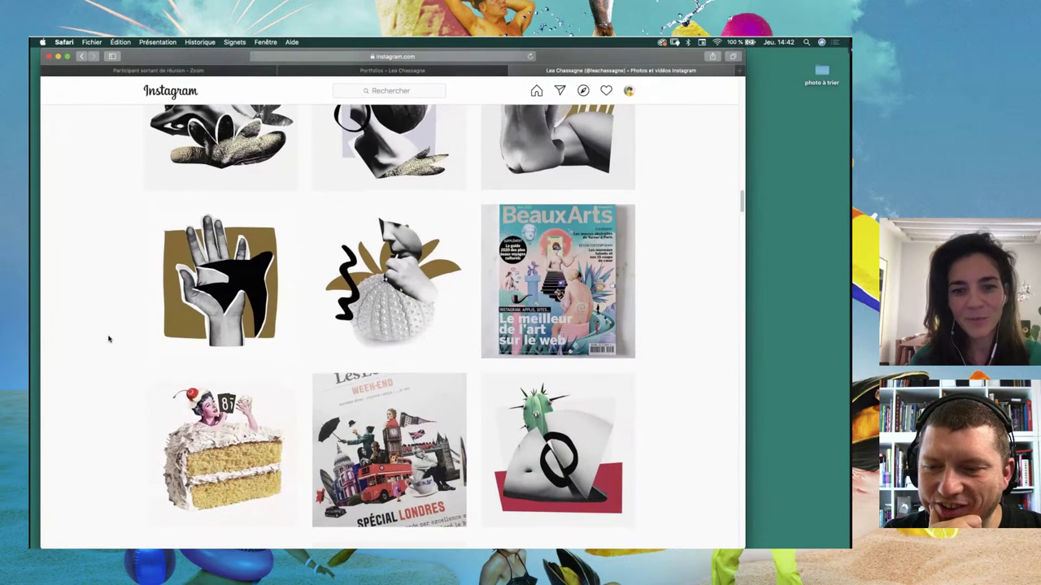
{"action": "scroll", "coordinate": [108, 339], "scroll_direction": "down", "scroll_amount": 2}
{"action": "scroll", "coordinate": [109, 339], "scroll_direction": "down", "scroll_amount": 8}
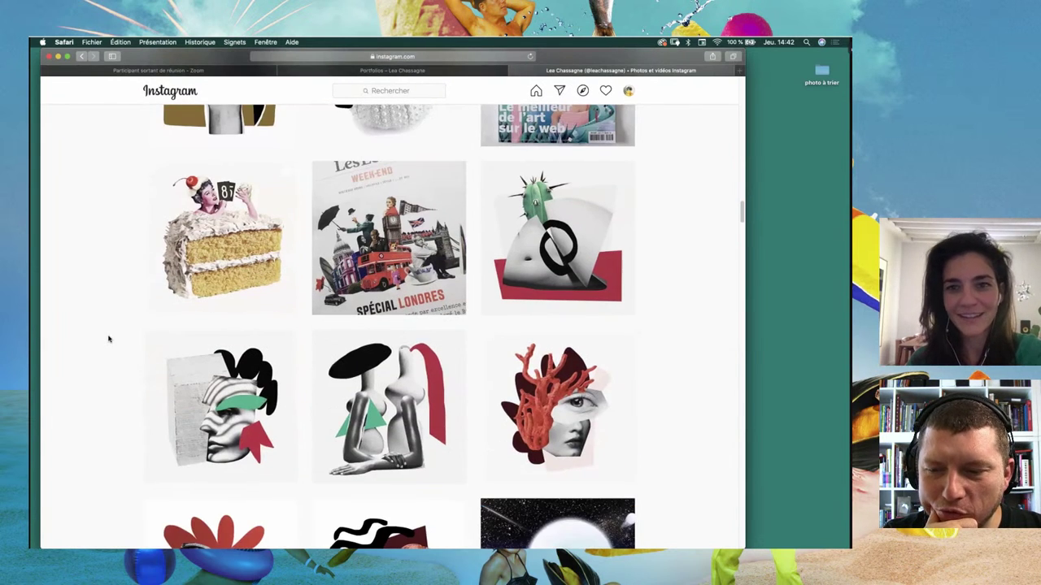
{"action": "scroll", "coordinate": [108, 339], "scroll_direction": "up", "scroll_amount": 5}
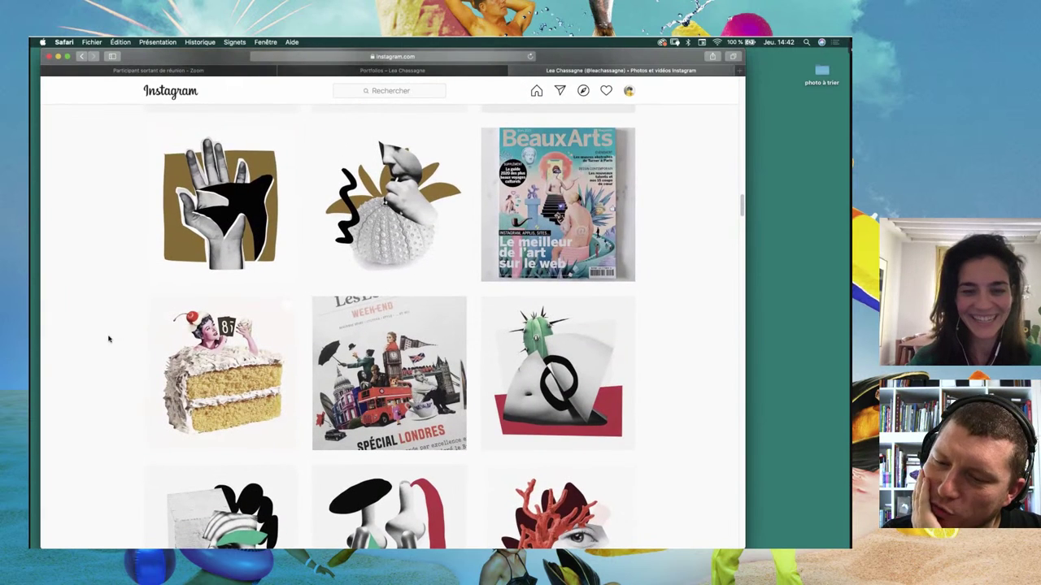
{"action": "scroll", "coordinate": [109, 339], "scroll_direction": "down", "scroll_amount": 4}
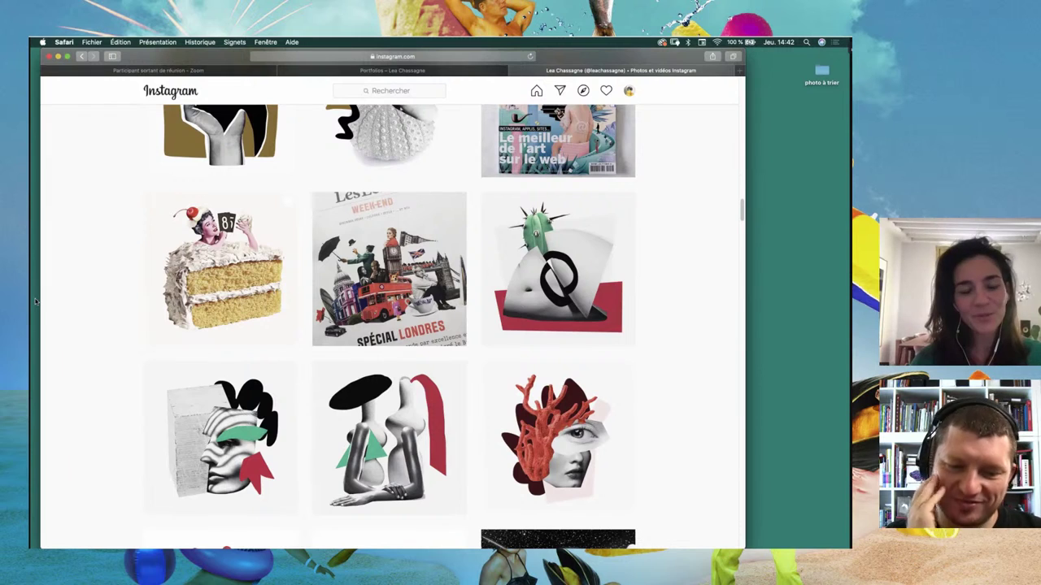
{"action": "scroll", "coordinate": [103, 281], "scroll_direction": "up", "scroll_amount": 5}
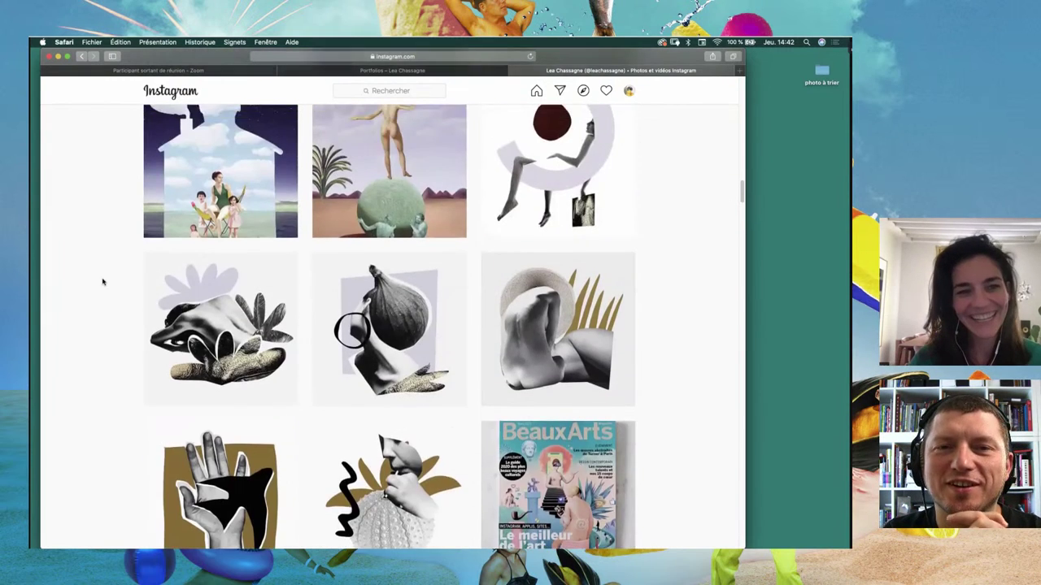
{"action": "scroll", "coordinate": [103, 281], "scroll_direction": "up", "scroll_amount": 4}
{"action": "scroll", "coordinate": [103, 282], "scroll_direction": "down", "scroll_amount": 1}
{"action": "scroll", "coordinate": [103, 282], "scroll_direction": "down", "scroll_amount": 1}
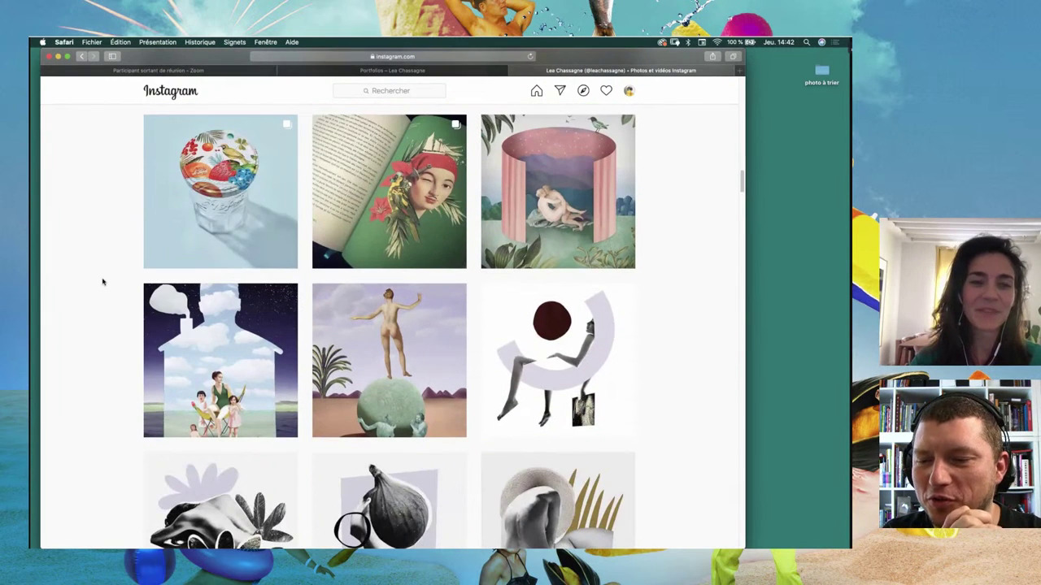
{"action": "scroll", "coordinate": [103, 281], "scroll_direction": "down", "scroll_amount": 1}
{"action": "scroll", "coordinate": [103, 281], "scroll_direction": "up", "scroll_amount": 1}
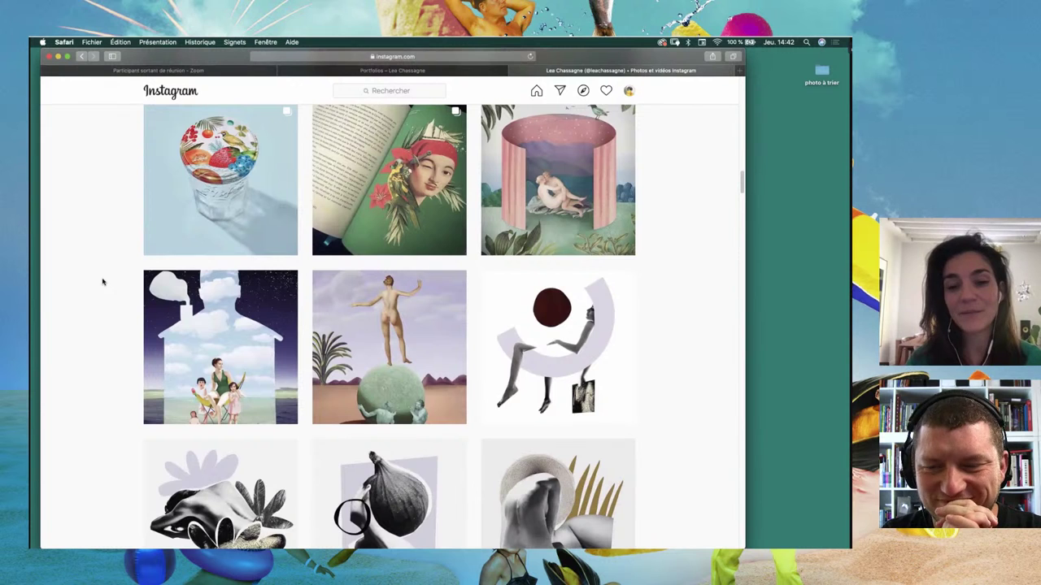
{"action": "scroll", "coordinate": [103, 281], "scroll_direction": "up", "scroll_amount": 1}
{"action": "scroll", "coordinate": [103, 282], "scroll_direction": "up", "scroll_amount": 2}
{"action": "scroll", "coordinate": [103, 282], "scroll_direction": "up", "scroll_amount": 2}
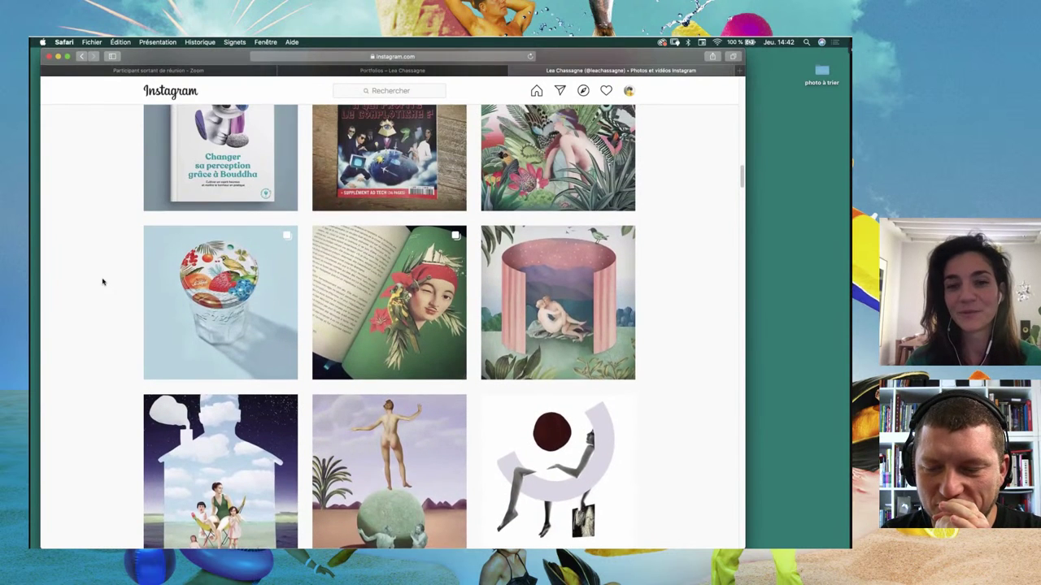
{"action": "scroll", "coordinate": [102, 281], "scroll_direction": "up", "scroll_amount": 2}
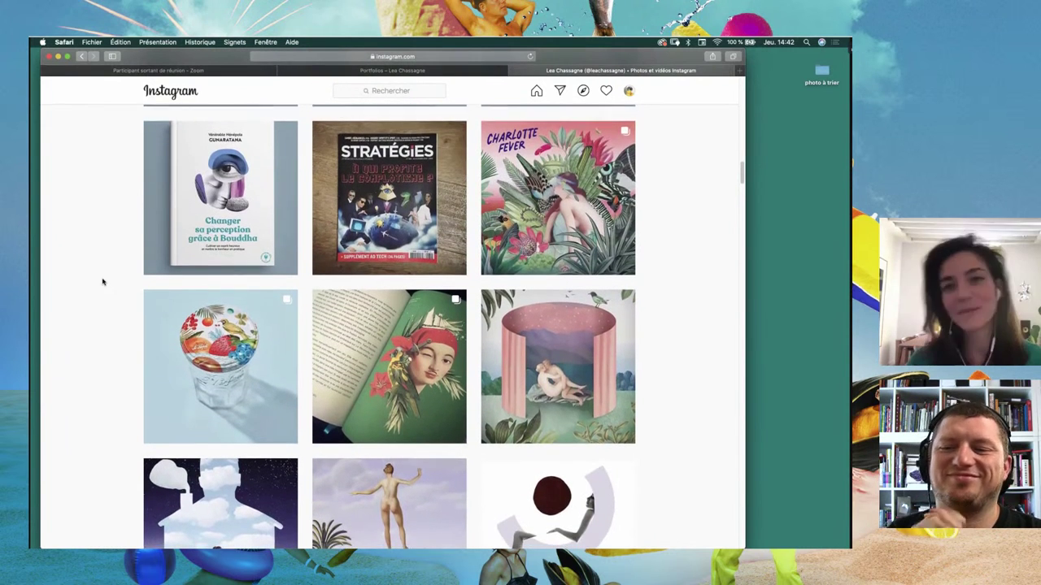
{"action": "scroll", "coordinate": [102, 281], "scroll_direction": "down", "scroll_amount": 1}
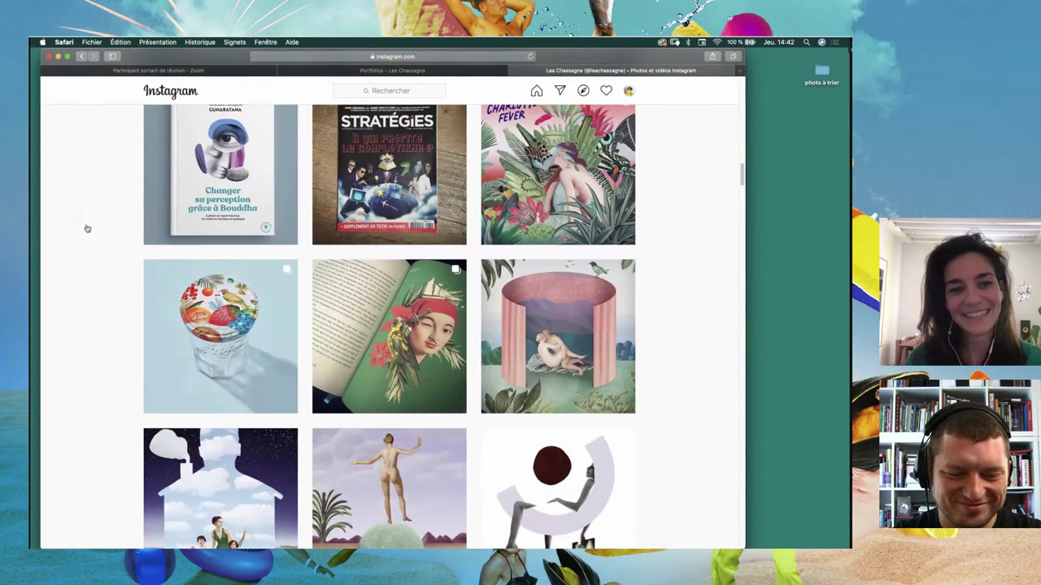
{"action": "scroll", "coordinate": [130, 273], "scroll_direction": "down", "scroll_amount": 1}
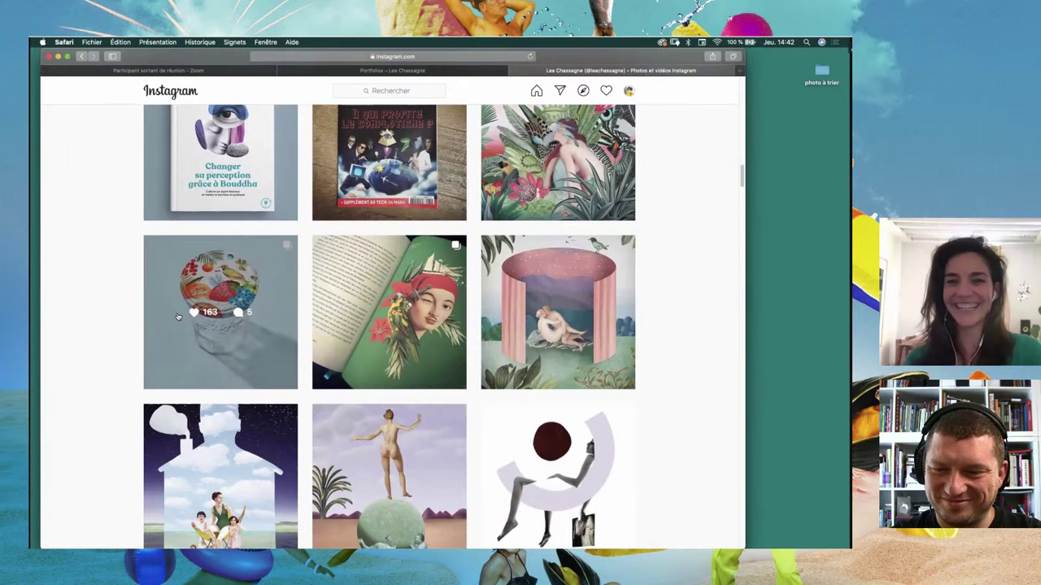
{"action": "scroll", "coordinate": [178, 316], "scroll_direction": "up", "scroll_amount": 2}
{"action": "scroll", "coordinate": [178, 316], "scroll_direction": "up", "scroll_amount": 2}
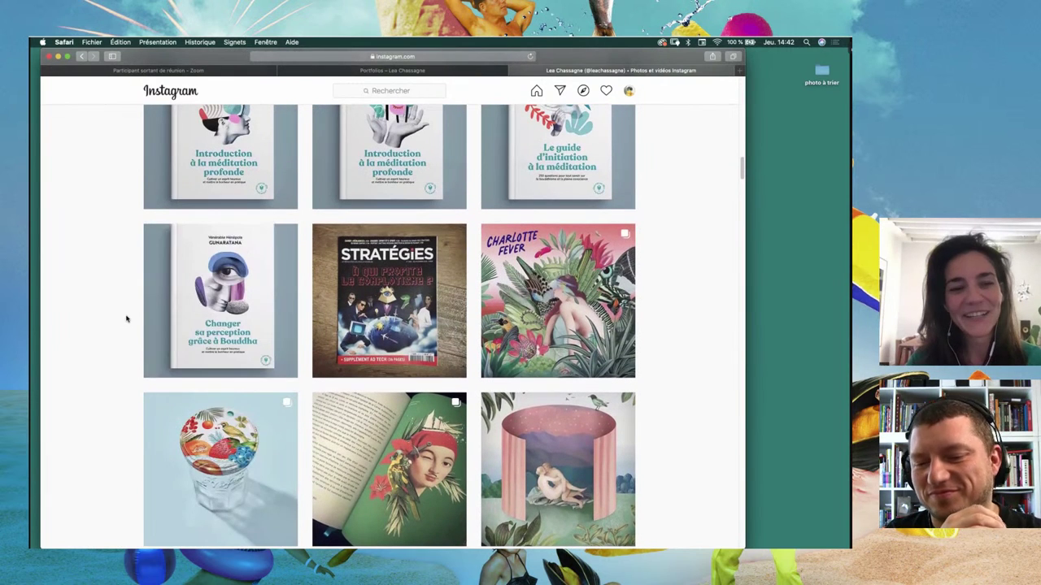
{"action": "scroll", "coordinate": [126, 318], "scroll_direction": "up", "scroll_amount": 1}
{"action": "scroll", "coordinate": [126, 318], "scroll_direction": "up", "scroll_amount": 2}
{"action": "scroll", "coordinate": [126, 319], "scroll_direction": "down", "scroll_amount": 1}
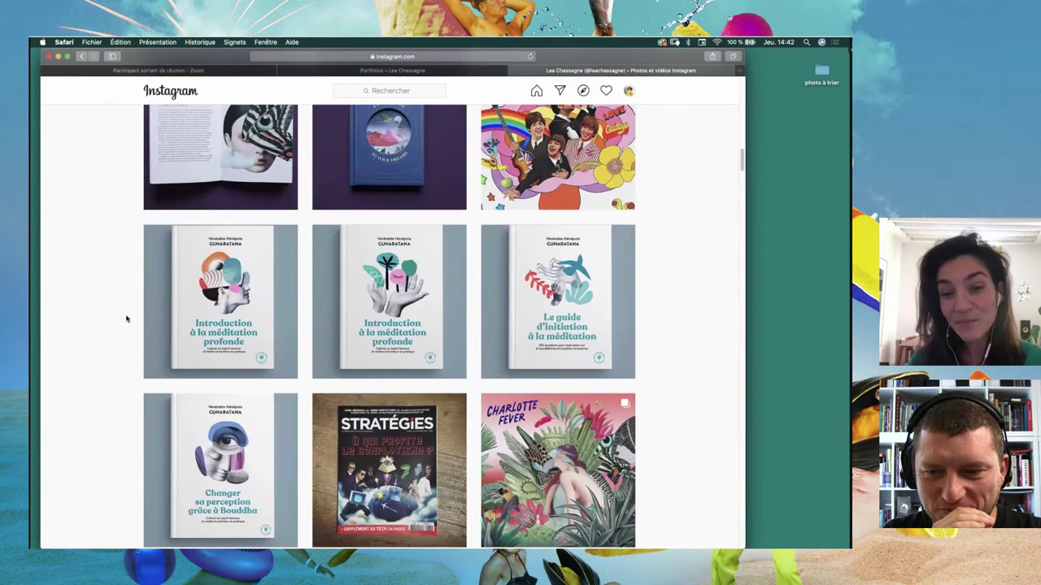
{"action": "scroll", "coordinate": [126, 319], "scroll_direction": "down", "scroll_amount": 1}
{"action": "scroll", "coordinate": [126, 319], "scroll_direction": "down", "scroll_amount": 1}
{"action": "scroll", "coordinate": [127, 319], "scroll_direction": "down", "scroll_amount": 3}
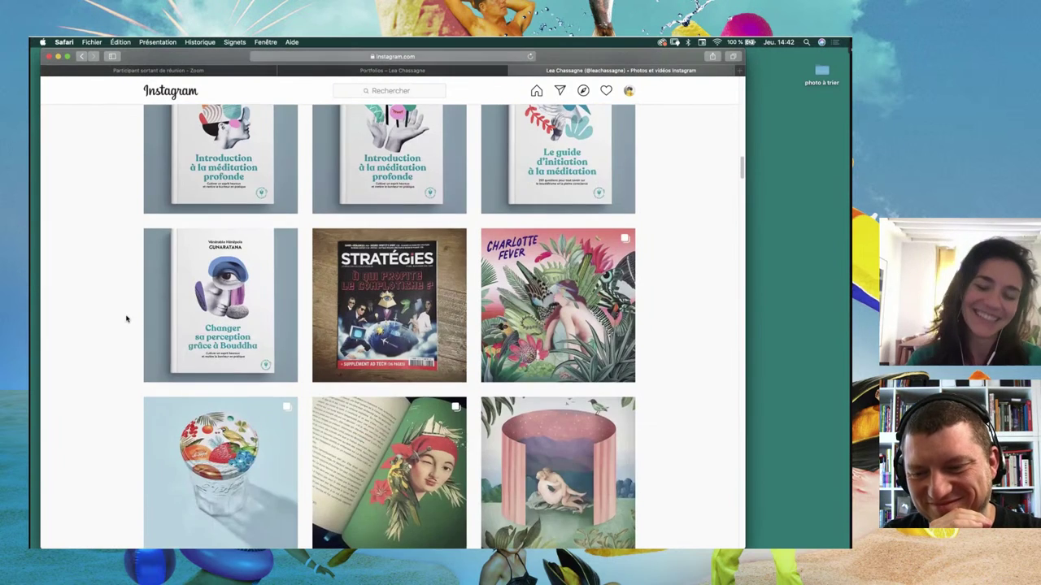
{"action": "scroll", "coordinate": [126, 319], "scroll_direction": "up", "scroll_amount": 1}
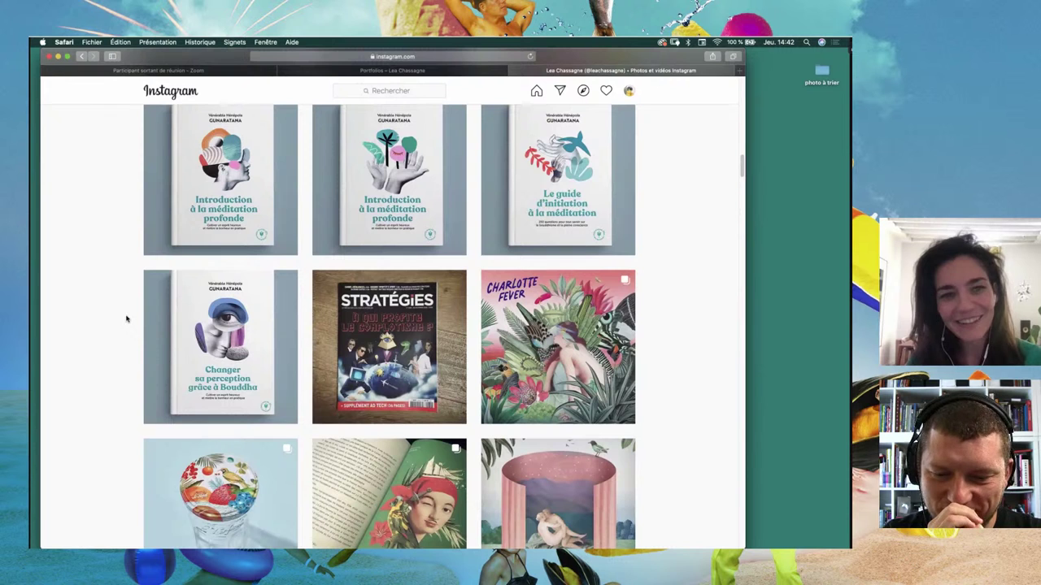
{"action": "scroll", "coordinate": [126, 319], "scroll_direction": "up", "scroll_amount": 2}
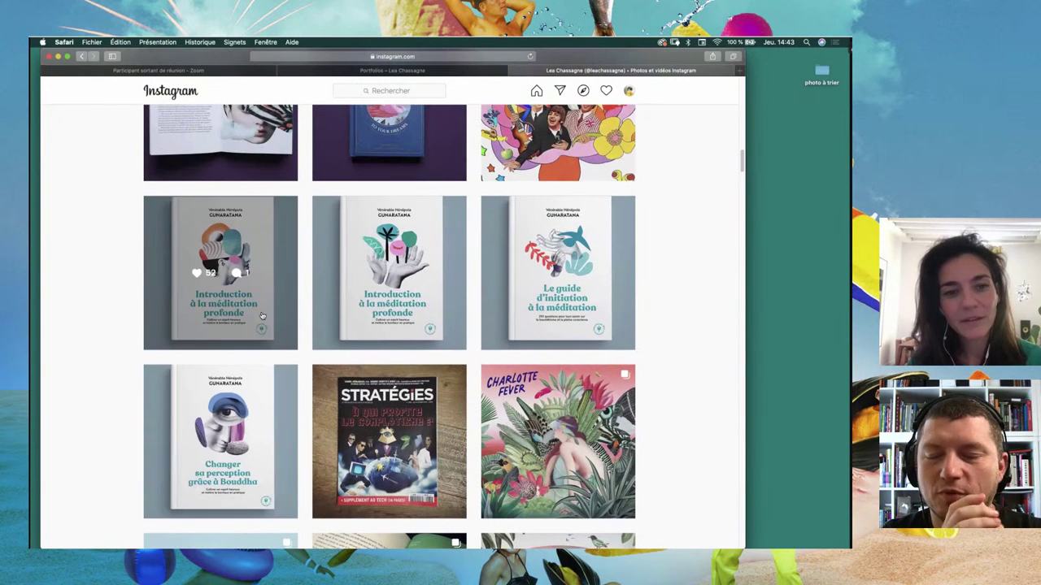
{"action": "scroll", "coordinate": [262, 315], "scroll_direction": "down", "scroll_amount": 2}
{"action": "scroll", "coordinate": [262, 315], "scroll_direction": "up", "scroll_amount": 1}
{"action": "scroll", "coordinate": [262, 316], "scroll_direction": "up", "scroll_amount": 4}
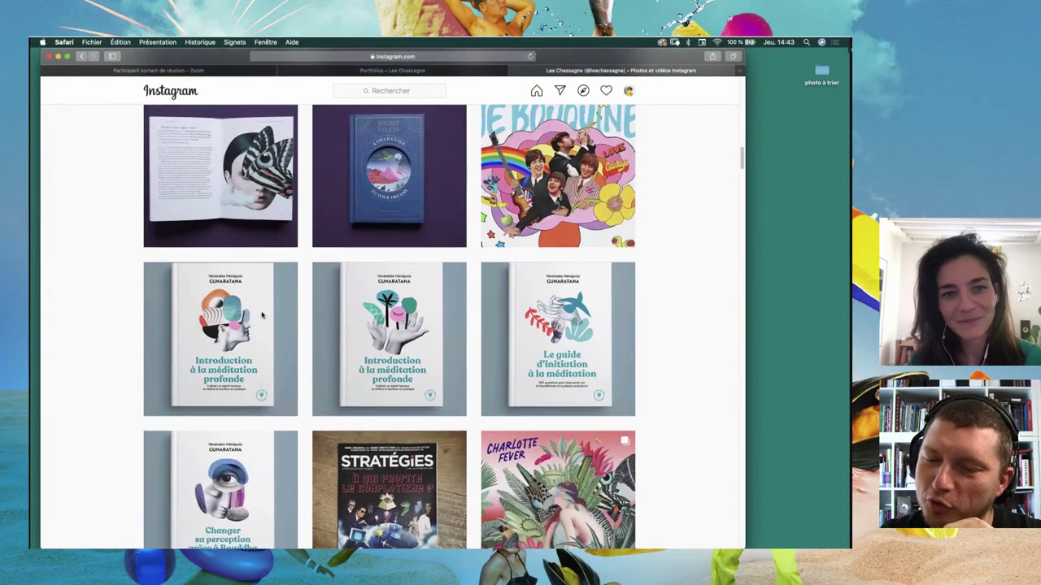
{"action": "scroll", "coordinate": [261, 316], "scroll_direction": "down", "scroll_amount": 2}
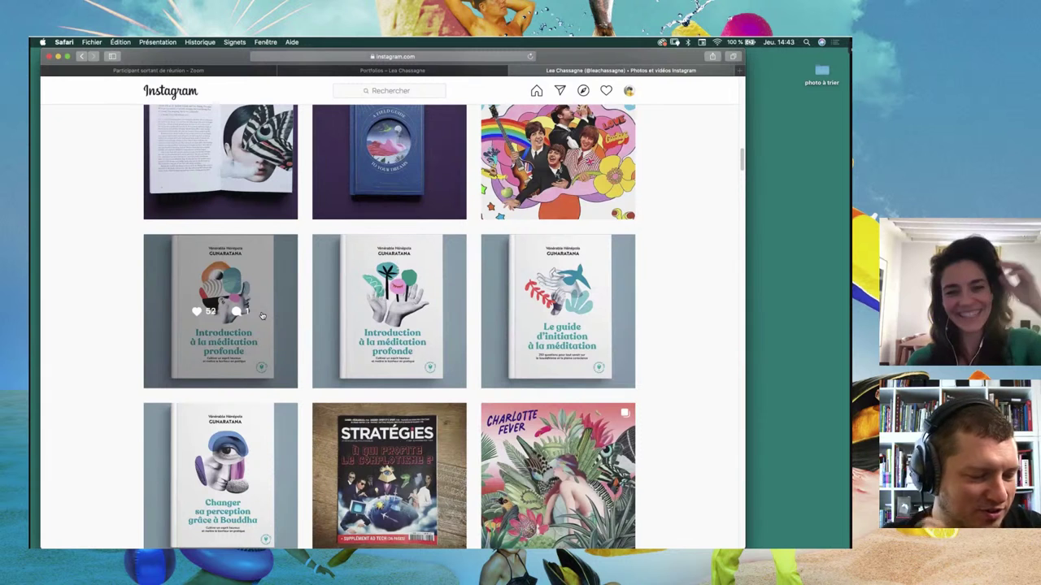
{"action": "scroll", "coordinate": [262, 316], "scroll_direction": "down", "scroll_amount": 1}
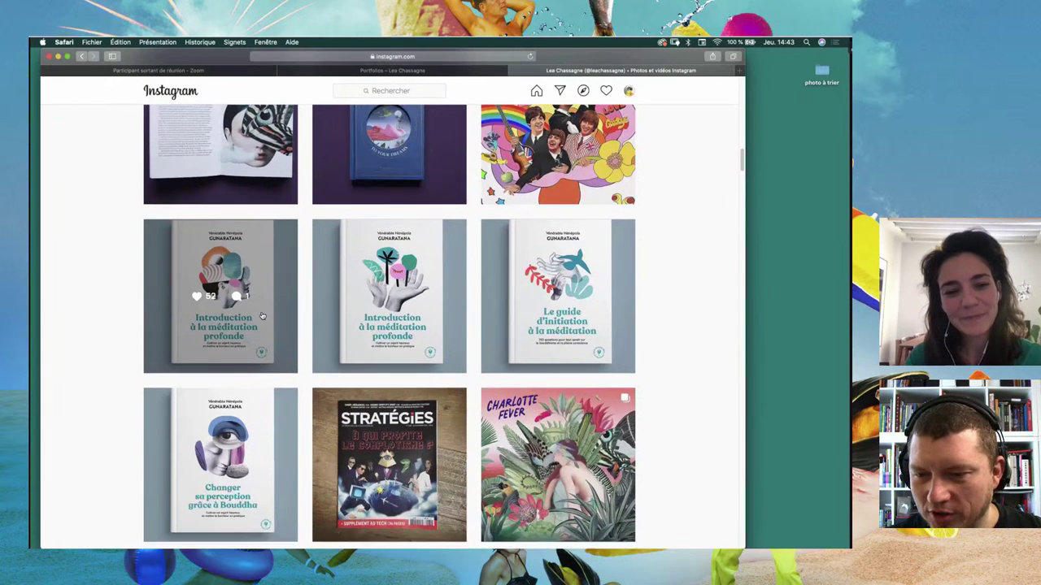
{"action": "scroll", "coordinate": [262, 315], "scroll_direction": "down", "scroll_amount": 1}
{"action": "scroll", "coordinate": [262, 315], "scroll_direction": "down", "scroll_amount": 2}
{"action": "scroll", "coordinate": [262, 316], "scroll_direction": "down", "scroll_amount": 2}
{"action": "scroll", "coordinate": [262, 316], "scroll_direction": "down", "scroll_amount": 1}
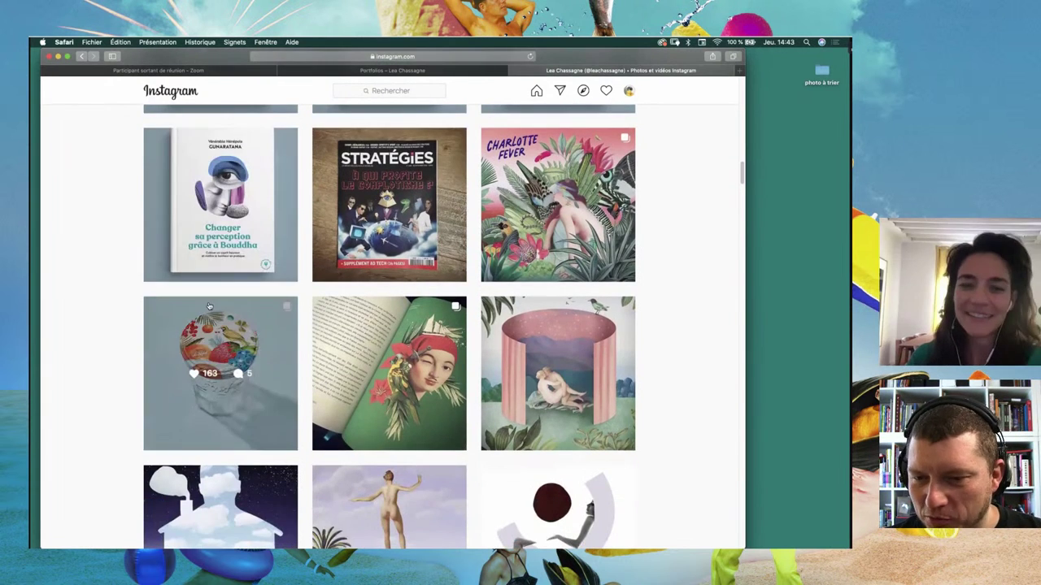
{"action": "scroll", "coordinate": [186, 299], "scroll_direction": "up", "scroll_amount": 1}
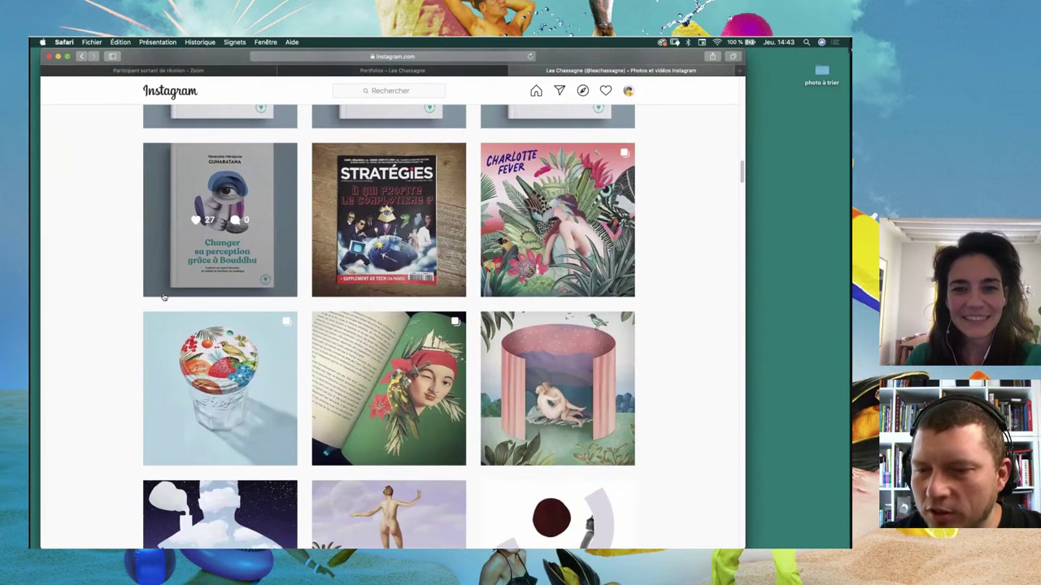
{"action": "scroll", "coordinate": [163, 297], "scroll_direction": "up", "scroll_amount": 5}
{"action": "scroll", "coordinate": [164, 298], "scroll_direction": "up", "scroll_amount": 1}
{"action": "scroll", "coordinate": [163, 297], "scroll_direction": "up", "scroll_amount": 2}
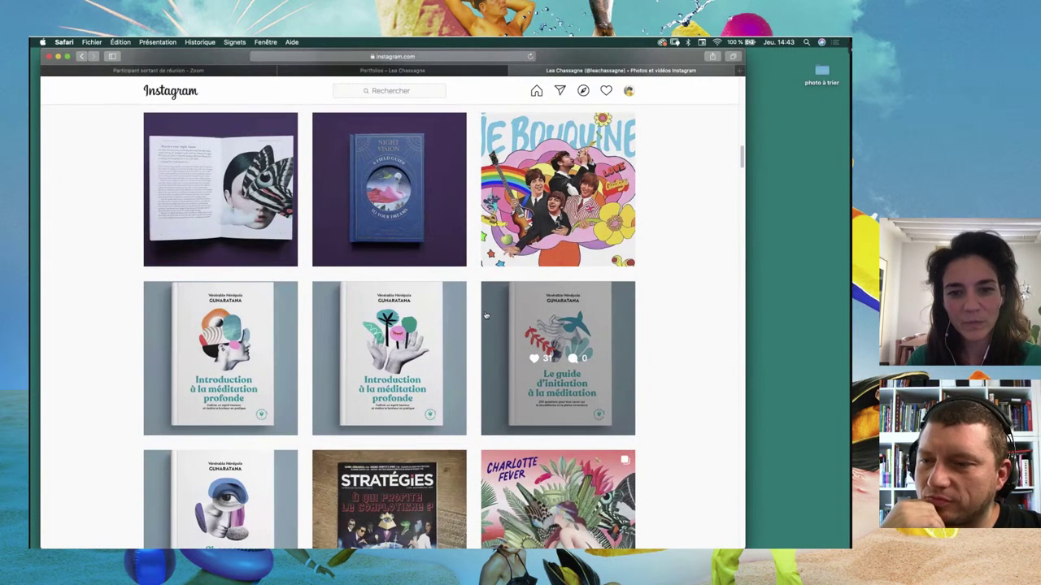
{"action": "left_click", "coordinate": [182, 465]}
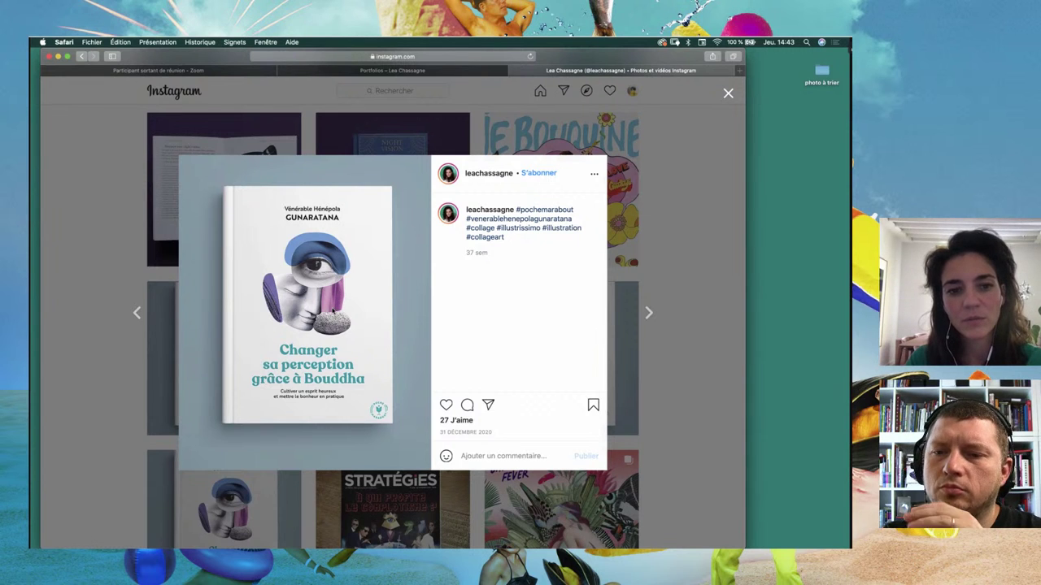
{"action": "left_click", "coordinate": [704, 351]}
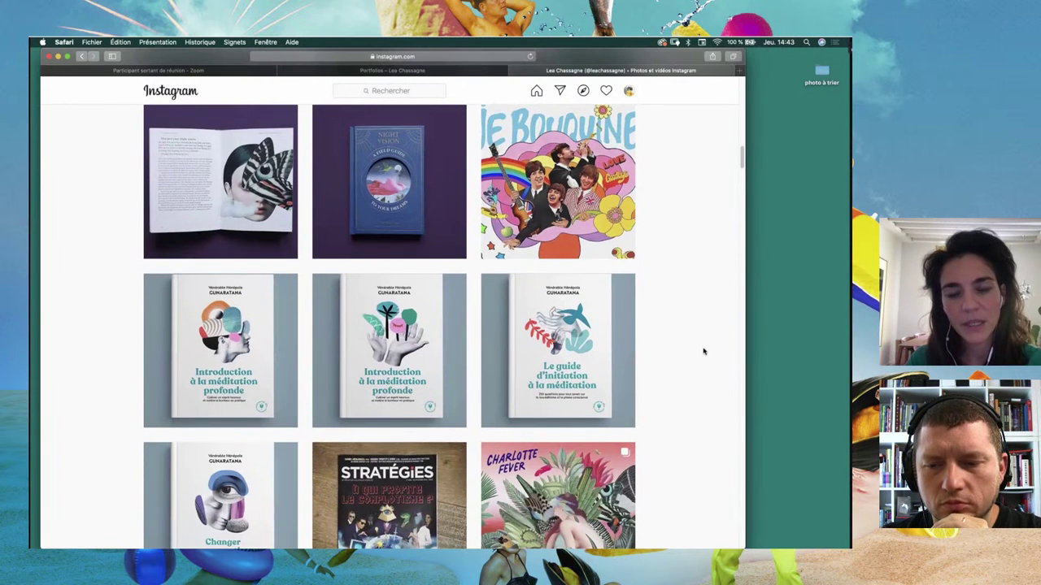
Step: Scroll up the profile grid to the earlier Night Vision book spread posts
{"action": "scroll", "coordinate": [704, 351], "scroll_direction": "down", "scroll_amount": 1}
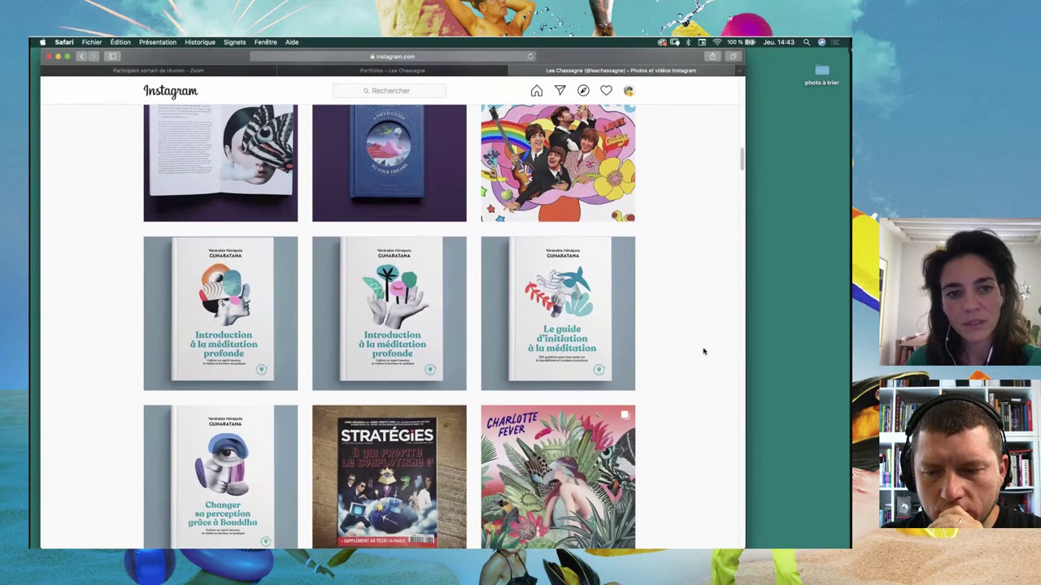
{"action": "scroll", "coordinate": [704, 351], "scroll_direction": "up", "scroll_amount": 1}
{"action": "scroll", "coordinate": [704, 351], "scroll_direction": "up", "scroll_amount": 1}
{"action": "scroll", "coordinate": [705, 351], "scroll_direction": "up", "scroll_amount": 2}
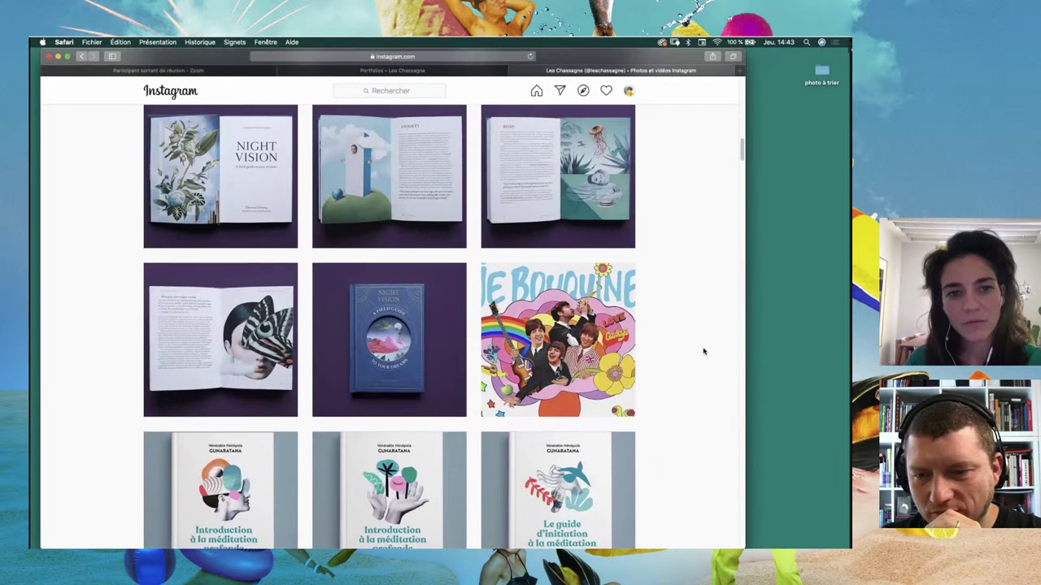
{"action": "scroll", "coordinate": [704, 352], "scroll_direction": "up", "scroll_amount": 1}
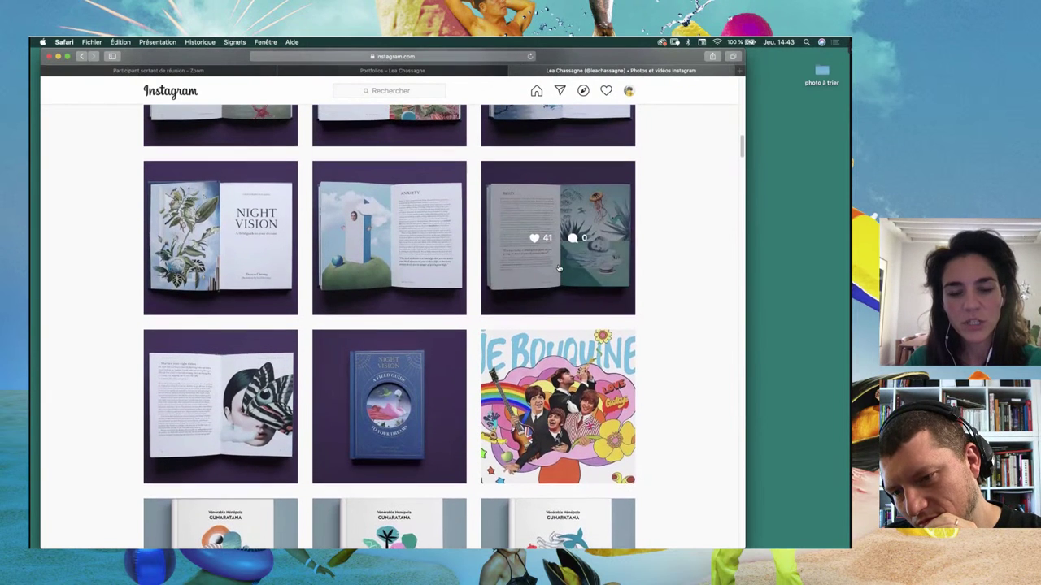
{"action": "scroll", "coordinate": [559, 268], "scroll_direction": "up", "scroll_amount": 1}
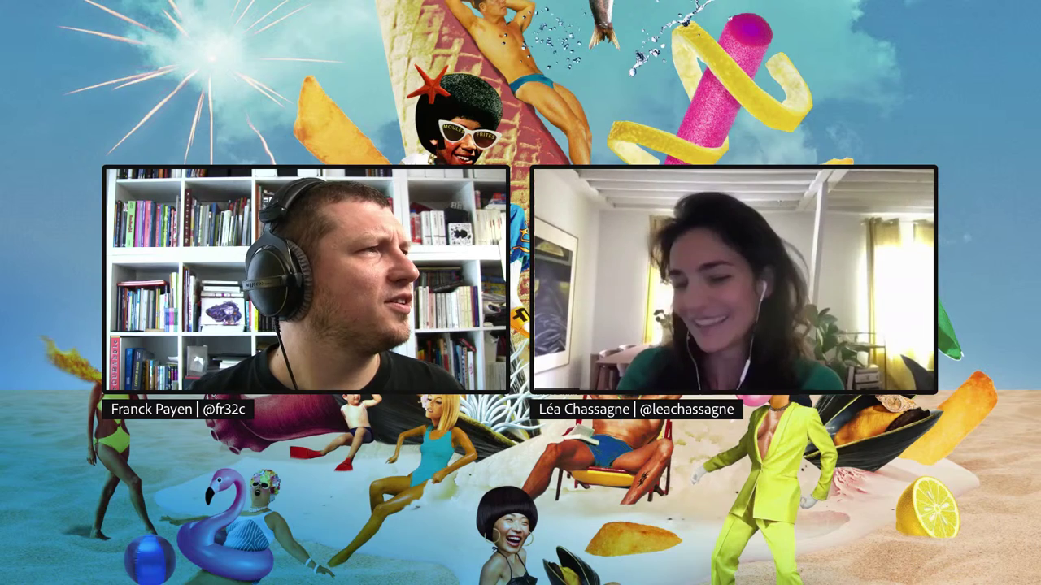
Step: Scroll the Instagram grid up to reveal older Night Vision posts like Dream Categories and Technology
{"action": "scroll", "coordinate": [603, 301], "scroll_direction": "up", "scroll_amount": 3}
{"action": "scroll", "coordinate": [602, 301], "scroll_direction": "up", "scroll_amount": 3}
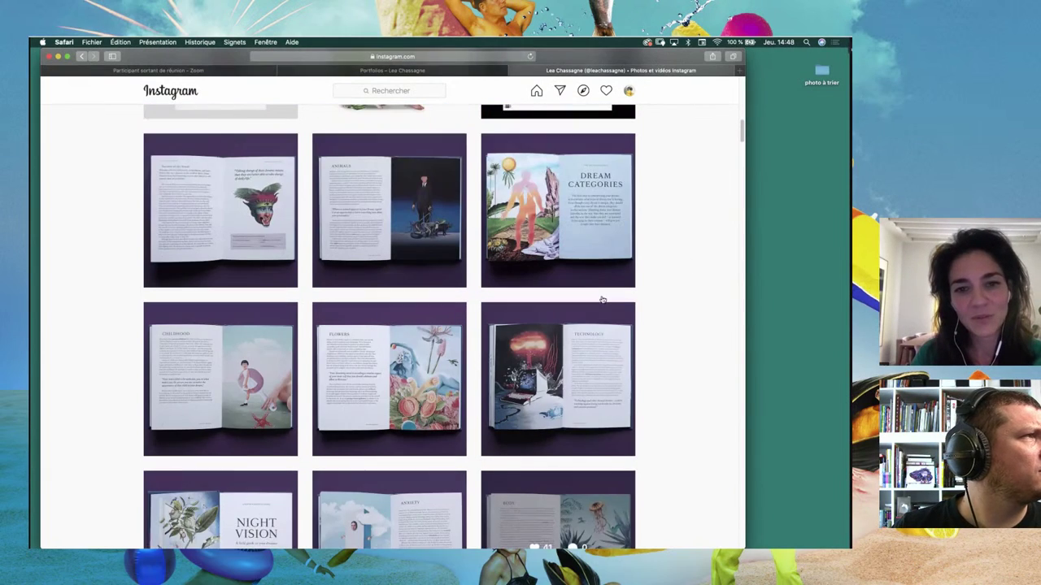
{"action": "scroll", "coordinate": [602, 301], "scroll_direction": "up", "scroll_amount": 1}
{"action": "scroll", "coordinate": [603, 301], "scroll_direction": "up", "scroll_amount": 1}
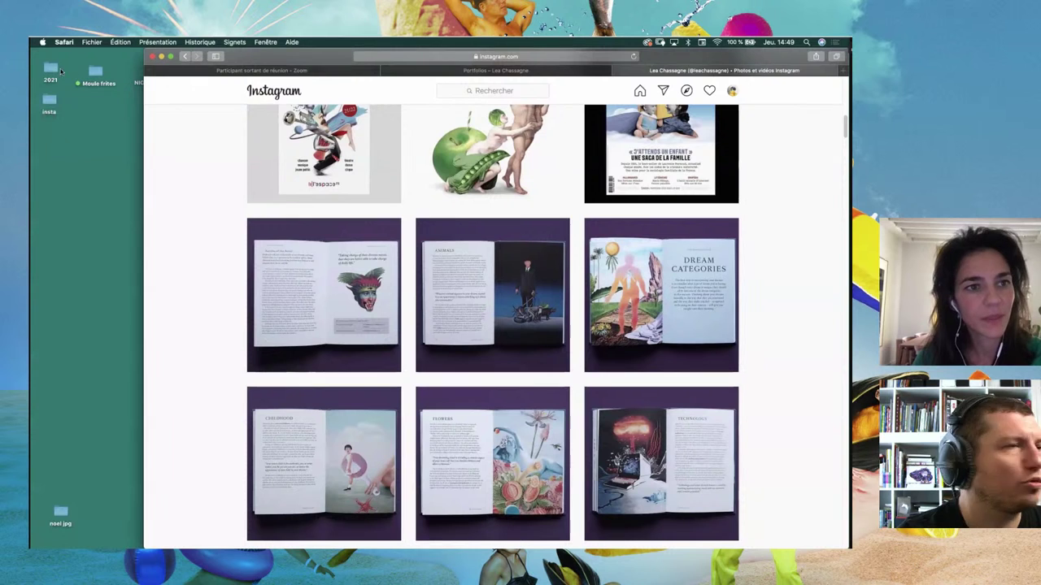
Step: Browse from the desktop 2021 folder through Documents and AGENT into the NIGHT VISION folder
{"action": "double_click", "coordinate": [60, 71]}
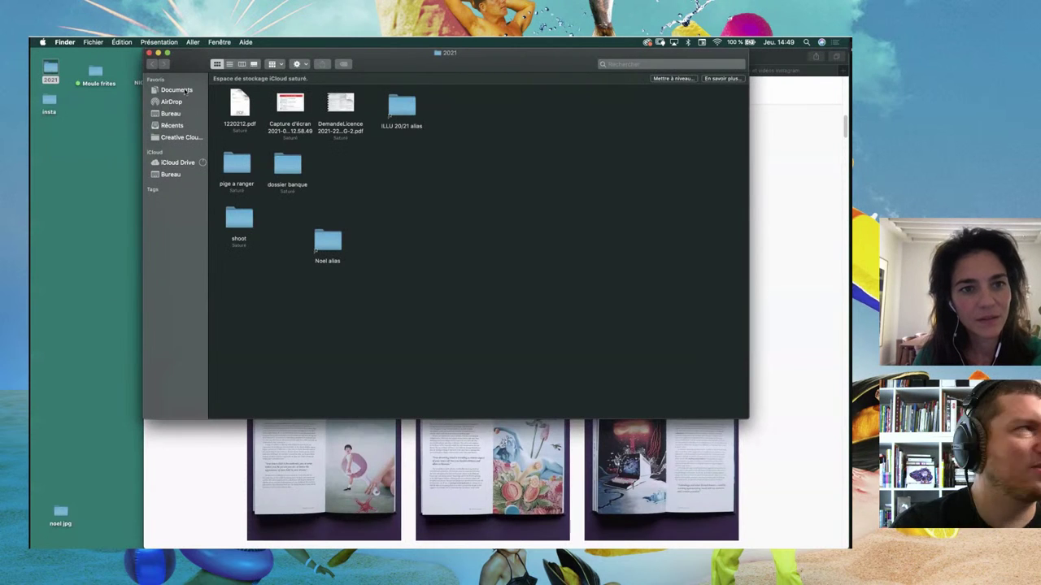
{"action": "left_click", "coordinate": [177, 90]}
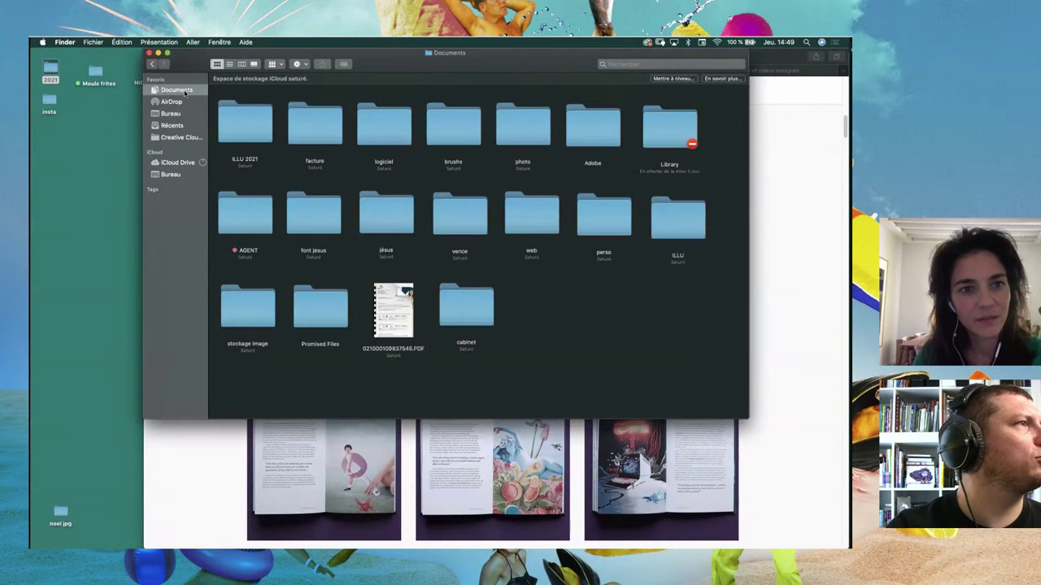
{"action": "double_click", "coordinate": [246, 224]}
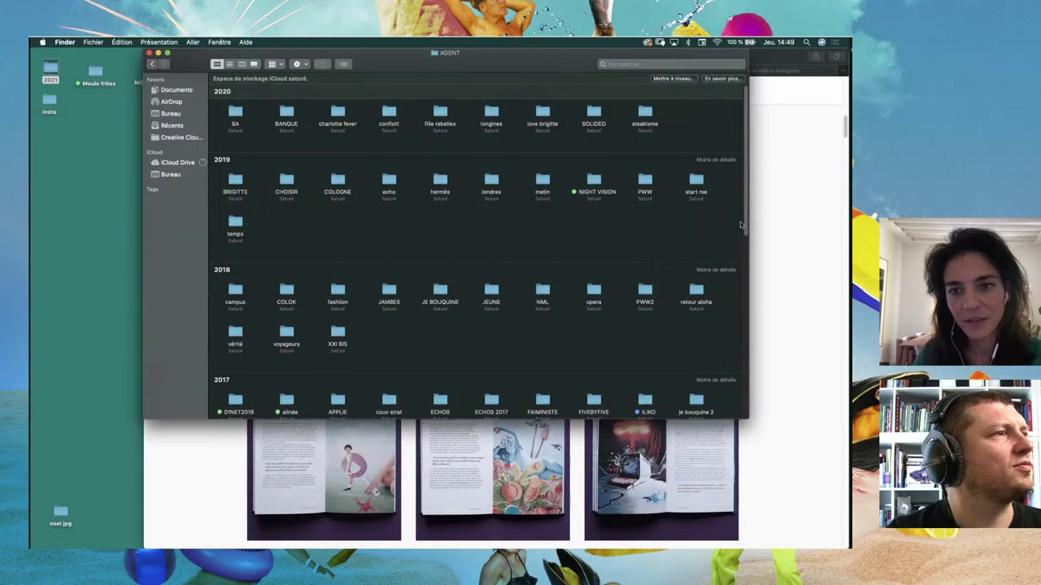
{"action": "double_click", "coordinate": [594, 183]}
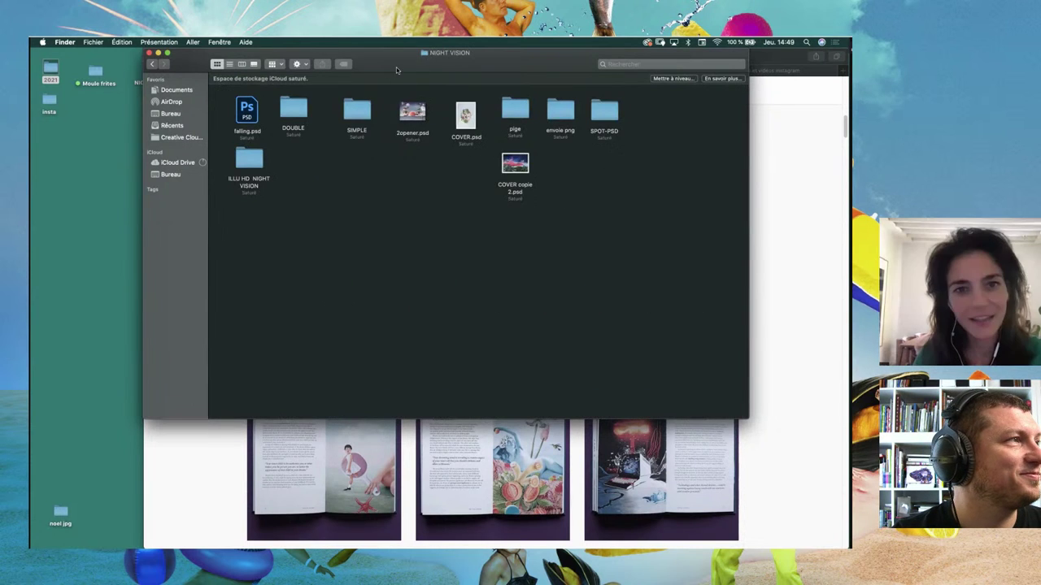
Step: Open the SIMPLE folder and enlarge the Finder window to list its PSD files
{"action": "left_click_drag", "start_coordinate": [488, 54], "coordinate": [374, 54]}
{"action": "left_click", "coordinate": [247, 119]}
{"action": "double_click", "coordinate": [246, 118]}
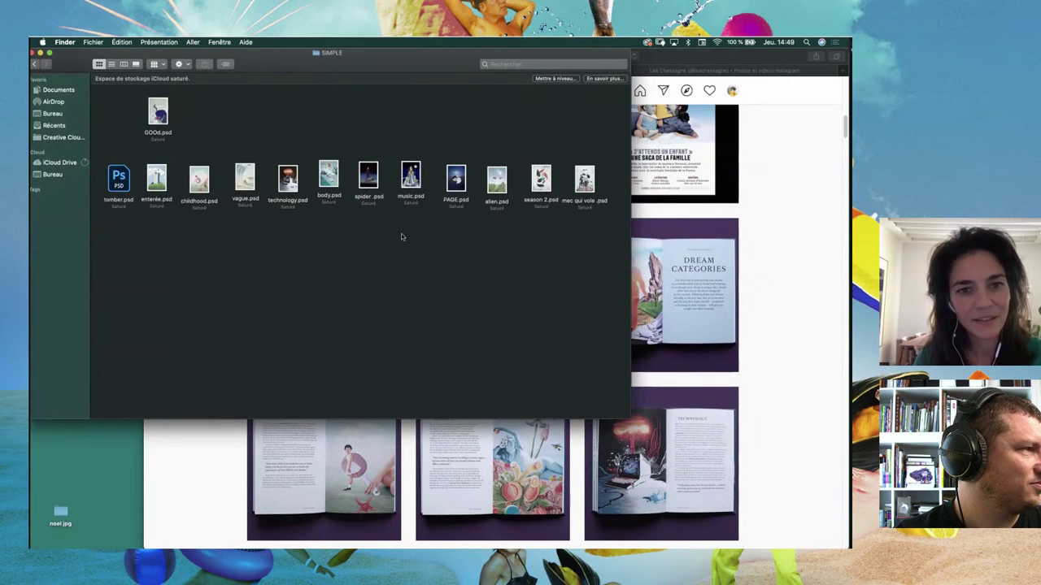
{"action": "mouse_move", "coordinate": [627, 417]}
{"action": "left_mouse_down"}
{"action": "mouse_move", "coordinate": [760, 486]}
{"action": "mouse_move", "coordinate": [800, 526]}
{"action": "left_mouse_up"}
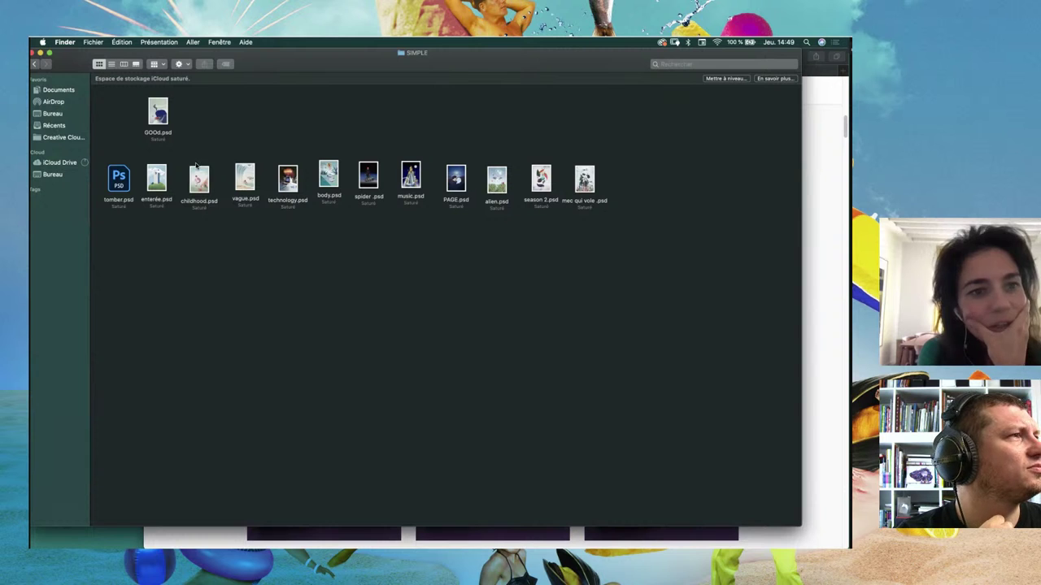
Step: Open body.psd discarding its embedded profile, fit the collage on screen, and expand Groupe 1
{"action": "double_click", "coordinate": [333, 184]}
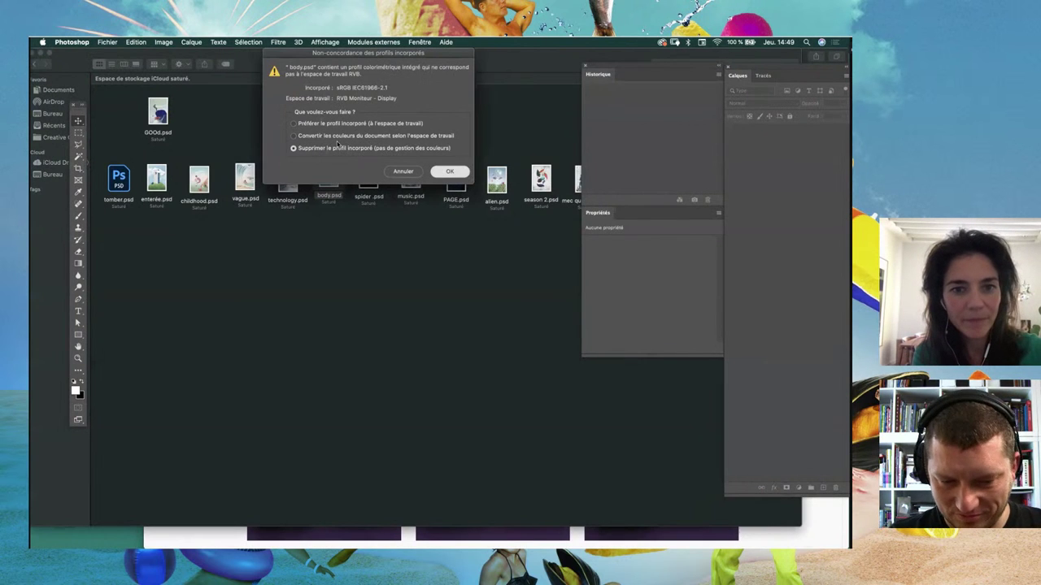
{"action": "key", "text": "Return"}
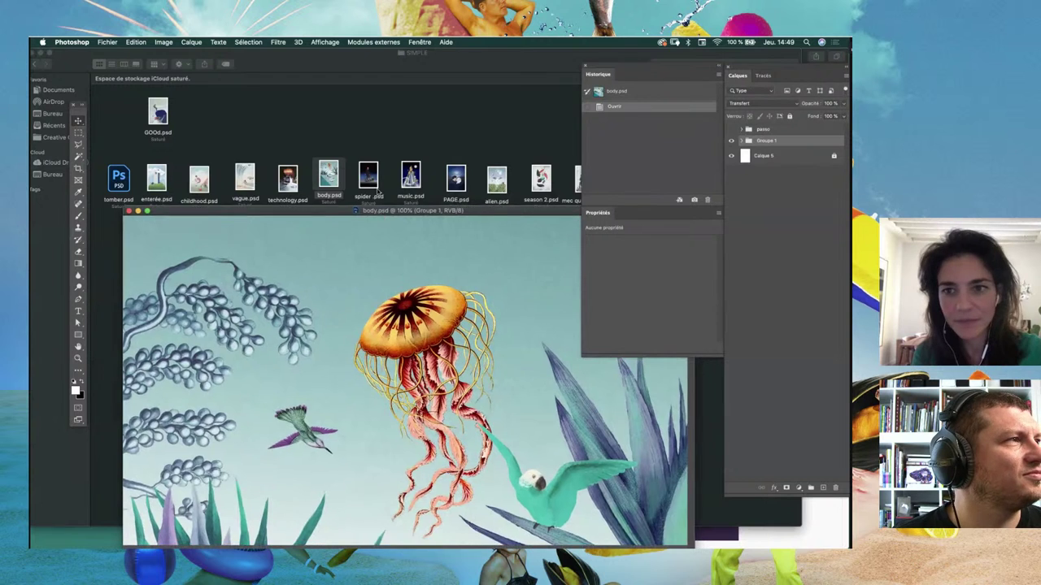
{"action": "key", "text": "super+minus"}
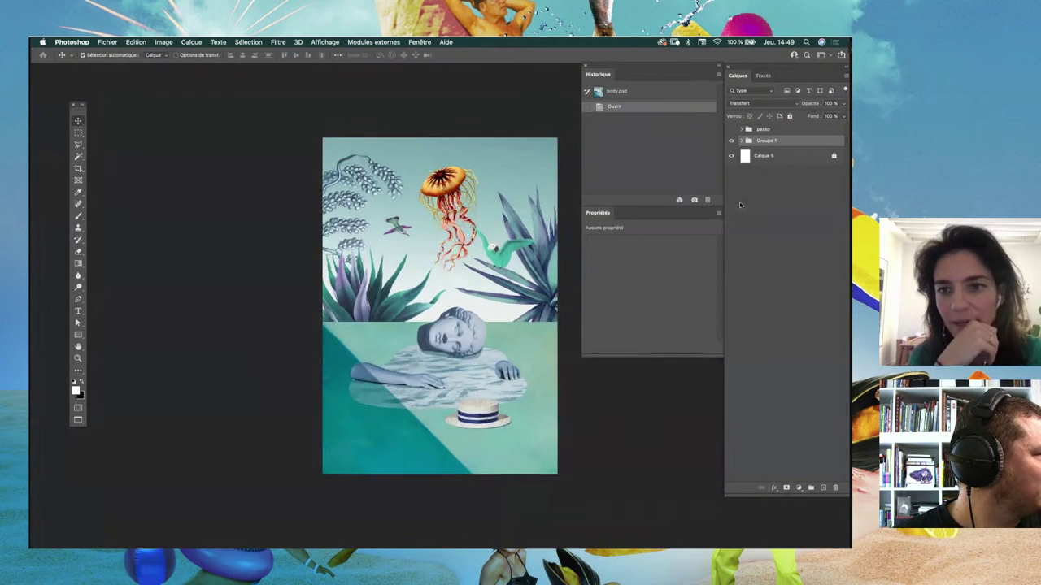
{"action": "left_click", "coordinate": [741, 142]}
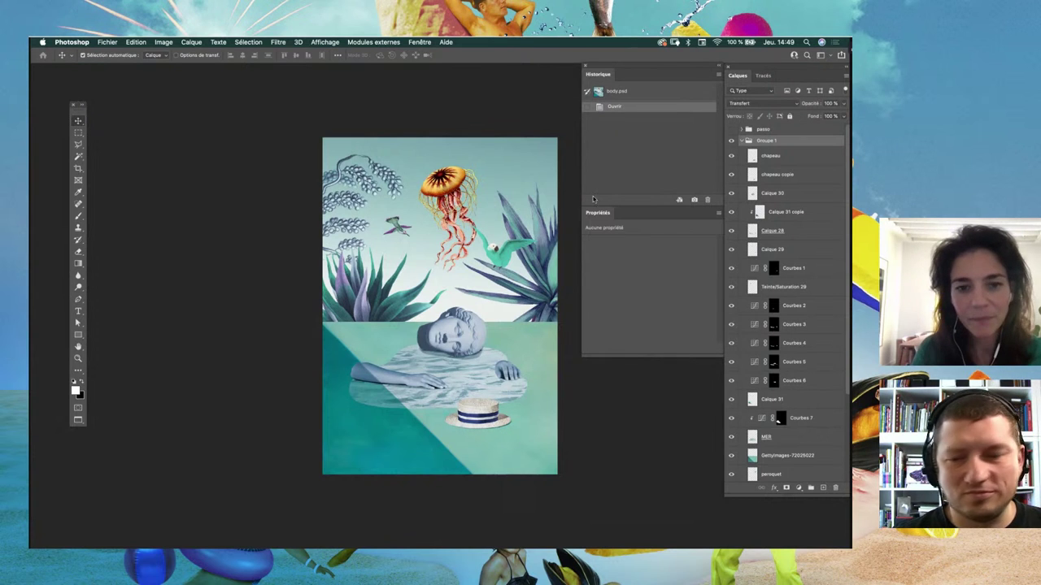
Step: Place the floating Tools beside the canvas and review Groupe 1's layers: chapeau, Calque 30, Courbes 1–7
{"action": "left_click_drag", "start_coordinate": [78, 105], "coordinate": [259, 169]}
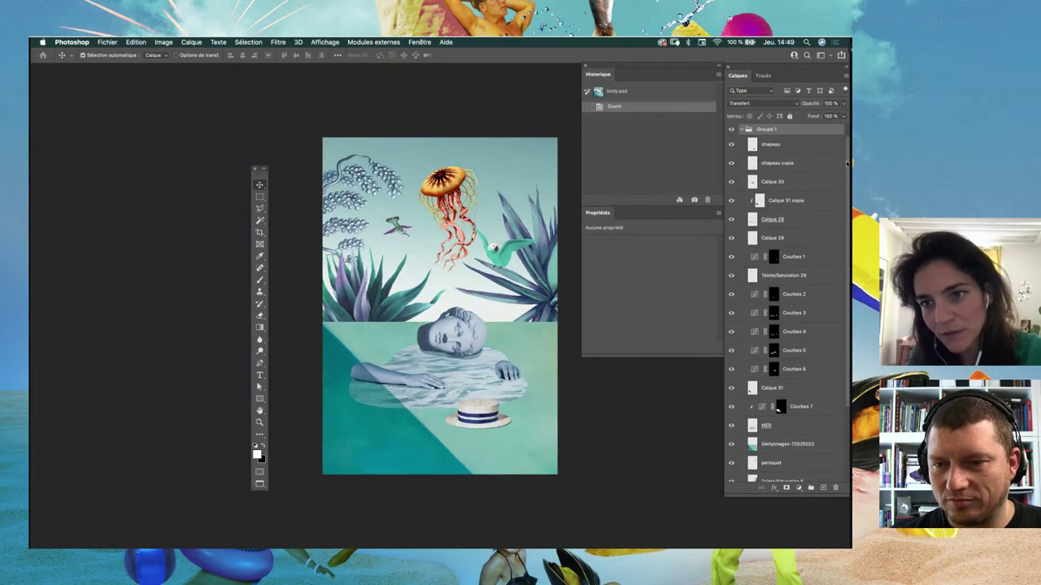
{"action": "scroll", "coordinate": [843, 244], "scroll_direction": "down", "scroll_amount": 5}
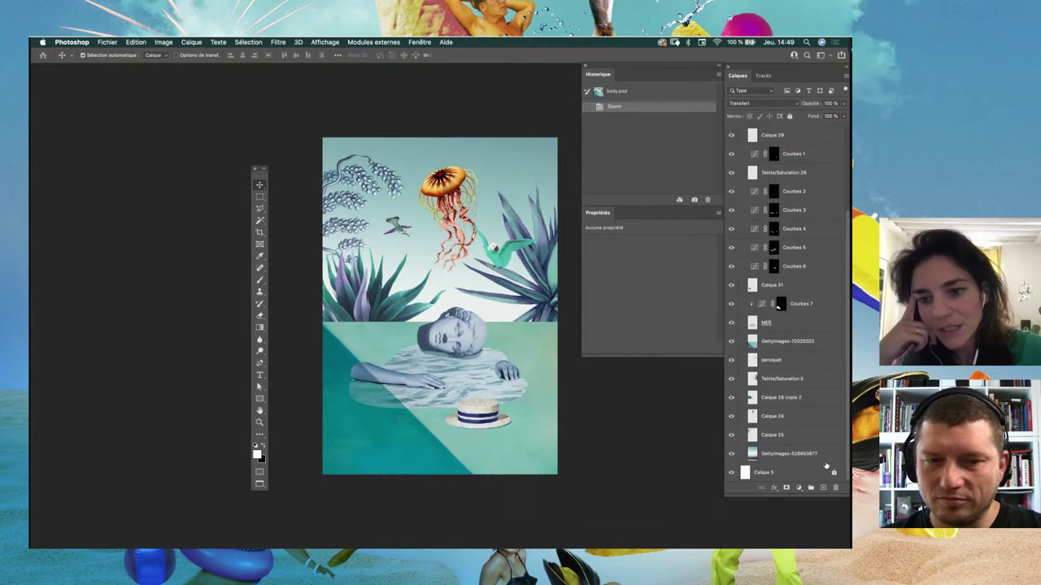
{"action": "scroll", "coordinate": [839, 309], "scroll_direction": "up", "scroll_amount": 2}
{"action": "scroll", "coordinate": [838, 309], "scroll_direction": "up", "scroll_amount": 4}
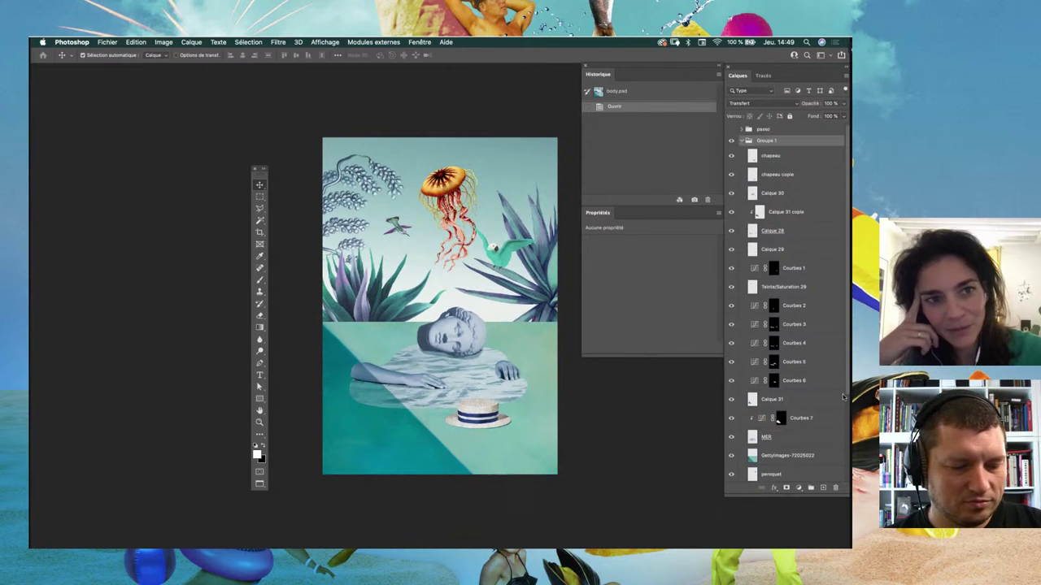
{"action": "scroll", "coordinate": [843, 396], "scroll_direction": "down", "scroll_amount": 5}
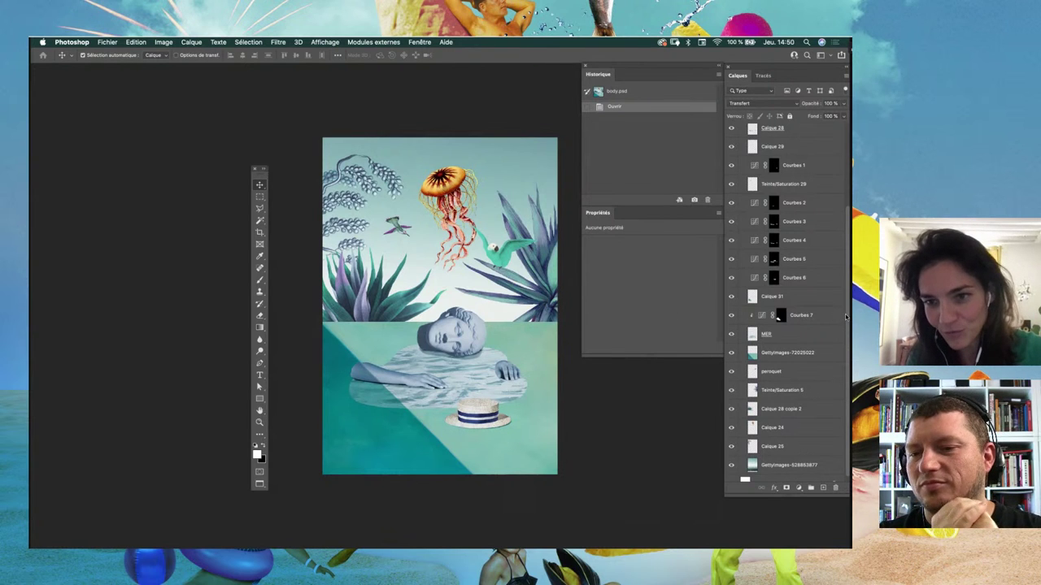
{"action": "scroll", "coordinate": [829, 316], "scroll_direction": "up", "scroll_amount": 3}
{"action": "scroll", "coordinate": [813, 313], "scroll_direction": "up", "scroll_amount": 2}
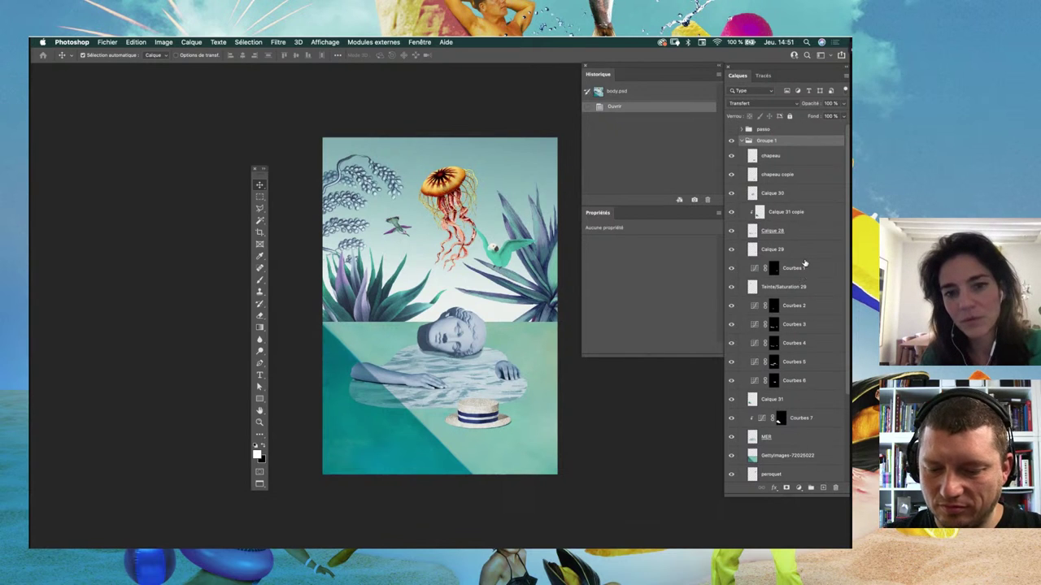
{"action": "key", "text": "alt+comma"}
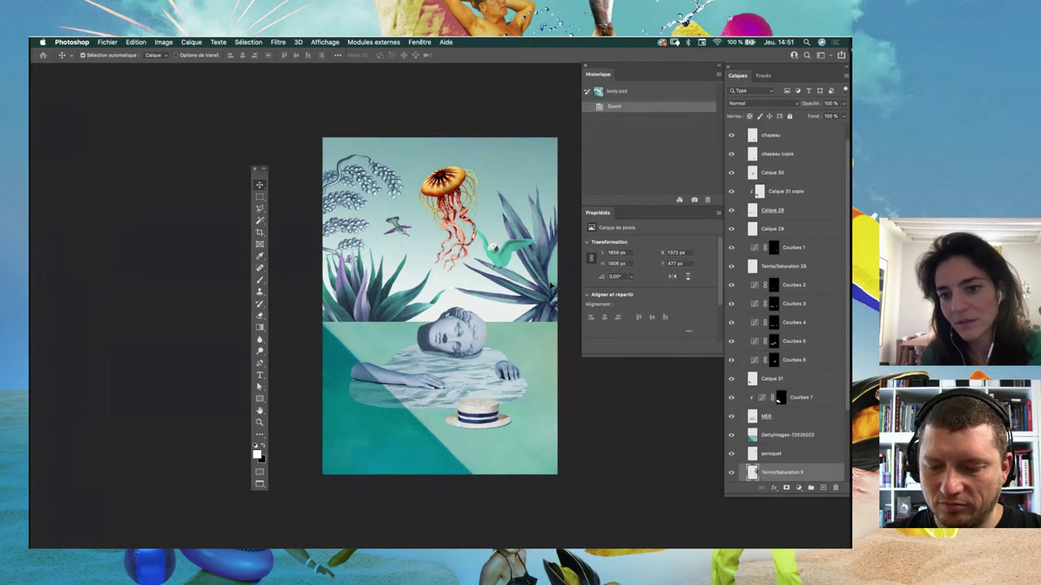
{"action": "left_click_drag", "start_coordinate": [536, 268], "coordinate": [533, 263]}
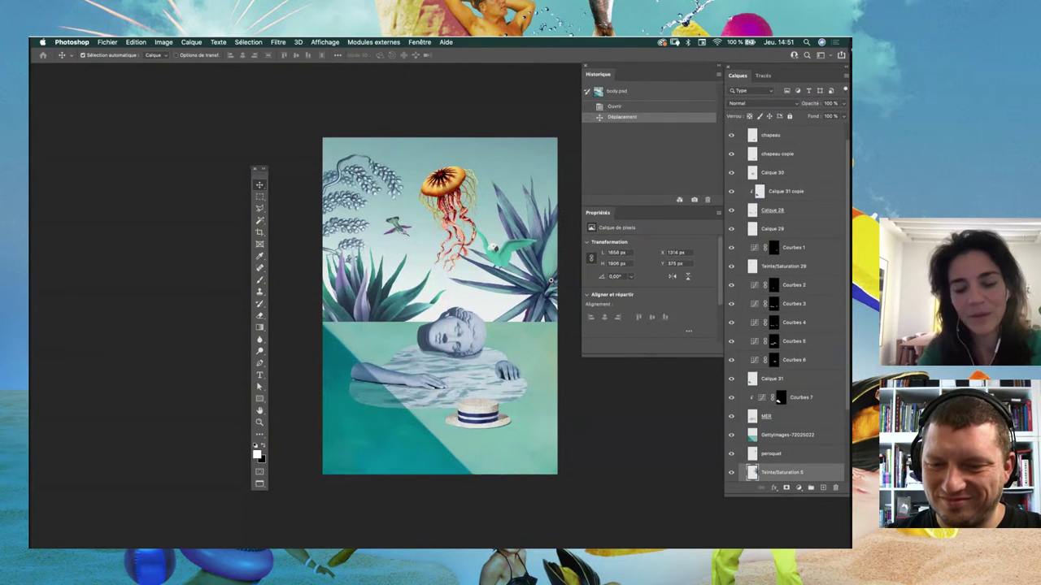
{"action": "key", "text": "z"}
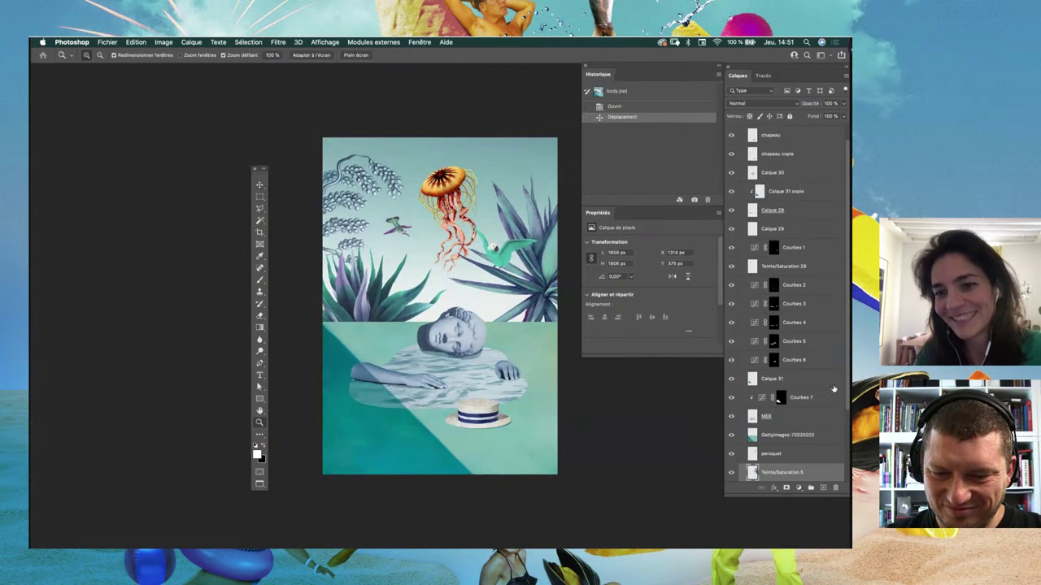
{"action": "scroll", "coordinate": [842, 402], "scroll_direction": "up", "scroll_amount": 1}
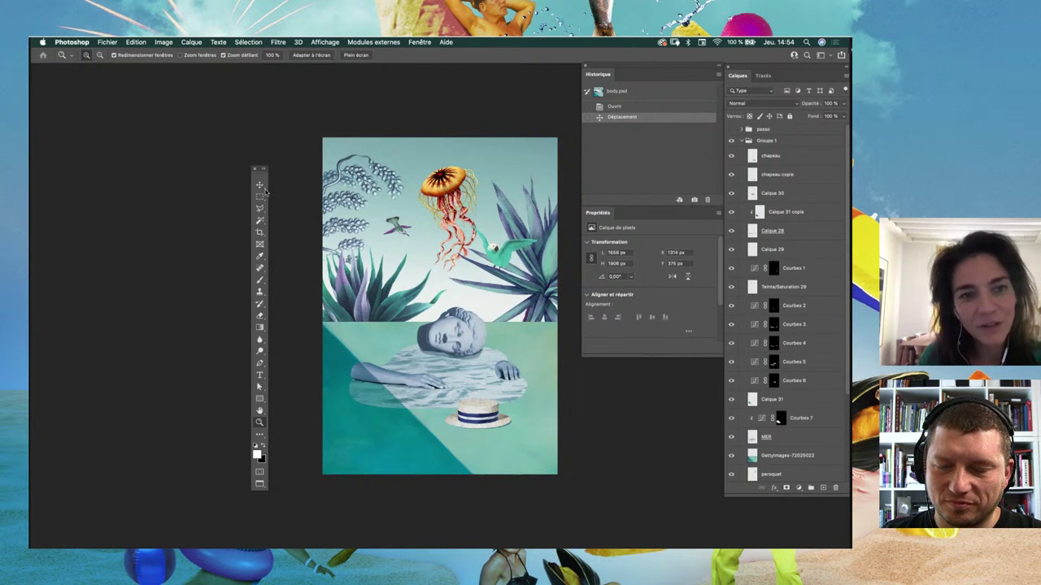
Step: Switch to the Move tool with V and select the MER sea layer
{"action": "key", "text": "v"}
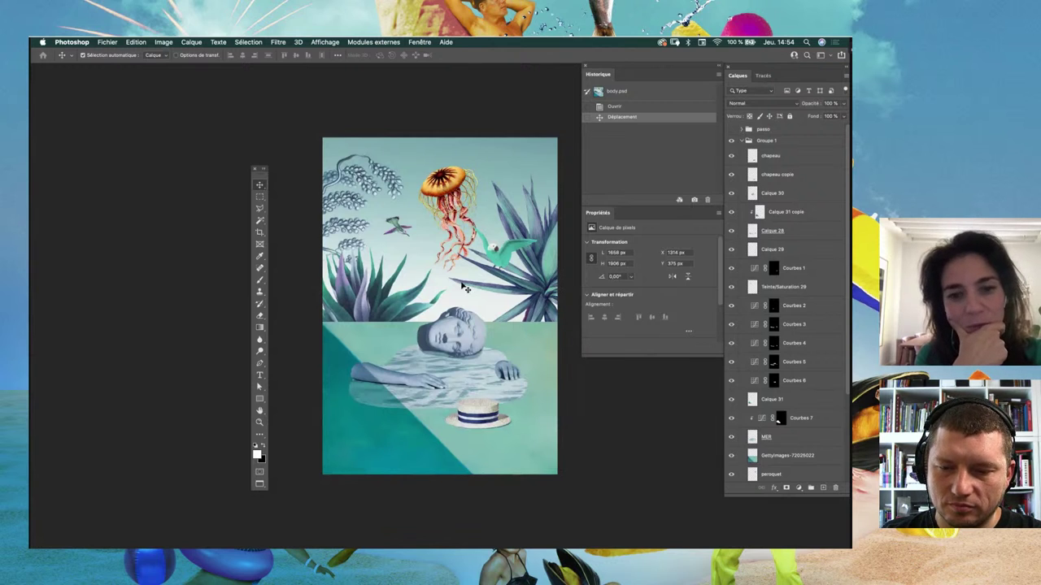
{"action": "left_click", "coordinate": [479, 374]}
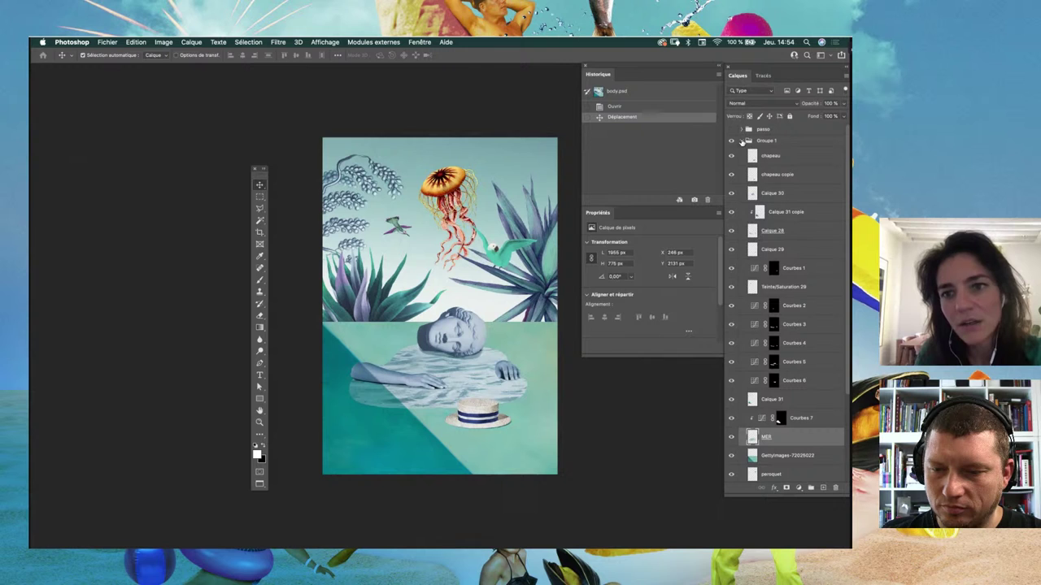
Step: Duplicate the collapsed Groupe 1, hide the original, and merge the copy into one layer
{"action": "left_click", "coordinate": [745, 141]}
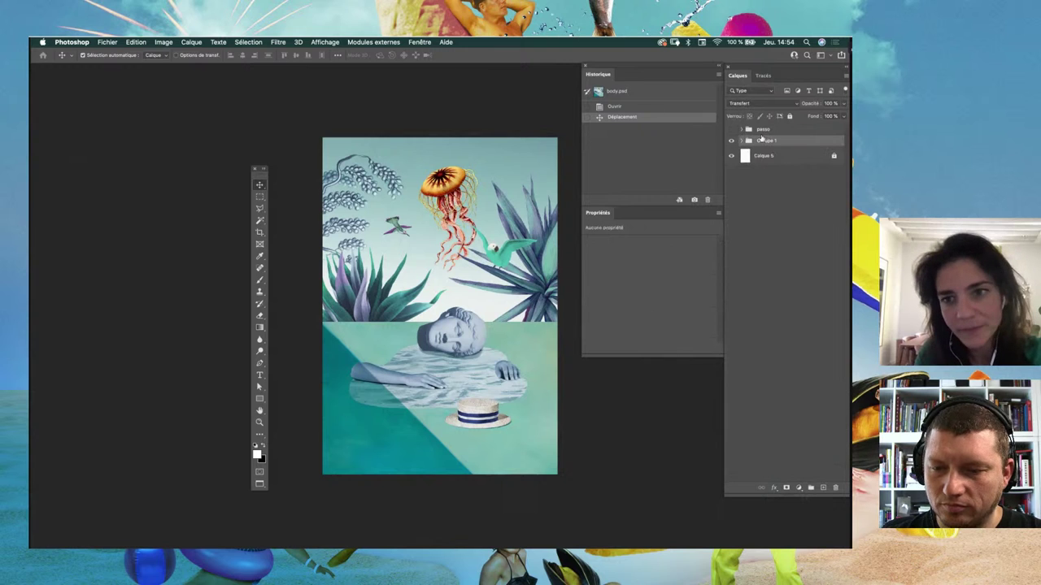
{"action": "left_click_drag", "start_coordinate": [763, 140], "coordinate": [756, 146]}
{"action": "left_click", "coordinate": [731, 160]}
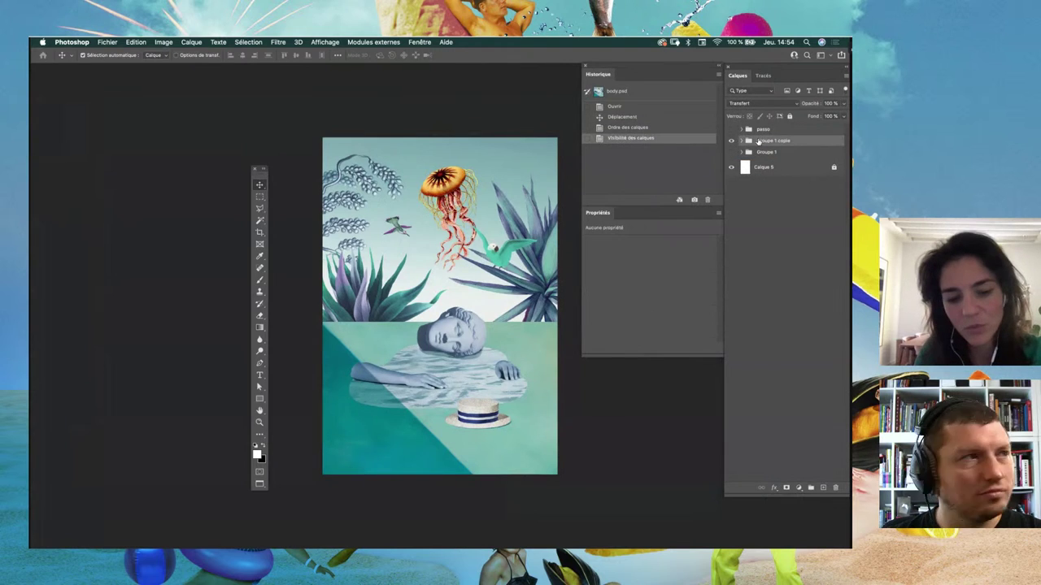
{"action": "key", "text": "super+e"}
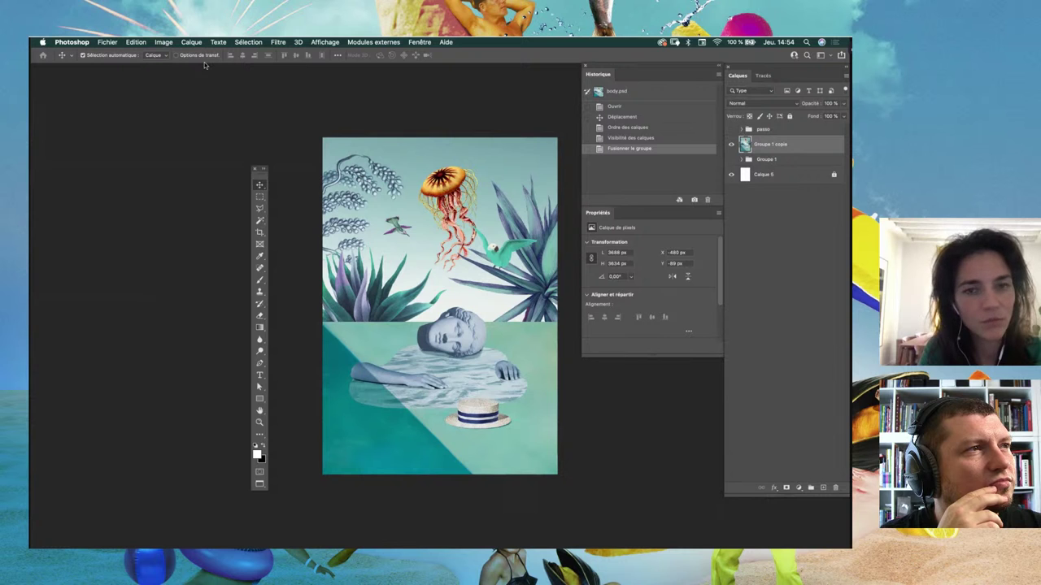
Step: Leave full-screen view, minimize the Instagram browser, and bring Photoshop back to the front
{"action": "key", "text": "f"}
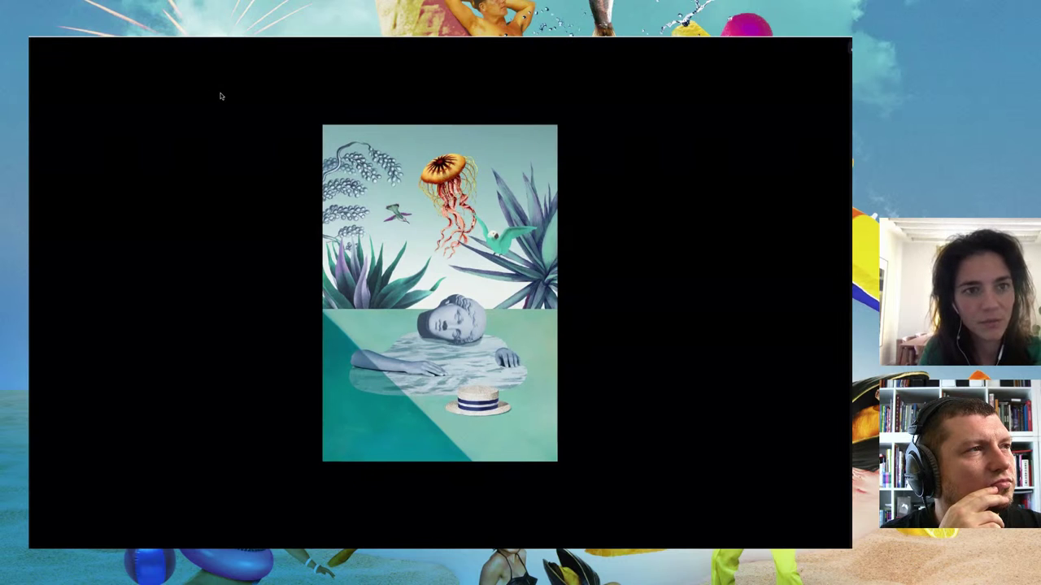
{"action": "key", "text": "f"}
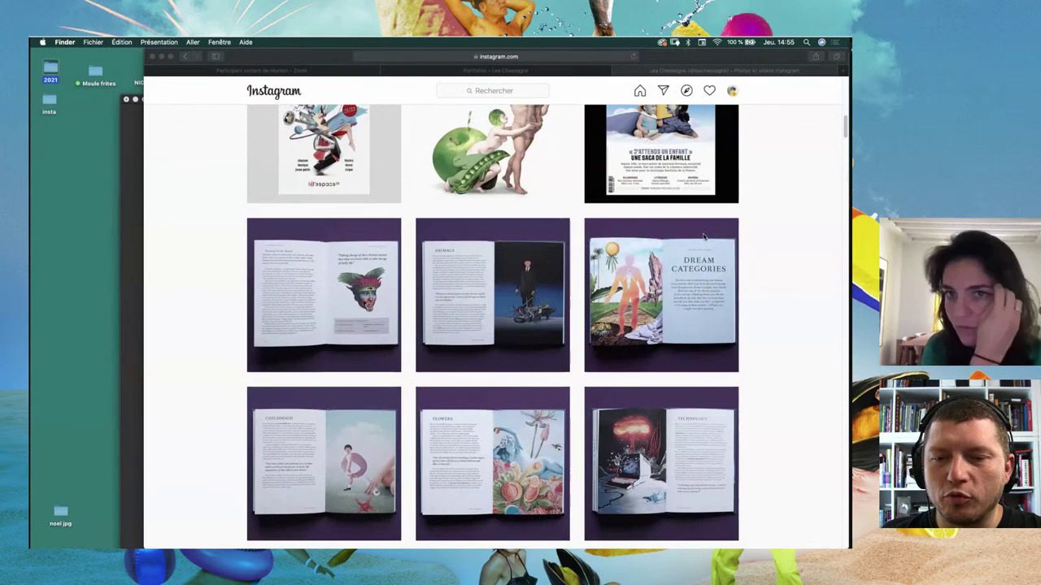
{"action": "key", "text": "super+m"}
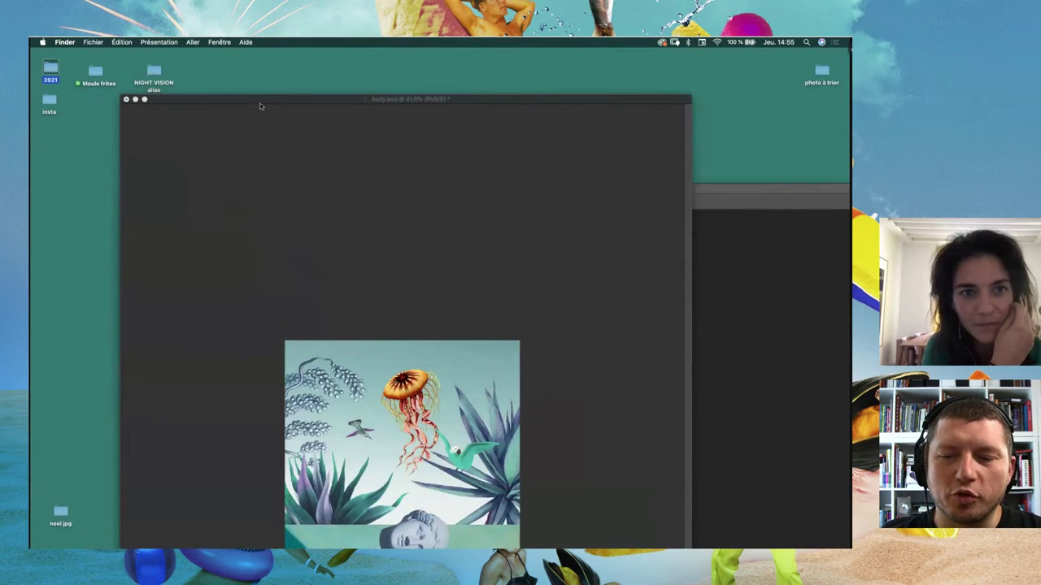
{"action": "left_click", "coordinate": [260, 106]}
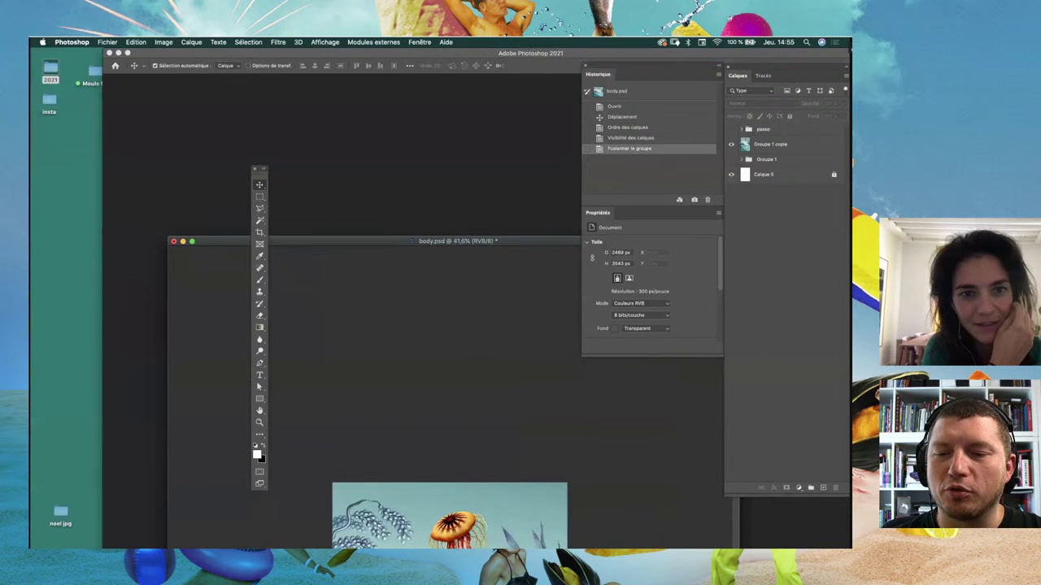
Step: Dock the body.psd document as a tab in the main Photoshop window
{"action": "double_click", "coordinate": [346, 239]}
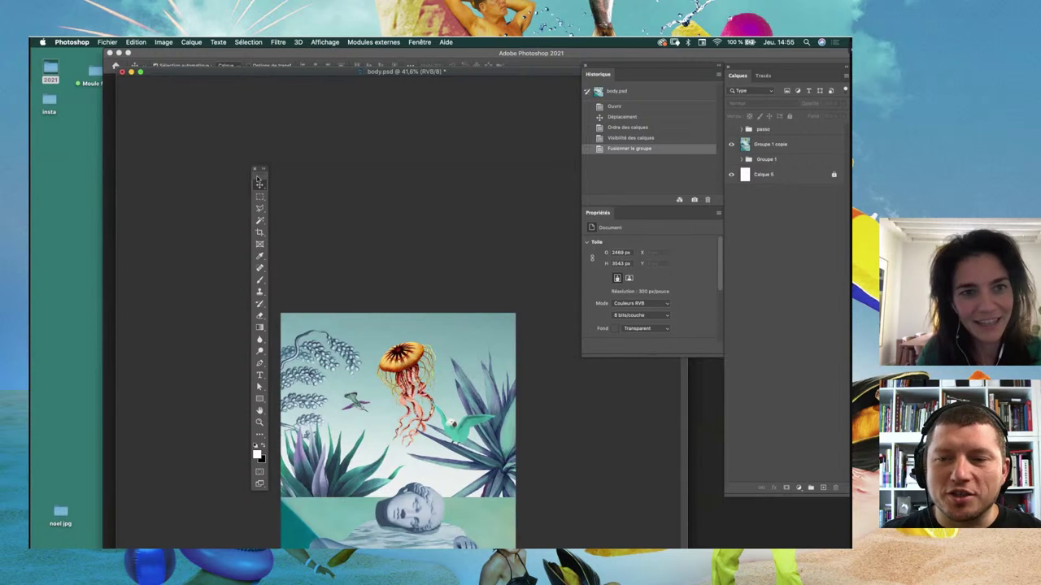
{"action": "left_click_drag", "start_coordinate": [258, 179], "coordinate": [232, 130]}
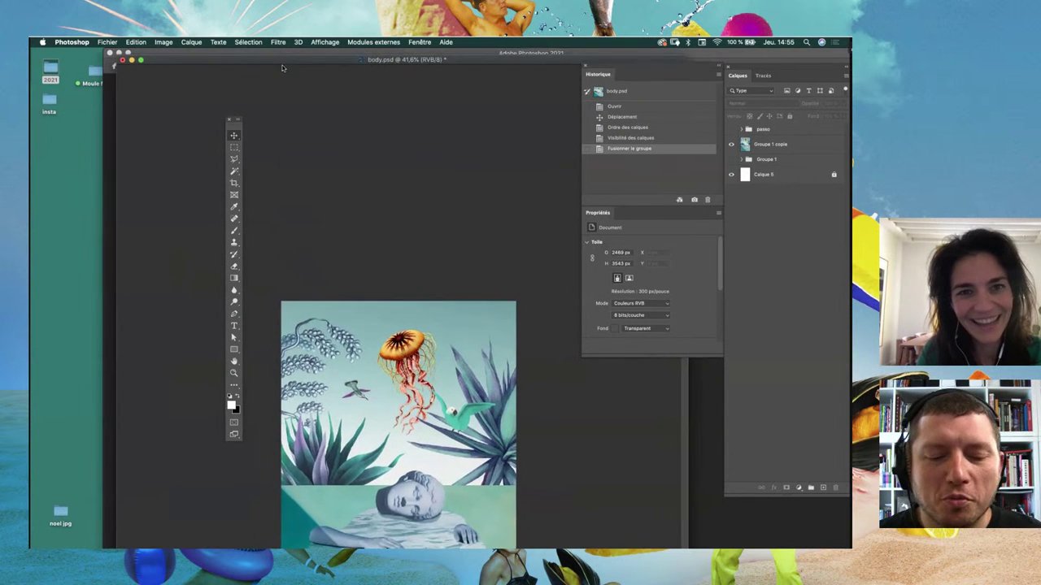
{"action": "left_click_drag", "start_coordinate": [282, 68], "coordinate": [284, 74]}
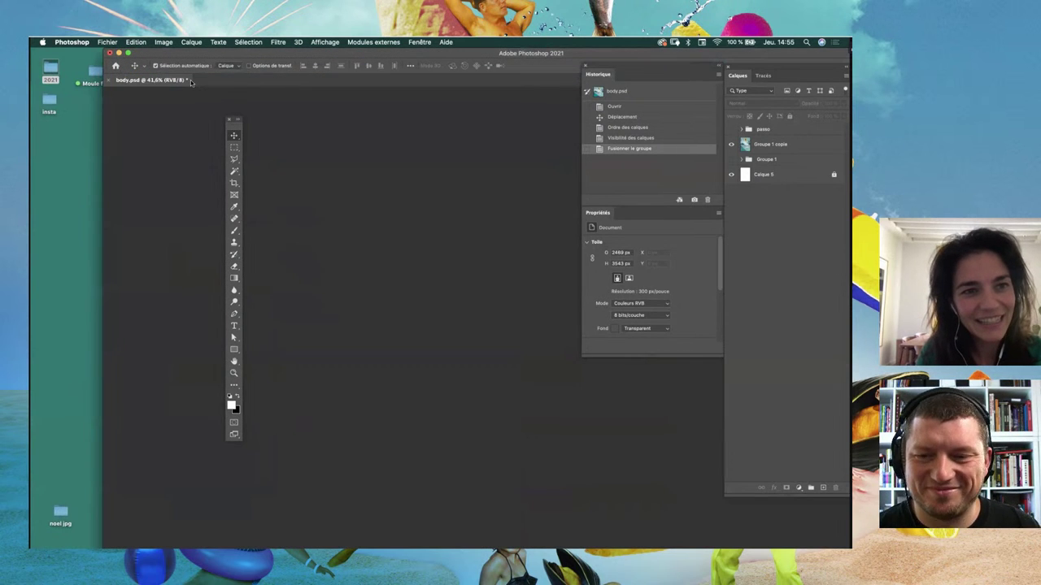
Step: Add 4% monochromatic uniform noise (Ajout de bruit) to the merged Groupe 1 copie layer
{"action": "mouse_move", "coordinate": [182, 82]}
{"action": "left_mouse_down"}
{"action": "mouse_move", "coordinate": [195, 95]}
{"action": "mouse_move", "coordinate": [193, 82]}
{"action": "left_mouse_up"}
{"action": "left_click", "coordinate": [278, 42]}
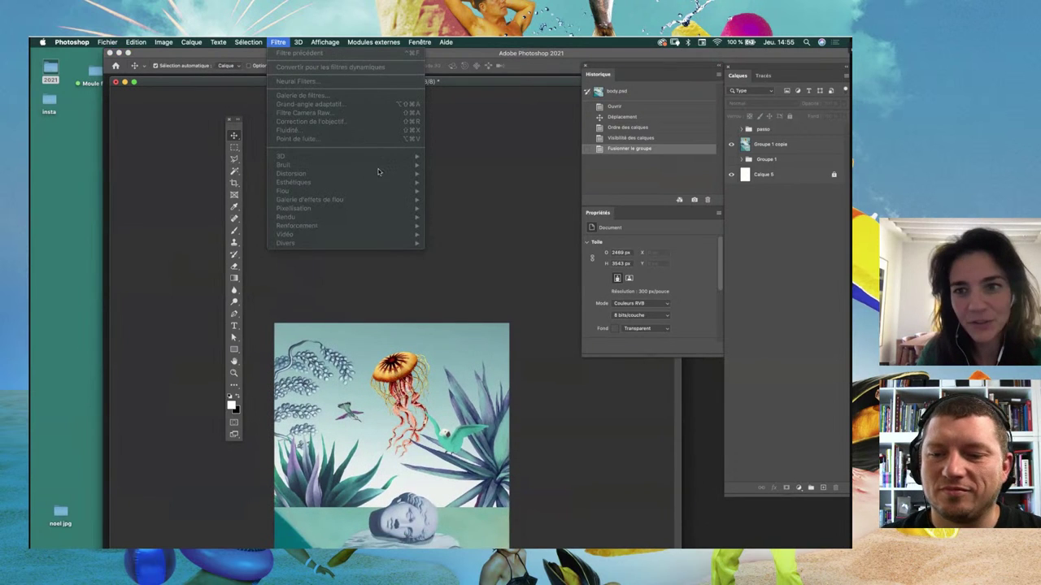
{"action": "left_click", "coordinate": [770, 144]}
{"action": "left_click", "coordinate": [278, 41]}
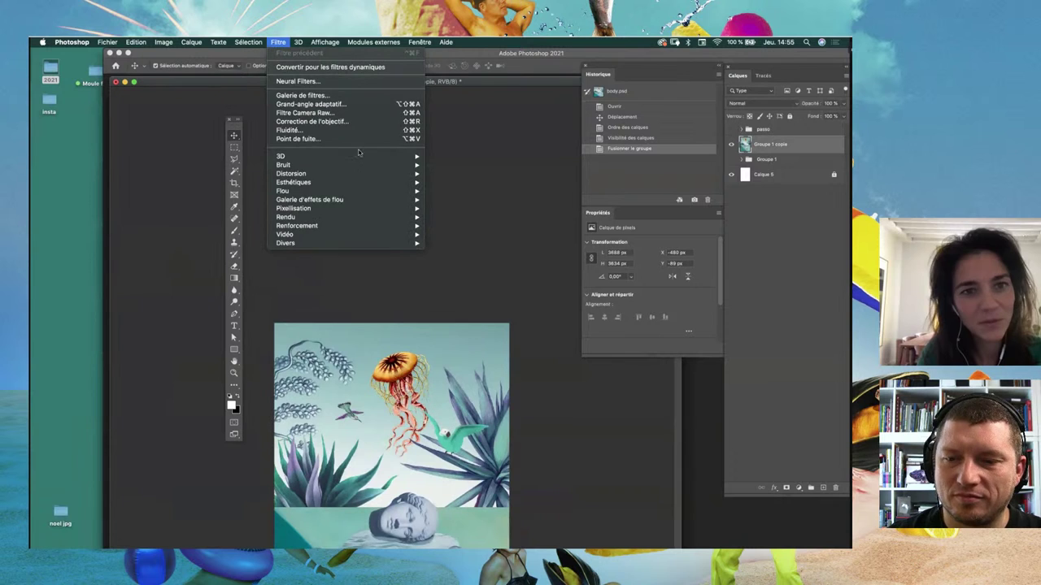
{"action": "mouse_move", "coordinate": [283, 165]}
{"action": "left_click", "coordinate": [460, 165]}
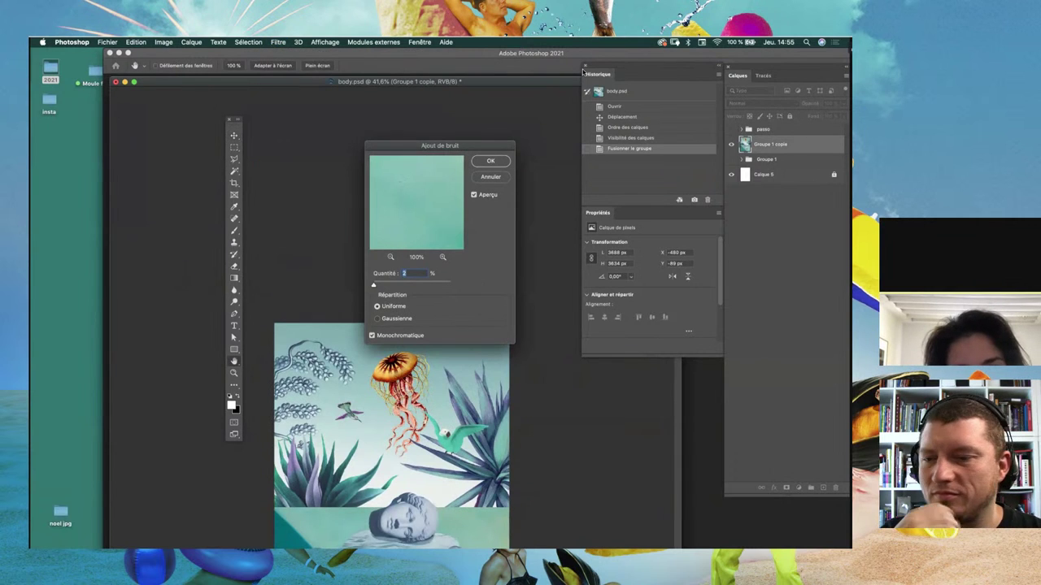
{"action": "type", "text": "4"}
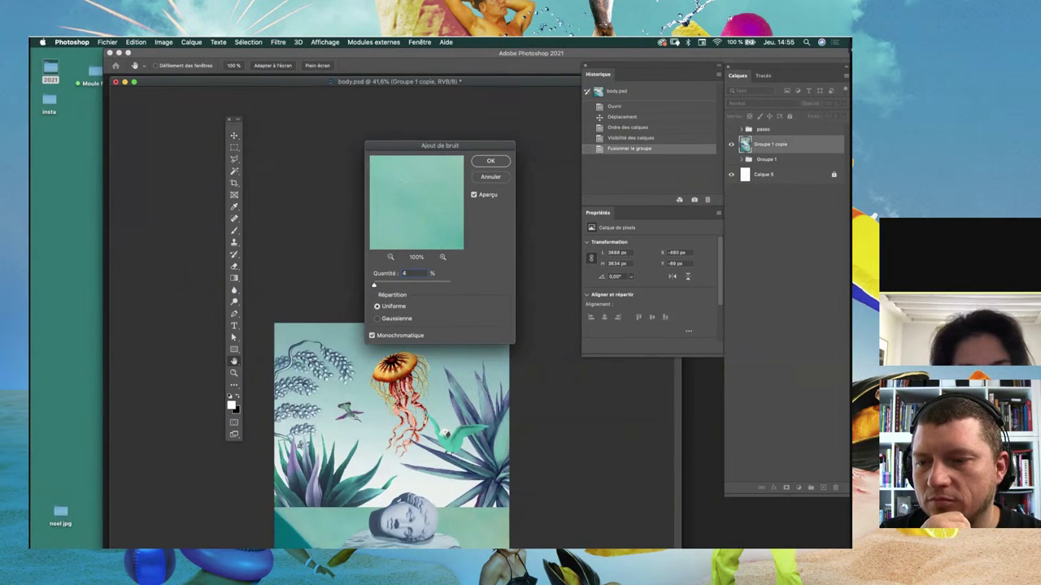
{"action": "key", "text": "Return"}
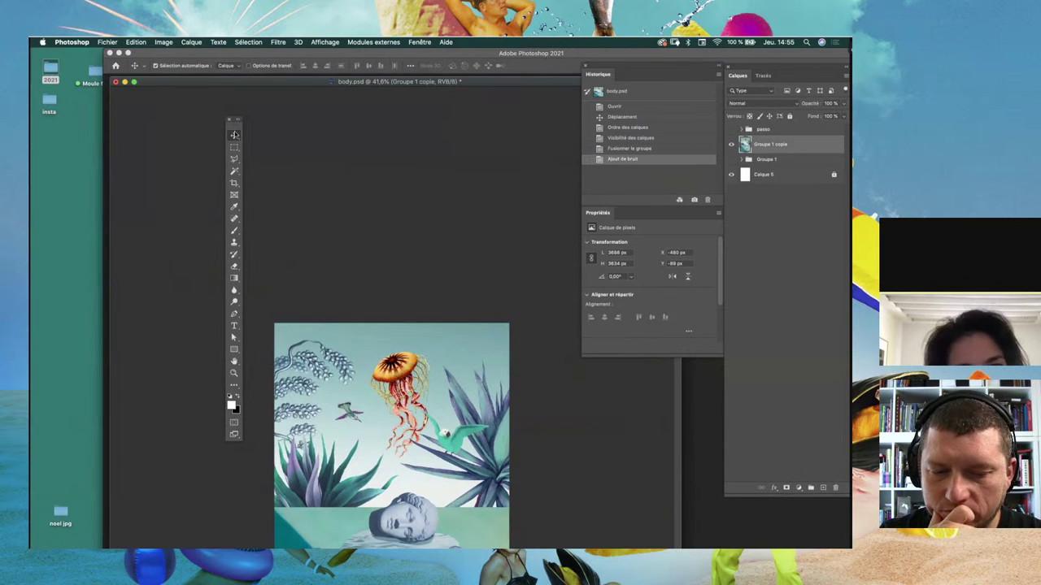
Step: Duplicate the noisy layer, creating Groupe 1 copie 5
{"action": "left_click_drag", "start_coordinate": [528, 87], "coordinate": [534, 89]}
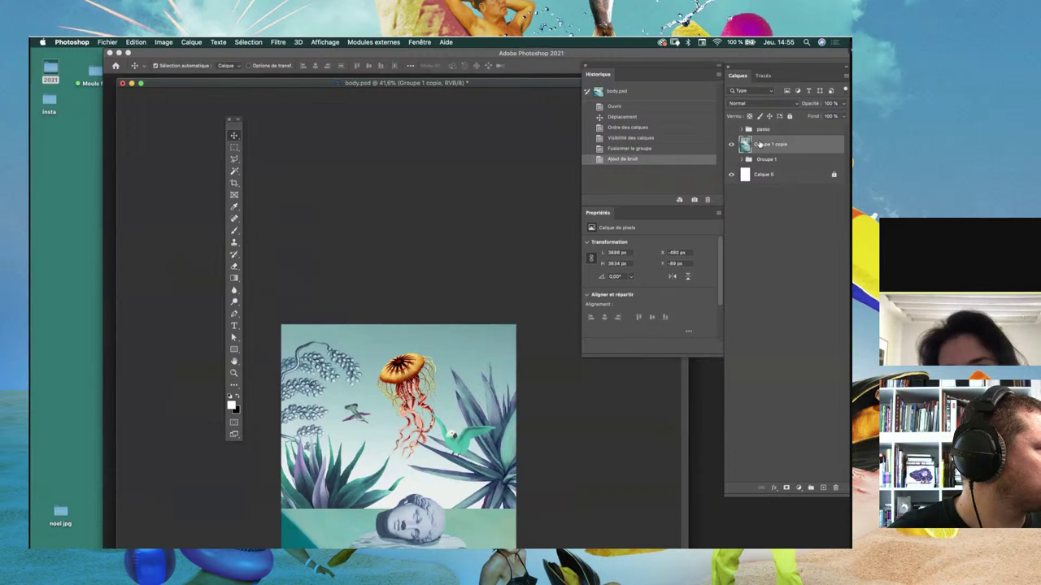
{"action": "left_click_drag", "start_coordinate": [762, 142], "coordinate": [762, 137]}
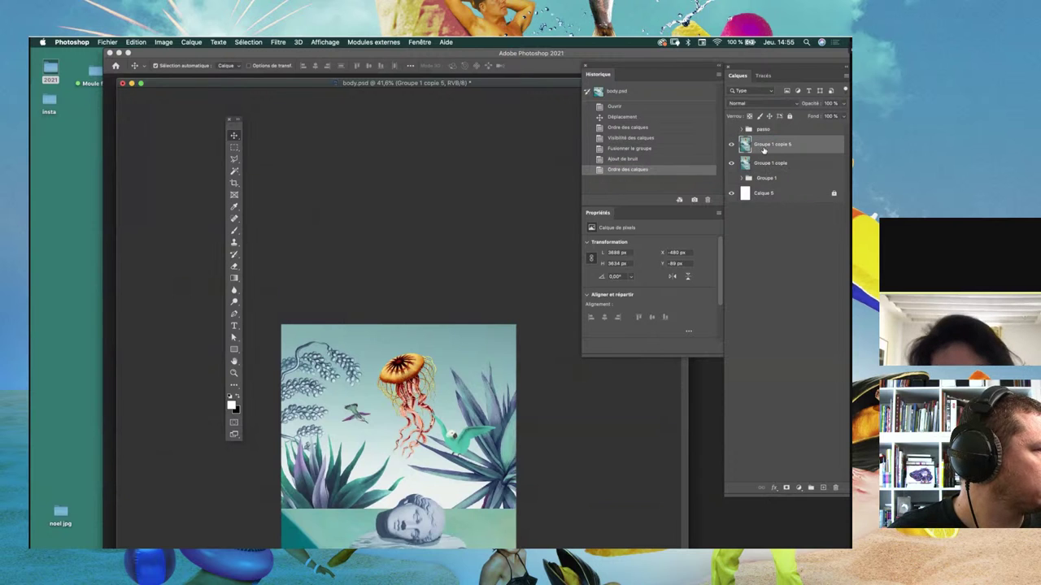
{"action": "left_click", "coordinate": [277, 42]}
{"action": "mouse_move", "coordinate": [286, 243]}
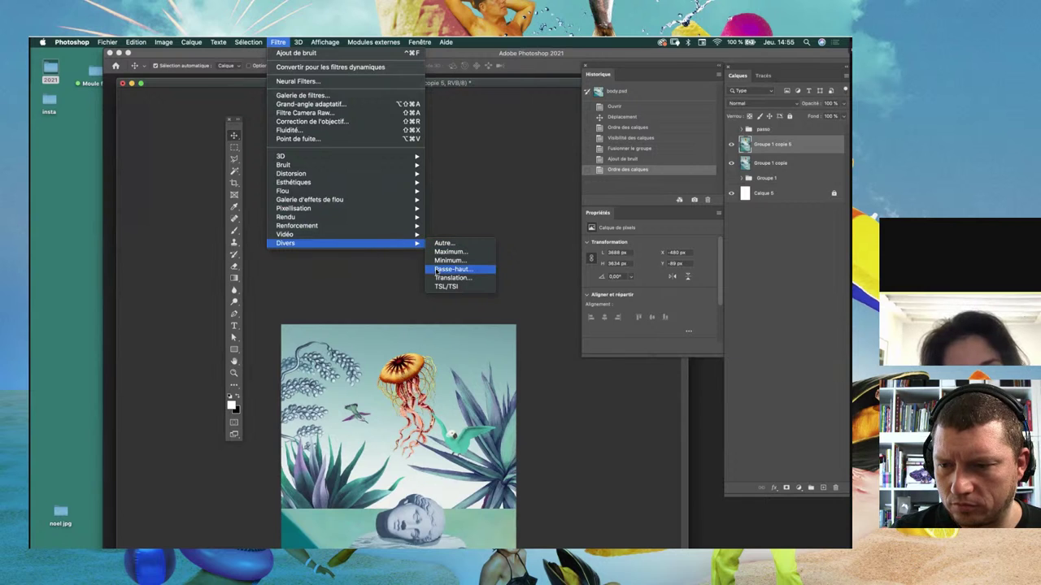
Step: Apply a Passe-haut (High Pass) filter with a 2,1-pixel radius to Groupe 1 copie 5
{"action": "left_click", "coordinate": [437, 272]}
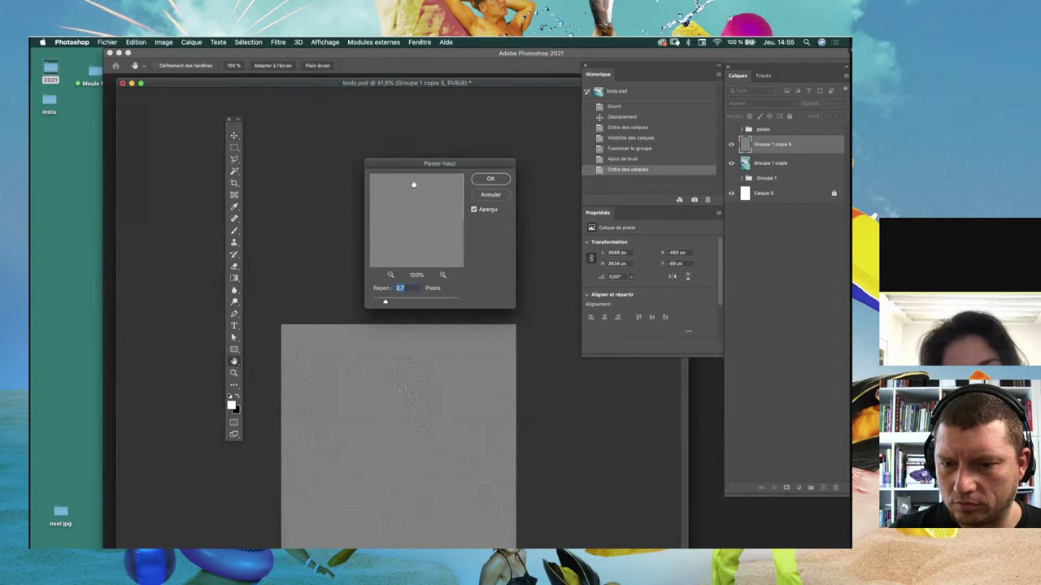
{"action": "left_click_drag", "start_coordinate": [404, 168], "coordinate": [395, 131]}
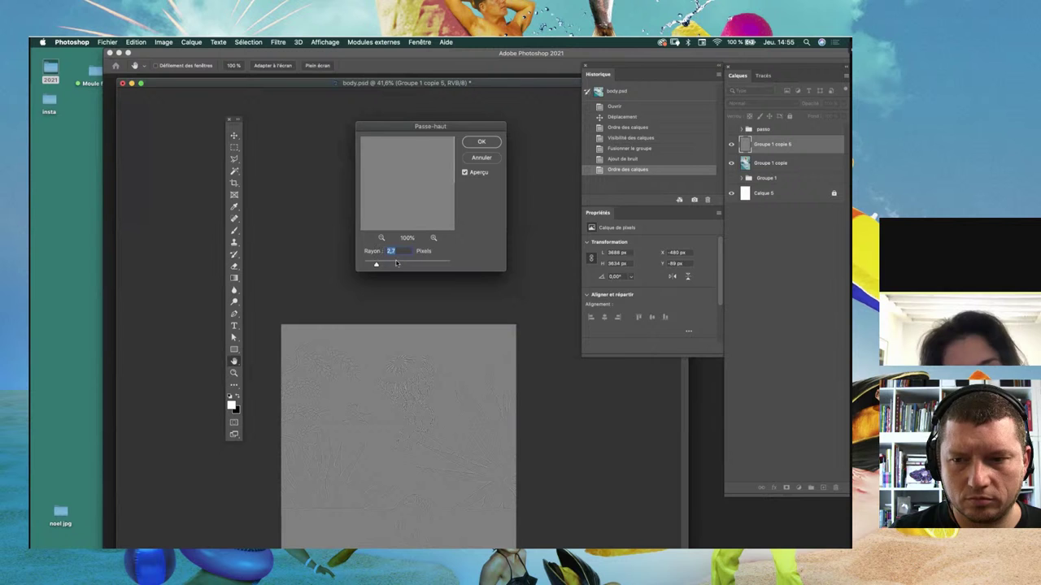
{"action": "left_click_drag", "start_coordinate": [397, 262], "coordinate": [419, 271]}
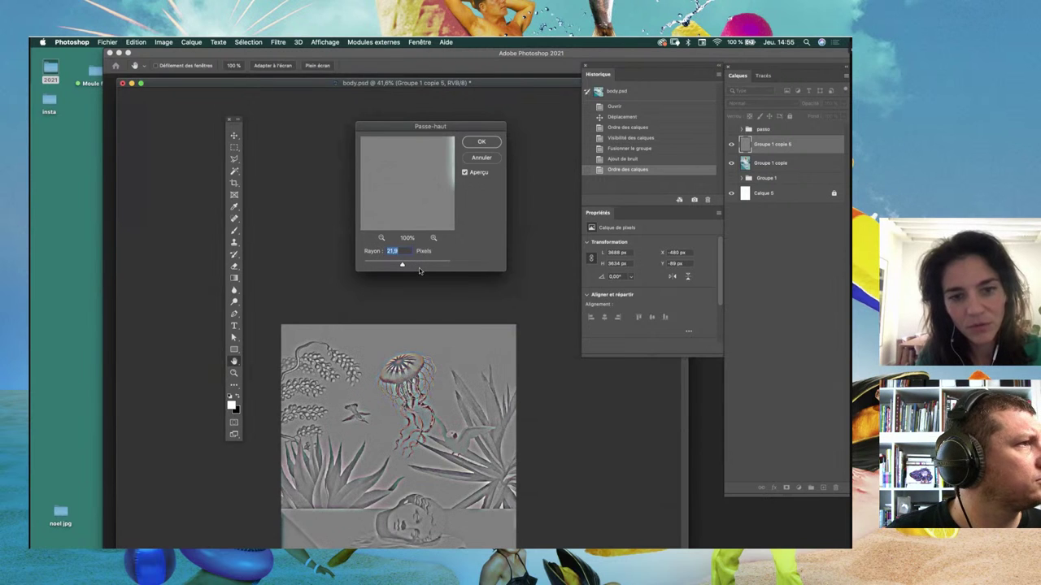
{"action": "left_click", "coordinate": [373, 264]}
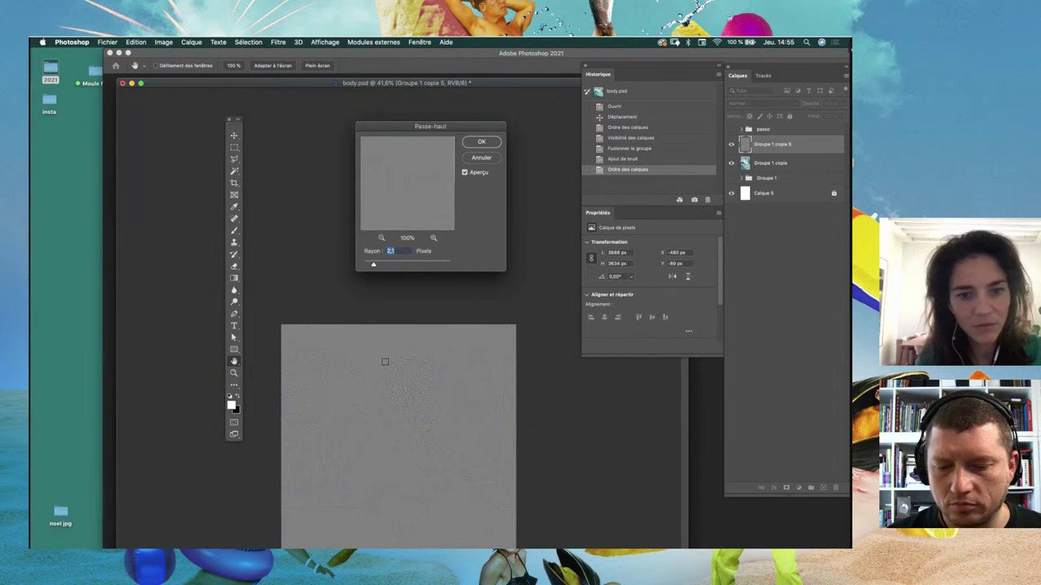
{"action": "key", "text": "Return"}
Step: Set Groupe 1 copie 5 to Incrustation blend mode, then zoom out and enlarge the document window
{"action": "left_click", "coordinate": [748, 103]}
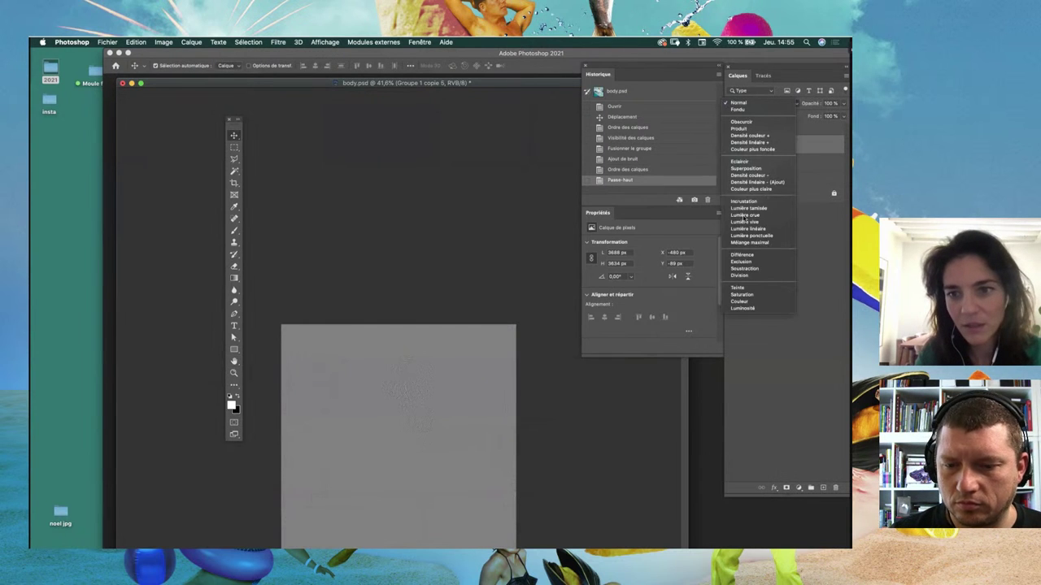
{"action": "left_click", "coordinate": [744, 201]}
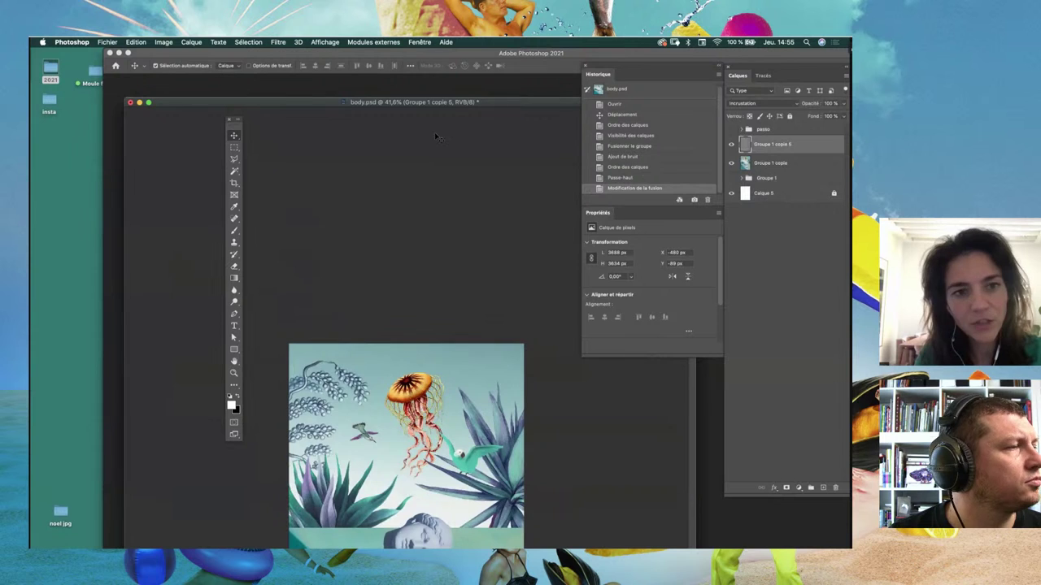
{"action": "key", "text": "super+minus"}
{"action": "left_click_drag", "start_coordinate": [300, 104], "coordinate": [466, 86]}
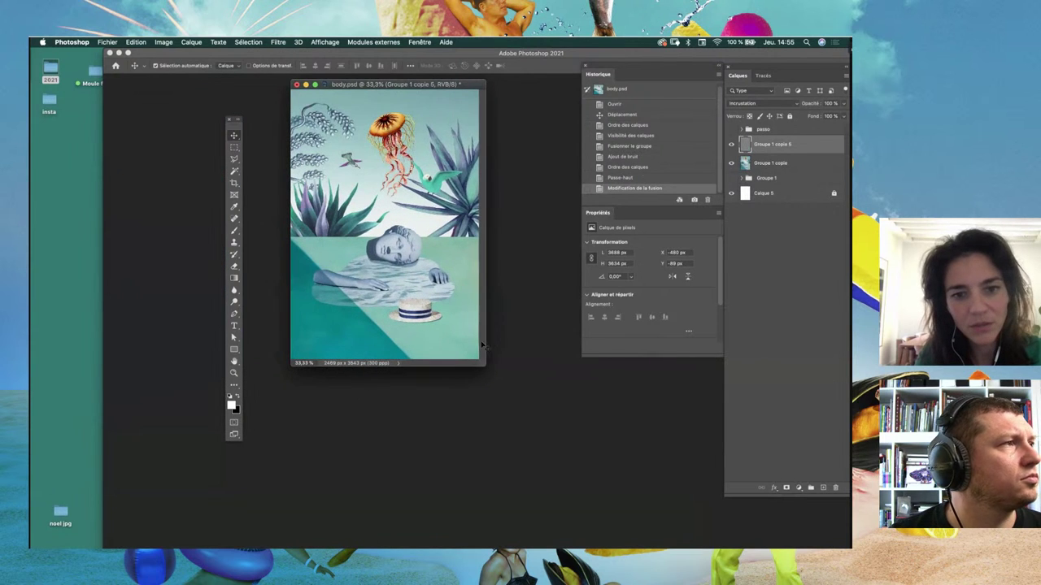
{"action": "left_click_drag", "start_coordinate": [485, 364], "coordinate": [529, 430]}
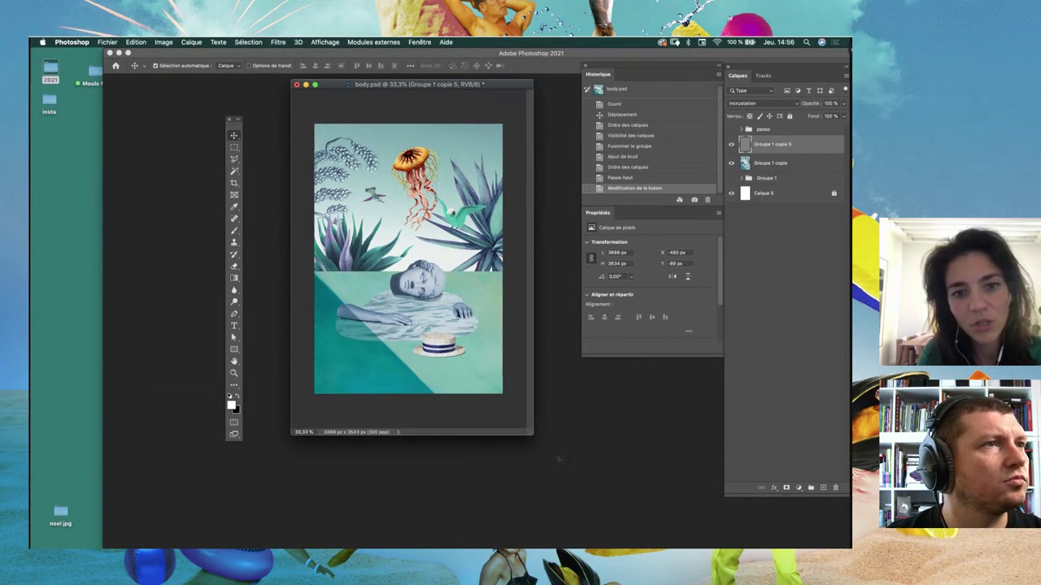
{"action": "left_click_drag", "start_coordinate": [530, 425], "coordinate": [582, 483]}
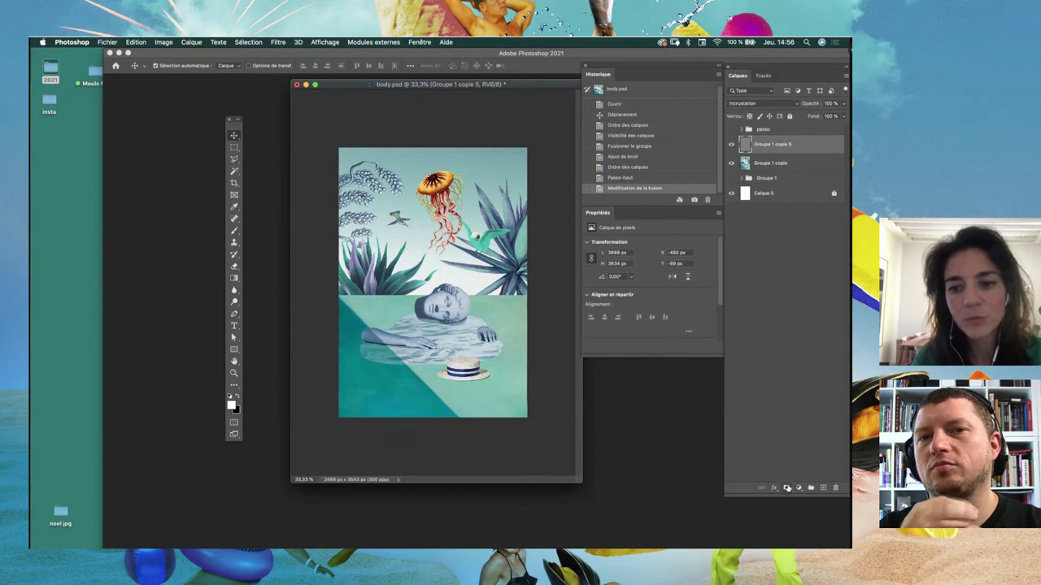
Step: Add a white layer mask to Groupe 1 copie 5, then shift the workspace aside to reveal the desktop
{"action": "left_click", "coordinate": [786, 488]}
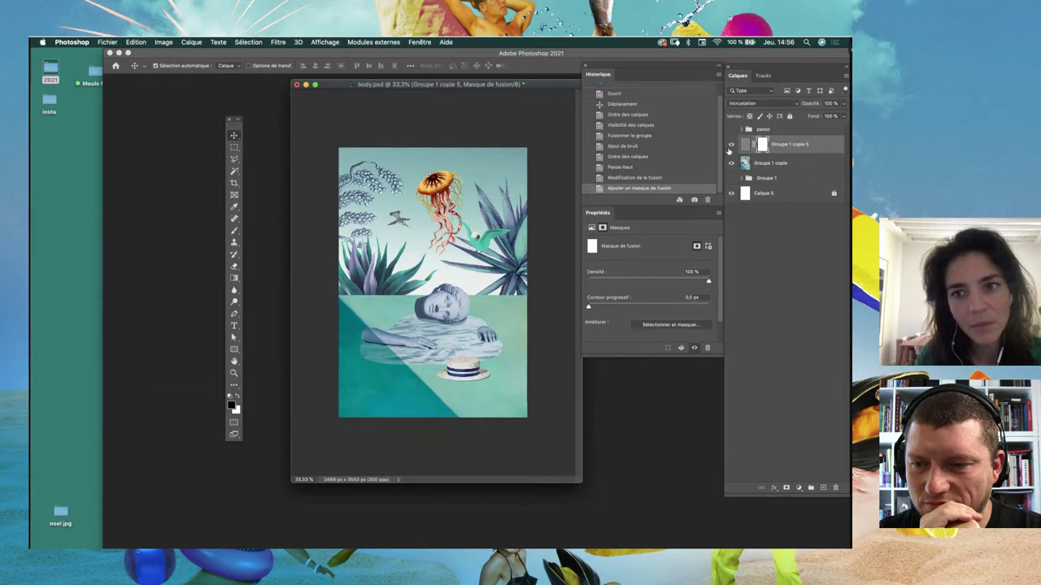
{"action": "left_click_drag", "start_coordinate": [172, 52], "coordinate": [203, 108]}
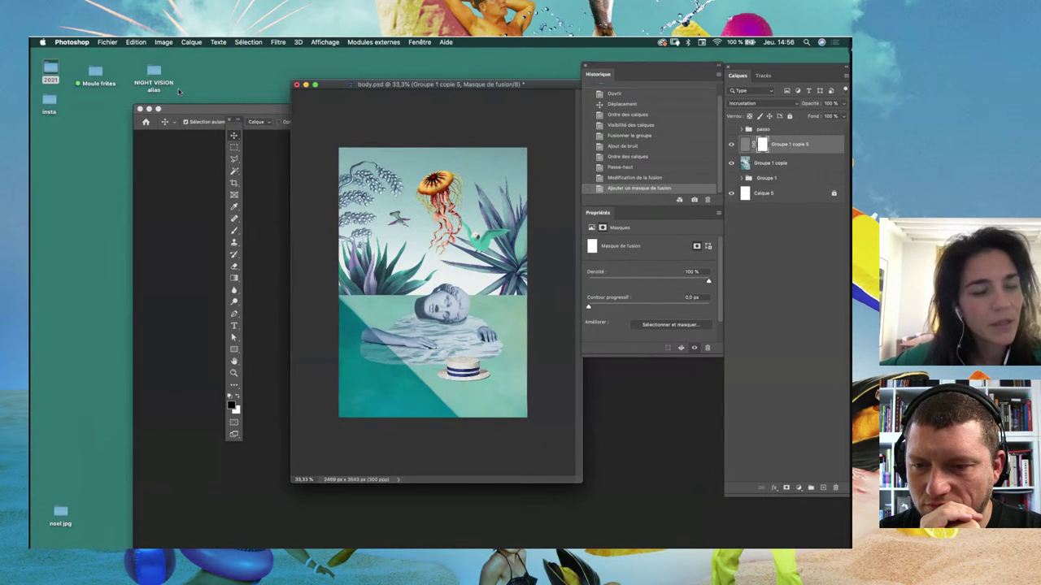
Step: Browse from the 2021 folder to Documents › ILLU and bring up BABEL.psd
{"action": "double_click", "coordinate": [50, 70]}
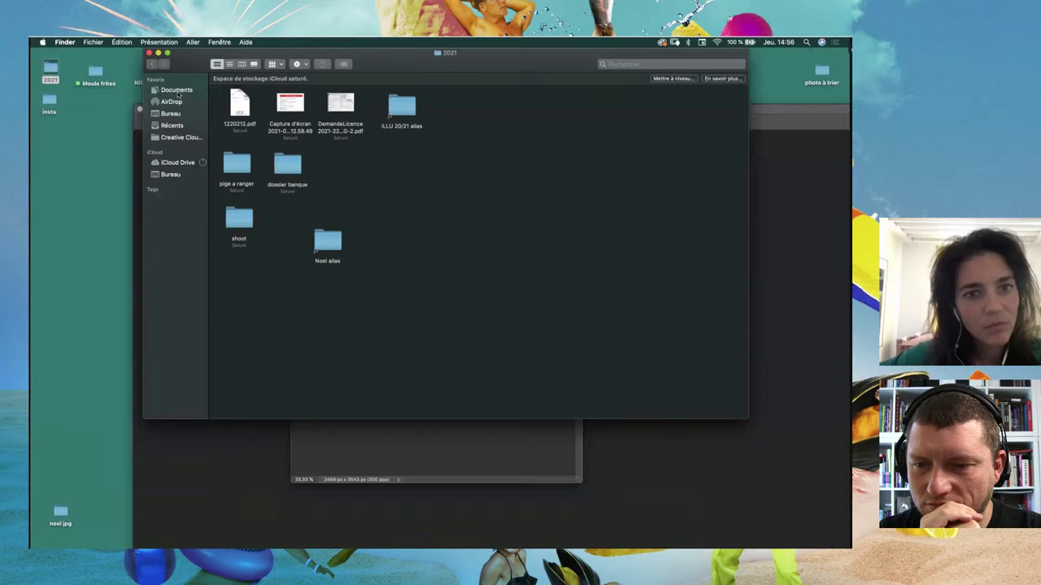
{"action": "left_click", "coordinate": [176, 91]}
{"action": "double_click", "coordinate": [667, 222]}
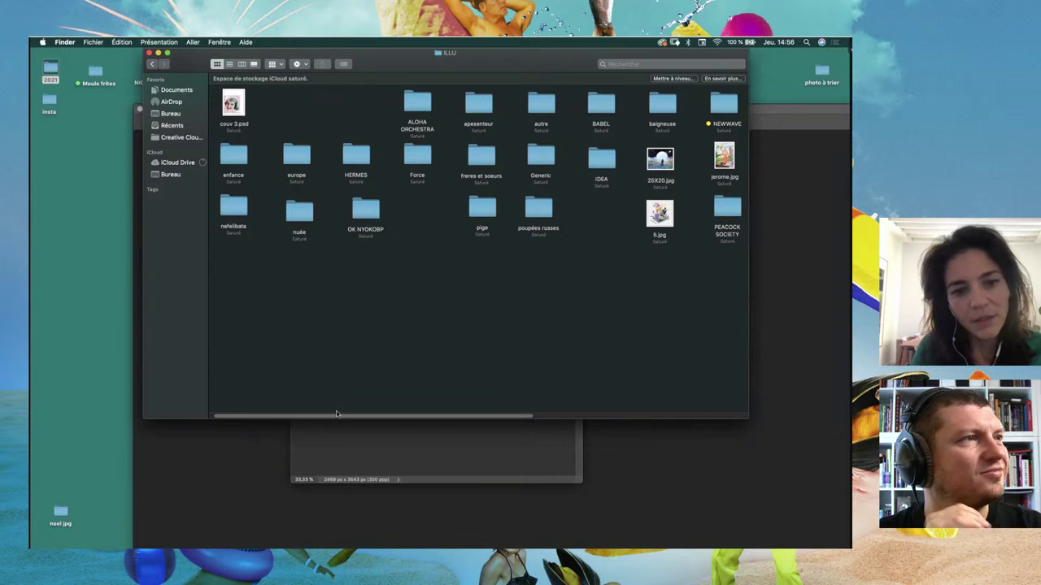
{"action": "left_click_drag", "start_coordinate": [336, 419], "coordinate": [500, 397]}
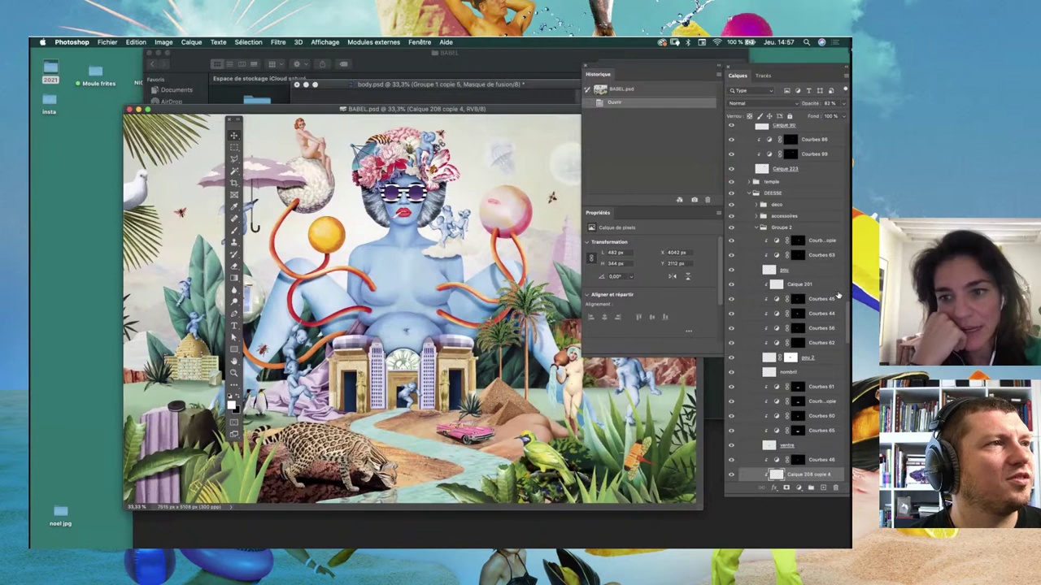
Step: Scroll the Layers panel and expand the deco group to show its layers
{"action": "left_click_drag", "start_coordinate": [752, 70], "coordinate": [738, 54]}
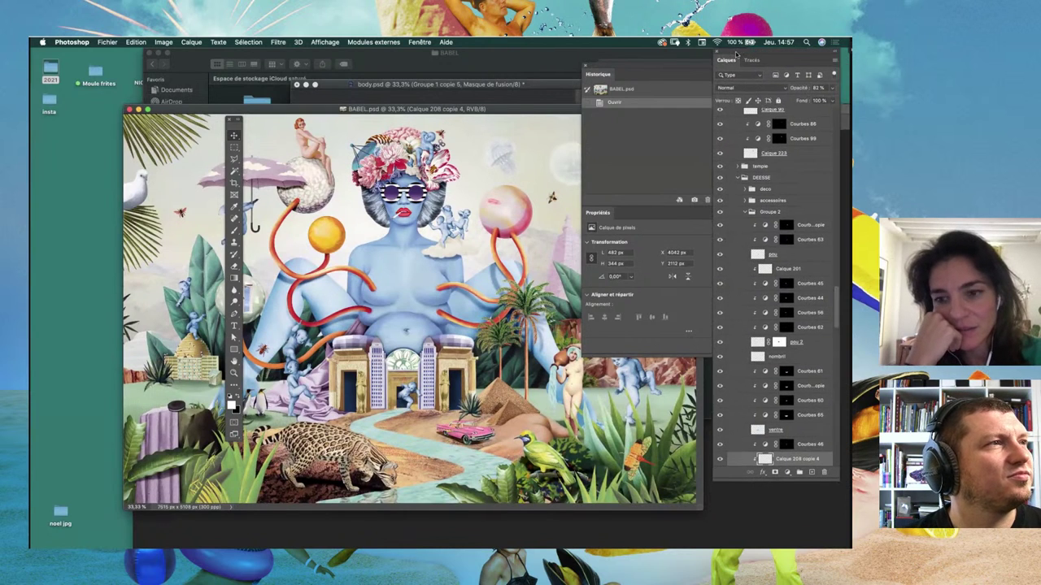
{"action": "left_click_drag", "start_coordinate": [833, 312], "coordinate": [821, 99]}
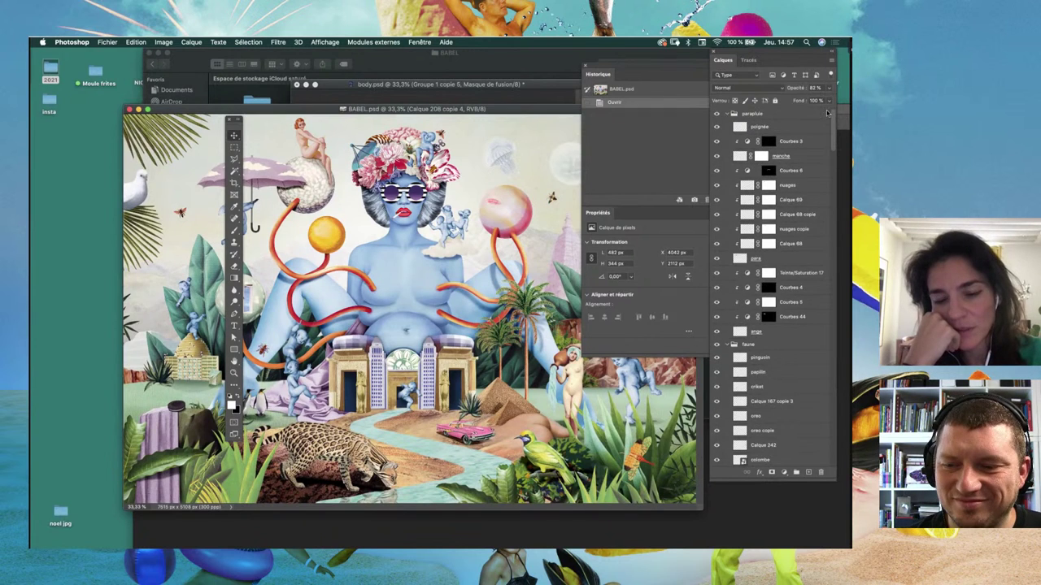
{"action": "left_click_drag", "start_coordinate": [821, 96], "coordinate": [841, 285]}
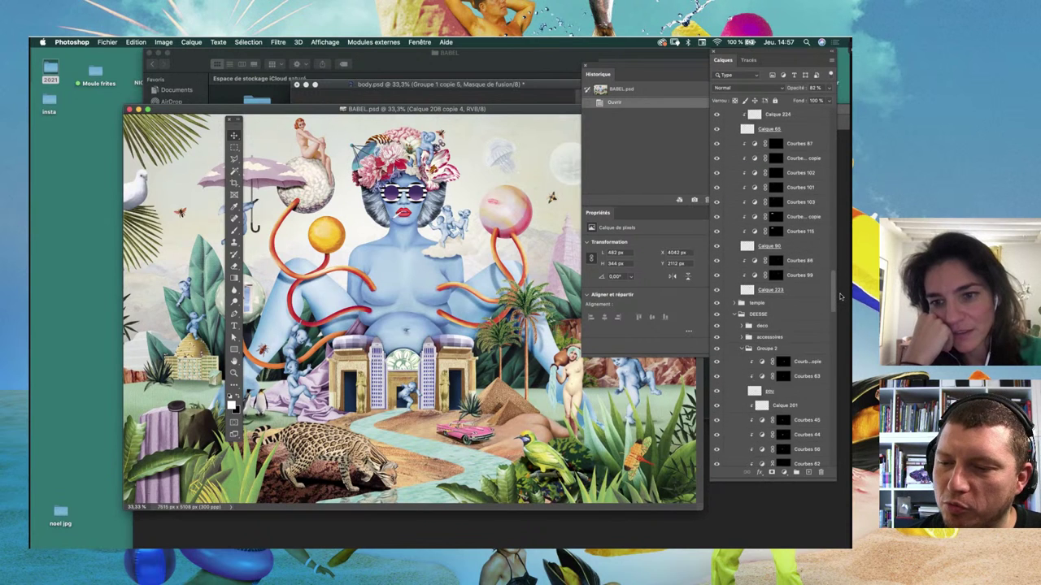
{"action": "scroll", "coordinate": [747, 279], "scroll_direction": "down", "scroll_amount": 5}
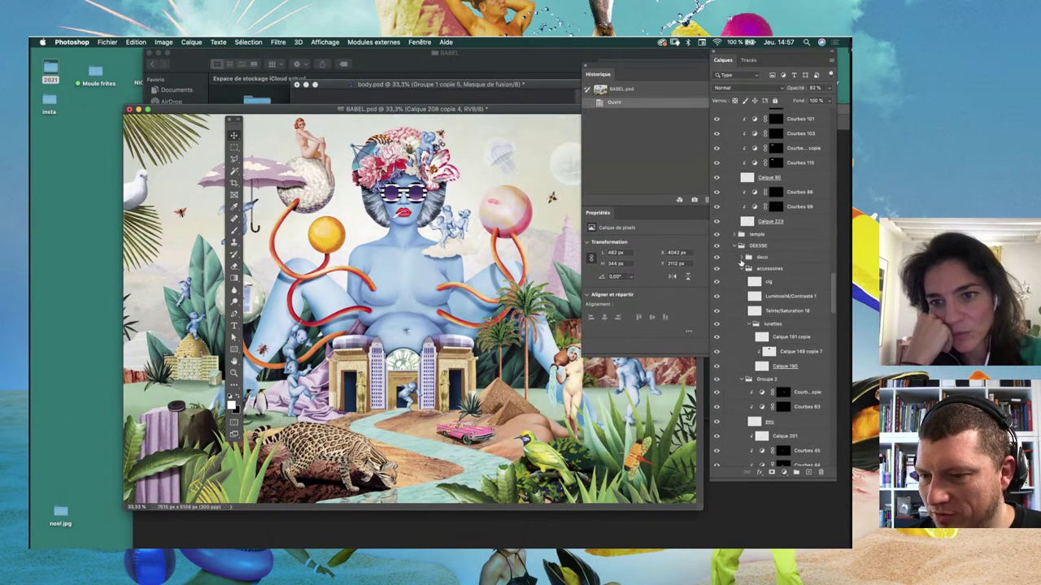
{"action": "left_click", "coordinate": [740, 257]}
{"action": "scroll", "coordinate": [834, 279], "scroll_direction": "down", "scroll_amount": 2}
{"action": "left_click_drag", "start_coordinate": [833, 279], "coordinate": [845, 385]}
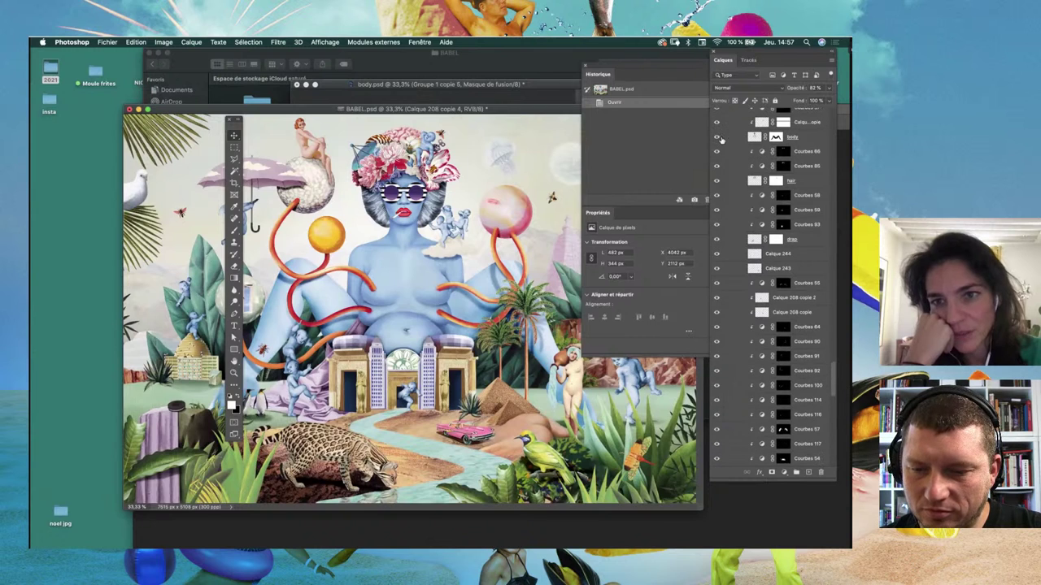
Step: Hide and reshow the body layer to compare the cherub figures
{"action": "left_click", "coordinate": [717, 138]}
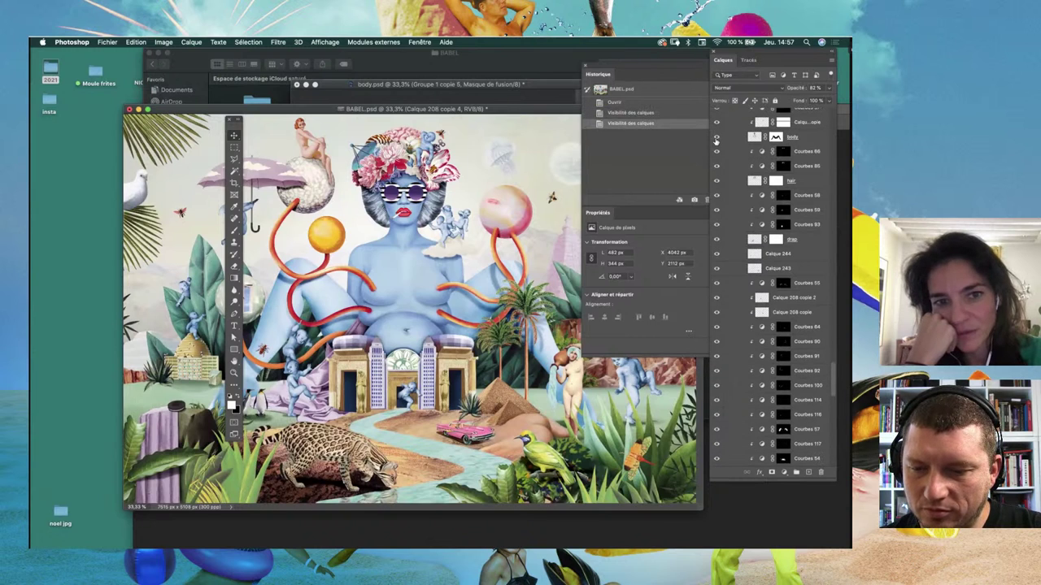
{"action": "left_click", "coordinate": [716, 139]}
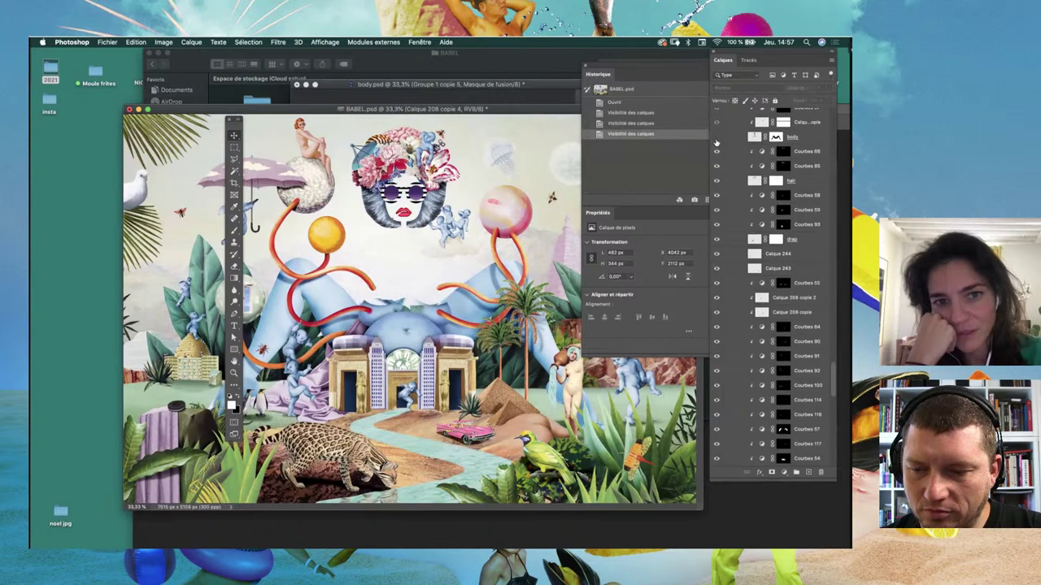
{"action": "left_click", "coordinate": [716, 141]}
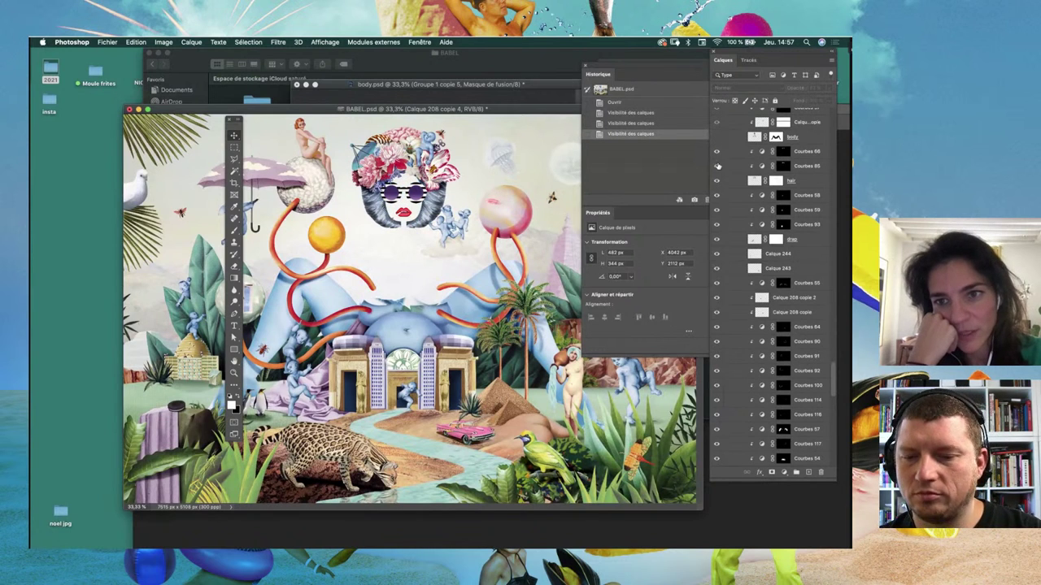
{"action": "left_click", "coordinate": [717, 139]}
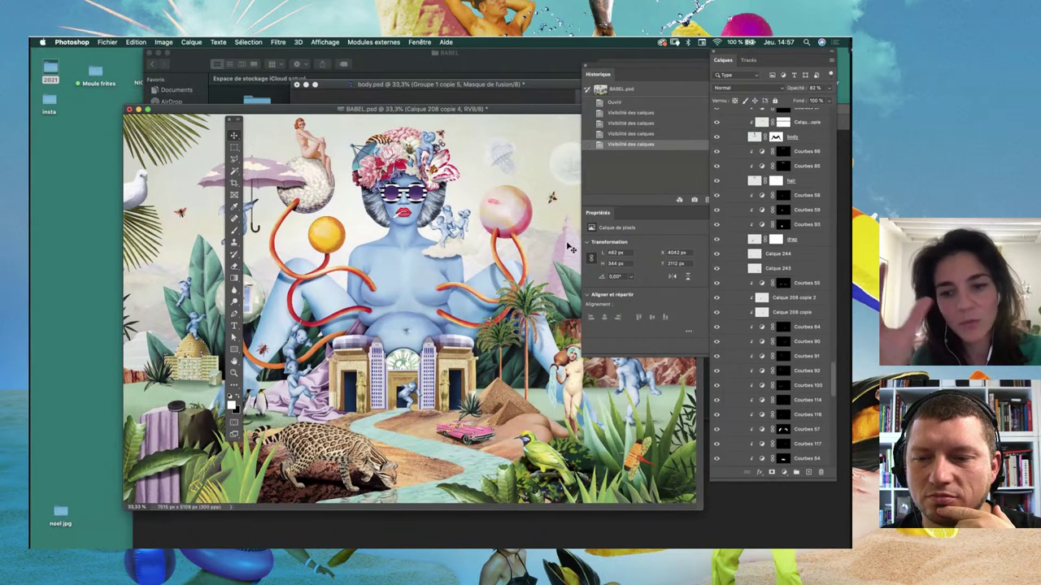
Step: Toggle a lower layer's visibility off and back on to compare, then scroll back up
{"action": "scroll", "coordinate": [821, 394], "scroll_direction": "down", "scroll_amount": 3}
{"action": "scroll", "coordinate": [825, 399], "scroll_direction": "down", "scroll_amount": 4}
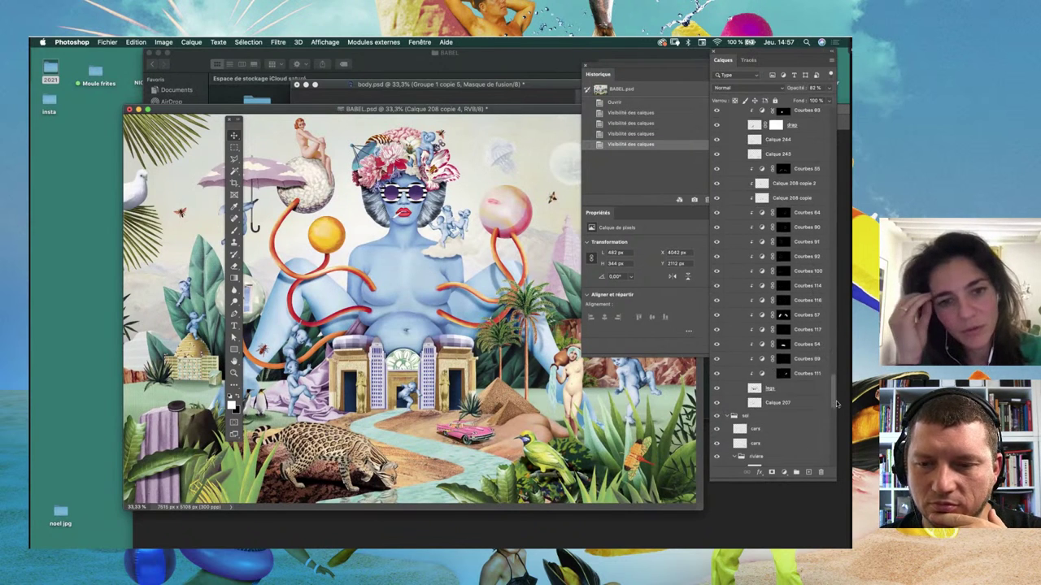
{"action": "scroll", "coordinate": [833, 407], "scroll_direction": "down", "scroll_amount": 4}
{"action": "scroll", "coordinate": [834, 410], "scroll_direction": "down", "scroll_amount": 5}
{"action": "scroll", "coordinate": [834, 410], "scroll_direction": "down", "scroll_amount": 5}
{"action": "scroll", "coordinate": [833, 411], "scroll_direction": "down", "scroll_amount": 4}
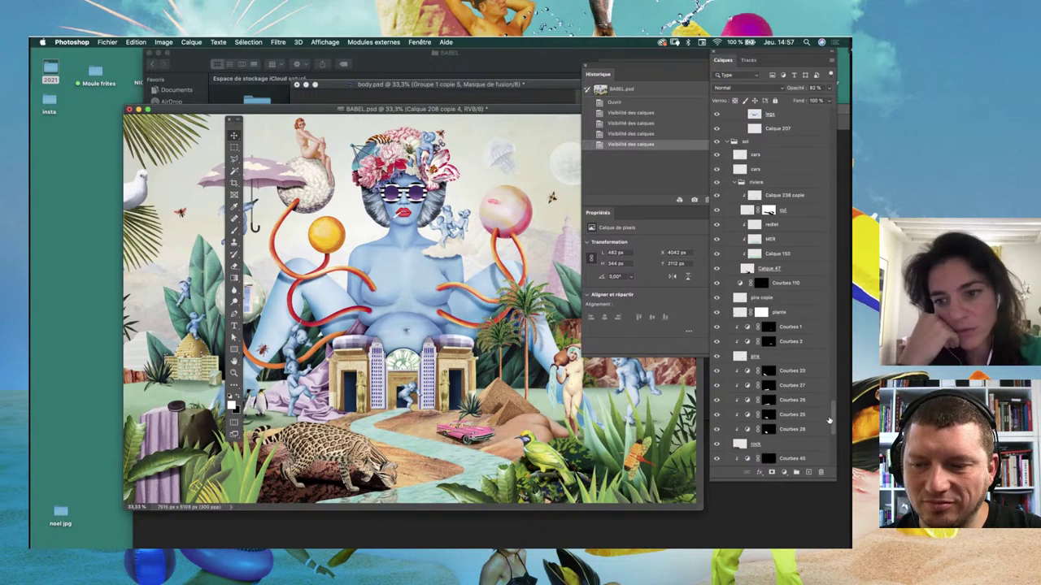
{"action": "left_click_drag", "start_coordinate": [837, 428], "coordinate": [838, 462]}
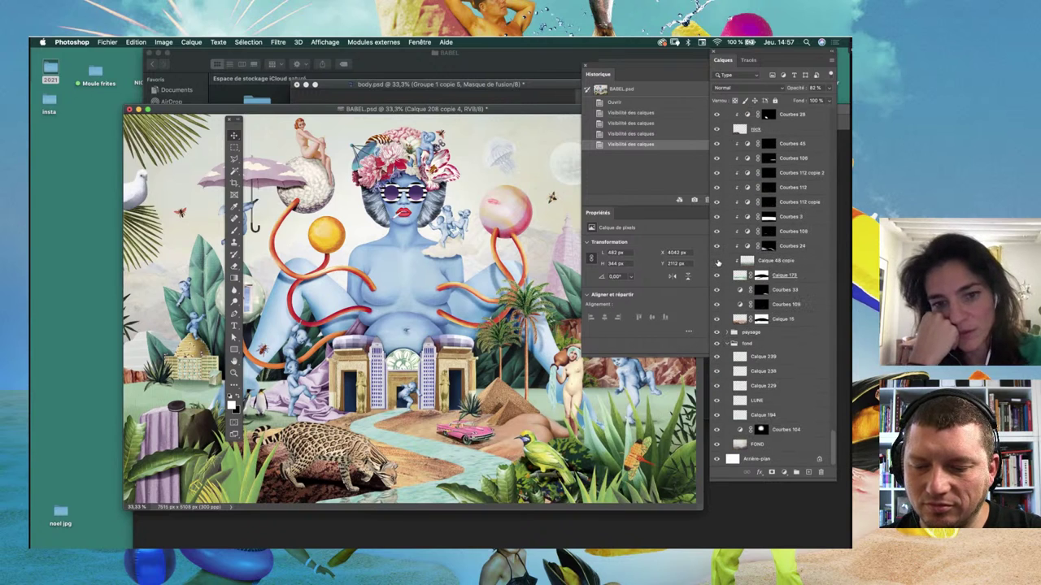
{"action": "left_click", "coordinate": [717, 262]}
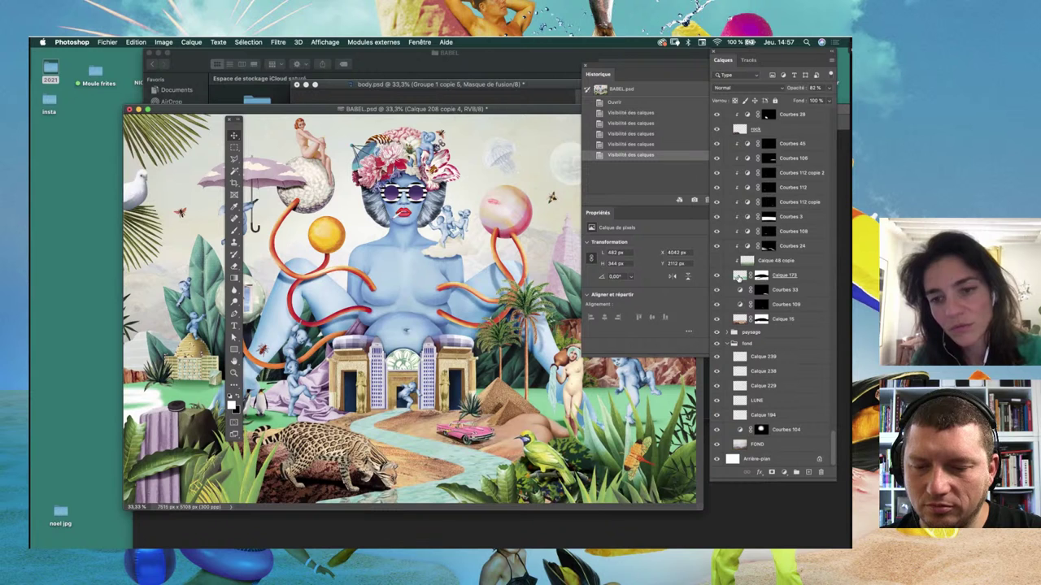
{"action": "left_click", "coordinate": [755, 265]}
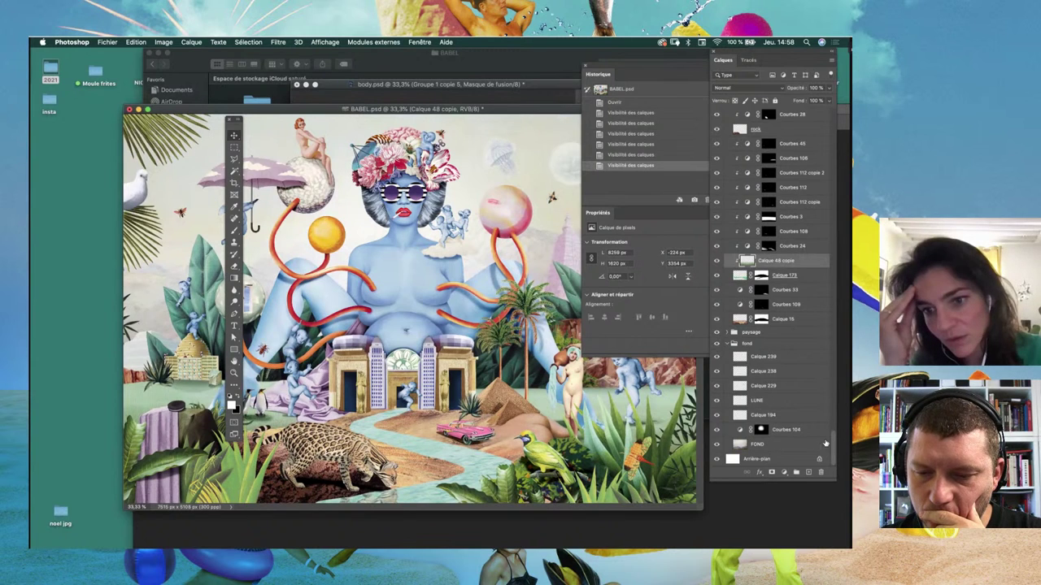
{"action": "left_click_drag", "start_coordinate": [831, 445], "coordinate": [829, 422]}
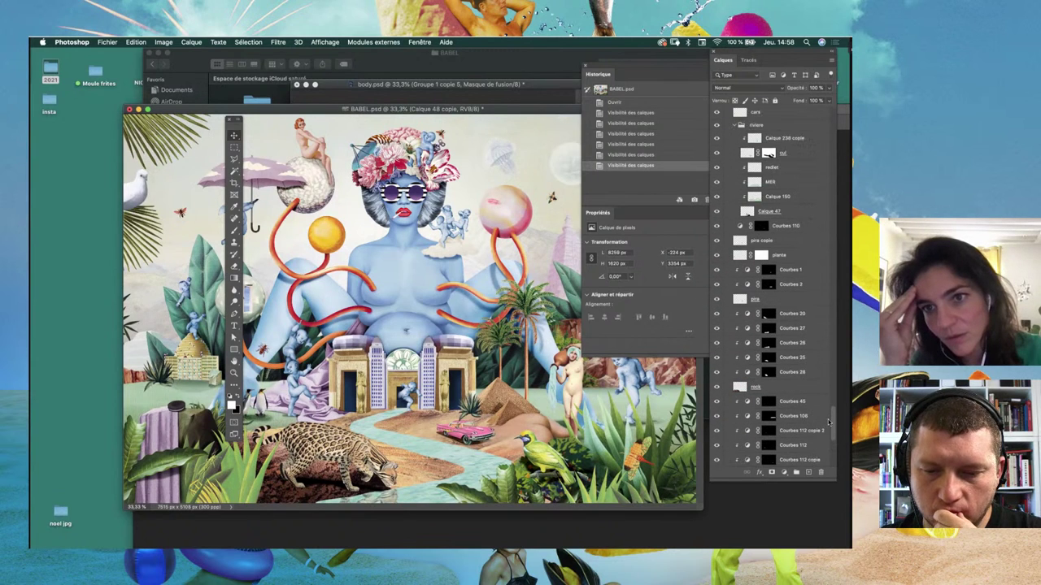
{"action": "scroll", "coordinate": [828, 421], "scroll_direction": "up", "scroll_amount": 1}
{"action": "scroll", "coordinate": [795, 369], "scroll_direction": "up", "scroll_amount": 5}
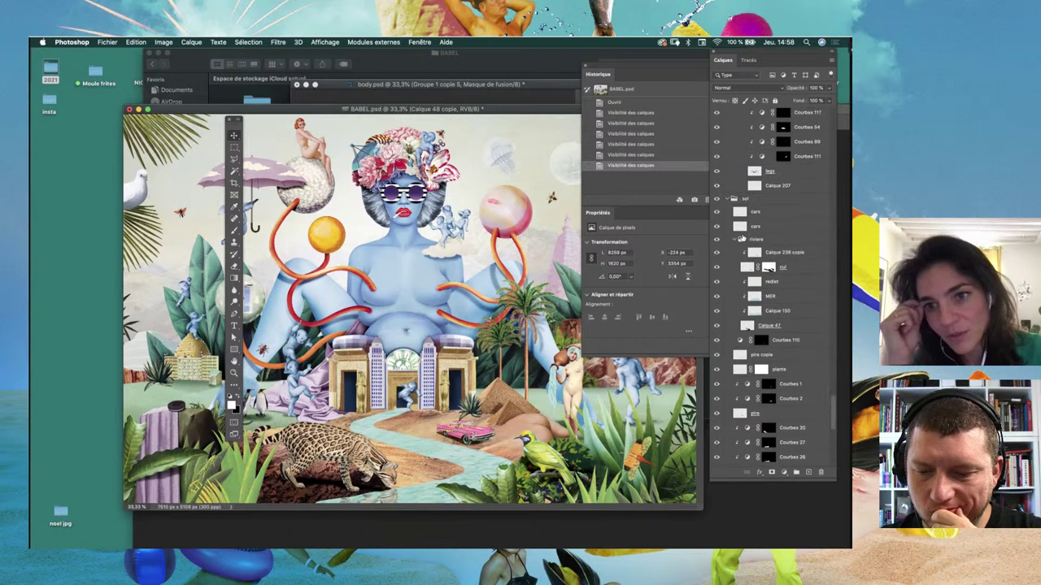
Step: Collapse the riviere, sol and fond layer groups
{"action": "left_click", "coordinate": [740, 240]}
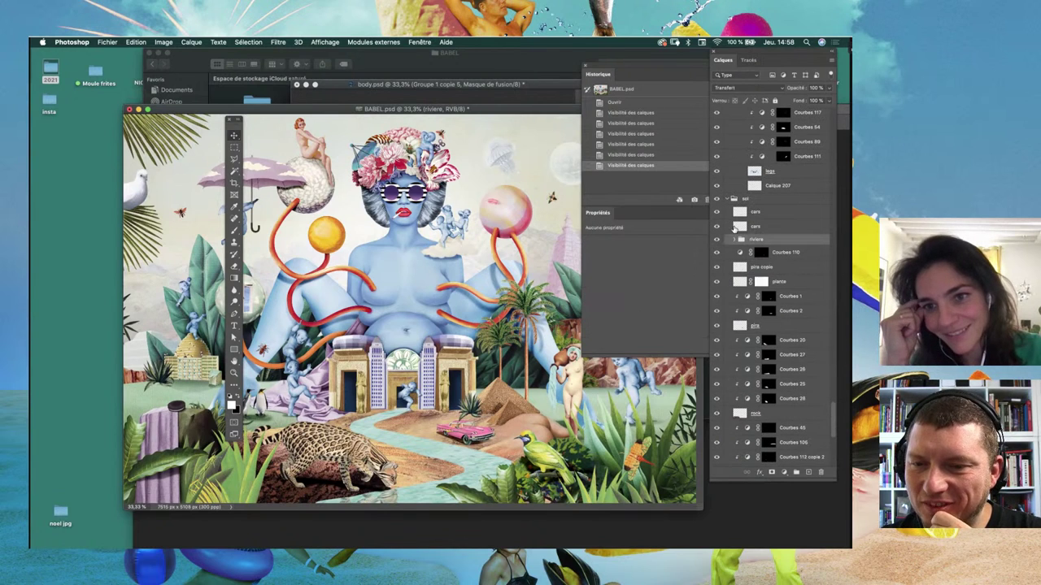
{"action": "left_click", "coordinate": [732, 203]}
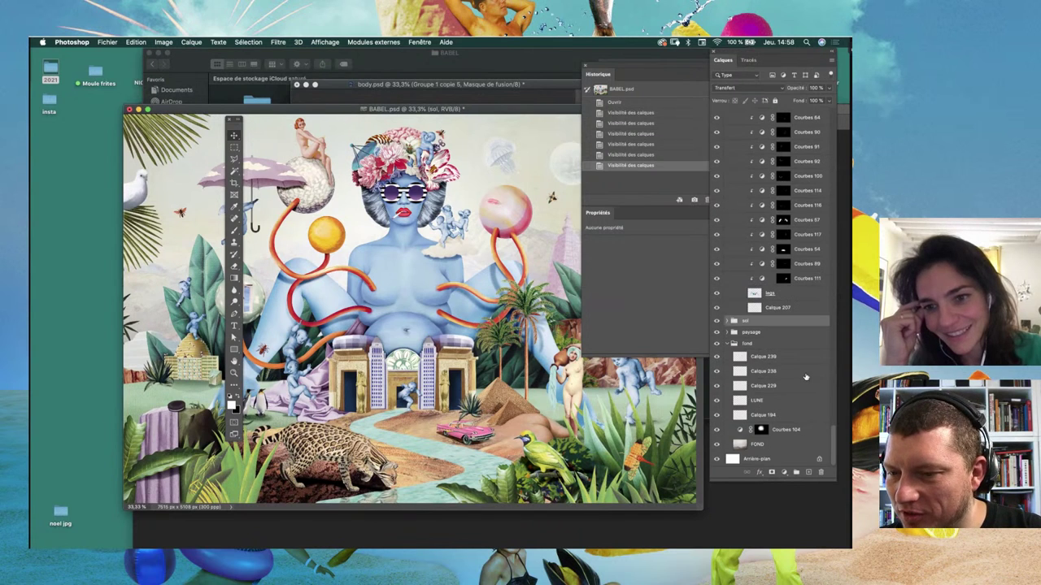
{"action": "left_click", "coordinate": [732, 344]}
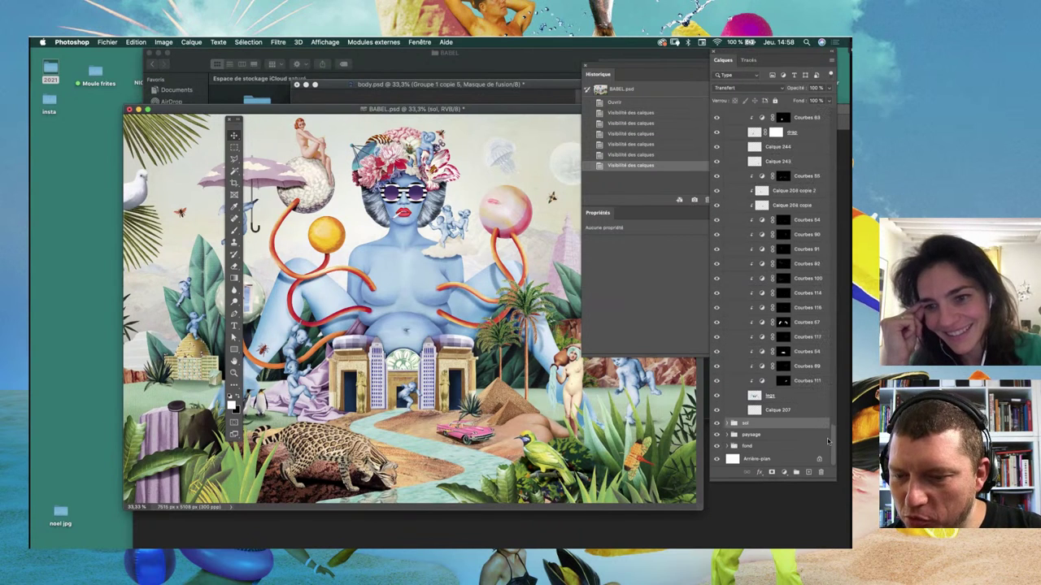
{"action": "scroll", "coordinate": [817, 402], "scroll_direction": "up", "scroll_amount": 3}
{"action": "scroll", "coordinate": [801, 370], "scroll_direction": "up", "scroll_amount": 3}
{"action": "scroll", "coordinate": [785, 337], "scroll_direction": "up", "scroll_amount": 3}
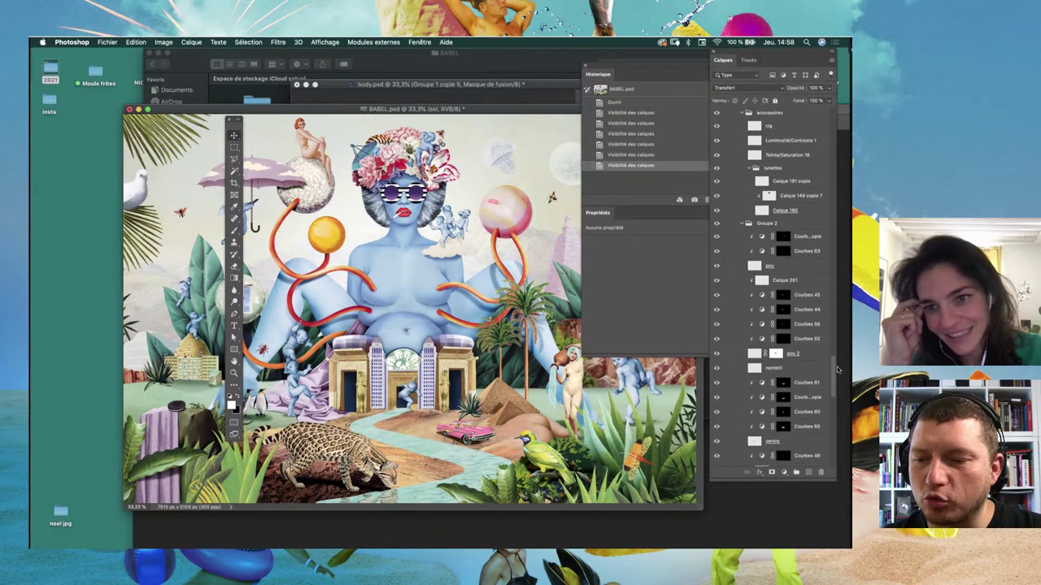
{"action": "scroll", "coordinate": [768, 302], "scroll_direction": "up", "scroll_amount": 3}
Step: Collapse the Groupe 2, accessoires, DEESSE and planete layer groups
{"action": "left_click", "coordinate": [742, 304]}
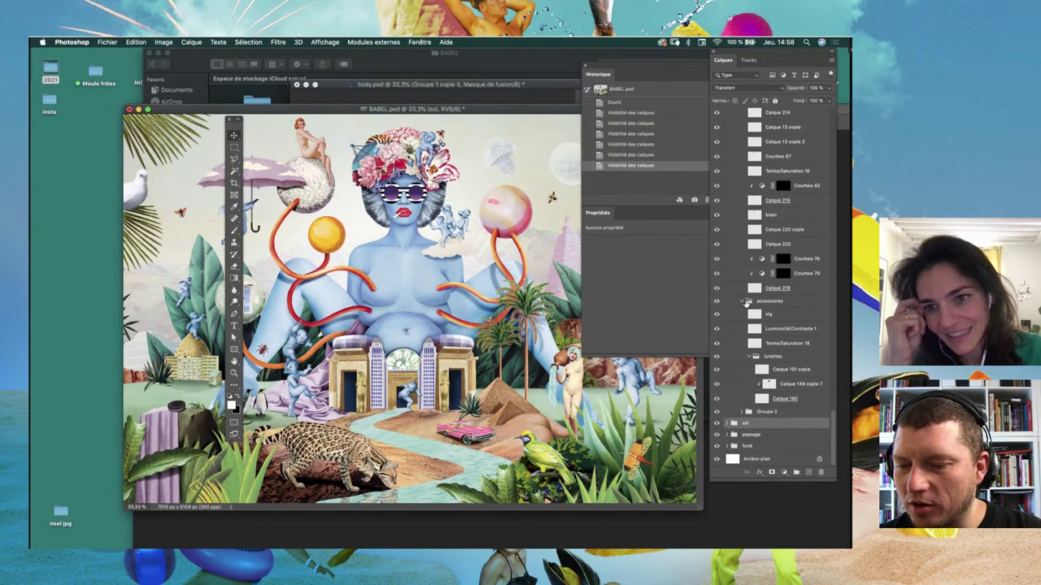
{"action": "left_click", "coordinate": [748, 303]}
{"action": "left_click", "coordinate": [745, 304]}
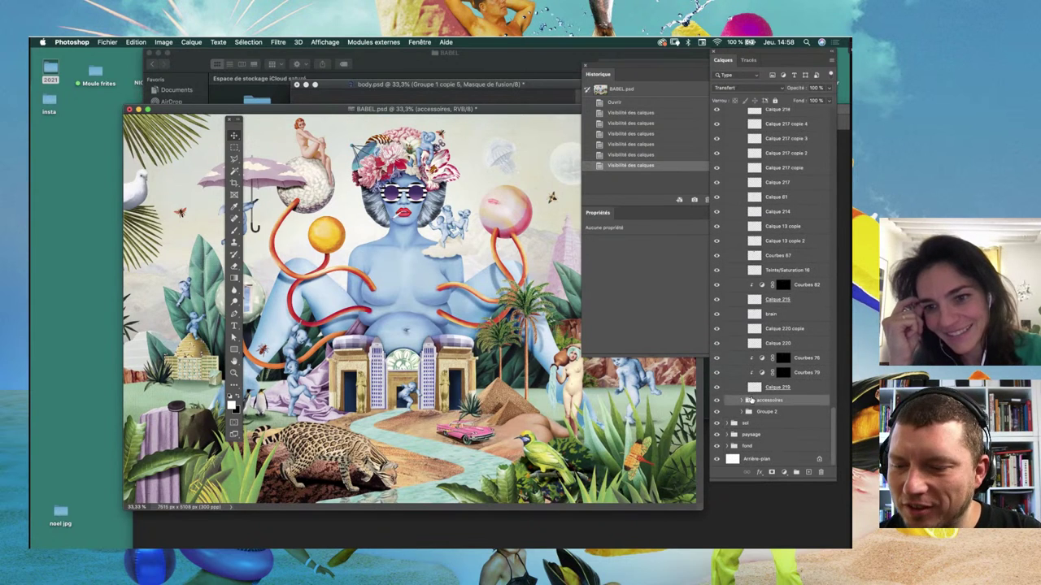
{"action": "scroll", "coordinate": [780, 374], "scroll_direction": "up", "scroll_amount": 5}
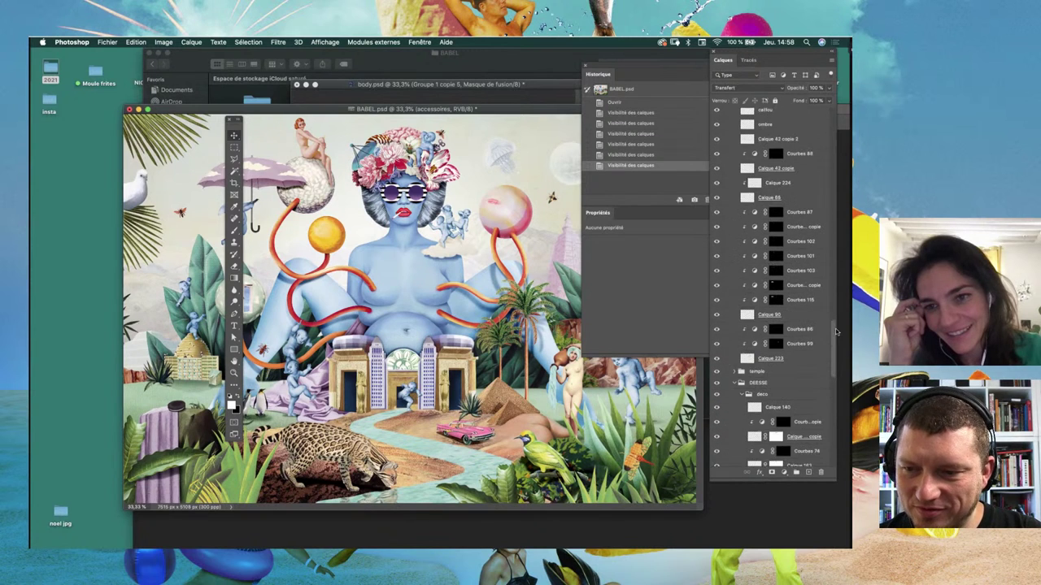
{"action": "left_click", "coordinate": [740, 326]}
{"action": "left_click", "coordinate": [735, 326]}
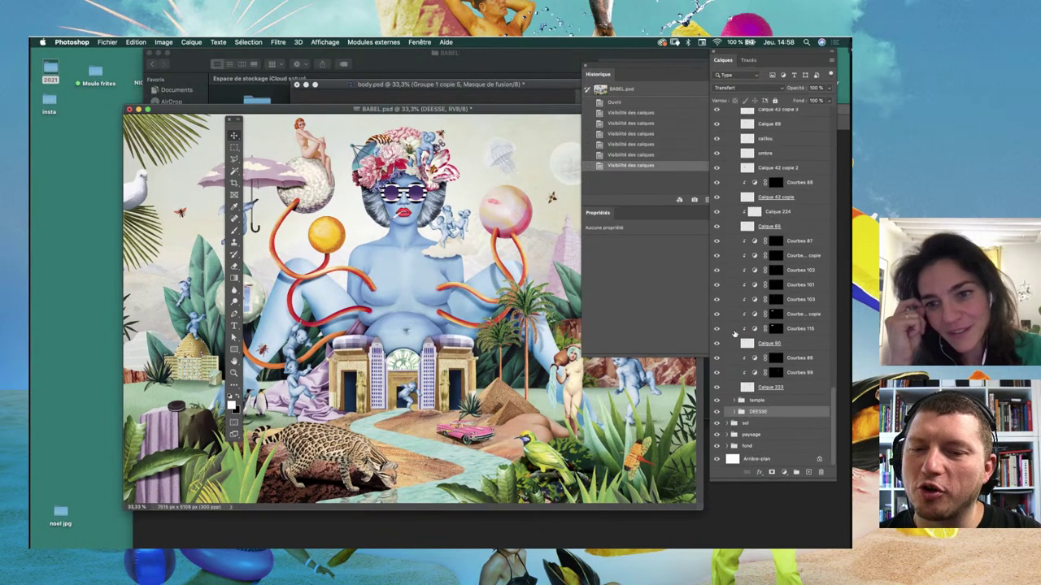
{"action": "left_click", "coordinate": [735, 412]}
{"action": "scroll", "coordinate": [732, 342], "scroll_direction": "down", "scroll_amount": 5}
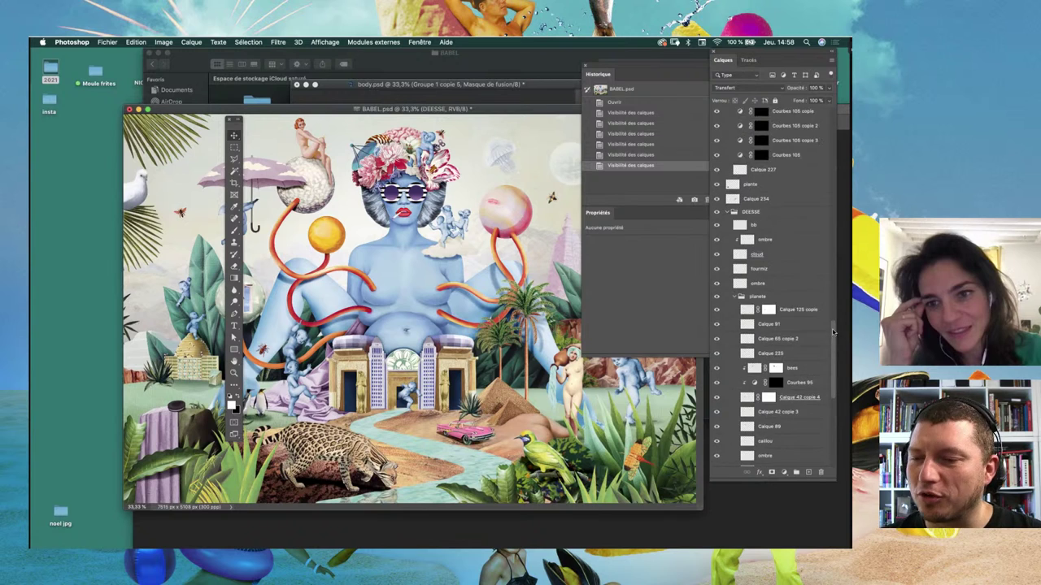
{"action": "left_click", "coordinate": [734, 317]}
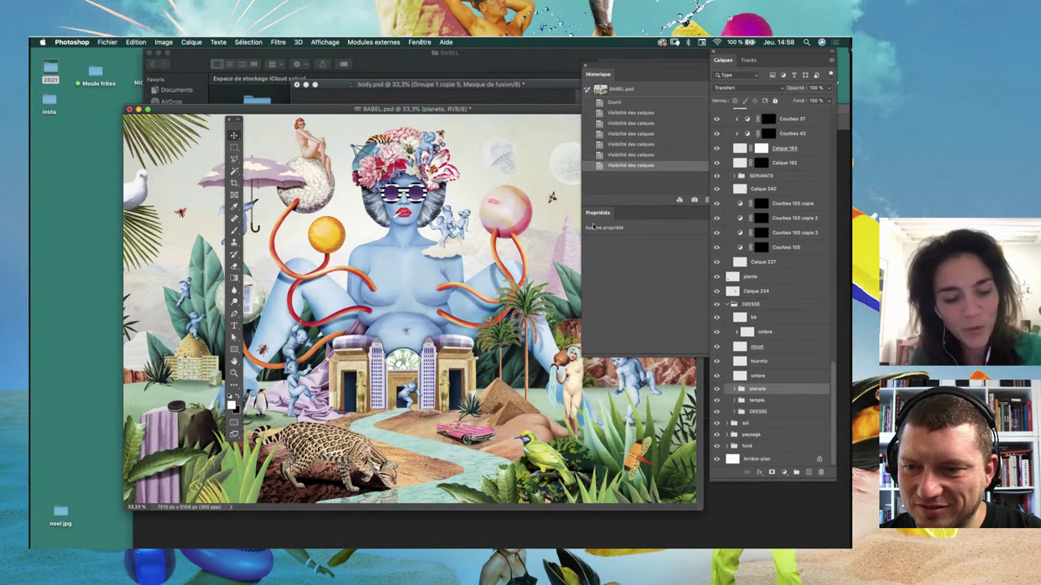
Step: Pick Calque 223 from the canvas's layer list and toggle its visibility to locate it
{"action": "right_click", "coordinate": [517, 199]}
{"action": "left_click", "coordinate": [538, 220]}
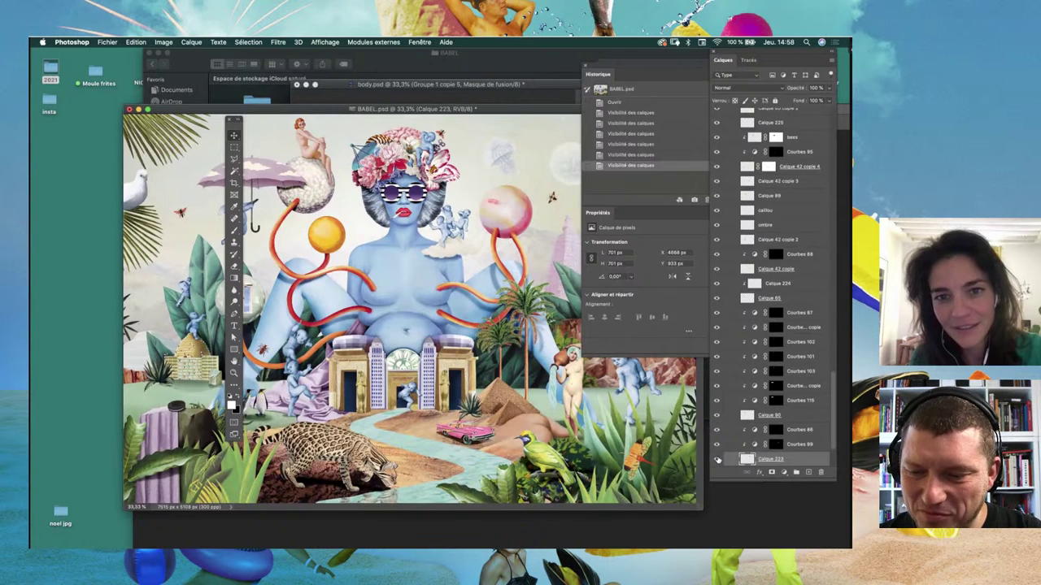
{"action": "left_click", "coordinate": [716, 459]}
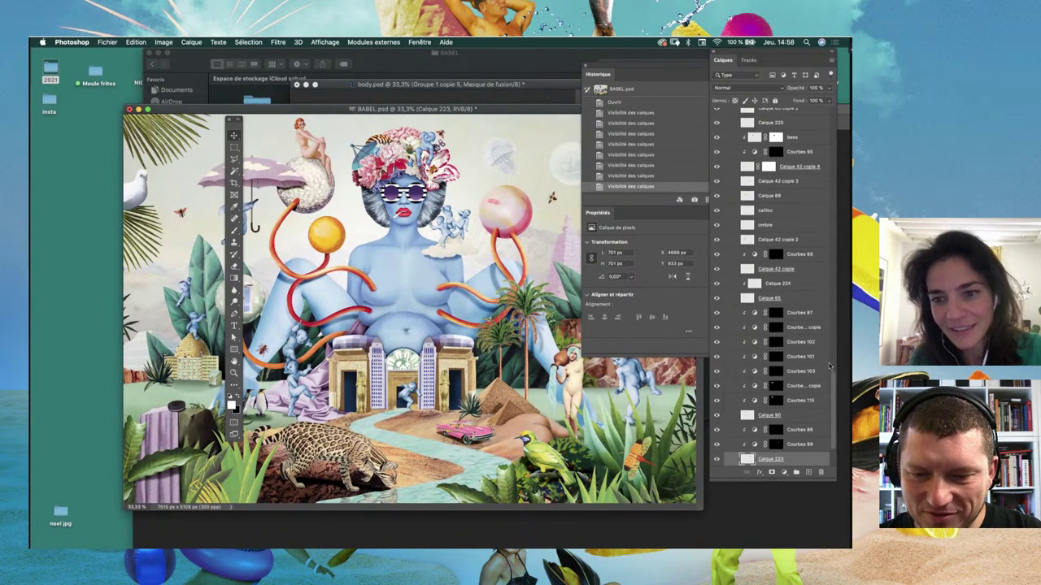
Step: Collapse the parapluie, faune, perso and DEESSE groups and make the plante layer visible
{"action": "mouse_move", "coordinate": [834, 402]}
{"action": "left_mouse_down"}
{"action": "mouse_move", "coordinate": [834, 423]}
{"action": "mouse_move", "coordinate": [835, 88]}
{"action": "left_mouse_up"}
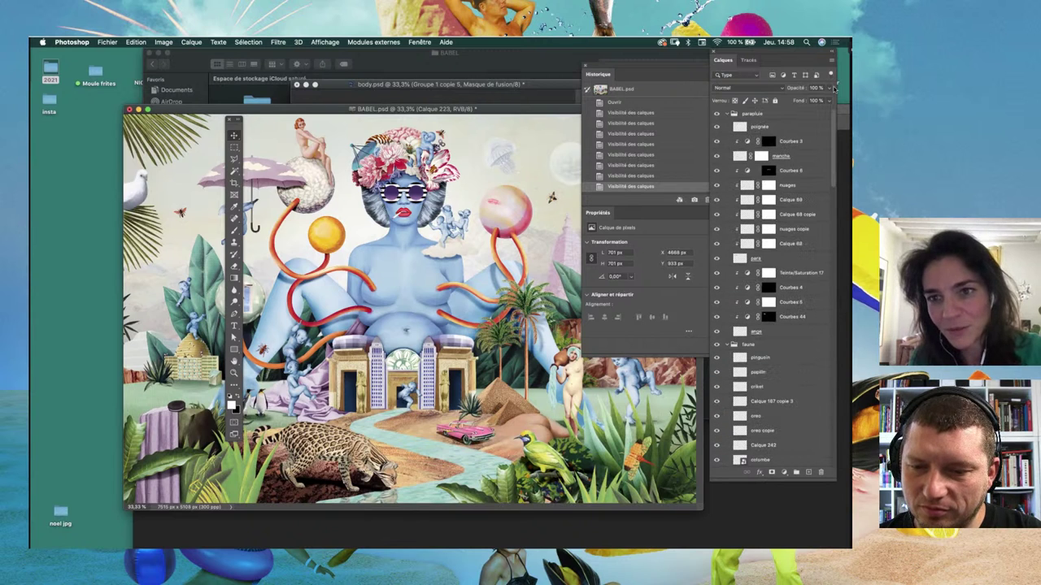
{"action": "left_click", "coordinate": [727, 114]}
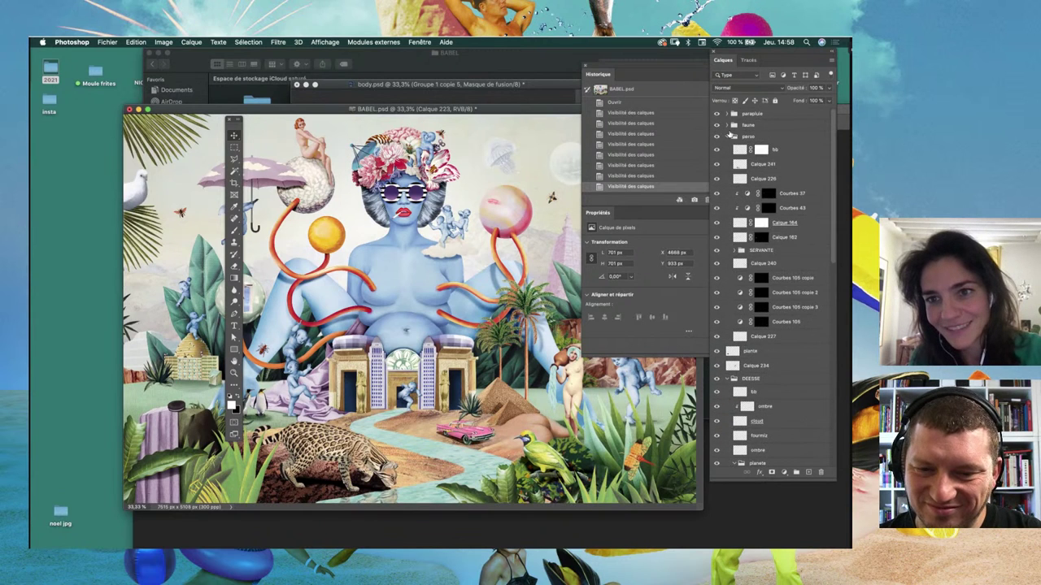
{"action": "left_click", "coordinate": [727, 137]}
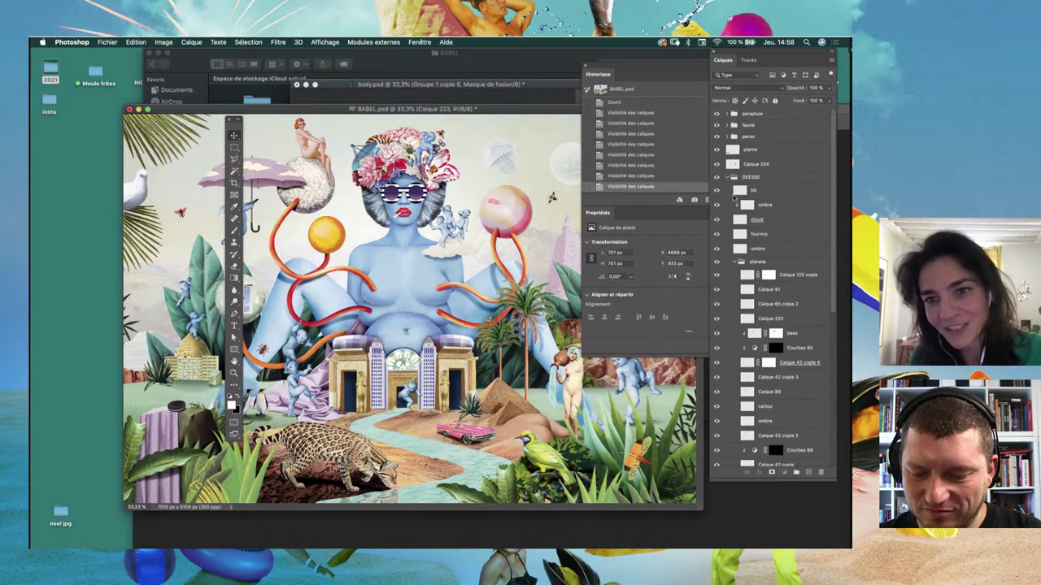
{"action": "left_click", "coordinate": [728, 178]}
{"action": "left_click", "coordinate": [717, 150]}
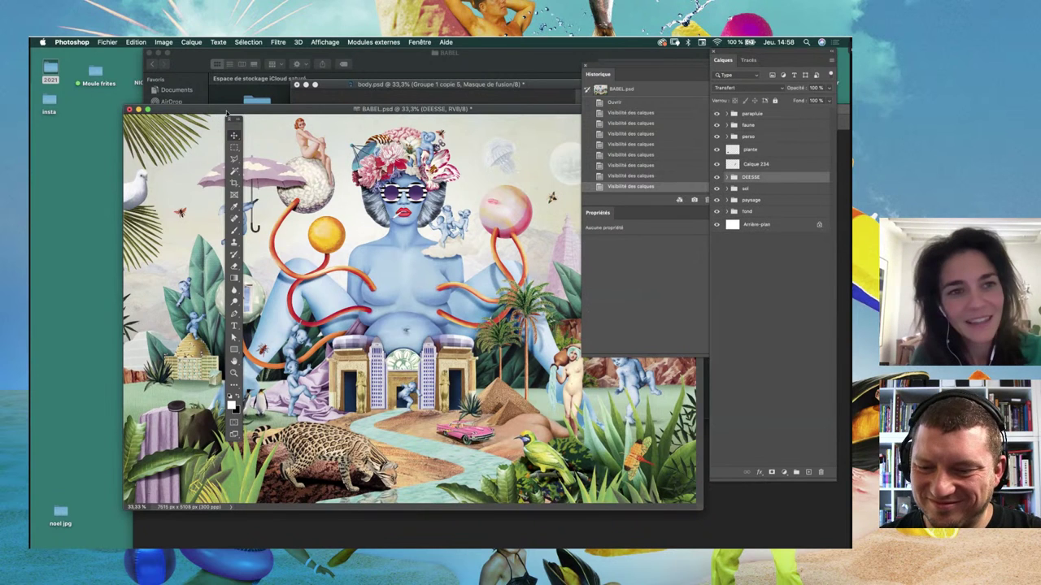
Step: Move the BABEL.psd window aside and bring Finder forward at the Documents folder
{"action": "left_click_drag", "start_coordinate": [203, 110], "coordinate": [233, 89]}
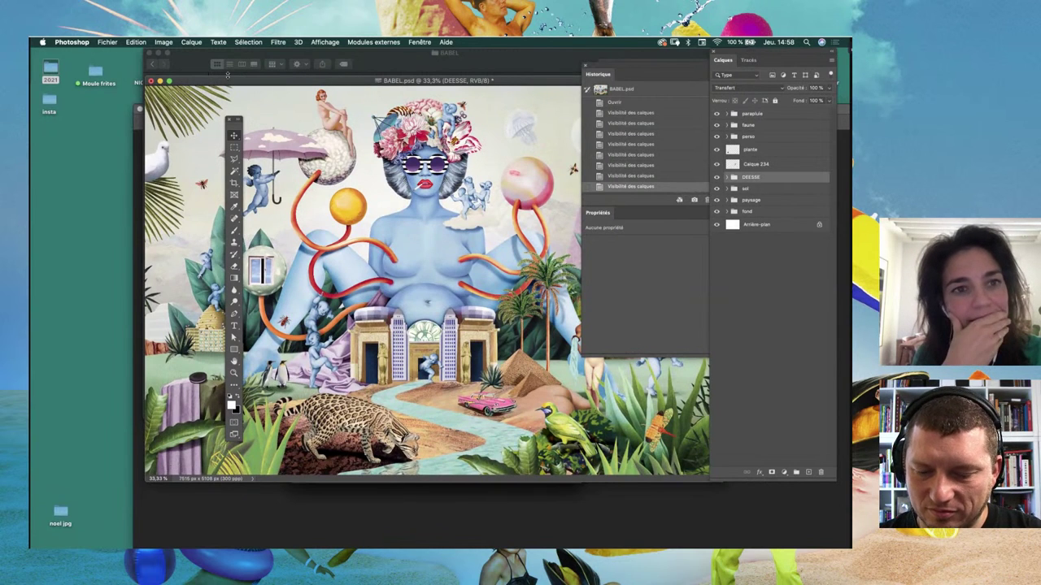
{"action": "left_click_drag", "start_coordinate": [228, 74], "coordinate": [266, 127]}
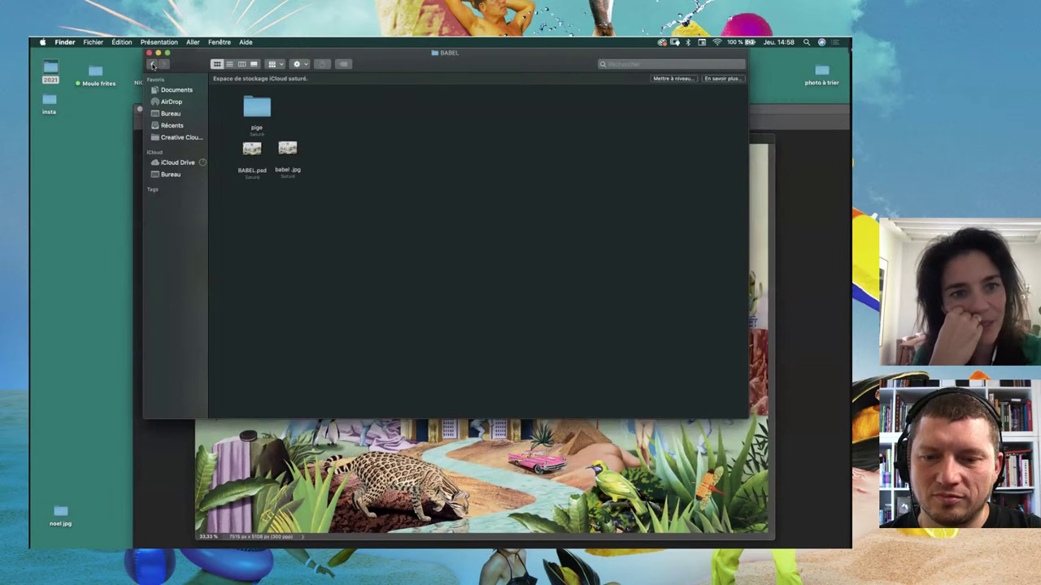
{"action": "left_click", "coordinate": [266, 127]}
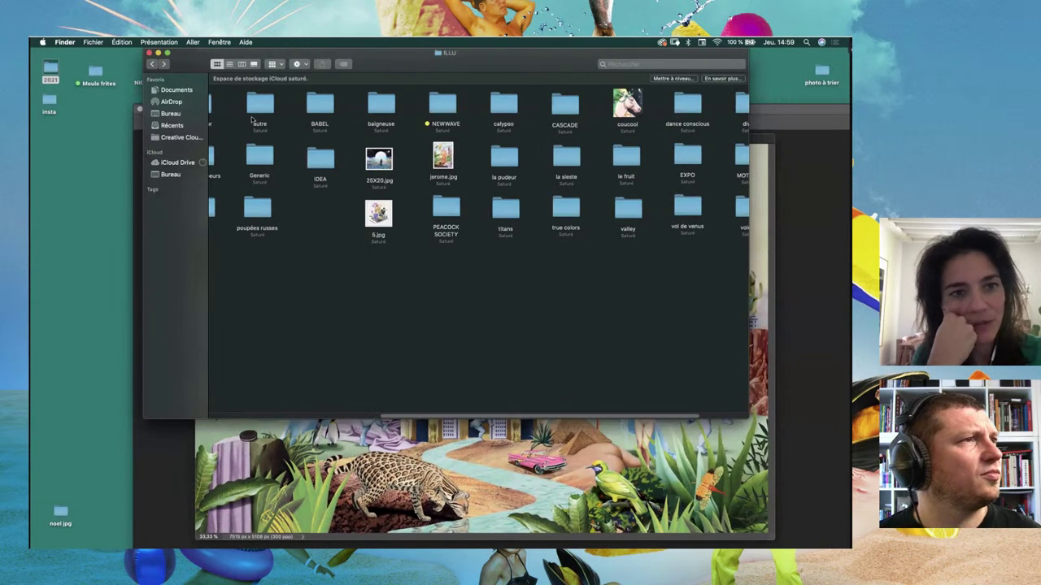
{"action": "key", "text": "super+Up"}
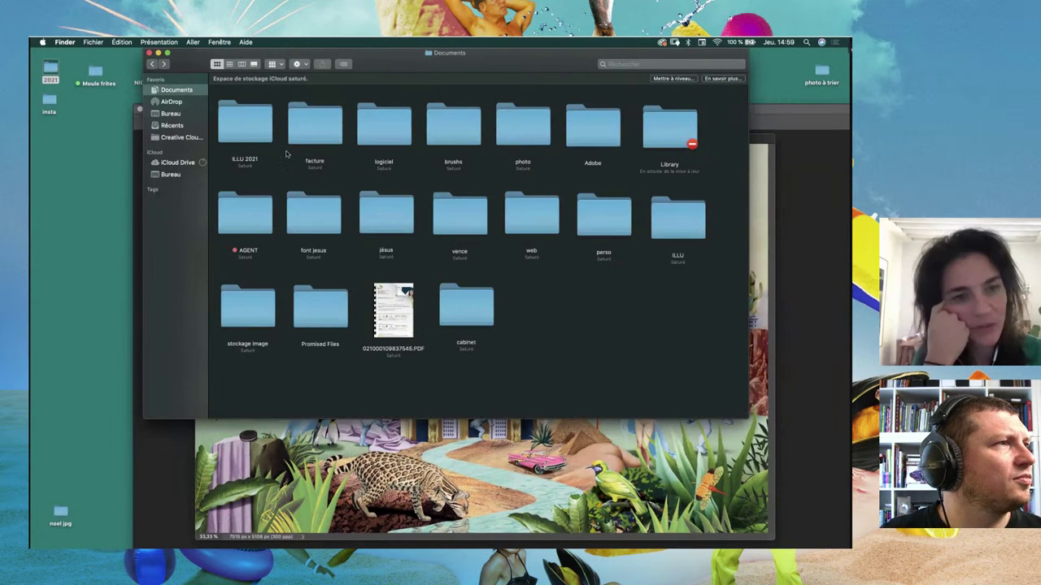
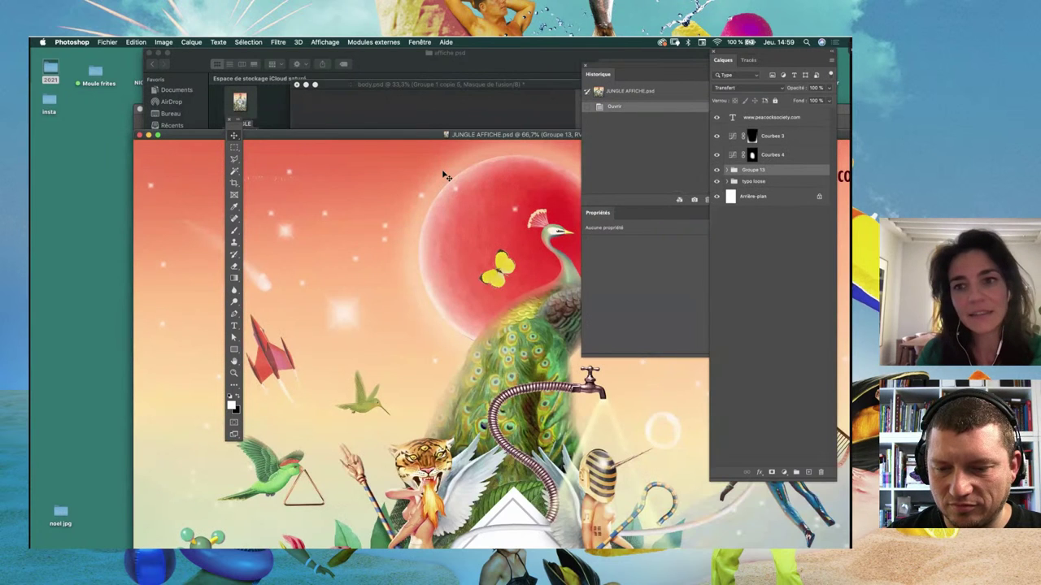
Step: Zoom the Peacock Society poster out to 25% and expand the typo loose and Groupe 13 layer groups
{"action": "key", "text": "super+minus"}
{"action": "key", "text": "super+minus"}
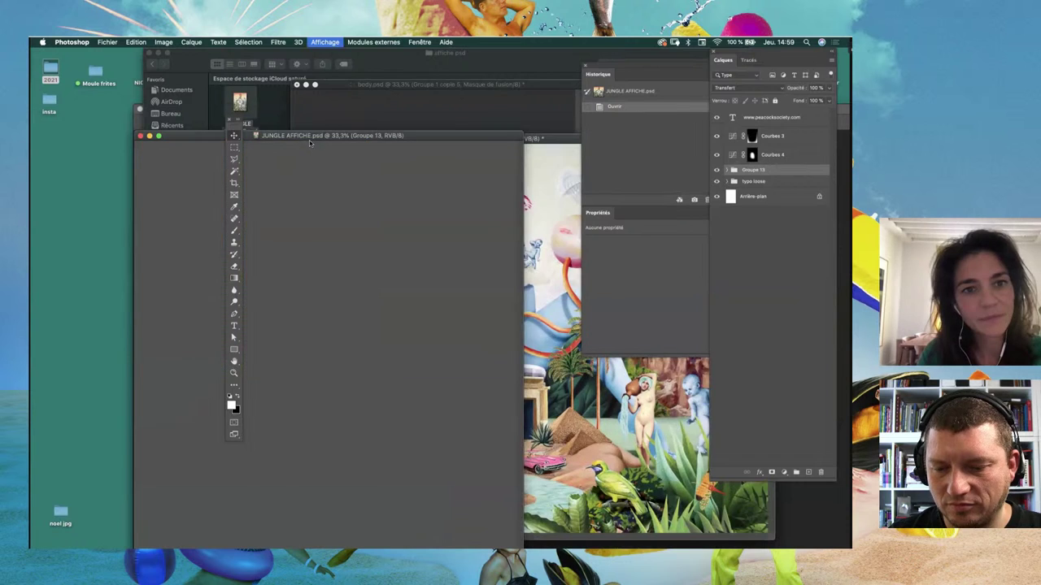
{"action": "key", "text": "super+minus"}
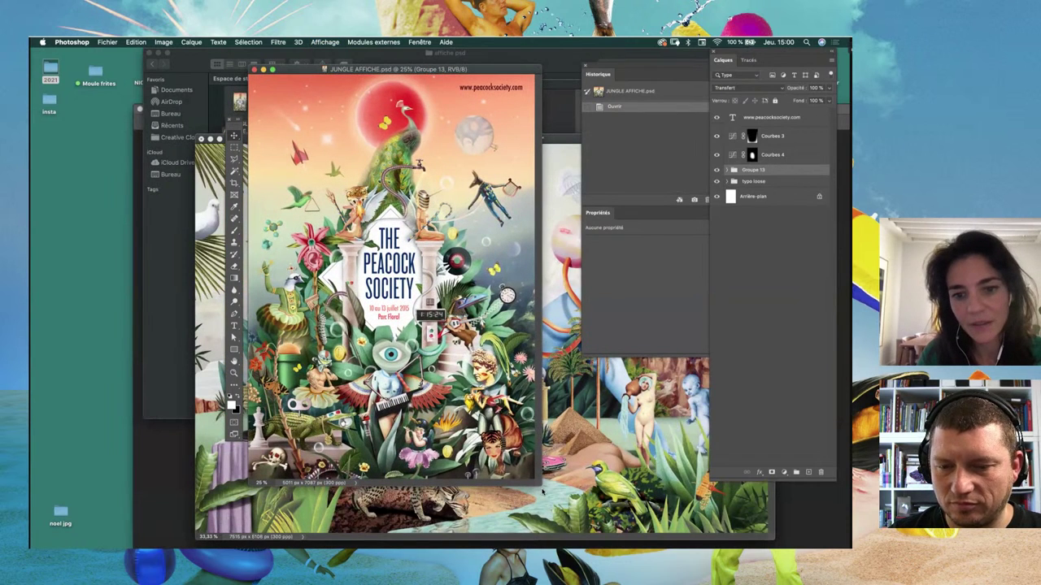
{"action": "left_click", "coordinate": [728, 181]}
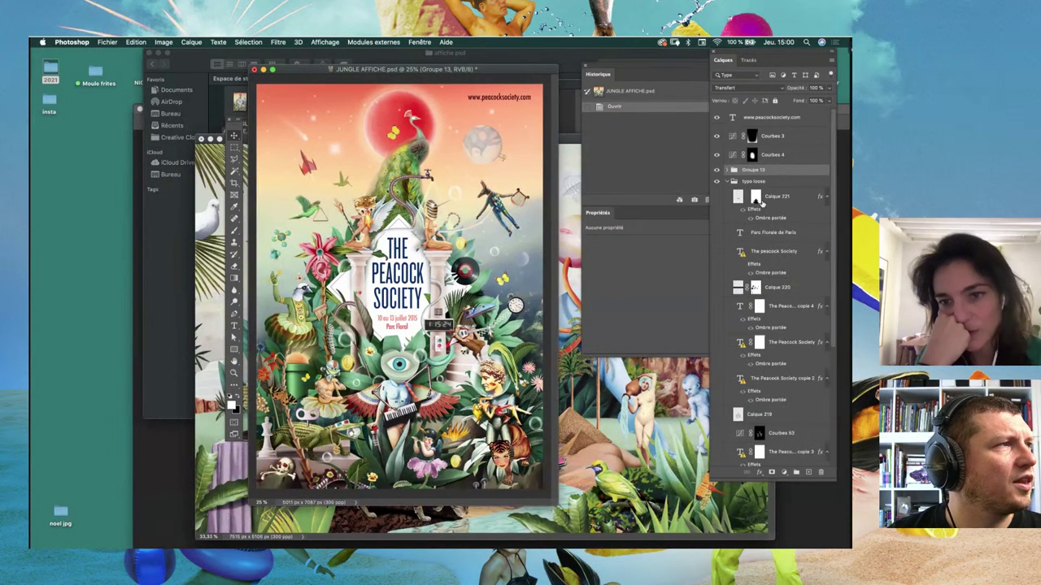
{"action": "scroll", "coordinate": [780, 244], "scroll_direction": "down", "scroll_amount": 2}
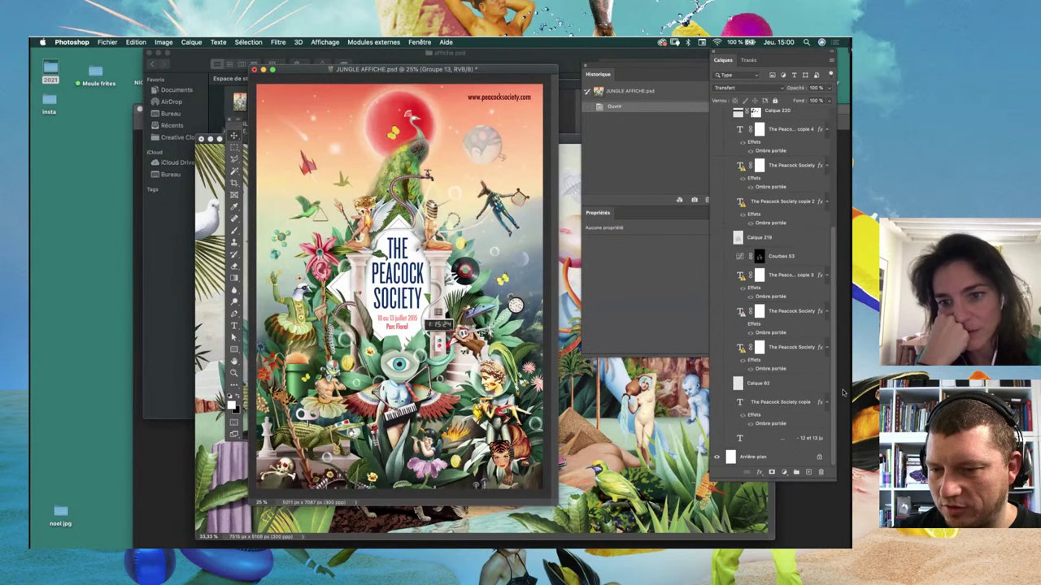
{"action": "scroll", "coordinate": [756, 204], "scroll_direction": "up", "scroll_amount": 2}
{"action": "left_click", "coordinate": [729, 169]}
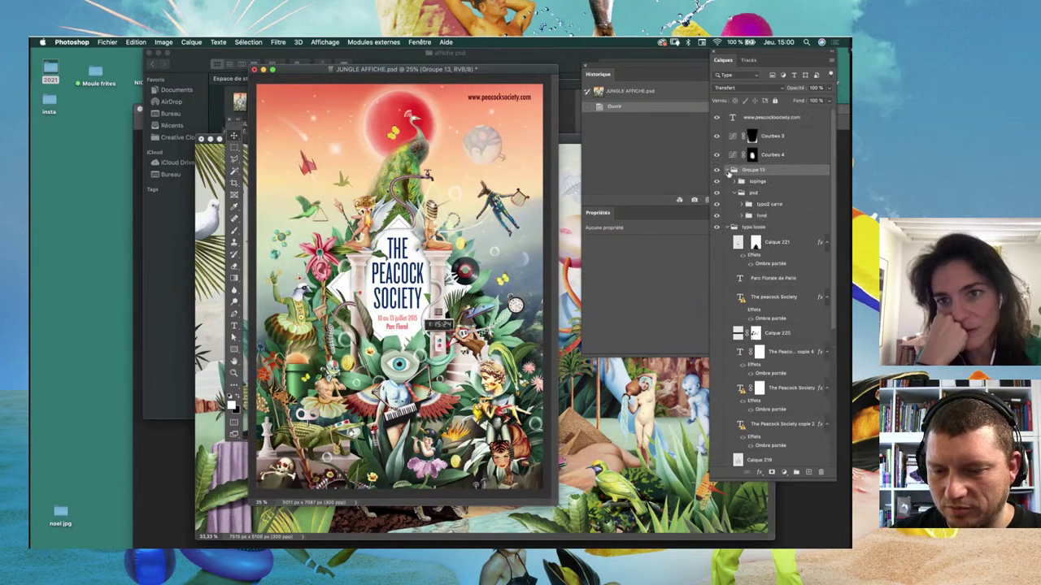
{"action": "left_click", "coordinate": [739, 193]}
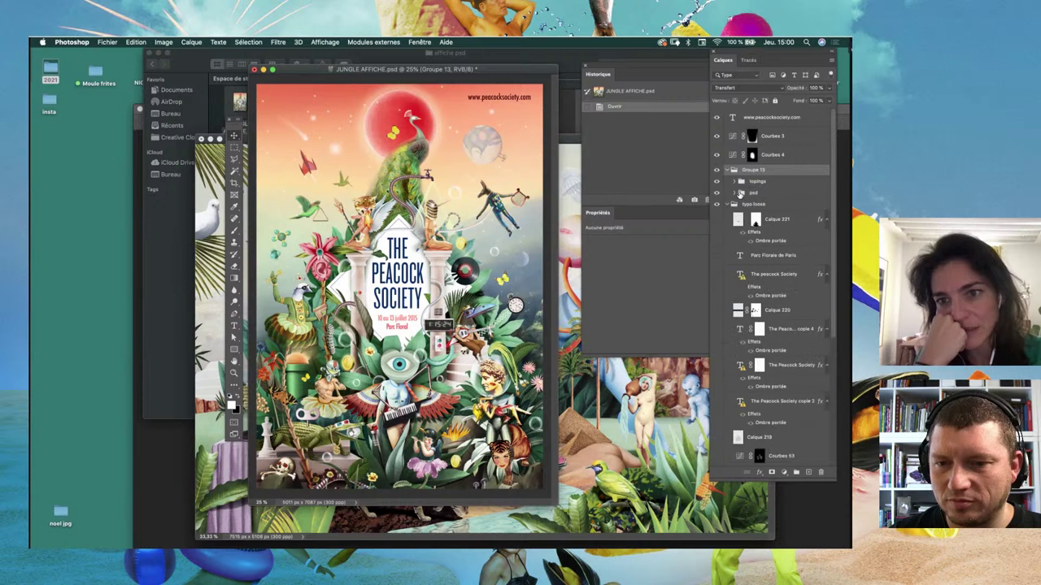
{"action": "scroll", "coordinate": [830, 233], "scroll_direction": "down", "scroll_amount": 3}
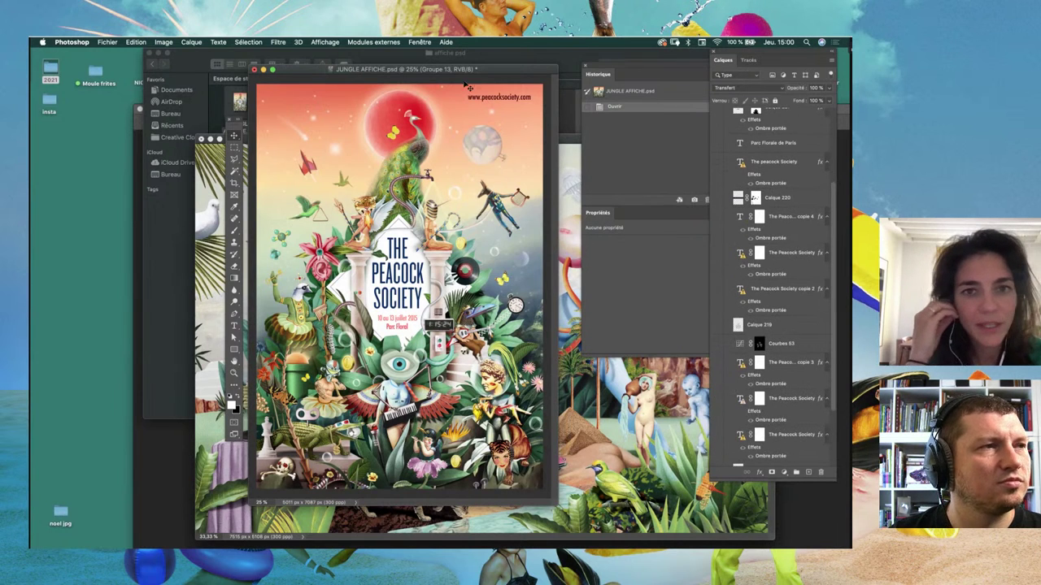
{"action": "left_click_drag", "start_coordinate": [462, 72], "coordinate": [479, 72]}
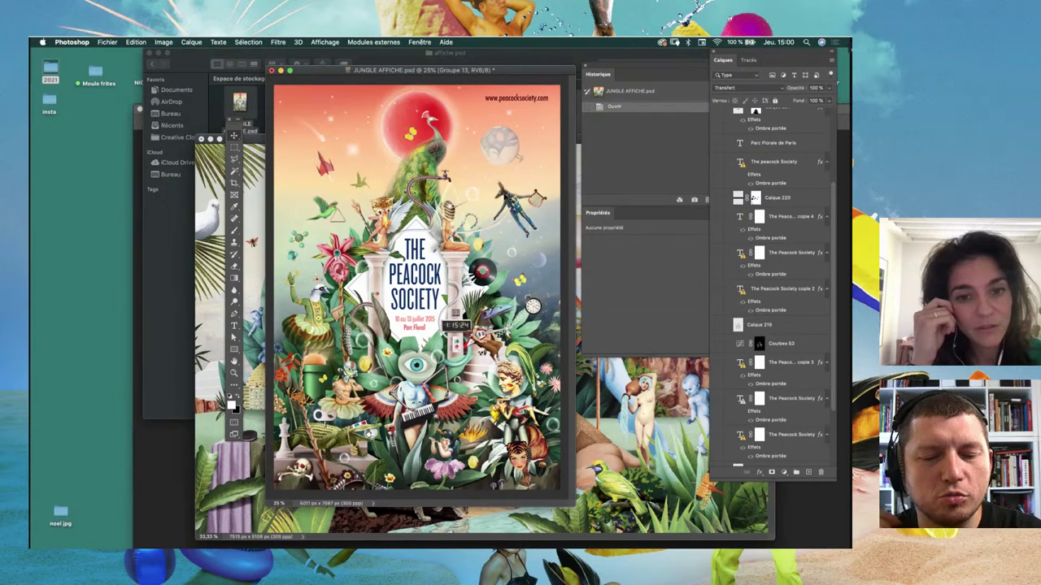
{"action": "left_click_drag", "start_coordinate": [367, 73], "coordinate": [386, 89]}
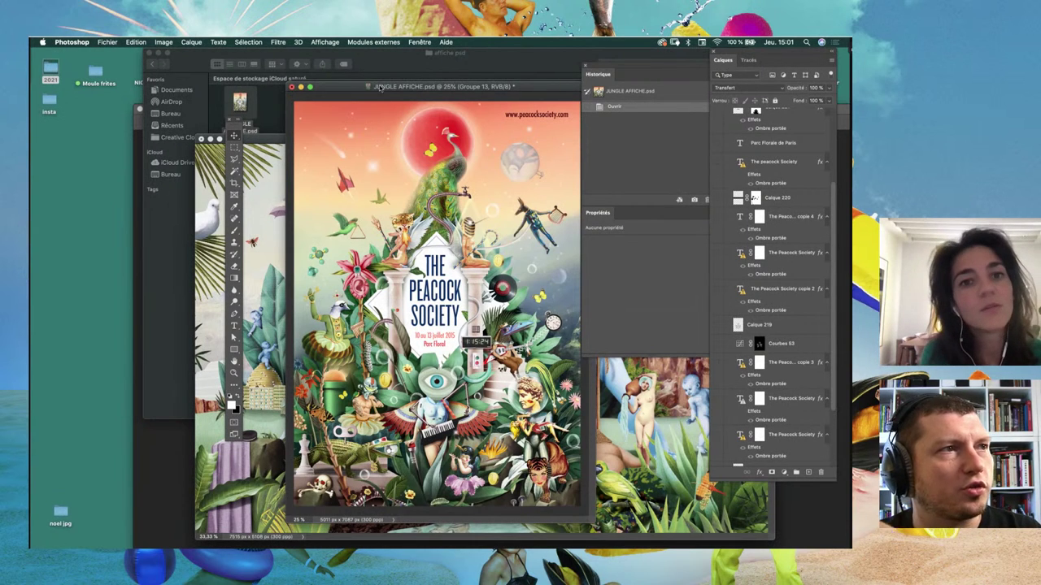
Step: Close the JUNGLE AFFICHE and BABEL documents without saving their changes
{"action": "left_click_drag", "start_coordinate": [391, 89], "coordinate": [395, 101]}
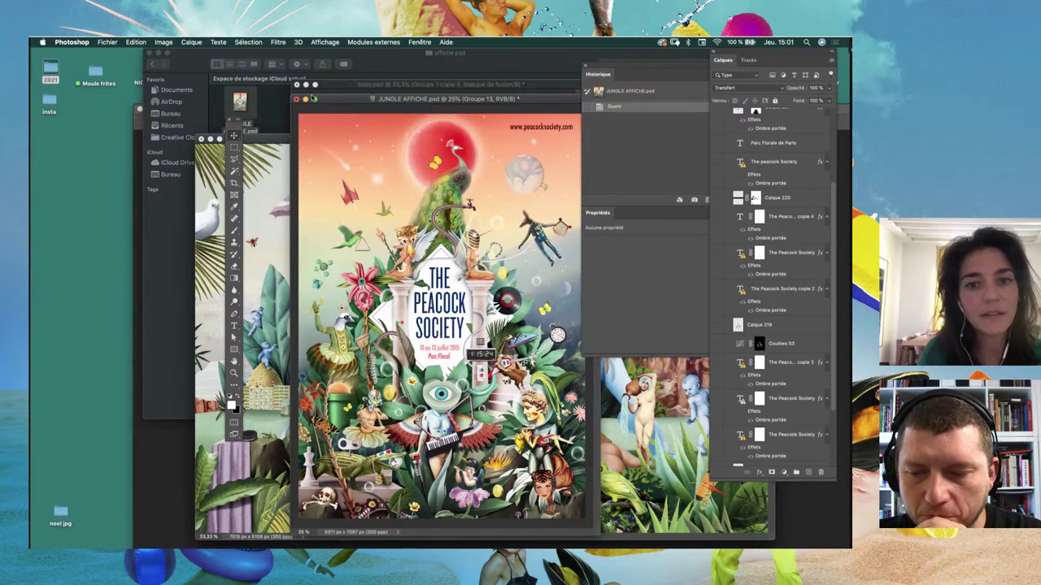
{"action": "left_click", "coordinate": [296, 98]}
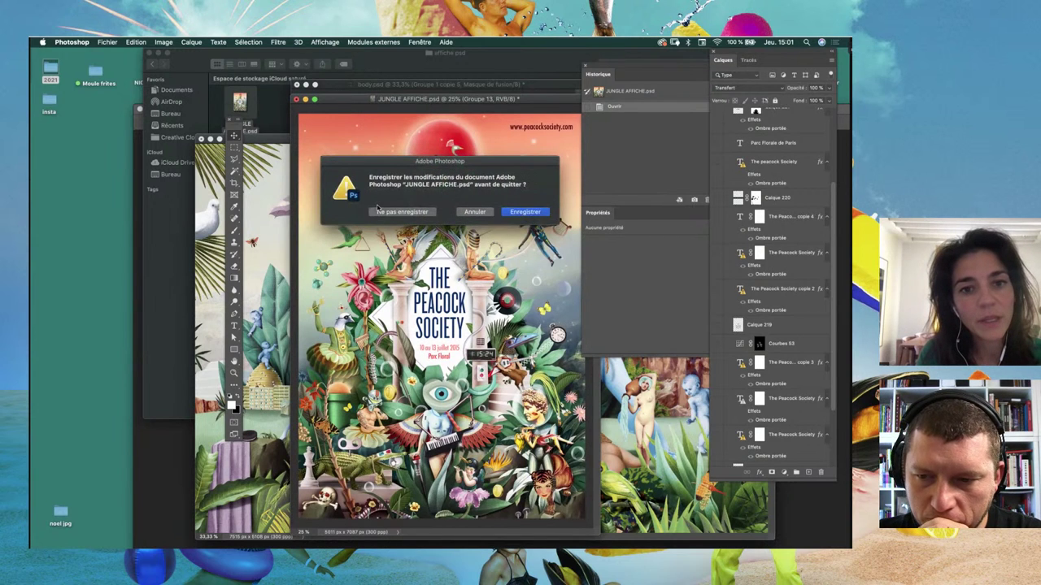
{"action": "key", "text": "Return"}
{"action": "left_click_drag", "start_coordinate": [311, 137], "coordinate": [375, 128]}
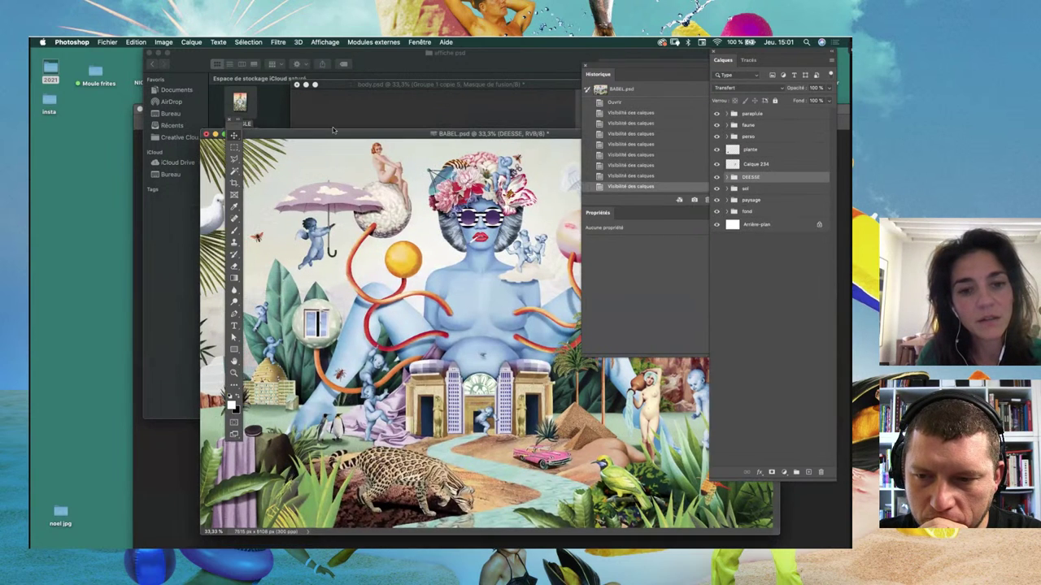
{"action": "left_click", "coordinate": [264, 130]}
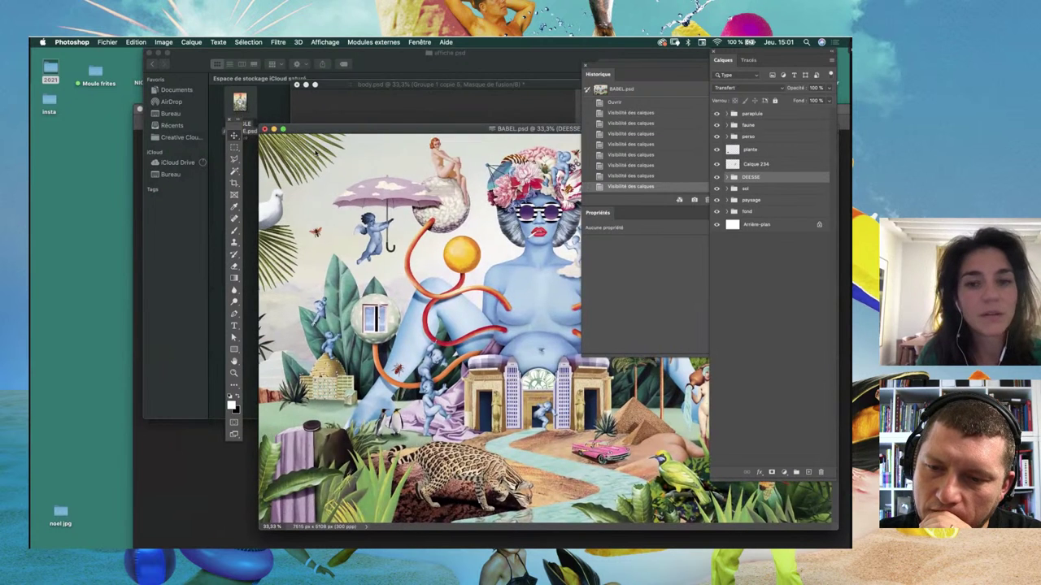
{"action": "left_click", "coordinate": [405, 212]}
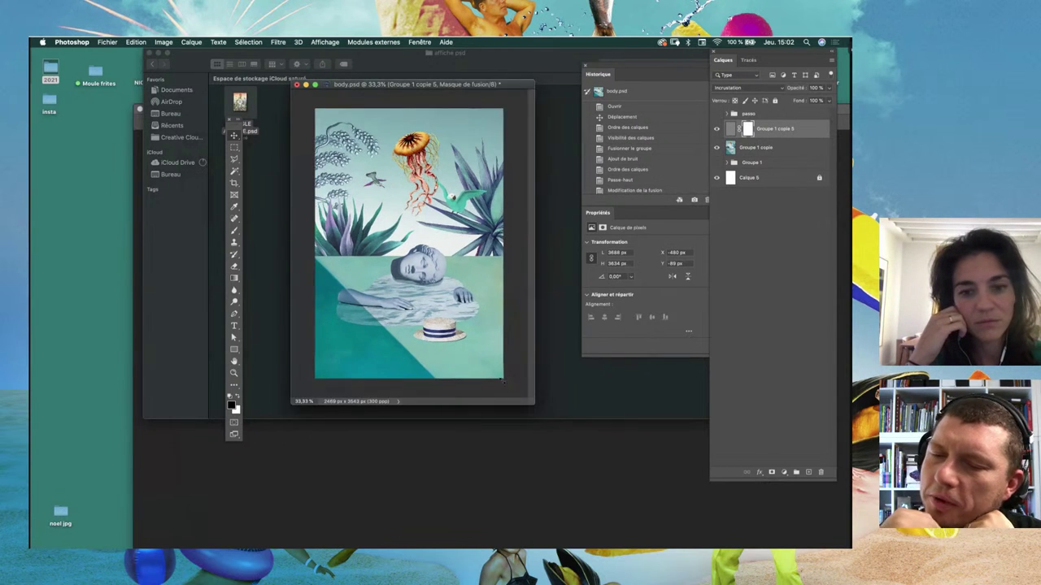
Step: Close body.psd without saving, leaving only the Home screen
{"action": "left_click_drag", "start_coordinate": [579, 479], "coordinate": [501, 387]}
{"action": "left_click", "coordinate": [296, 84]}
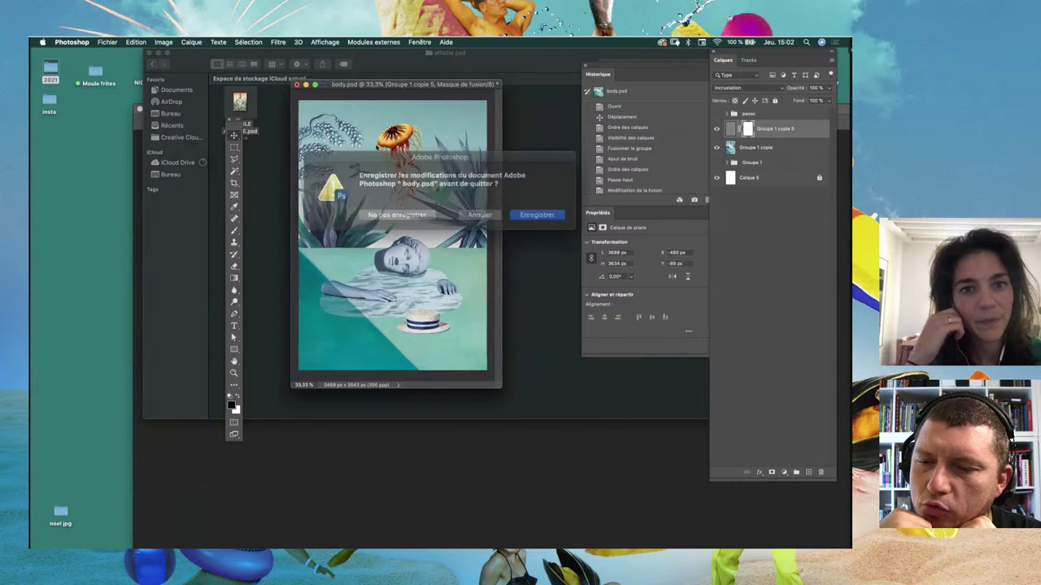
{"action": "left_click", "coordinate": [407, 212]}
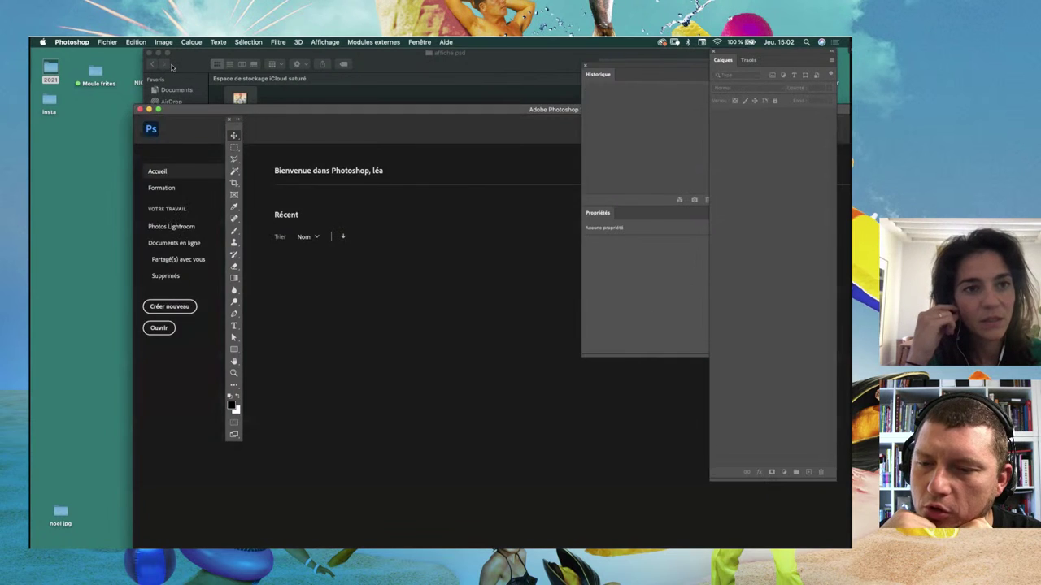
Step: Return Finder to the ILLU folder and bring it forward, listing couv 3.psd and ALOHA ORCHESTRA
{"action": "left_click", "coordinate": [188, 66]}
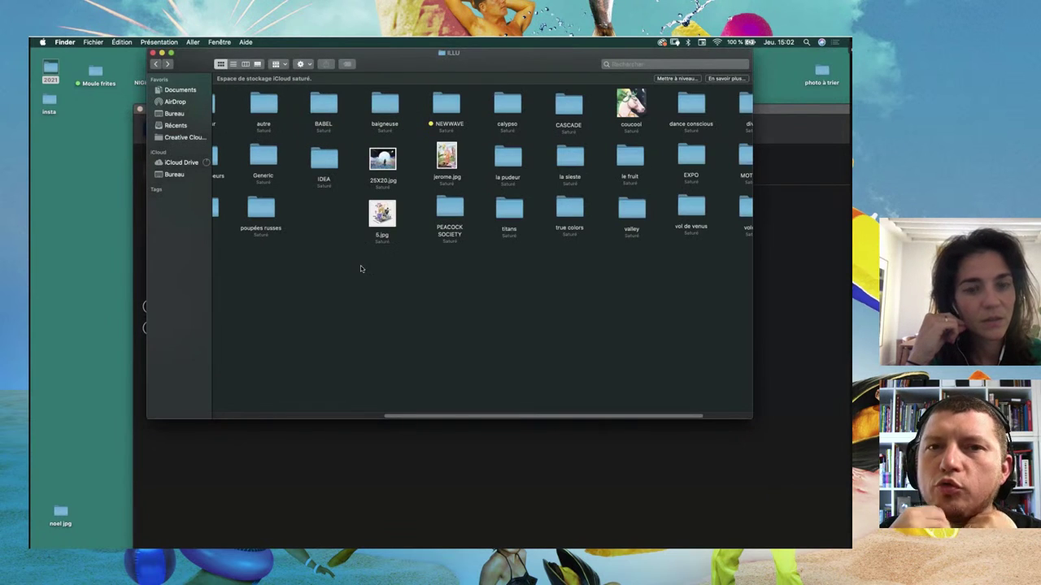
{"action": "left_click", "coordinate": [370, 418]}
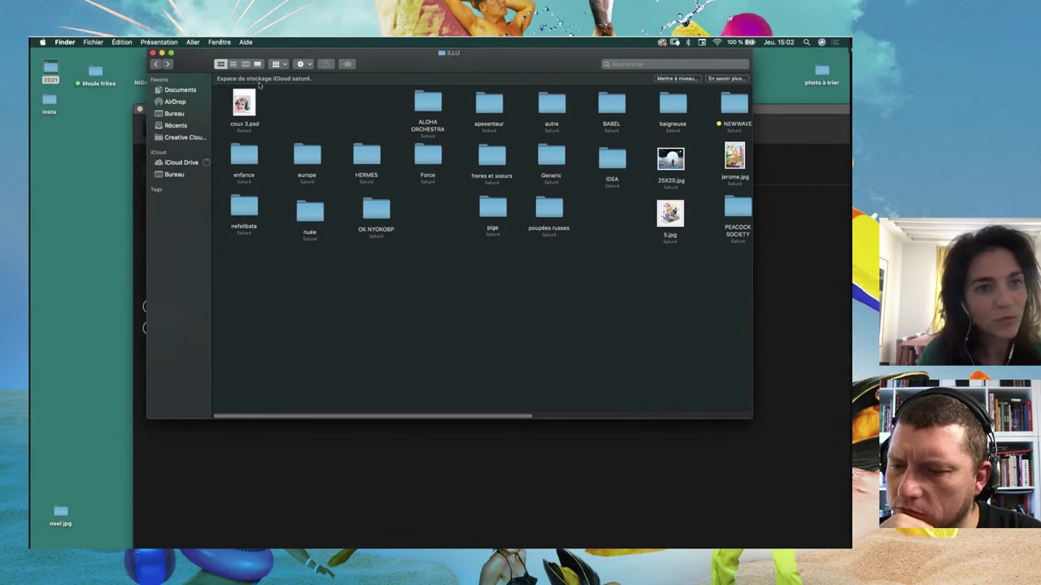
{"action": "left_click", "coordinate": [146, 130]}
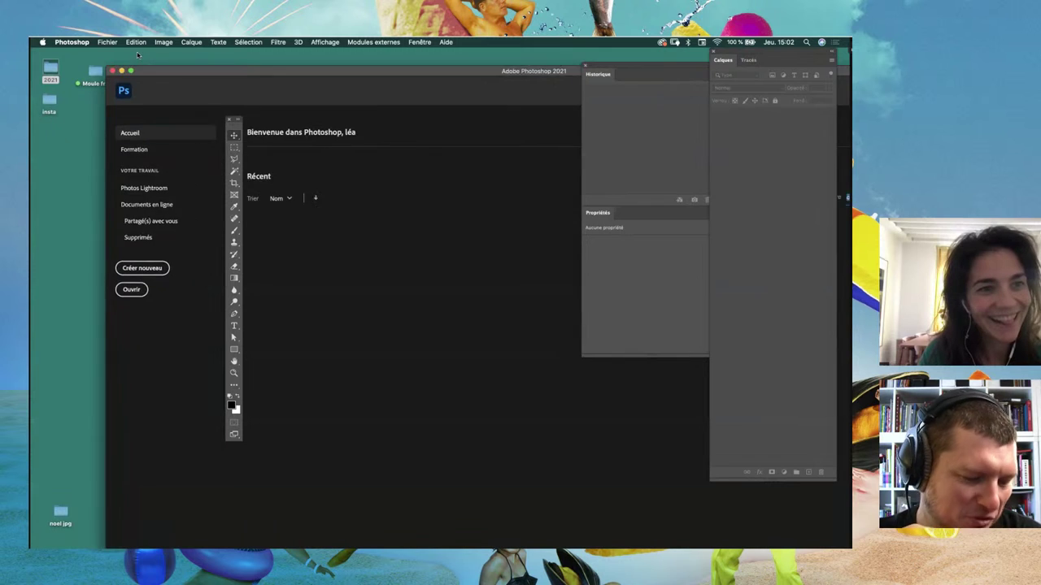
{"action": "mouse_move", "coordinate": [154, 133]}
{"action": "left_mouse_down"}
{"action": "mouse_move", "coordinate": [183, 284]}
{"action": "mouse_move", "coordinate": [141, 140]}
{"action": "left_mouse_up"}
{"action": "left_click", "coordinate": [158, 215]}
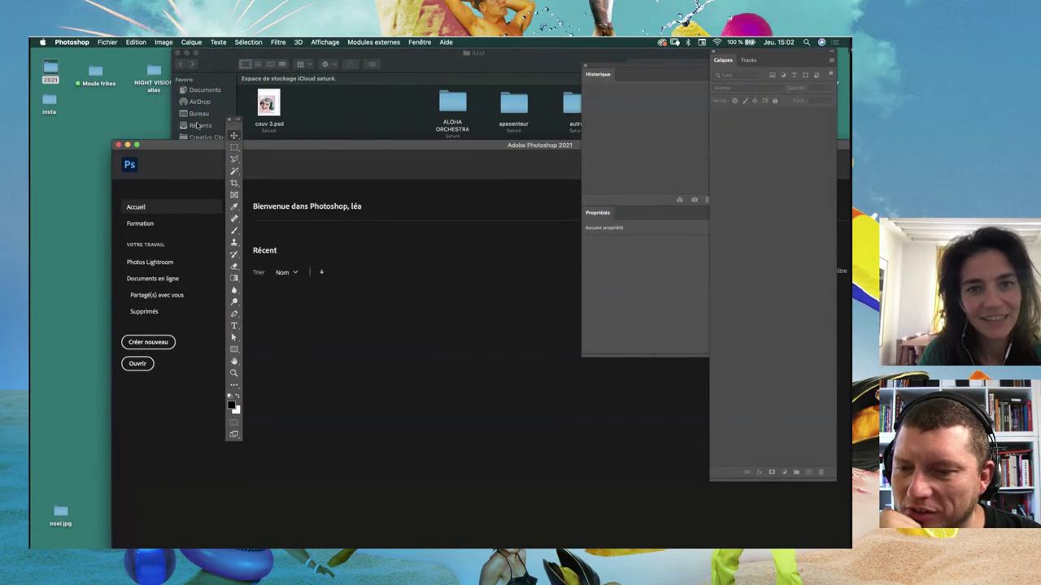
{"action": "left_click", "coordinate": [388, 117]}
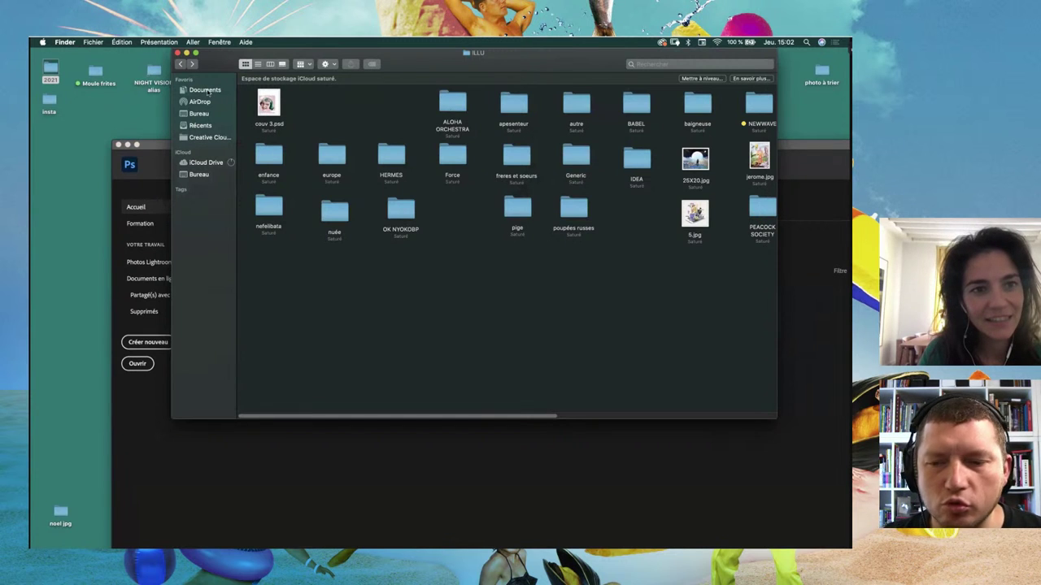
Step: Open Documents > AGENT in Finder to show its project folders grouped by year
{"action": "left_click", "coordinate": [204, 90]}
{"action": "double_click", "coordinate": [271, 208]}
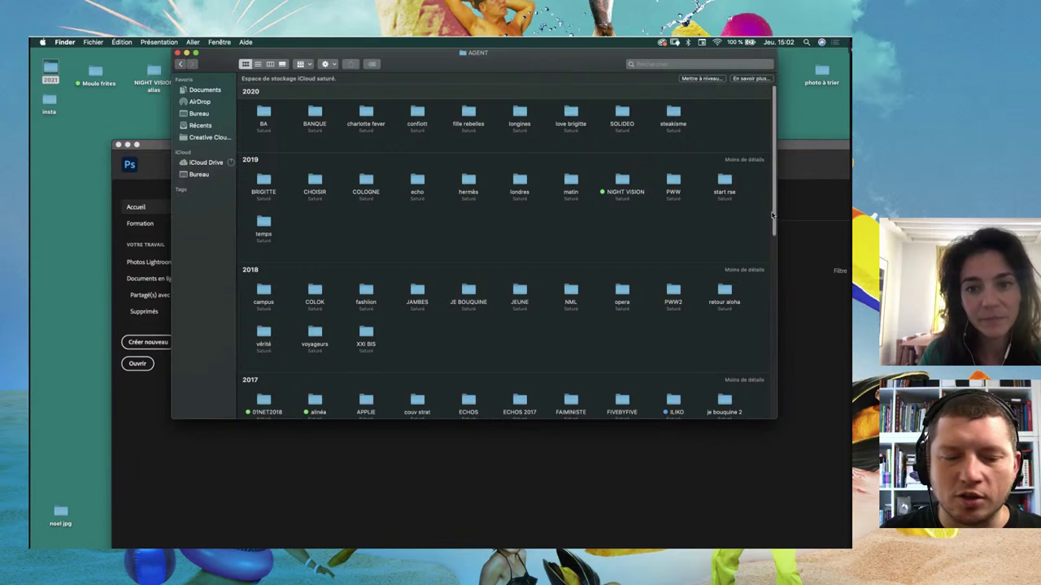
{"action": "left_click_drag", "start_coordinate": [773, 214], "coordinate": [776, 236]}
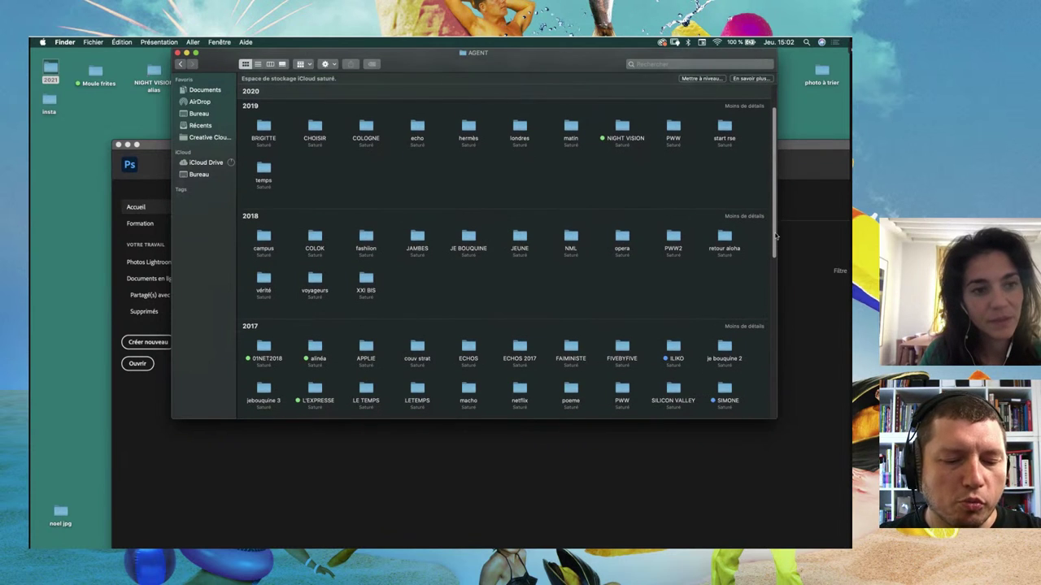
{"action": "scroll", "coordinate": [751, 227], "scroll_direction": "up", "scroll_amount": 1}
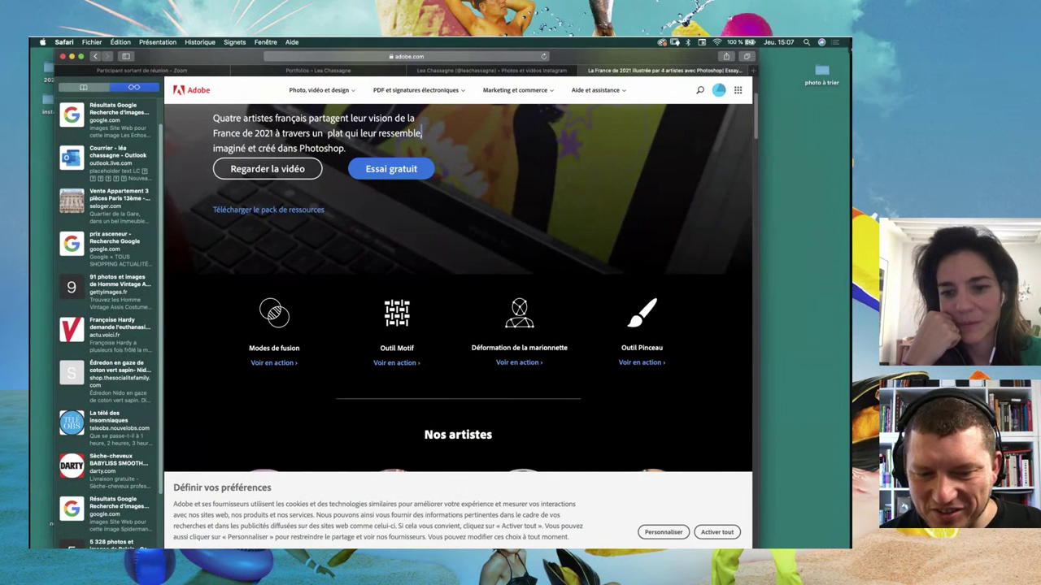
Step: Hide Safari's sidebar and scroll the article through Lili's Modes de fusion section
{"action": "scroll", "coordinate": [458, 309], "scroll_direction": "down", "scroll_amount": 3}
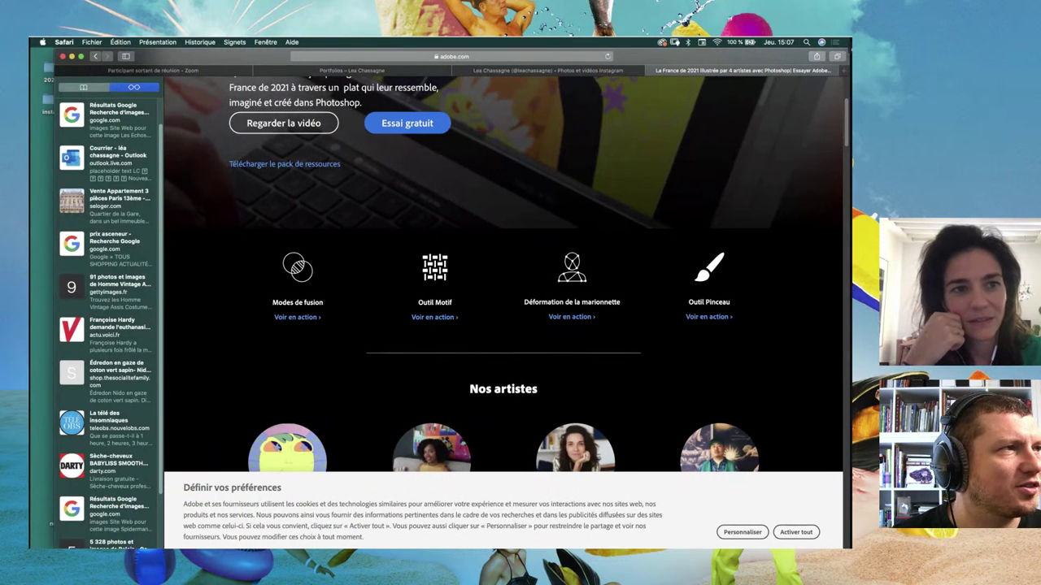
{"action": "key", "text": "super+shift+l"}
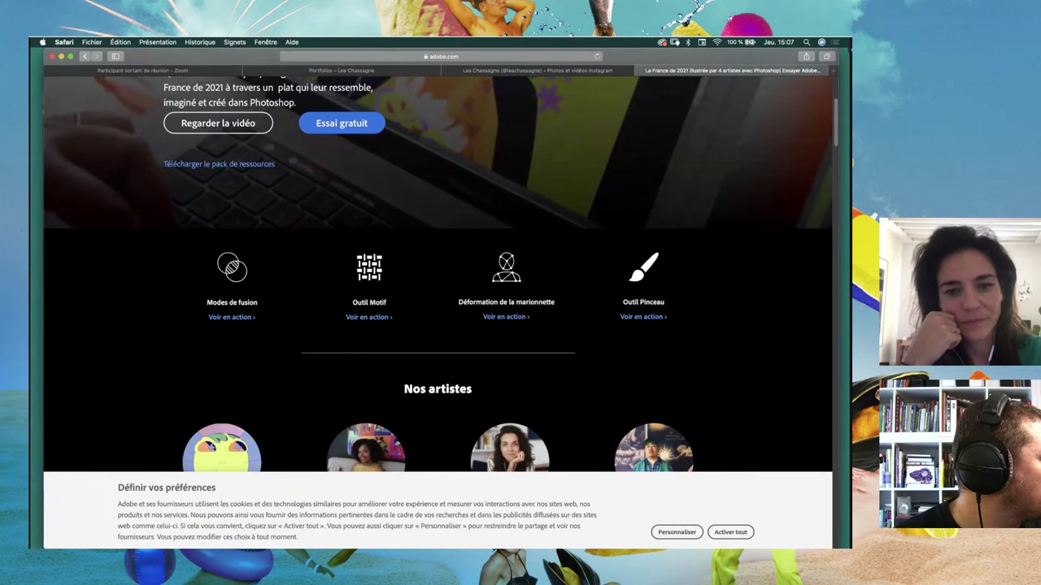
{"action": "scroll", "coordinate": [437, 274], "scroll_direction": "down", "scroll_amount": 5}
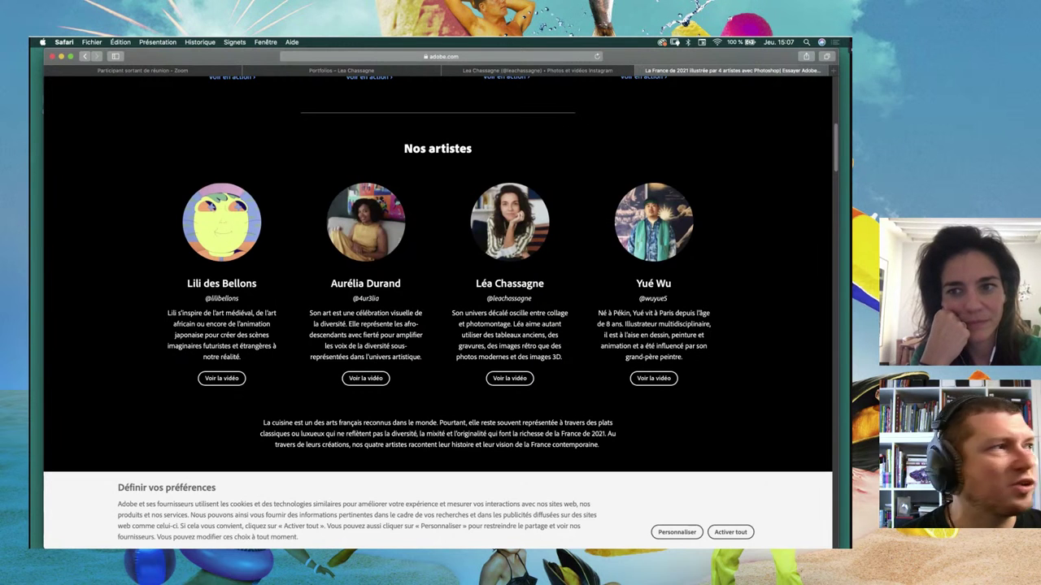
{"action": "scroll", "coordinate": [437, 274], "scroll_direction": "up", "scroll_amount": 1}
{"action": "scroll", "coordinate": [437, 274], "scroll_direction": "down", "scroll_amount": 1}
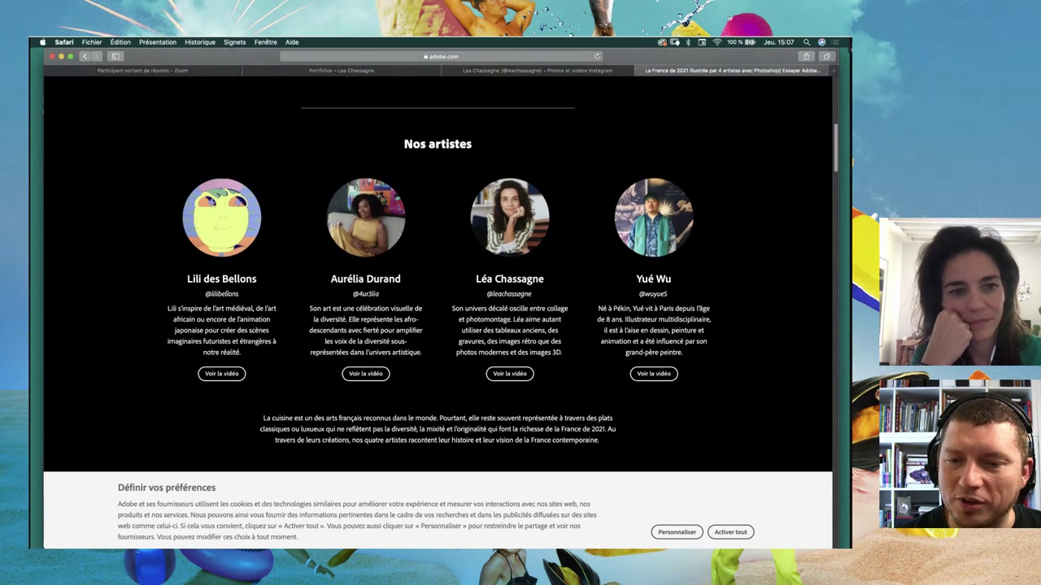
{"action": "scroll", "coordinate": [437, 274], "scroll_direction": "up", "scroll_amount": 1}
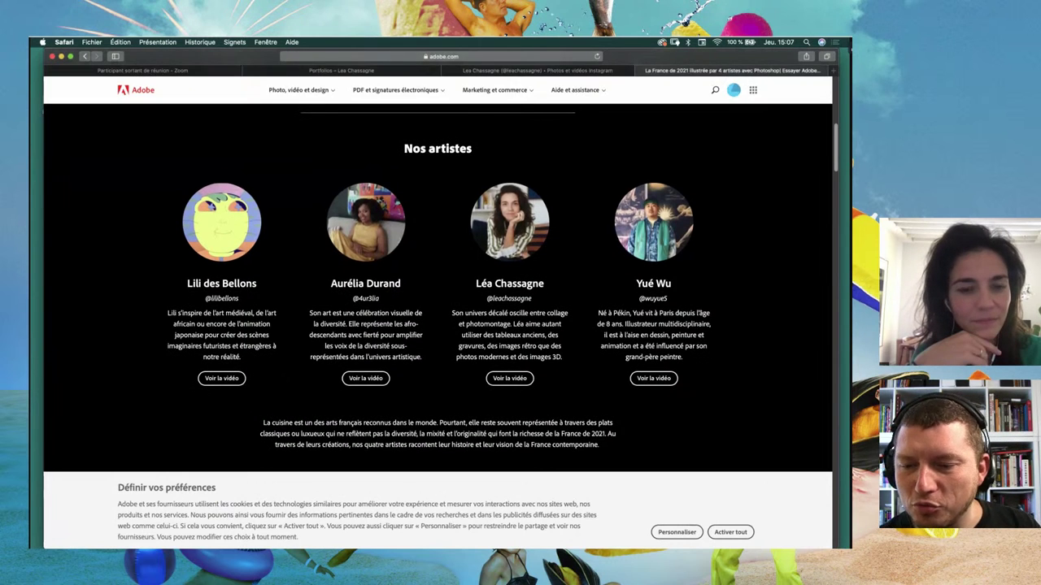
{"action": "scroll", "coordinate": [437, 274], "scroll_direction": "down", "scroll_amount": 1}
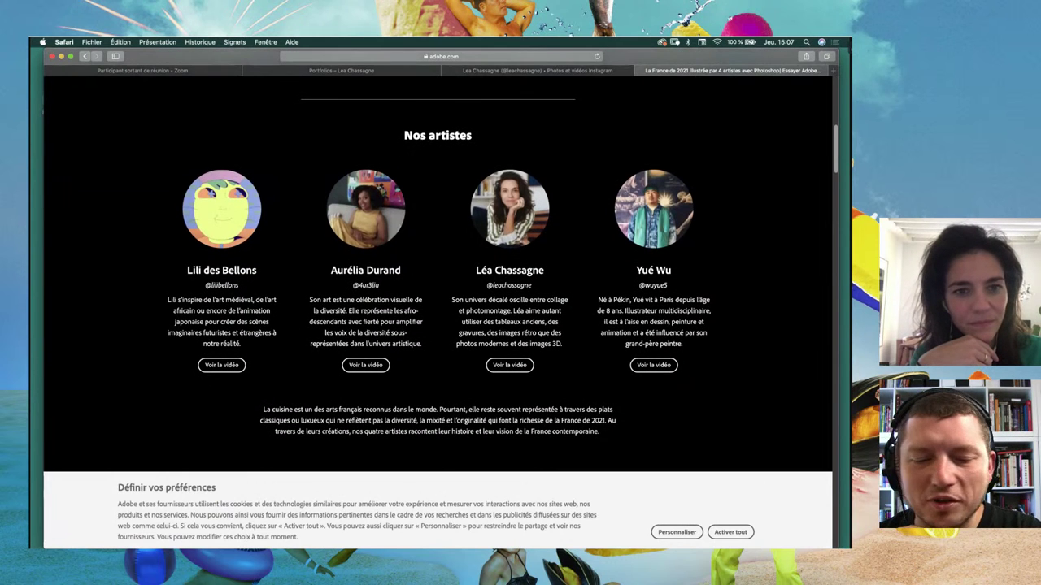
{"action": "scroll", "coordinate": [438, 274], "scroll_direction": "down", "scroll_amount": 1}
{"action": "scroll", "coordinate": [438, 274], "scroll_direction": "down", "scroll_amount": 1}
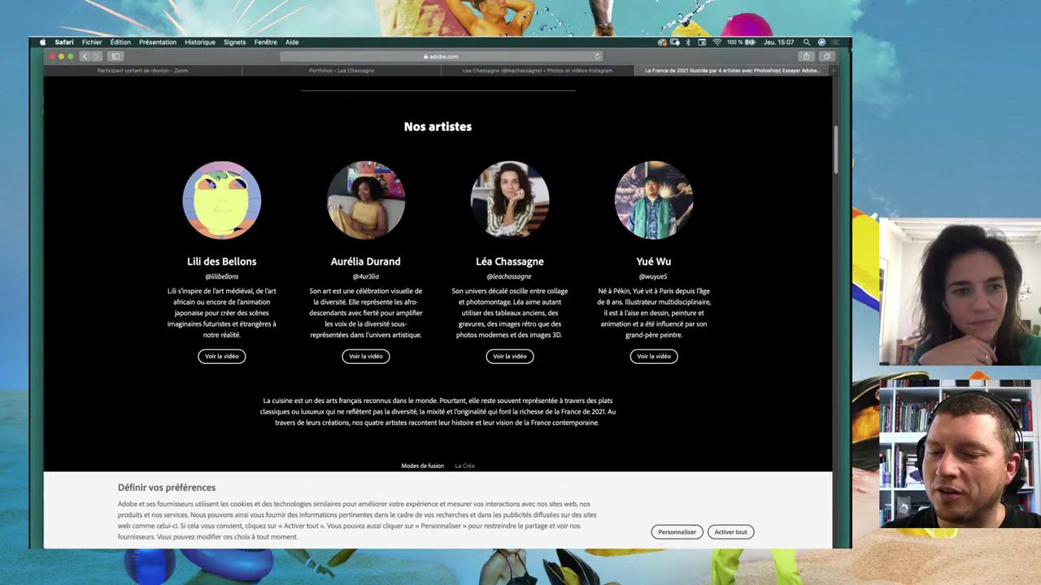
{"action": "scroll", "coordinate": [437, 274], "scroll_direction": "down", "scroll_amount": 1}
{"action": "scroll", "coordinate": [437, 274], "scroll_direction": "down", "scroll_amount": 1}
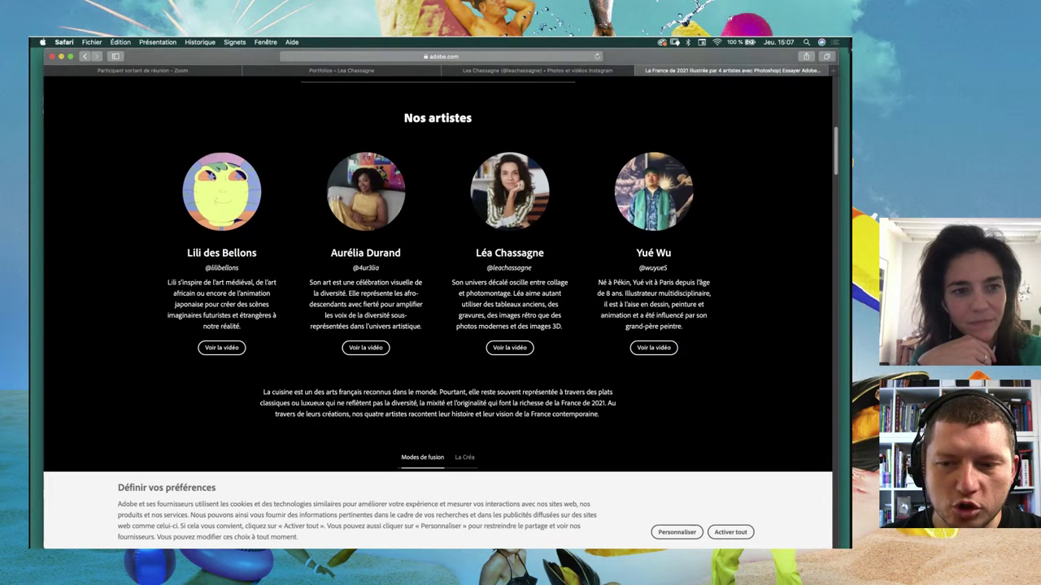
{"action": "scroll", "coordinate": [438, 274], "scroll_direction": "down", "scroll_amount": 1}
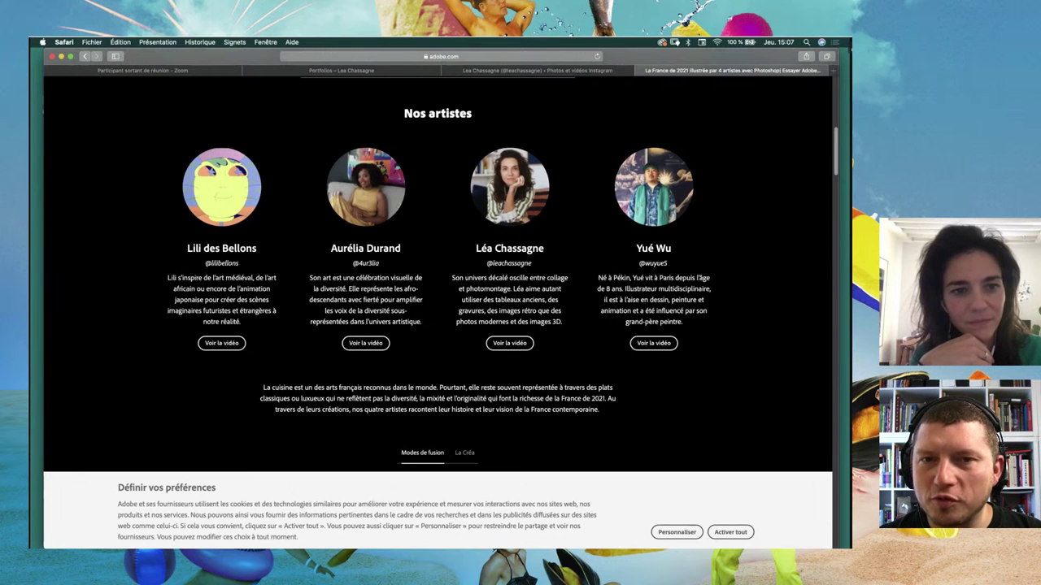
Step: Scroll past the Outil Motif demo to Aurélia's woman-eating illustration with the orange diamond pattern
{"action": "scroll", "coordinate": [438, 274], "scroll_direction": "down", "scroll_amount": 2}
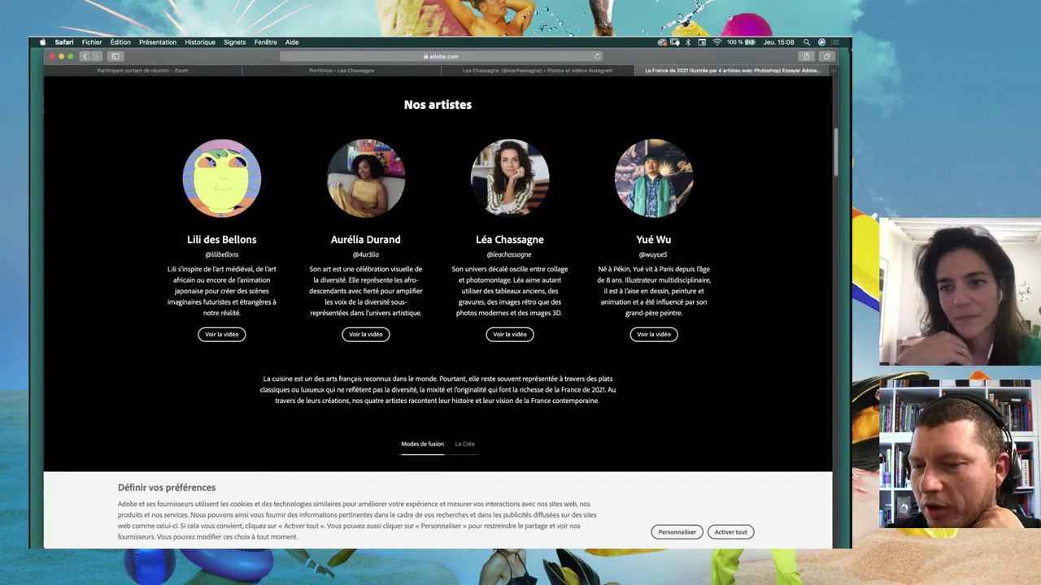
{"action": "scroll", "coordinate": [438, 284], "scroll_direction": "down", "scroll_amount": 5}
{"action": "scroll", "coordinate": [437, 285], "scroll_direction": "down", "scroll_amount": 2}
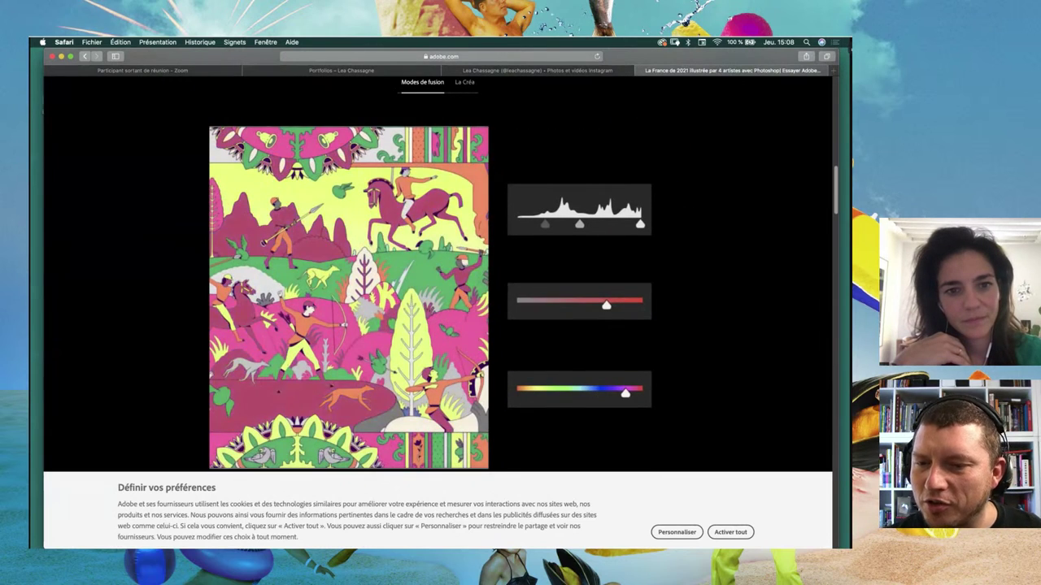
{"action": "scroll", "coordinate": [437, 284], "scroll_direction": "down", "scroll_amount": 2}
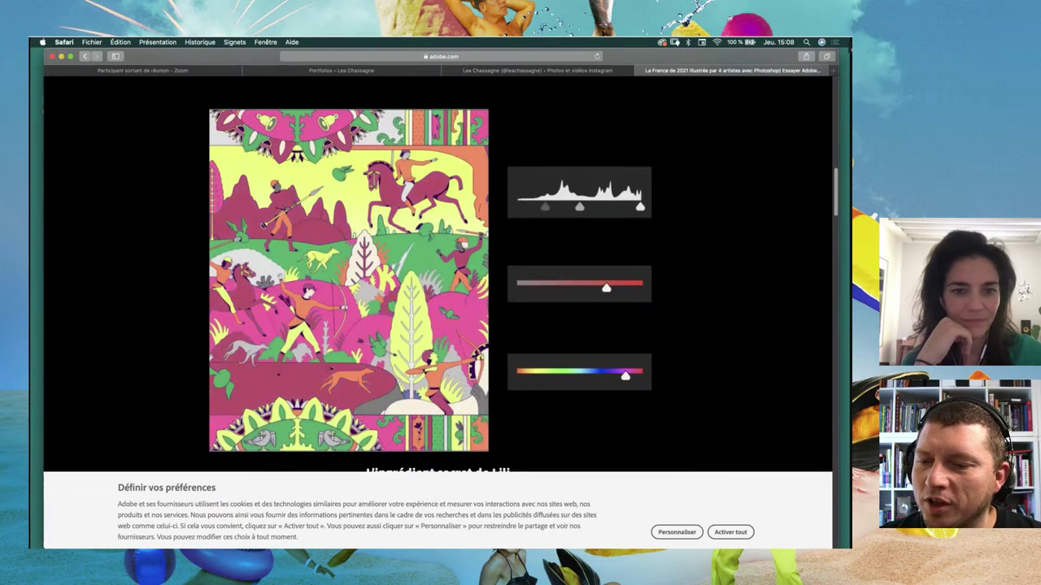
{"action": "scroll", "coordinate": [520, 309], "scroll_direction": "down", "scroll_amount": 1}
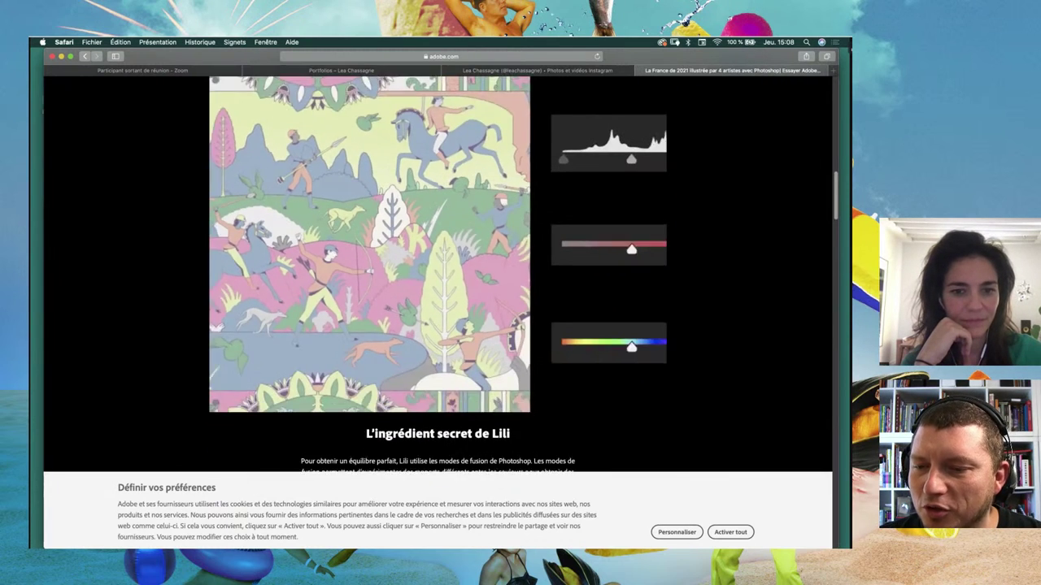
{"action": "scroll", "coordinate": [520, 309], "scroll_direction": "down", "scroll_amount": 3}
{"action": "scroll", "coordinate": [439, 268], "scroll_direction": "up", "scroll_amount": 2}
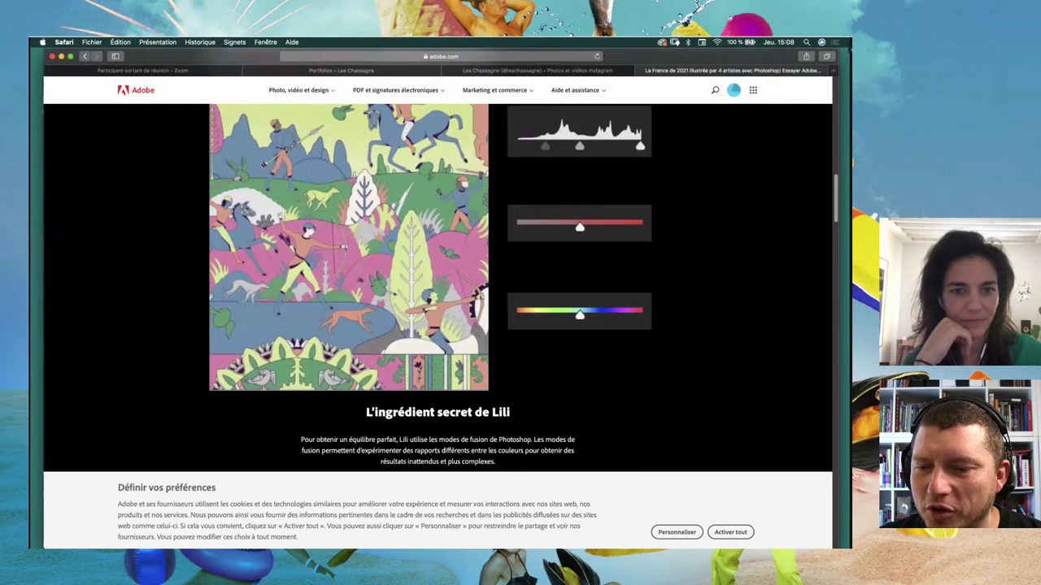
{"action": "scroll", "coordinate": [439, 285], "scroll_direction": "down", "scroll_amount": 4}
{"action": "scroll", "coordinate": [440, 285], "scroll_direction": "down", "scroll_amount": 1}
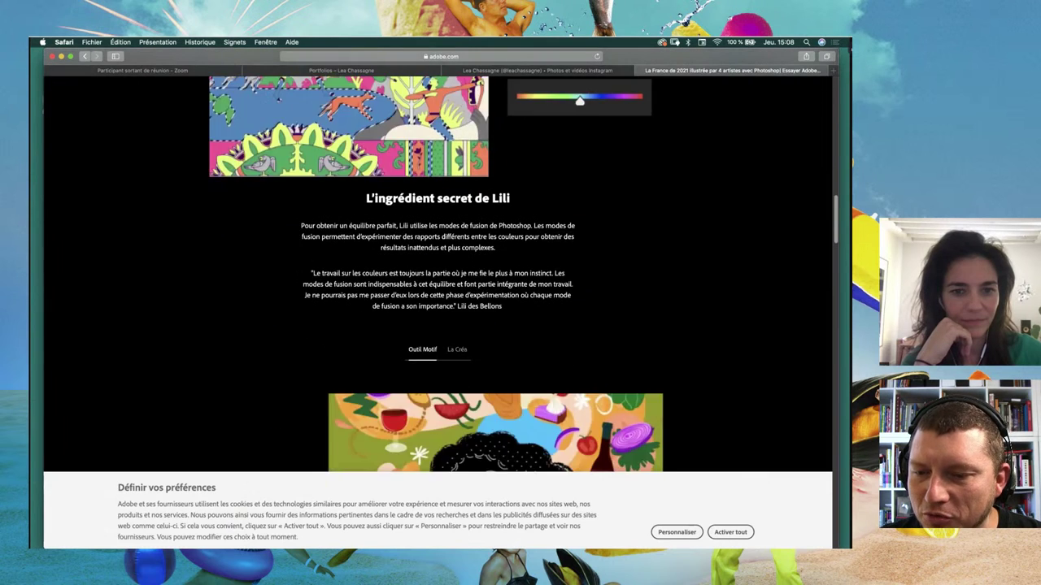
{"action": "scroll", "coordinate": [439, 284], "scroll_direction": "up", "scroll_amount": 2}
{"action": "scroll", "coordinate": [439, 284], "scroll_direction": "up", "scroll_amount": 2}
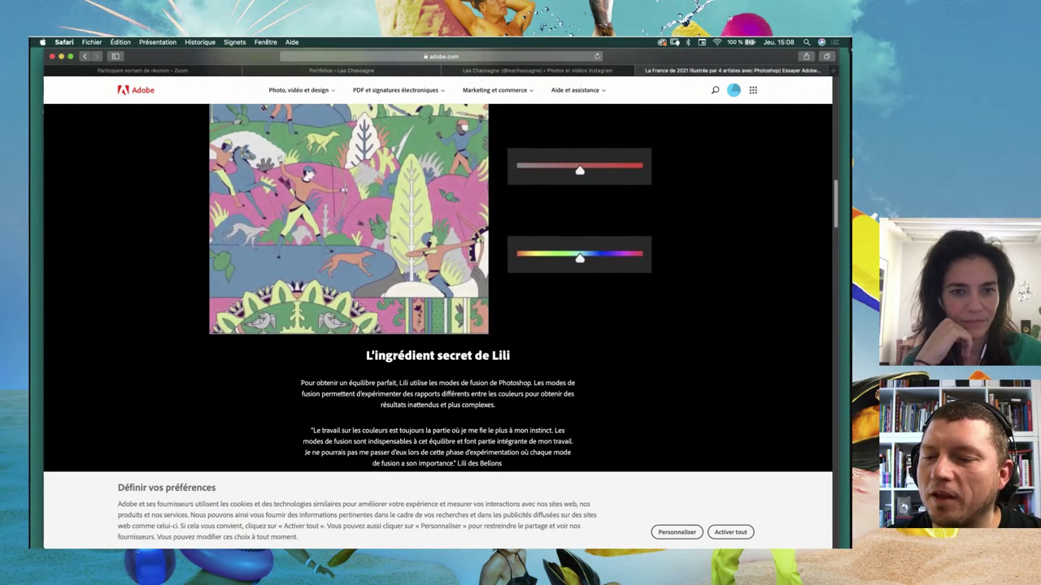
{"action": "scroll", "coordinate": [438, 285], "scroll_direction": "down", "scroll_amount": 1}
{"action": "scroll", "coordinate": [437, 285], "scroll_direction": "down", "scroll_amount": 4}
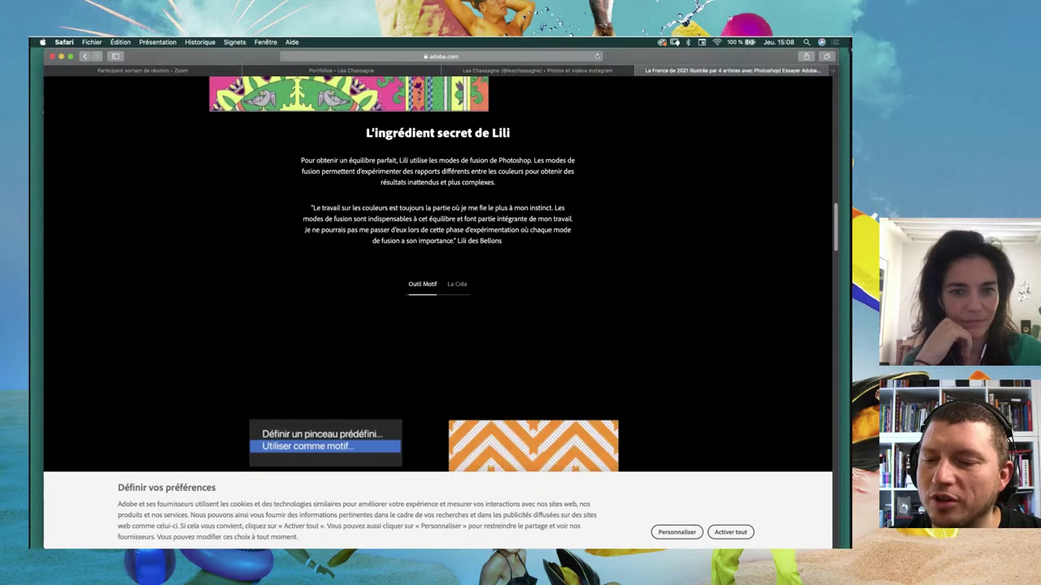
{"action": "scroll", "coordinate": [438, 284], "scroll_direction": "down", "scroll_amount": 3}
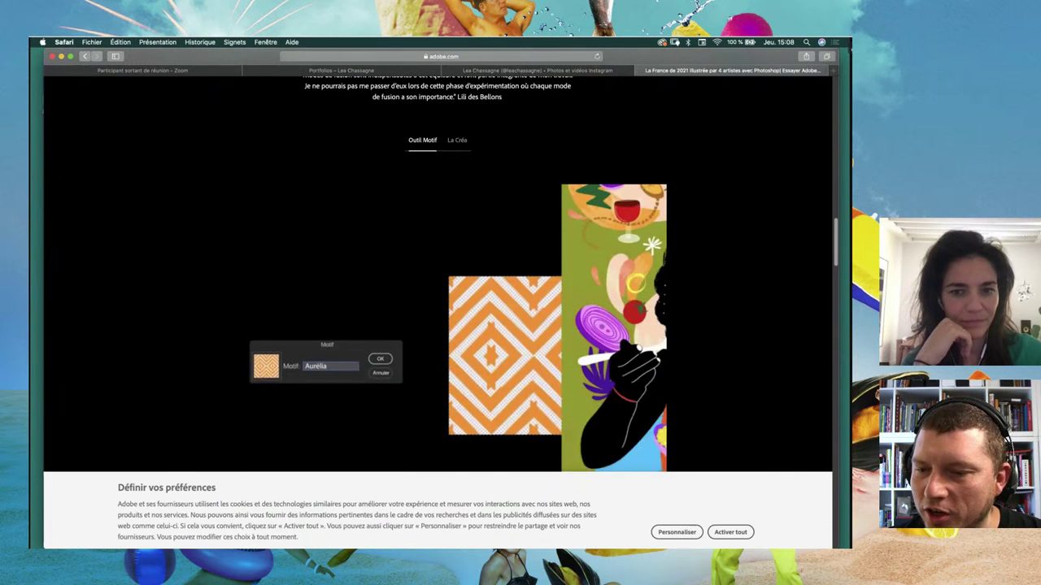
{"action": "scroll", "coordinate": [438, 284], "scroll_direction": "down", "scroll_amount": 2}
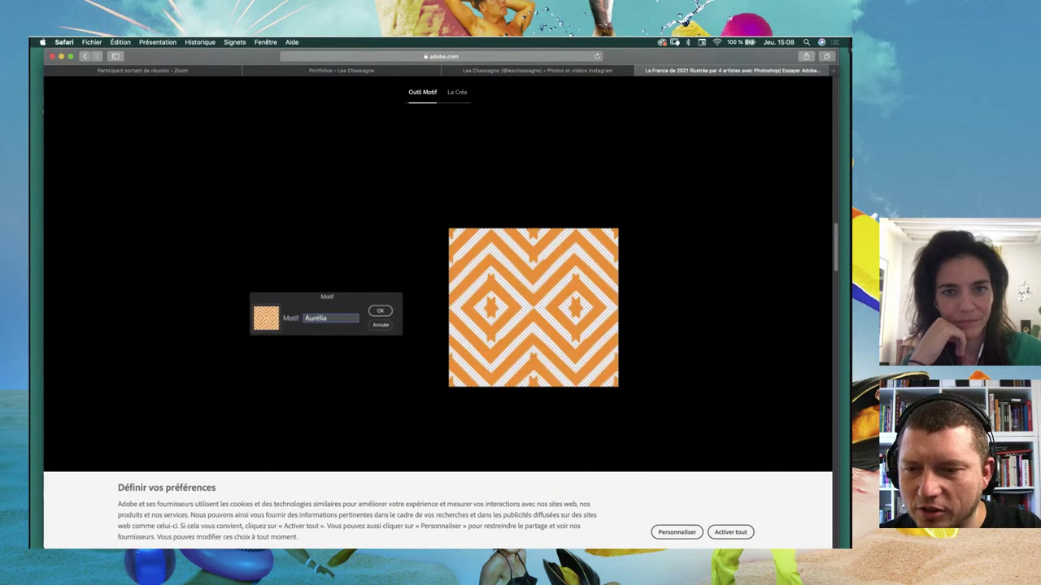
{"action": "scroll", "coordinate": [438, 277], "scroll_direction": "down", "scroll_amount": 3}
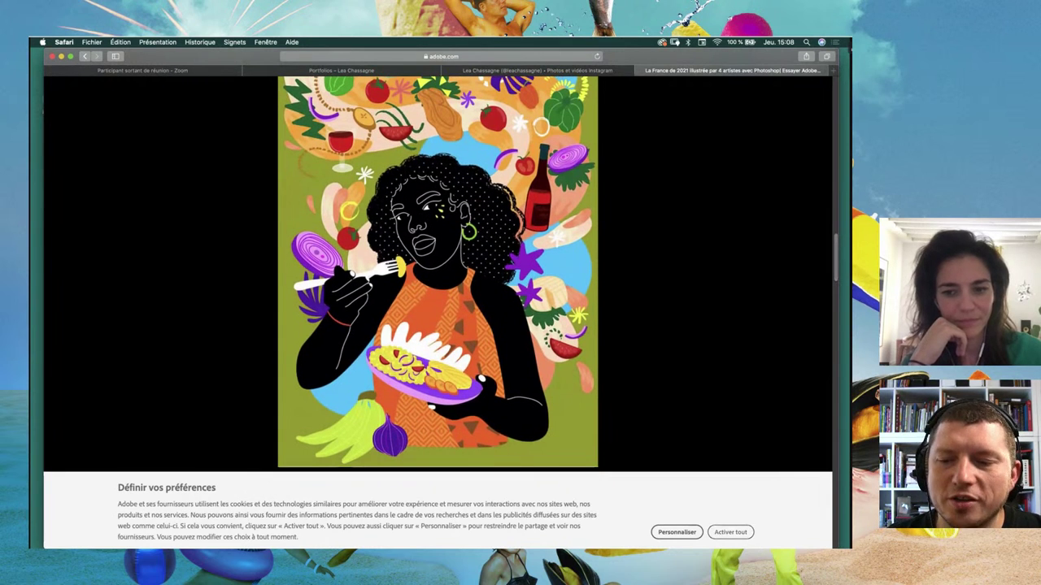
Step: Accept the cookie notice and scroll to Yué's secret-ingredient section
{"action": "left_click", "coordinate": [730, 532]}
{"action": "scroll", "coordinate": [437, 293], "scroll_direction": "up", "scroll_amount": 1}
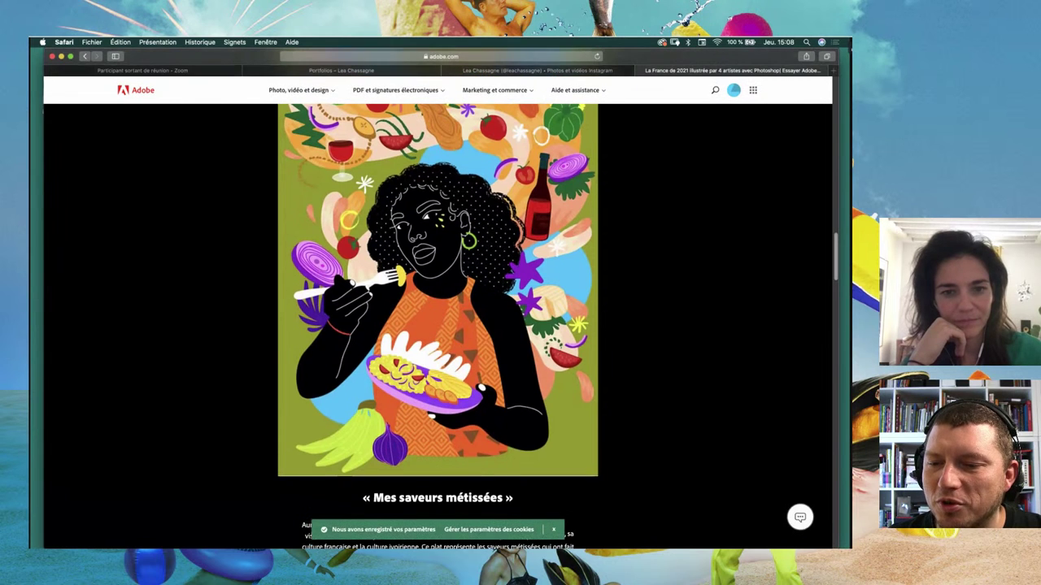
{"action": "scroll", "coordinate": [437, 293], "scroll_direction": "up", "scroll_amount": 1}
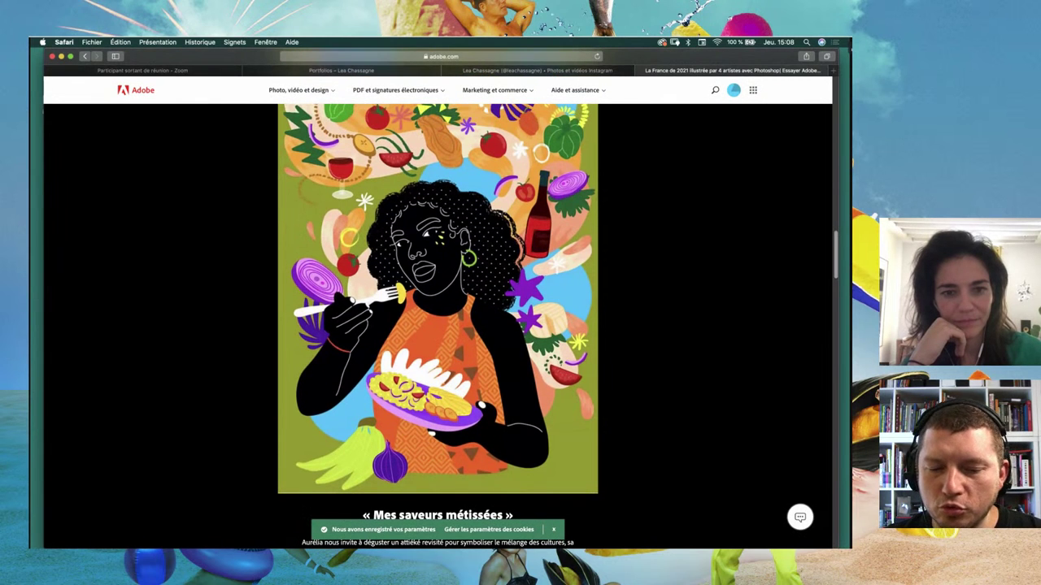
{"action": "scroll", "coordinate": [438, 326], "scroll_direction": "down", "scroll_amount": 2}
{"action": "scroll", "coordinate": [437, 325], "scroll_direction": "down", "scroll_amount": 2}
{"action": "scroll", "coordinate": [437, 313], "scroll_direction": "down", "scroll_amount": 3}
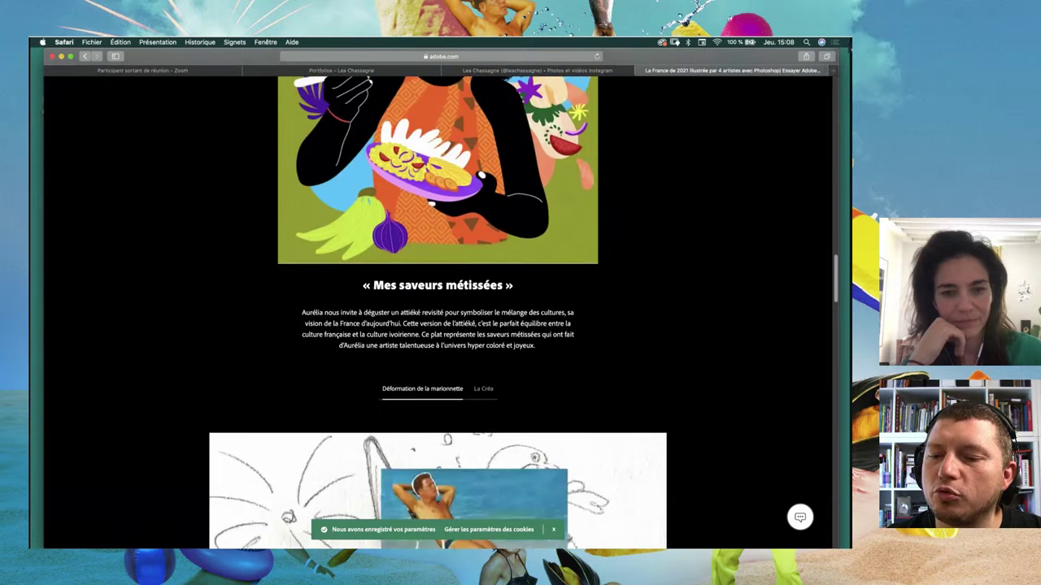
{"action": "scroll", "coordinate": [437, 313], "scroll_direction": "up", "scroll_amount": 1}
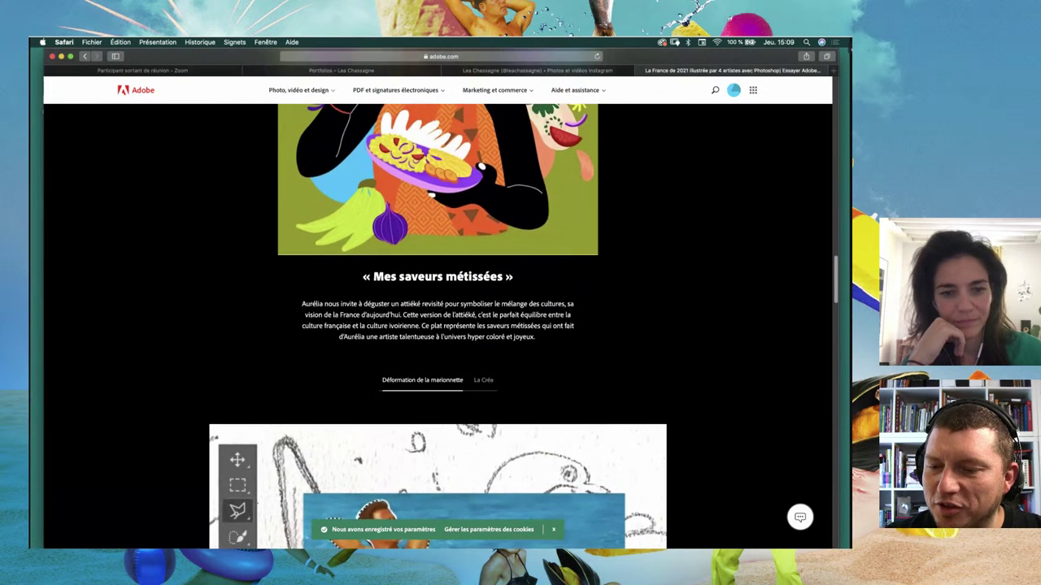
{"action": "scroll", "coordinate": [437, 309], "scroll_direction": "down", "scroll_amount": 1}
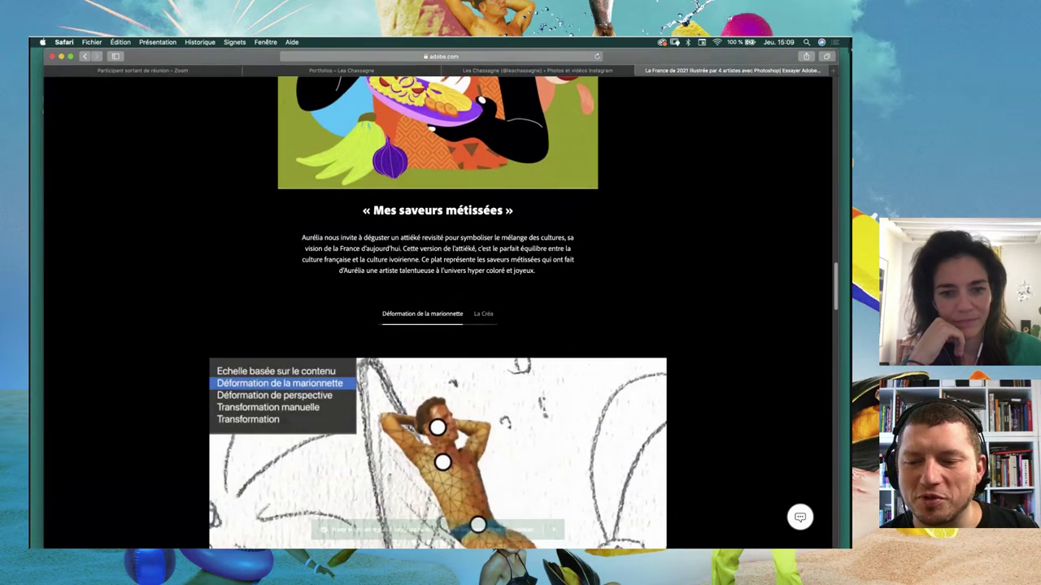
{"action": "scroll", "coordinate": [437, 326], "scroll_direction": "down", "scroll_amount": 1}
{"action": "scroll", "coordinate": [438, 326], "scroll_direction": "down", "scroll_amount": 2}
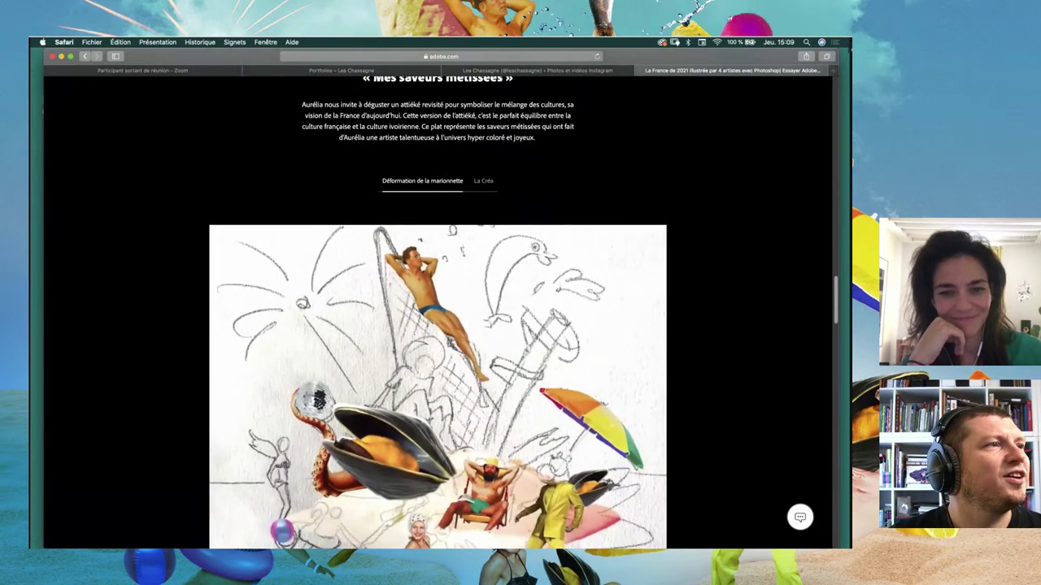
{"action": "scroll", "coordinate": [437, 325], "scroll_direction": "down", "scroll_amount": 2}
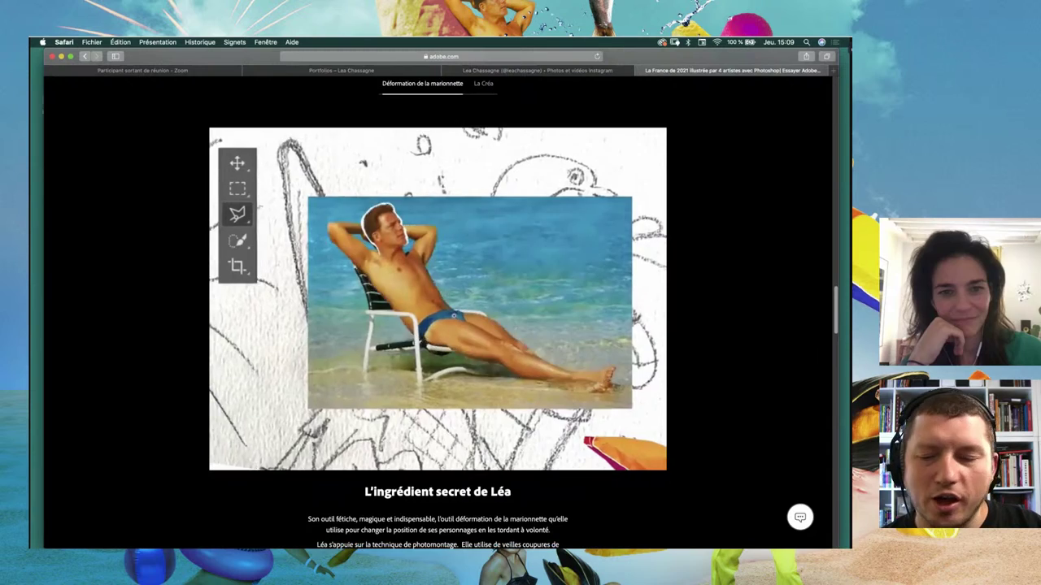
Step: Scroll past Yué's demo video and quote down to the blue Télécharger resource banner
{"action": "scroll", "coordinate": [438, 325], "scroll_direction": "down", "scroll_amount": 1}
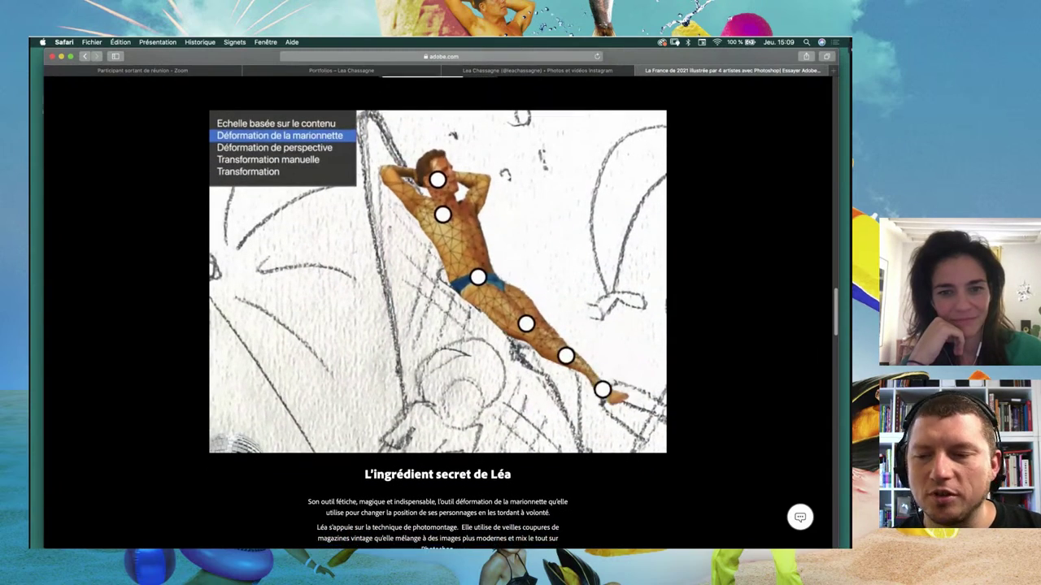
{"action": "scroll", "coordinate": [437, 325], "scroll_direction": "down", "scroll_amount": 1}
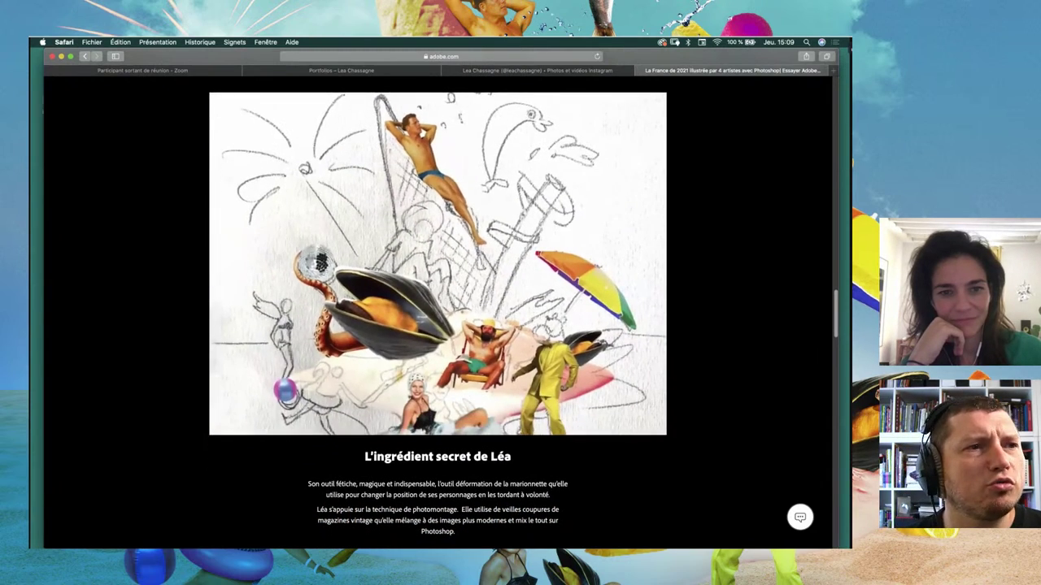
{"action": "scroll", "coordinate": [438, 325], "scroll_direction": "down", "scroll_amount": 1}
{"action": "scroll", "coordinate": [438, 325], "scroll_direction": "down", "scroll_amount": 1}
{"action": "scroll", "coordinate": [438, 325], "scroll_direction": "down", "scroll_amount": 2}
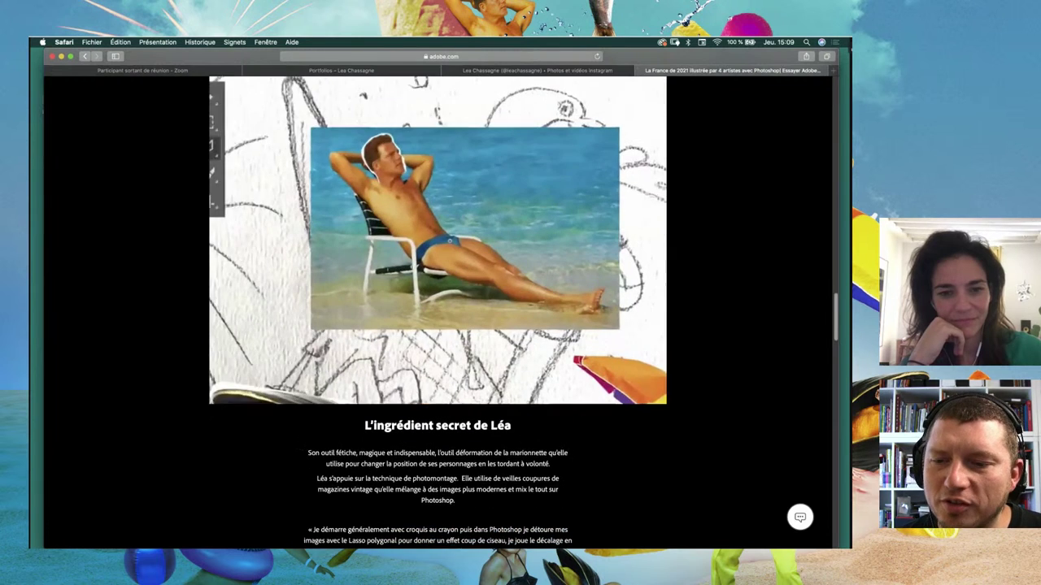
{"action": "scroll", "coordinate": [437, 325], "scroll_direction": "down", "scroll_amount": 2}
{"action": "scroll", "coordinate": [438, 325], "scroll_direction": "down", "scroll_amount": 3}
{"action": "scroll", "coordinate": [438, 325], "scroll_direction": "down", "scroll_amount": 2}
{"action": "scroll", "coordinate": [438, 325], "scroll_direction": "down", "scroll_amount": 1}
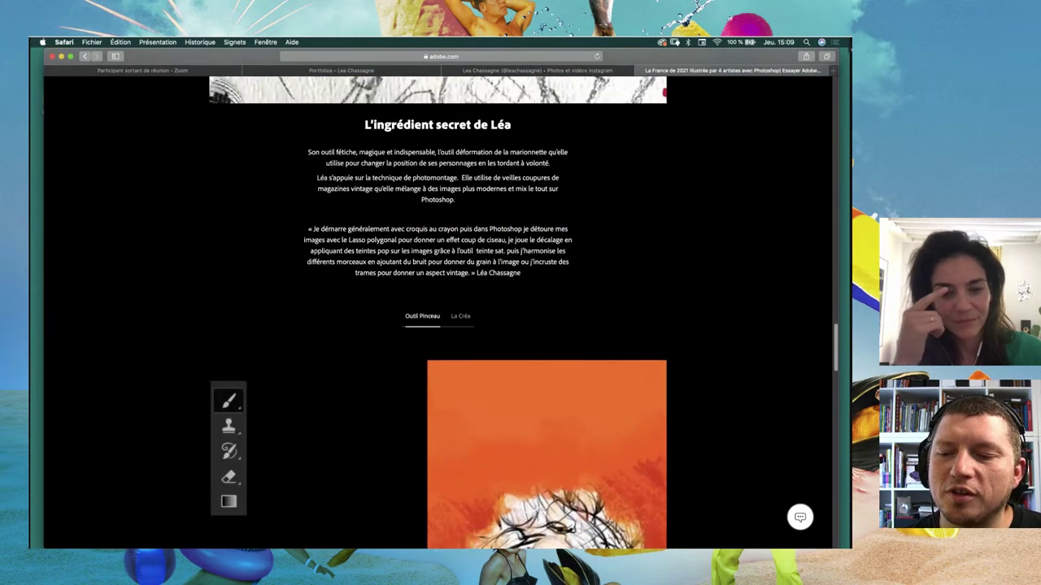
{"action": "scroll", "coordinate": [437, 325], "scroll_direction": "down", "scroll_amount": 2}
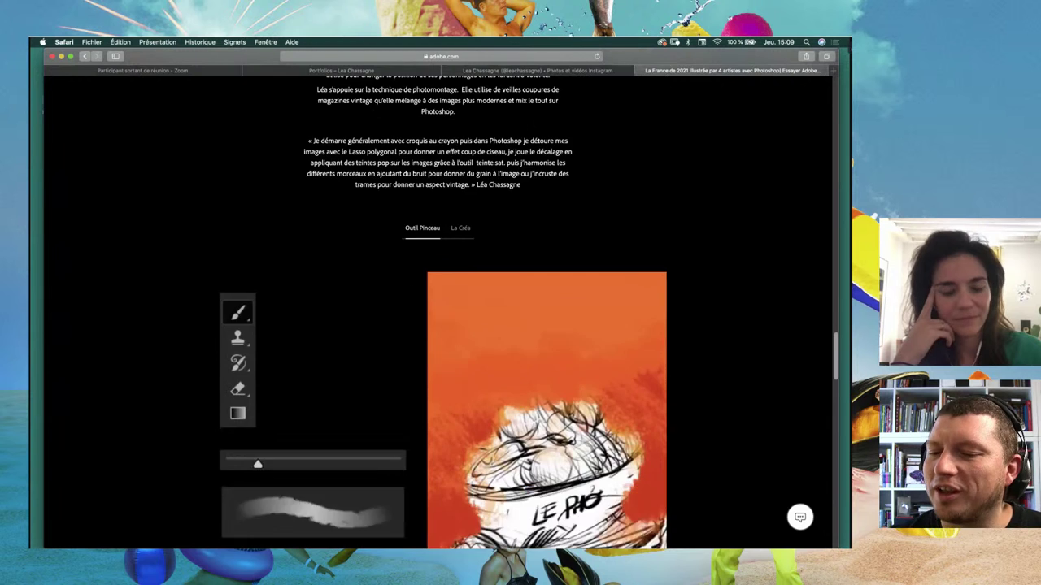
{"action": "scroll", "coordinate": [438, 325], "scroll_direction": "down", "scroll_amount": 3}
{"action": "scroll", "coordinate": [437, 326], "scroll_direction": "down", "scroll_amount": 1}
{"action": "scroll", "coordinate": [554, 182], "scroll_direction": "down", "scroll_amount": 1}
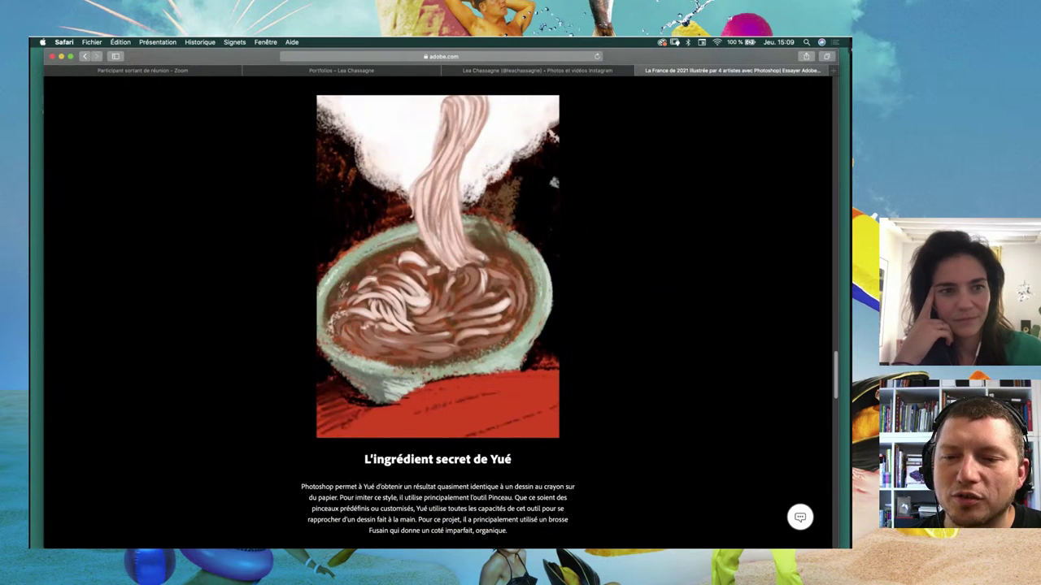
{"action": "scroll", "coordinate": [438, 325], "scroll_direction": "down", "scroll_amount": 1}
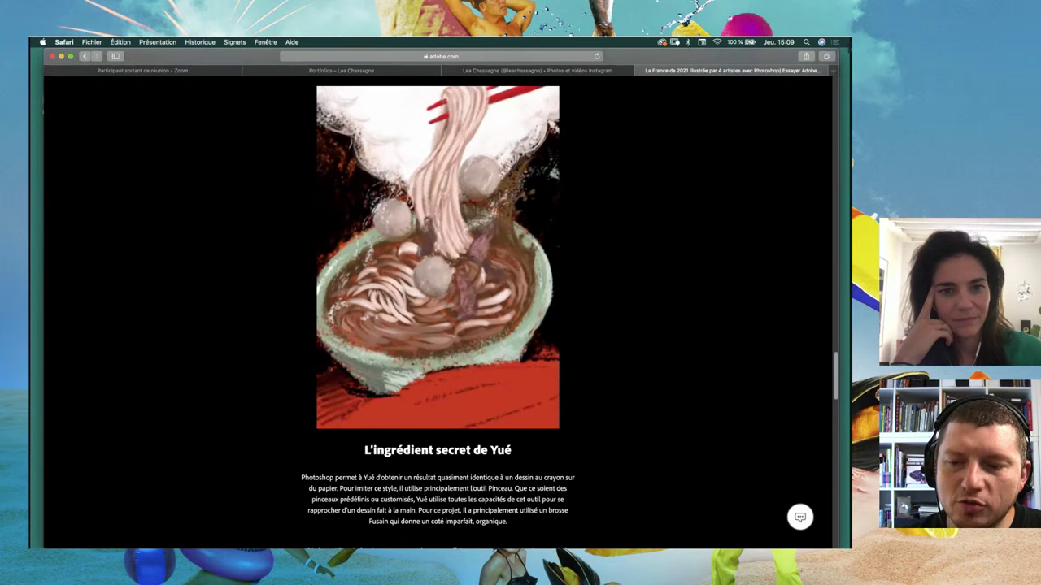
{"action": "scroll", "coordinate": [438, 325], "scroll_direction": "down", "scroll_amount": 1}
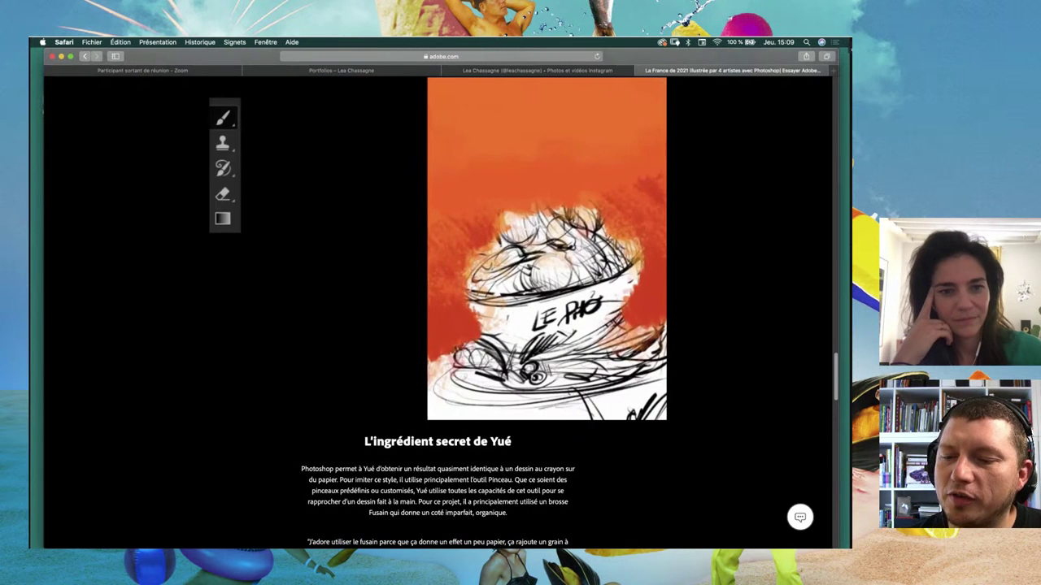
{"action": "scroll", "coordinate": [437, 325], "scroll_direction": "down", "scroll_amount": 1}
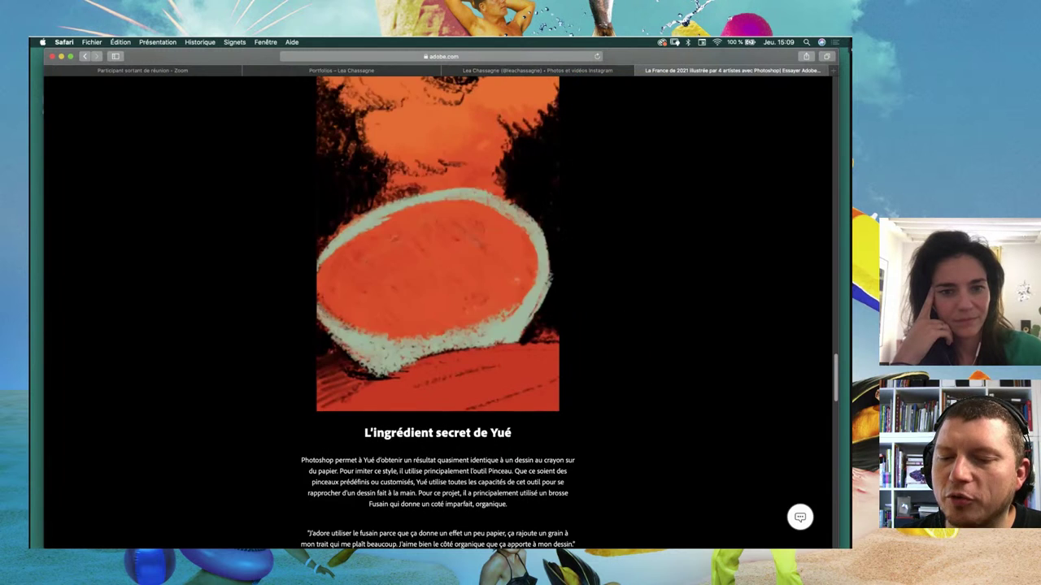
{"action": "scroll", "coordinate": [437, 313], "scroll_direction": "down", "scroll_amount": 2}
Step: Scroll through and look over the Challenge créatif section of the article
{"action": "scroll", "coordinate": [437, 313], "scroll_direction": "down", "scroll_amount": 5}
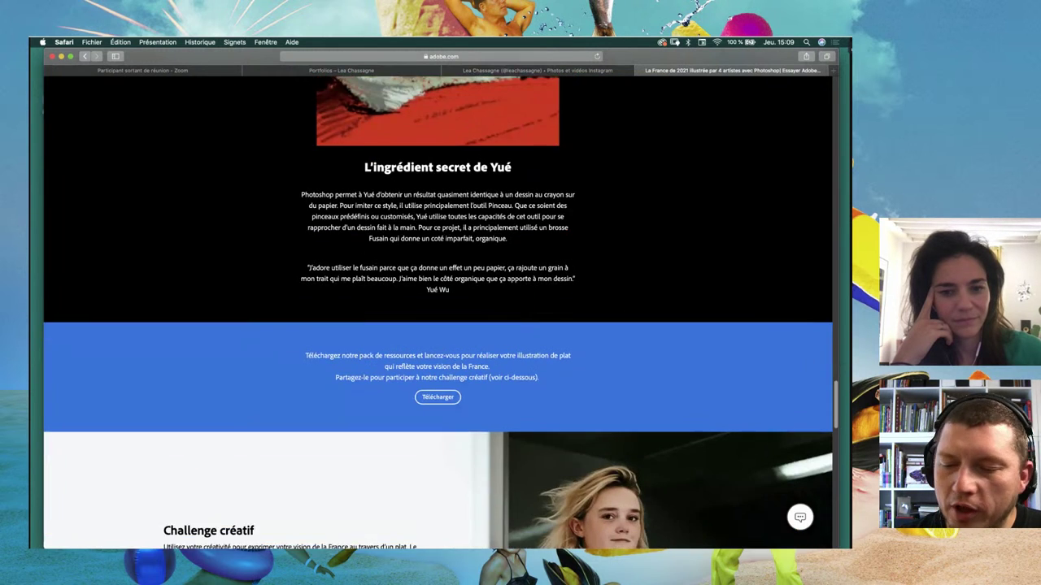
{"action": "scroll", "coordinate": [437, 313], "scroll_direction": "down", "scroll_amount": 5}
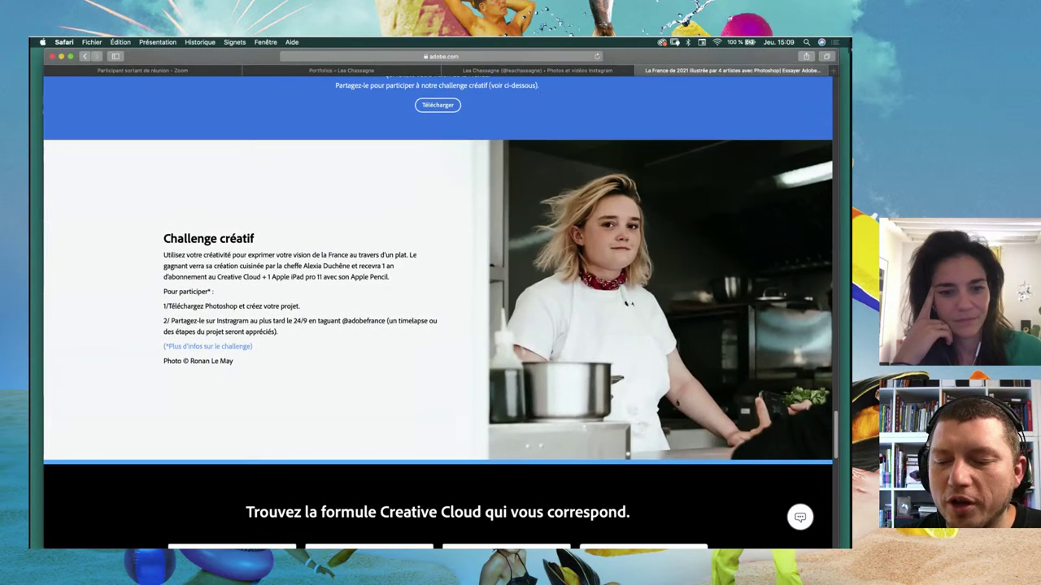
{"action": "scroll", "coordinate": [437, 313], "scroll_direction": "down", "scroll_amount": 2}
{"action": "scroll", "coordinate": [437, 313], "scroll_direction": "up", "scroll_amount": 1}
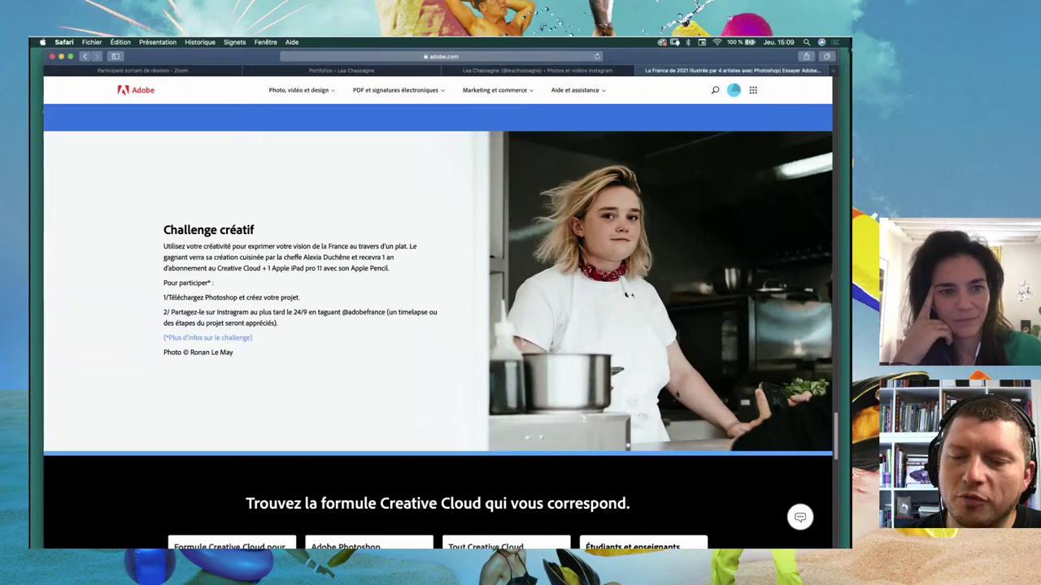
{"action": "scroll", "coordinate": [438, 313], "scroll_direction": "down", "scroll_amount": 1}
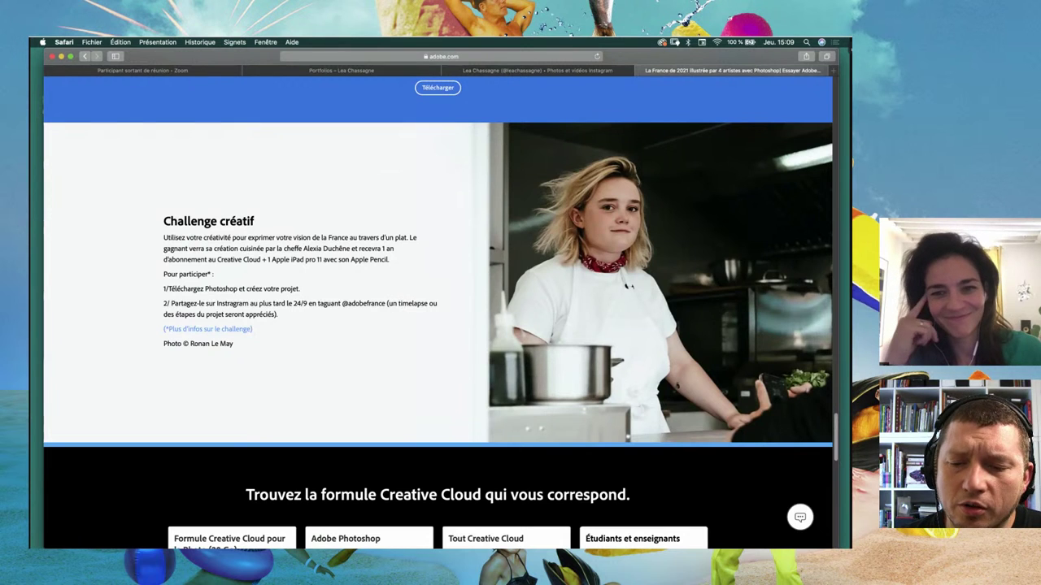
{"action": "scroll", "coordinate": [438, 301], "scroll_direction": "up", "scroll_amount": 1}
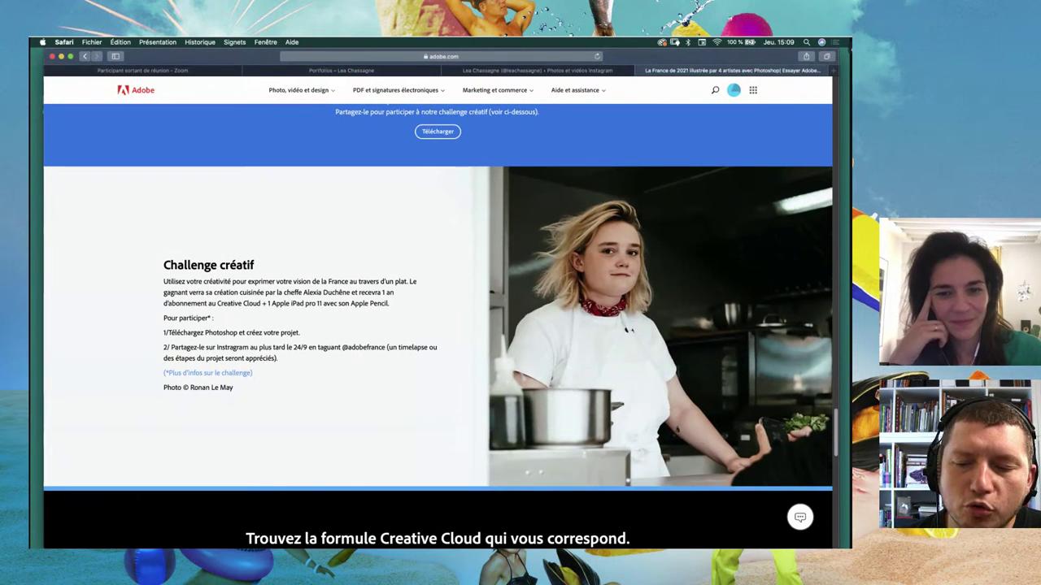
{"action": "scroll", "coordinate": [438, 326], "scroll_direction": "down", "scroll_amount": 1}
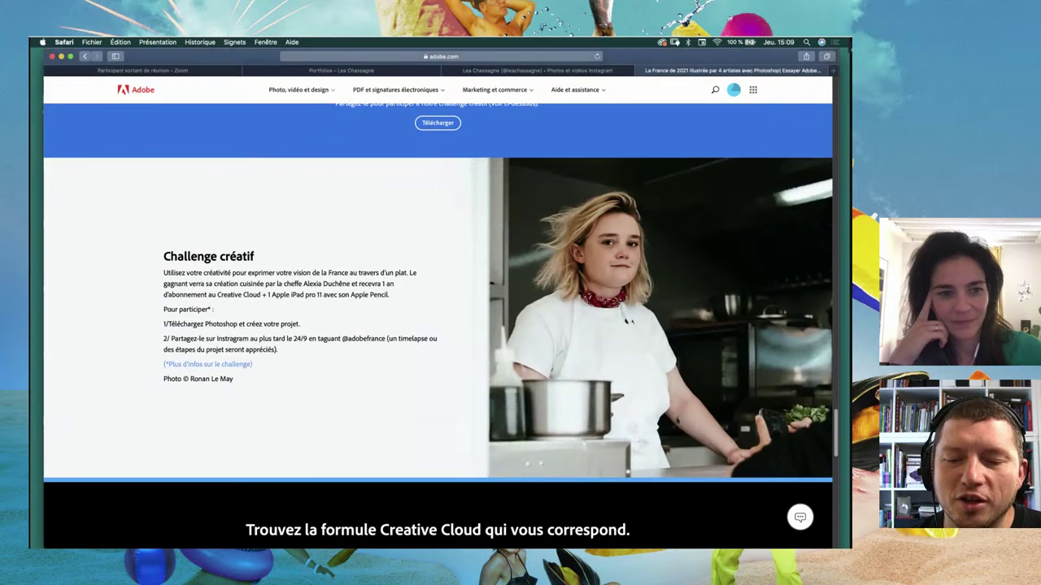
{"action": "scroll", "coordinate": [438, 318], "scroll_direction": "down", "scroll_amount": 1}
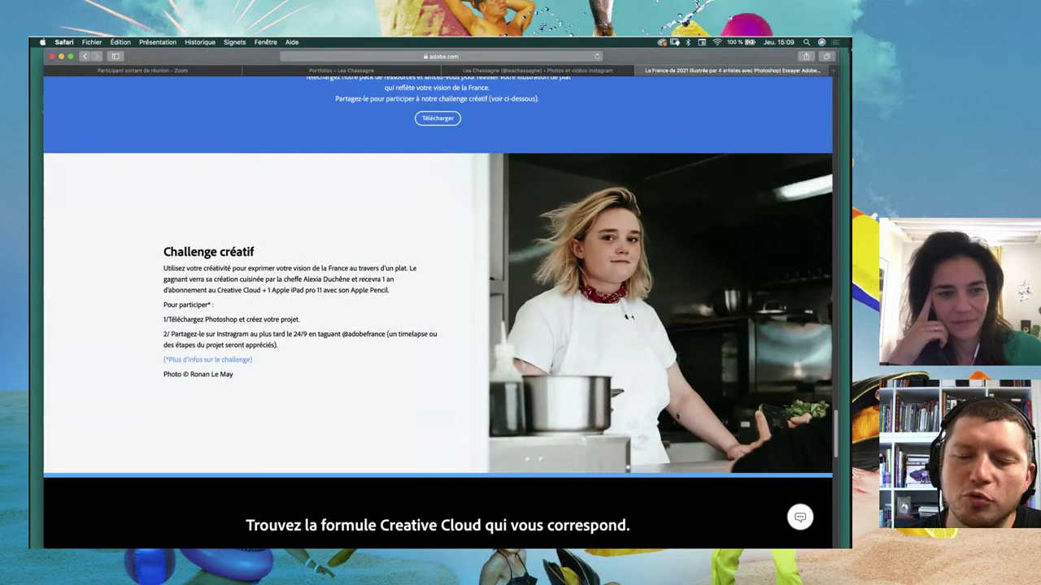
{"action": "scroll", "coordinate": [437, 317], "scroll_direction": "down", "scroll_amount": 1}
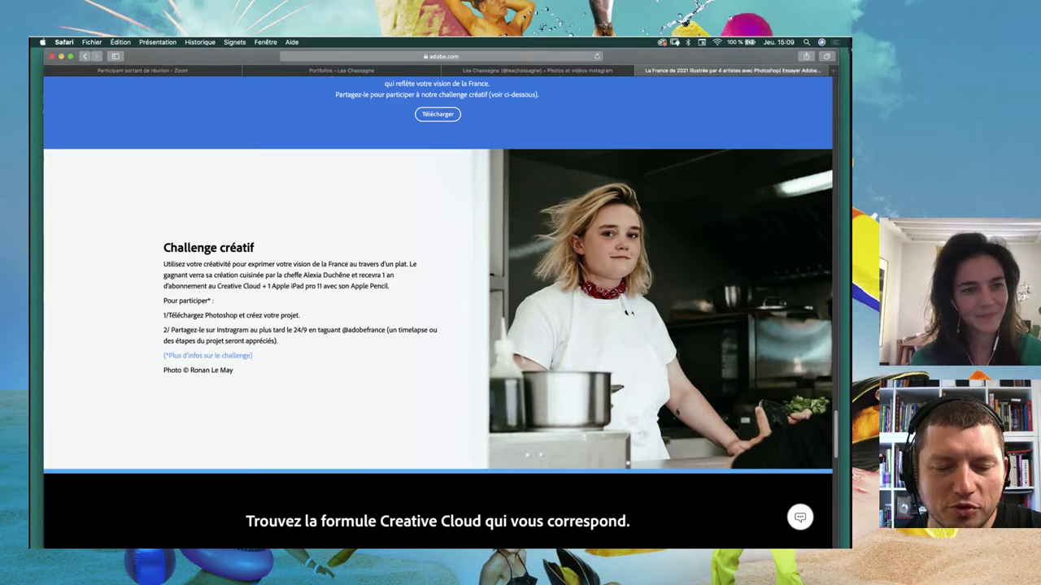
{"action": "scroll", "coordinate": [438, 317], "scroll_direction": "up", "scroll_amount": 1}
{"action": "scroll", "coordinate": [437, 317], "scroll_direction": "up", "scroll_amount": 1}
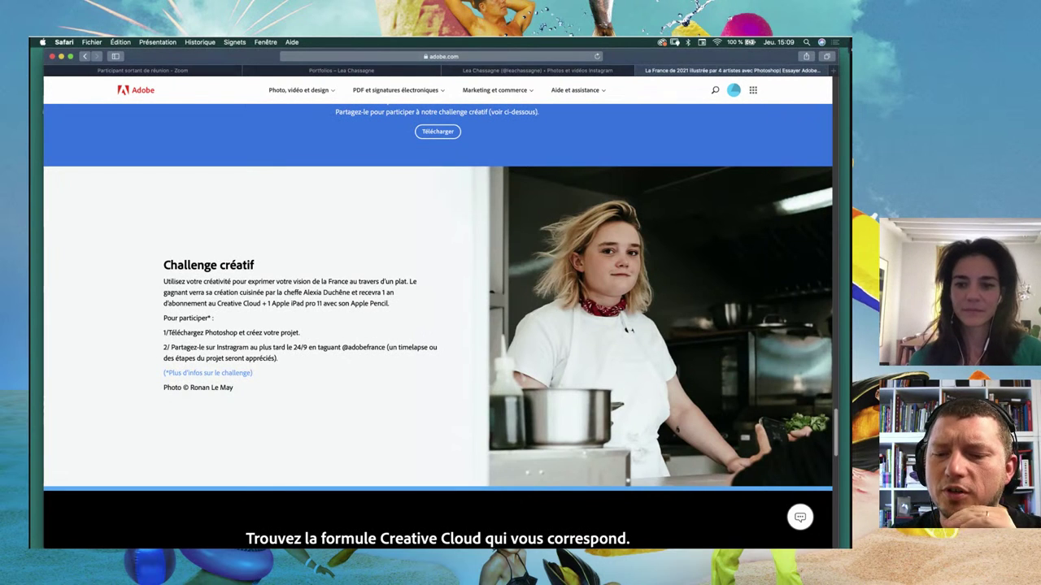
{"action": "scroll", "coordinate": [437, 326], "scroll_direction": "down", "scroll_amount": 1}
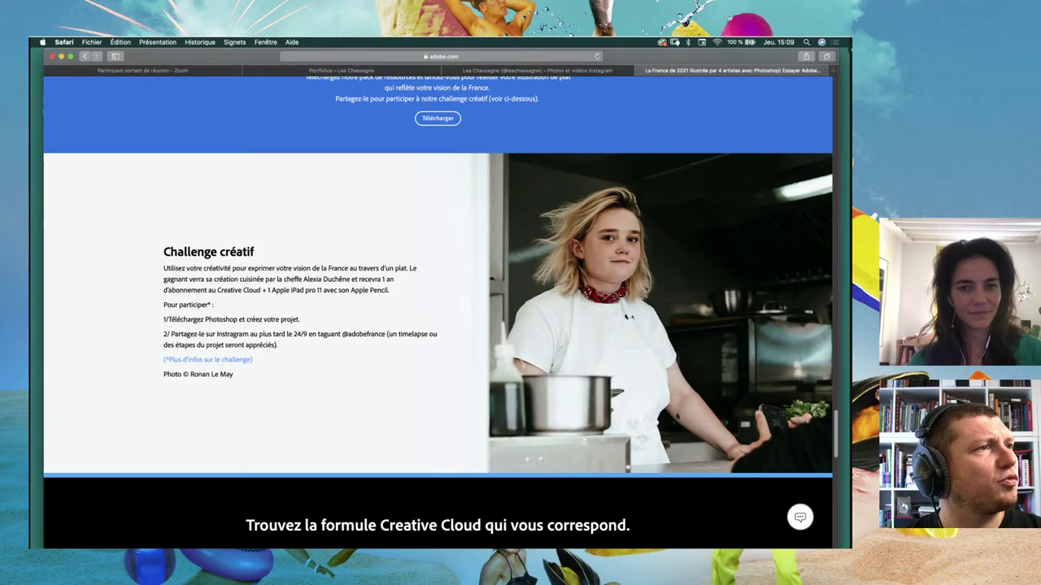
{"action": "scroll", "coordinate": [438, 309], "scroll_direction": "down", "scroll_amount": 1}
Step: Scroll back up to 'L'ingrédient secret de Léa' and her vintage photomontage technique
{"action": "scroll", "coordinate": [437, 309], "scroll_direction": "up", "scroll_amount": 1}
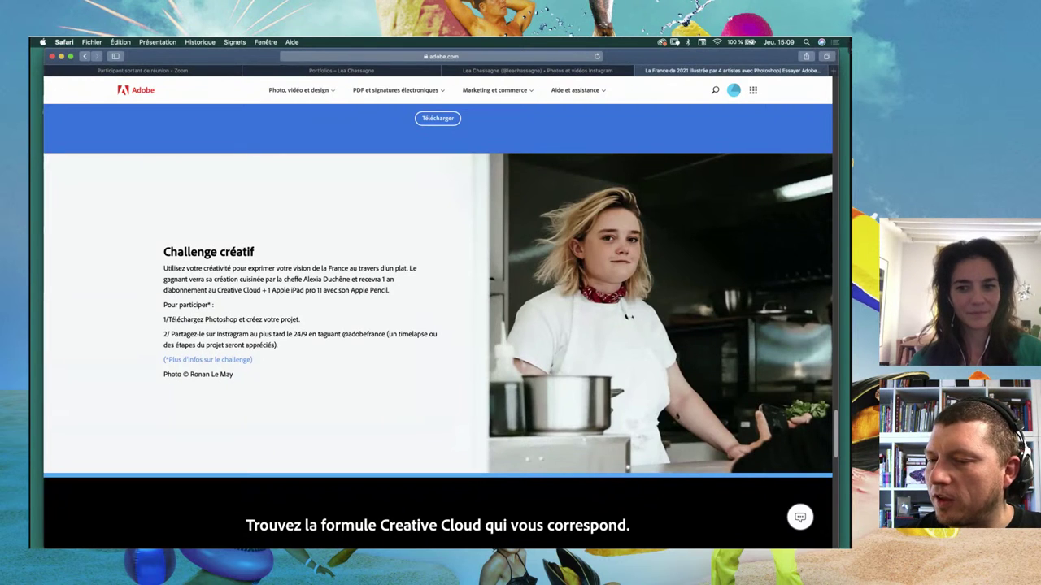
{"action": "scroll", "coordinate": [438, 309], "scroll_direction": "up", "scroll_amount": 2}
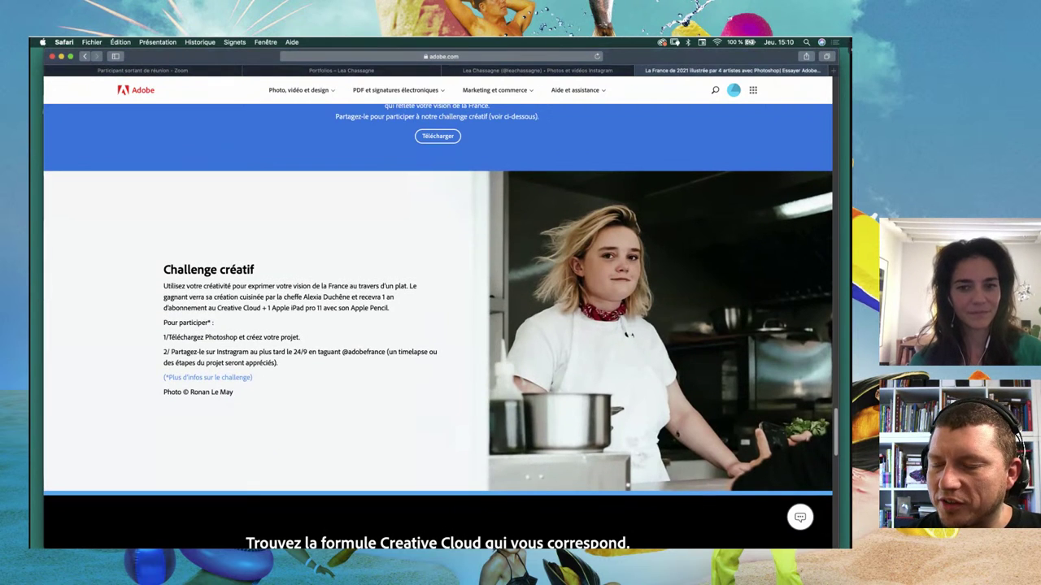
{"action": "scroll", "coordinate": [438, 309], "scroll_direction": "down", "scroll_amount": 1}
{"action": "scroll", "coordinate": [438, 309], "scroll_direction": "up", "scroll_amount": 3}
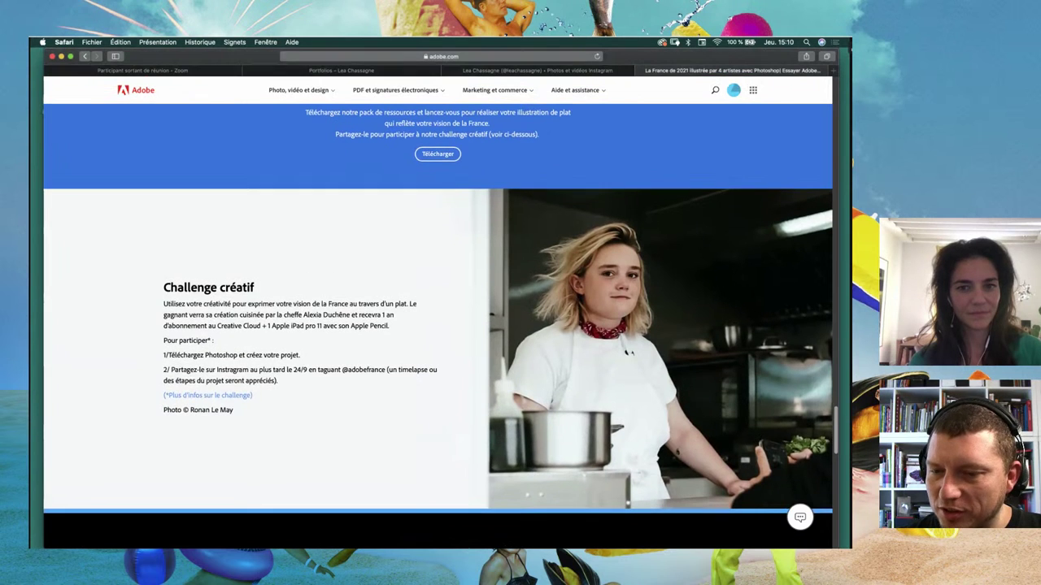
{"action": "scroll", "coordinate": [437, 309], "scroll_direction": "up", "scroll_amount": 2}
{"action": "scroll", "coordinate": [437, 309], "scroll_direction": "up", "scroll_amount": 2}
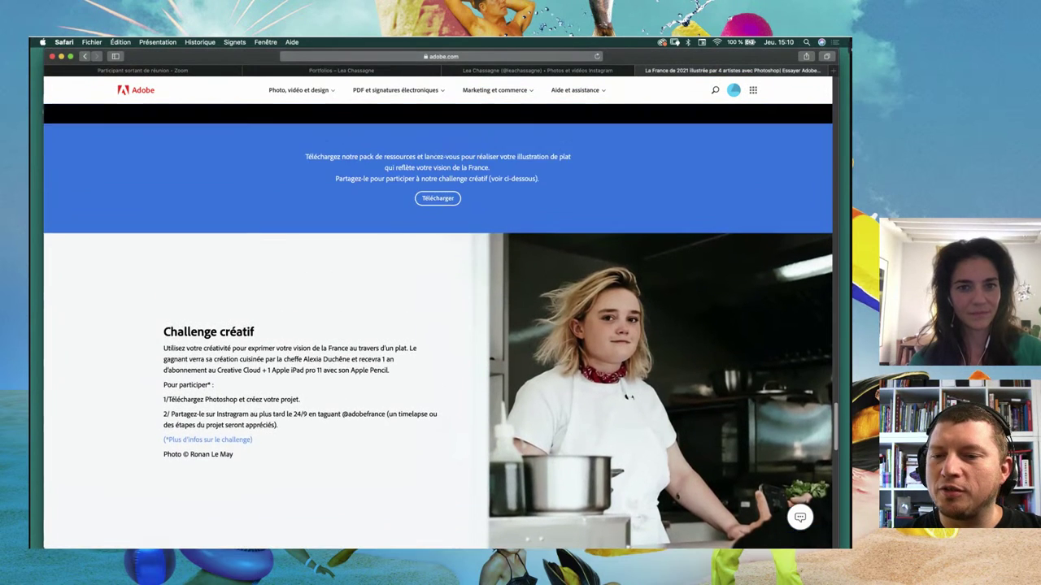
{"action": "scroll", "coordinate": [437, 309], "scroll_direction": "up", "scroll_amount": 5}
{"action": "scroll", "coordinate": [438, 309], "scroll_direction": "up", "scroll_amount": 10}
{"action": "scroll", "coordinate": [437, 309], "scroll_direction": "up", "scroll_amount": 5}
Step: Scroll the article toward the 'Mes saveurs métissées' section
{"action": "scroll", "coordinate": [437, 326], "scroll_direction": "up", "scroll_amount": 10}
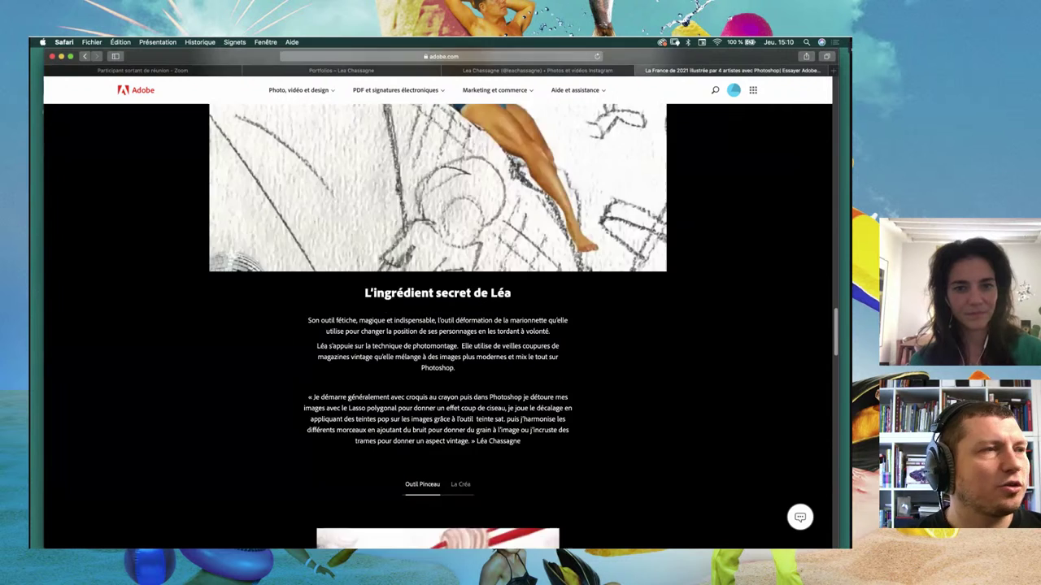
{"action": "scroll", "coordinate": [438, 325], "scroll_direction": "up", "scroll_amount": 10}
{"action": "scroll", "coordinate": [437, 325], "scroll_direction": "up", "scroll_amount": 10}
{"action": "scroll", "coordinate": [437, 325], "scroll_direction": "up", "scroll_amount": 2}
{"action": "scroll", "coordinate": [437, 326], "scroll_direction": "down", "scroll_amount": 5}
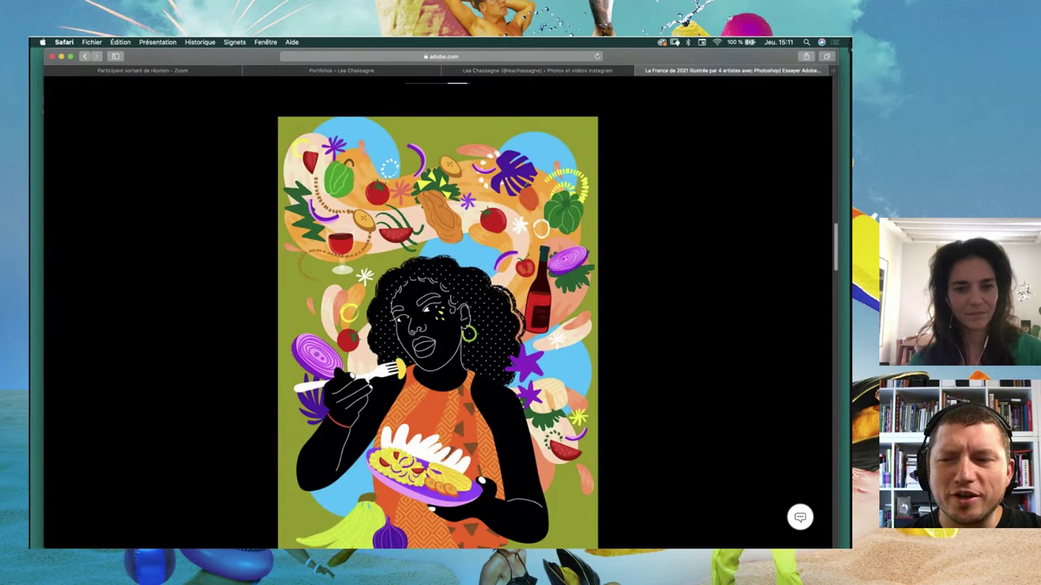
{"action": "scroll", "coordinate": [438, 325], "scroll_direction": "down", "scroll_amount": 1}
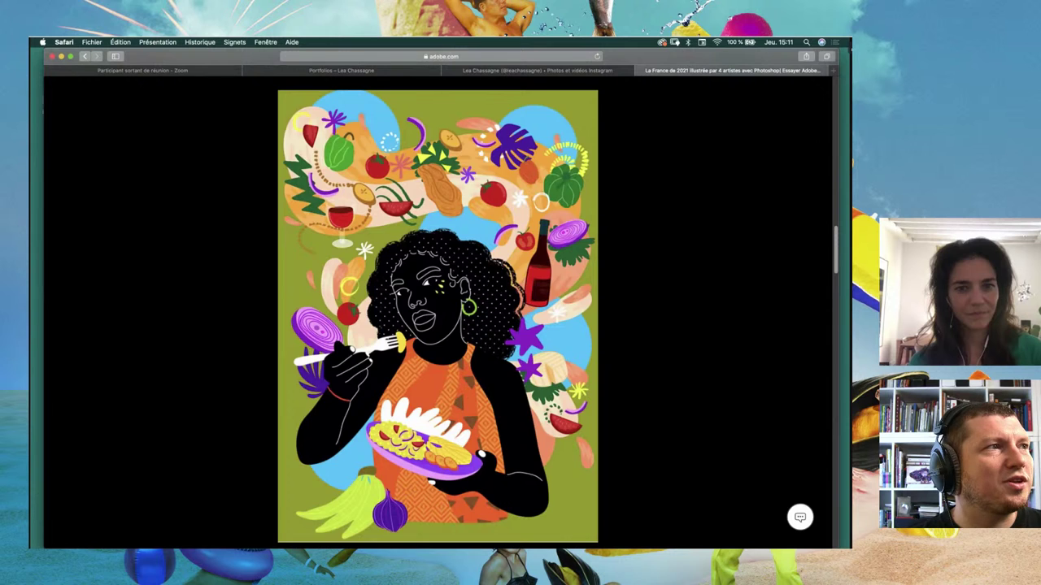
{"action": "scroll", "coordinate": [437, 326], "scroll_direction": "down", "scroll_amount": 5}
{"action": "scroll", "coordinate": [437, 326], "scroll_direction": "down", "scroll_amount": 10}
{"action": "scroll", "coordinate": [437, 325], "scroll_direction": "down", "scroll_amount": 10}
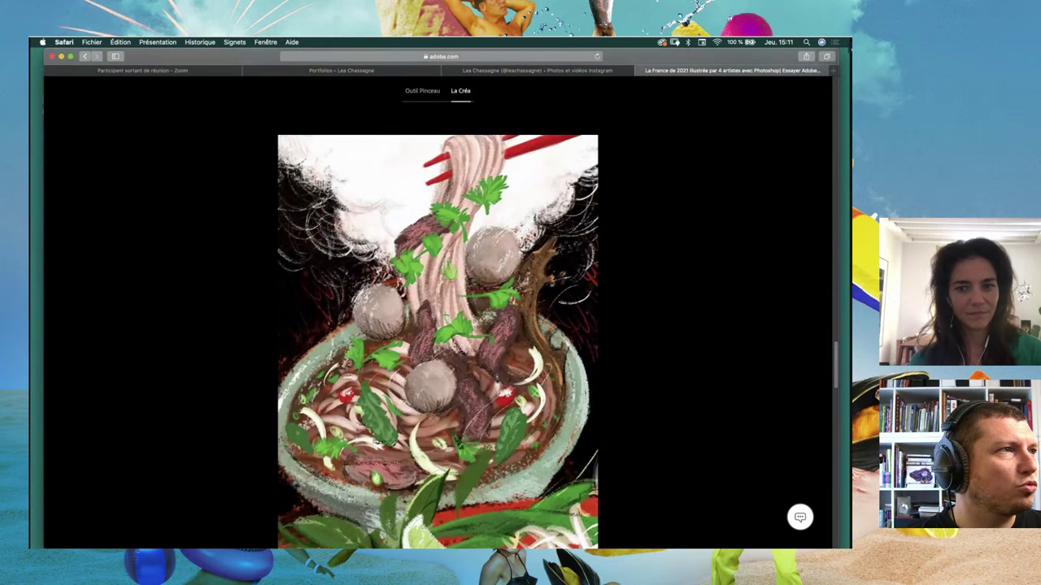
{"action": "scroll", "coordinate": [437, 325], "scroll_direction": "down", "scroll_amount": 2}
{"action": "scroll", "coordinate": [437, 325], "scroll_direction": "down", "scroll_amount": 1}
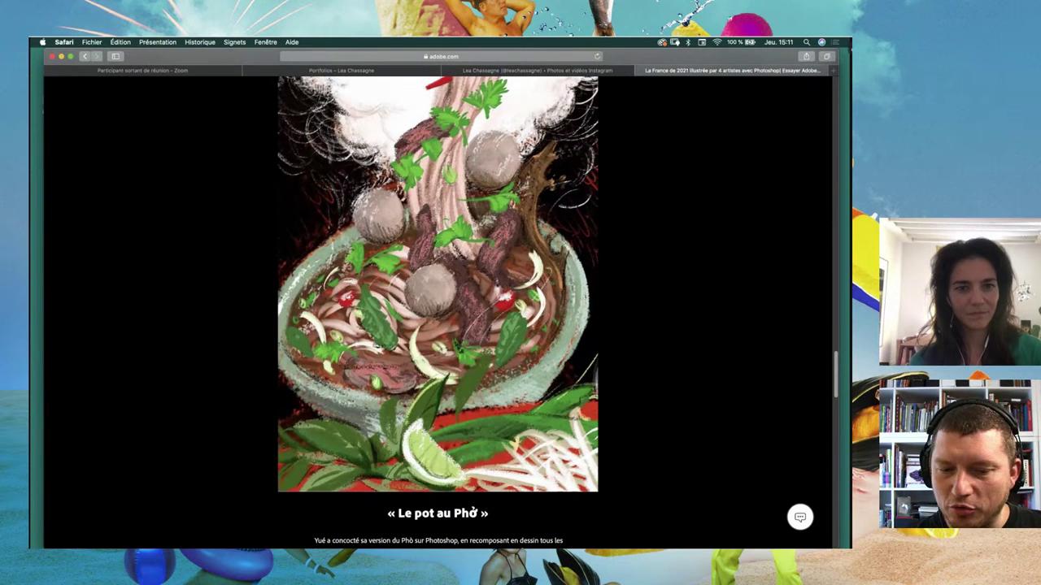
{"action": "scroll", "coordinate": [438, 325], "scroll_direction": "up", "scroll_amount": 1}
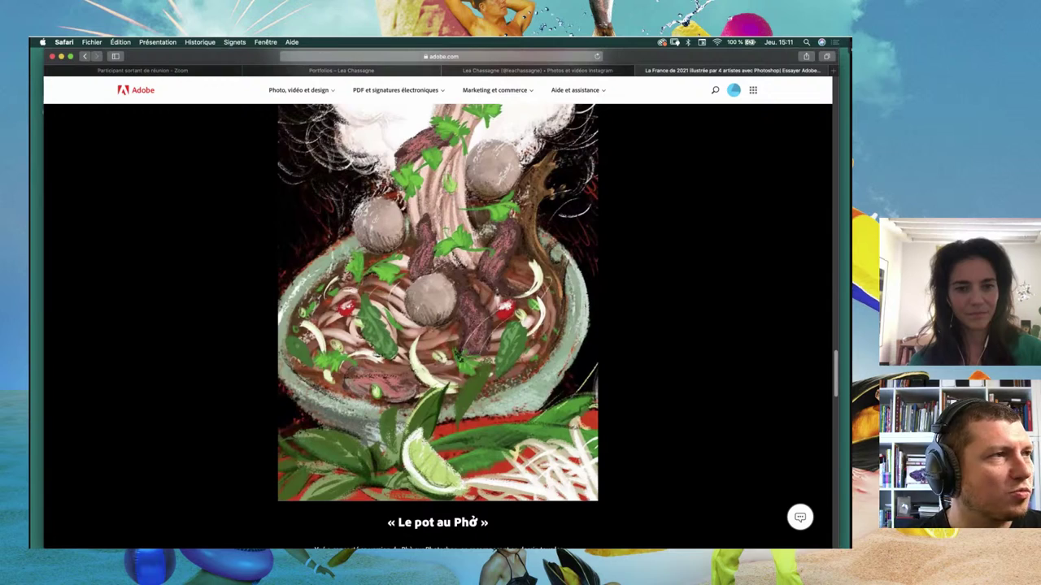
Step: Bring the puppet-warp sketch into view and switch it to the La Créa finished beach collage
{"action": "scroll", "coordinate": [437, 325], "scroll_direction": "down", "scroll_amount": 1}
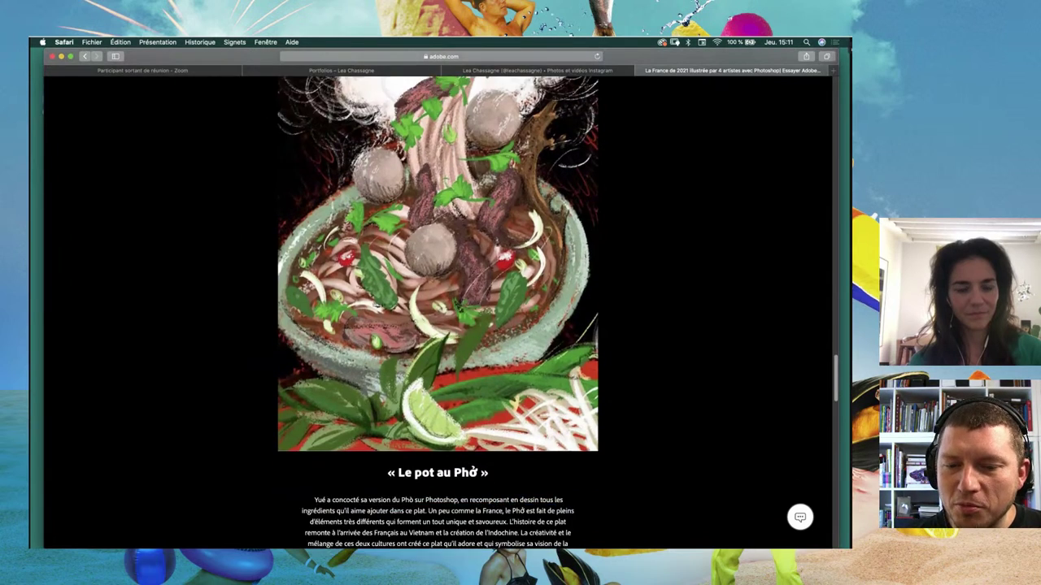
{"action": "scroll", "coordinate": [437, 325], "scroll_direction": "down", "scroll_amount": 5}
{"action": "scroll", "coordinate": [438, 325], "scroll_direction": "down", "scroll_amount": 5}
{"action": "scroll", "coordinate": [438, 325], "scroll_direction": "down", "scroll_amount": 10}
{"action": "scroll", "coordinate": [437, 326], "scroll_direction": "up", "scroll_amount": 3}
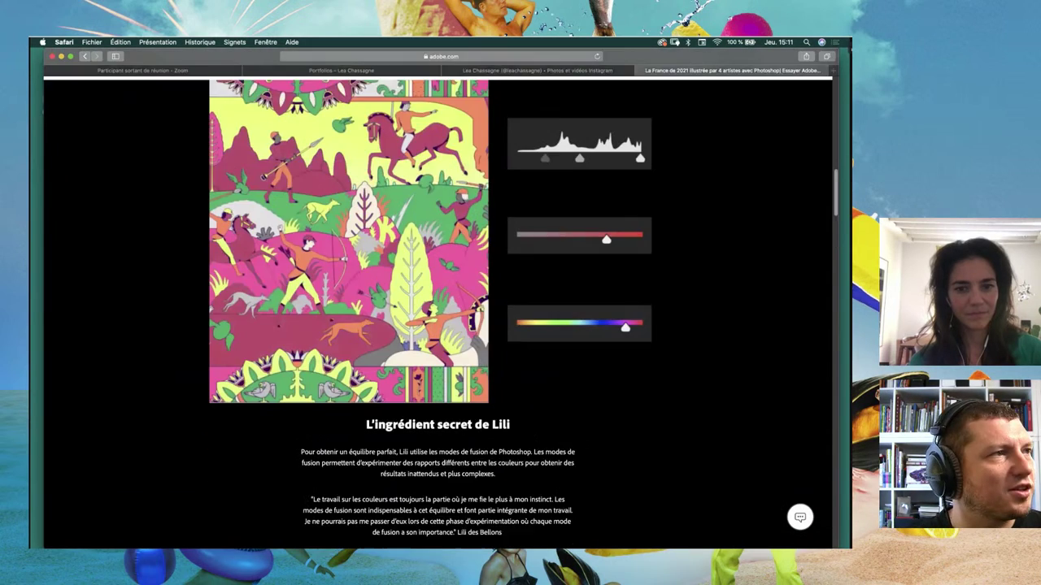
{"action": "scroll", "coordinate": [437, 325], "scroll_direction": "down", "scroll_amount": 1}
{"action": "scroll", "coordinate": [438, 325], "scroll_direction": "up", "scroll_amount": 5}
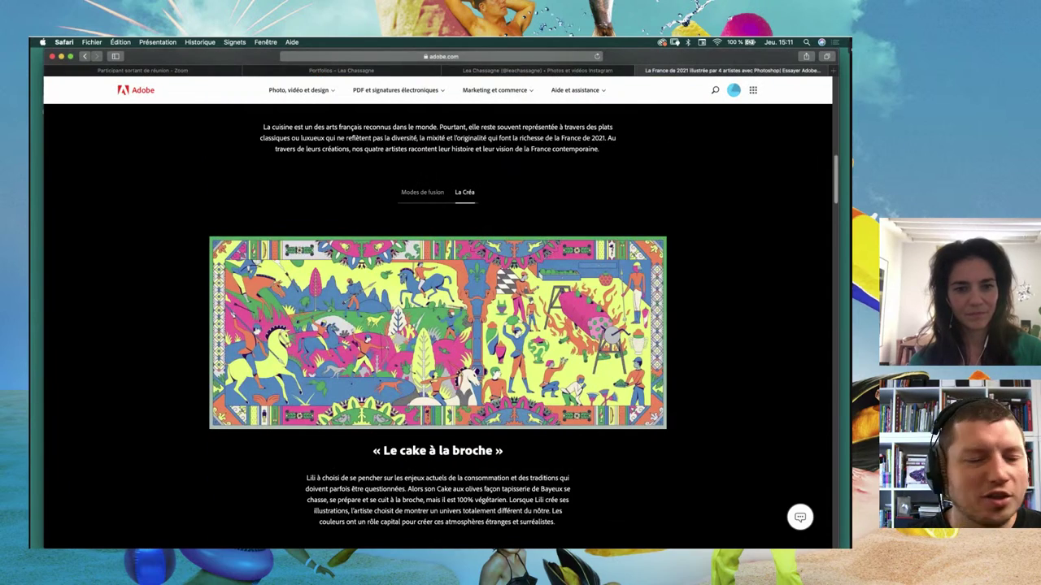
{"action": "scroll", "coordinate": [437, 325], "scroll_direction": "down", "scroll_amount": 1}
{"action": "scroll", "coordinate": [437, 326], "scroll_direction": "down", "scroll_amount": 10}
{"action": "scroll", "coordinate": [437, 325], "scroll_direction": "down", "scroll_amount": 5}
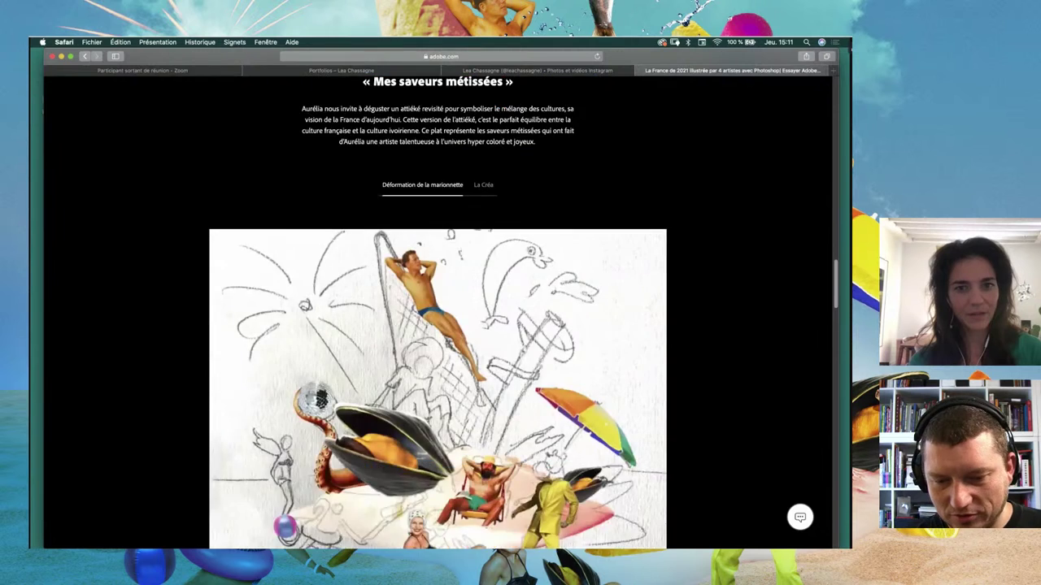
{"action": "scroll", "coordinate": [488, 197], "scroll_direction": "up", "scroll_amount": 1}
{"action": "left_click", "coordinate": [488, 198]}
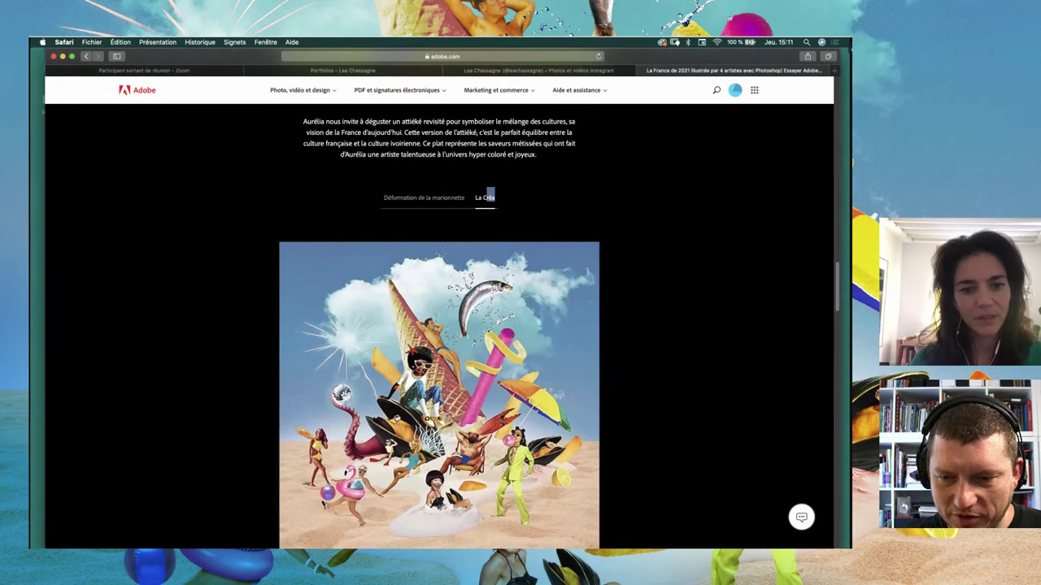
Step: Open moules frites.jpg in Preview, centre its window, and minimize Safari
{"action": "left_click_drag", "start_coordinate": [204, 56], "coordinate": [237, 217]}
{"action": "left_click", "coordinate": [486, 178]}
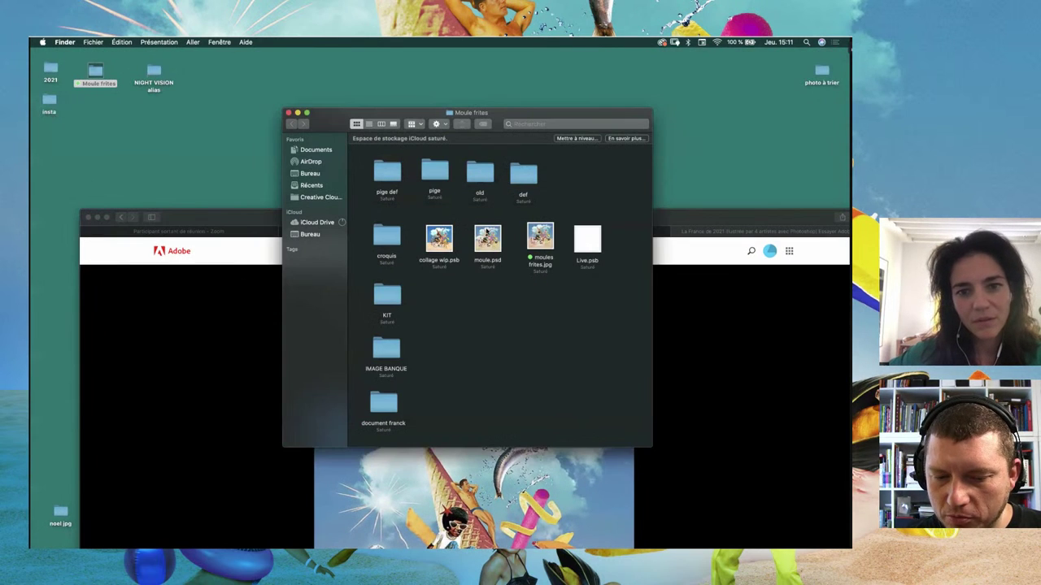
{"action": "double_click", "coordinate": [538, 238]}
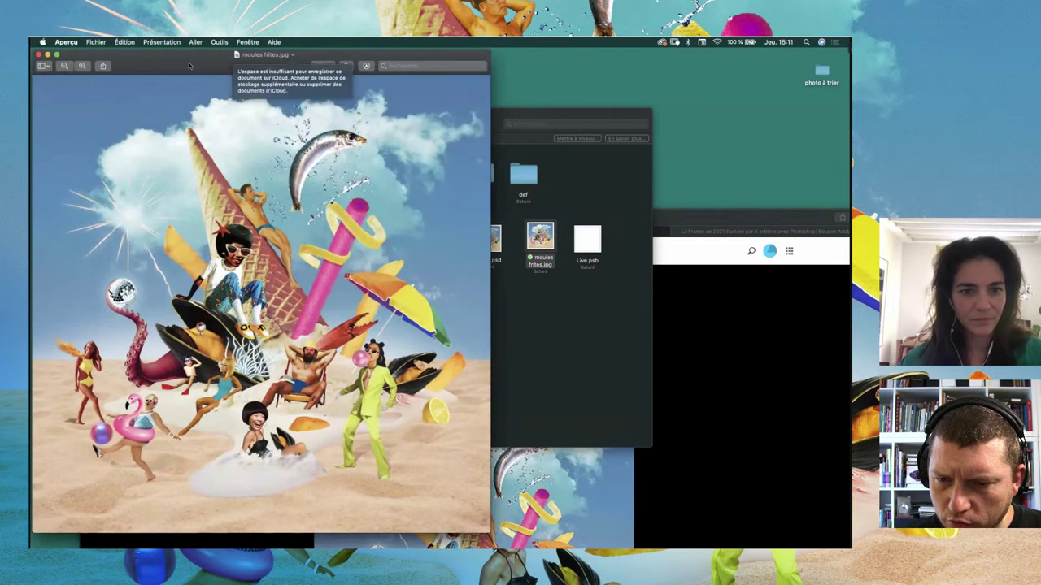
{"action": "left_click_drag", "start_coordinate": [198, 65], "coordinate": [453, 68]}
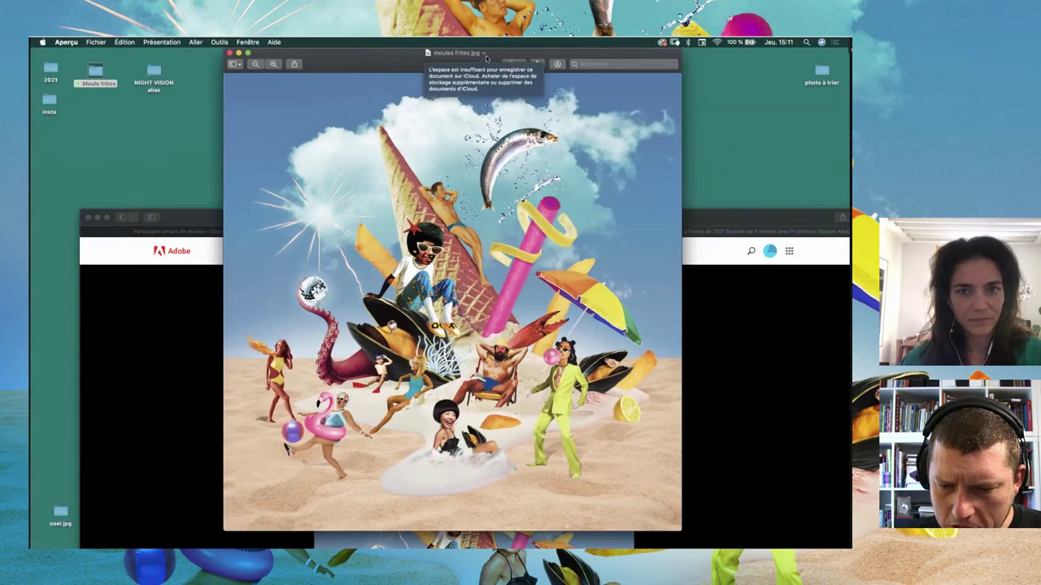
{"action": "left_click_drag", "start_coordinate": [337, 63], "coordinate": [323, 52]}
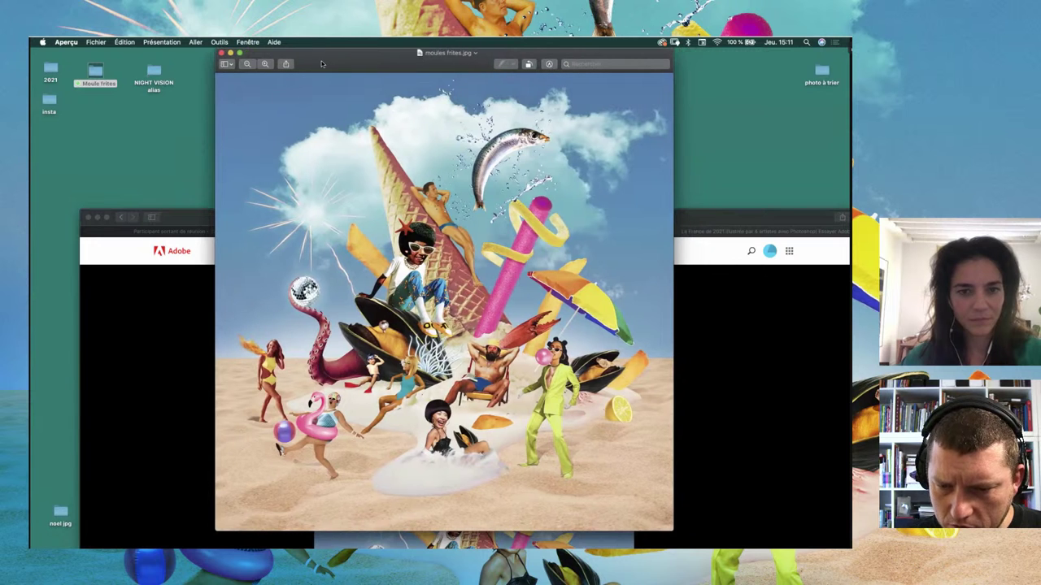
{"action": "left_click_drag", "start_coordinate": [193, 221], "coordinate": [163, 387]}
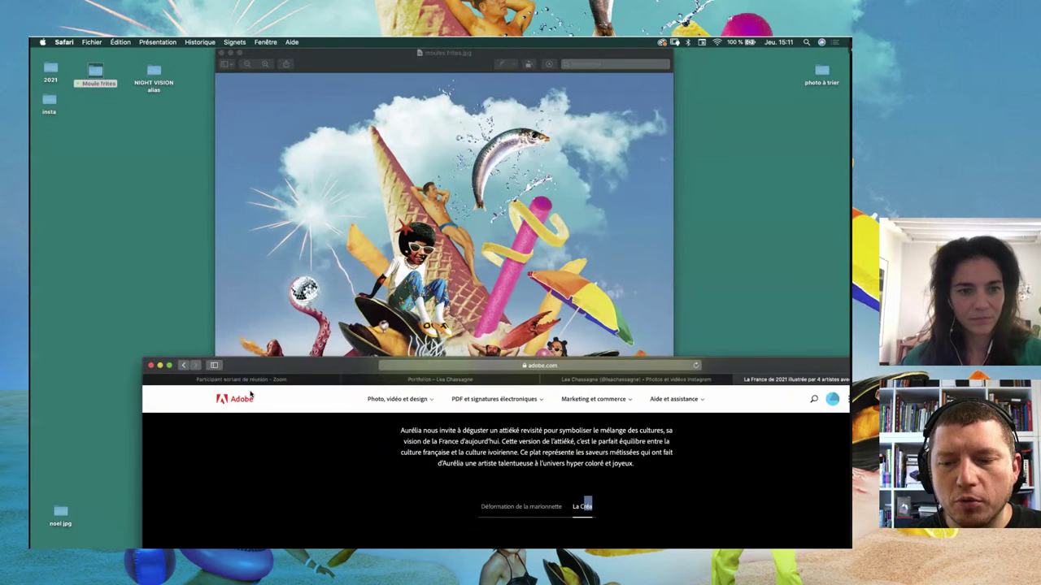
{"action": "left_click", "coordinate": [152, 385]}
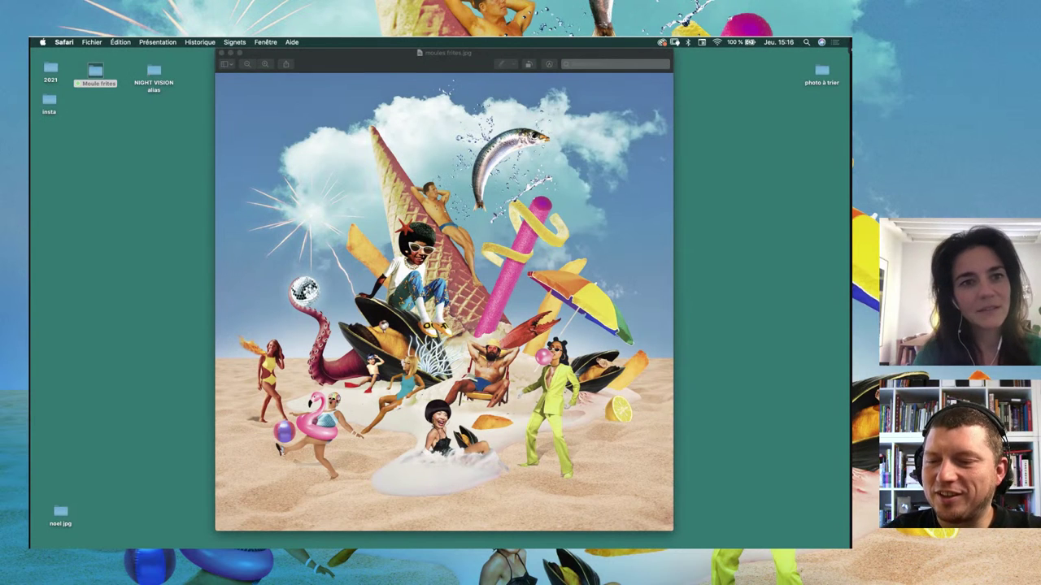
Step: Close the Preview image and open moule.psd from the Moule frites folder
{"action": "left_click", "coordinate": [221, 53]}
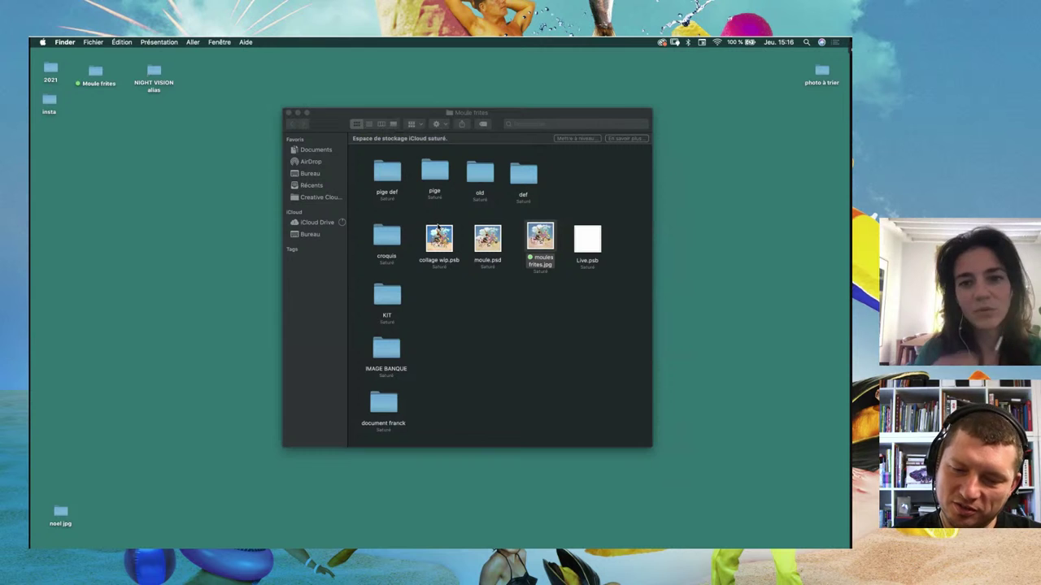
{"action": "left_click", "coordinate": [454, 191]}
{"action": "double_click", "coordinate": [487, 237]}
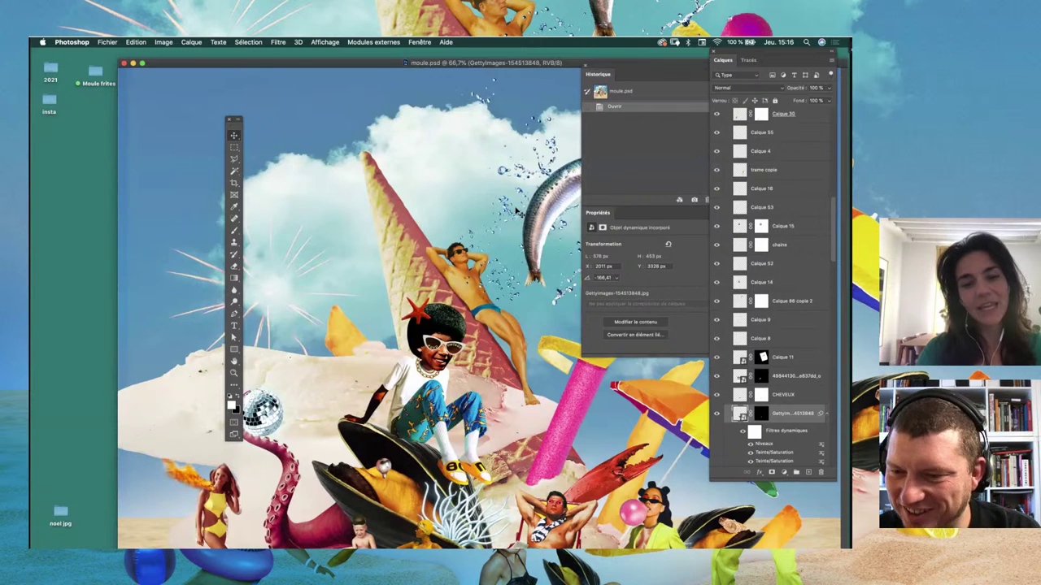
Step: Zoom moule.psd out twice and rearrange the tools panel and document window around it
{"action": "key", "text": "ctrl+minus"}
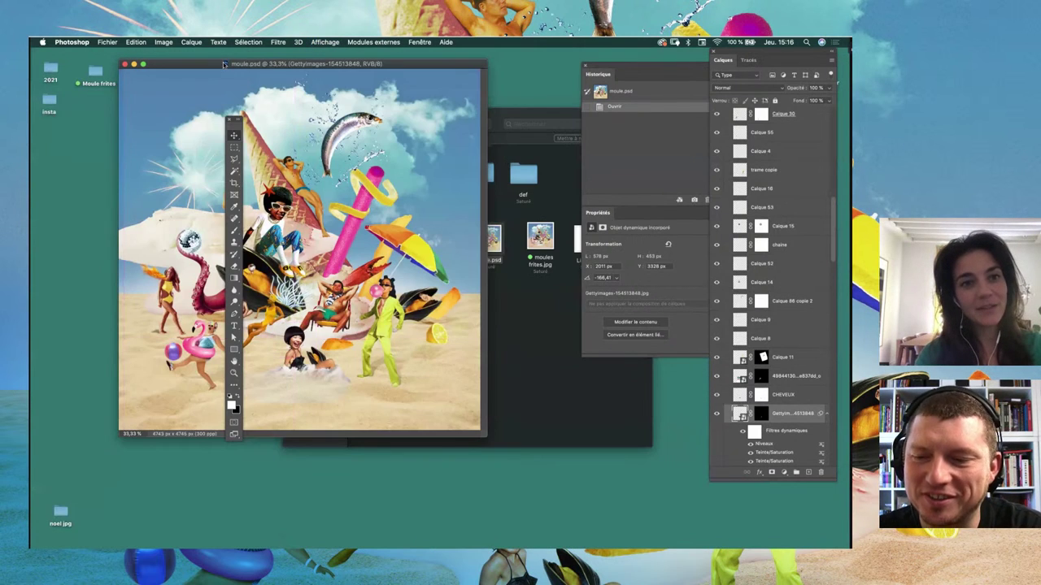
{"action": "key", "text": "ctrl+minus"}
{"action": "left_click_drag", "start_coordinate": [235, 50], "coordinate": [248, 50]}
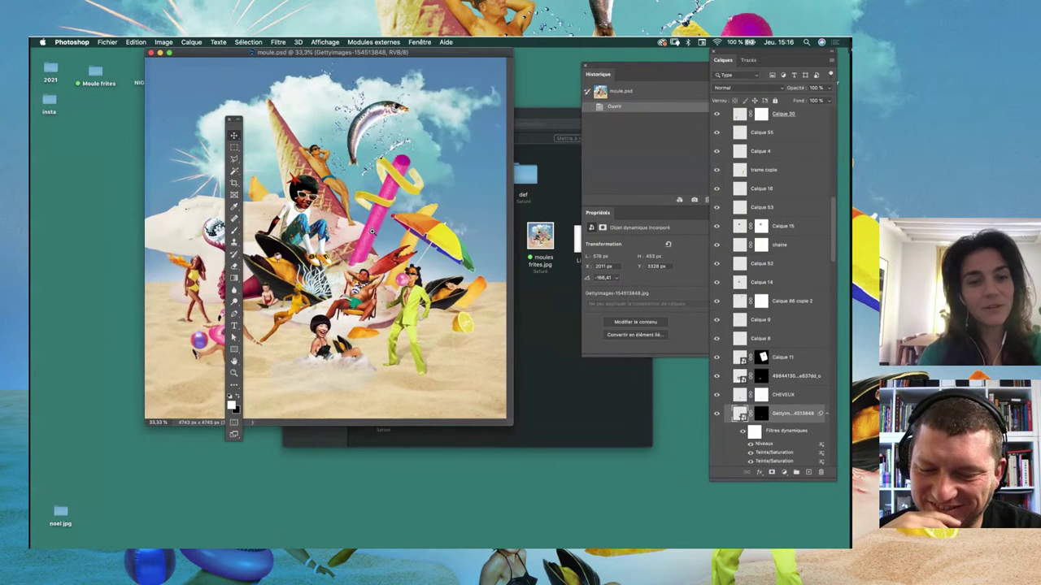
{"action": "scroll", "coordinate": [356, 209], "scroll_direction": "down", "scroll_amount": 2}
{"action": "scroll", "coordinate": [357, 208], "scroll_direction": "up", "scroll_amount": 1}
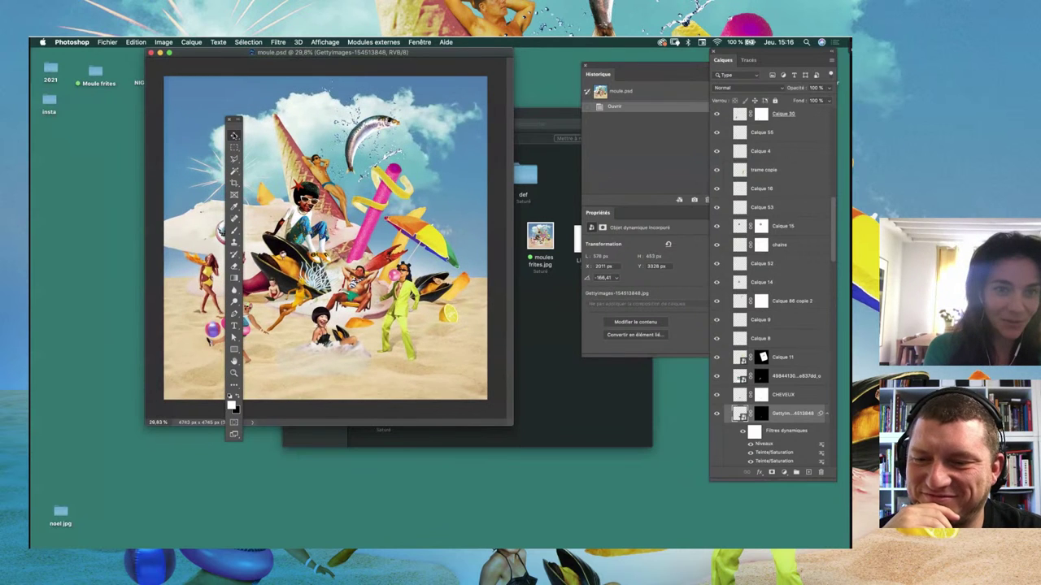
{"action": "left_click_drag", "start_coordinate": [234, 125], "coordinate": [164, 152]}
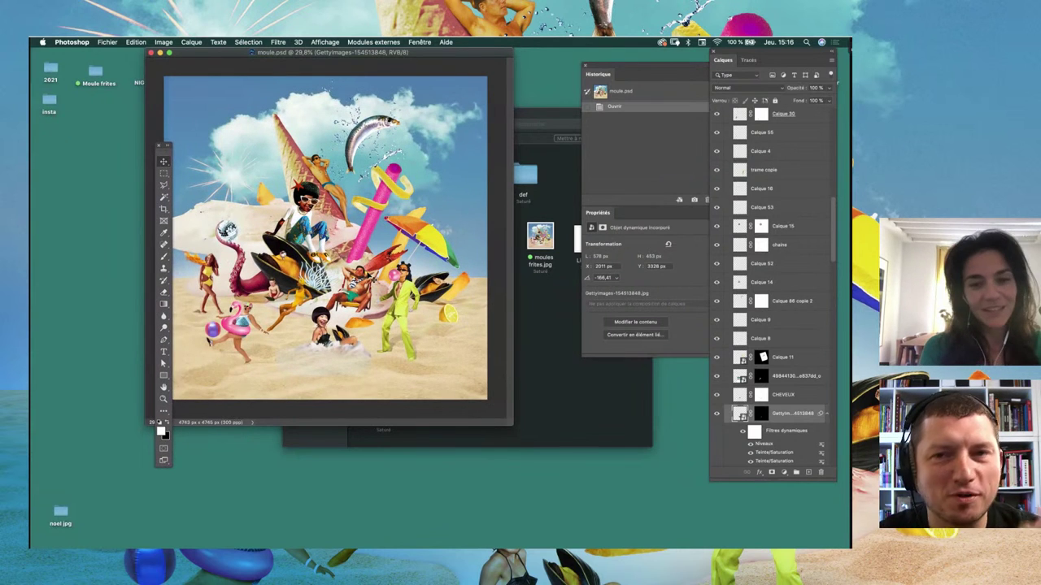
{"action": "mouse_move", "coordinate": [513, 423]}
{"action": "left_mouse_down"}
{"action": "mouse_move", "coordinate": [527, 439]}
{"action": "mouse_move", "coordinate": [531, 422]}
{"action": "left_mouse_up"}
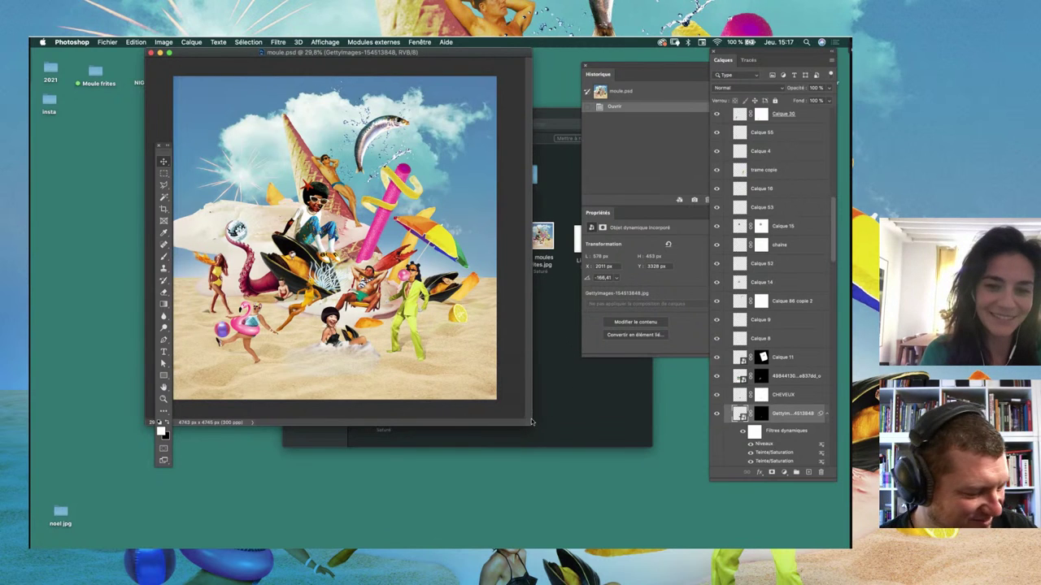
{"action": "left_click_drag", "start_coordinate": [532, 424], "coordinate": [526, 417]}
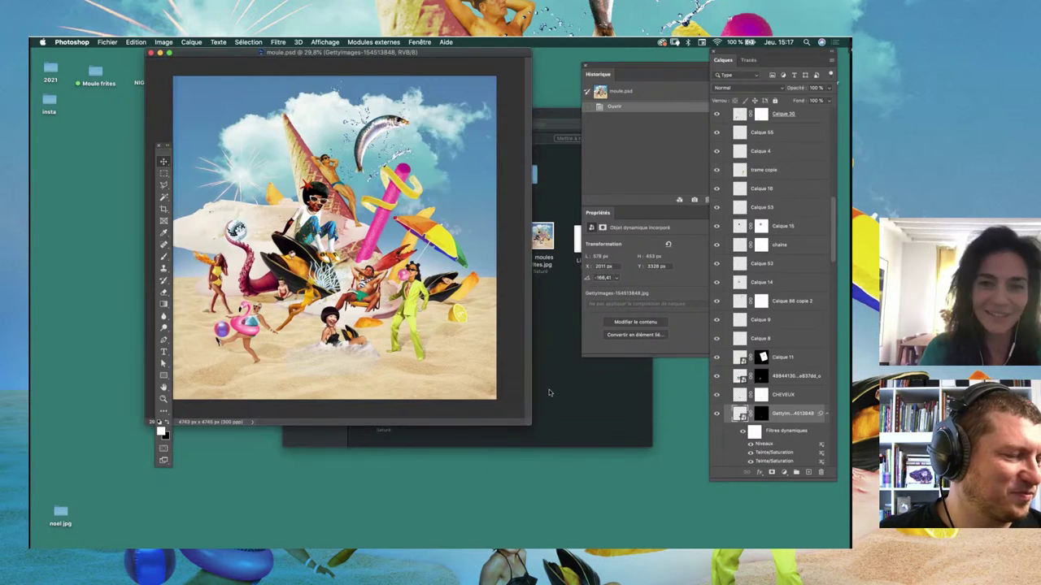
{"action": "left_click", "coordinate": [549, 390]}
Step: Open Live.psb as a second document and arrange it alongside moule.psd
{"action": "left_click", "coordinate": [571, 238]}
{"action": "double_click", "coordinate": [571, 239]}
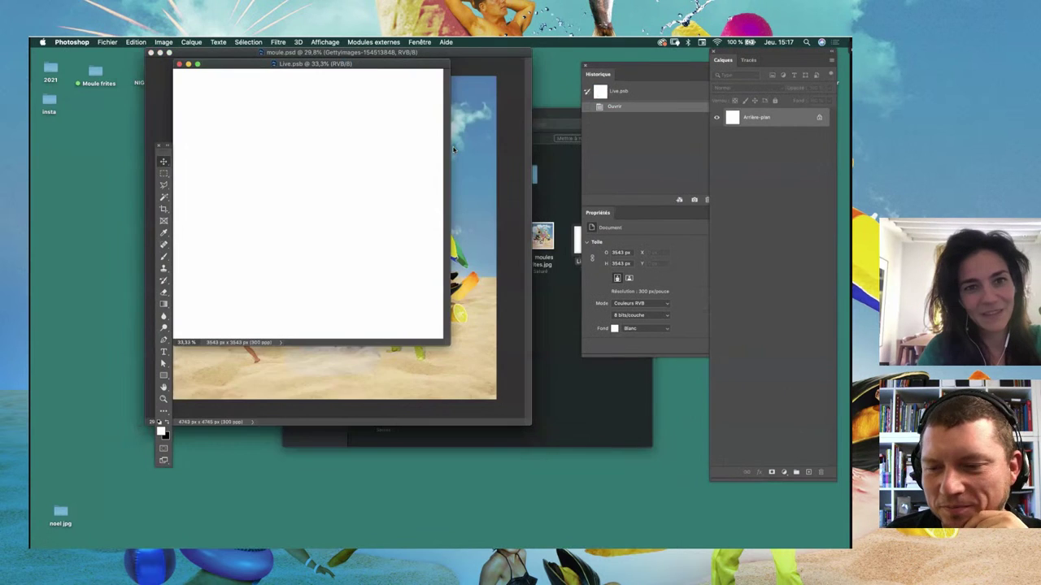
{"action": "mouse_move", "coordinate": [223, 72]}
{"action": "left_mouse_down"}
{"action": "mouse_move", "coordinate": [428, 193]}
{"action": "mouse_move", "coordinate": [464, 277]}
{"action": "mouse_move", "coordinate": [411, 248]}
{"action": "mouse_move", "coordinate": [452, 283]}
{"action": "left_mouse_up"}
{"action": "left_click", "coordinate": [513, 244]}
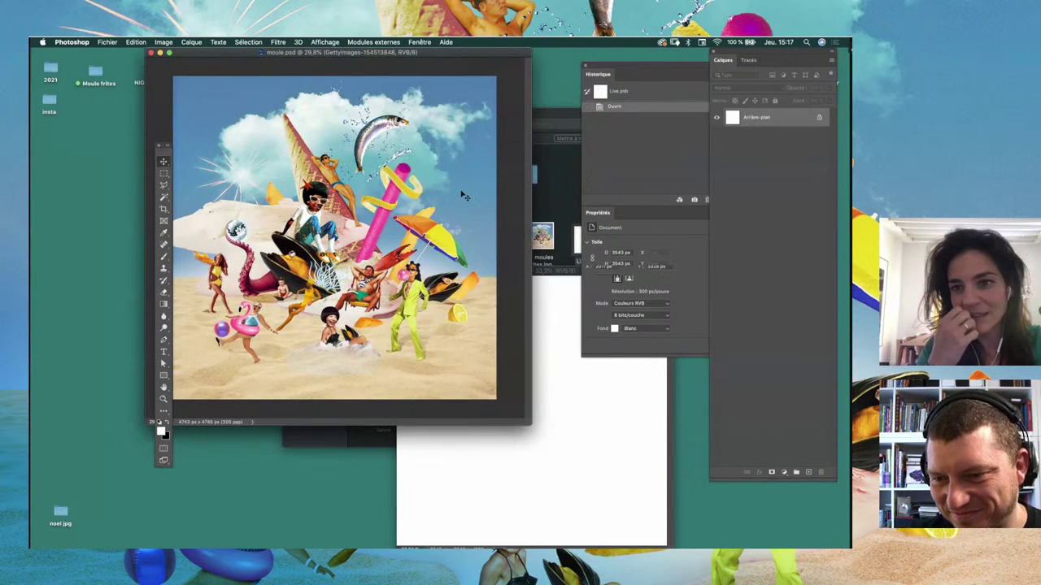
{"action": "left_click_drag", "start_coordinate": [830, 224], "coordinate": [781, 111]}
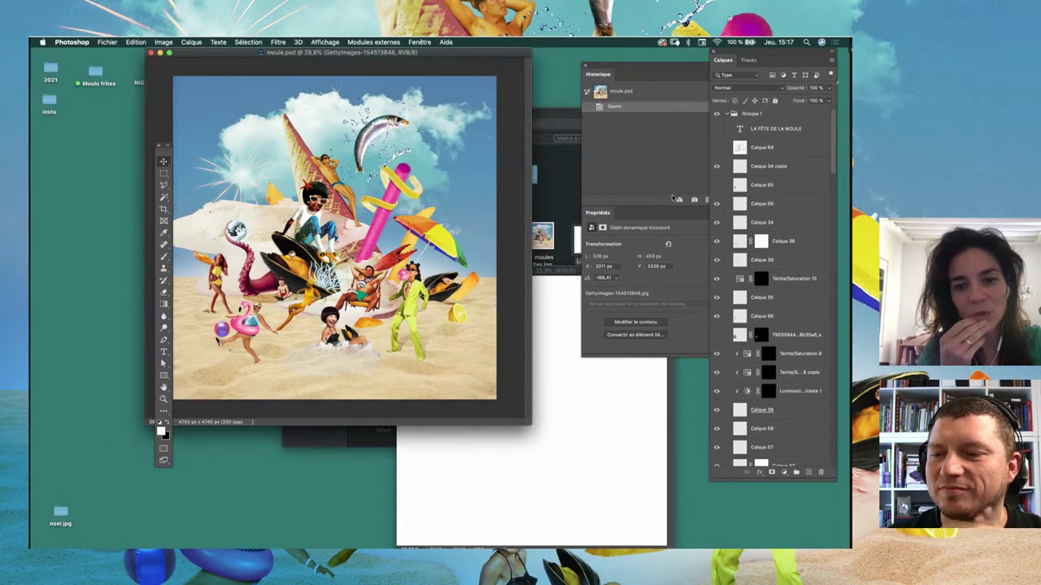
{"action": "left_click_drag", "start_coordinate": [571, 271], "coordinate": [547, 236]}
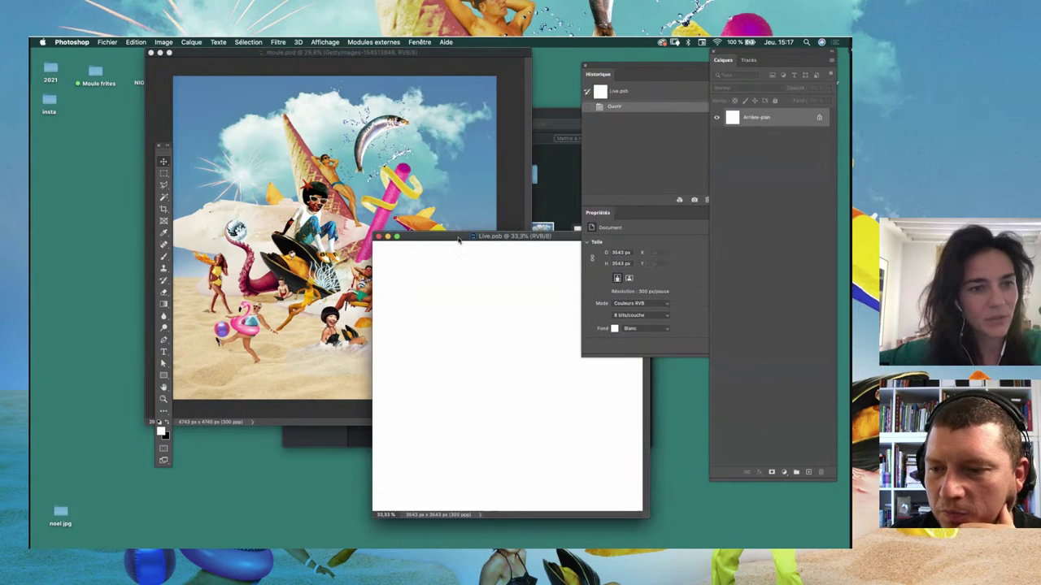
{"action": "left_click_drag", "start_coordinate": [504, 238], "coordinate": [561, 387]}
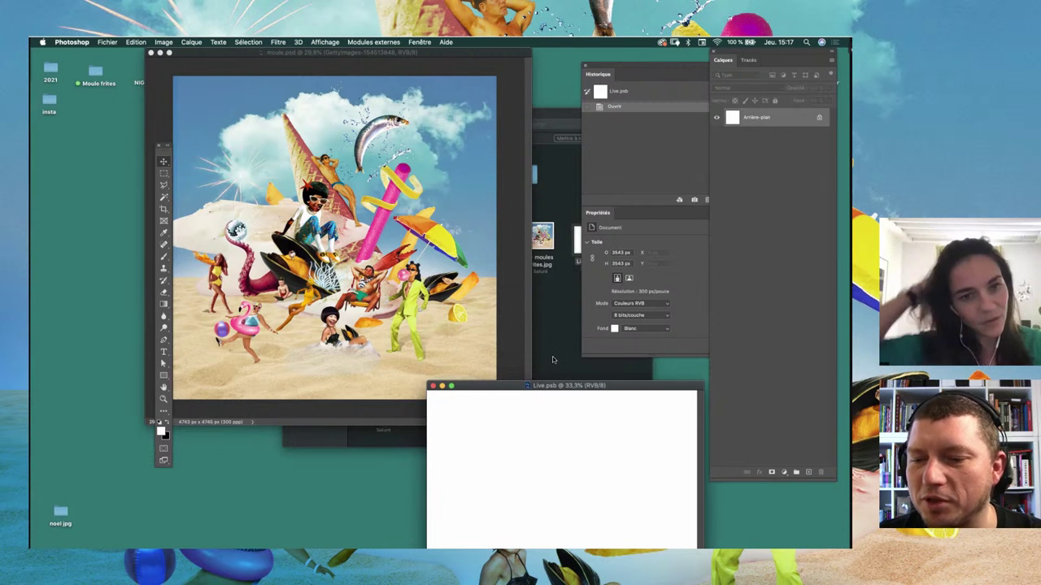
Step: Close moule.psd and enlarge and position the blank Live.psb canvas in the workspace
{"action": "left_click", "coordinate": [150, 52]}
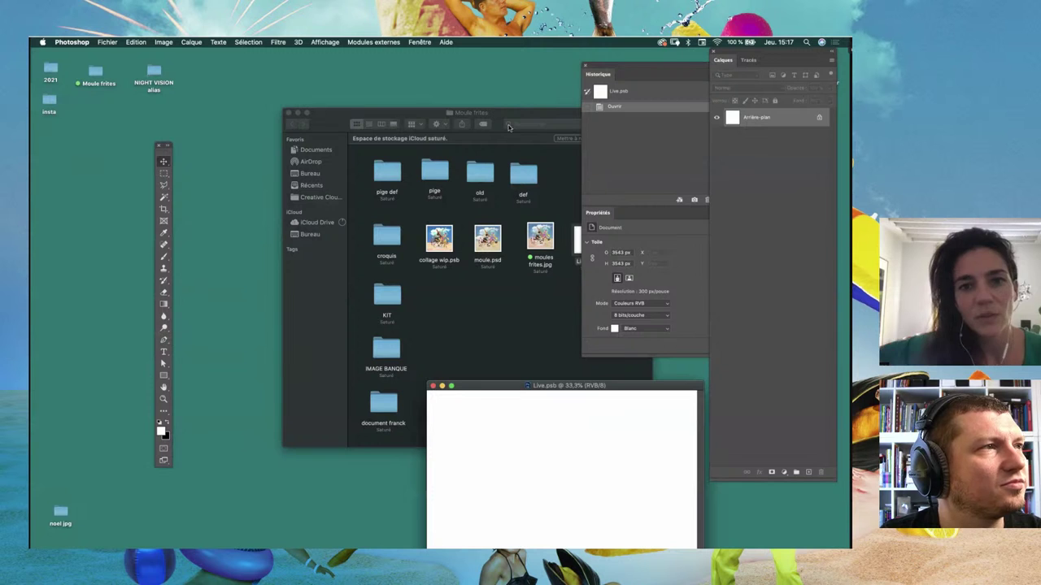
{"action": "left_click", "coordinate": [508, 128]}
{"action": "left_click", "coordinate": [297, 112]}
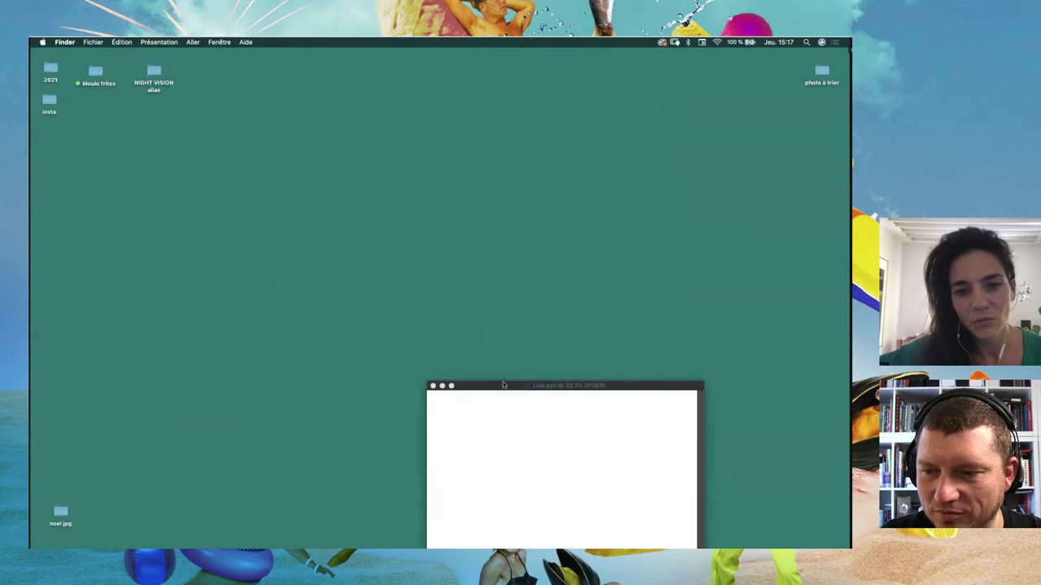
{"action": "left_click_drag", "start_coordinate": [503, 385], "coordinate": [301, 76]}
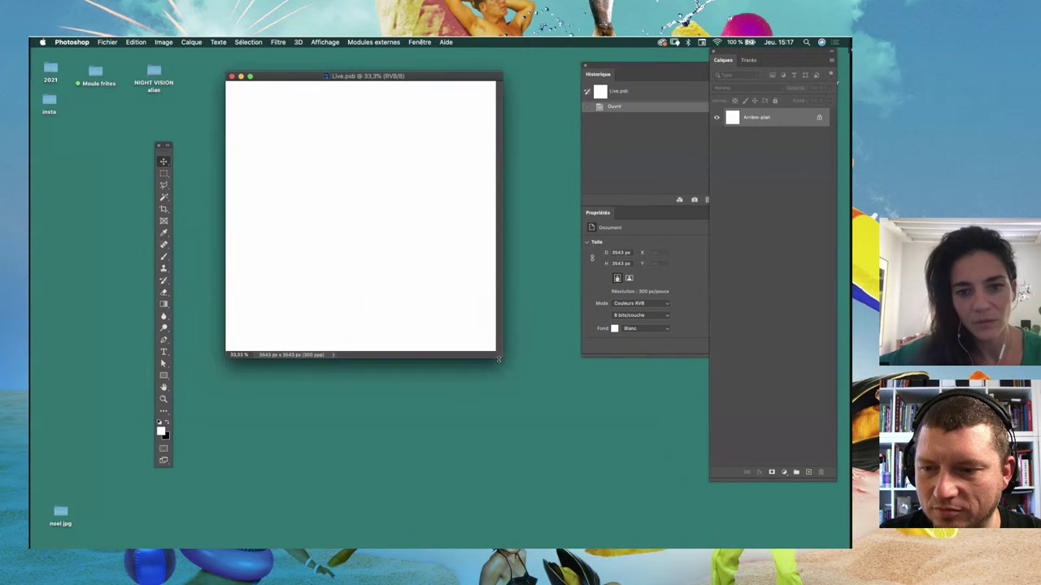
{"action": "left_click_drag", "start_coordinate": [499, 359], "coordinate": [584, 462]}
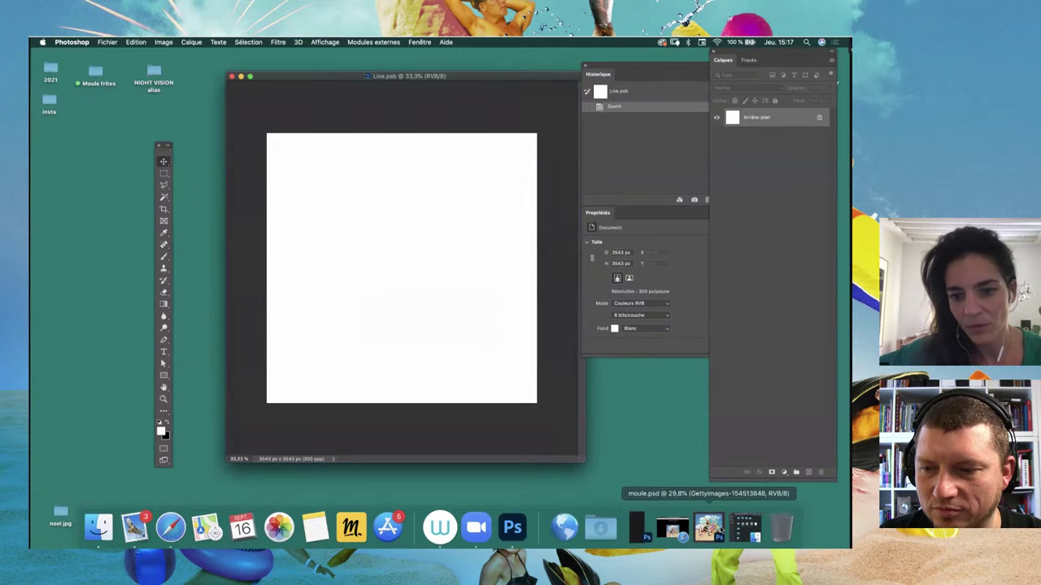
{"action": "left_click", "coordinate": [622, 516]}
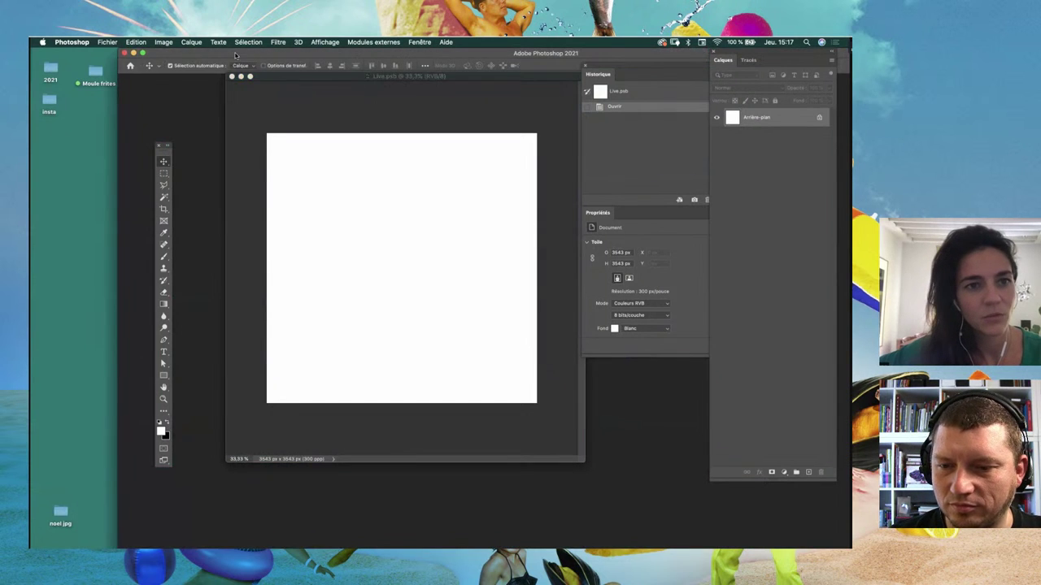
{"action": "left_click_drag", "start_coordinate": [271, 78], "coordinate": [271, 119]}
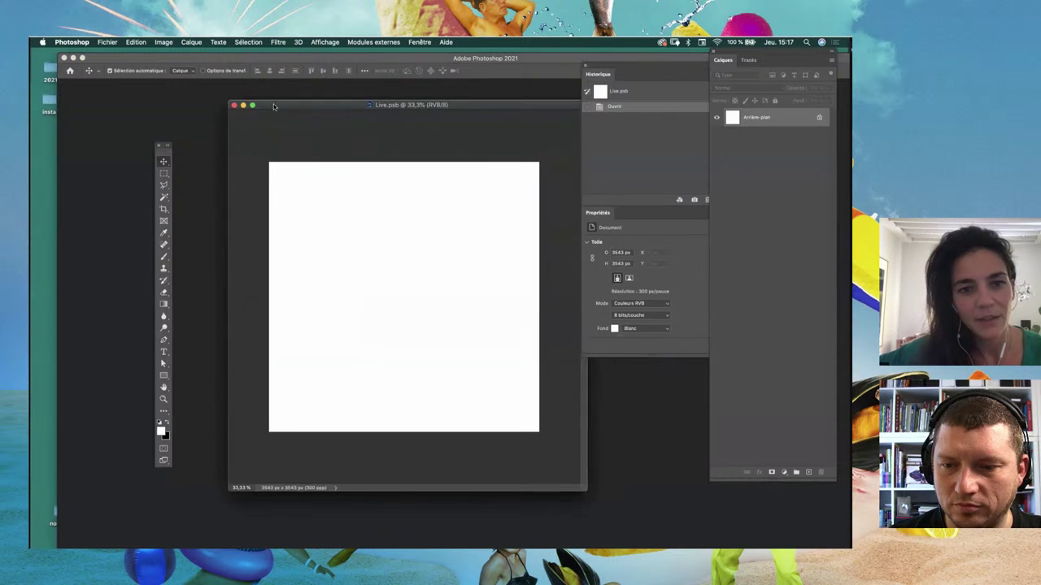
{"action": "double_click", "coordinate": [138, 55]}
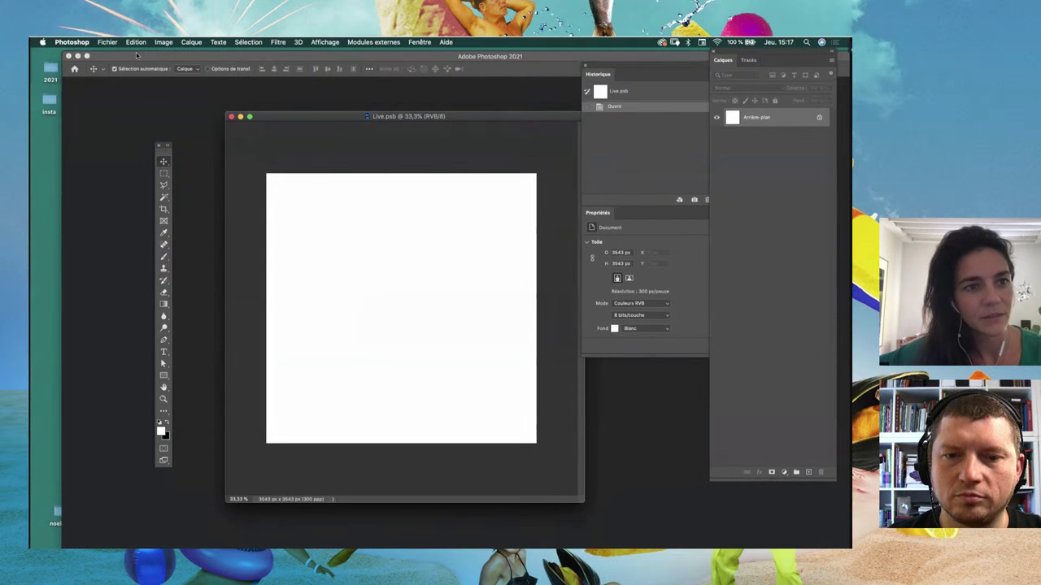
{"action": "double_click", "coordinate": [83, 86]}
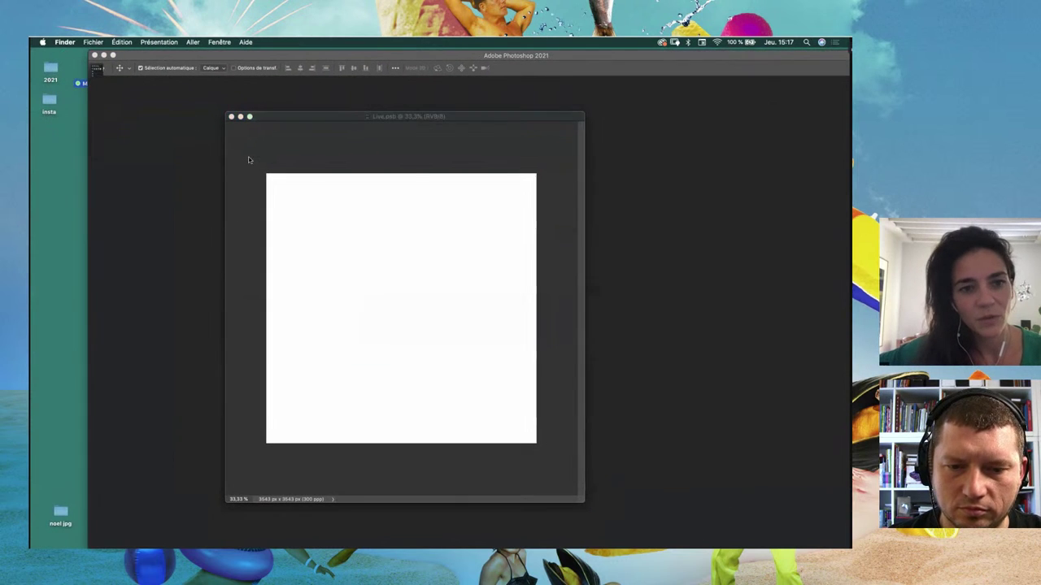
Step: Quick Look the croquis.jpg sketch in the croquis folder
{"action": "double_click", "coordinate": [385, 237]}
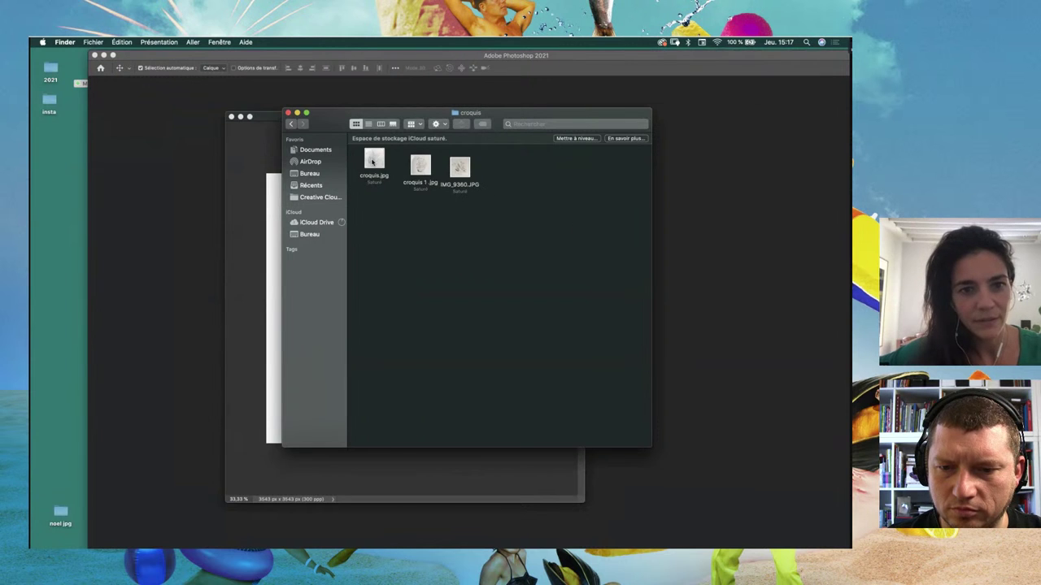
{"action": "key", "text": "space"}
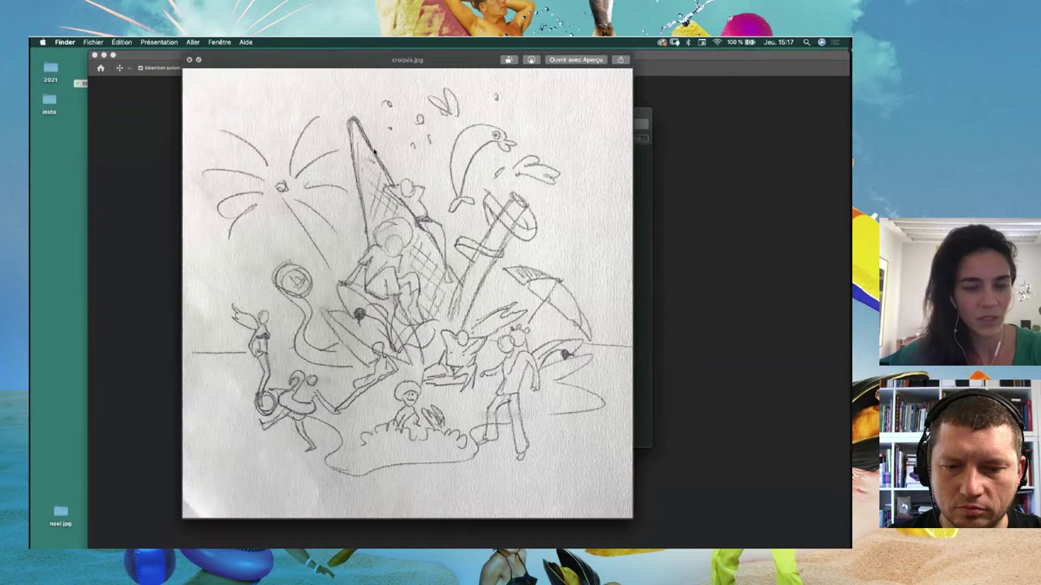
{"action": "key", "text": "space"}
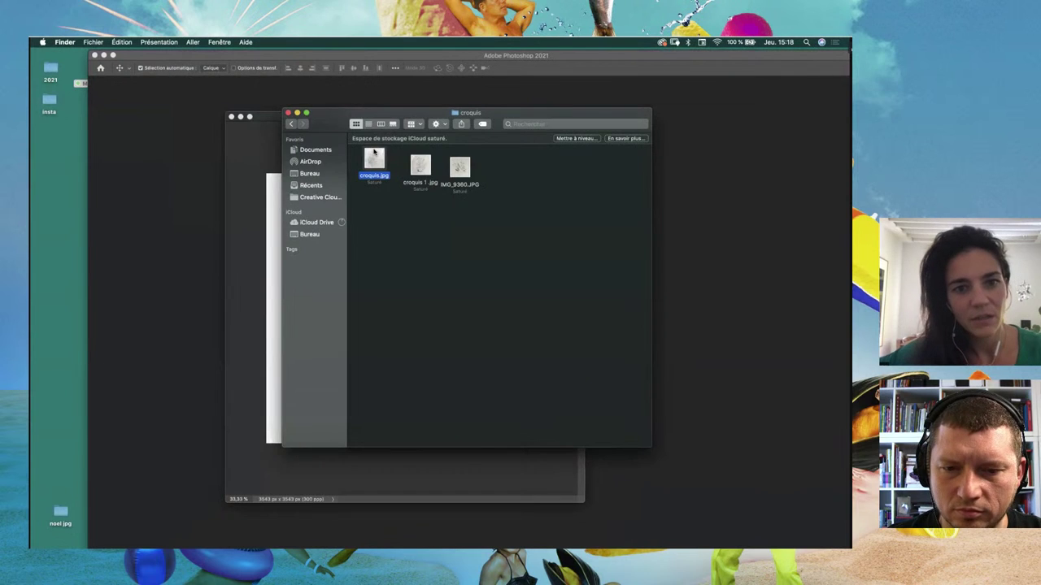
Step: Preview choucroute terre mer copie.psb in the old folder
{"action": "left_click", "coordinate": [292, 125]}
{"action": "double_click", "coordinate": [472, 177]}
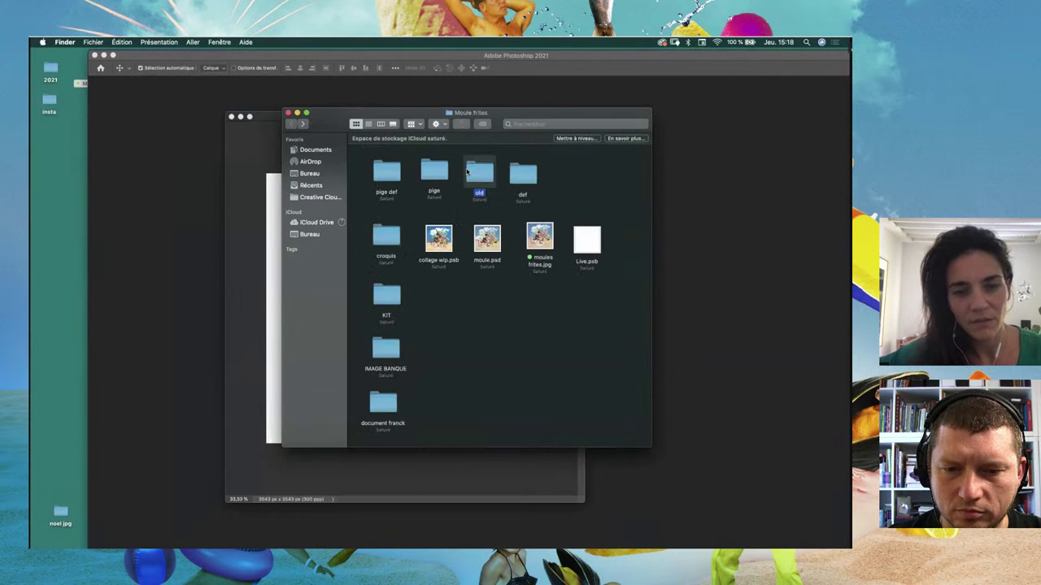
{"action": "key", "text": "Right"}
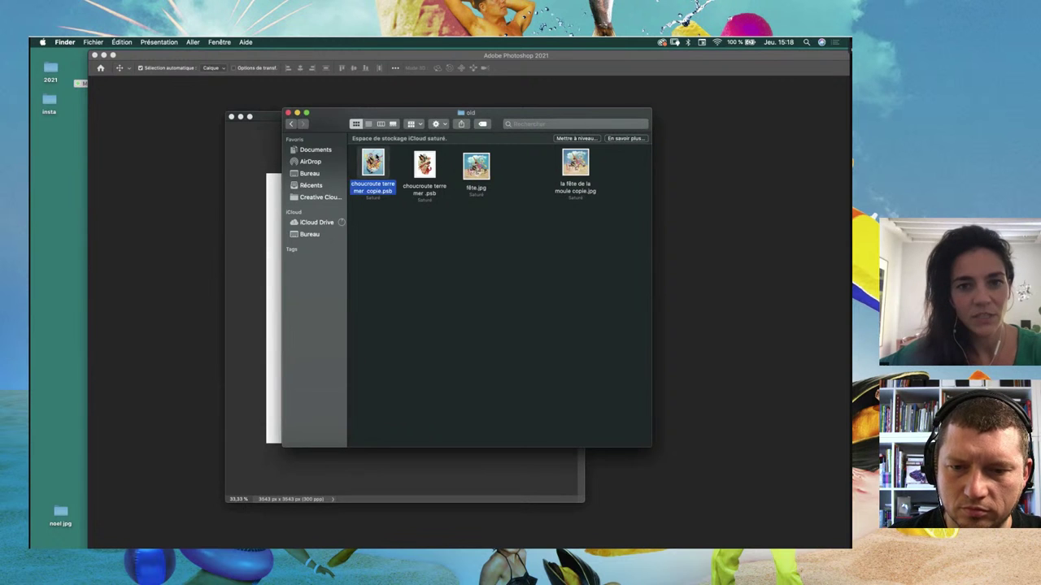
{"action": "key", "text": "space"}
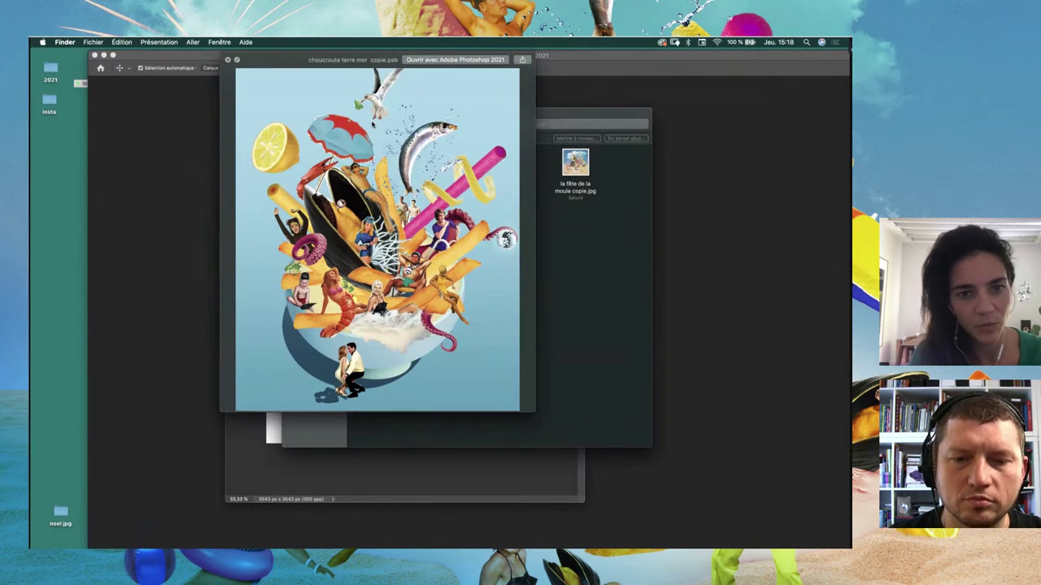
{"action": "key", "text": "space"}
Step: Return to the croquis folder and drag croquis.jpg onto the Live.psb canvas
{"action": "left_click", "coordinate": [290, 124]}
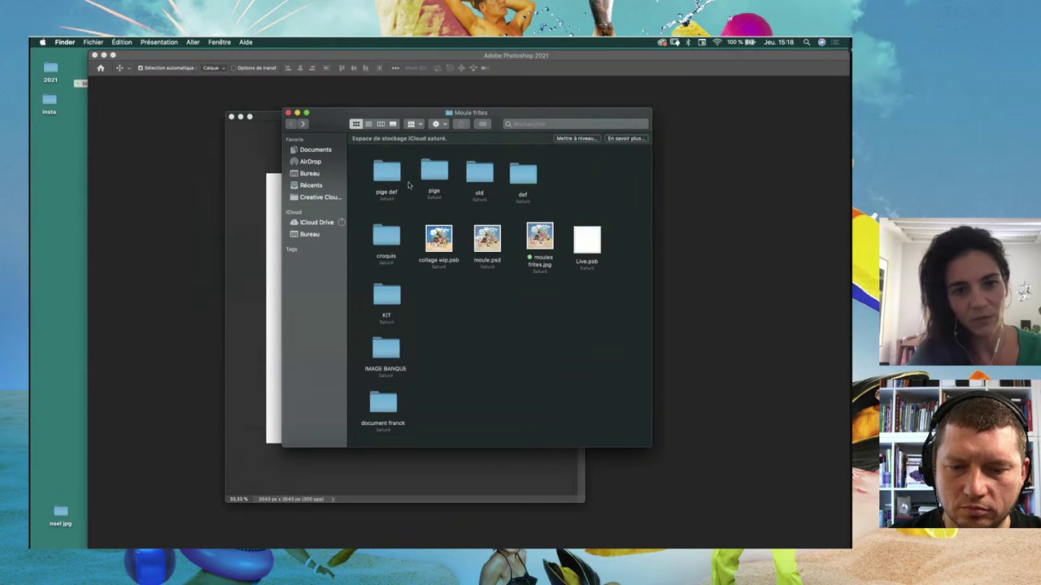
{"action": "double_click", "coordinate": [387, 236]}
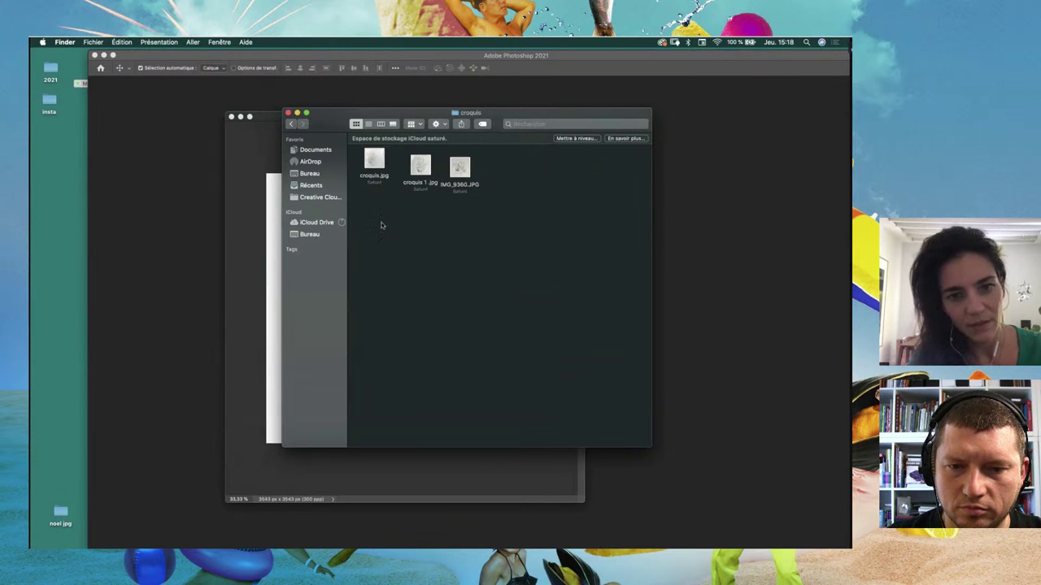
{"action": "left_click_drag", "start_coordinate": [374, 162], "coordinate": [327, 221]}
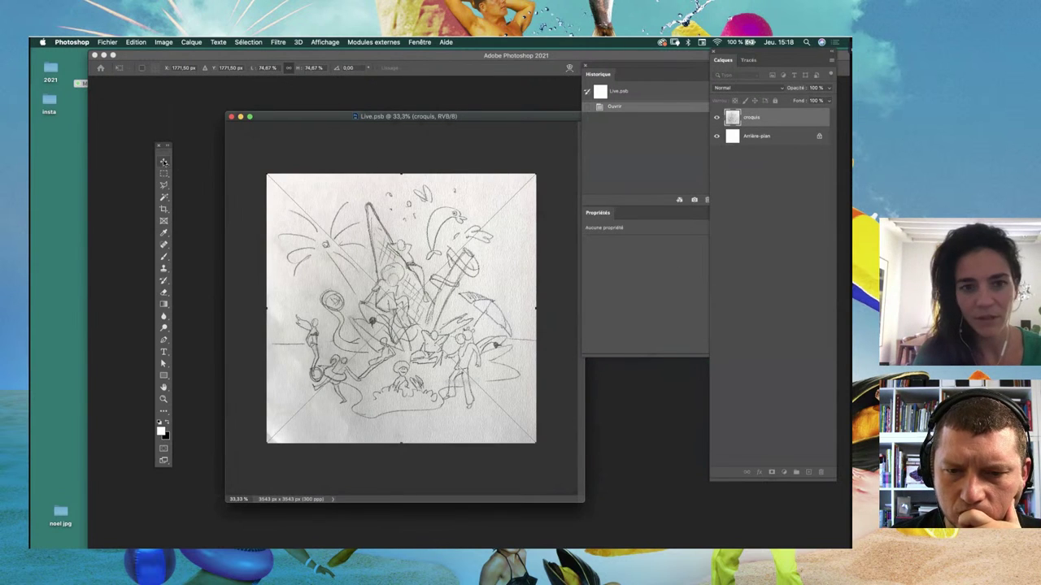
Step: Commit the croquis sketch placement and reposition the document window
{"action": "key", "text": "Return"}
{"action": "left_click_drag", "start_coordinate": [293, 122], "coordinate": [296, 111]}
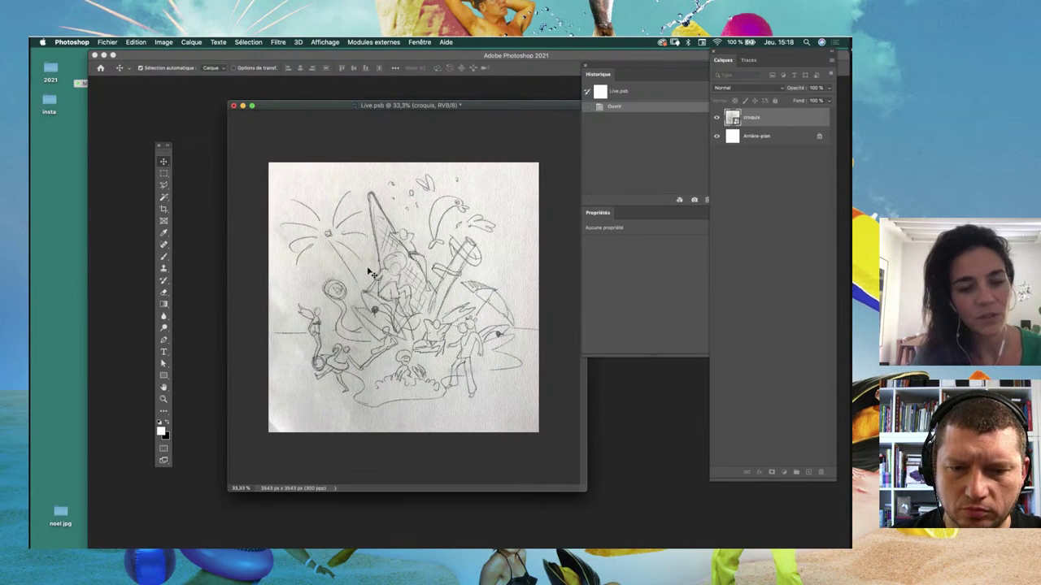
{"action": "left_click_drag", "start_coordinate": [520, 106], "coordinate": [480, 106]}
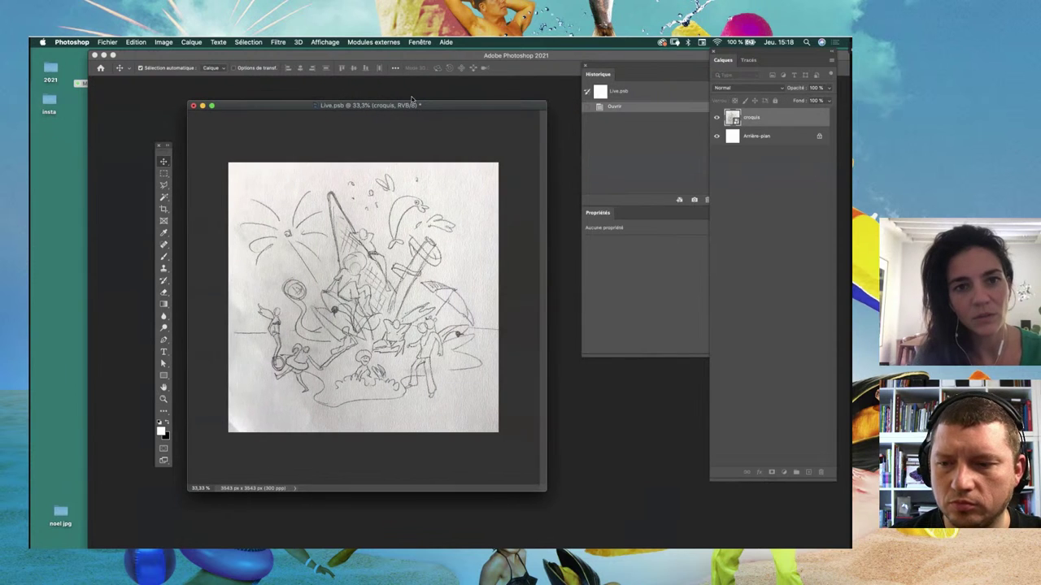
{"action": "left_click", "coordinate": [420, 42]}
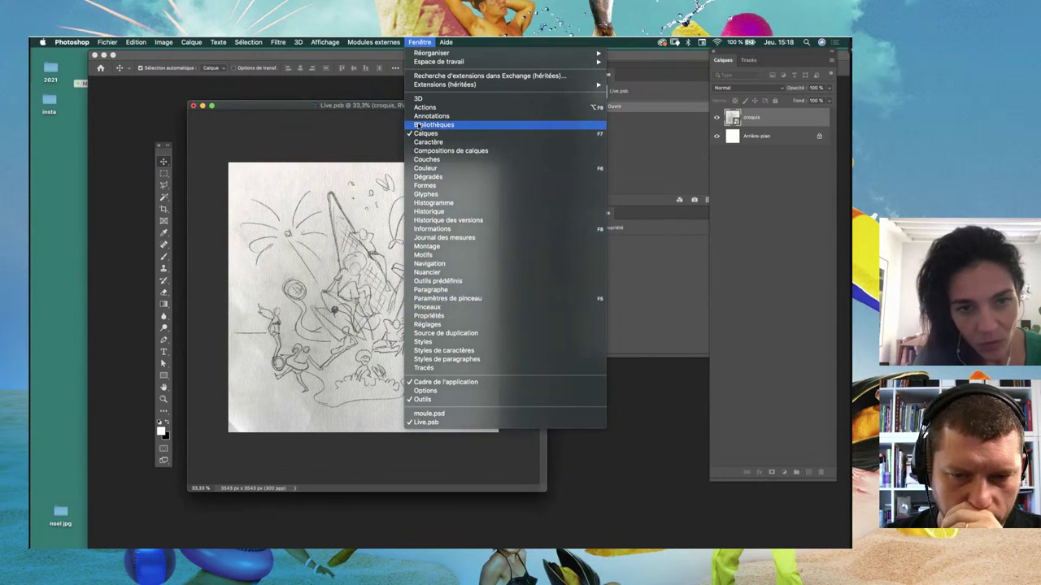
Step: Show and resize the Libraries panel, then browse the 'La fête de la moule' library thumbnails
{"action": "left_click", "coordinate": [434, 124]}
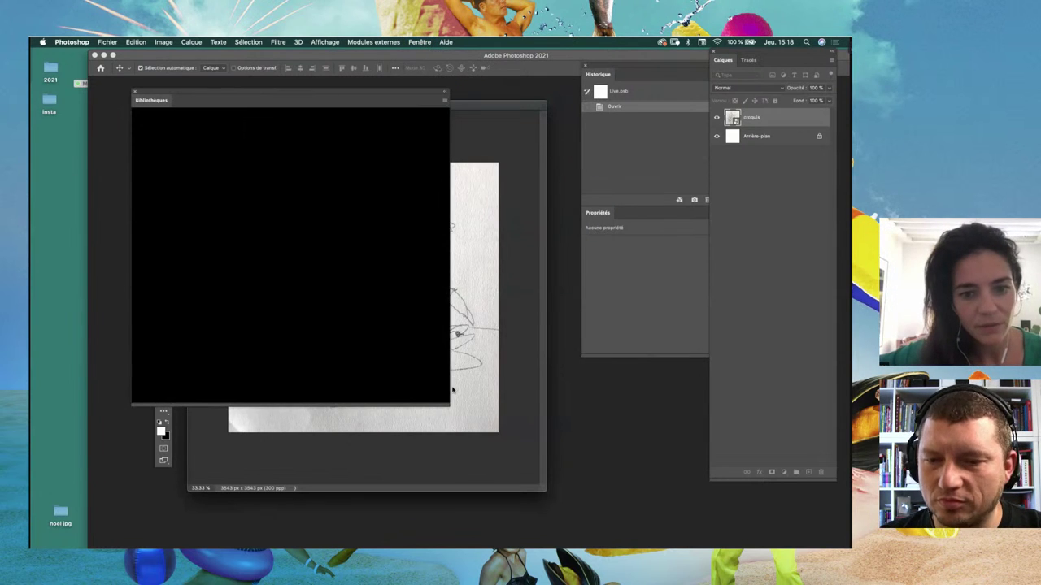
{"action": "left_click_drag", "start_coordinate": [449, 404], "coordinate": [327, 268]}
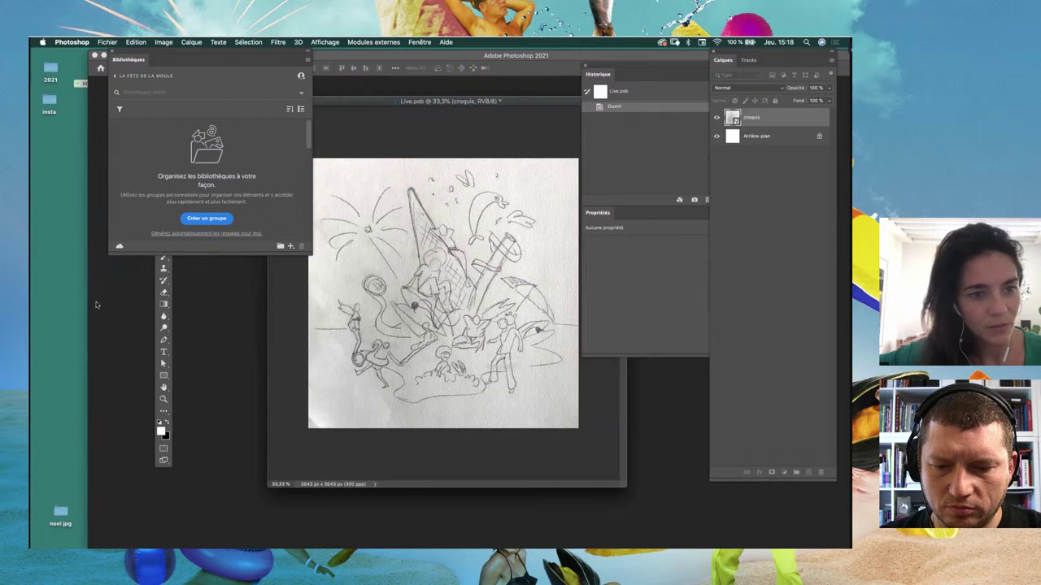
{"action": "left_click_drag", "start_coordinate": [179, 53], "coordinate": [160, 54]}
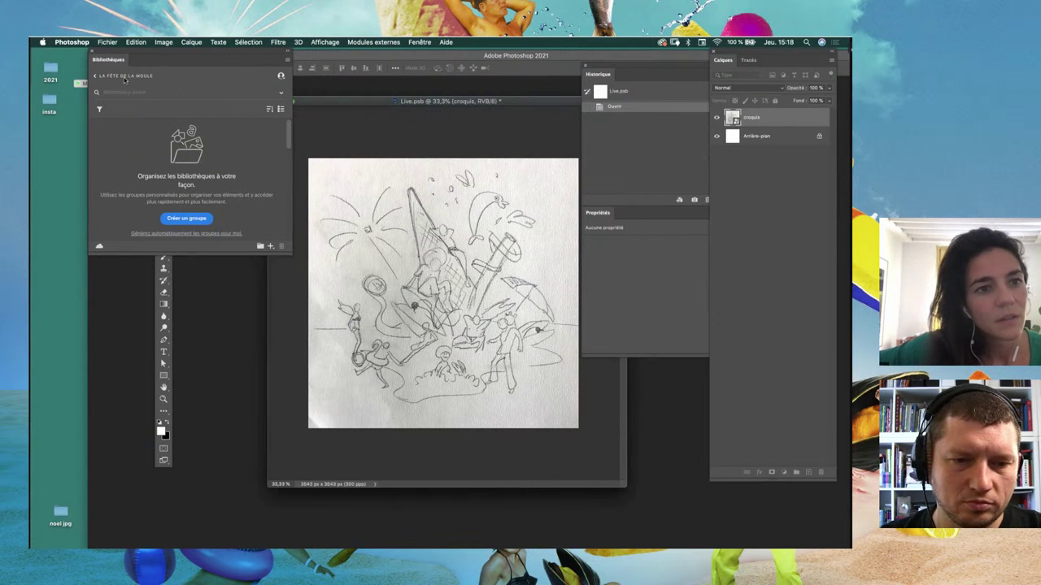
{"action": "left_click", "coordinate": [96, 76]}
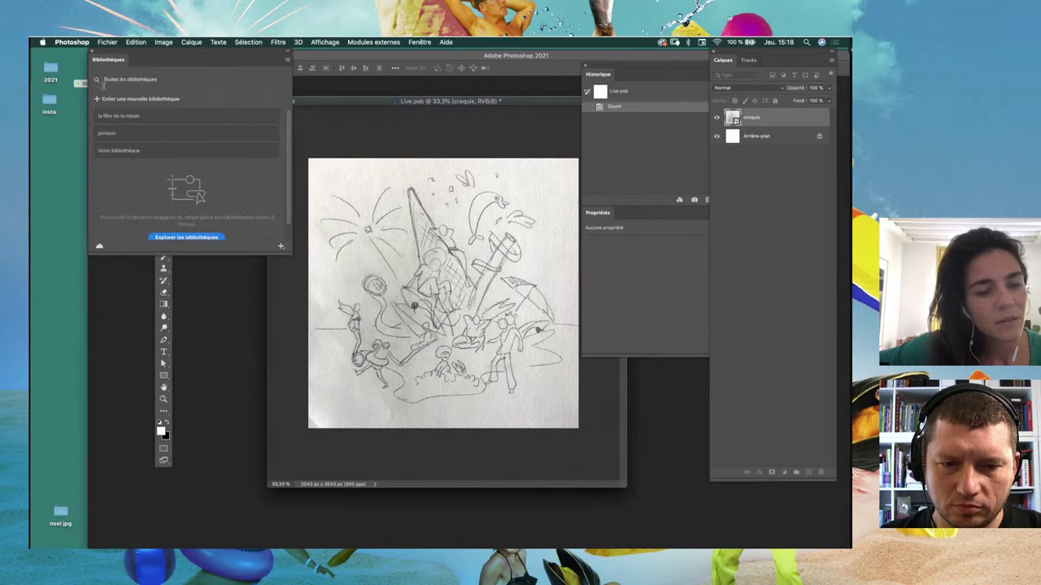
{"action": "left_click", "coordinate": [124, 119]}
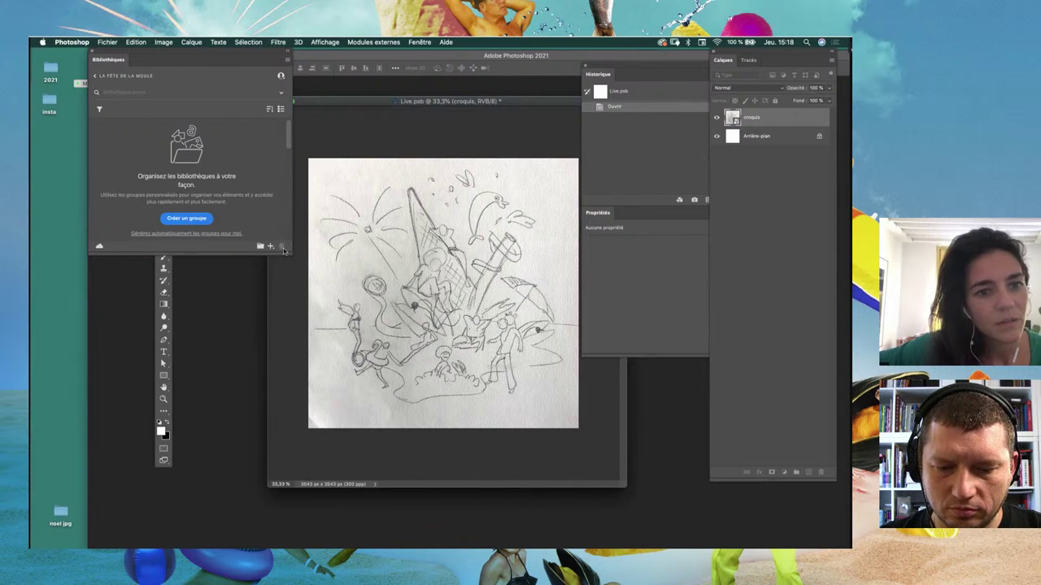
{"action": "scroll", "coordinate": [284, 134], "scroll_direction": "down", "scroll_amount": 3}
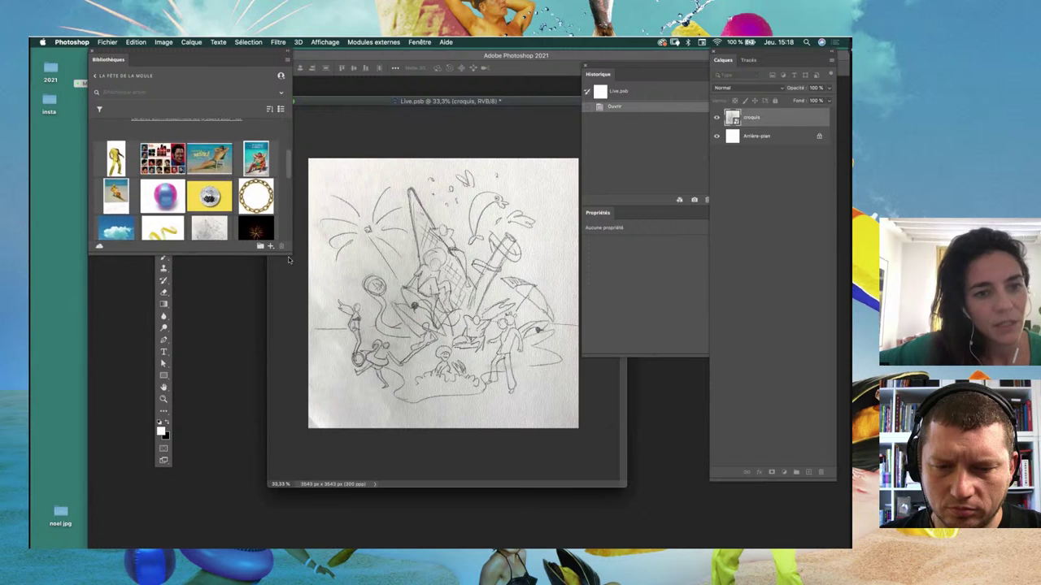
{"action": "left_click_drag", "start_coordinate": [290, 251], "coordinate": [301, 340]}
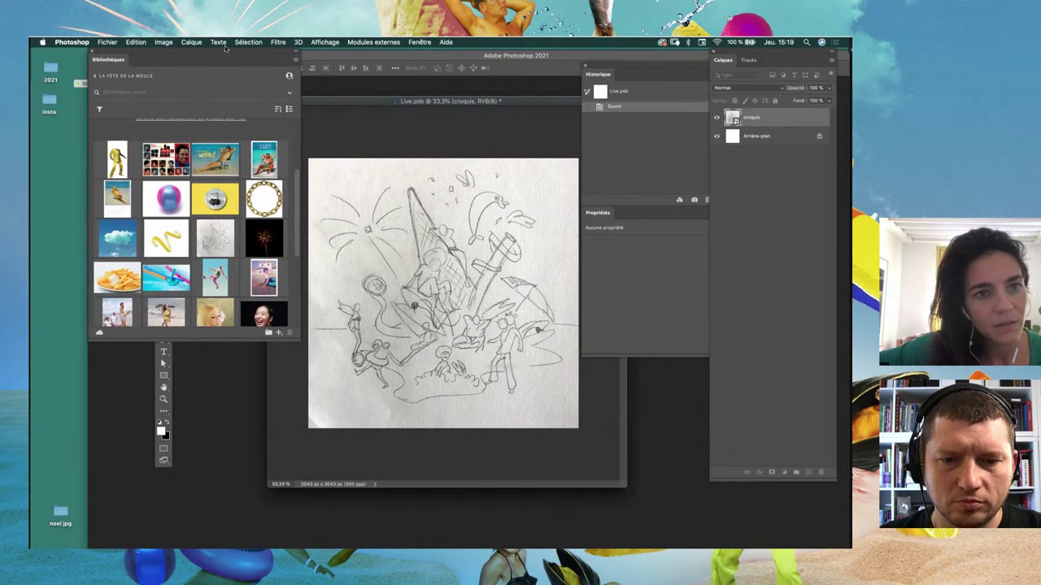
{"action": "left_click_drag", "start_coordinate": [217, 57], "coordinate": [195, 48]}
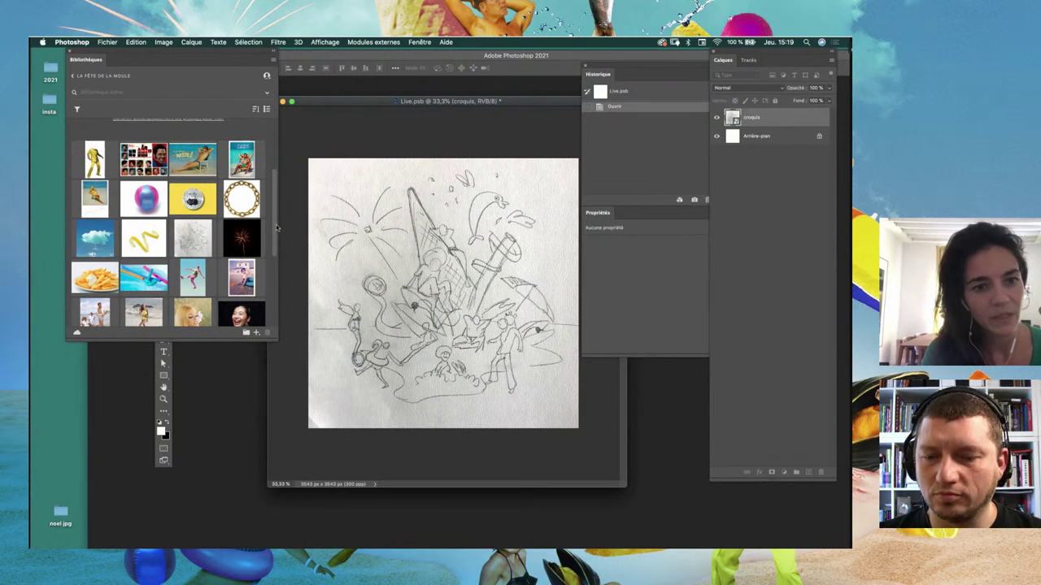
{"action": "scroll", "coordinate": [275, 227], "scroll_direction": "down", "scroll_amount": 2}
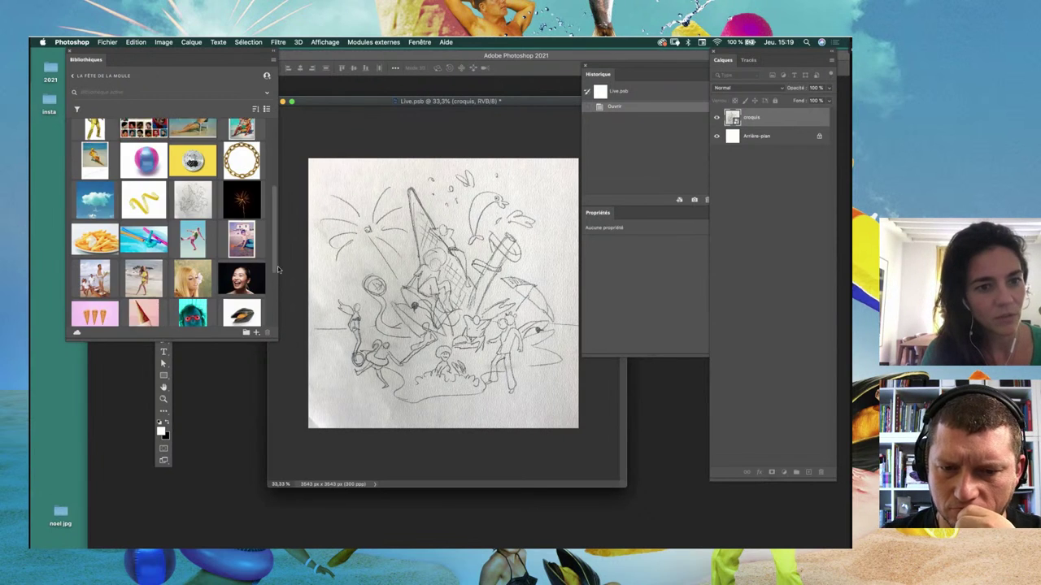
{"action": "scroll", "coordinate": [275, 227], "scroll_direction": "down", "scroll_amount": 3}
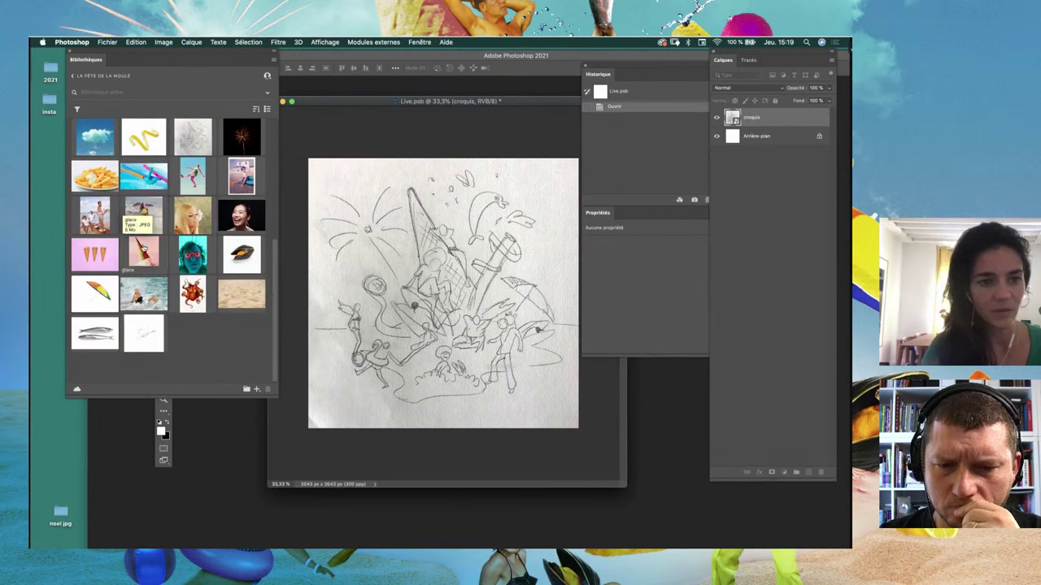
Step: Place the melting ice-cream cone photo from the library onto the canvas as the glace layer
{"action": "left_click_drag", "start_coordinate": [139, 244], "coordinate": [164, 262]}
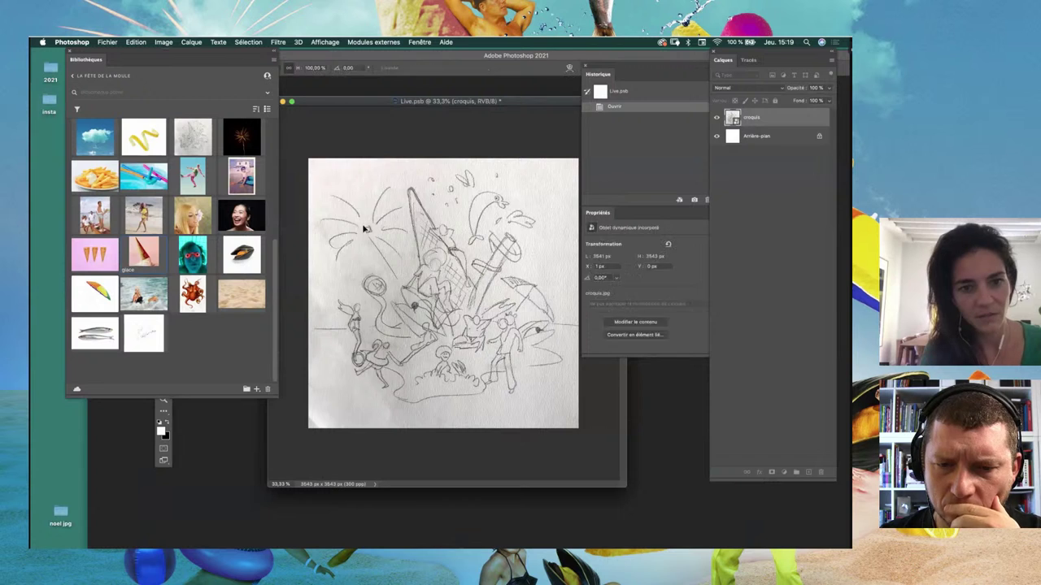
{"action": "left_click_drag", "start_coordinate": [363, 225], "coordinate": [370, 232]}
{"action": "left_click_drag", "start_coordinate": [462, 257], "coordinate": [467, 262]}
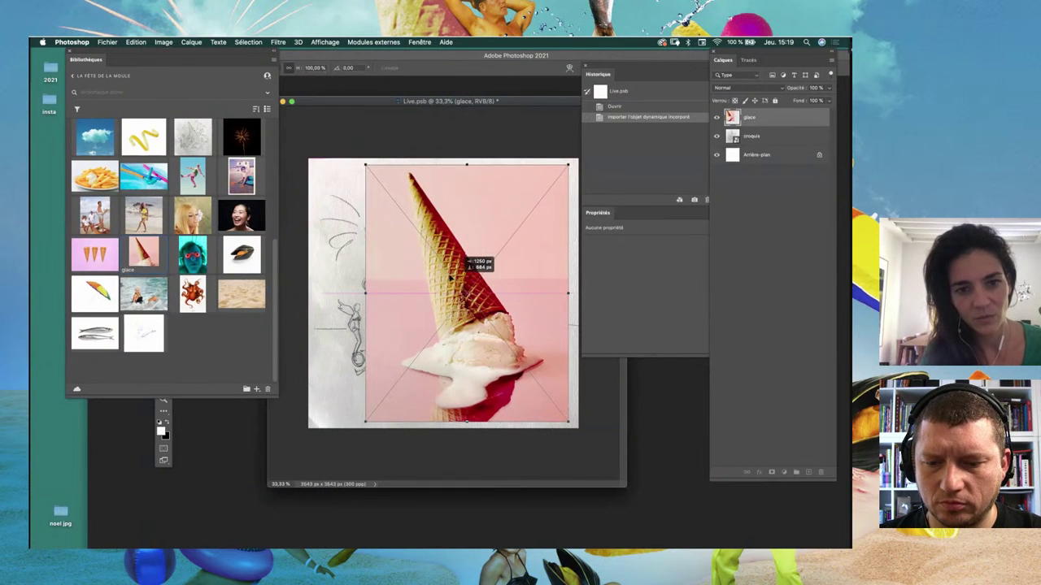
{"action": "key", "text": "Return"}
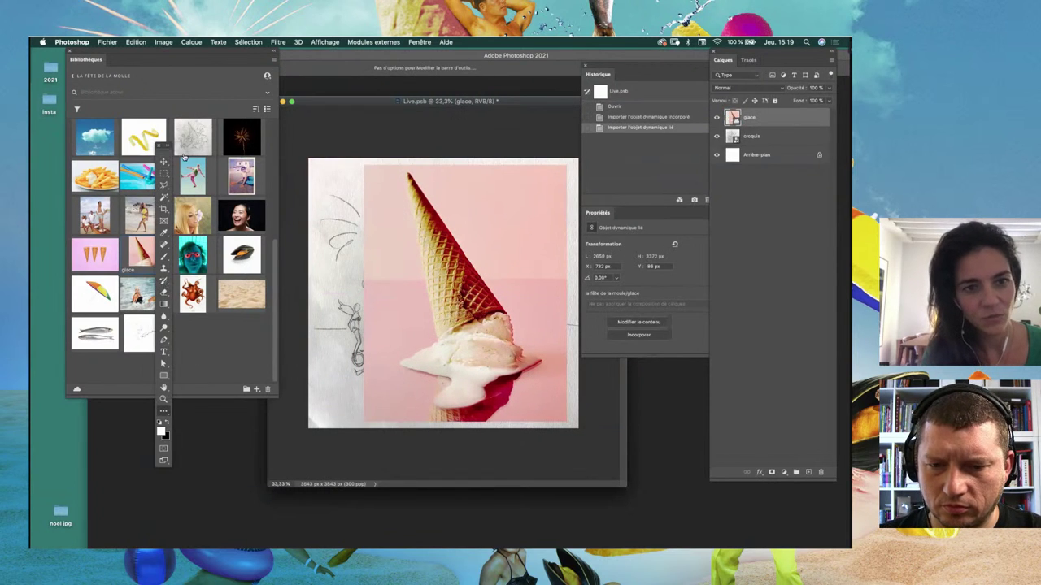
Step: Trace a polygonal lasso selection around the cone
{"action": "left_click_drag", "start_coordinate": [164, 144], "coordinate": [296, 145]}
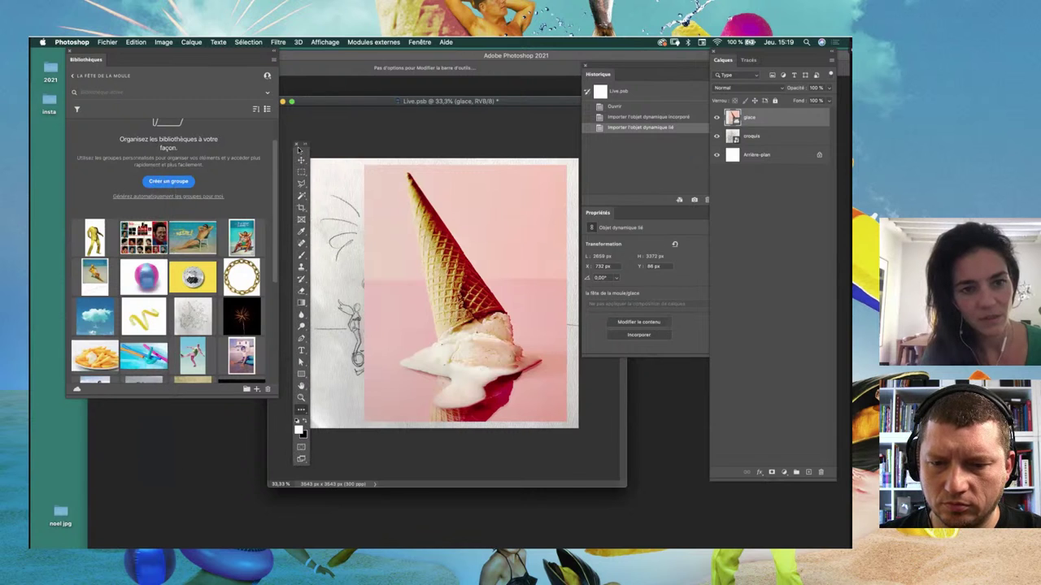
{"action": "left_click", "coordinate": [296, 185]}
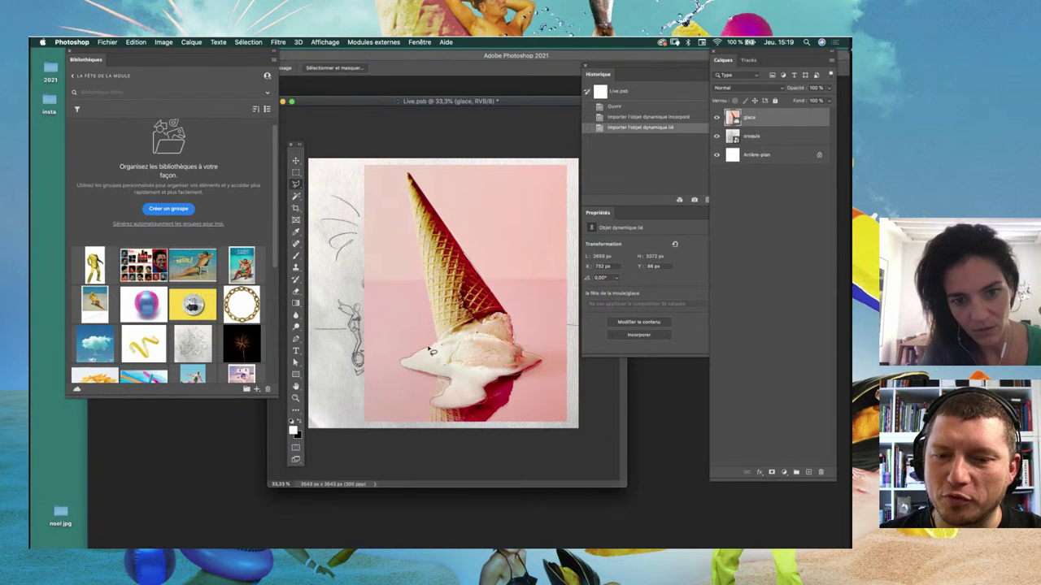
{"action": "left_click", "coordinate": [407, 177]}
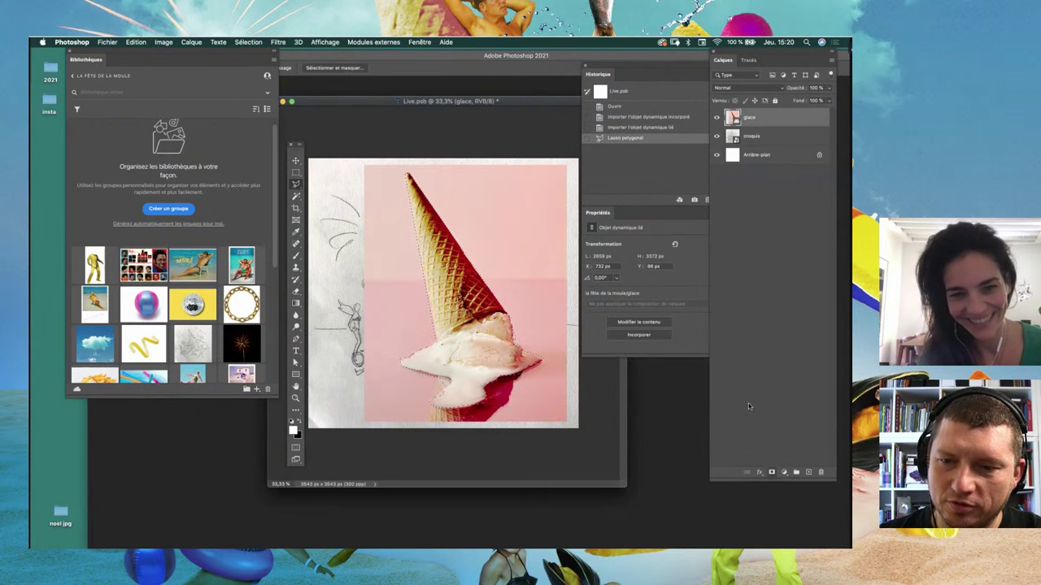
Step: Mask out the cone's pink background, then move and transform the cone over the sketch
{"action": "left_click", "coordinate": [771, 473]}
{"action": "left_click_drag", "start_coordinate": [458, 280], "coordinate": [443, 277]}
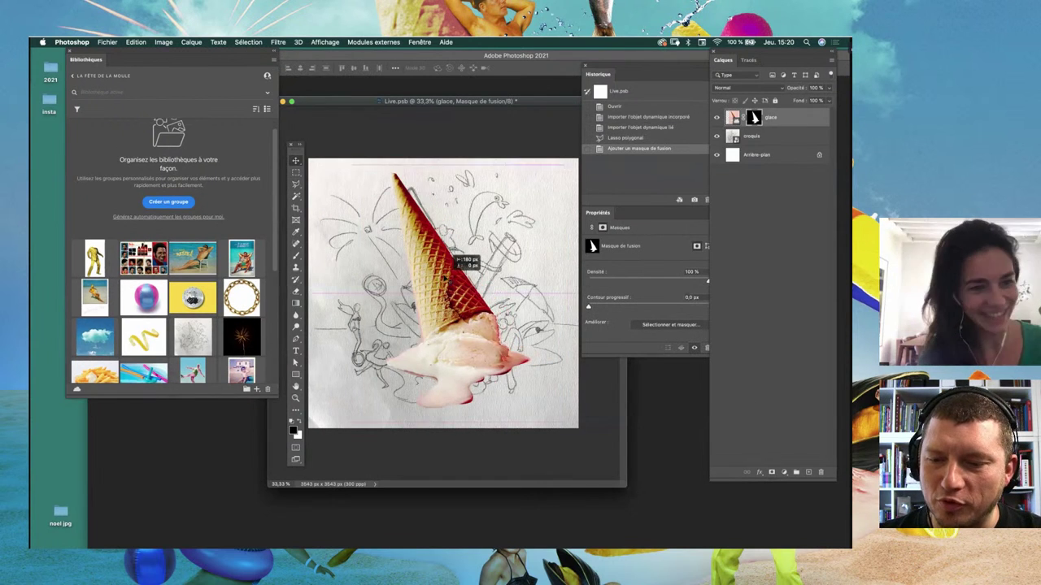
{"action": "key", "text": "ctrl+t"}
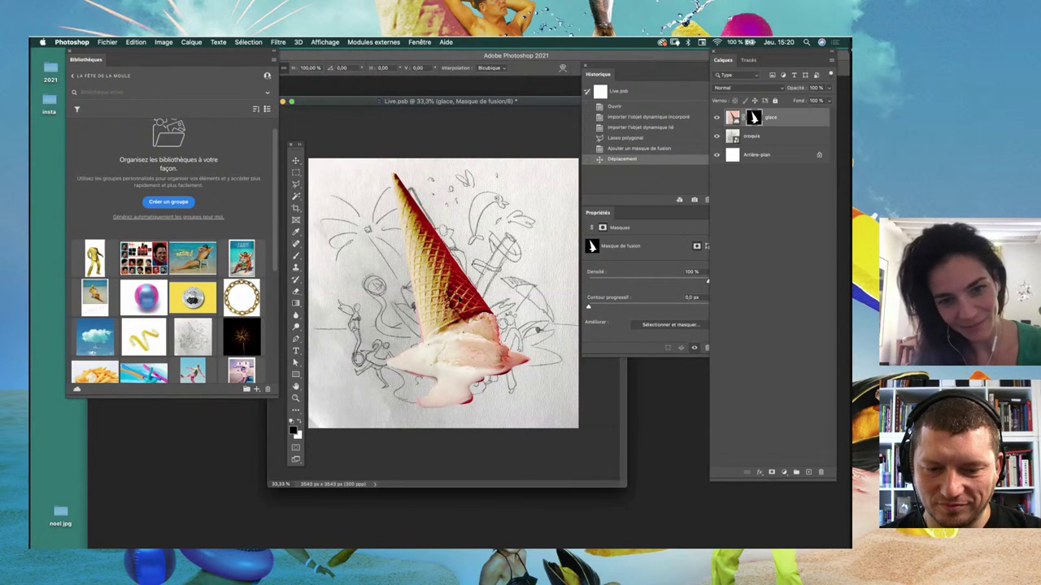
{"action": "left_click_drag", "start_coordinate": [431, 195], "coordinate": [453, 175]}
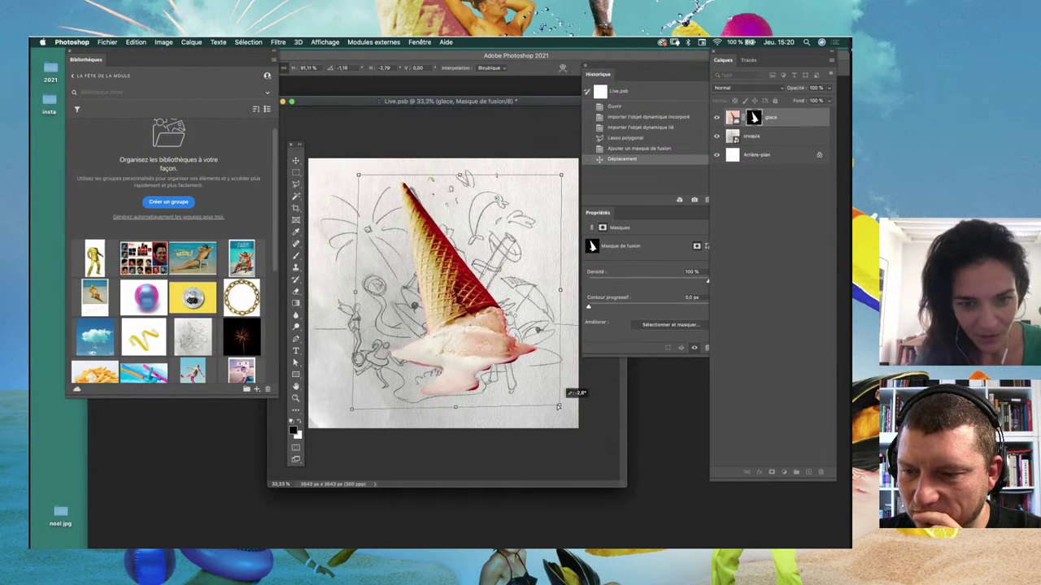
{"action": "left_click_drag", "start_coordinate": [555, 412], "coordinate": [556, 406]}
{"action": "key", "text": "Return"}
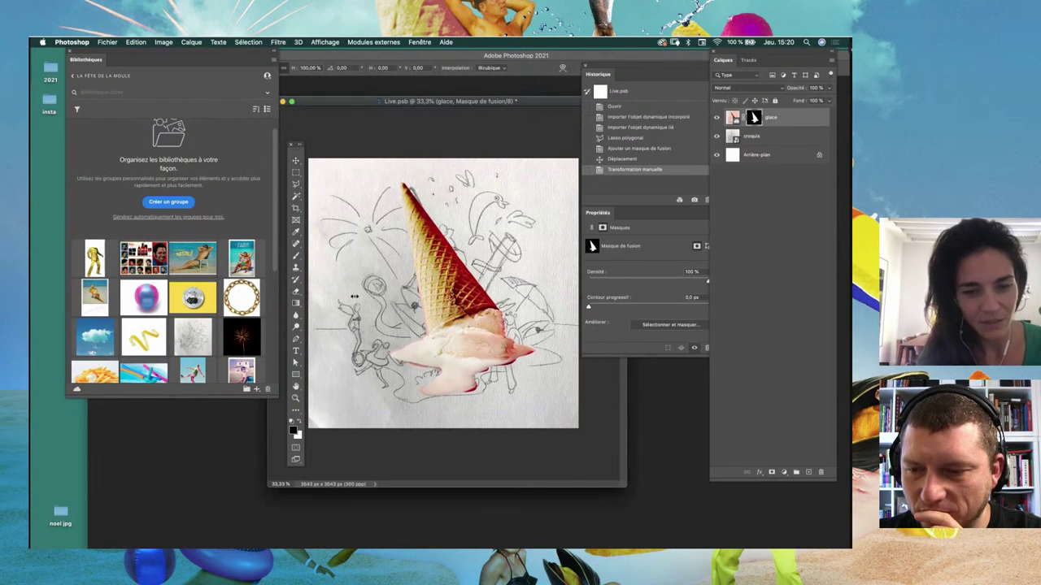
Step: Transform the cone again, shifting it left and slightly enlarging it
{"action": "key", "text": "ctrl+t"}
{"action": "left_click_drag", "start_coordinate": [355, 280], "coordinate": [316, 291]}
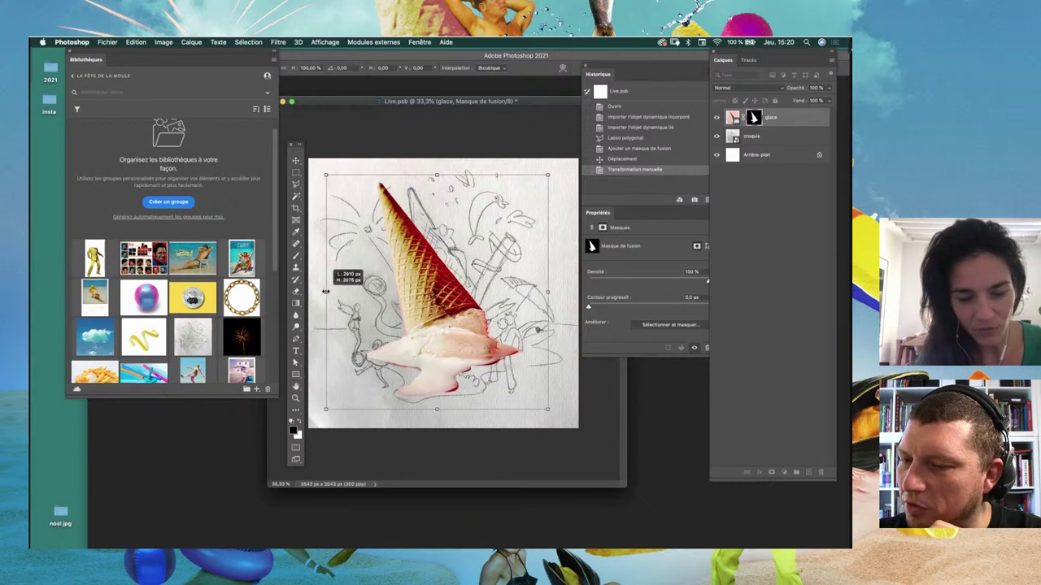
{"action": "left_click_drag", "start_coordinate": [432, 186], "coordinate": [451, 170]}
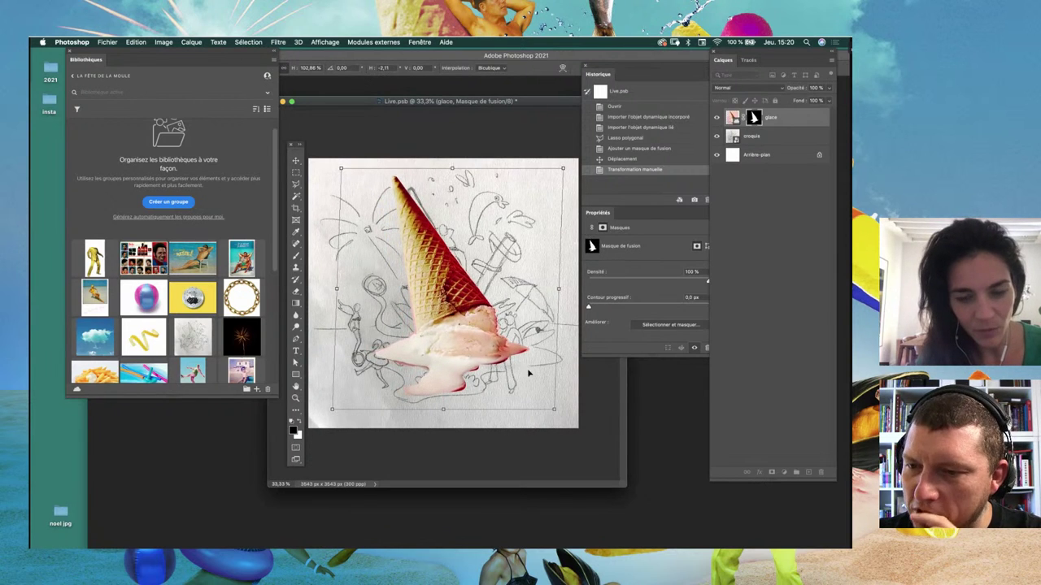
{"action": "left_click_drag", "start_coordinate": [553, 409], "coordinate": [558, 410]}
{"action": "left_click_drag", "start_coordinate": [336, 416], "coordinate": [338, 414]}
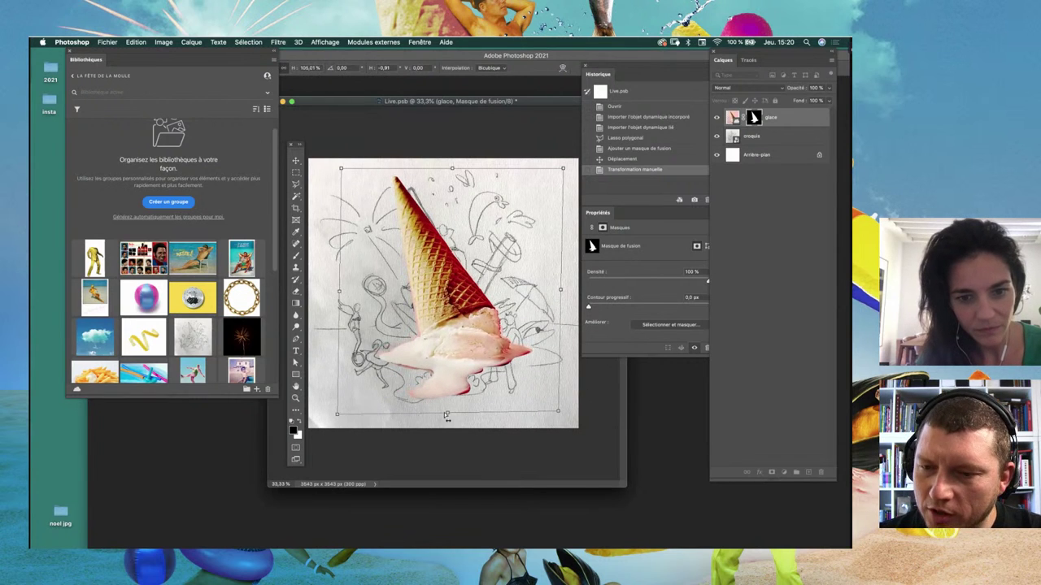
{"action": "left_click_drag", "start_coordinate": [447, 416], "coordinate": [448, 409]}
{"action": "key", "text": "Return"}
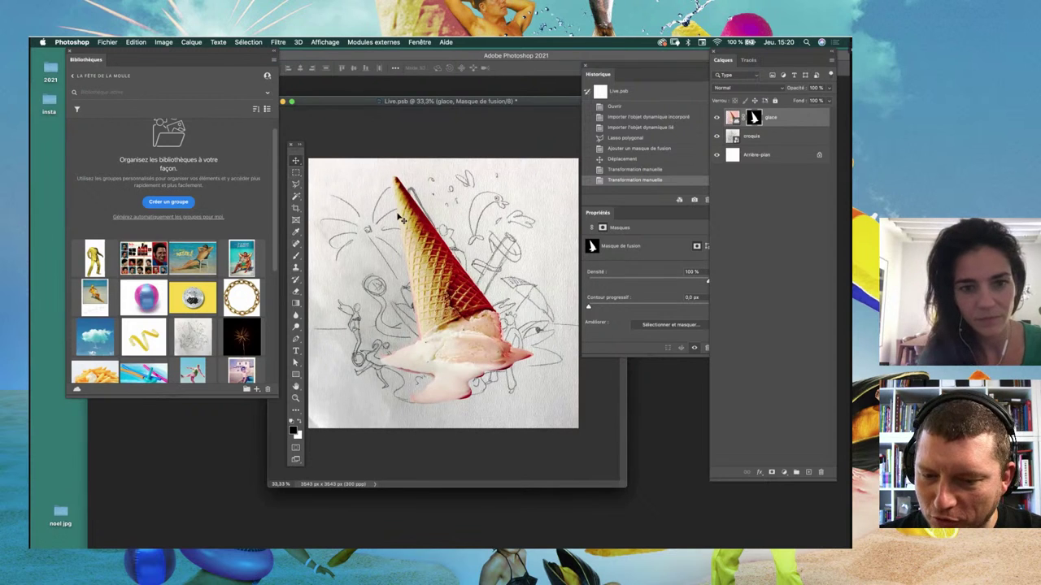
{"action": "key", "text": "ctrl+t"}
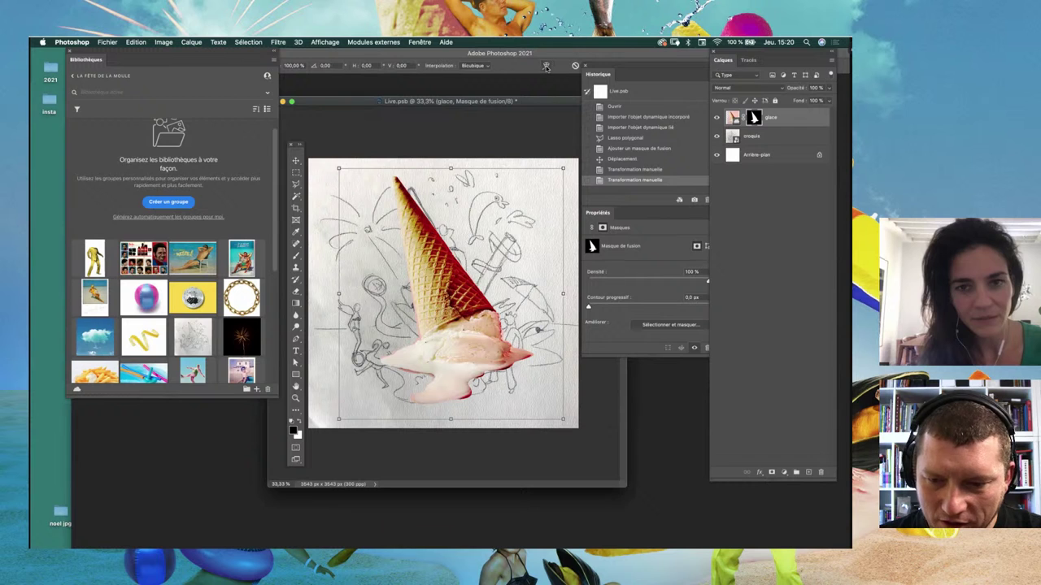
Step: Duplicate the masked glace layer and merge the copy with a new layer into Calque 1
{"action": "left_click", "coordinate": [546, 66]}
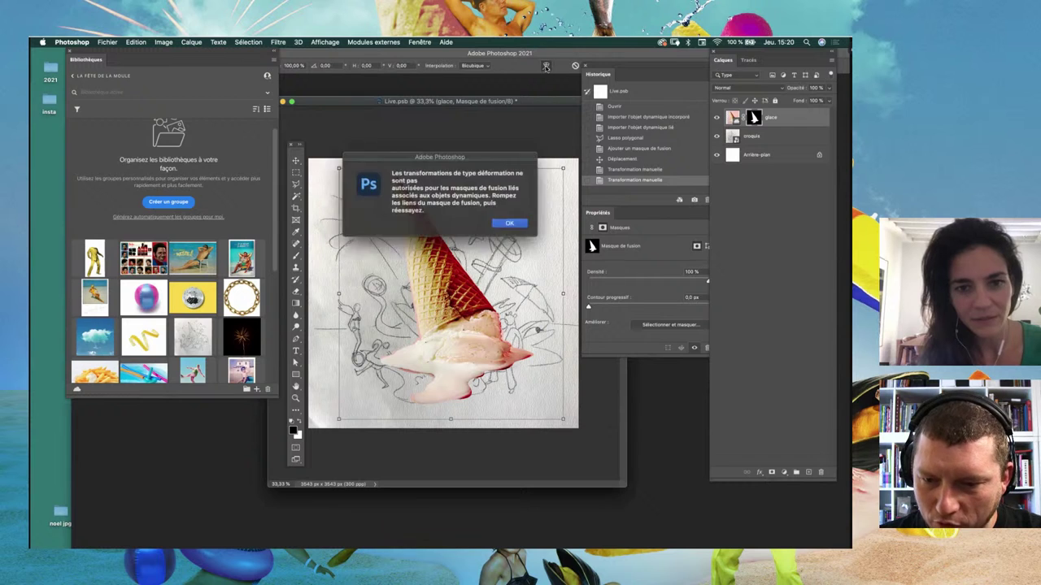
{"action": "left_click", "coordinate": [510, 224]}
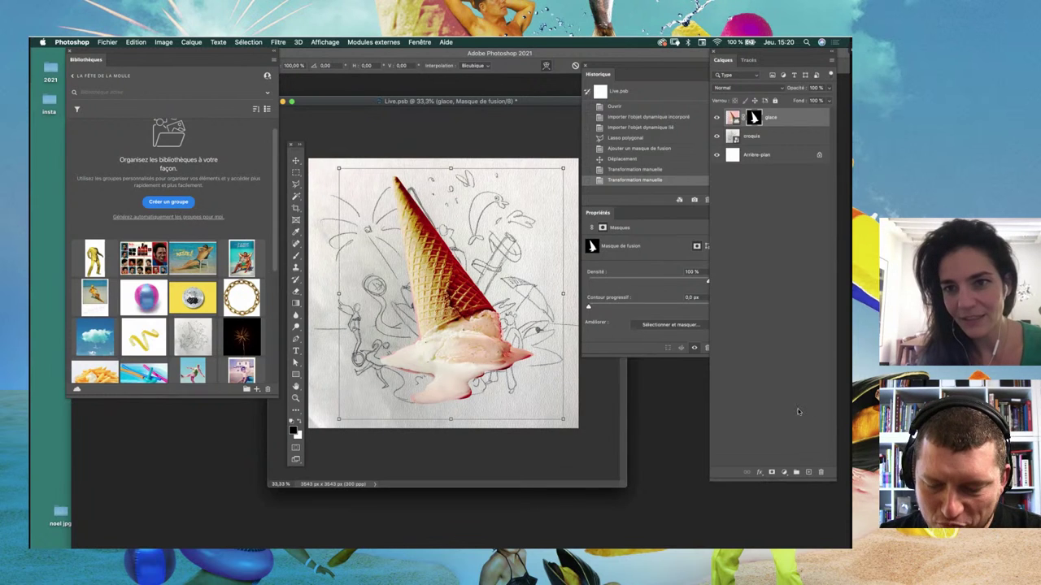
{"action": "left_click_drag", "start_coordinate": [776, 126], "coordinate": [776, 138]}
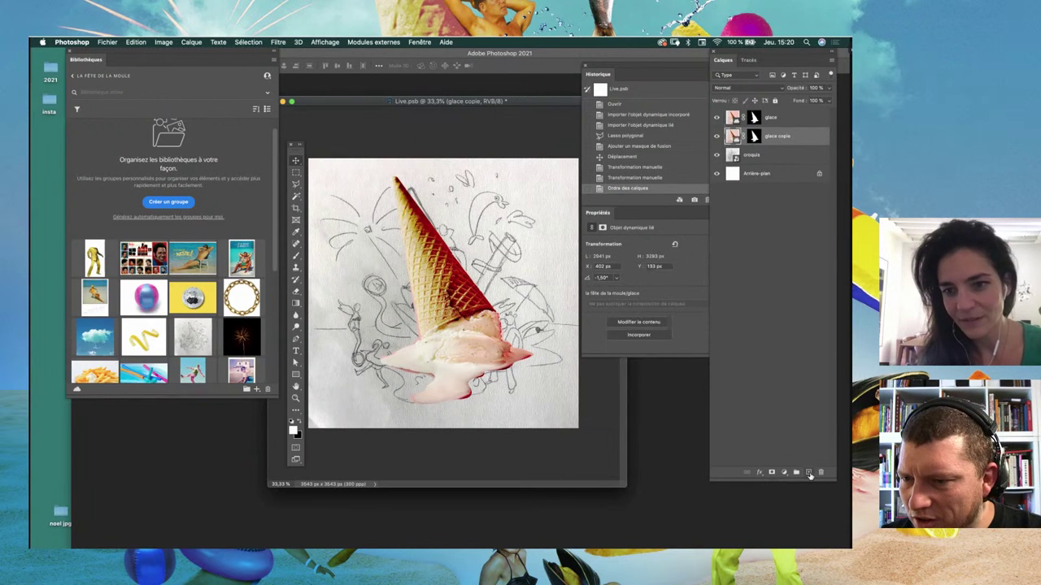
{"action": "left_click", "coordinate": [809, 473]}
{"action": "key", "text": "ctrl+e"}
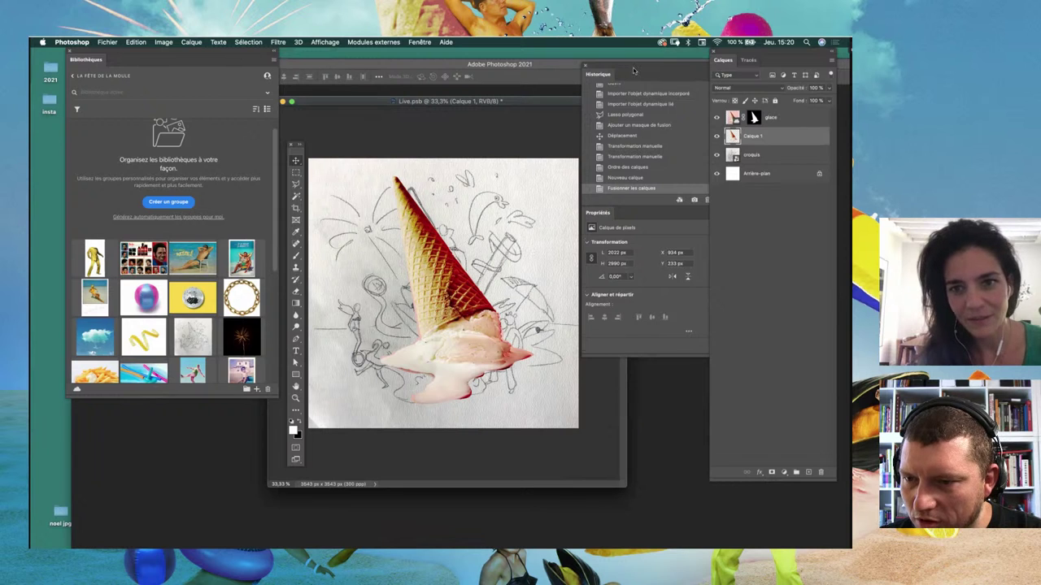
{"action": "left_click_drag", "start_coordinate": [634, 70], "coordinate": [651, 78]}
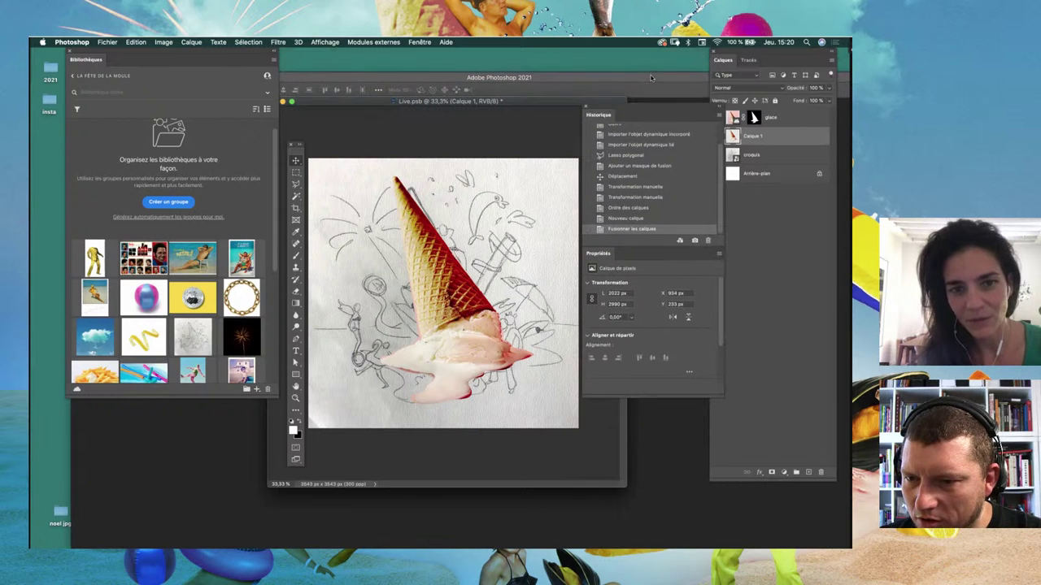
{"action": "key", "text": "ctrl+t"}
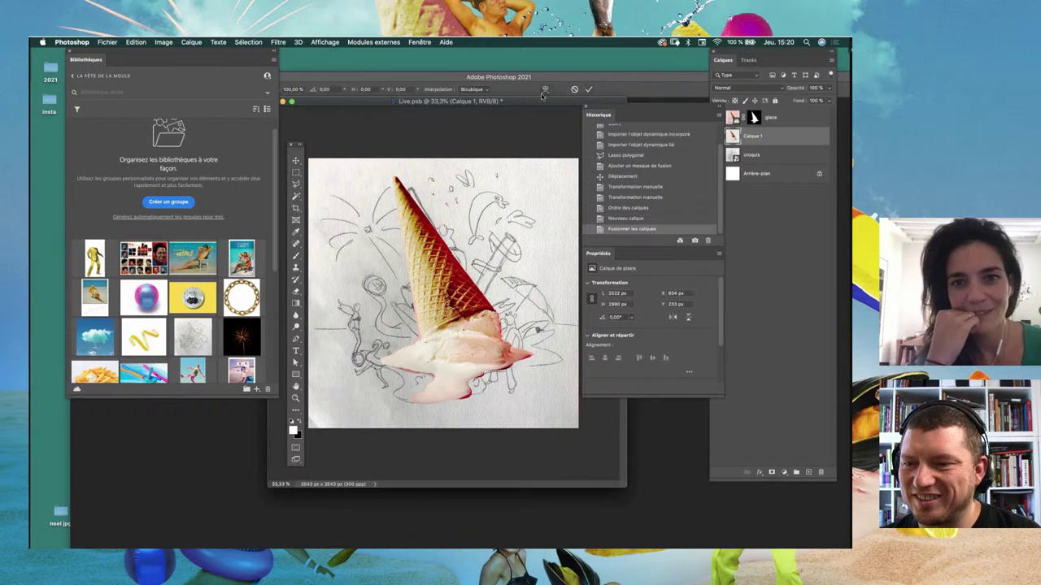
Step: Cancel a first warp attempt, adjust layer visibility and reselect Calque 1 for transforming
{"action": "left_click", "coordinate": [544, 90]}
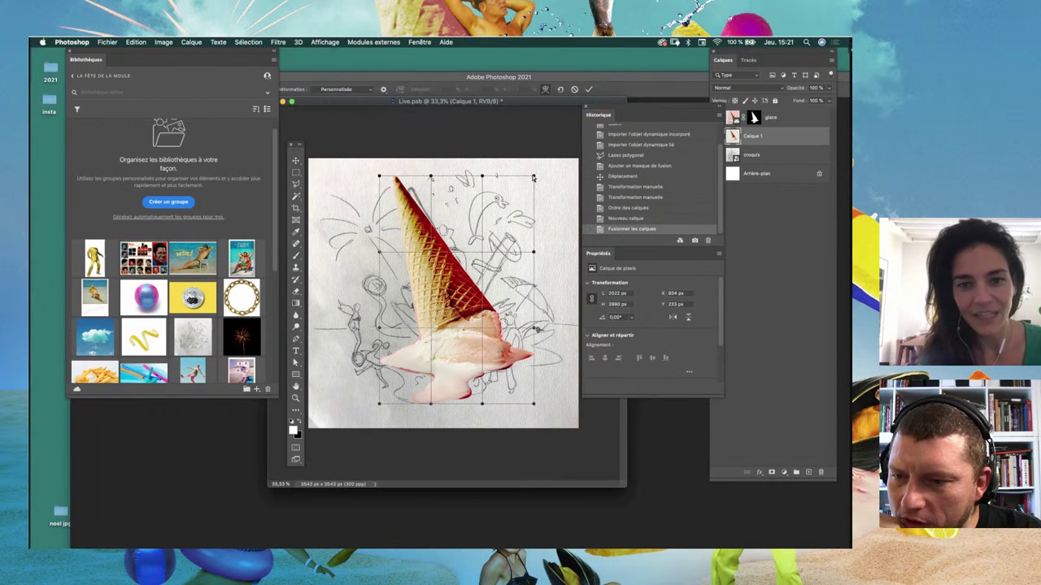
{"action": "mouse_move", "coordinate": [534, 178]}
{"action": "left_mouse_down"}
{"action": "mouse_move", "coordinate": [529, 190]}
{"action": "mouse_move", "coordinate": [545, 190]}
{"action": "left_mouse_up"}
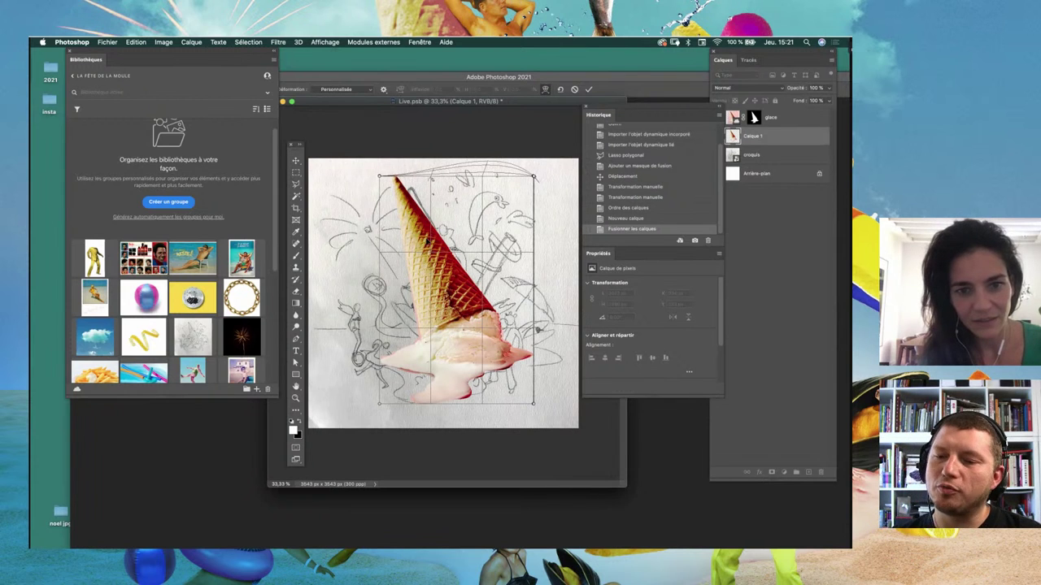
{"action": "left_click_drag", "start_coordinate": [379, 175], "coordinate": [367, 175]}
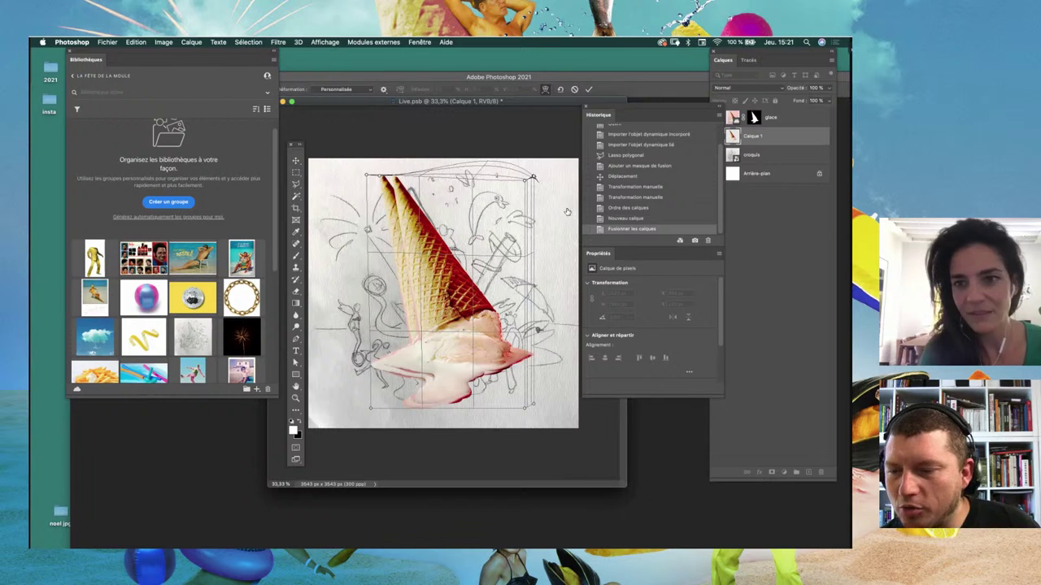
{"action": "key", "text": "Escape"}
{"action": "left_click", "coordinate": [773, 117]}
{"action": "left_click", "coordinate": [717, 136]}
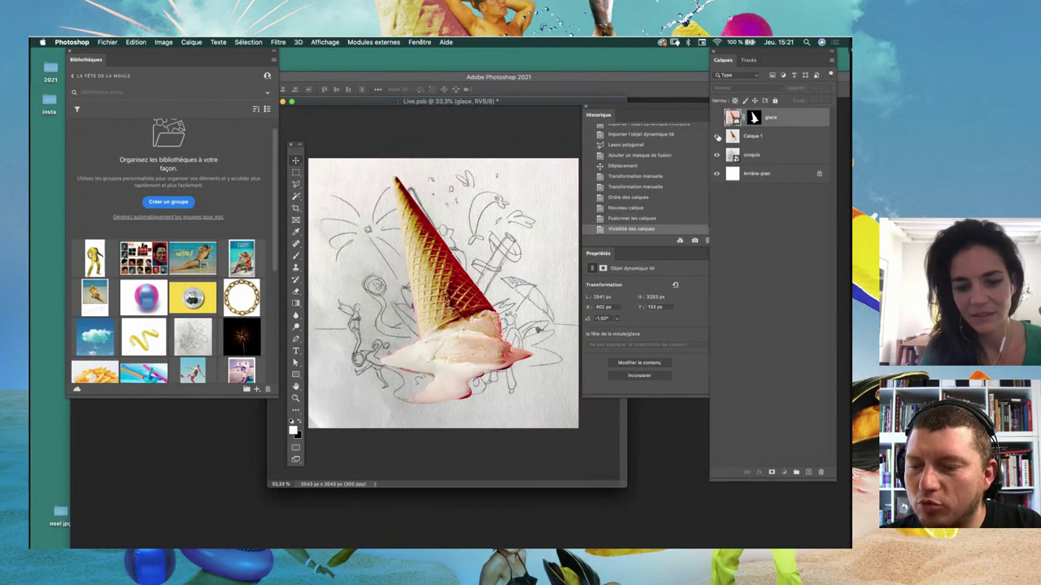
{"action": "left_click", "coordinate": [760, 136]}
{"action": "key", "text": "ctrl+t"}
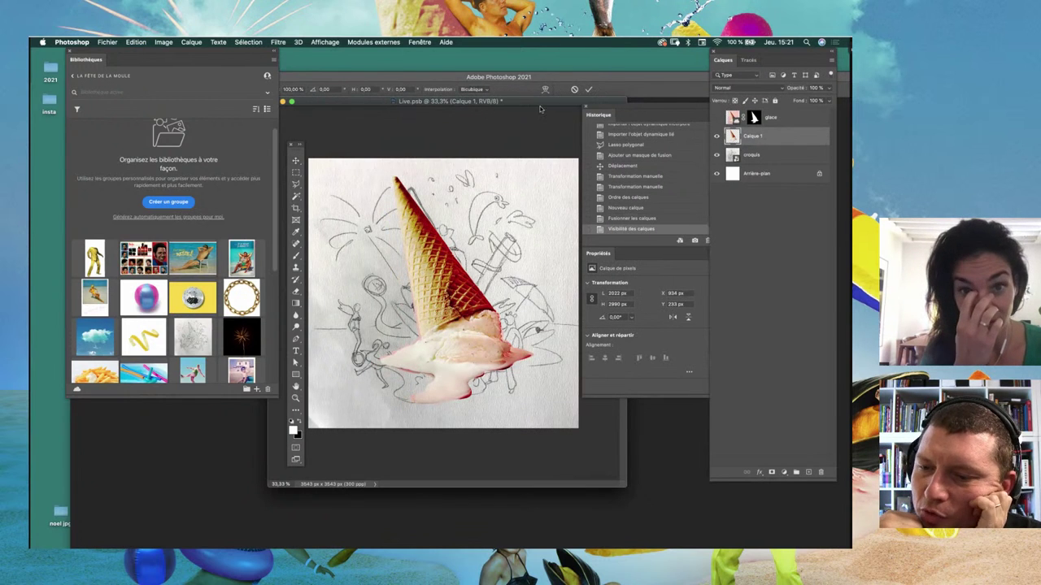
Step: Warp the cone's melted cream outward and downward over the sketch and commit it
{"action": "left_click", "coordinate": [545, 88]}
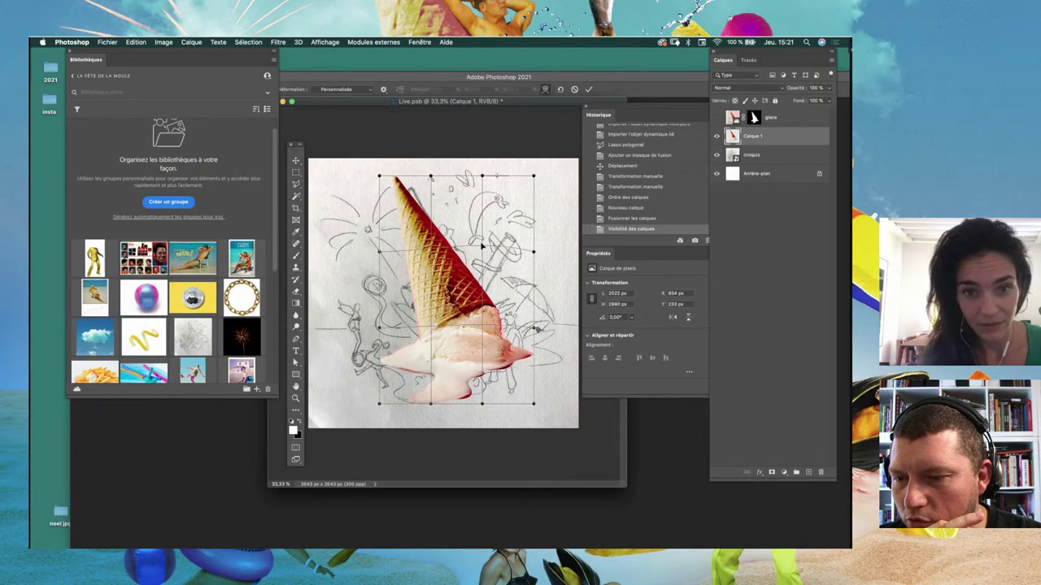
{"action": "left_click_drag", "start_coordinate": [482, 247], "coordinate": [503, 358]}
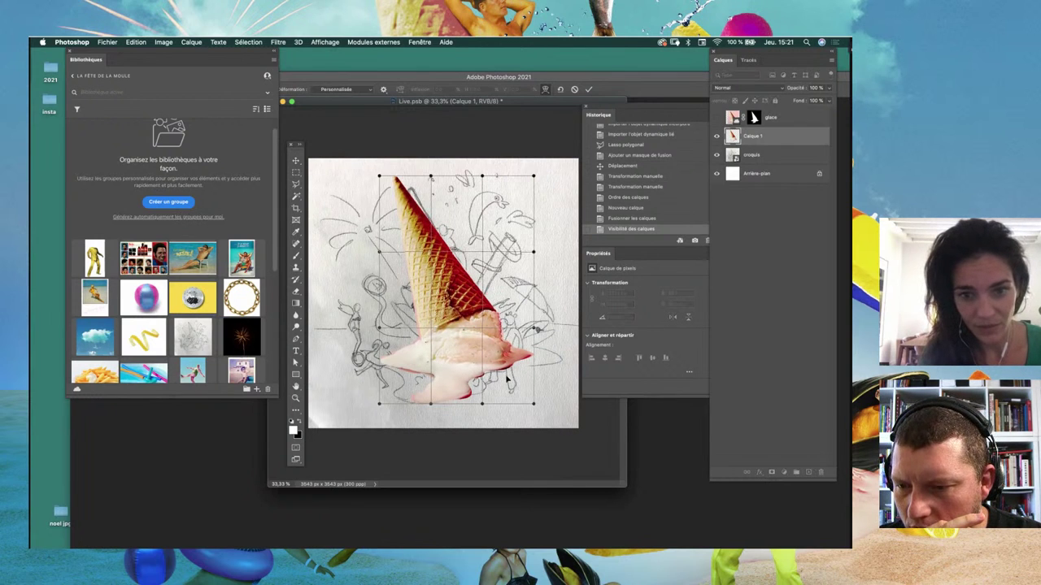
{"action": "left_click_drag", "start_coordinate": [534, 405], "coordinate": [525, 383]}
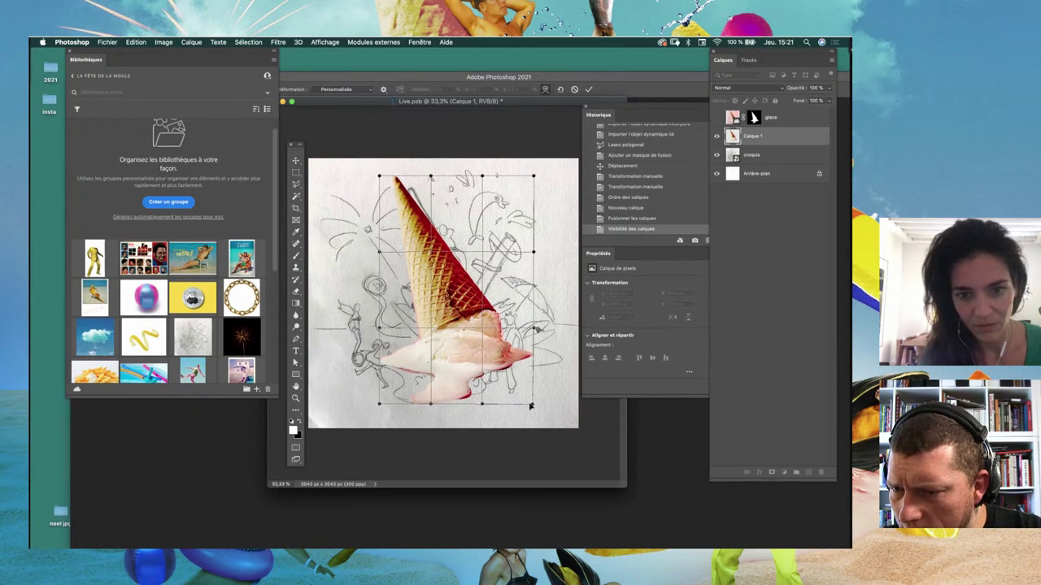
{"action": "left_click_drag", "start_coordinate": [482, 407], "coordinate": [462, 391]}
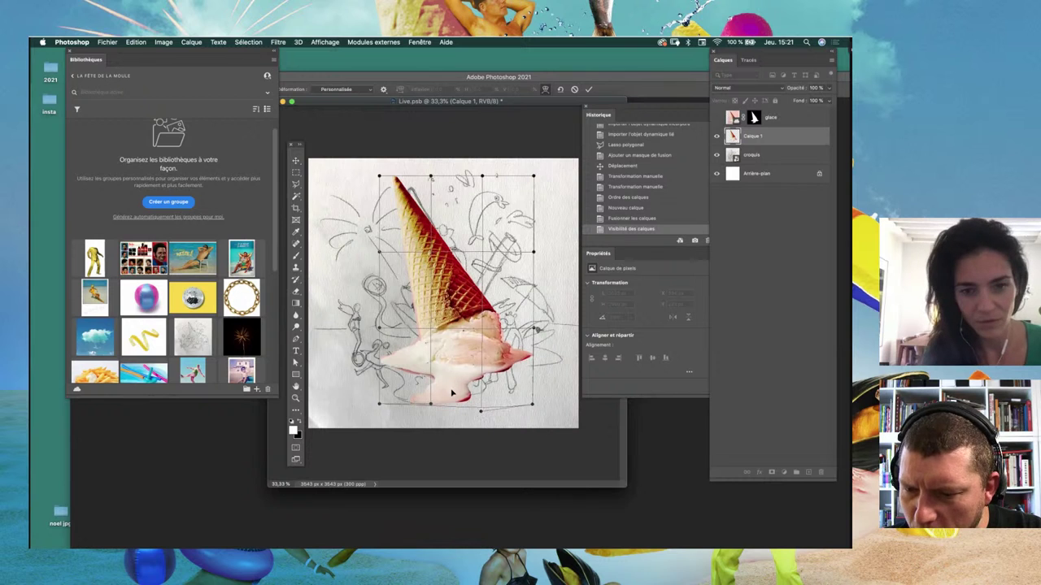
{"action": "right_click", "coordinate": [449, 392]}
{"action": "left_click", "coordinate": [413, 397]}
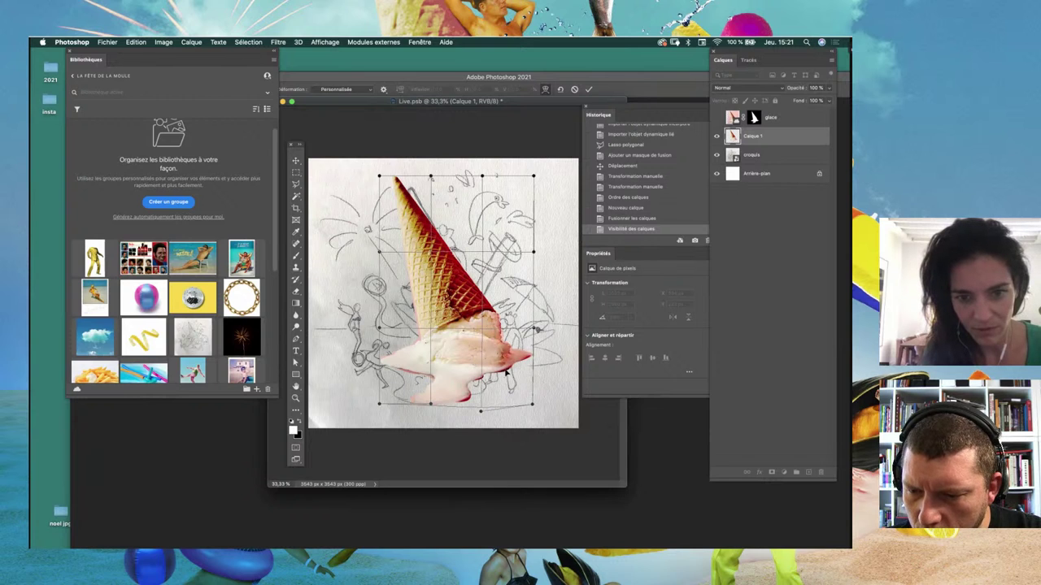
{"action": "left_click_drag", "start_coordinate": [505, 360], "coordinate": [469, 347]}
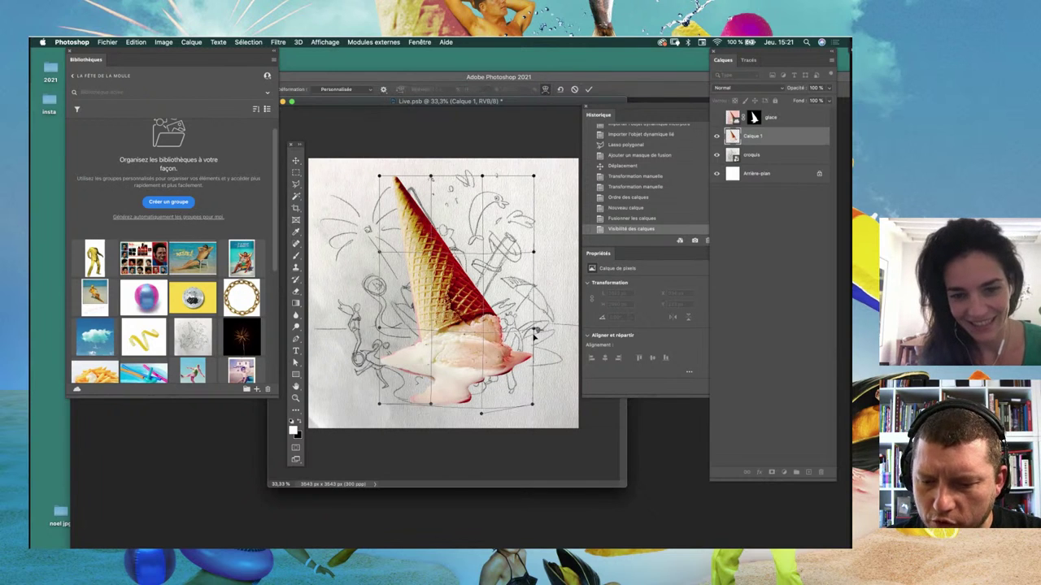
{"action": "left_click_drag", "start_coordinate": [537, 329], "coordinate": [541, 335]}
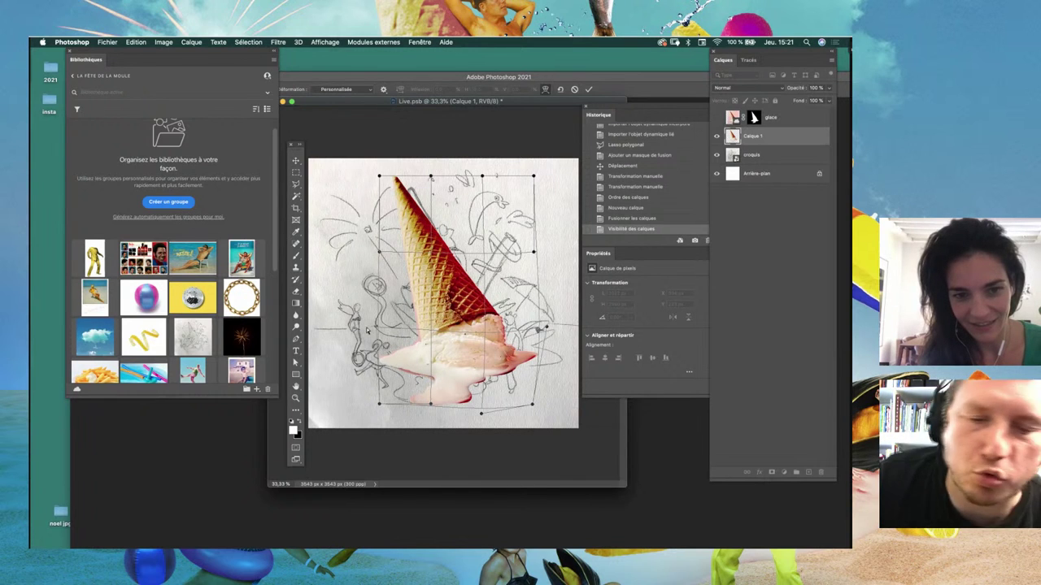
{"action": "left_click_drag", "start_coordinate": [379, 404], "coordinate": [440, 411]}
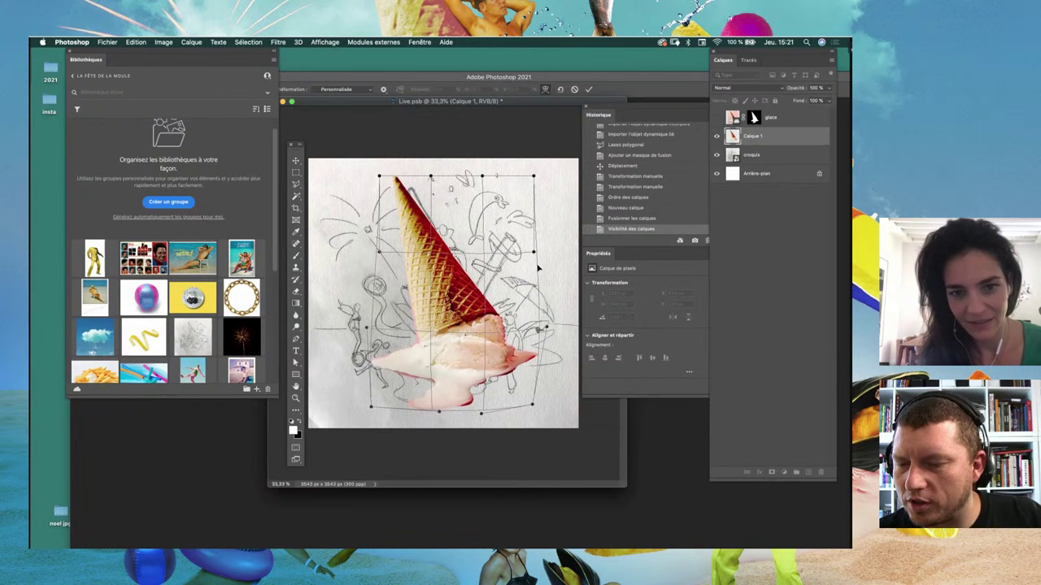
{"action": "left_click", "coordinate": [545, 90]}
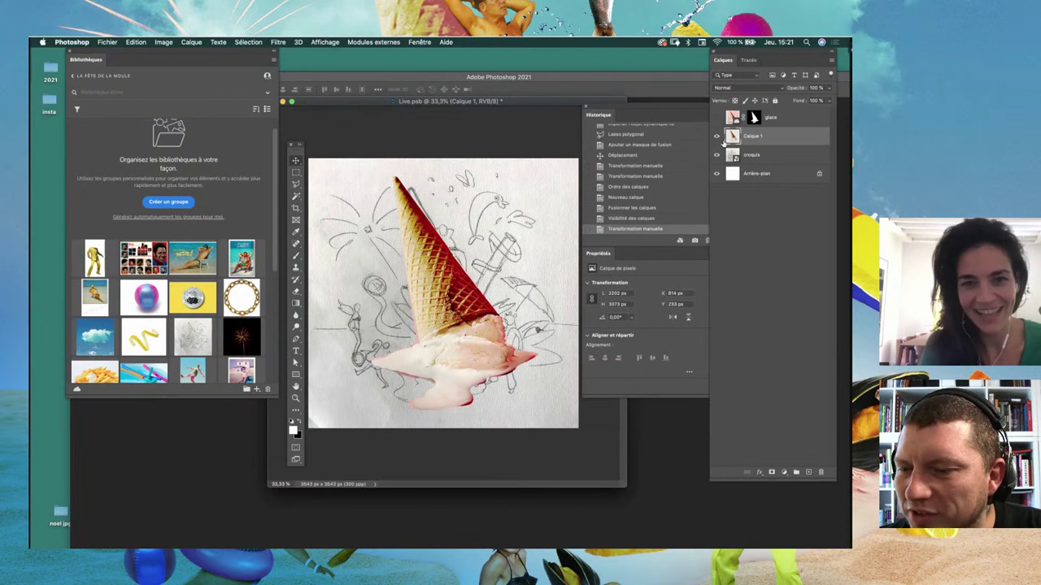
Step: Warp Calque 1 again, stretching the melted puddle lower to 3143 px tall
{"action": "left_click", "coordinate": [545, 89]}
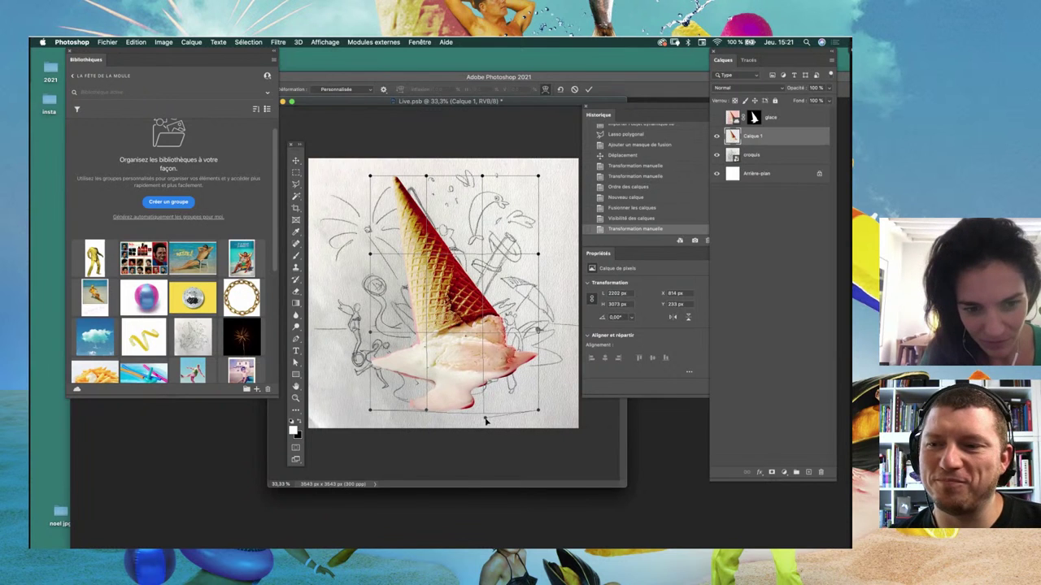
{"action": "left_click_drag", "start_coordinate": [427, 411], "coordinate": [427, 417]}
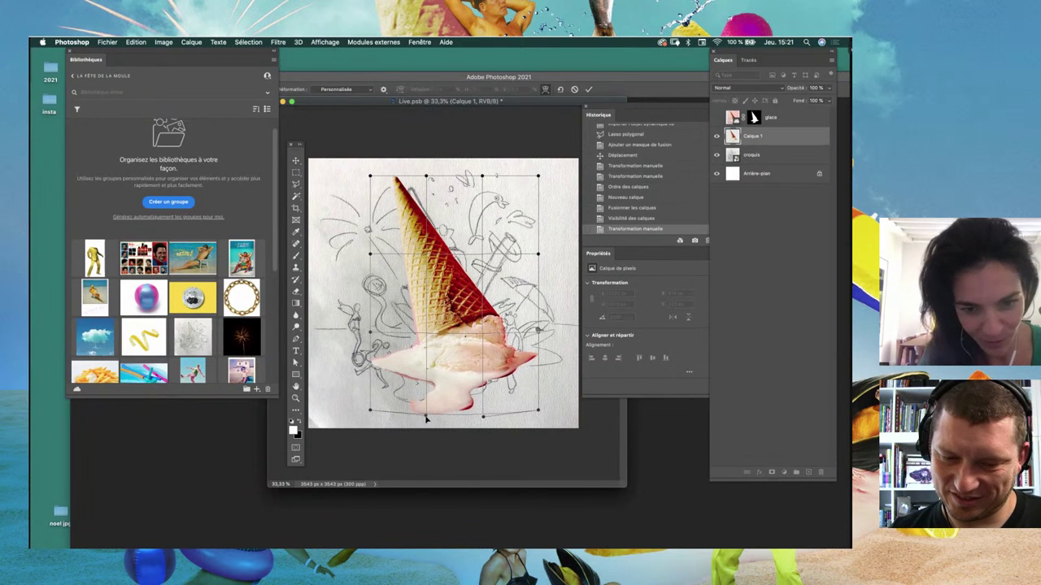
{"action": "left_click_drag", "start_coordinate": [539, 334], "coordinate": [541, 332]}
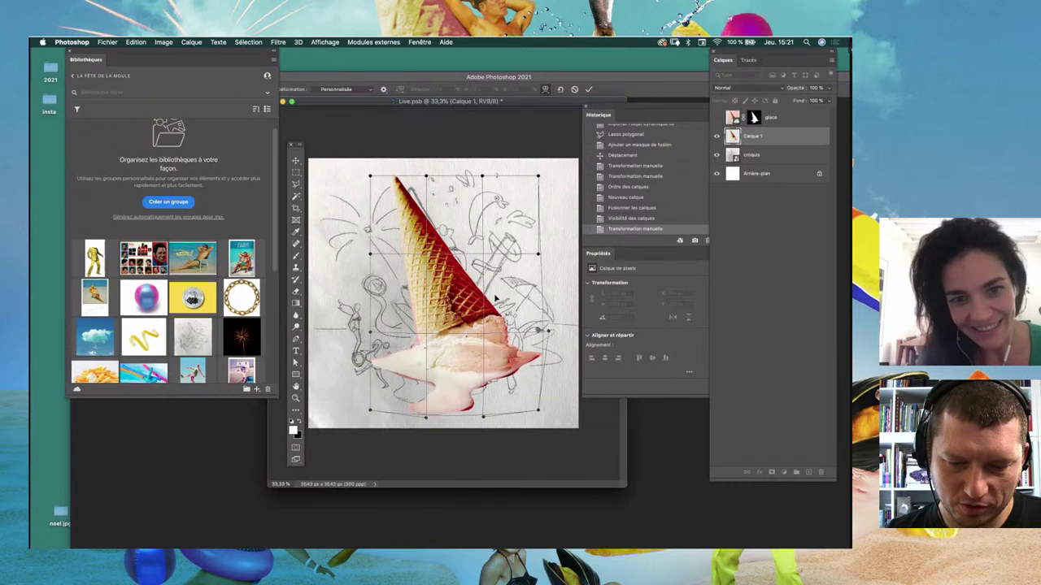
{"action": "left_click_drag", "start_coordinate": [483, 255], "coordinate": [480, 251]}
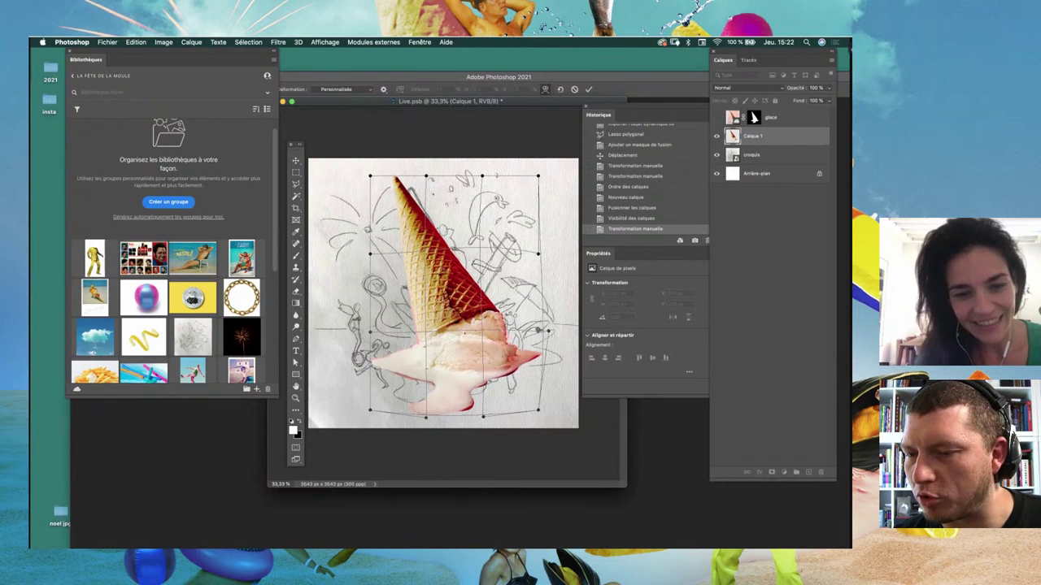
{"action": "key", "text": "Return"}
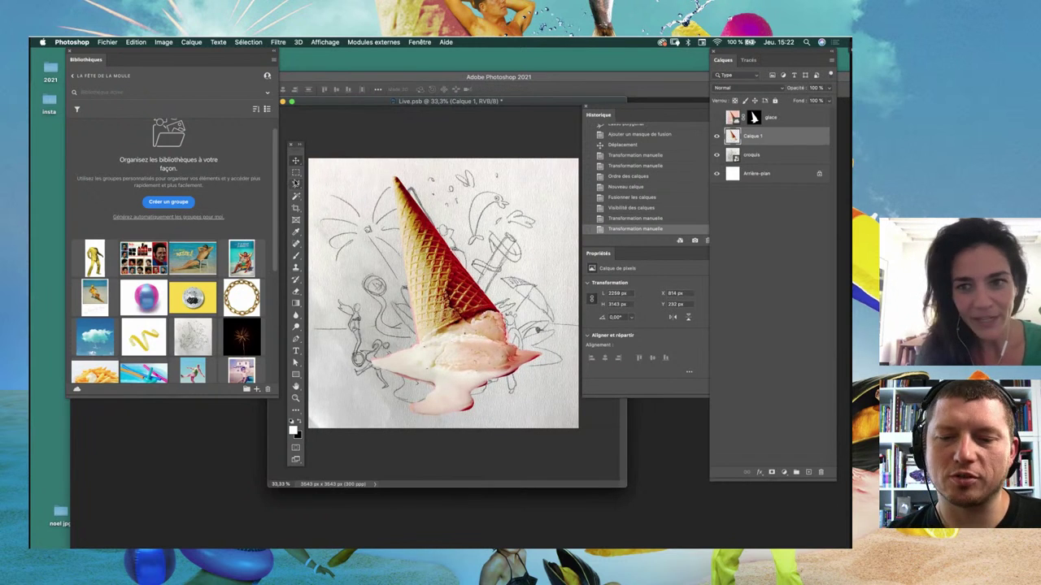
{"action": "key", "text": "l"}
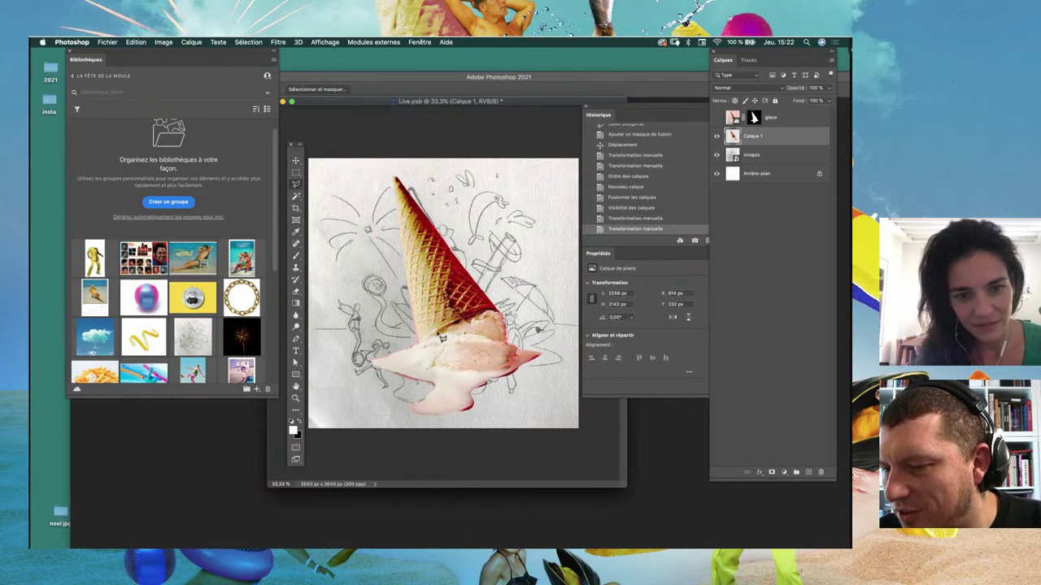
Step: Copy the melted puddle onto a new layer and stretch the copy wider
{"action": "left_click", "coordinate": [399, 340]}
{"action": "left_click", "coordinate": [398, 417]}
{"action": "left_click", "coordinate": [547, 346]}
{"action": "double_click", "coordinate": [505, 259]}
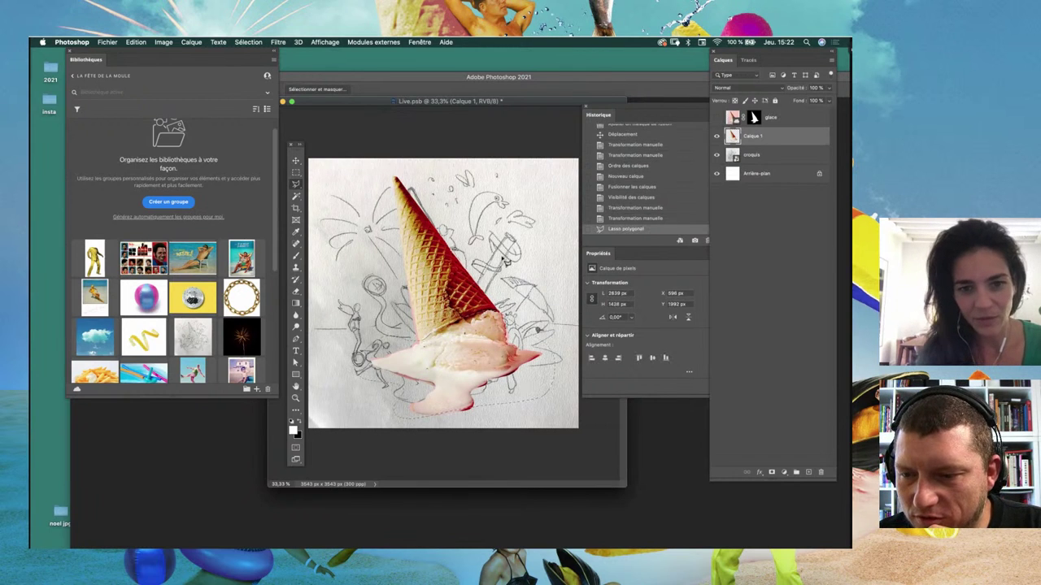
{"action": "key", "text": "super+c"}
{"action": "key", "text": "super+v"}
{"action": "key", "text": "v"}
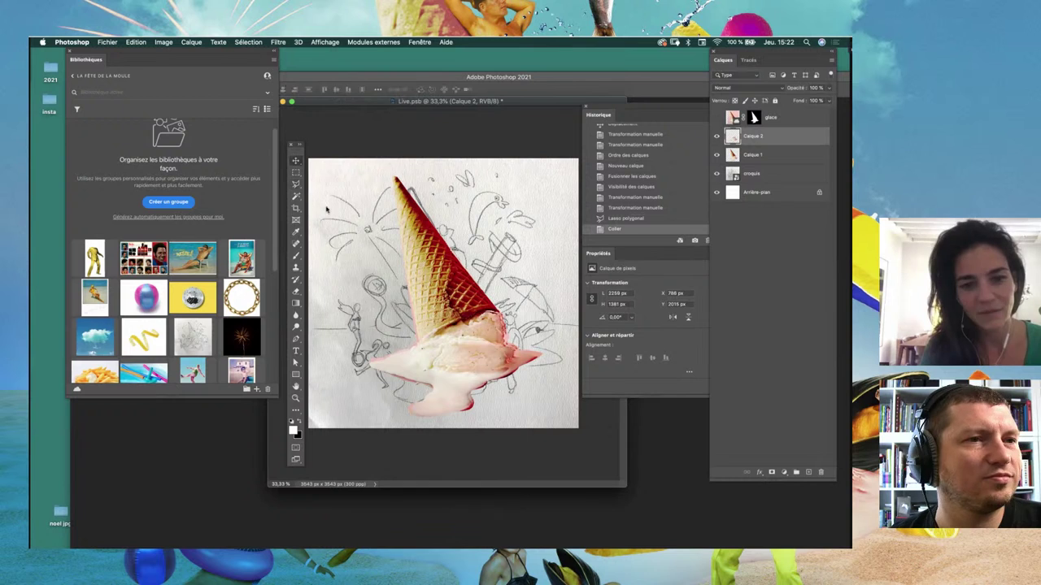
{"action": "key", "text": "super+t"}
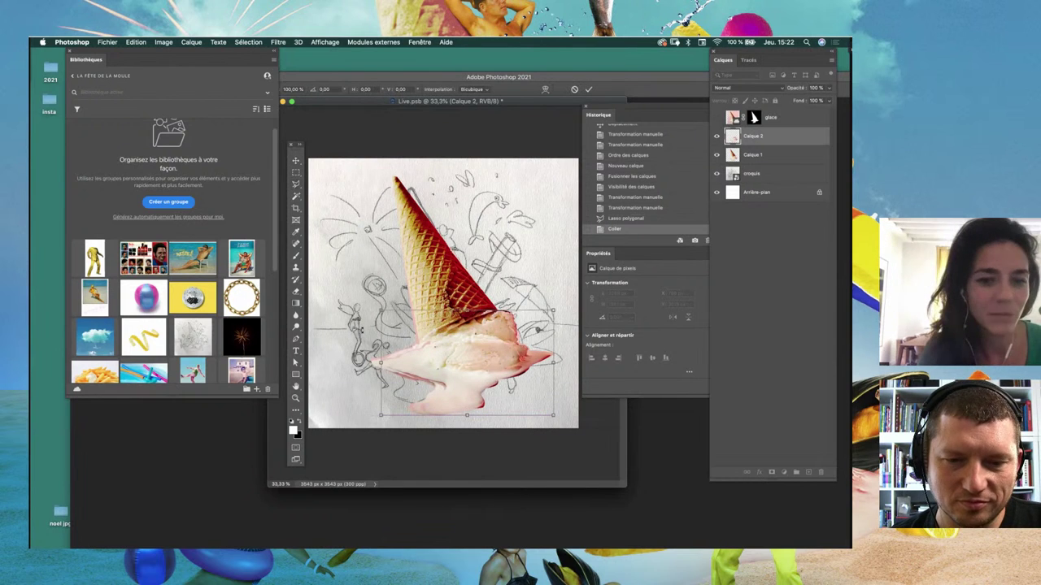
{"action": "left_click_drag", "start_coordinate": [380, 361], "coordinate": [342, 362]}
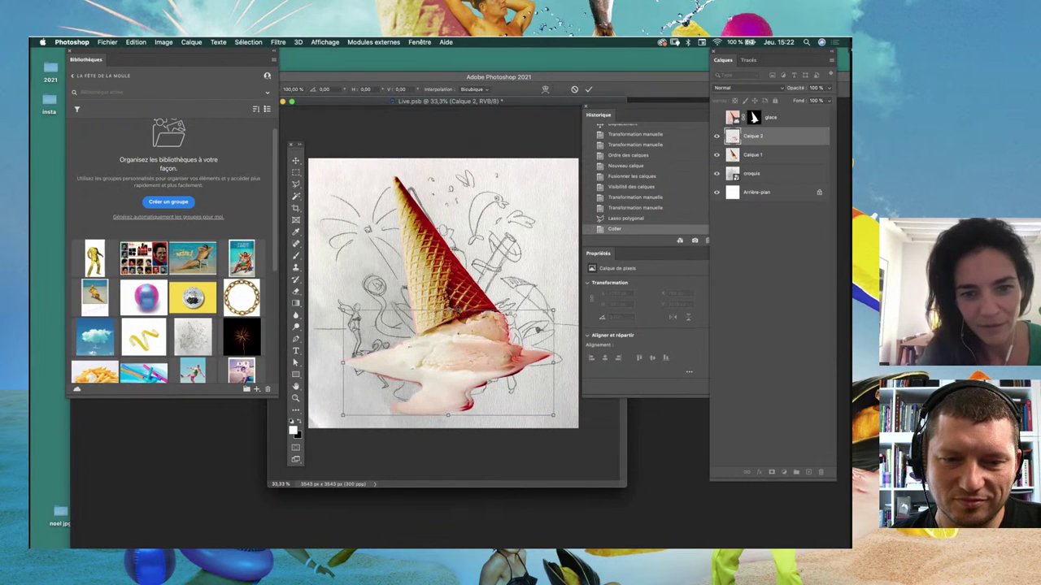
{"action": "left_click_drag", "start_coordinate": [447, 416], "coordinate": [449, 422]}
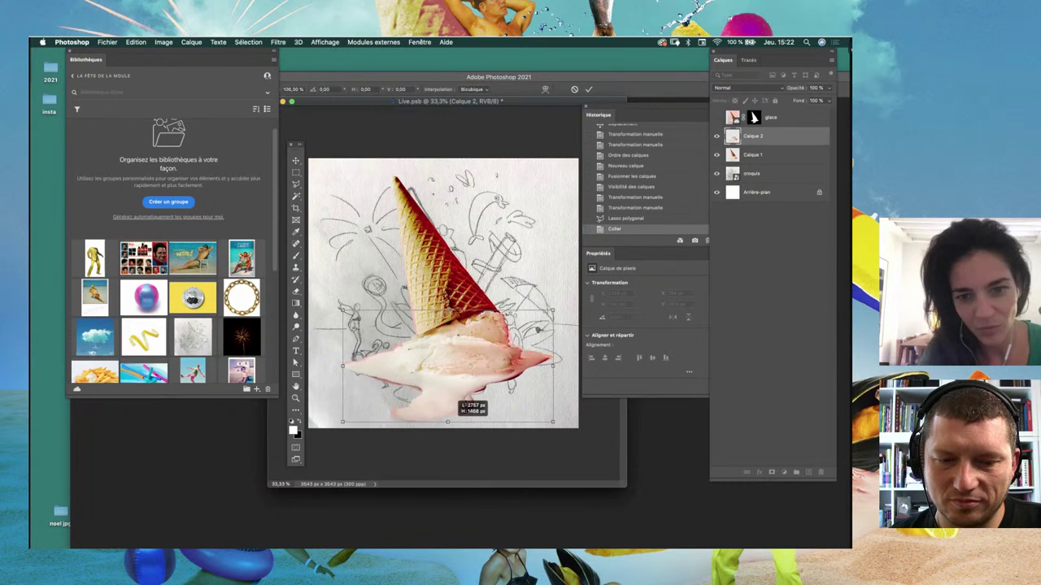
{"action": "left_click_drag", "start_coordinate": [553, 365], "coordinate": [550, 364]}
{"action": "key", "text": "Return"}
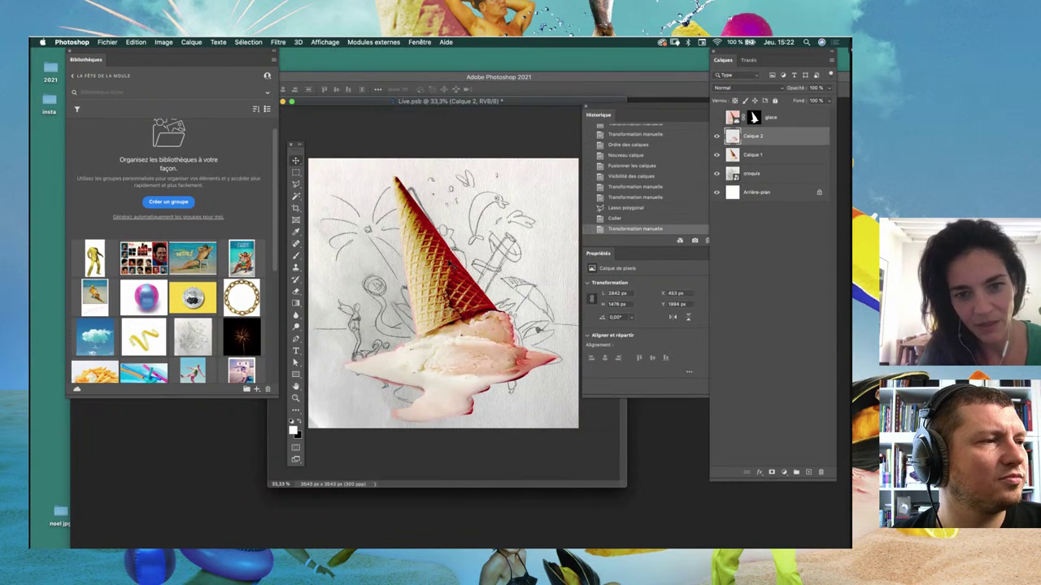
Step: Scale Calque 1 and Calque 2 together to 2570 × 3133 px over the sketch
{"action": "left_click", "coordinate": [752, 155], "text": "shift"}
{"action": "key", "text": "ctrl+t"}
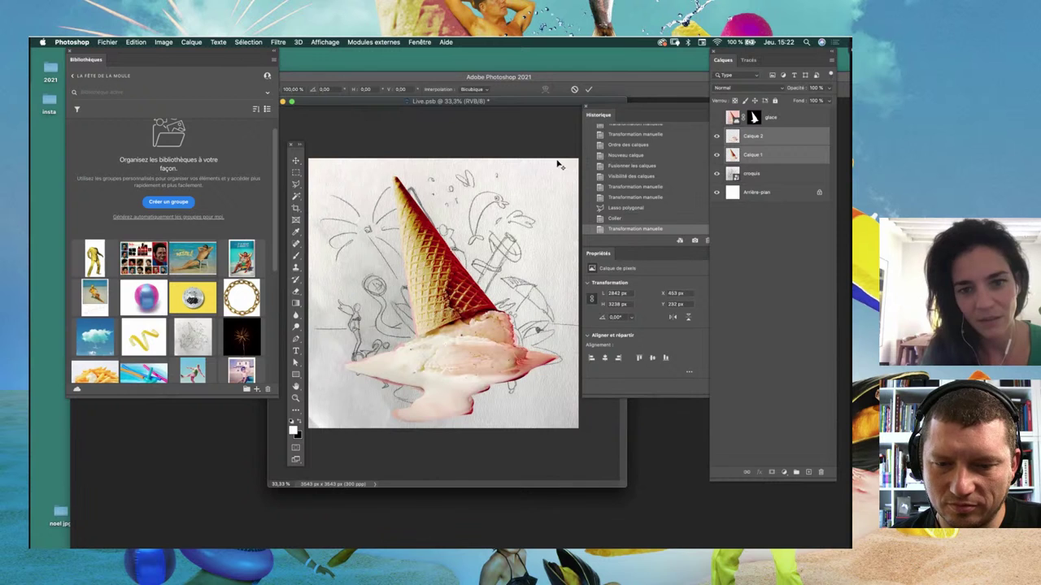
{"action": "left_click_drag", "start_coordinate": [556, 174], "coordinate": [388, 332]}
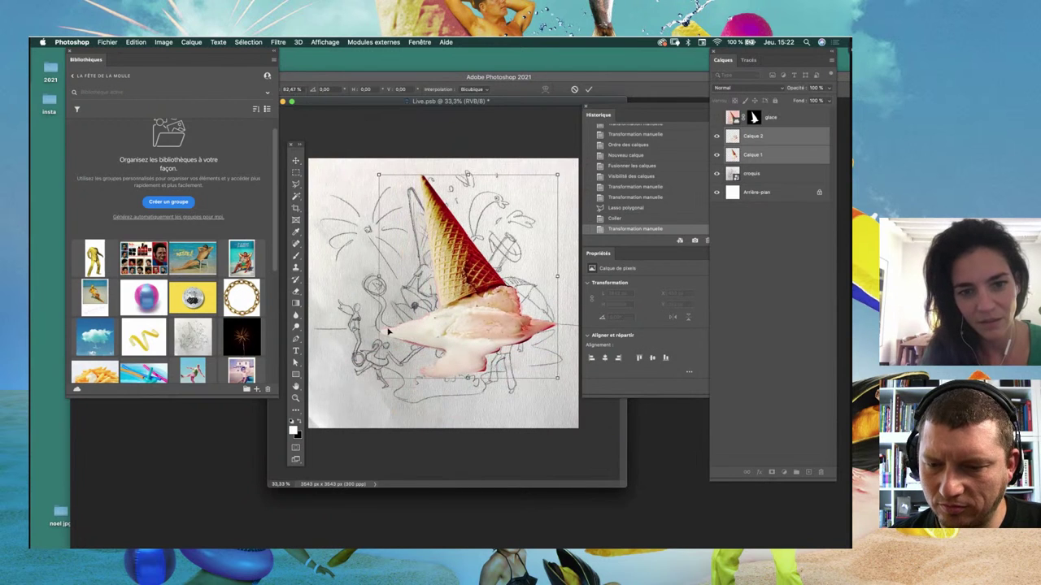
{"action": "left_click_drag", "start_coordinate": [378, 377], "coordinate": [350, 411]}
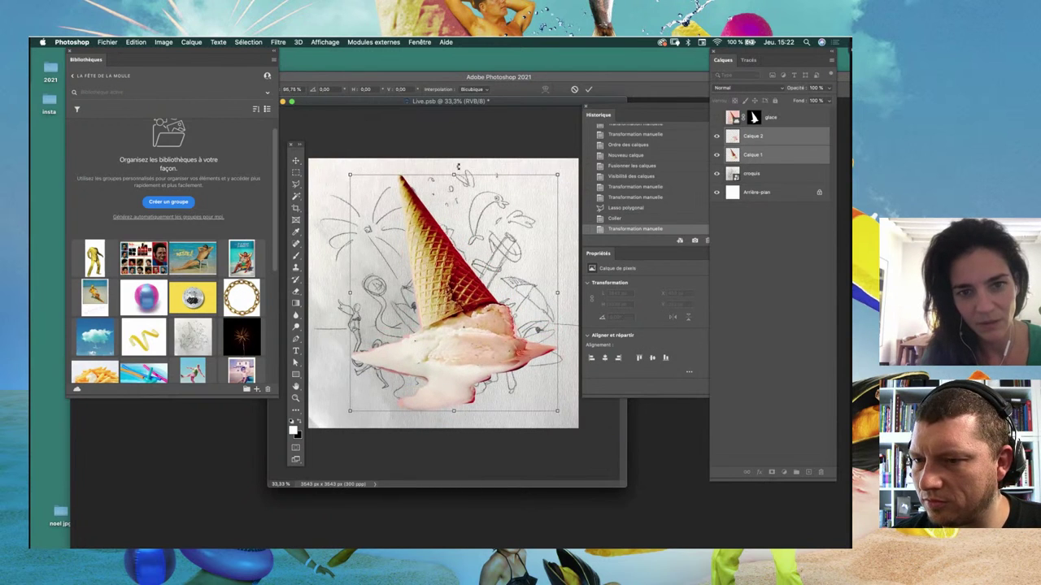
{"action": "left_click_drag", "start_coordinate": [453, 170], "coordinate": [452, 157]}
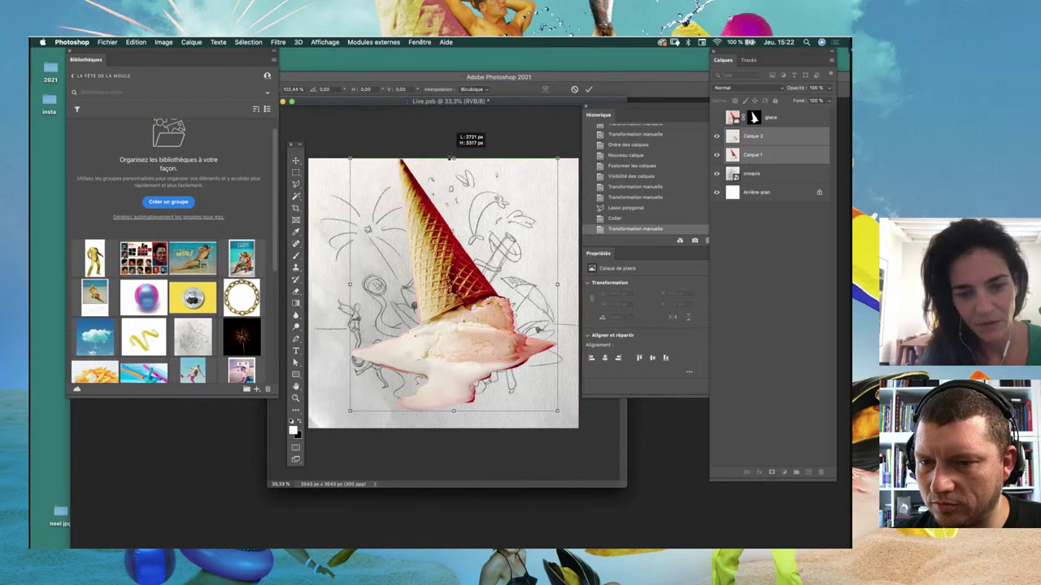
{"action": "left_click_drag", "start_coordinate": [556, 406], "coordinate": [549, 397]}
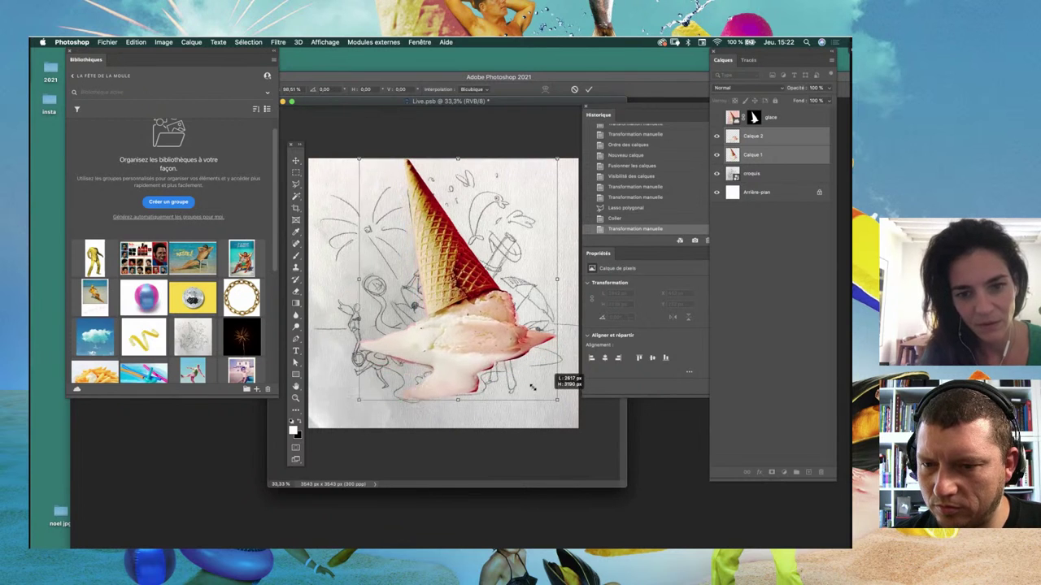
{"action": "left_click_drag", "start_coordinate": [486, 348], "coordinate": [486, 362]}
{"action": "key", "text": "Return"}
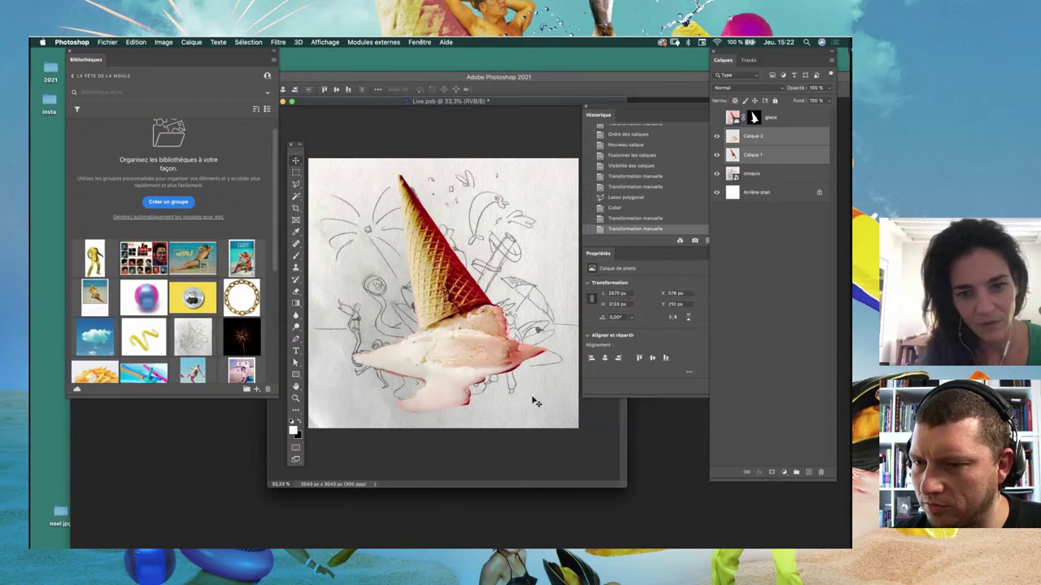
{"action": "left_click", "coordinate": [478, 325]}
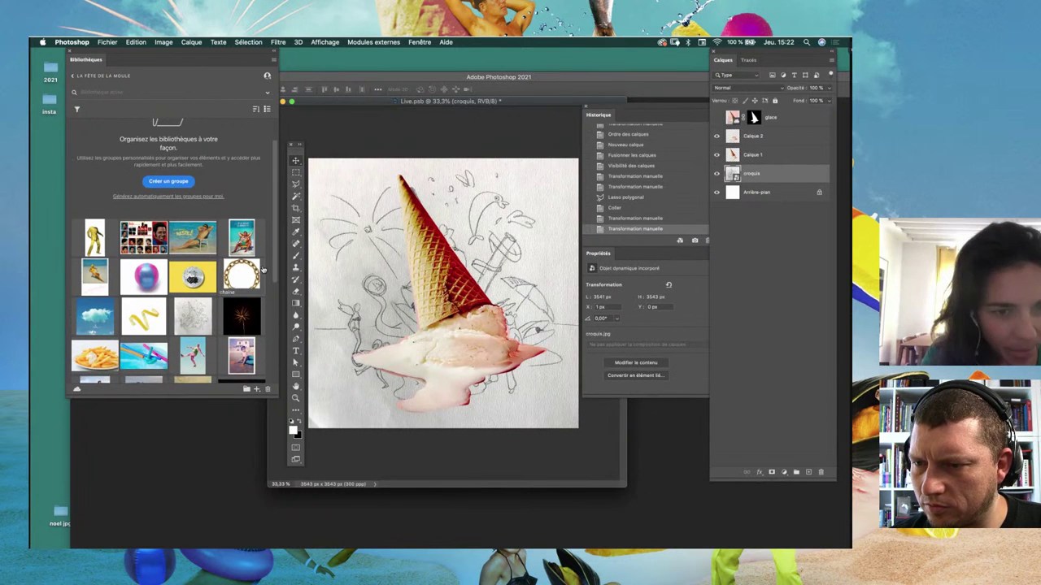
Step: Place the moule mussel image from Libraries at the top of the layer stack
{"action": "scroll", "coordinate": [273, 268], "scroll_direction": "down", "scroll_amount": 5}
{"action": "left_click_drag", "start_coordinate": [242, 256], "coordinate": [370, 261]}
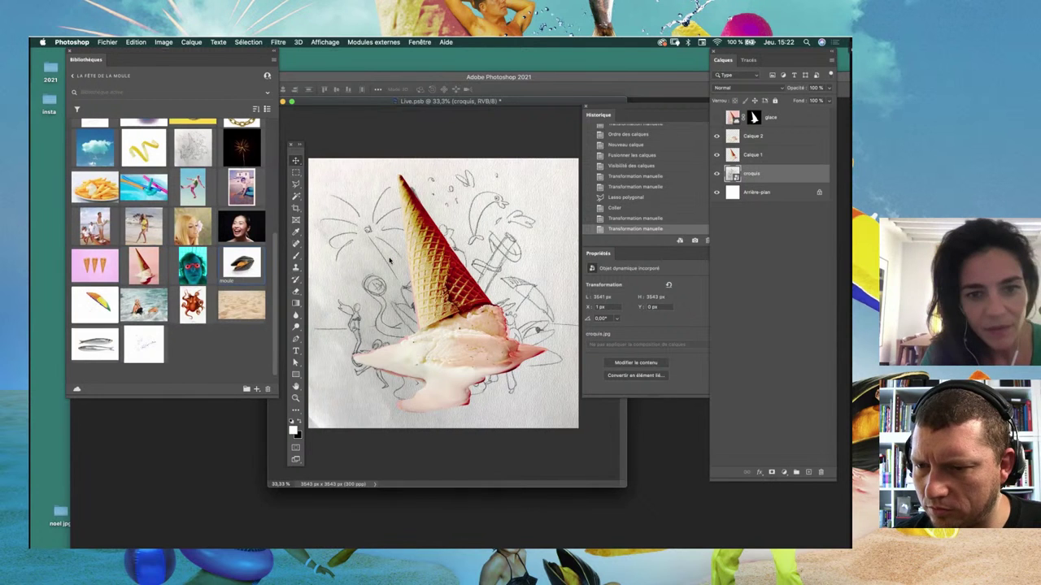
{"action": "key", "text": "Return"}
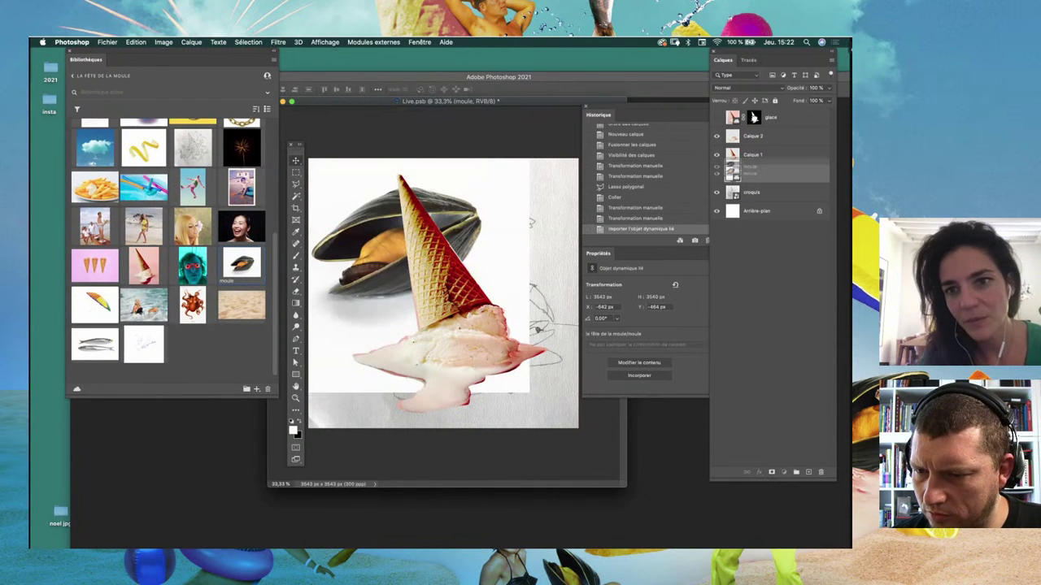
{"action": "key", "text": "ctrl+shift+bracketright"}
{"action": "left_click", "coordinate": [297, 183]}
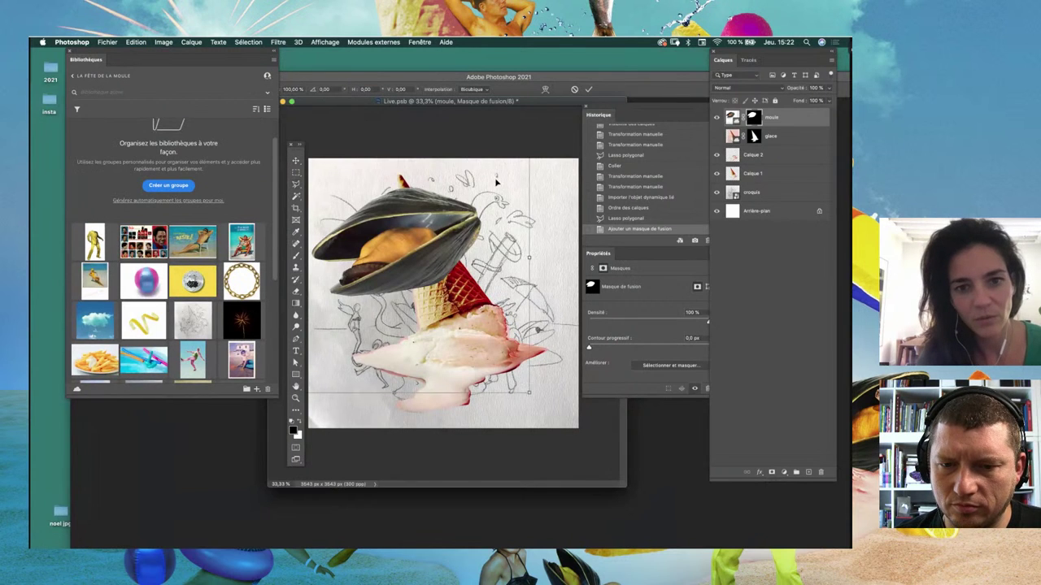
Step: Shrink the mussel, tilt it about 45°, and set it against the cone
{"action": "mouse_move", "coordinate": [496, 183]}
{"action": "left_mouse_down"}
{"action": "mouse_move", "coordinate": [491, 241]}
{"action": "mouse_move", "coordinate": [529, 255]}
{"action": "left_mouse_up"}
{"action": "left_click_drag", "start_coordinate": [358, 325], "coordinate": [419, 293]}
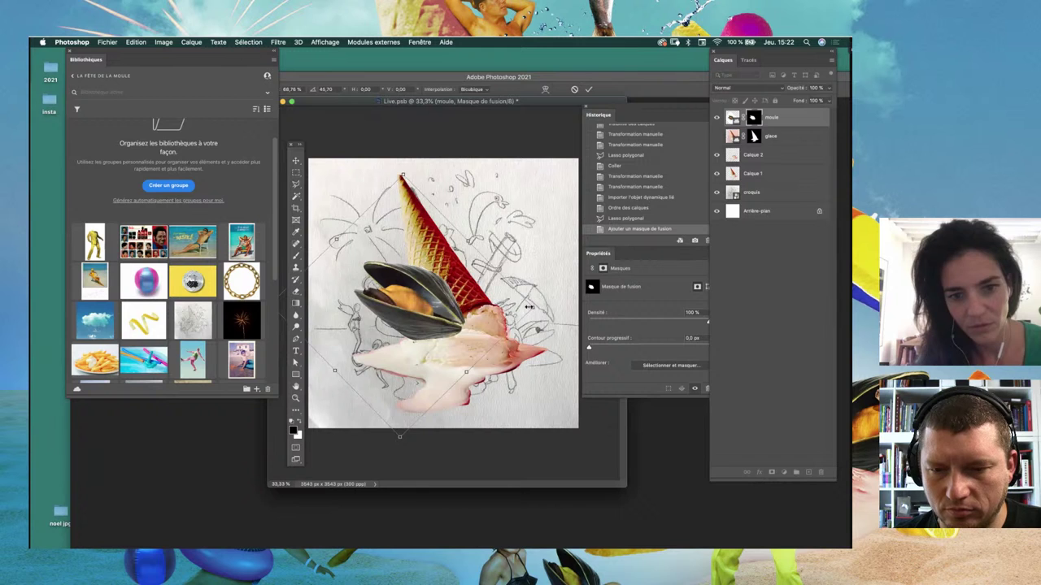
{"action": "left_click_drag", "start_coordinate": [528, 307], "coordinate": [449, 297]}
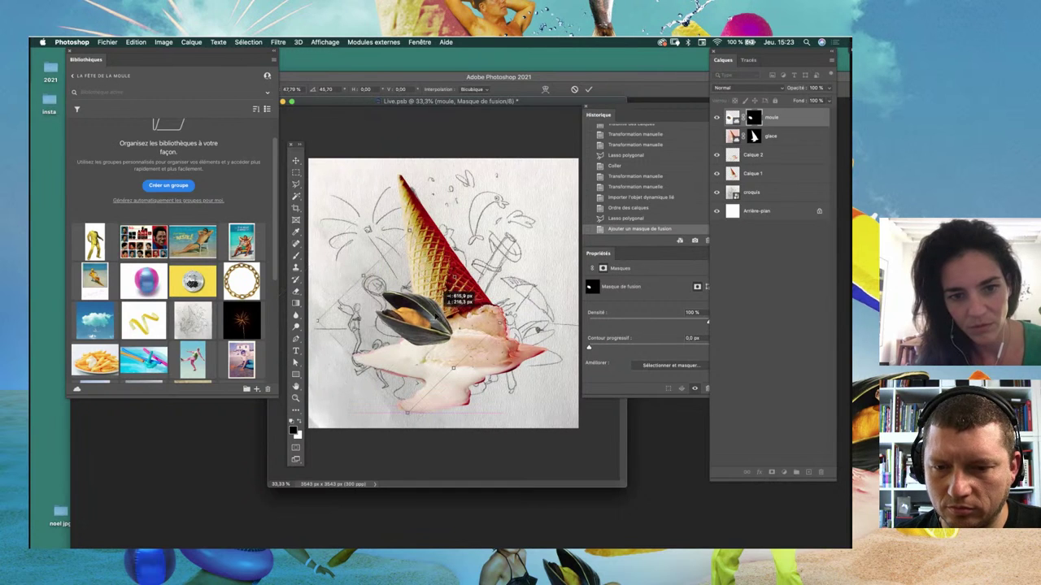
{"action": "key", "text": "Return"}
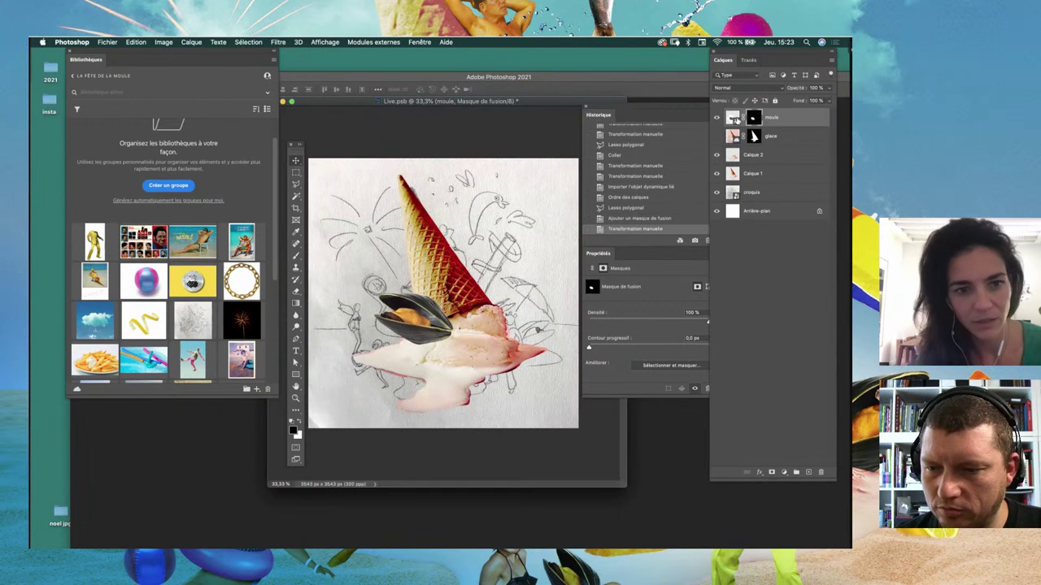
Step: Set the Brush tool to 217 px with 0% hardness for the moule mask
{"action": "key", "text": "b"}
{"action": "left_click_drag", "start_coordinate": [459, 373], "coordinate": [442, 358]}
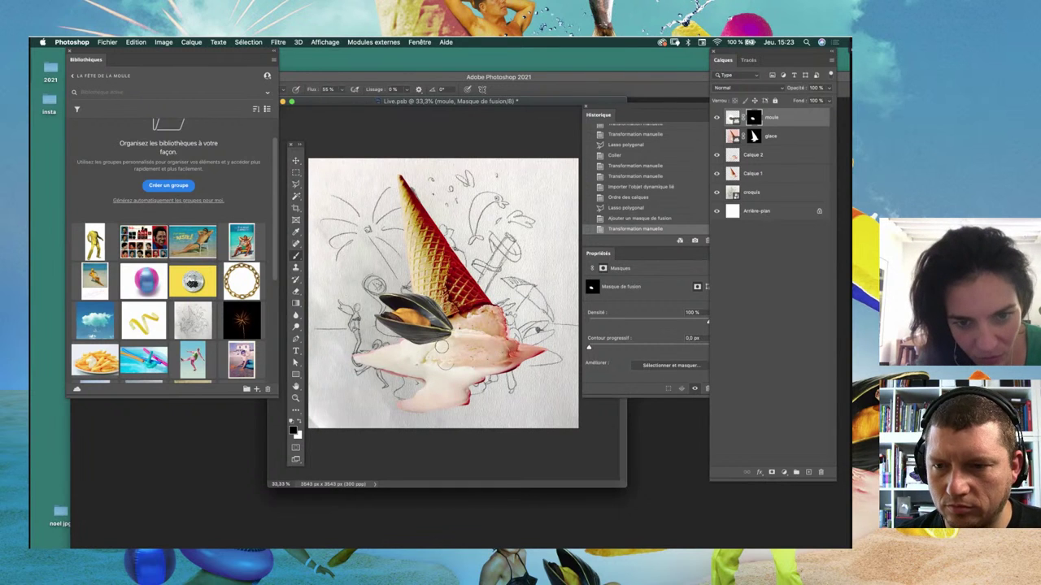
{"action": "left_click", "coordinate": [415, 352]}
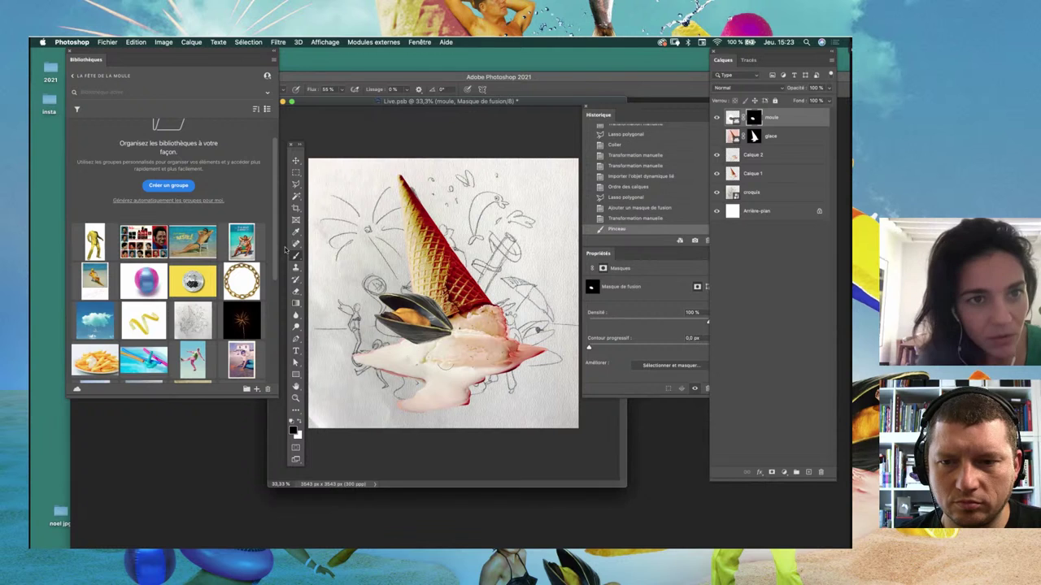
{"action": "left_click_drag", "start_coordinate": [259, 56], "coordinate": [180, 55]}
{"action": "left_click_drag", "start_coordinate": [248, 78], "coordinate": [243, 67]}
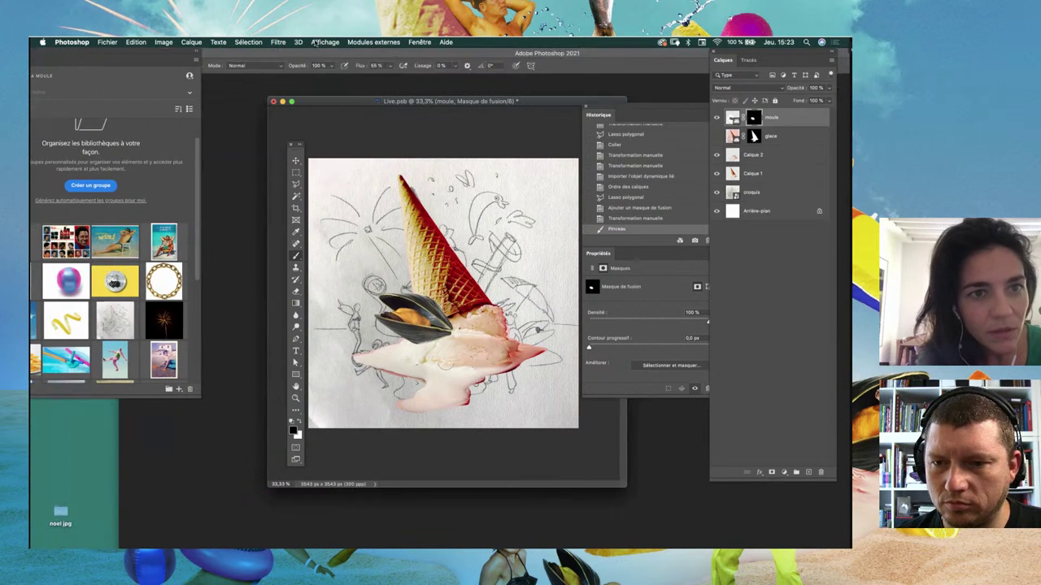
{"action": "left_click", "coordinate": [244, 70]}
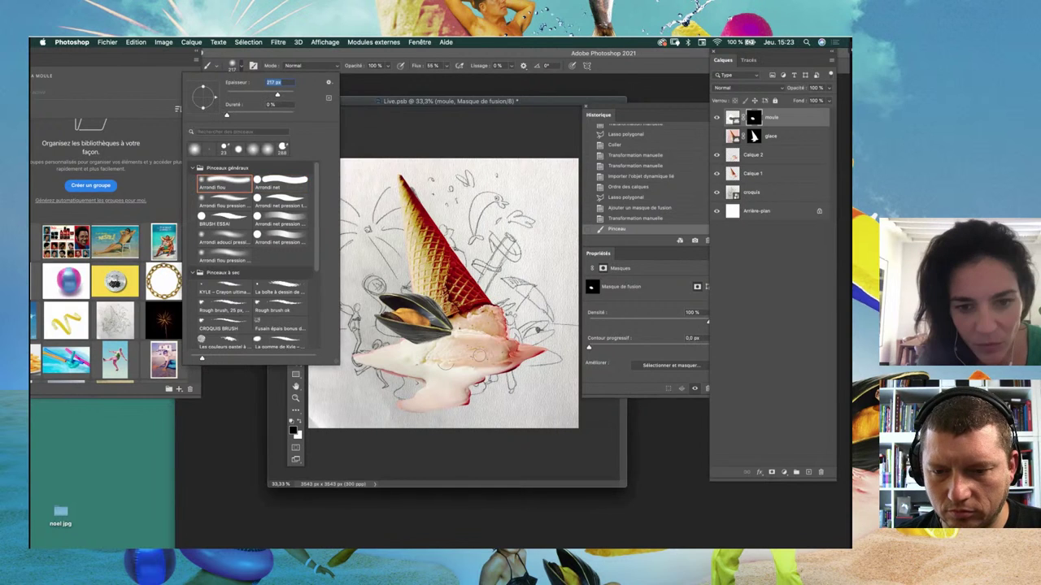
{"action": "left_click", "coordinate": [474, 373]}
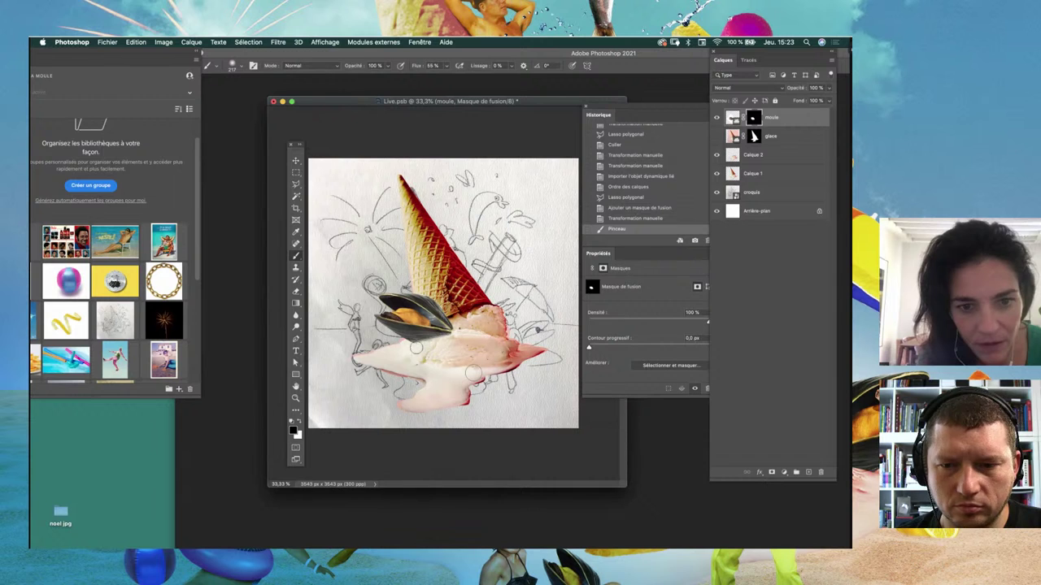
Step: Paint the mussel's mask edge into the ice cream and nudge it to X 1, Y 960 px
{"action": "left_click_drag", "start_coordinate": [462, 331], "coordinate": [450, 334]}
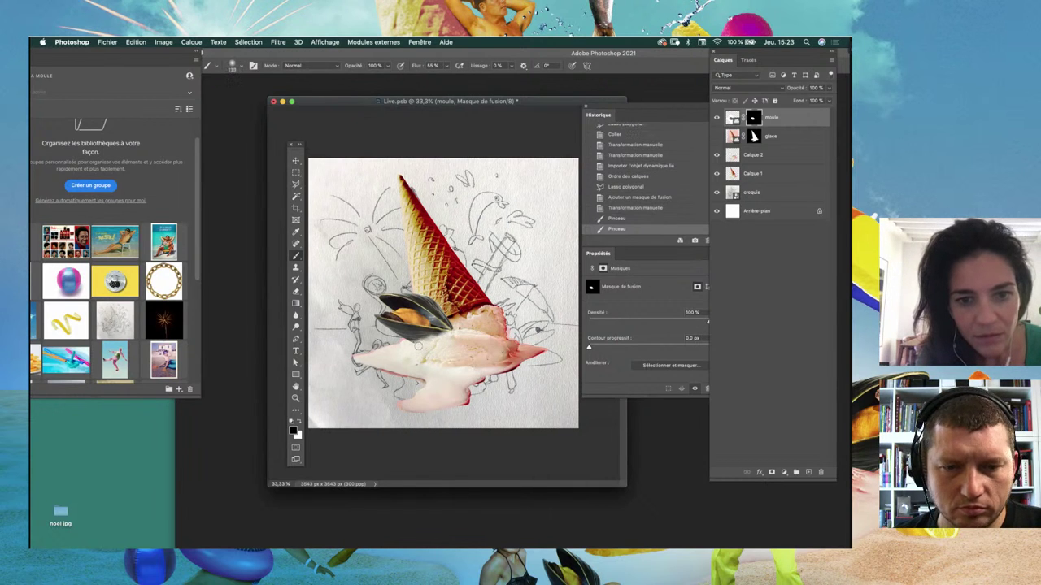
{"action": "left_click_drag", "start_coordinate": [461, 335], "coordinate": [455, 340]}
{"action": "key", "text": "v"}
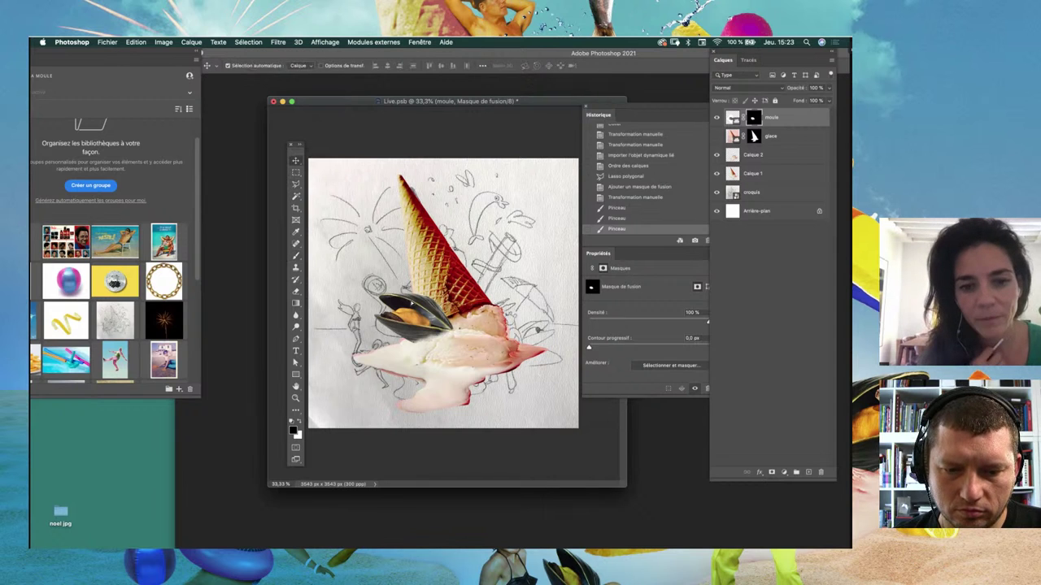
{"action": "left_click_drag", "start_coordinate": [411, 303], "coordinate": [406, 306]}
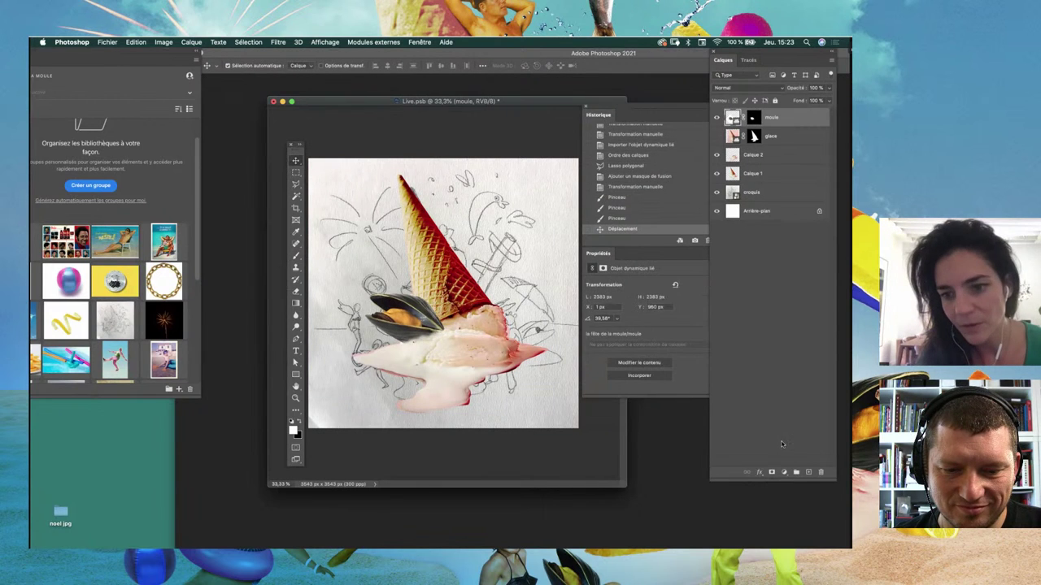
Step: Add a Levels layer clipped to moule with white point 221 and midtones 0.82
{"action": "left_click", "coordinate": [784, 472]}
{"action": "left_click", "coordinate": [781, 520]}
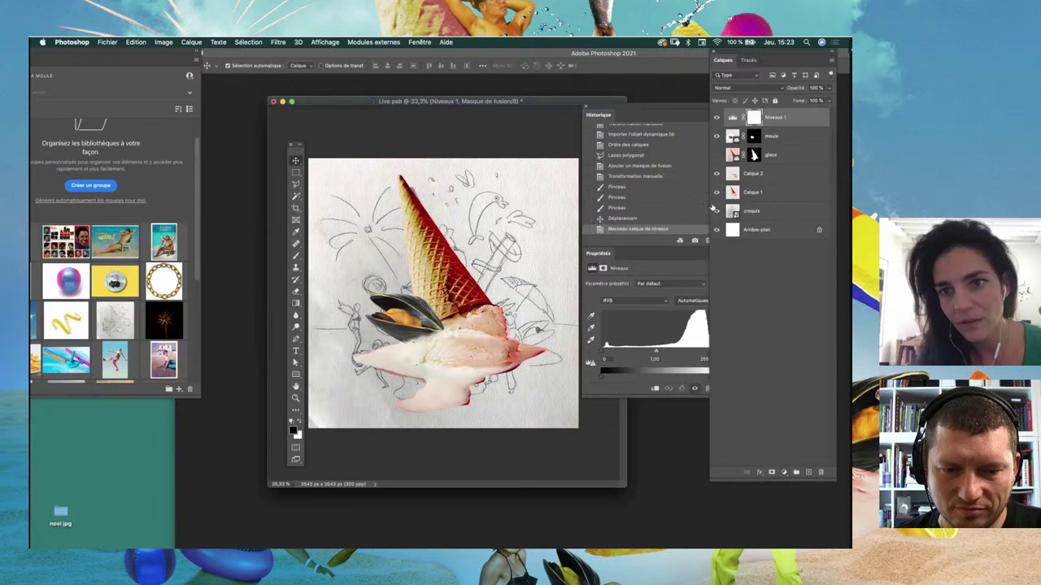
{"action": "left_click", "coordinate": [732, 127], "text": "alt"}
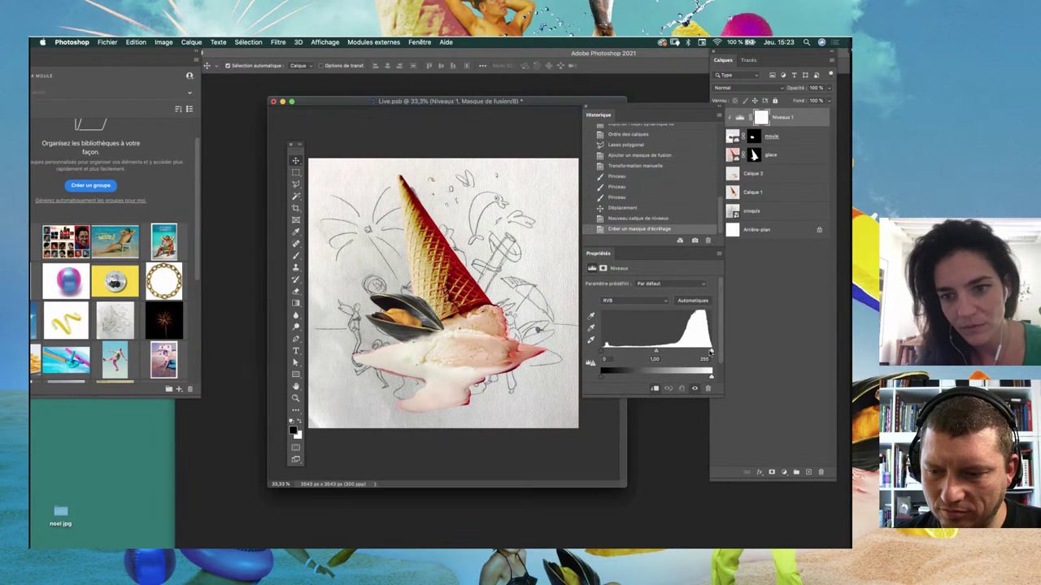
{"action": "left_click_drag", "start_coordinate": [711, 351], "coordinate": [658, 352]}
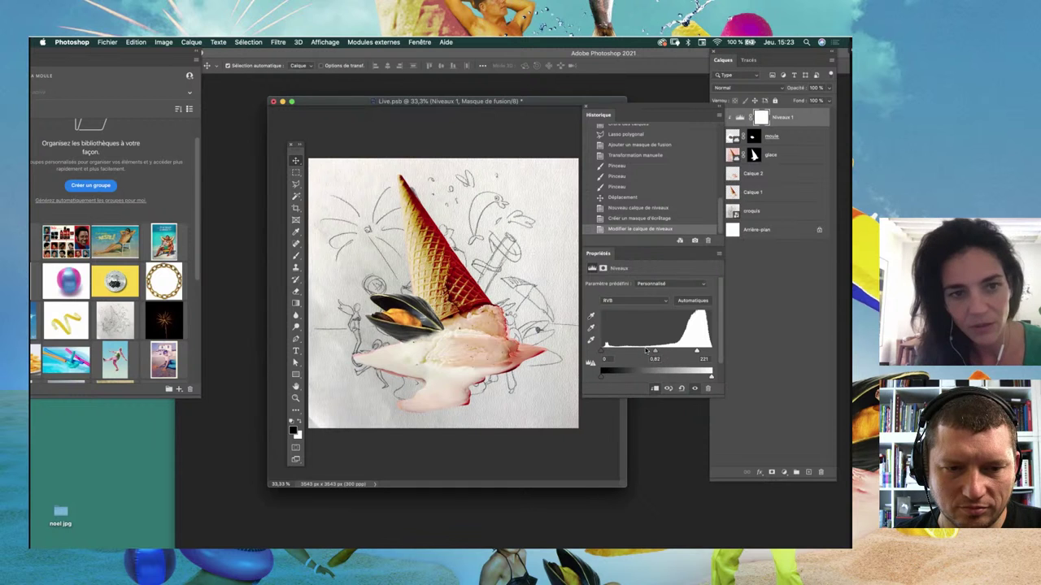
{"action": "scroll", "coordinate": [163, 244], "scroll_direction": "down", "scroll_amount": 5}
{"action": "scroll", "coordinate": [179, 252], "scroll_direction": "down", "scroll_amount": 3}
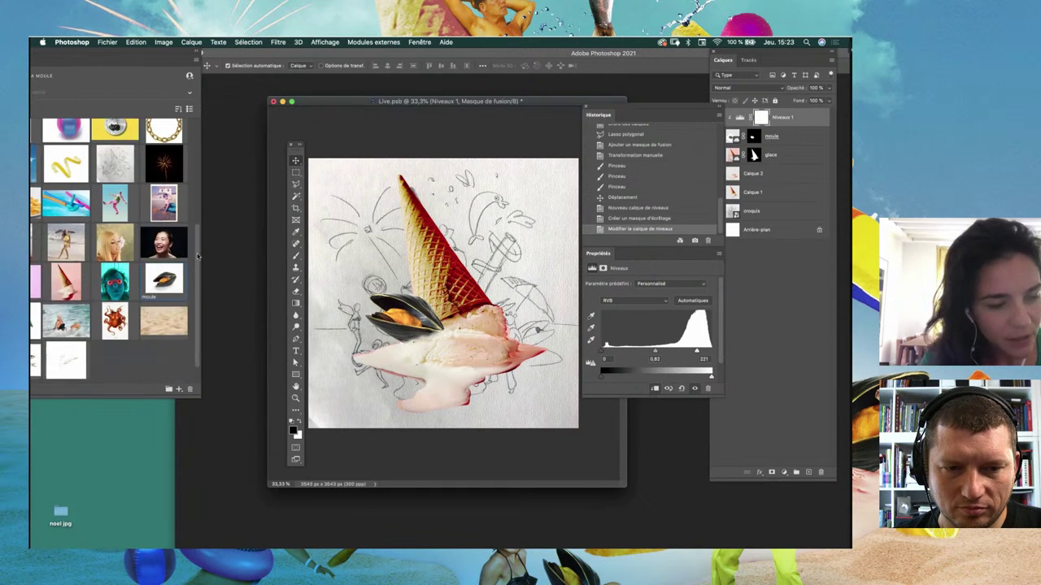
{"action": "scroll", "coordinate": [195, 258], "scroll_direction": "down", "scroll_amount": 2}
{"action": "scroll", "coordinate": [196, 259], "scroll_direction": "down", "scroll_amount": 1}
{"action": "scroll", "coordinate": [195, 259], "scroll_direction": "down", "scroll_amount": 1}
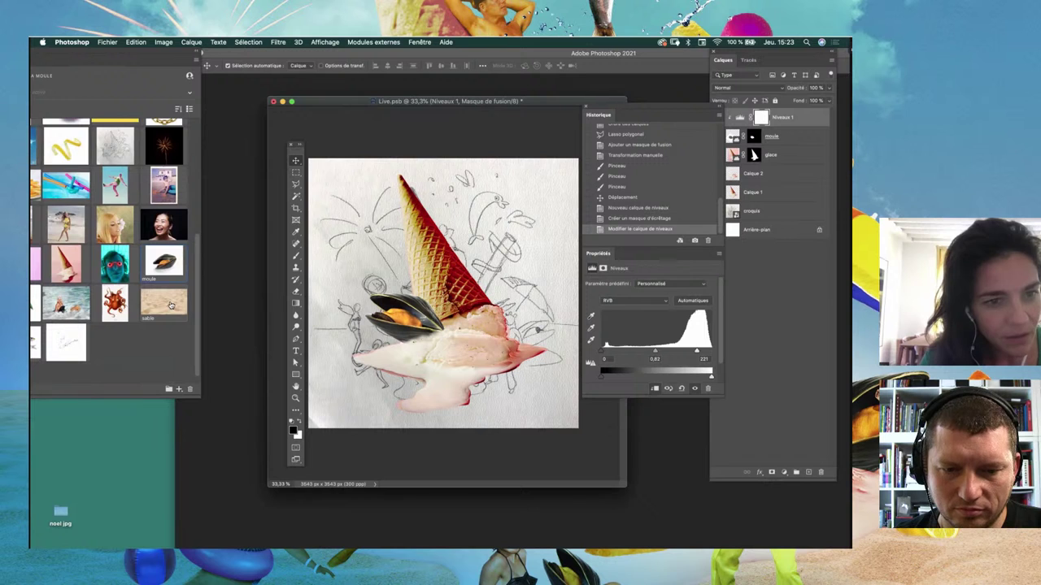
Step: Place the sable sand image below Calque 1 and enlarge it across the canvas bottom
{"action": "left_click_drag", "start_coordinate": [171, 305], "coordinate": [350, 277]}
{"action": "left_click_drag", "start_coordinate": [565, 271], "coordinate": [561, 275]}
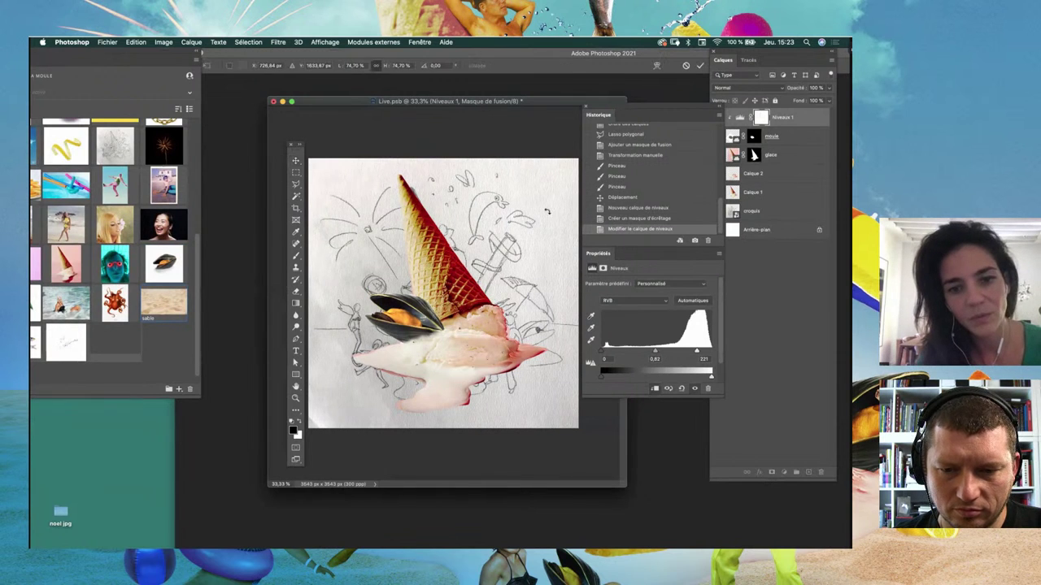
{"action": "key", "text": "Return"}
{"action": "left_click_drag", "start_coordinate": [748, 117], "coordinate": [776, 226]}
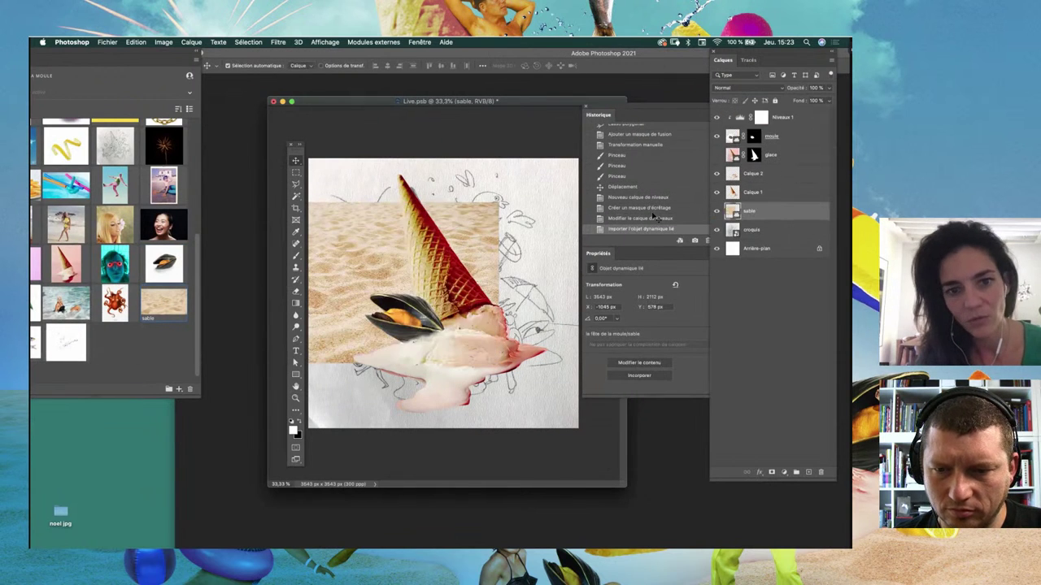
{"action": "left_click_drag", "start_coordinate": [345, 268], "coordinate": [412, 391]}
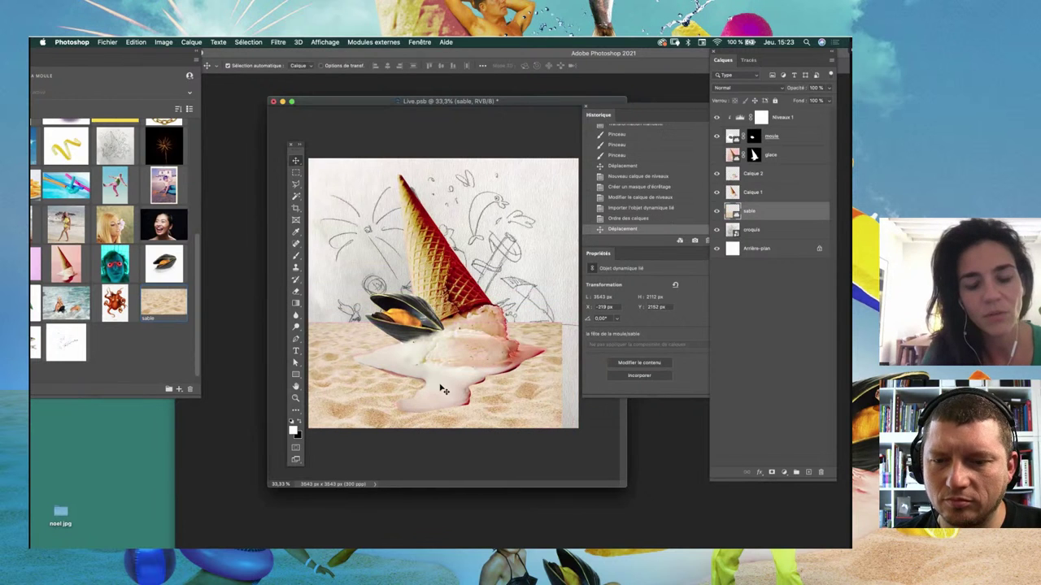
{"action": "key", "text": "ctrl+t"}
{"action": "left_click_drag", "start_coordinate": [561, 402], "coordinate": [588, 480]}
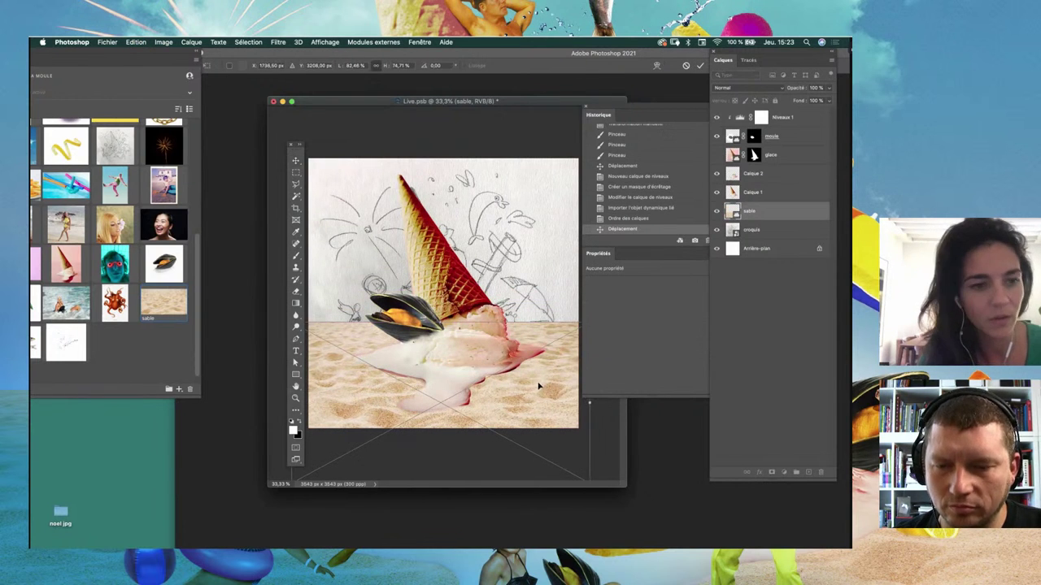
{"action": "key", "text": "Return"}
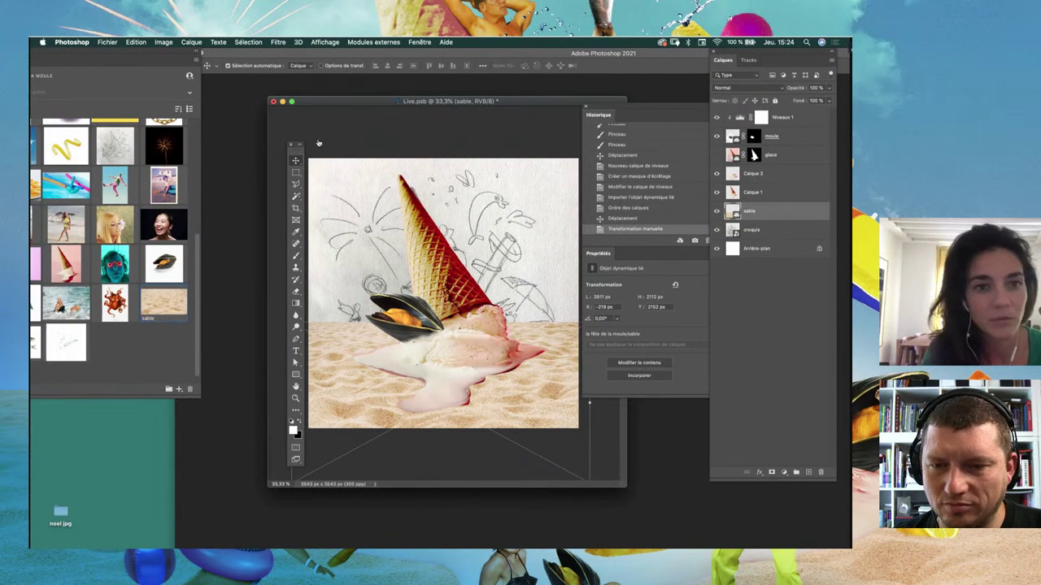
Step: Stretch the sand layer upward toward the horizon
{"action": "left_click_drag", "start_coordinate": [296, 145], "coordinate": [247, 139]}
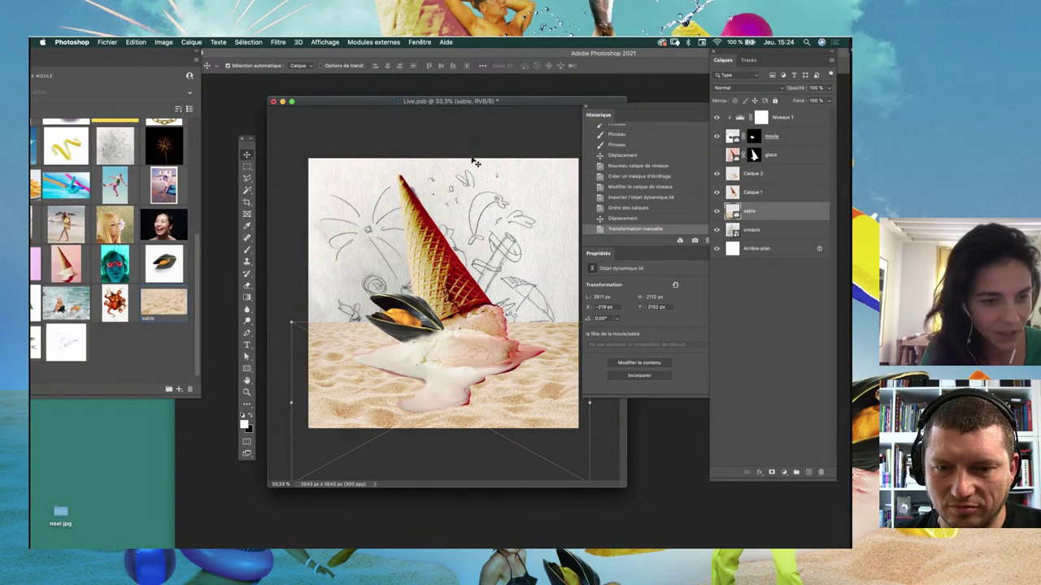
{"action": "left_click_drag", "start_coordinate": [380, 100], "coordinate": [374, 97]}
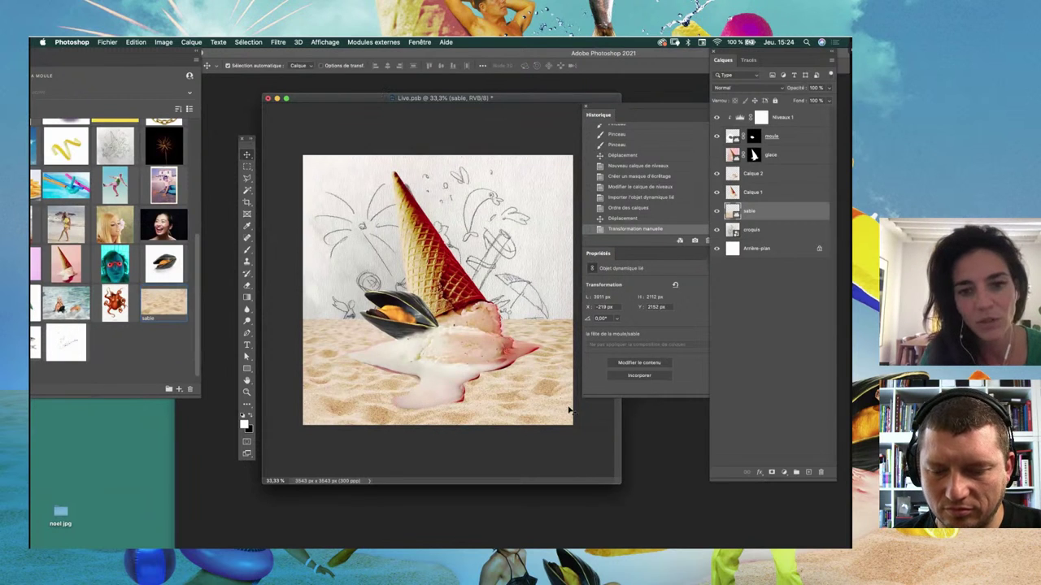
{"action": "key", "text": "ctrl+t"}
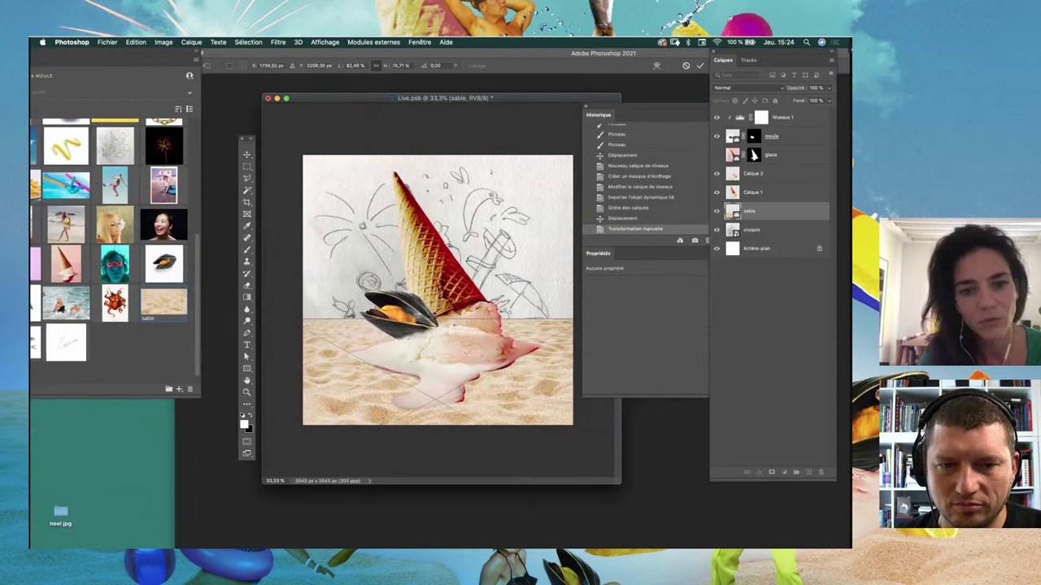
{"action": "mouse_move", "coordinate": [496, 321]}
{"action": "left_mouse_down"}
{"action": "mouse_move", "coordinate": [519, 311]}
{"action": "mouse_move", "coordinate": [546, 352]}
{"action": "left_mouse_up"}
{"action": "key", "text": "Return"}
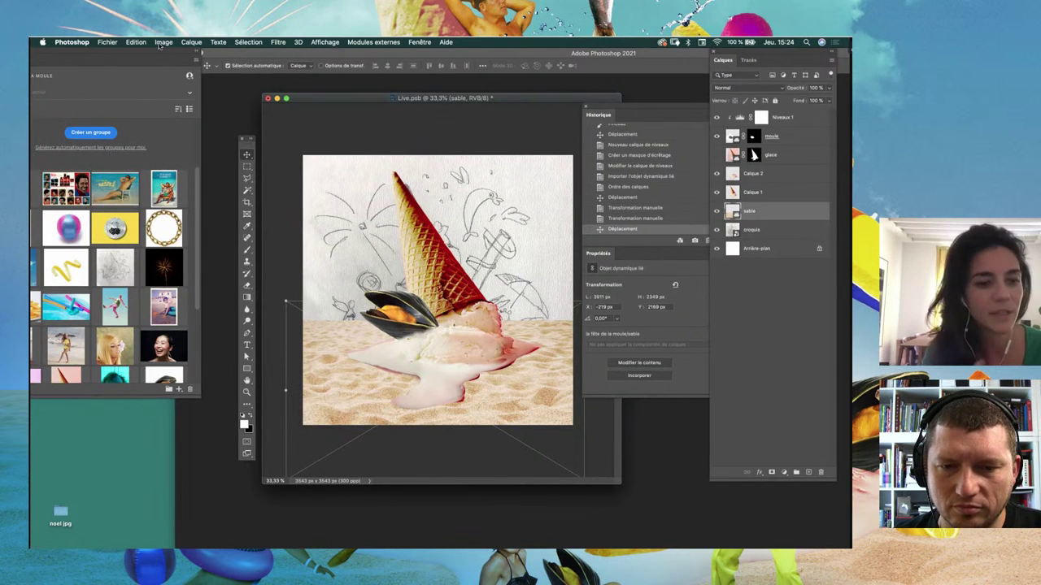
Step: Place the ciel sky image beneath the sand and scale it to 3765 × 3543 px
{"action": "left_click_drag", "start_coordinate": [166, 55], "coordinate": [196, 48]}
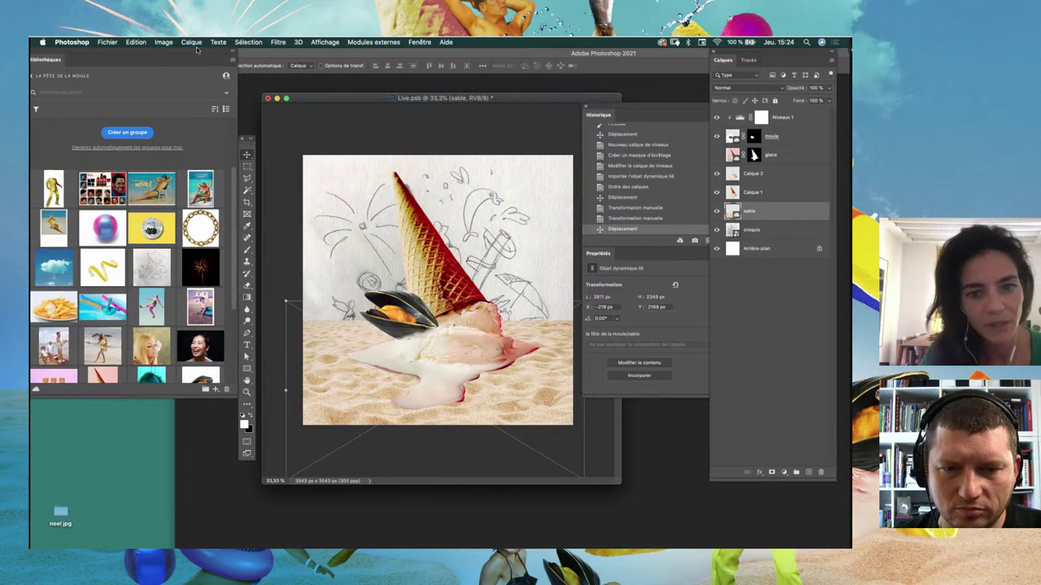
{"action": "scroll", "coordinate": [159, 288], "scroll_direction": "down", "scroll_amount": 5}
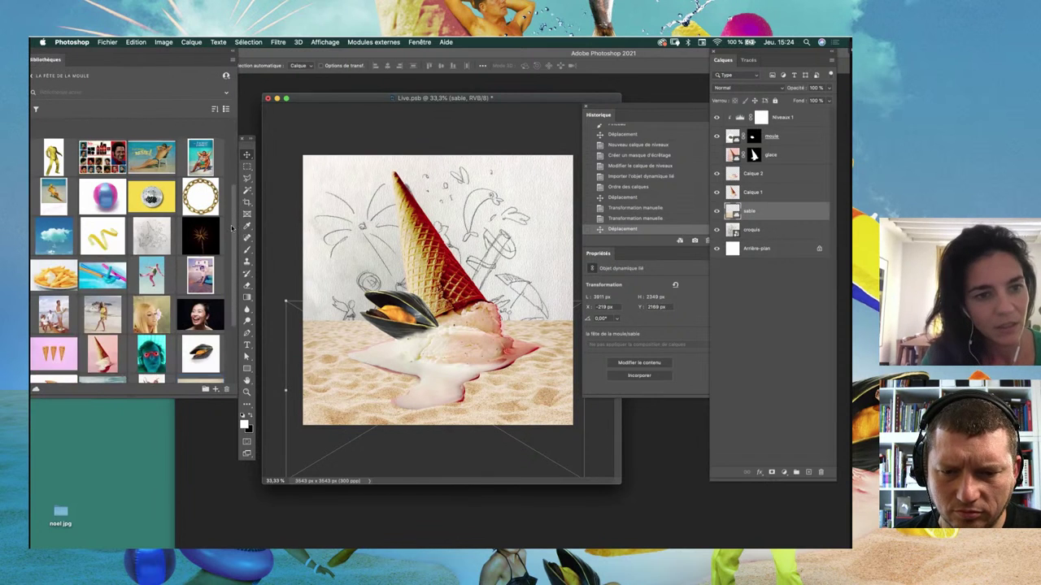
{"action": "scroll", "coordinate": [159, 288], "scroll_direction": "down", "scroll_amount": 1}
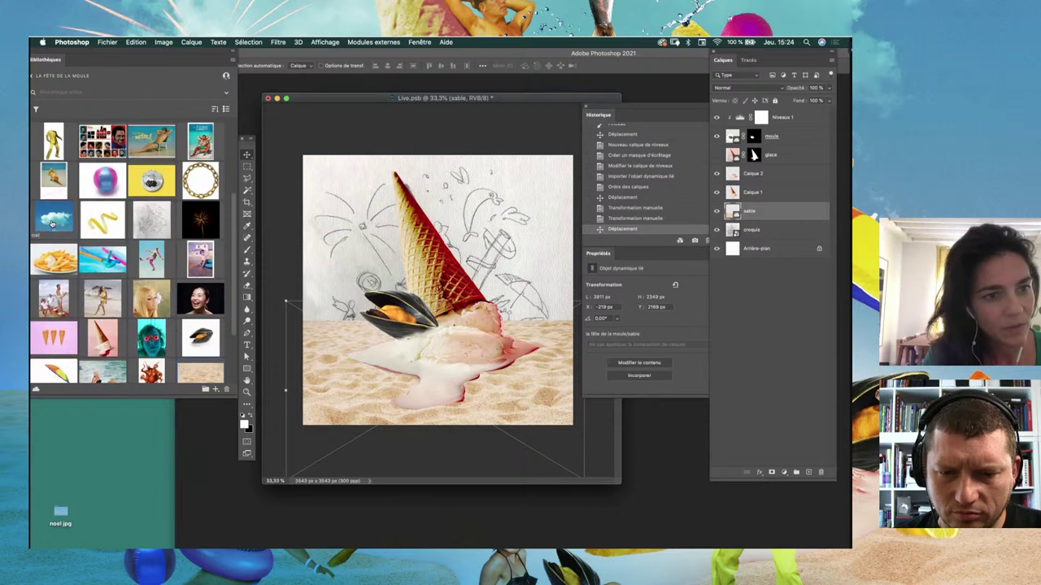
{"action": "scroll", "coordinate": [196, 257], "scroll_direction": "down", "scroll_amount": 2}
{"action": "left_click_drag", "start_coordinate": [59, 137], "coordinate": [528, 189]}
{"action": "key", "text": "Return"}
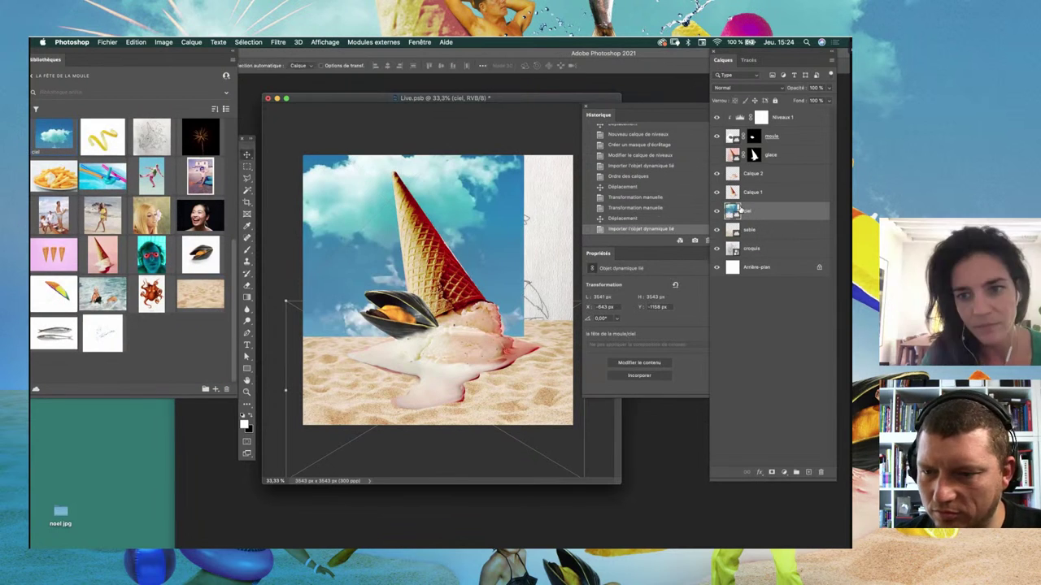
{"action": "key", "text": "super+bracketleft"}
{"action": "left_click_drag", "start_coordinate": [349, 256], "coordinate": [409, 284]}
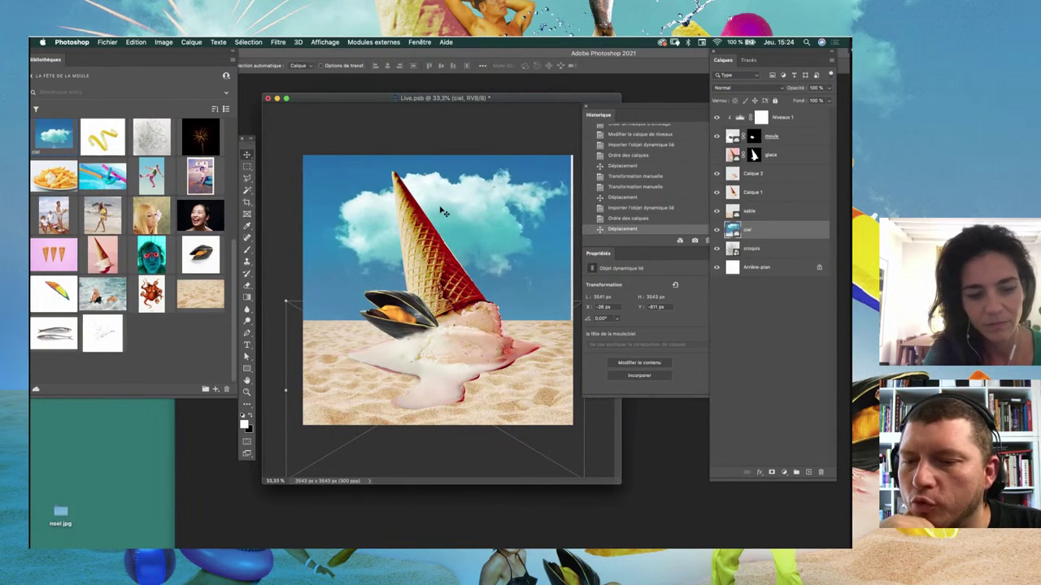
{"action": "key", "text": "super+t"}
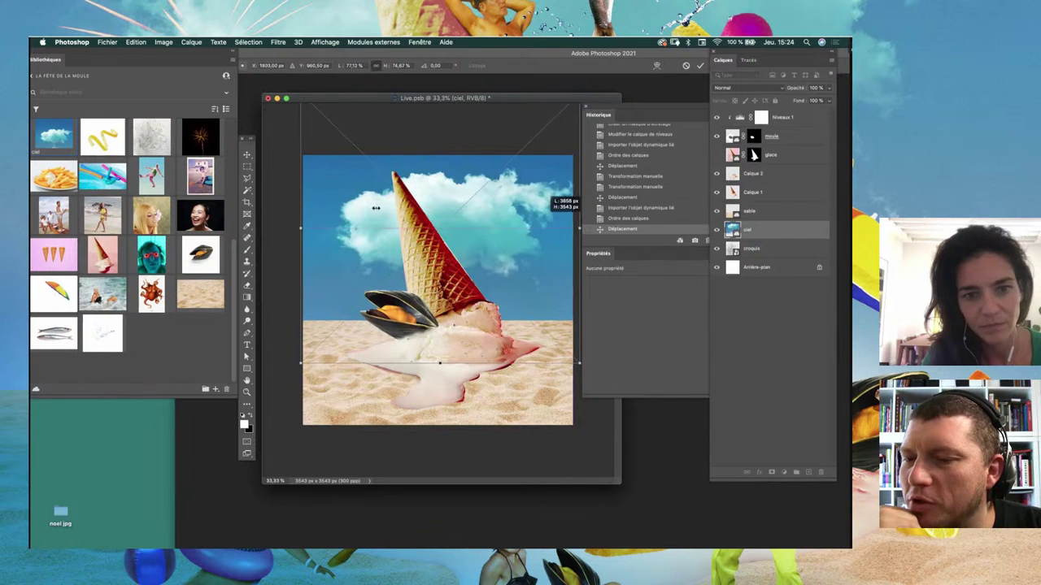
{"action": "left_click_drag", "start_coordinate": [286, 233], "coordinate": [291, 227]}
{"action": "key", "text": "Return"}
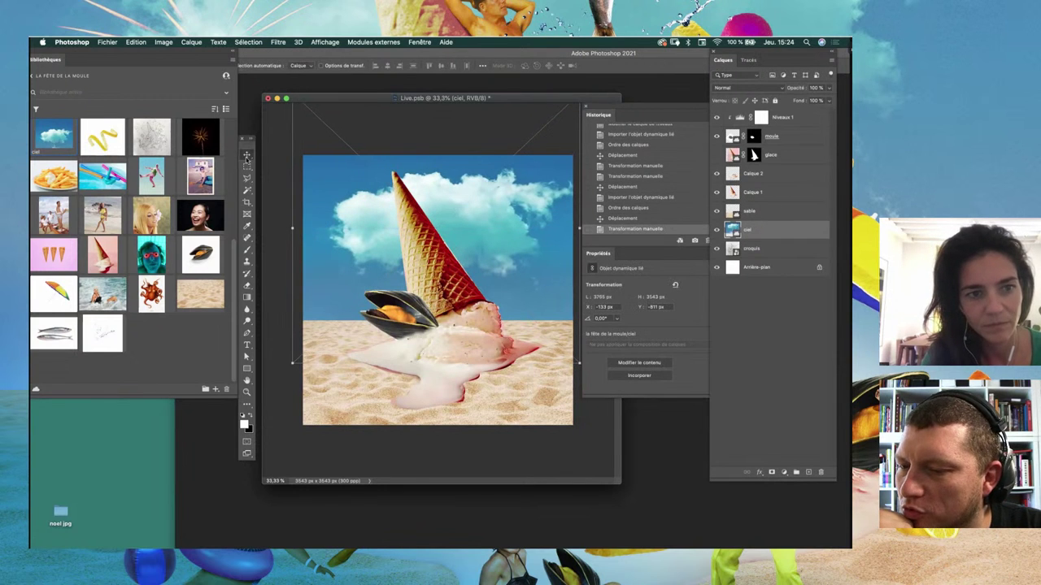
{"action": "scroll", "coordinate": [130, 236], "scroll_direction": "down", "scroll_amount": 2}
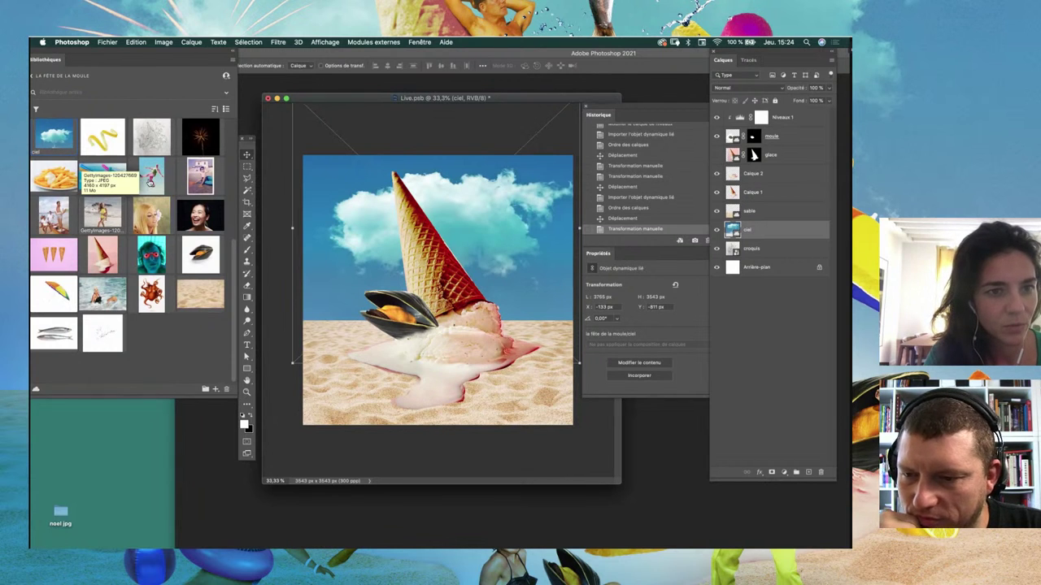
Step: Set the feu firework to Éclaircir, rotate it about -14°, and move it up-right
{"action": "key", "text": "ctrl+t"}
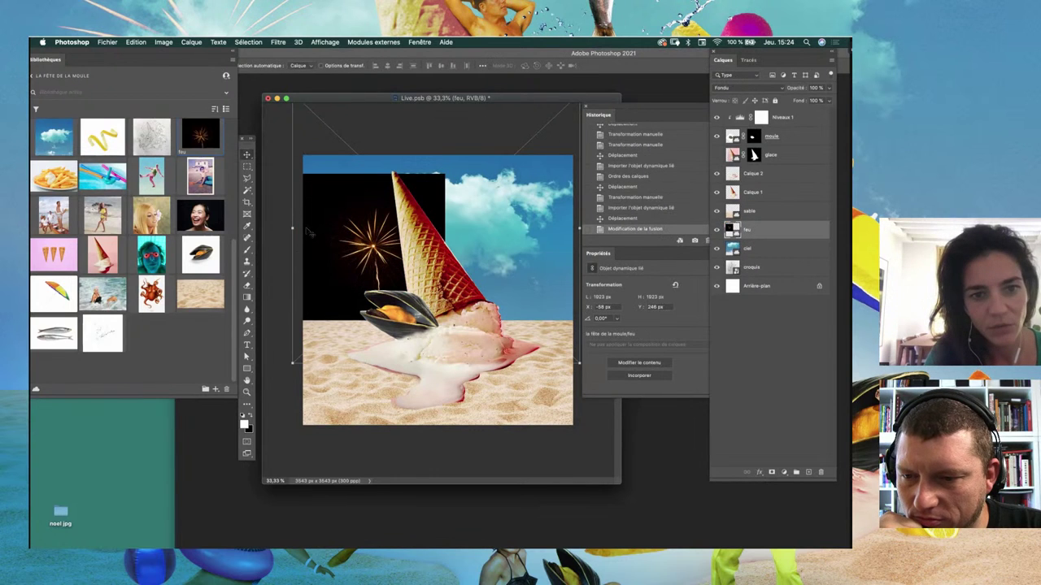
{"action": "key", "text": "shift+plus"}
{"action": "key", "text": "shift+plus"}
{"action": "key", "text": "shift+plus"}
{"action": "key", "text": "shift+plus"}
{"action": "key", "text": "shift+plus"}
{"action": "key", "text": "shift+plus"}
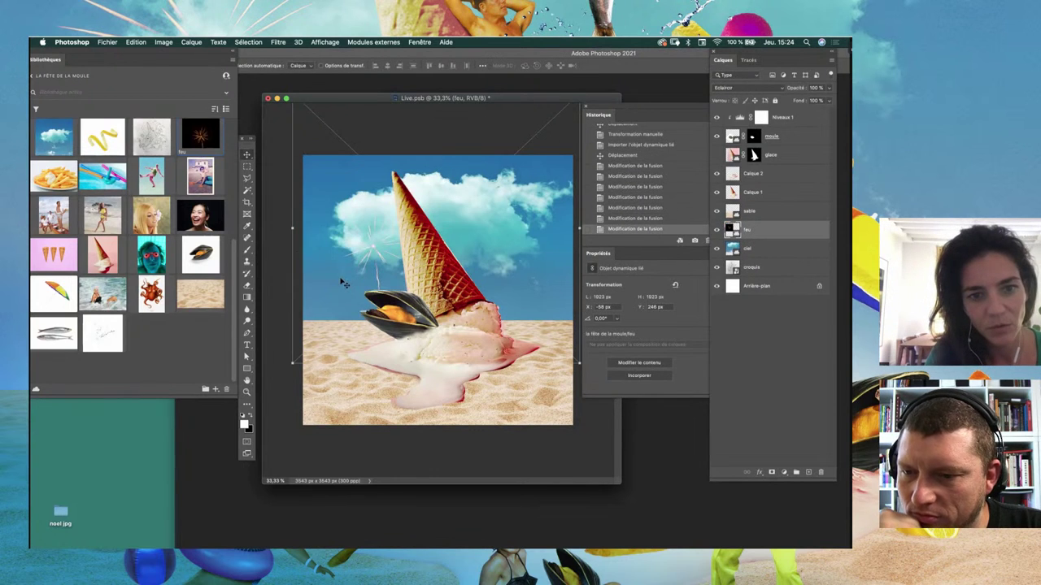
{"action": "key", "text": "ctrl+t"}
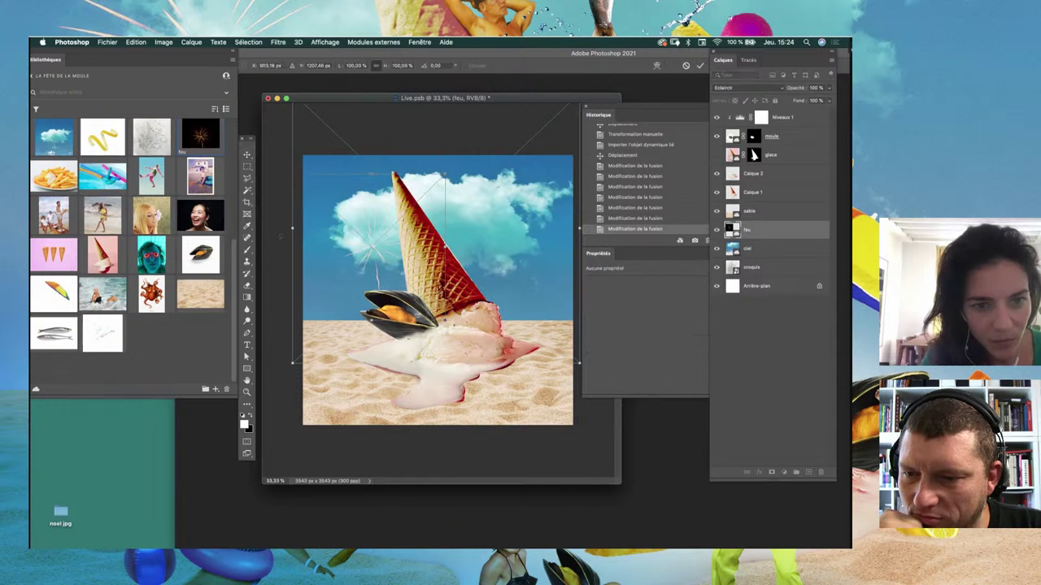
{"action": "left_click_drag", "start_coordinate": [281, 236], "coordinate": [299, 249]}
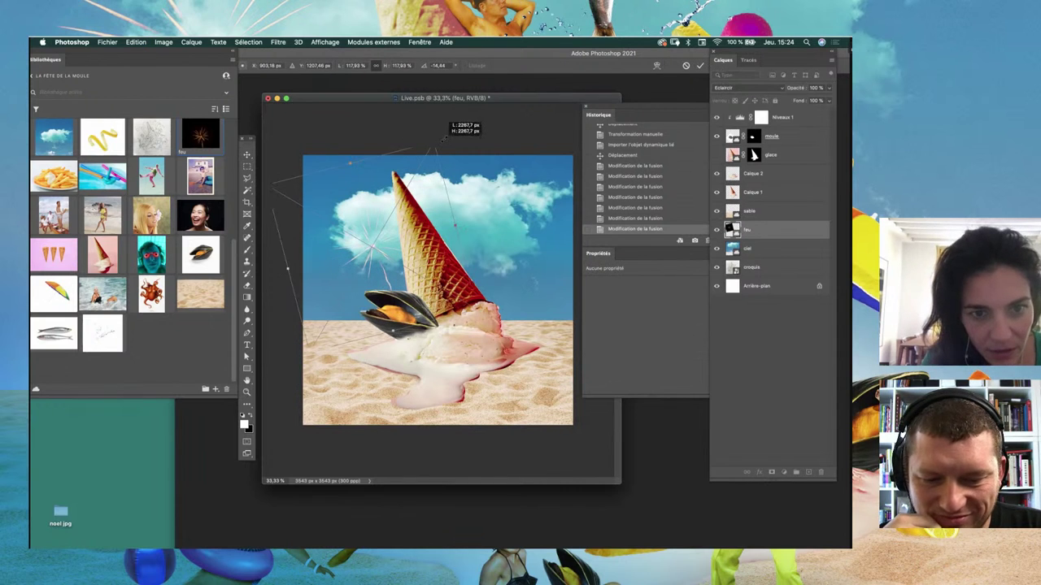
{"action": "left_click_drag", "start_coordinate": [370, 276], "coordinate": [386, 252]}
{"action": "key", "text": "Return"}
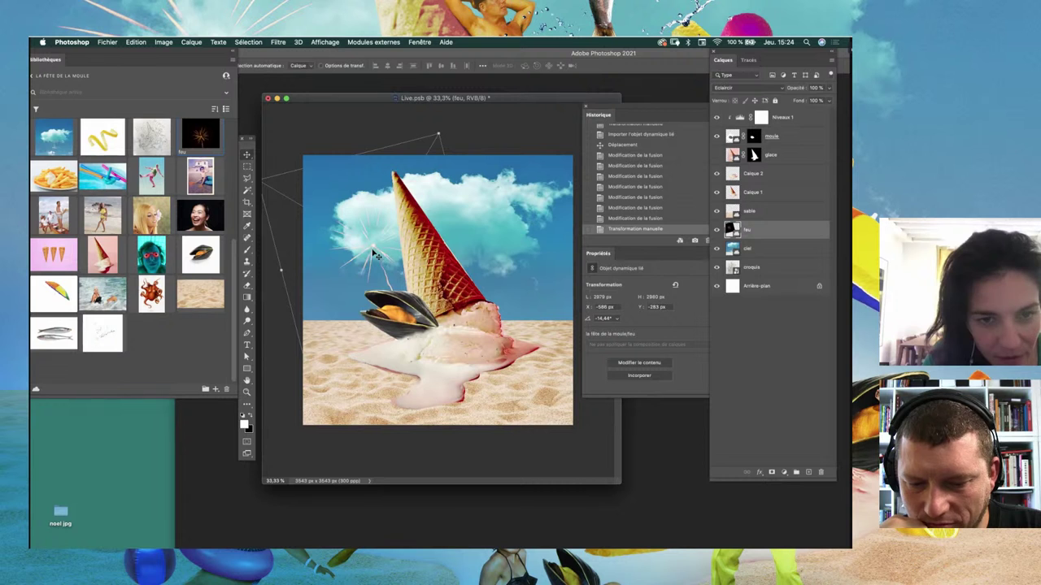
{"action": "left_click_drag", "start_coordinate": [374, 254], "coordinate": [374, 252]}
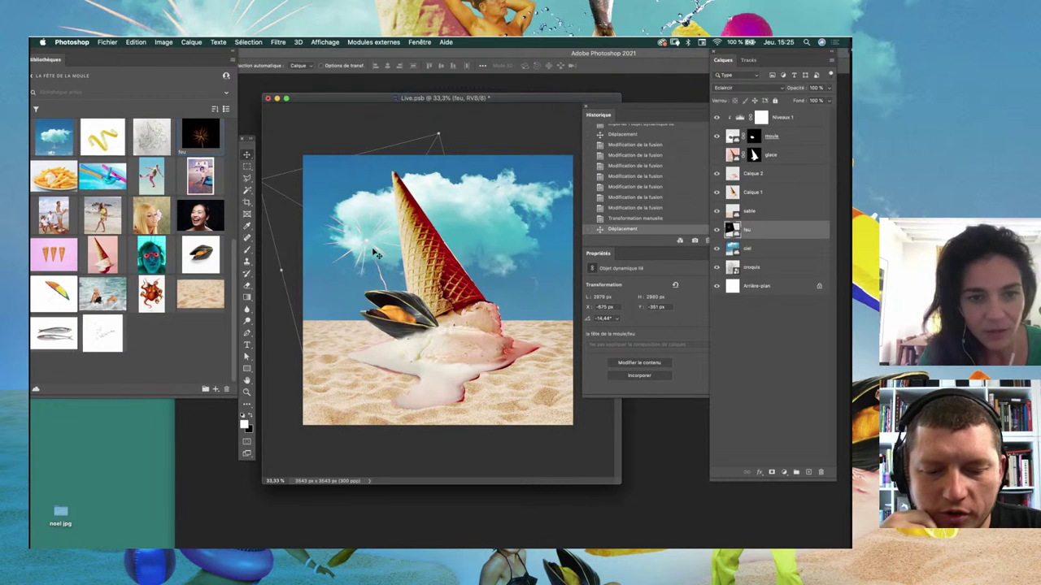
Step: Switch the firework to Superposition and shrink it to 2729 × 2729 px
{"action": "key", "text": "alt+shift+o"}
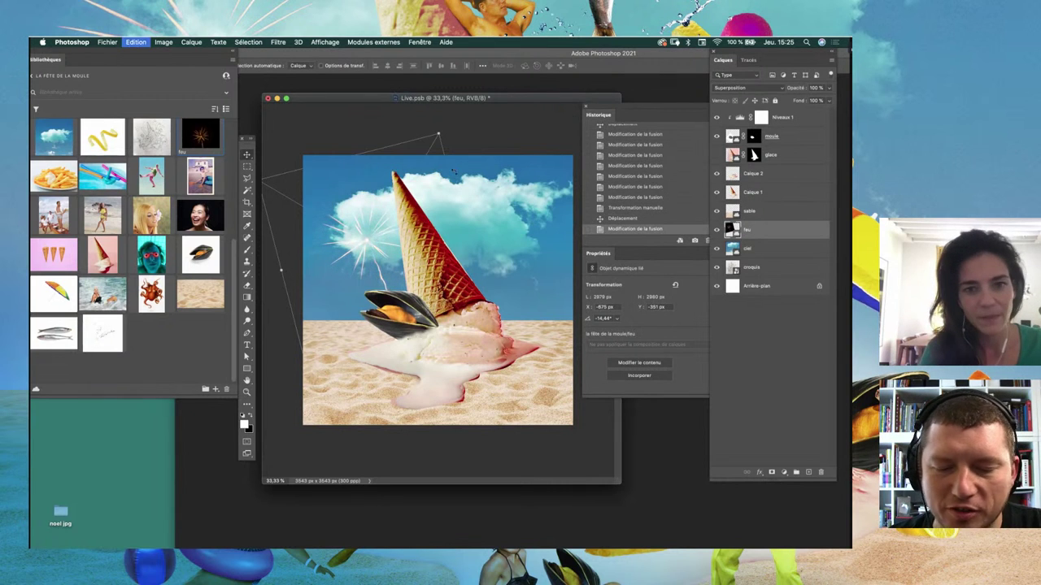
{"action": "key", "text": "ctrl+t"}
{"action": "left_click_drag", "start_coordinate": [438, 134], "coordinate": [431, 142]}
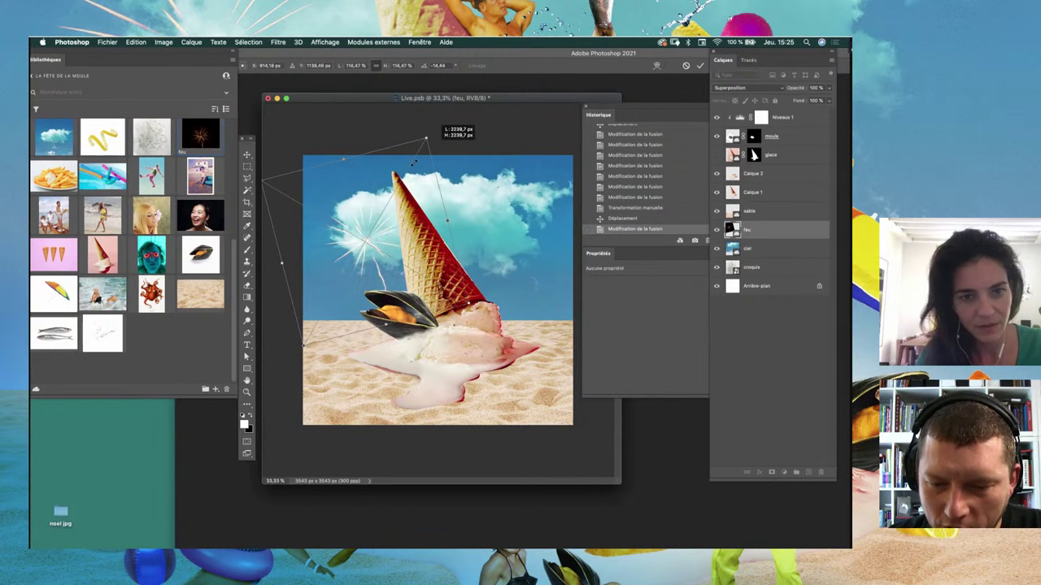
{"action": "left_click_drag", "start_coordinate": [365, 189], "coordinate": [401, 224]}
{"action": "key", "text": "Return"}
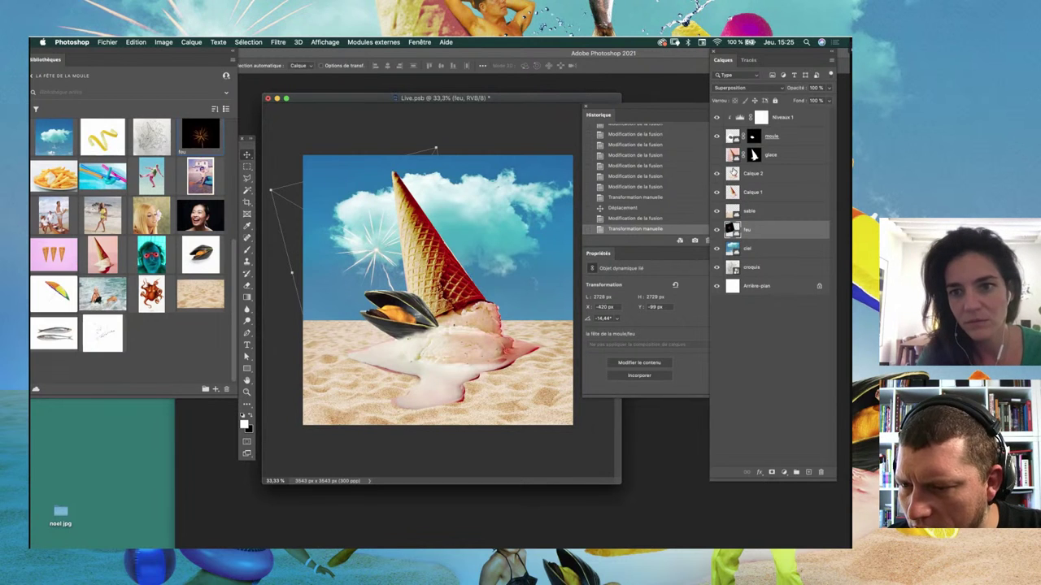
{"action": "scroll", "coordinate": [193, 199], "scroll_direction": "up", "scroll_amount": 1}
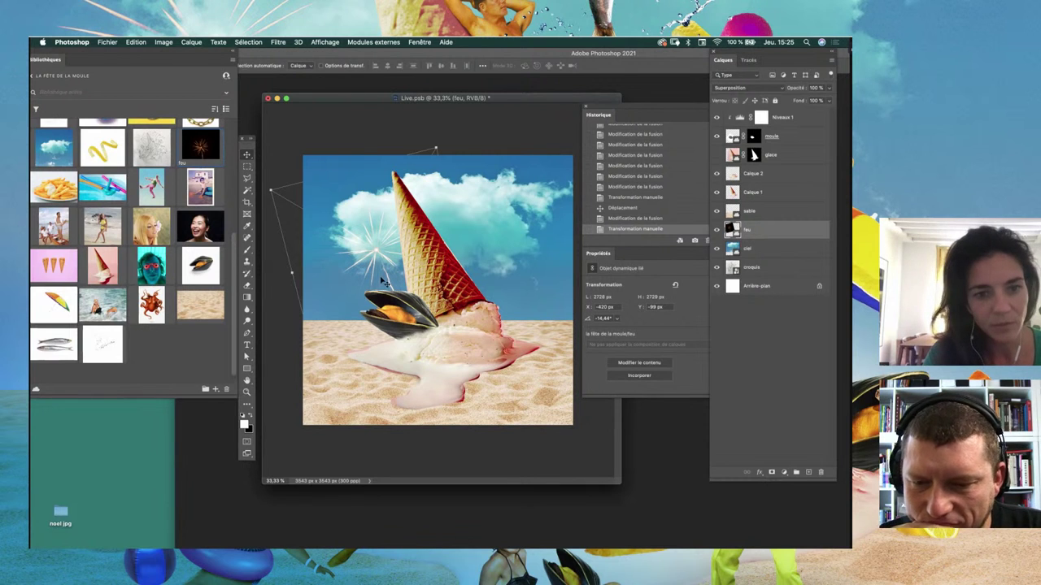
{"action": "scroll", "coordinate": [221, 166], "scroll_direction": "up", "scroll_amount": 5}
{"action": "scroll", "coordinate": [221, 166], "scroll_direction": "up", "scroll_amount": 5}
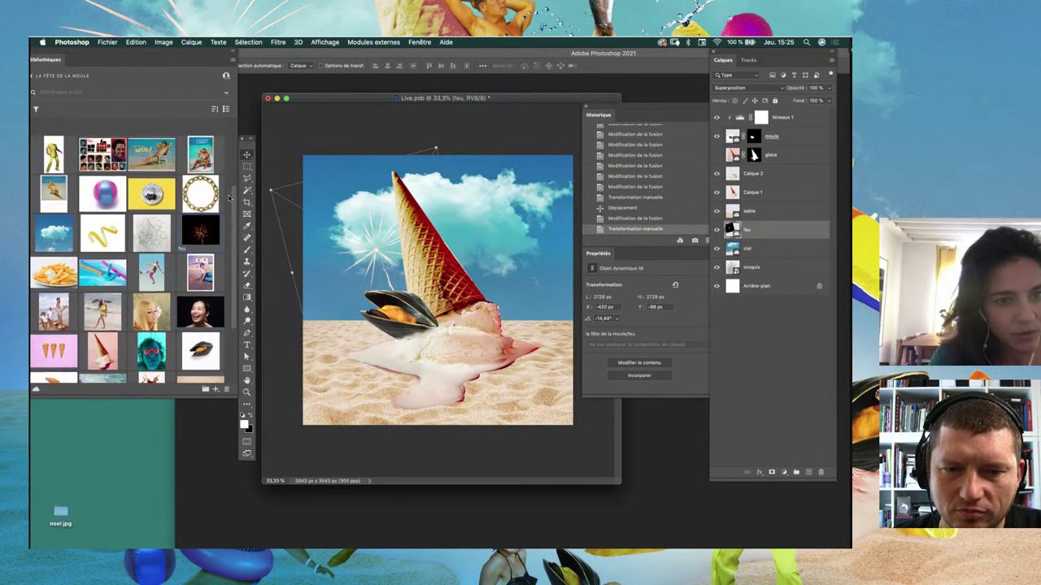
{"action": "scroll", "coordinate": [221, 166], "scroll_direction": "up", "scroll_amount": 5}
{"action": "scroll", "coordinate": [221, 187], "scroll_direction": "down", "scroll_amount": 3}
{"action": "scroll", "coordinate": [219, 211], "scroll_direction": "down", "scroll_amount": 2}
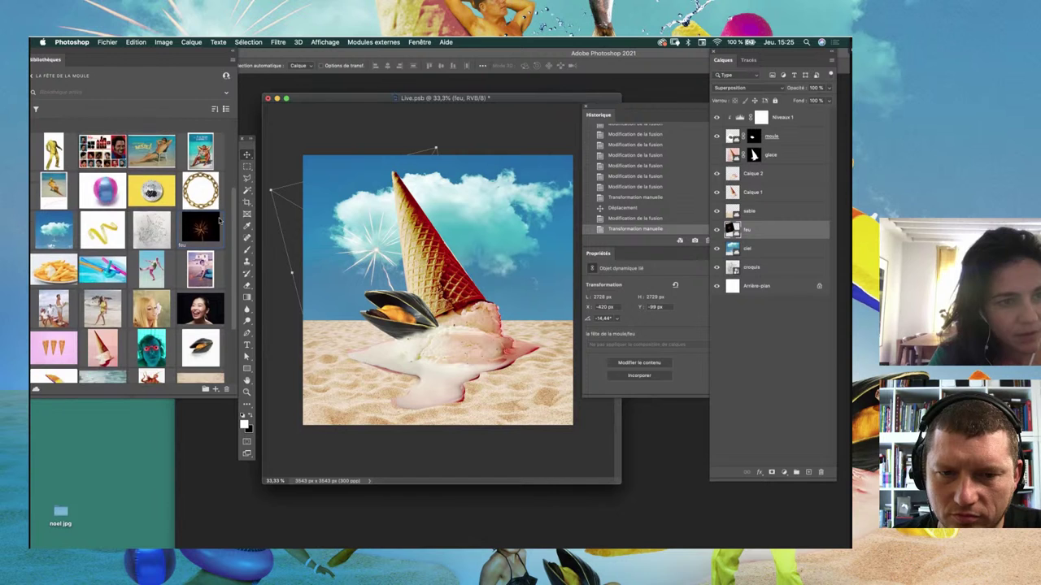
{"action": "scroll", "coordinate": [220, 236], "scroll_direction": "down", "scroll_amount": 1}
{"action": "scroll", "coordinate": [220, 248], "scroll_direction": "down", "scroll_amount": 2}
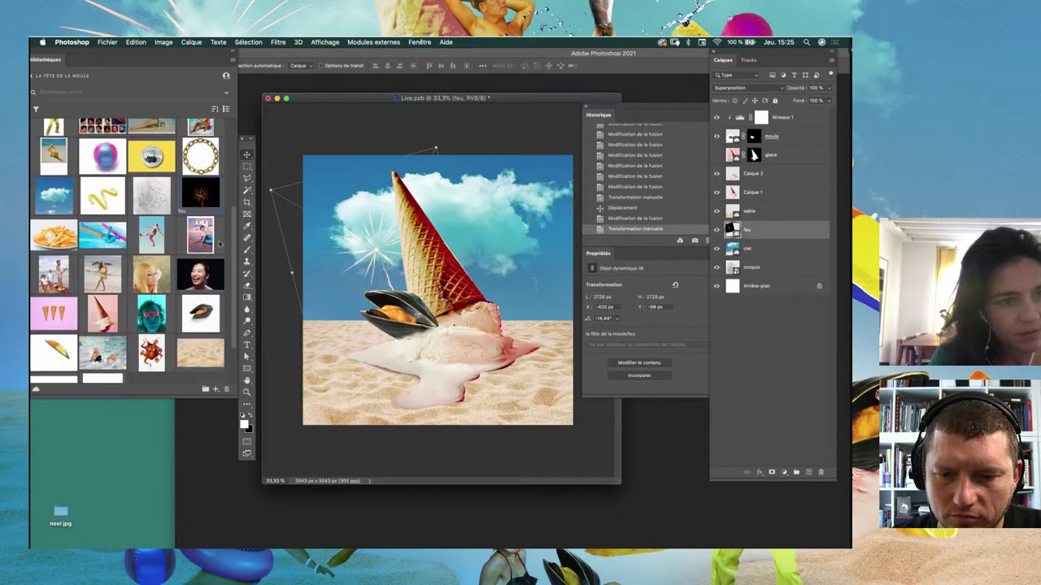
{"action": "scroll", "coordinate": [221, 259], "scroll_direction": "down", "scroll_amount": 2}
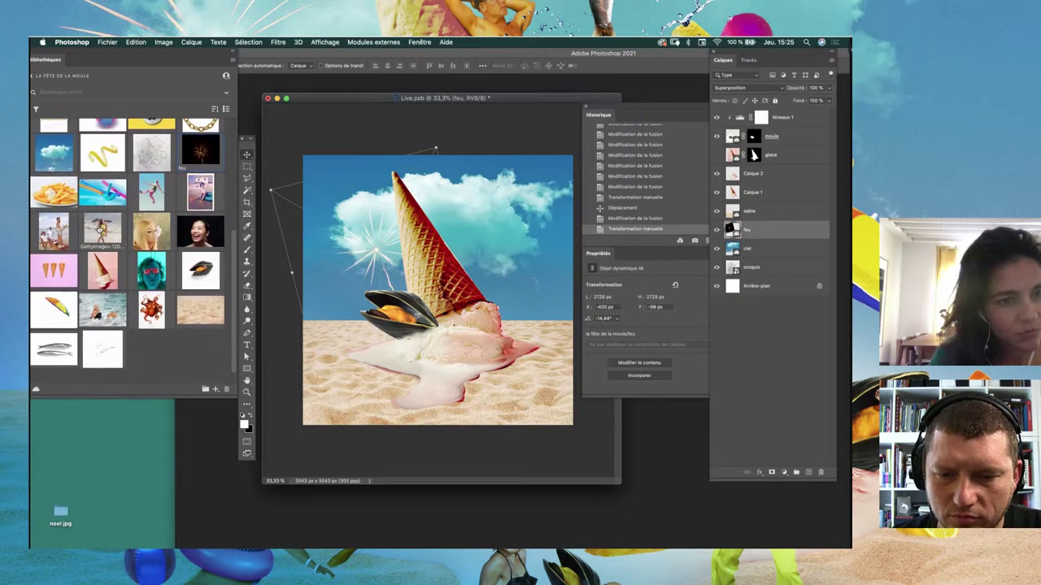
{"action": "left_click_drag", "start_coordinate": [124, 233], "coordinate": [429, 240]}
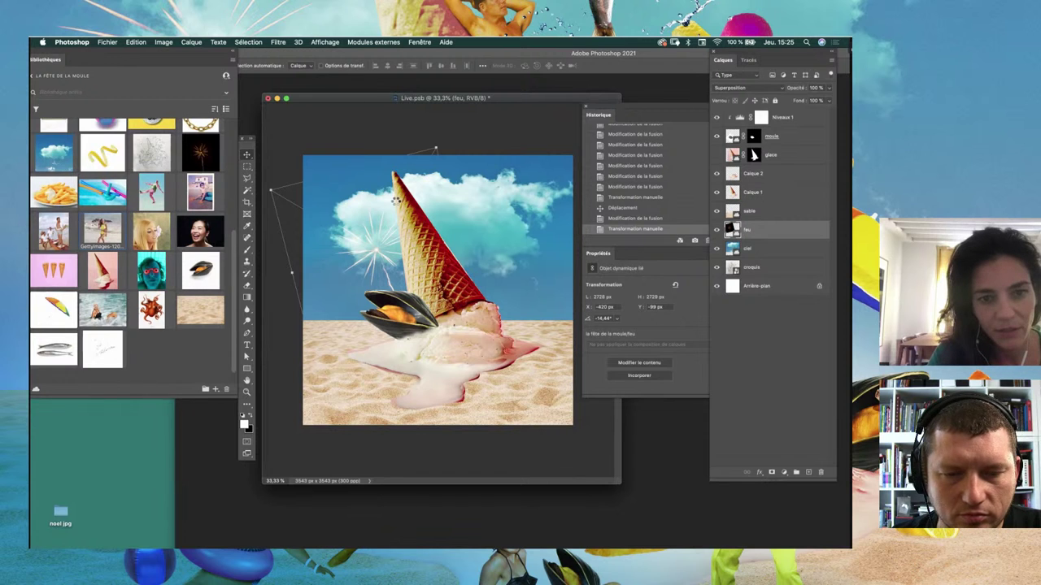
Step: Place the GettyImages woman-on-beach photo as the top layer and begin outlining her
{"action": "left_click_drag", "start_coordinate": [395, 201], "coordinate": [396, 204]}
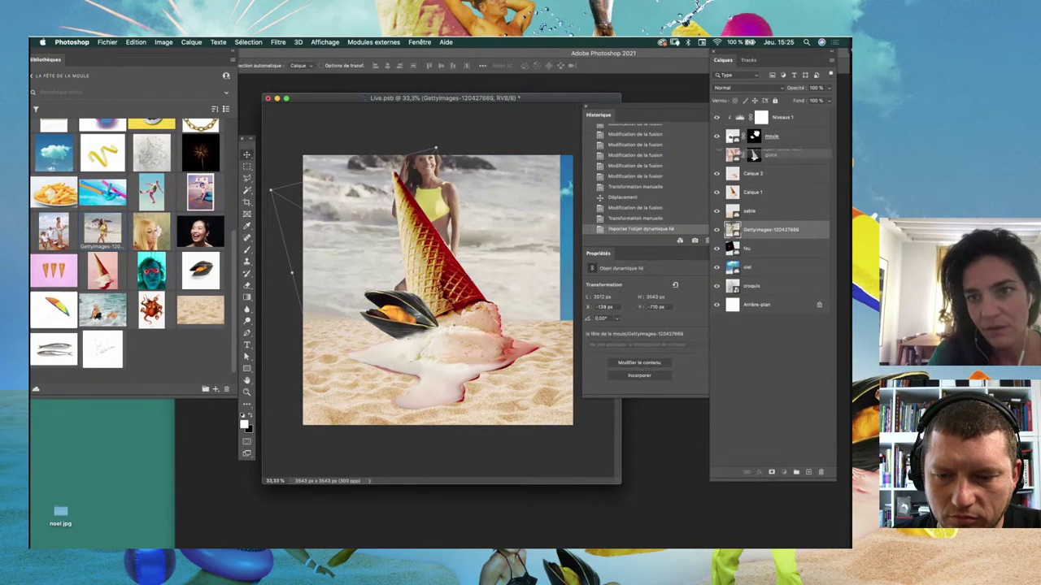
{"action": "key", "text": "ctrl+shift+bracketright"}
{"action": "key", "text": "l"}
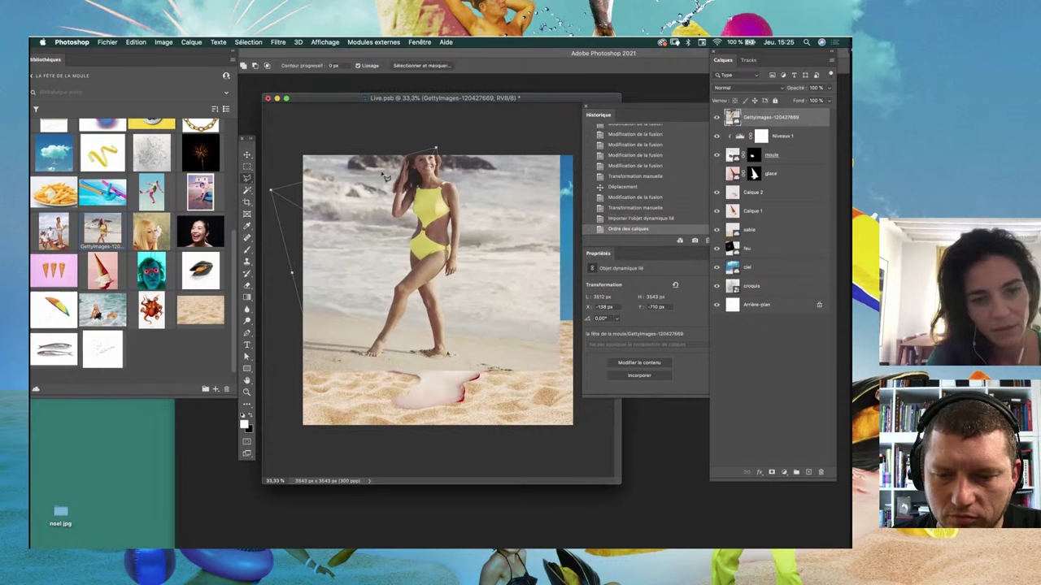
{"action": "left_click_drag", "start_coordinate": [426, 146], "coordinate": [431, 192]}
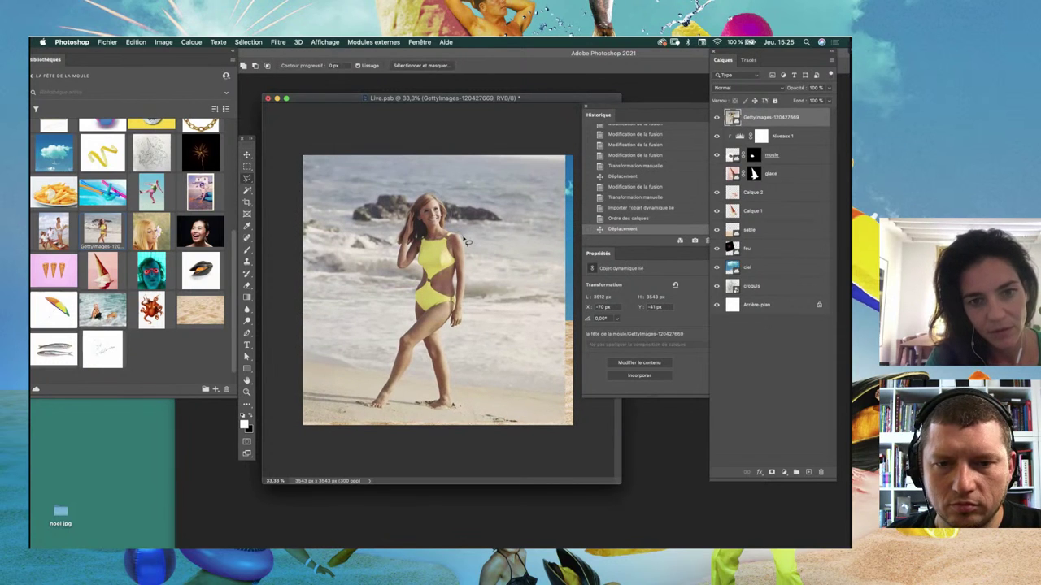
{"action": "left_click", "coordinate": [435, 197]}
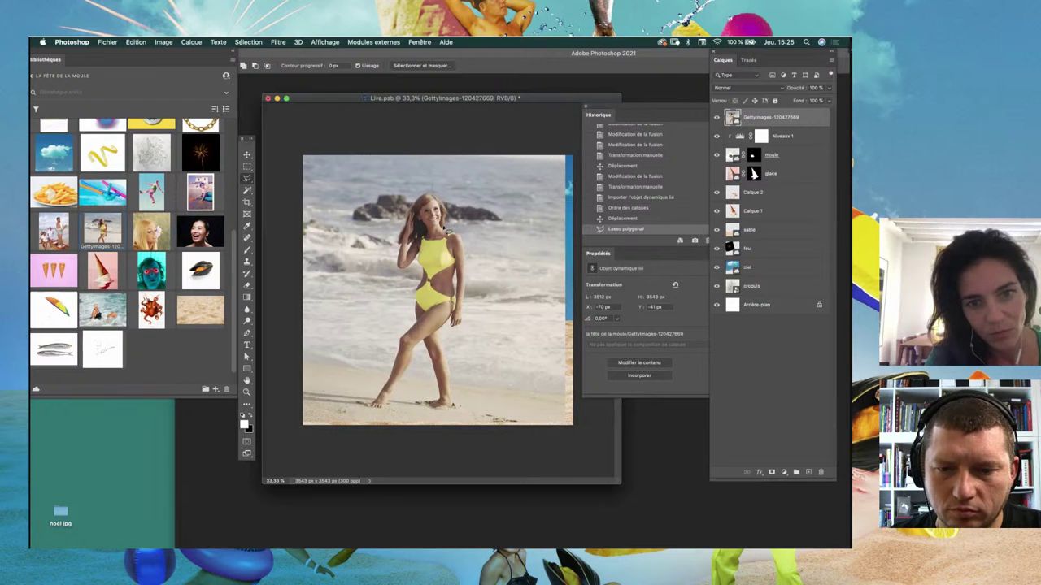
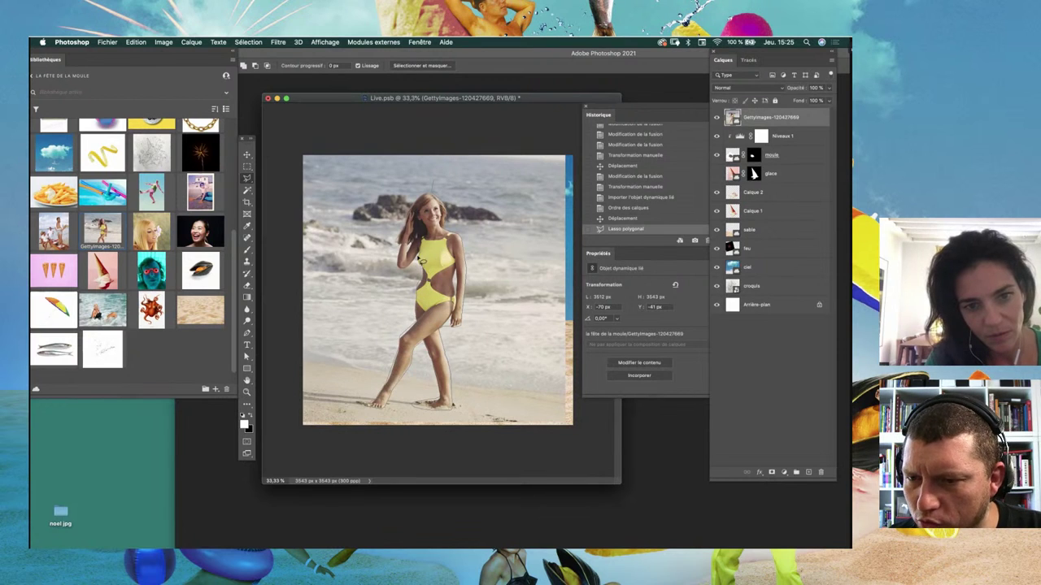
Step: Close the lasso around the woman, paste her onto new layer Calque 3 and hide it
{"action": "left_click", "coordinate": [398, 267]}
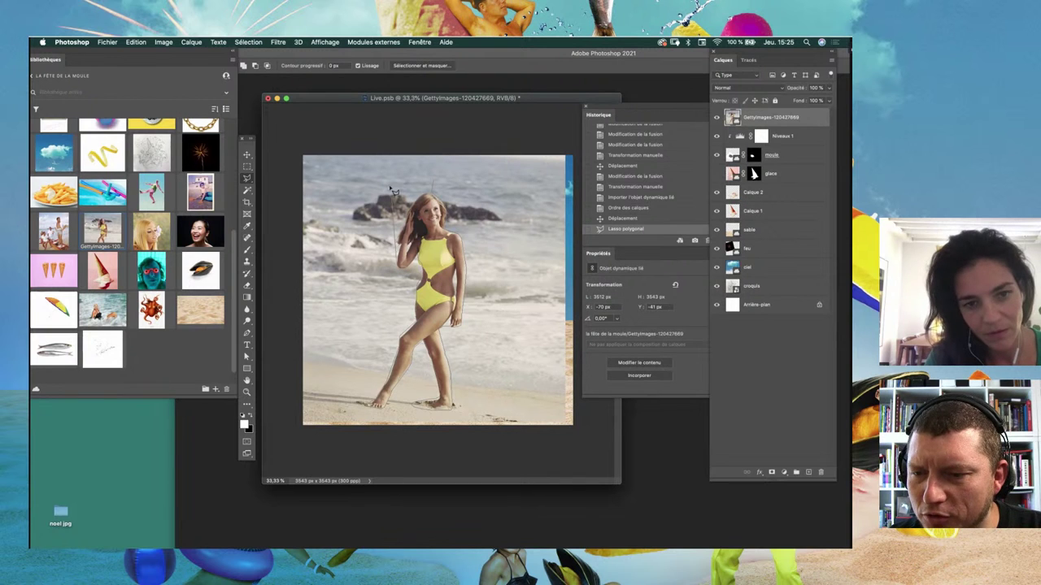
{"action": "double_click", "coordinate": [418, 181]}
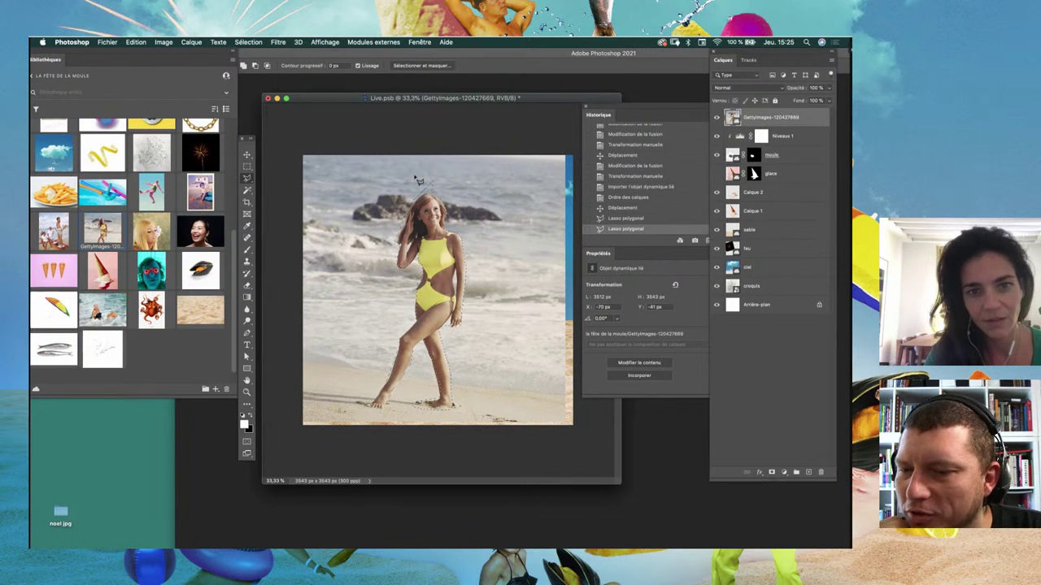
{"action": "key", "text": "super+c"}
{"action": "key", "text": "super+v"}
{"action": "left_click", "coordinate": [717, 117]}
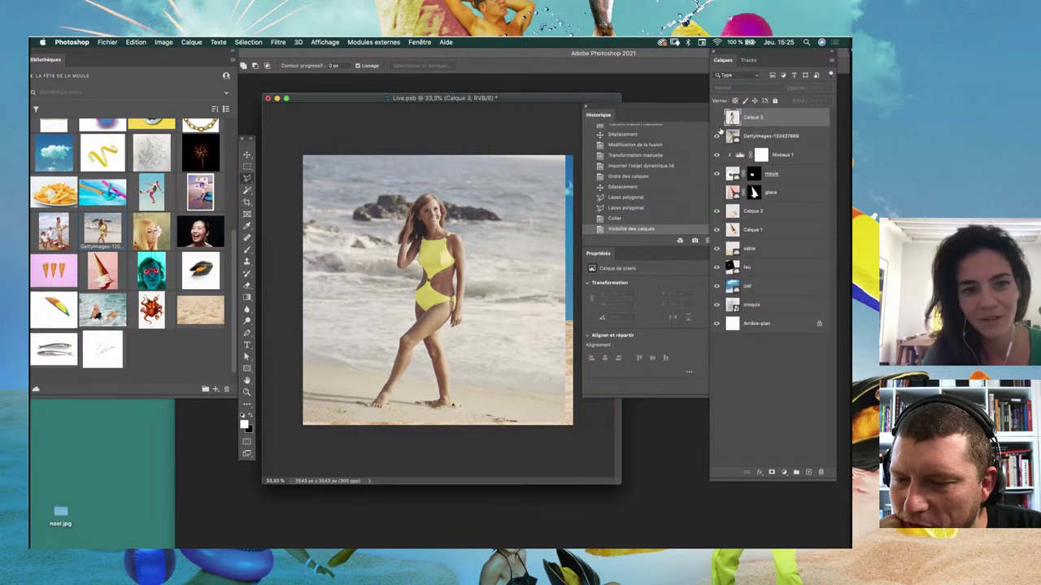
Step: Make the GettyImages beach-photo layer active and open Select and Mask
{"action": "left_click", "coordinate": [248, 166]}
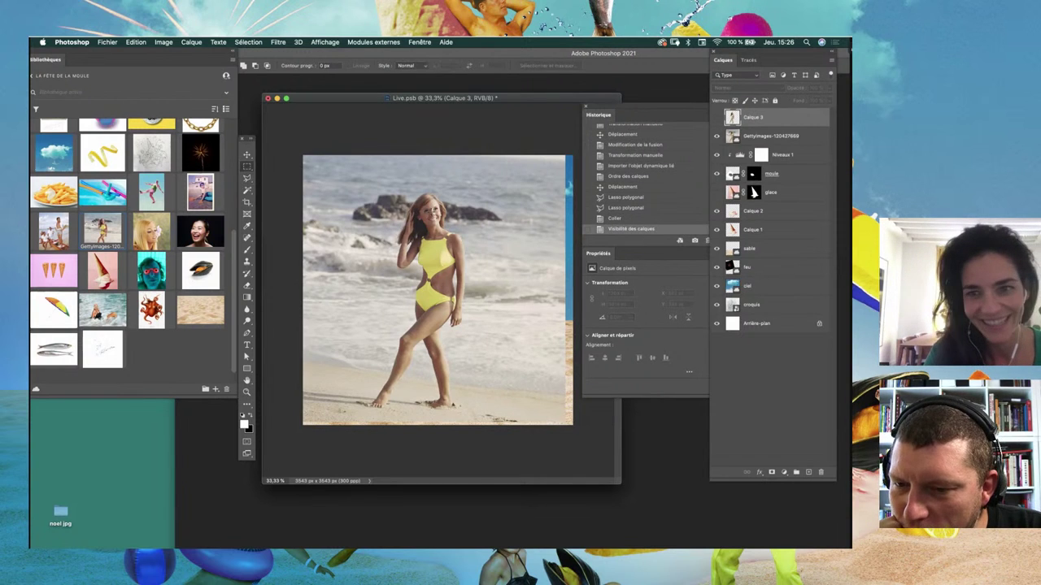
{"action": "left_click", "coordinate": [769, 136]}
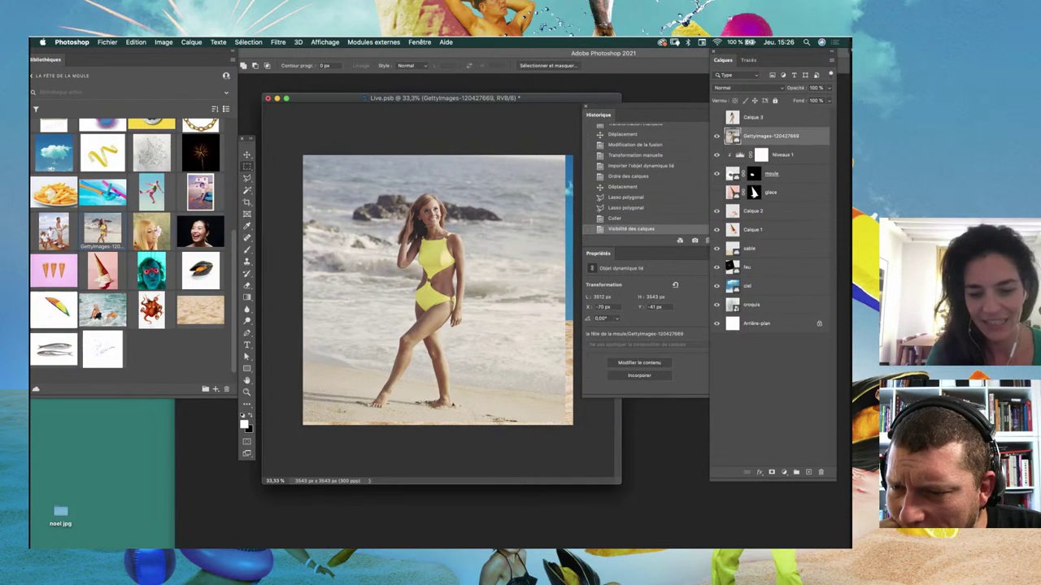
{"action": "key", "text": "w"}
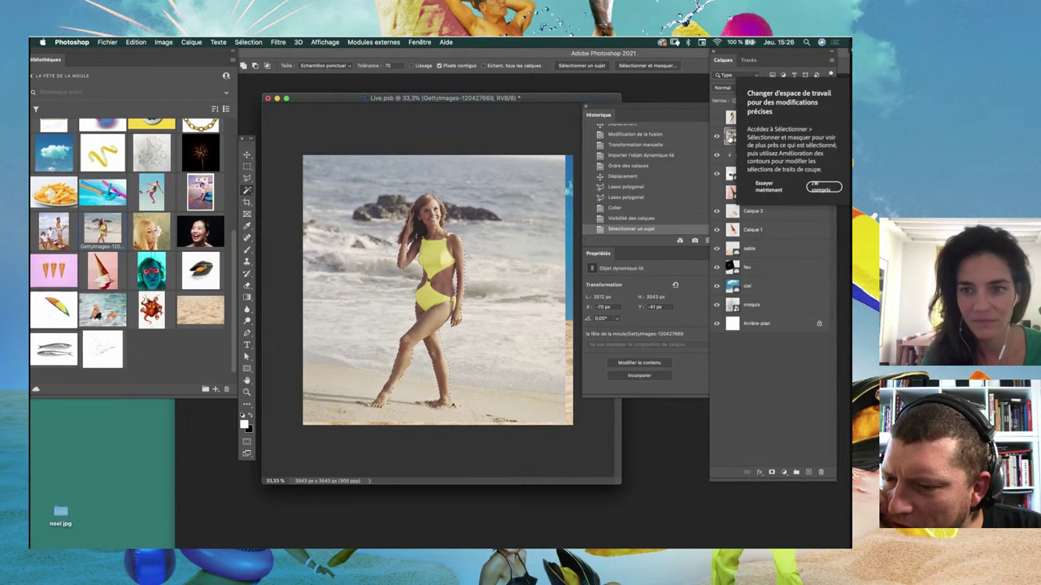
{"action": "left_click", "coordinate": [821, 188]}
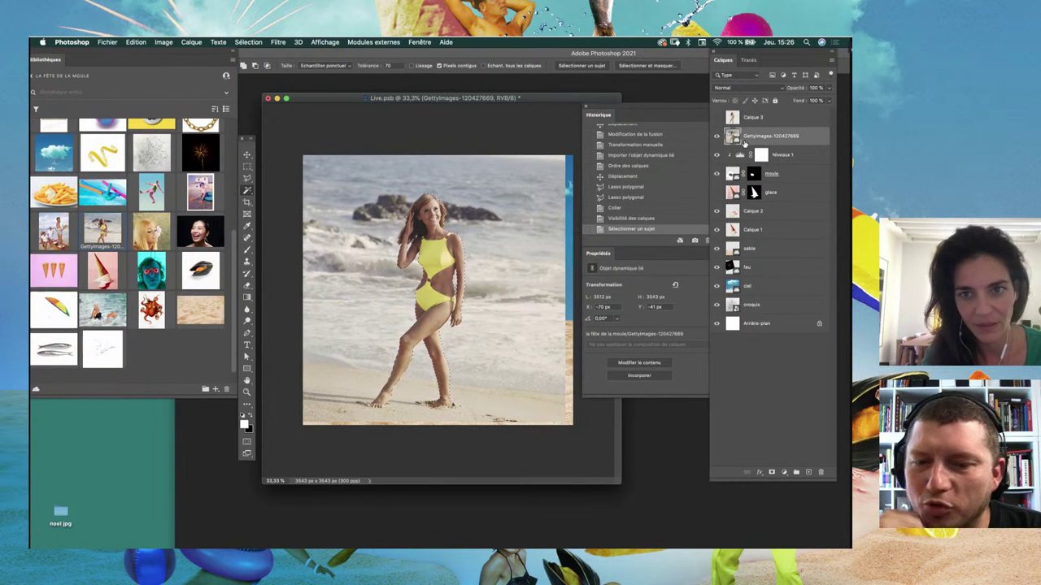
{"action": "left_click", "coordinate": [644, 66]}
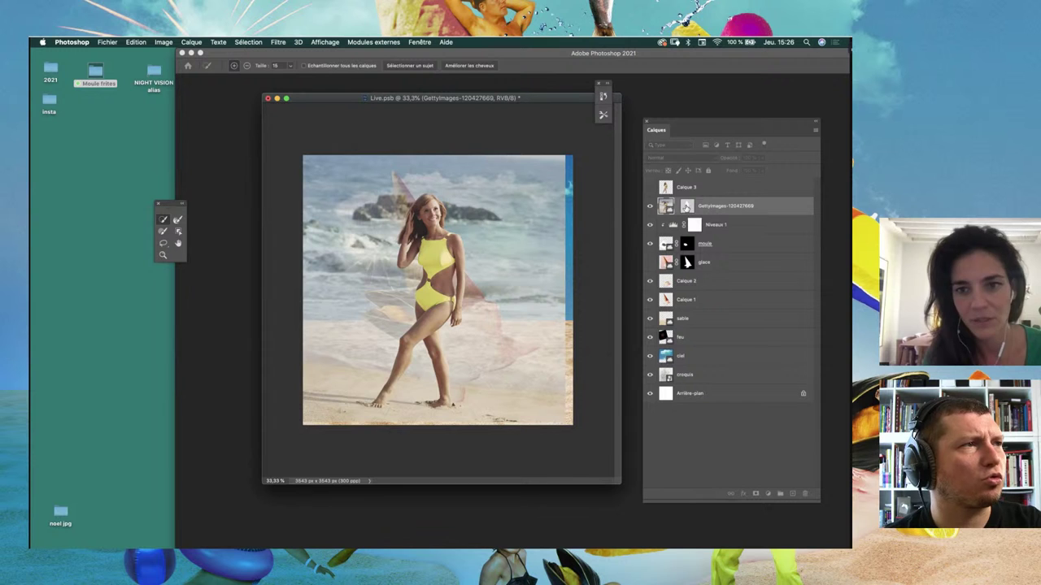
Step: Maximise the Select and Mask workspace, zoom to 152% on the woman, and pick Quick Selection
{"action": "left_click_drag", "start_coordinate": [678, 140], "coordinate": [673, 110]}
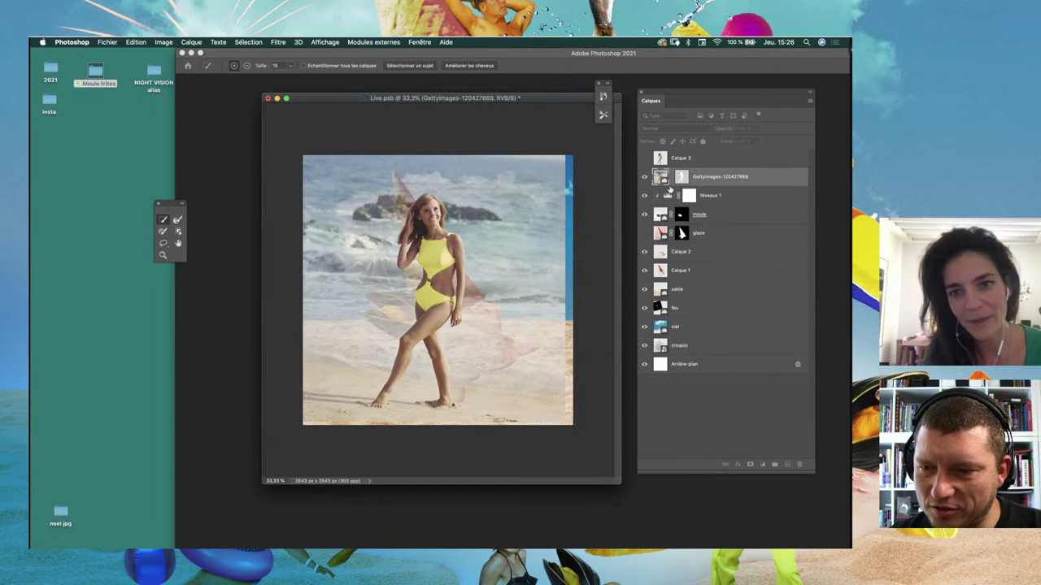
{"action": "double_click", "coordinate": [211, 54]}
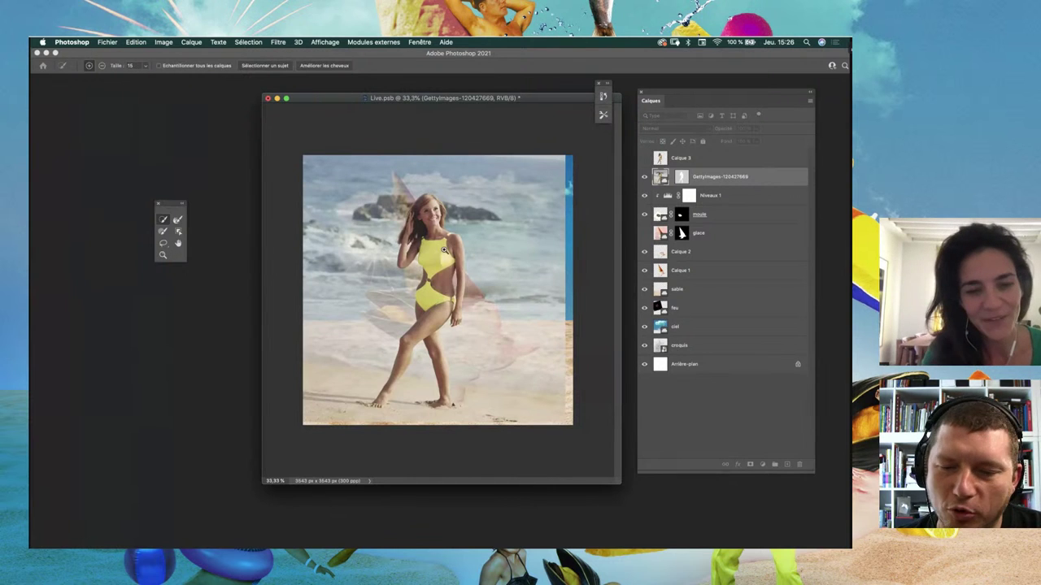
{"action": "key", "text": "z"}
{"action": "left_click_drag", "start_coordinate": [444, 249], "coordinate": [407, 215]}
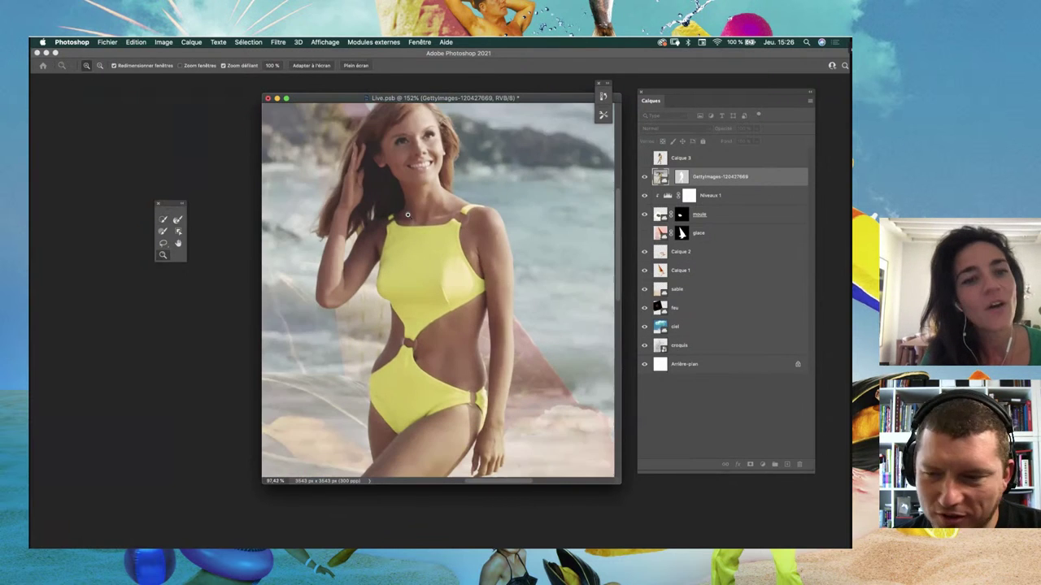
{"action": "key", "text": "w"}
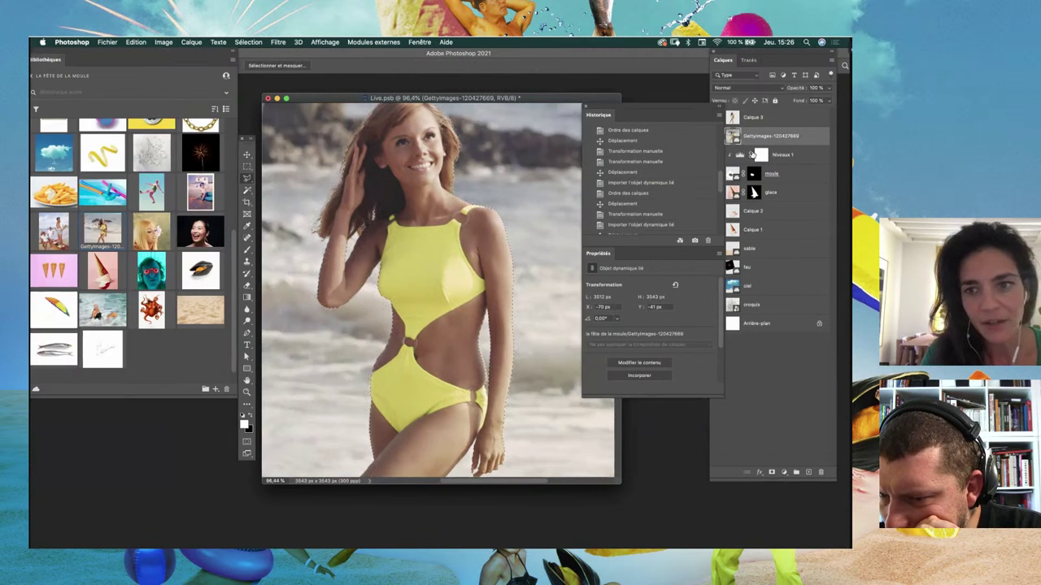
Step: Mask out the beach background and zoom in on the woman's shoulder
{"action": "left_click", "coordinate": [771, 472]}
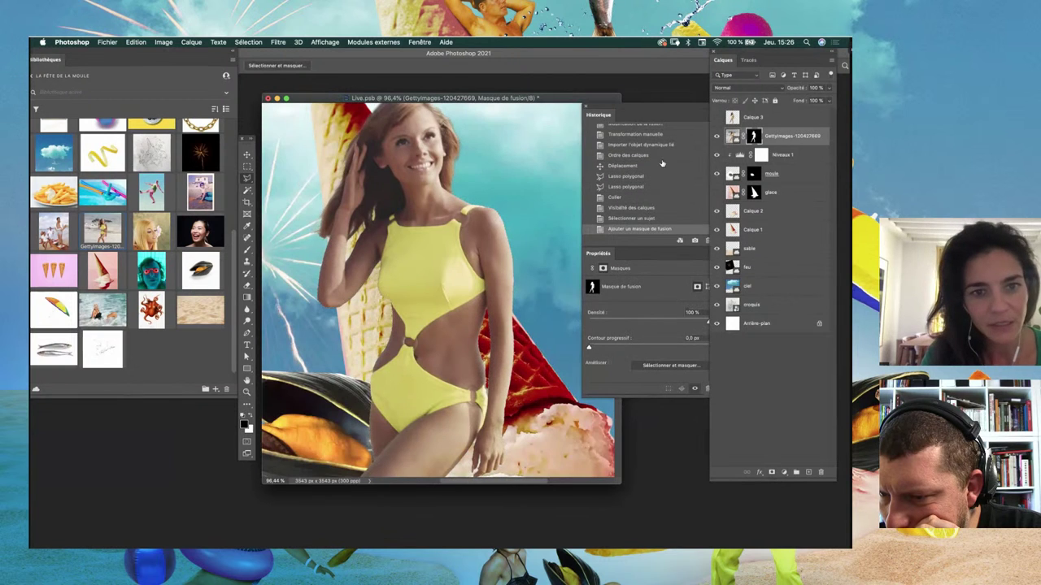
{"action": "key", "text": "z"}
{"action": "left_click_drag", "start_coordinate": [512, 225], "coordinate": [527, 256]}
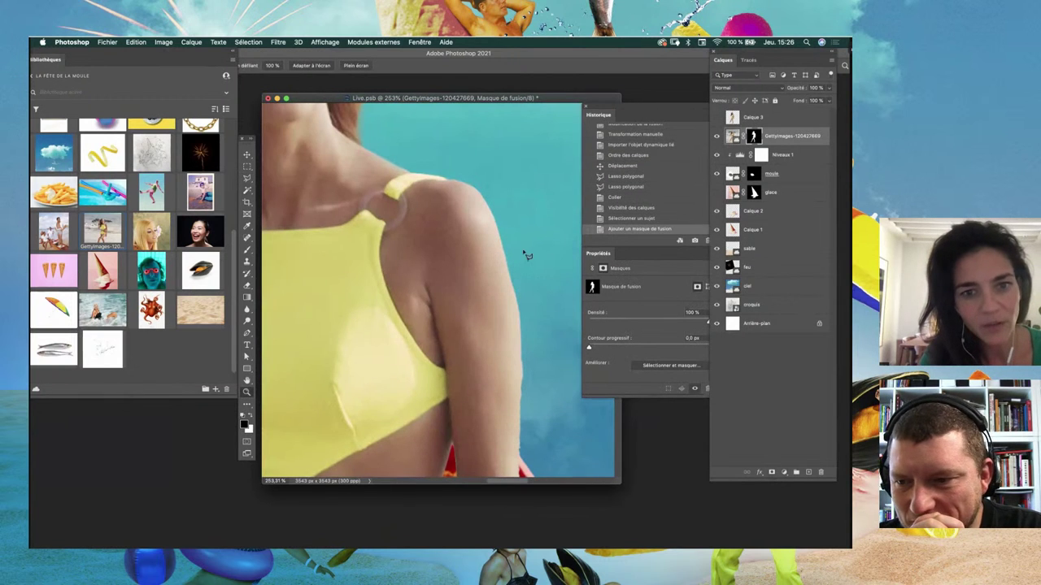
{"action": "key", "text": "l"}
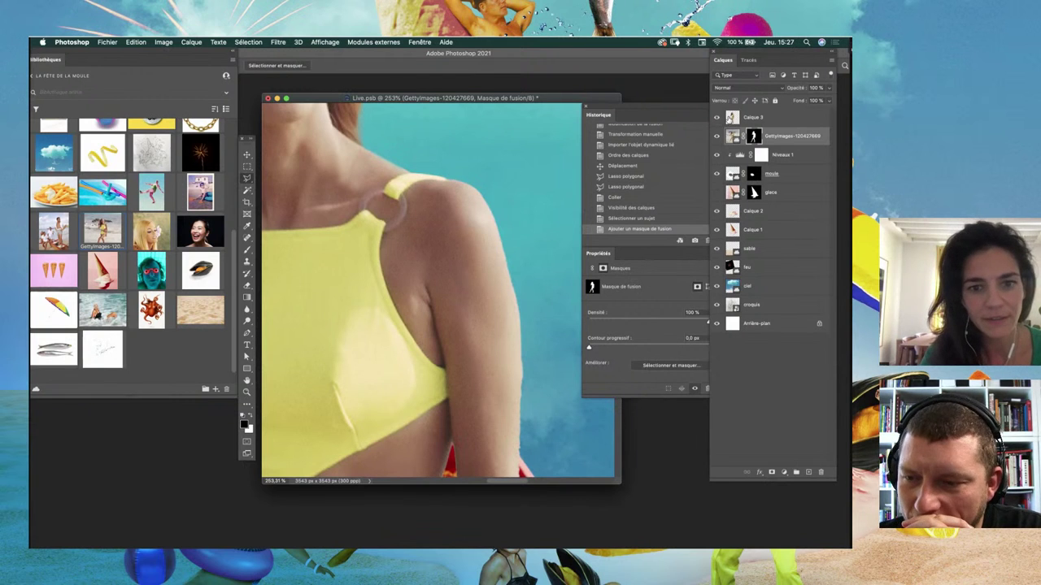
{"action": "left_click", "coordinate": [718, 136]}
{"action": "left_click", "coordinate": [716, 137]}
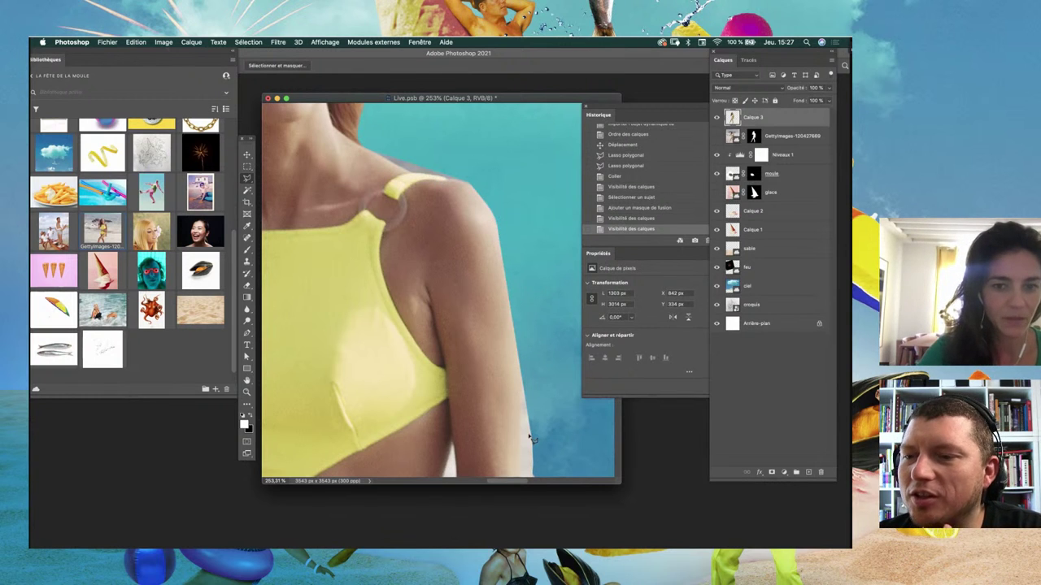
Step: Erase the leftover sliver beside her arm on Calque 3, deselect, and zoom back out
{"action": "scroll", "coordinate": [490, 326], "scroll_direction": "down", "scroll_amount": 3}
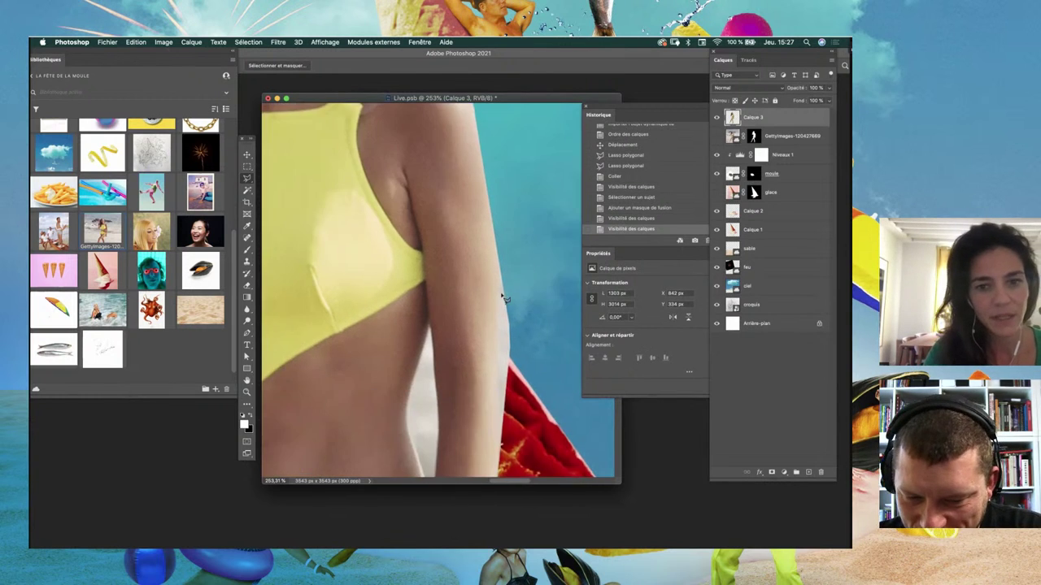
{"action": "left_click", "coordinate": [498, 239]}
{"action": "key", "text": "Delete"}
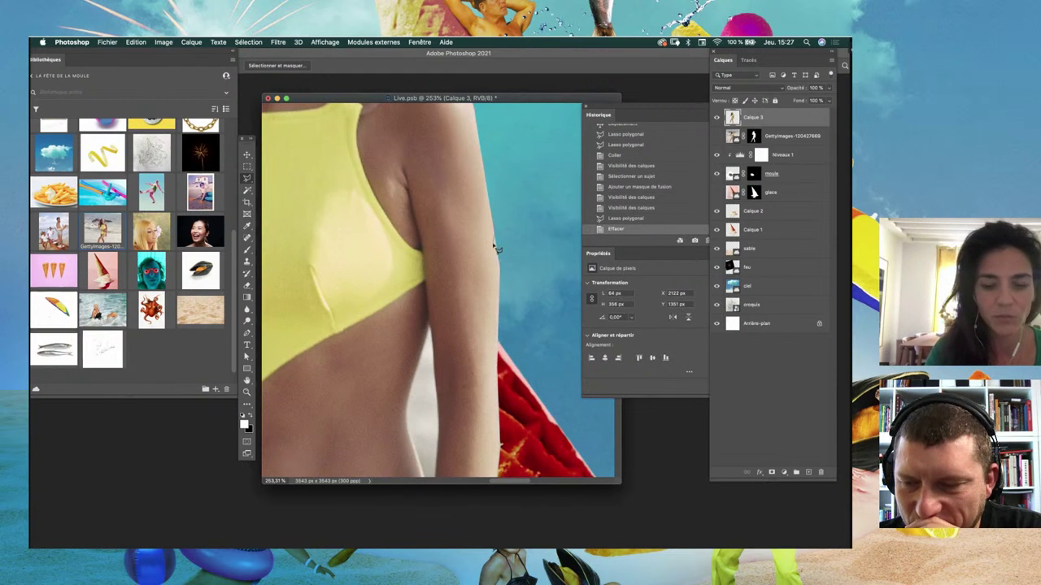
{"action": "key", "text": "super+d"}
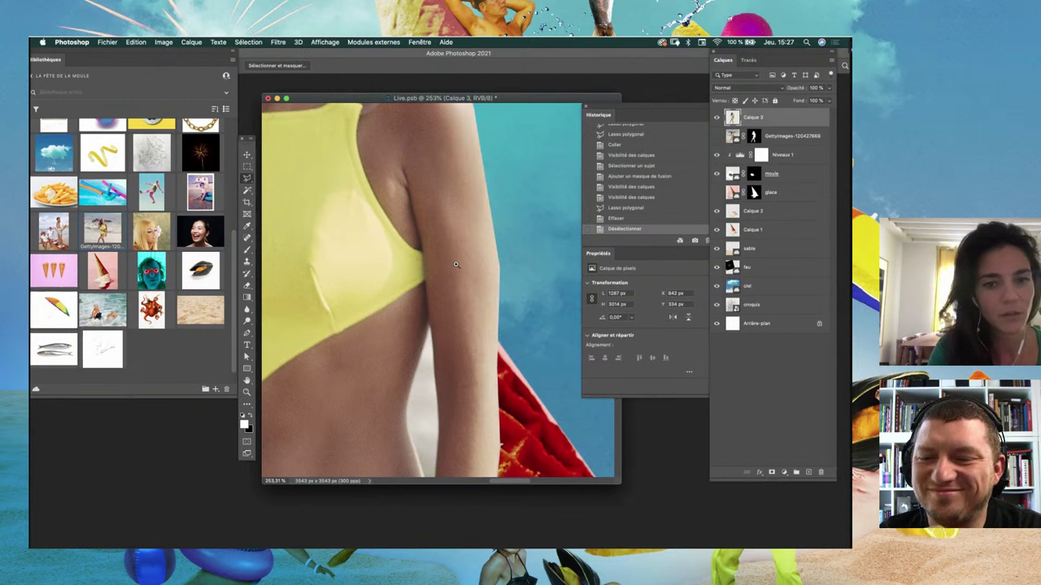
{"action": "key", "text": "z"}
{"action": "left_click_drag", "start_coordinate": [434, 232], "coordinate": [428, 228]}
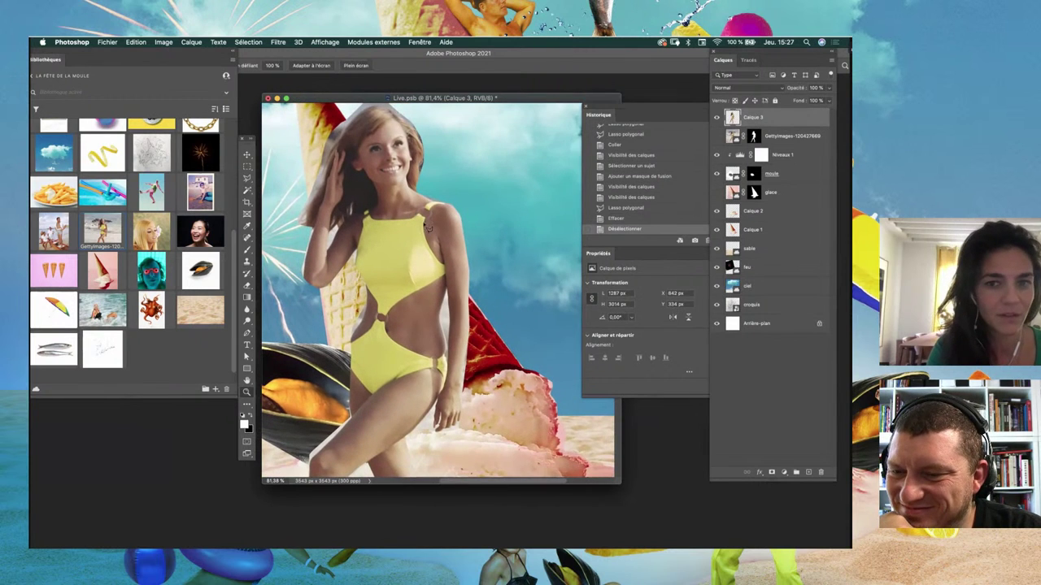
Step: Hide Calque 3, show the masked beach-photo woman, and zoom in on her shoulder and hair
{"action": "key", "text": "l"}
{"action": "left_click", "coordinate": [717, 117]}
{"action": "left_click", "coordinate": [717, 136]}
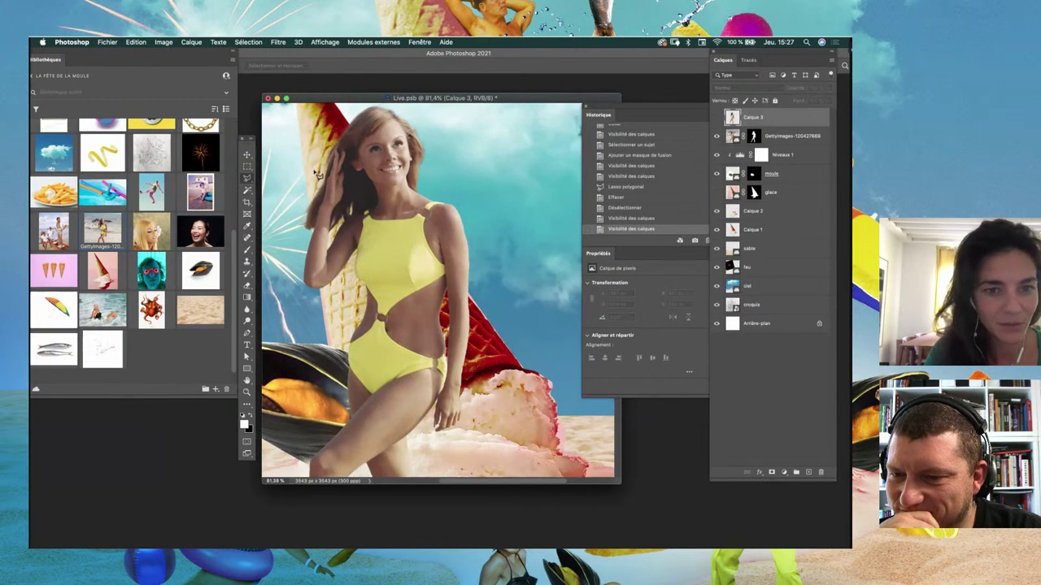
{"action": "key", "text": "z"}
{"action": "mouse_move", "coordinate": [317, 174]}
{"action": "left_mouse_down"}
{"action": "mouse_move", "coordinate": [340, 240]}
{"action": "mouse_move", "coordinate": [331, 280]}
{"action": "left_mouse_up"}
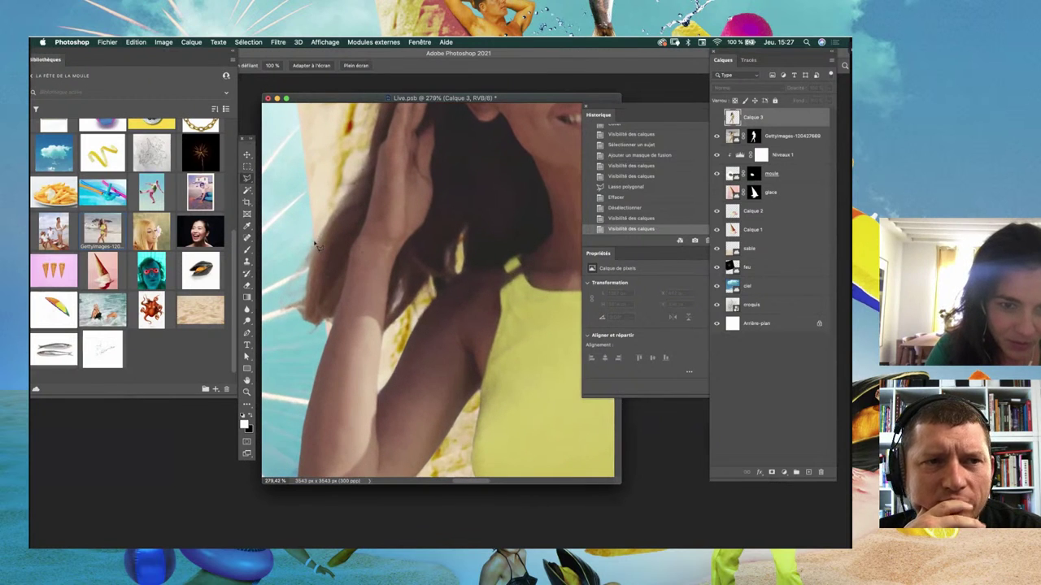
Step: Pan over the woman's face, yellow top and torso to check the mask edges
{"action": "key", "text": "l"}
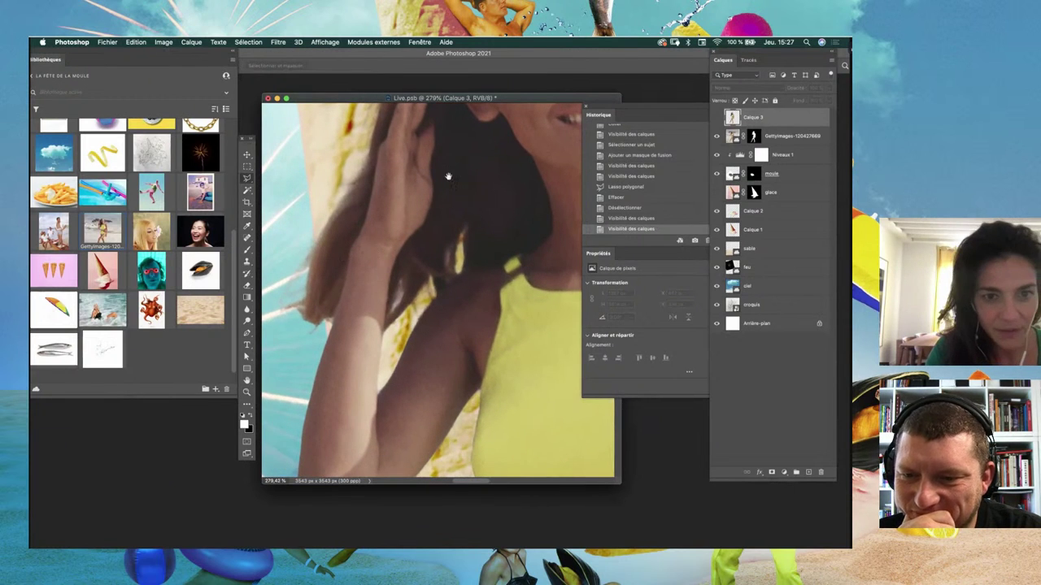
{"action": "left_click_drag", "start_coordinate": [448, 176], "coordinate": [446, 336]}
{"action": "left_click_drag", "start_coordinate": [500, 190], "coordinate": [383, 233]}
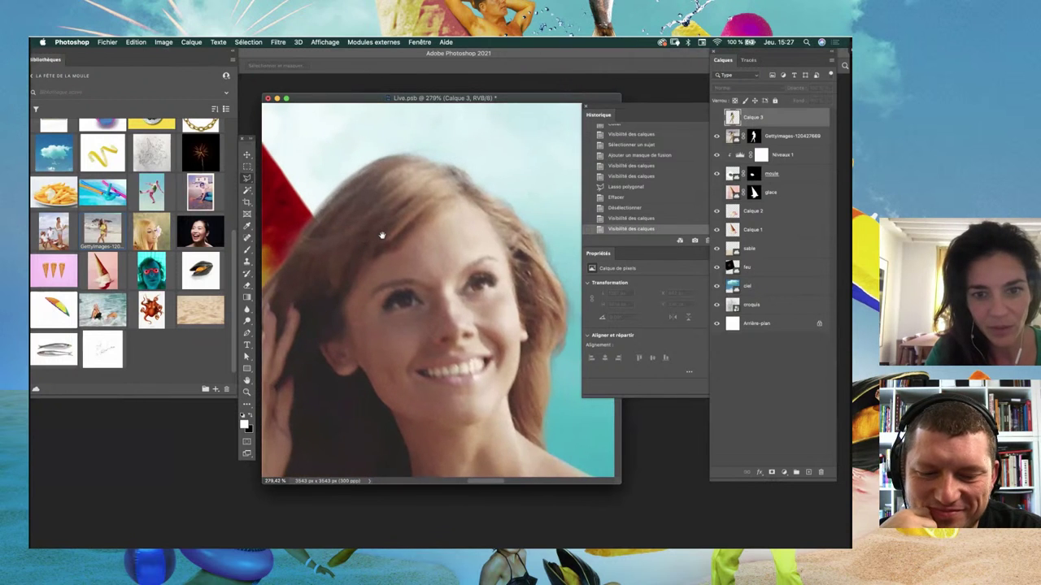
{"action": "mouse_move", "coordinate": [382, 325]}
{"action": "left_mouse_down"}
{"action": "mouse_move", "coordinate": [386, 234]}
{"action": "mouse_move", "coordinate": [372, 149]}
{"action": "left_mouse_up"}
{"action": "left_click_drag", "start_coordinate": [368, 263], "coordinate": [365, 204]}
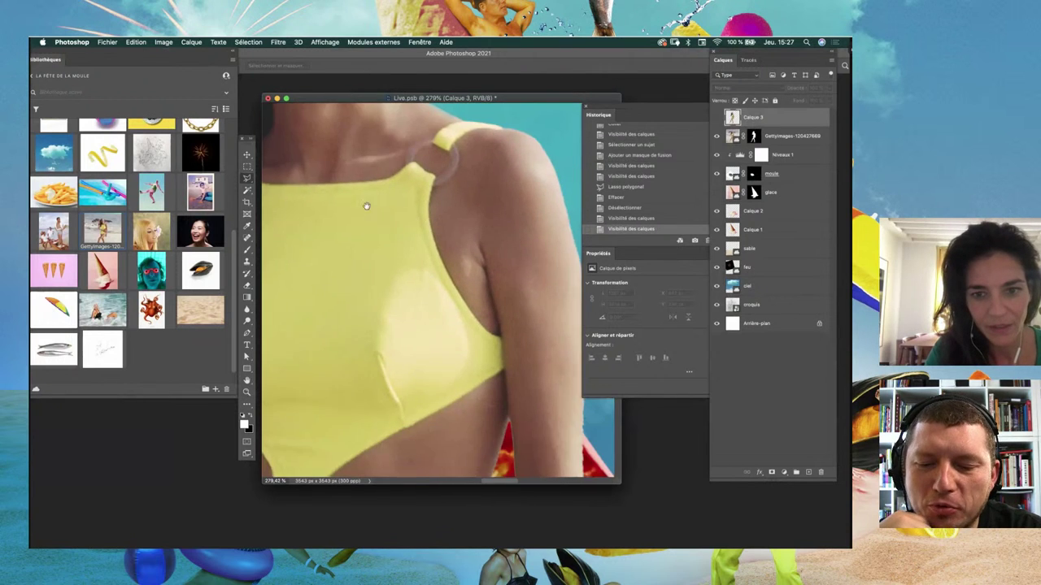
{"action": "left_click_drag", "start_coordinate": [395, 312], "coordinate": [399, 241]}
{"action": "mouse_move", "coordinate": [419, 391]}
{"action": "left_mouse_down"}
{"action": "mouse_move", "coordinate": [428, 186]}
{"action": "mouse_move", "coordinate": [472, 246]}
{"action": "left_mouse_up"}
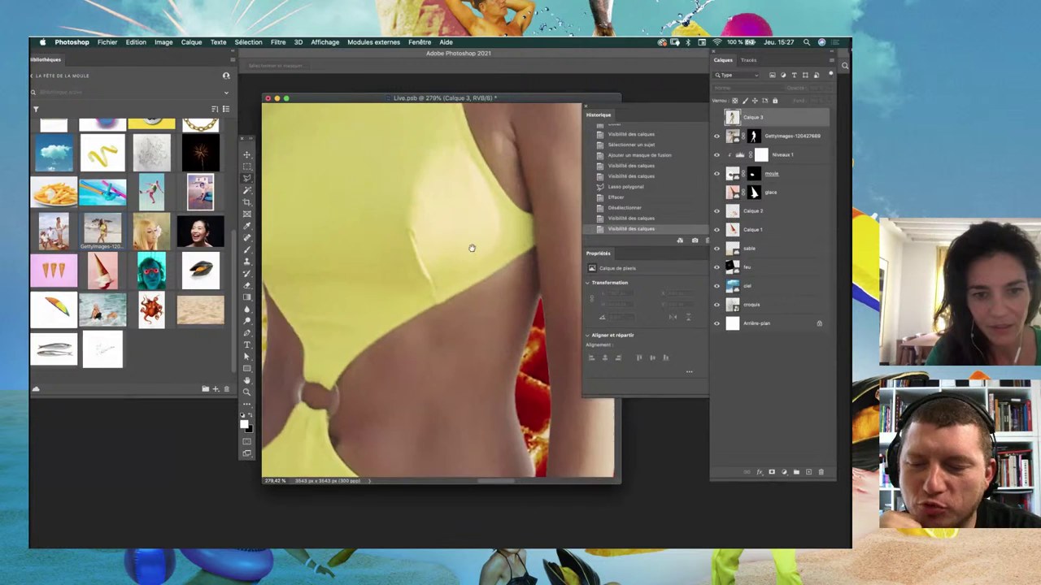
{"action": "left_click_drag", "start_coordinate": [456, 162], "coordinate": [447, 341]}
{"action": "left_click_drag", "start_coordinate": [431, 147], "coordinate": [432, 301]}
{"action": "left_click_drag", "start_coordinate": [418, 250], "coordinate": [418, 302]}
{"action": "mouse_move", "coordinate": [390, 223]}
{"action": "left_mouse_down"}
{"action": "mouse_move", "coordinate": [390, 269]}
{"action": "mouse_move", "coordinate": [418, 325]}
{"action": "left_mouse_up"}
Step: Zoom out to fit the whole collage and enlarge the document window
{"action": "left_click_drag", "start_coordinate": [373, 283], "coordinate": [310, 213]}
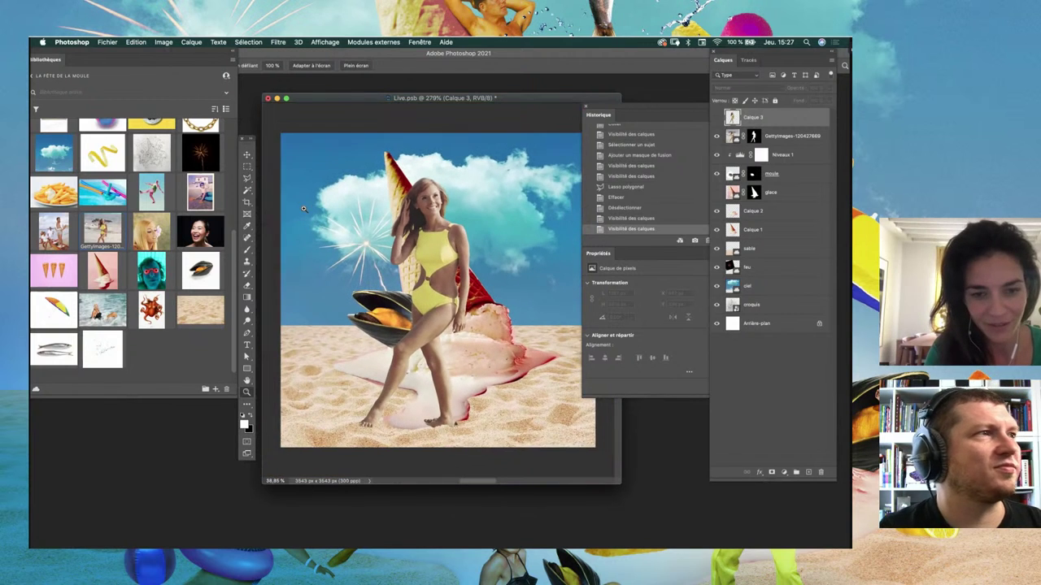
{"action": "left_click_drag", "start_coordinate": [311, 213], "coordinate": [308, 213]}
{"action": "key", "text": "v"}
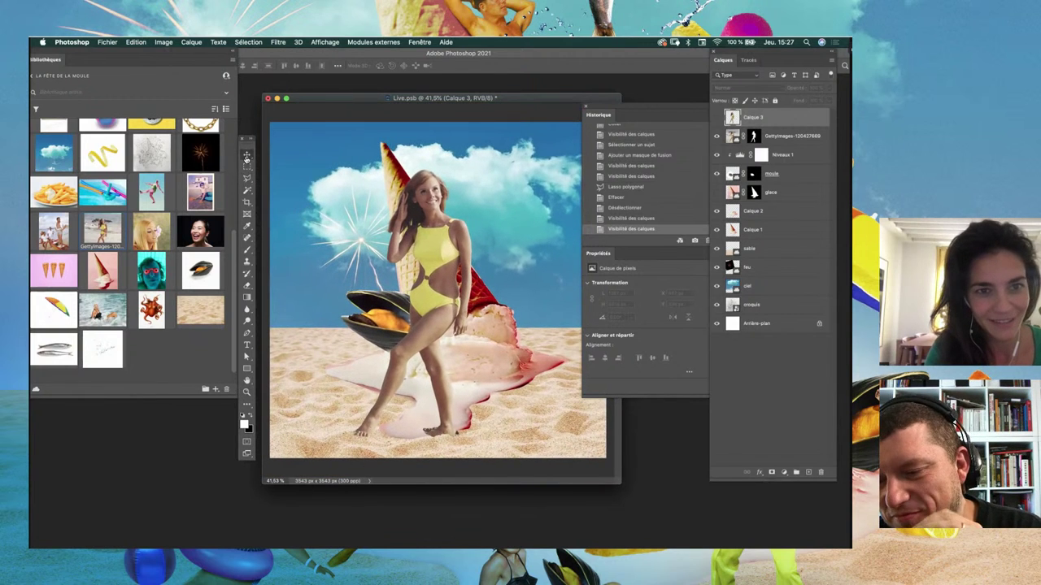
{"action": "key", "text": "super+0"}
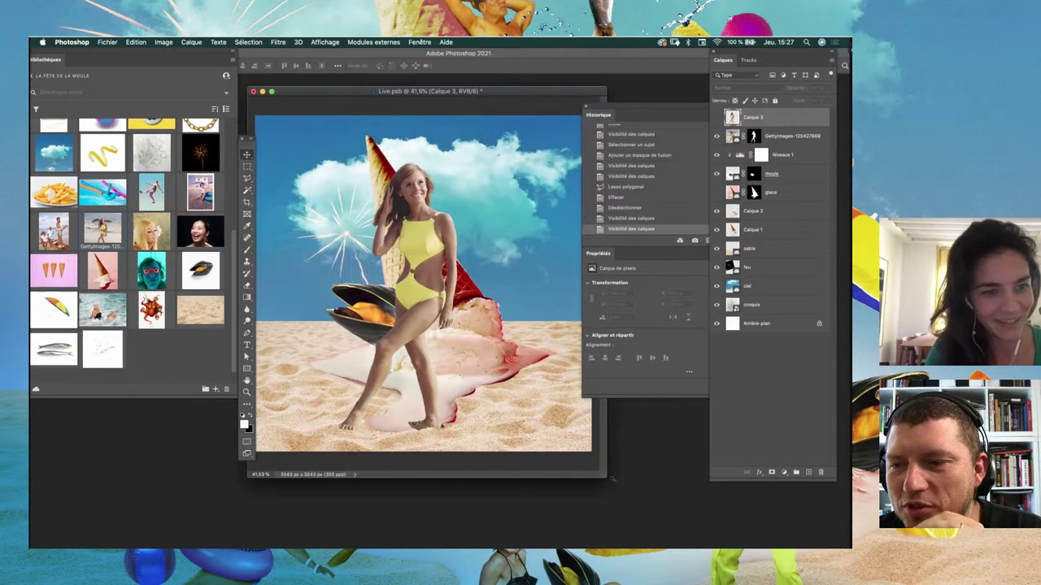
{"action": "left_click_drag", "start_coordinate": [606, 477], "coordinate": [639, 501]}
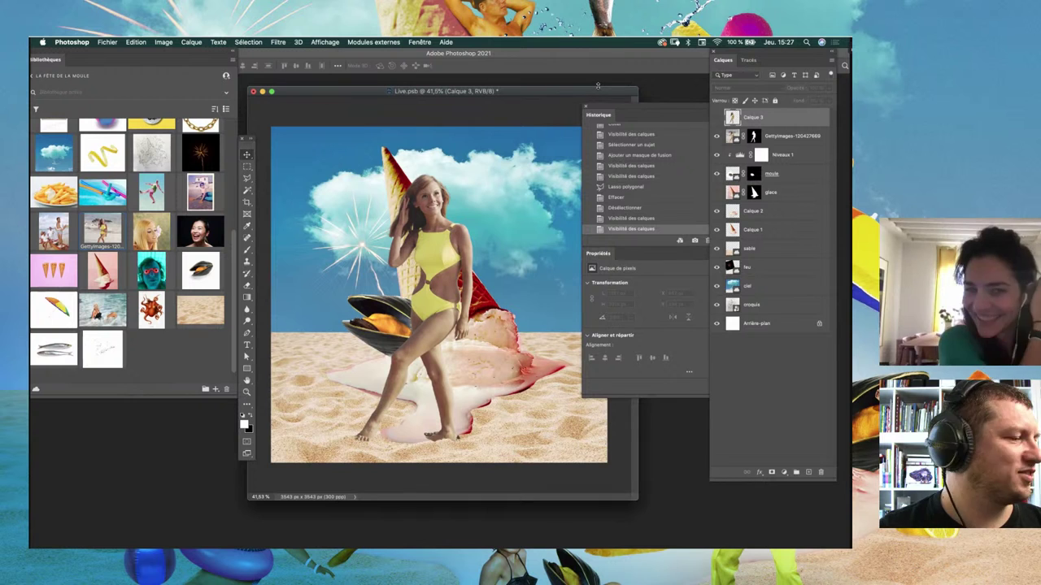
Step: Hide Calque 3 and make the visible Gettyimages woman layer active
{"action": "left_click", "coordinate": [717, 135]}
{"action": "key", "text": "ctrl+comma"}
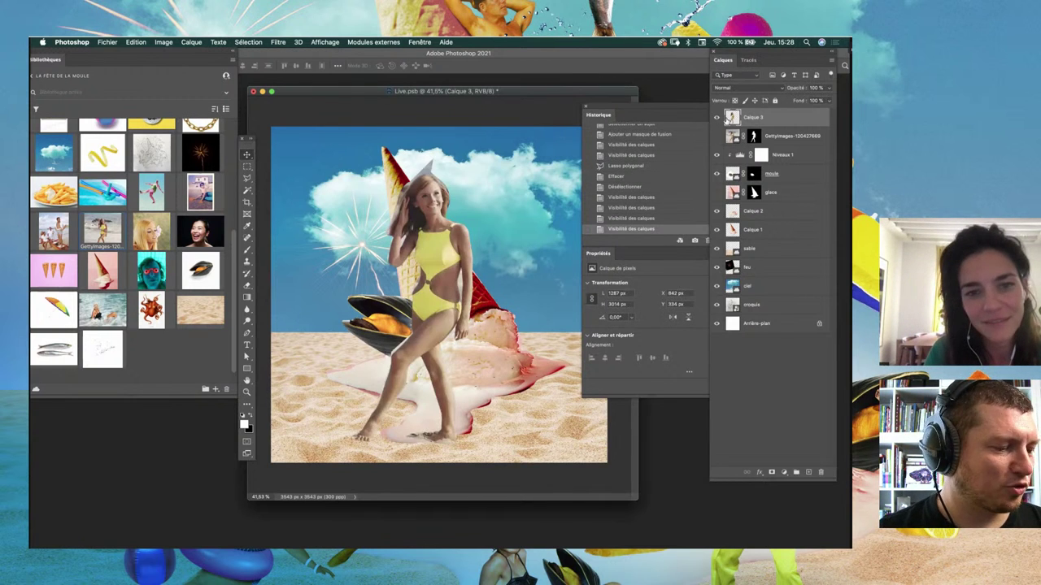
{"action": "left_click", "coordinate": [716, 118]}
{"action": "left_click", "coordinate": [716, 136]}
{"action": "left_click", "coordinate": [785, 136]}
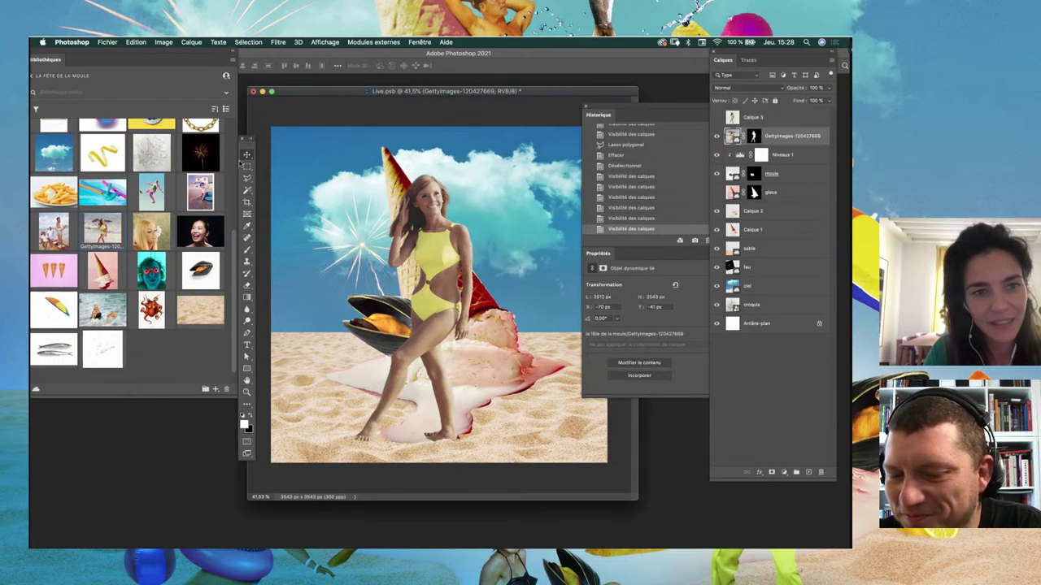
Step: Scale the woman down to about 35% and move her left
{"action": "key", "text": "ctrl+t"}
{"action": "left_click_drag", "start_coordinate": [533, 152], "coordinate": [472, 178]}
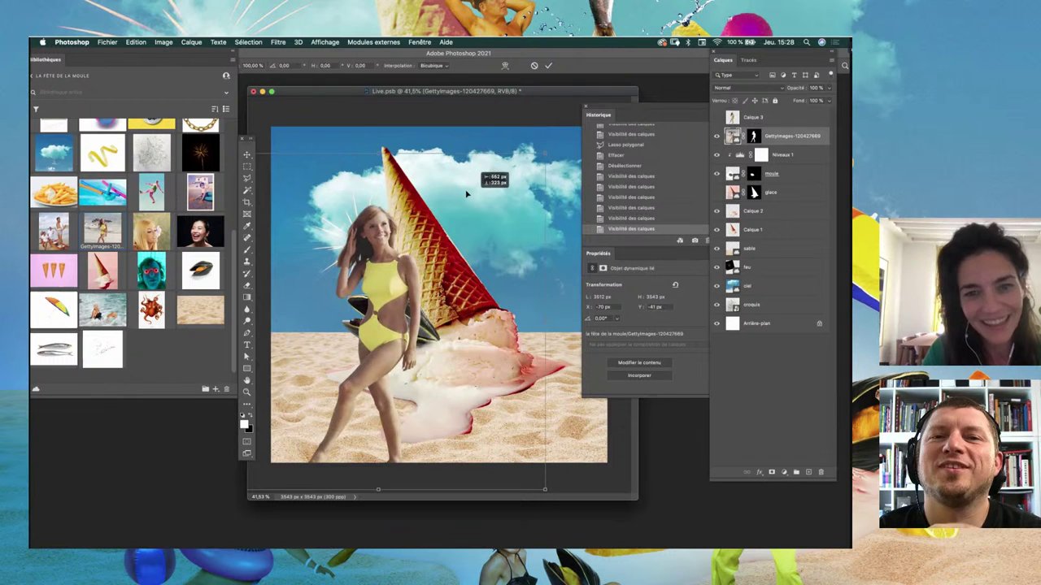
{"action": "left_click_drag", "start_coordinate": [544, 152], "coordinate": [488, 193]}
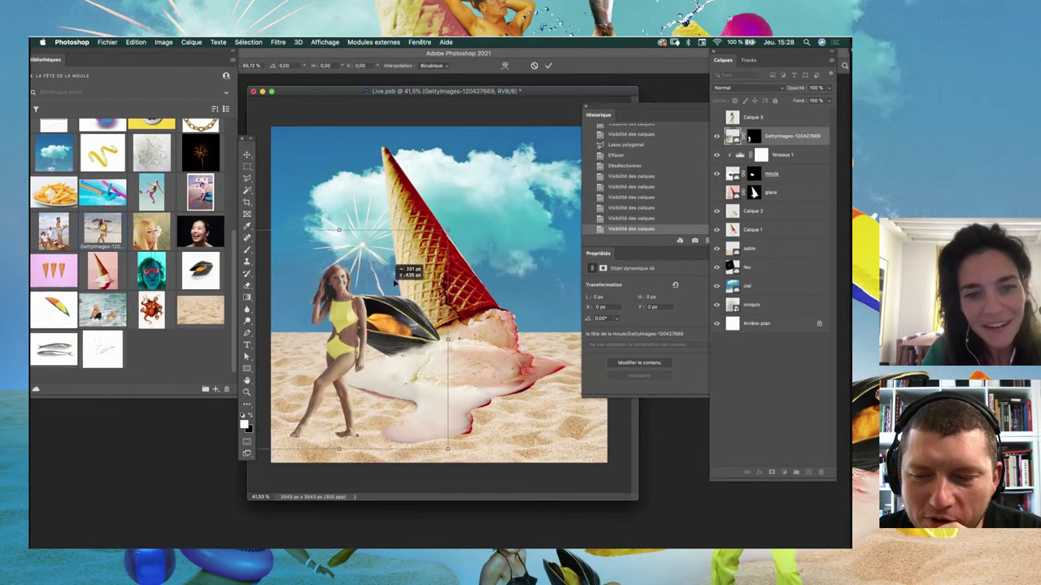
{"action": "left_click_drag", "start_coordinate": [448, 220], "coordinate": [387, 290]}
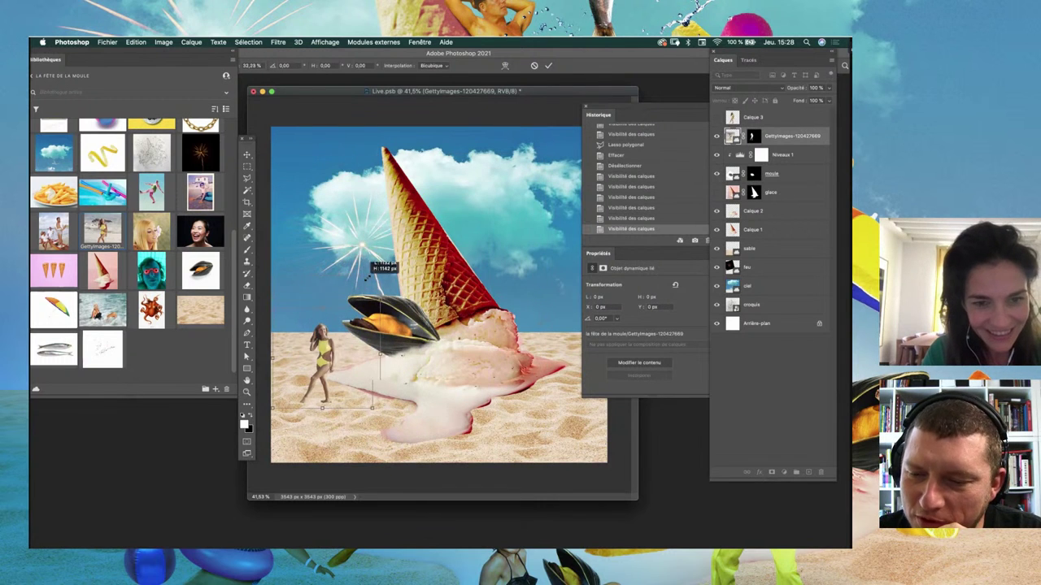
{"action": "key", "text": "Return"}
{"action": "left_click_drag", "start_coordinate": [332, 357], "coordinate": [322, 361]}
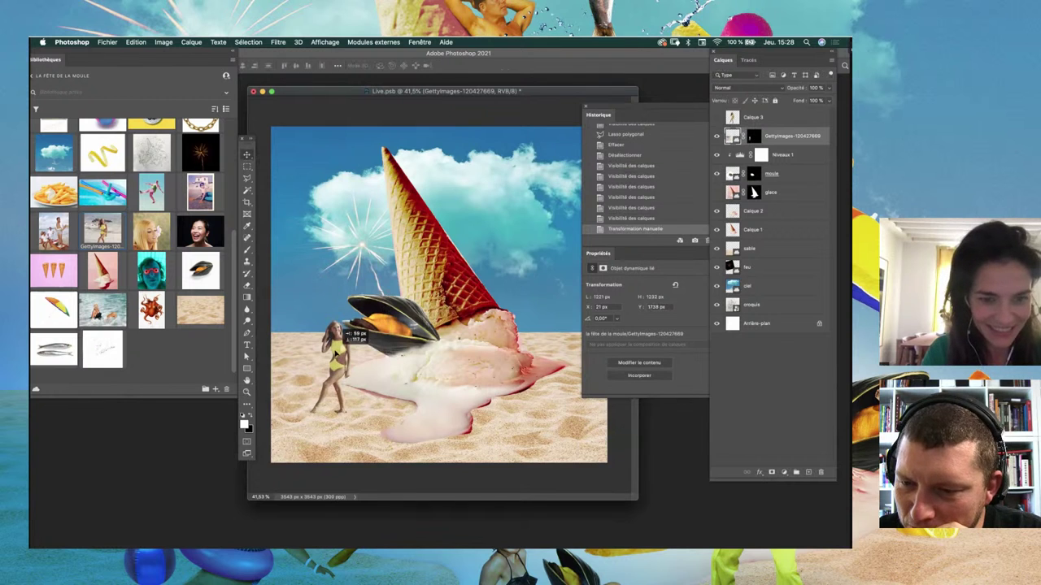
Step: Flip the woman horizontally and set her on the sand left of the mussel
{"action": "left_click", "coordinate": [135, 42]}
{"action": "mouse_move", "coordinate": [154, 254]}
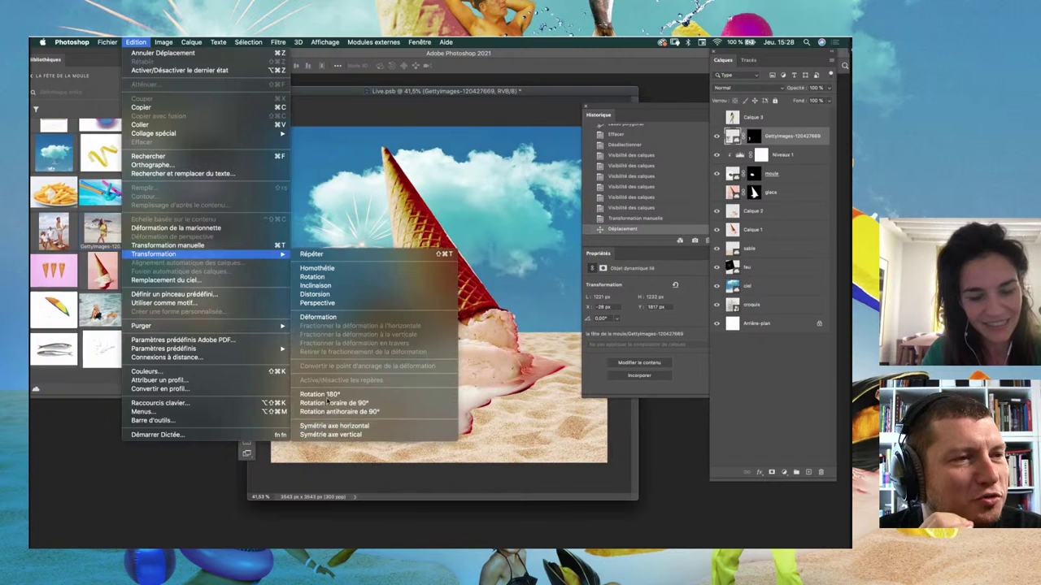
{"action": "left_click", "coordinate": [329, 425]}
{"action": "mouse_move", "coordinate": [329, 351]}
{"action": "left_mouse_down"}
{"action": "mouse_move", "coordinate": [317, 356]}
{"action": "mouse_move", "coordinate": [364, 338]}
{"action": "left_mouse_up"}
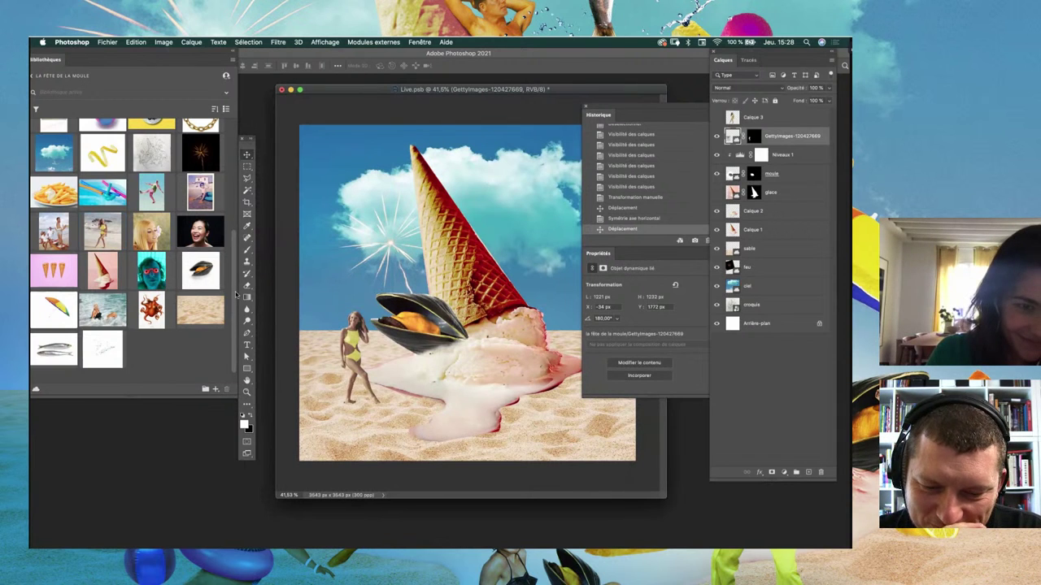
{"action": "scroll", "coordinate": [204, 268], "scroll_direction": "up", "scroll_amount": 5}
{"action": "scroll", "coordinate": [223, 250], "scroll_direction": "down", "scroll_amount": 3}
{"action": "scroll", "coordinate": [197, 326], "scroll_direction": "down", "scroll_amount": 2}
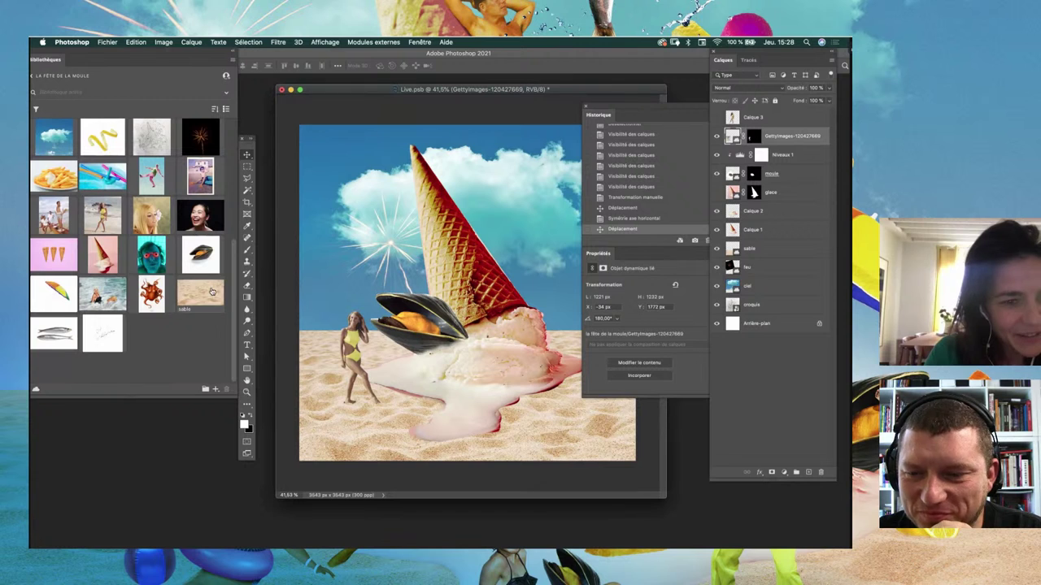
{"action": "mouse_move", "coordinate": [151, 309]}
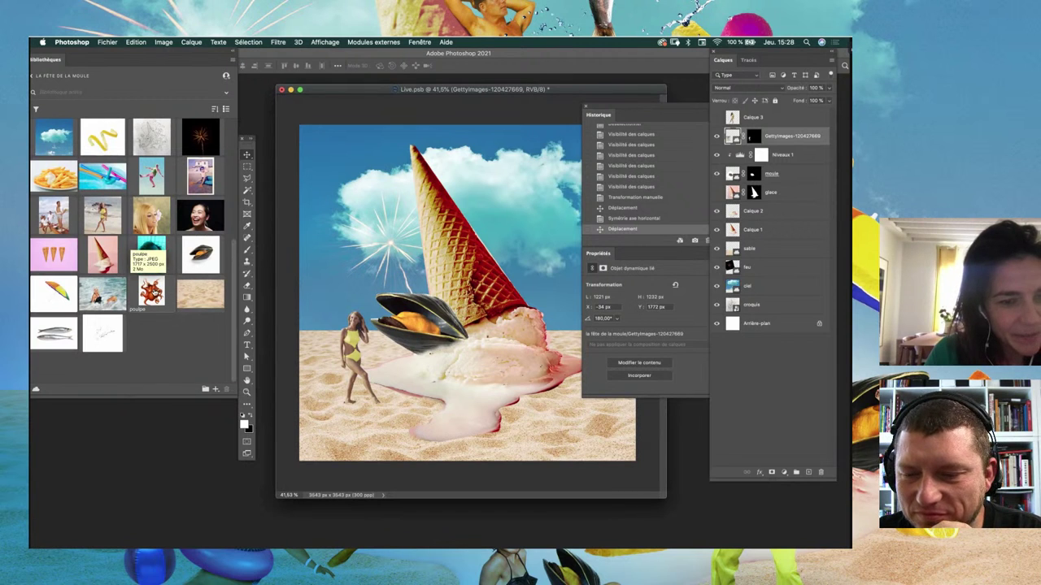
Step: Place the poulpe octopus print from Libraries into the collage
{"action": "left_click_drag", "start_coordinate": [153, 293], "coordinate": [397, 209]}
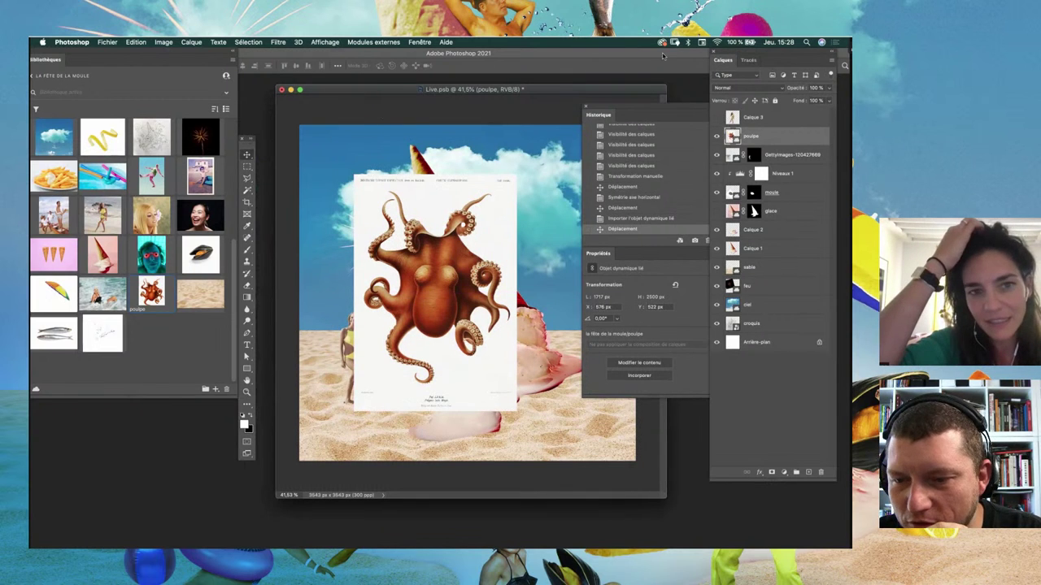
{"action": "left_click", "coordinate": [247, 190]}
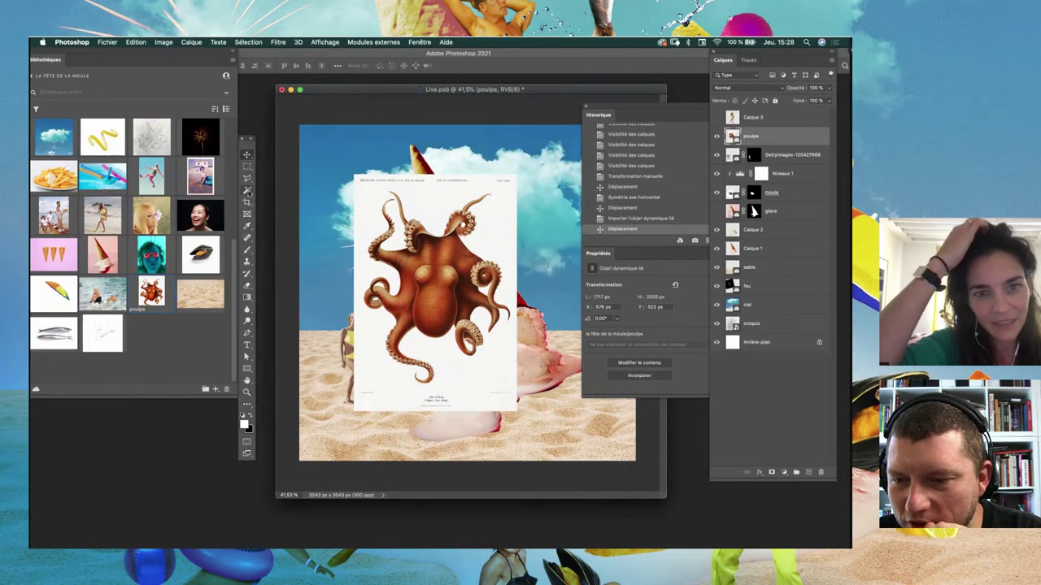
{"action": "left_click", "coordinate": [503, 214]}
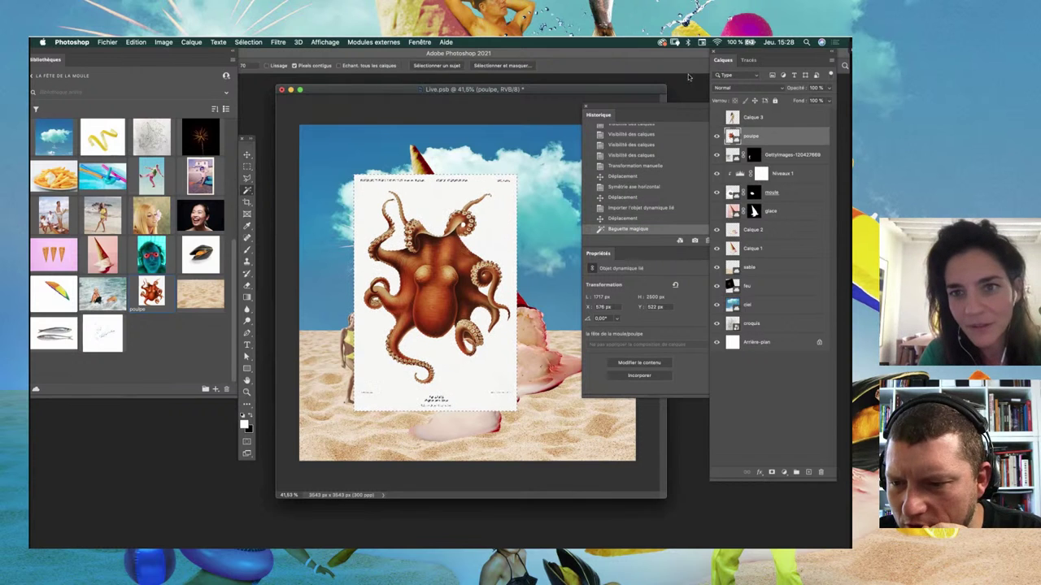
{"action": "mouse_move", "coordinate": [682, 56]}
{"action": "left_mouse_down"}
{"action": "mouse_move", "coordinate": [681, 70]}
{"action": "mouse_move", "coordinate": [682, 56]}
{"action": "left_mouse_up"}
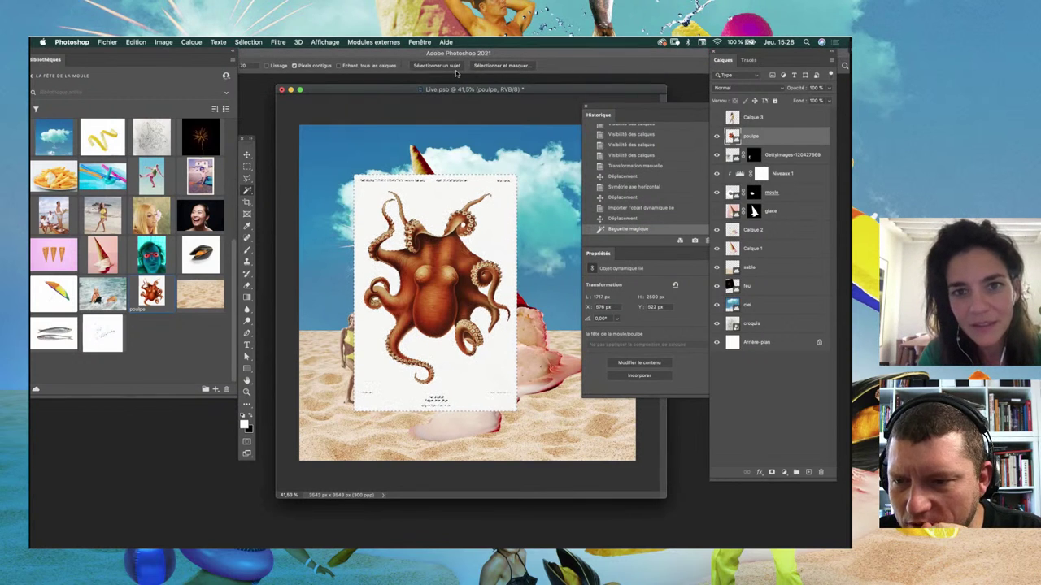
{"action": "left_click_drag", "start_coordinate": [552, 54], "coordinate": [561, 72]}
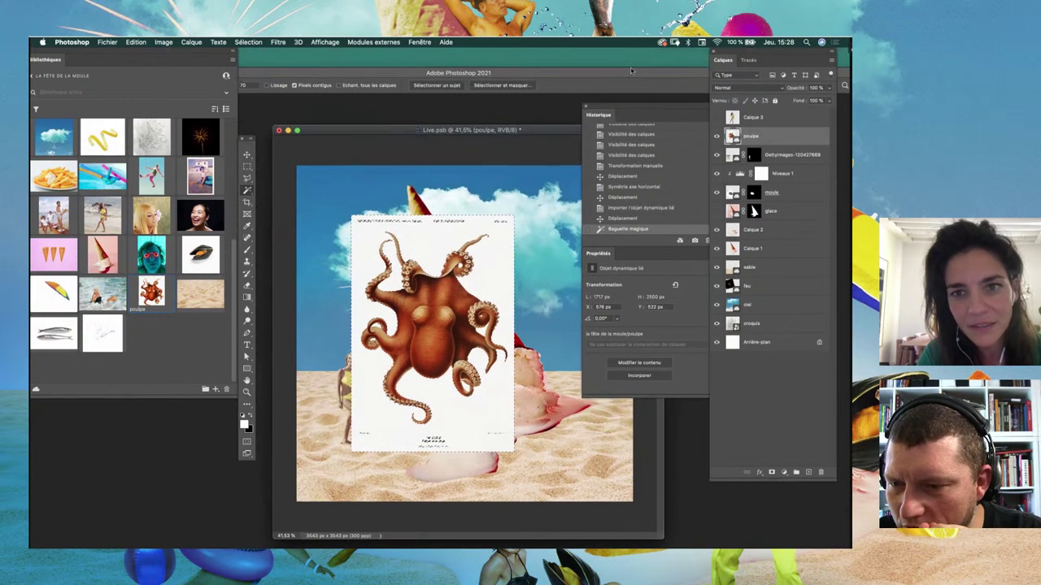
{"action": "left_click_drag", "start_coordinate": [631, 70], "coordinate": [631, 83]}
Step: Cut the octopus from its white background using Select Subject and a layer mask
{"action": "left_click", "coordinate": [437, 97]}
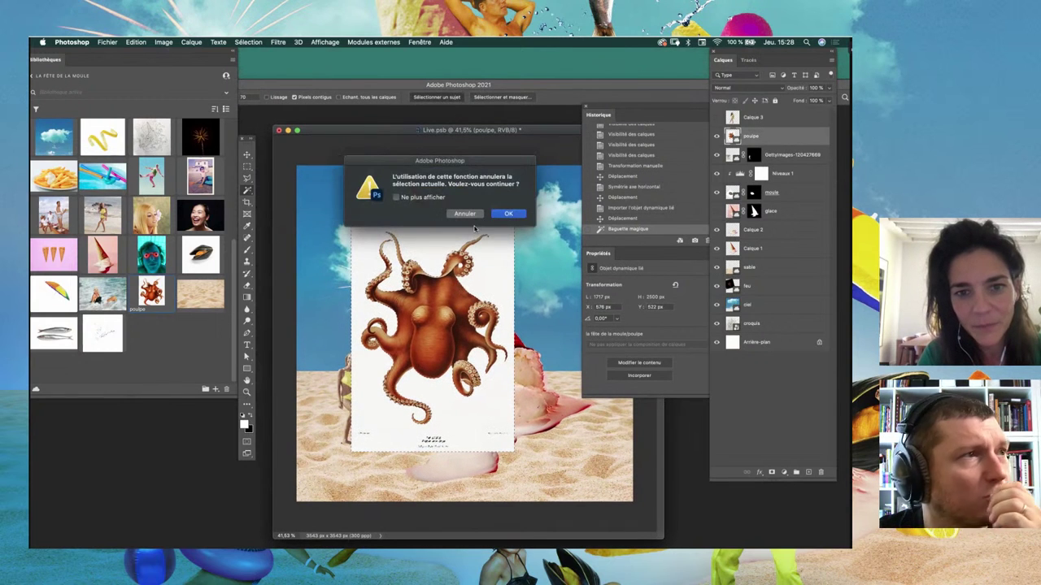
{"action": "left_click", "coordinate": [508, 214]}
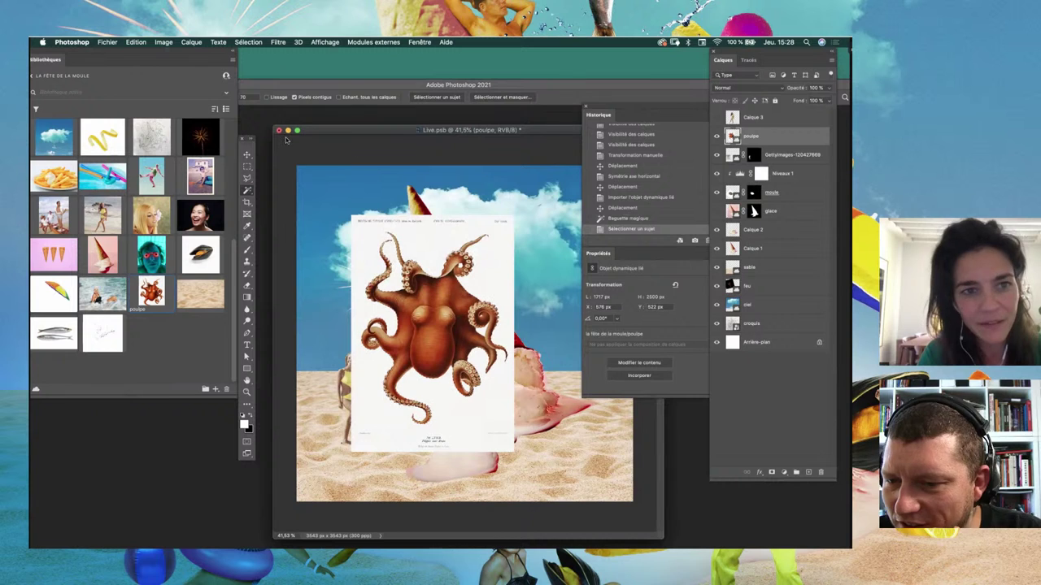
{"action": "left_click", "coordinate": [453, 97]}
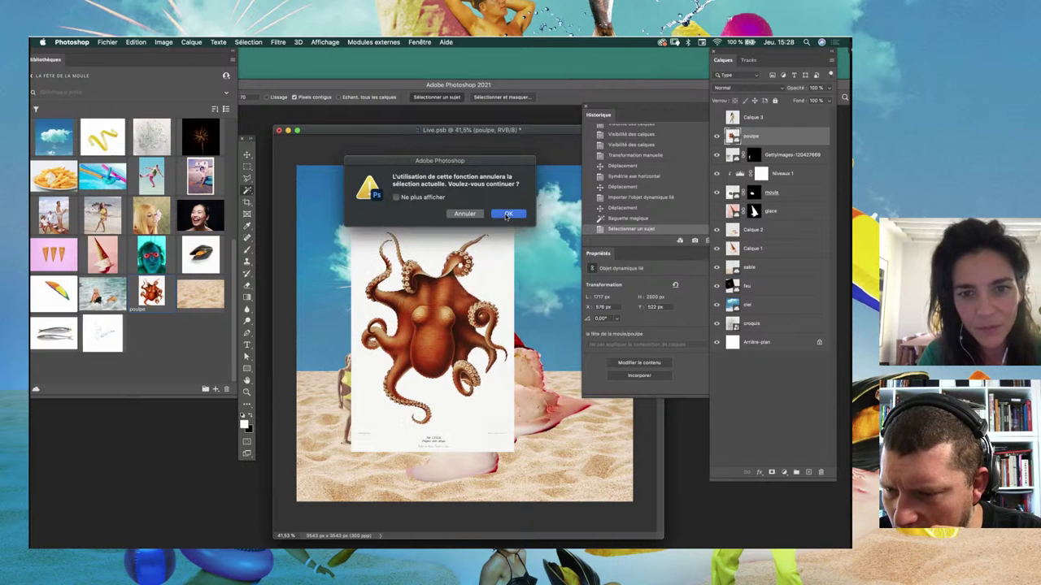
{"action": "left_click", "coordinate": [508, 215]}
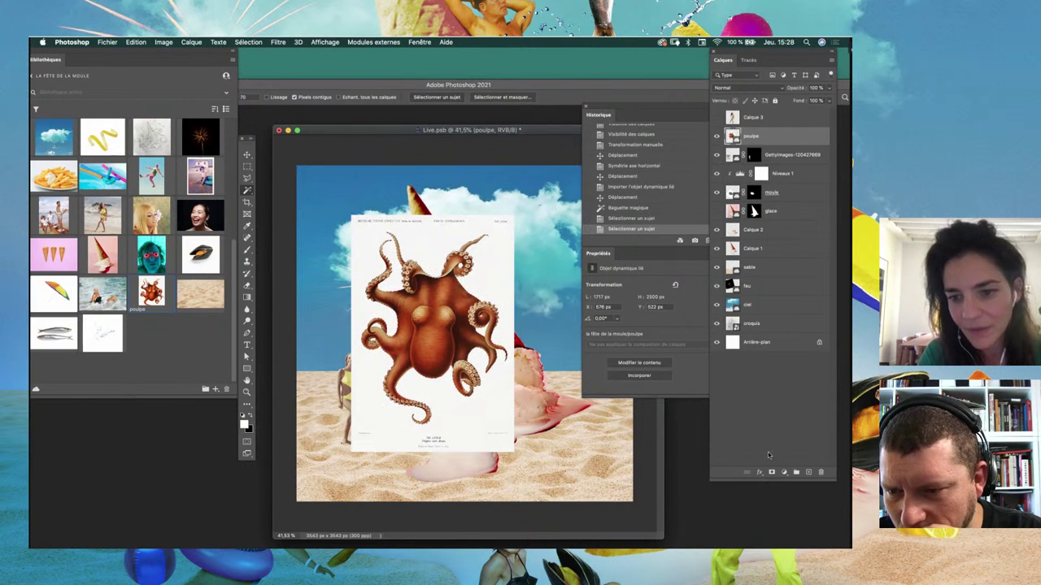
{"action": "left_click", "coordinate": [771, 472]}
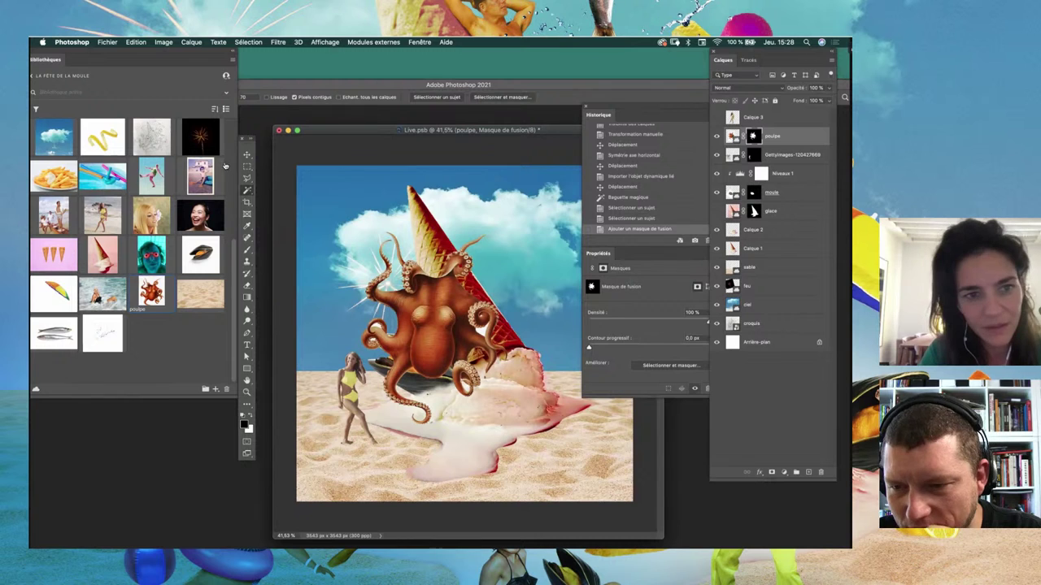
Step: Lasso two areas of the octopus and fill them black on the mask
{"action": "left_click", "coordinate": [248, 179]}
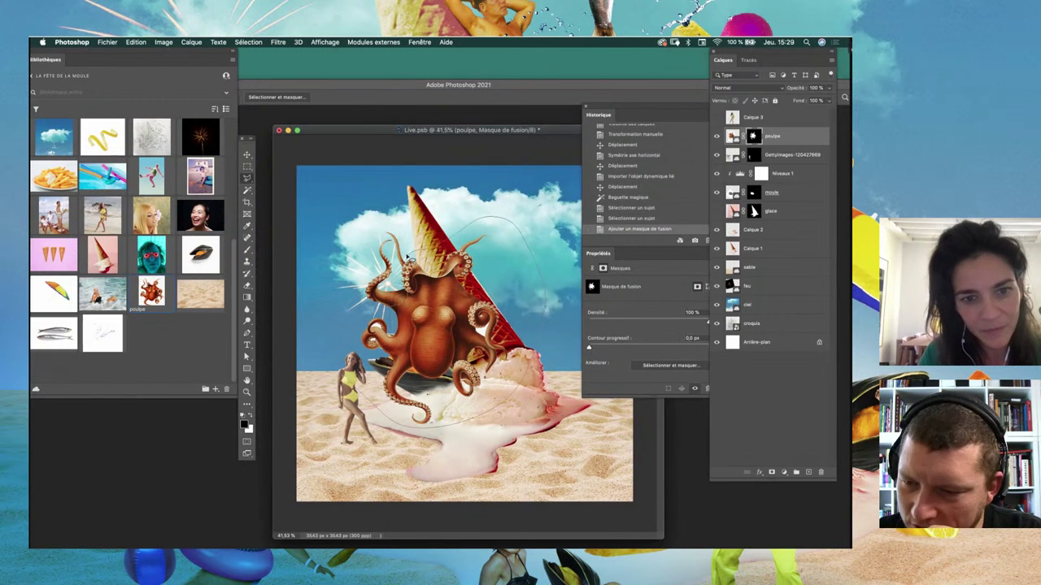
{"action": "left_click", "coordinate": [491, 217]}
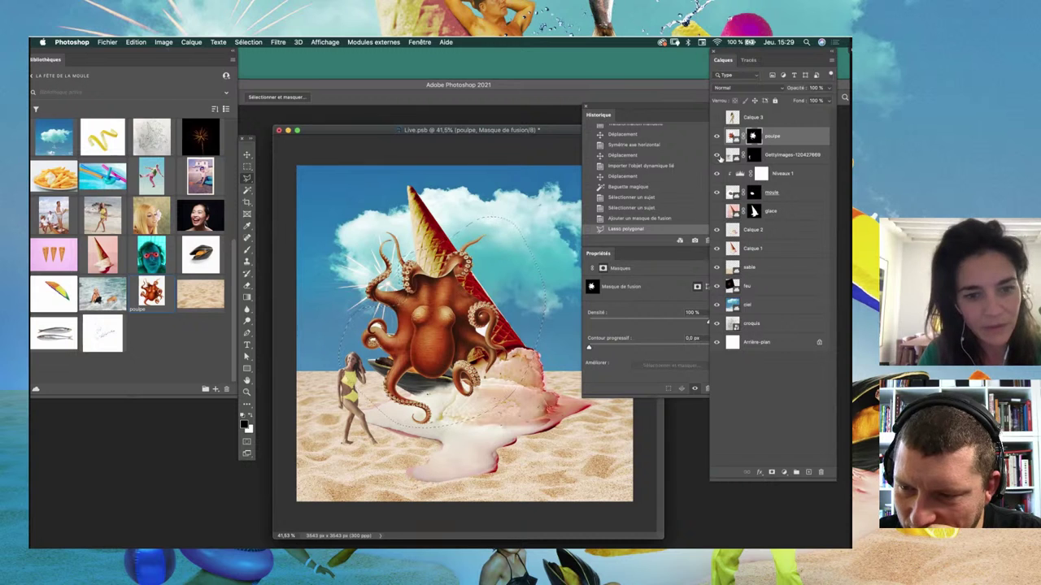
{"action": "key", "text": "alt+BackSpace"}
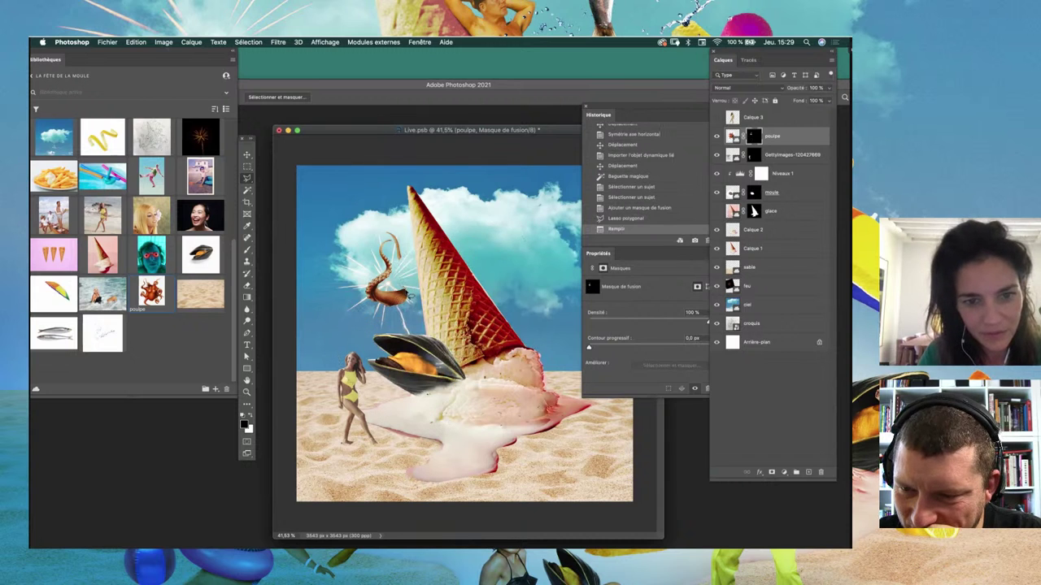
{"action": "left_click", "coordinate": [424, 276]}
{"action": "key", "text": "alt+BackSpace"}
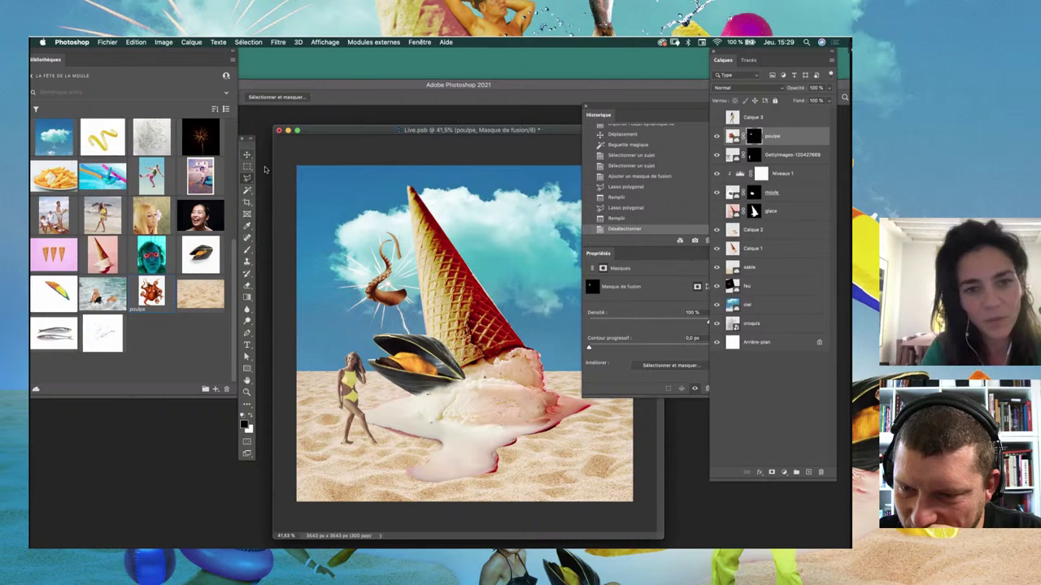
Step: Mask away the remaining octopus parts, leaving one curling tentacle, and deselect
{"action": "key", "text": "ctrl+t"}
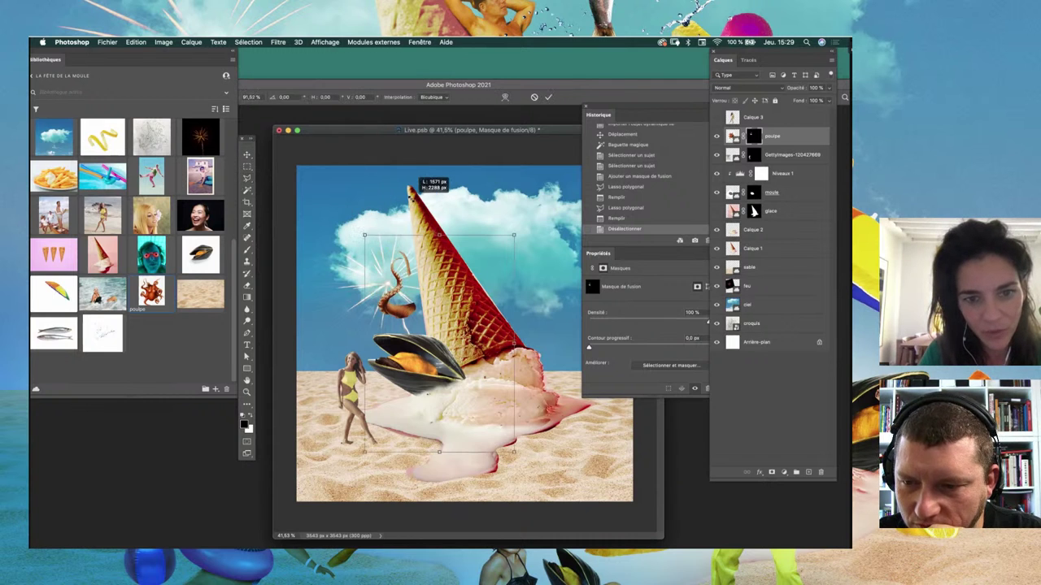
{"action": "key", "text": "Escape"}
{"action": "key", "text": "l"}
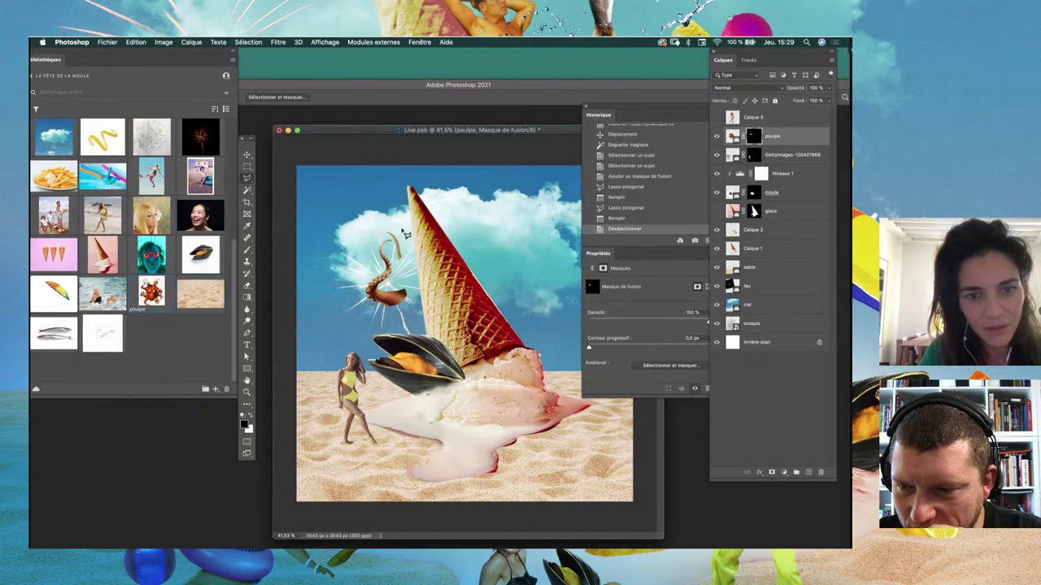
{"action": "double_click", "coordinate": [420, 242]}
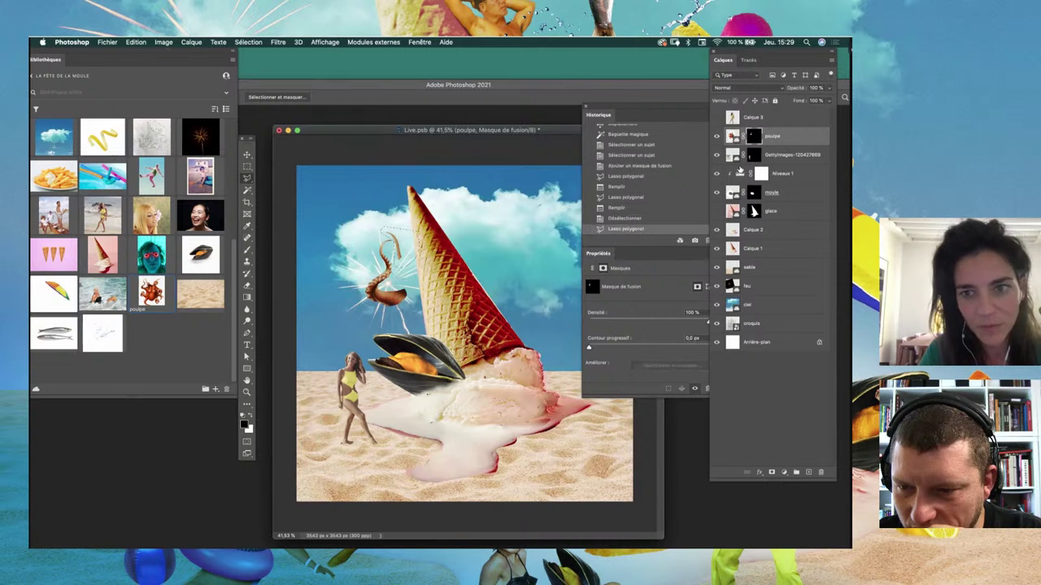
{"action": "key", "text": "alt+BackSpace"}
{"action": "left_click", "coordinate": [246, 154]}
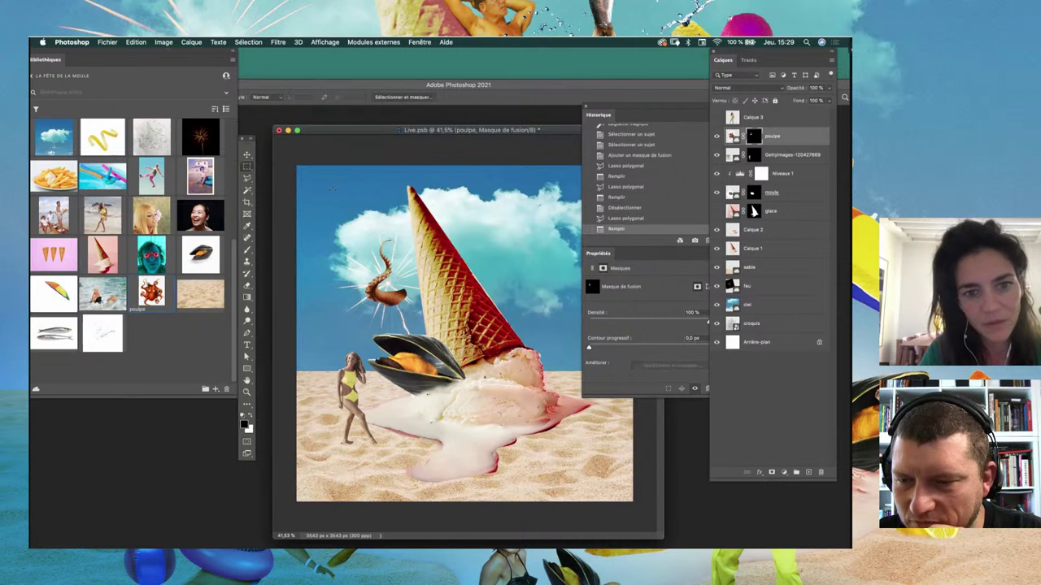
{"action": "key", "text": "ctrl+d"}
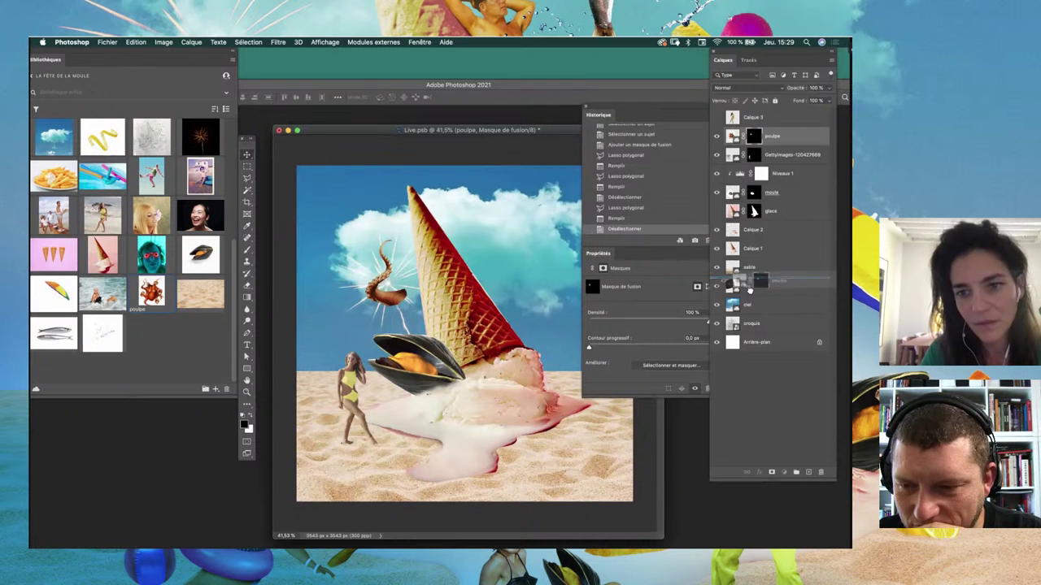
Step: Move the poulpe layer between feu and ciel, rotate it about -60°, and enlarge slightly
{"action": "left_click_drag", "start_coordinate": [732, 139], "coordinate": [736, 296]}
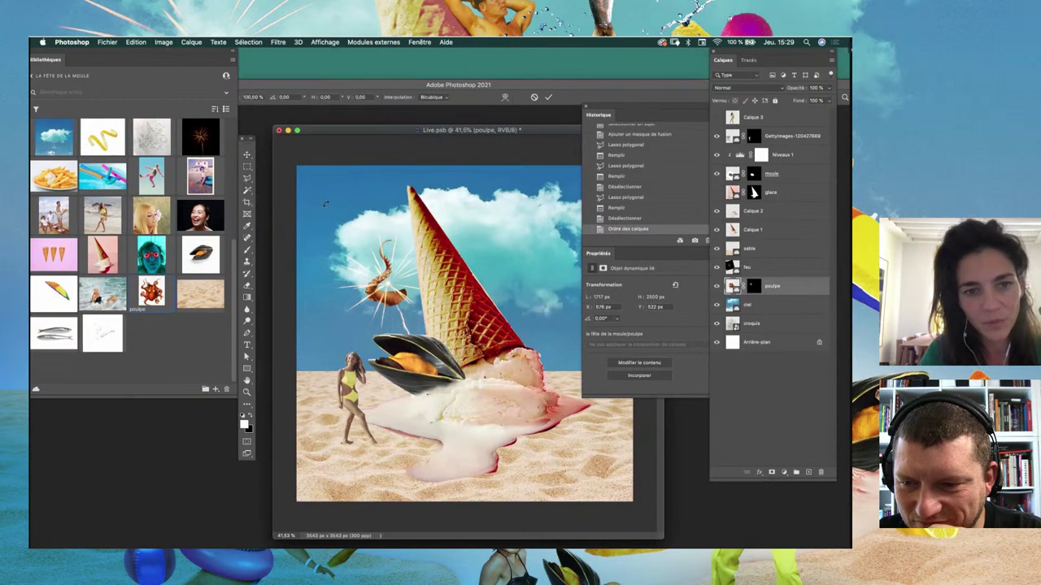
{"action": "mouse_move", "coordinate": [324, 203]}
{"action": "left_mouse_down"}
{"action": "mouse_move", "coordinate": [379, 327]}
{"action": "mouse_move", "coordinate": [348, 328]}
{"action": "mouse_move", "coordinate": [405, 300]}
{"action": "mouse_move", "coordinate": [442, 315]}
{"action": "left_mouse_up"}
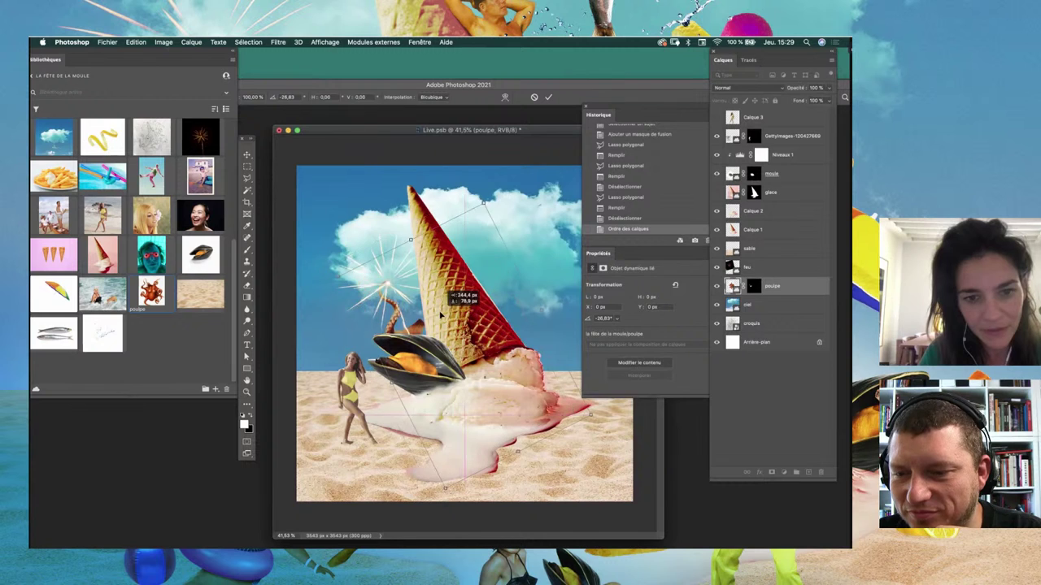
{"action": "left_click_drag", "start_coordinate": [441, 316], "coordinate": [443, 237]}
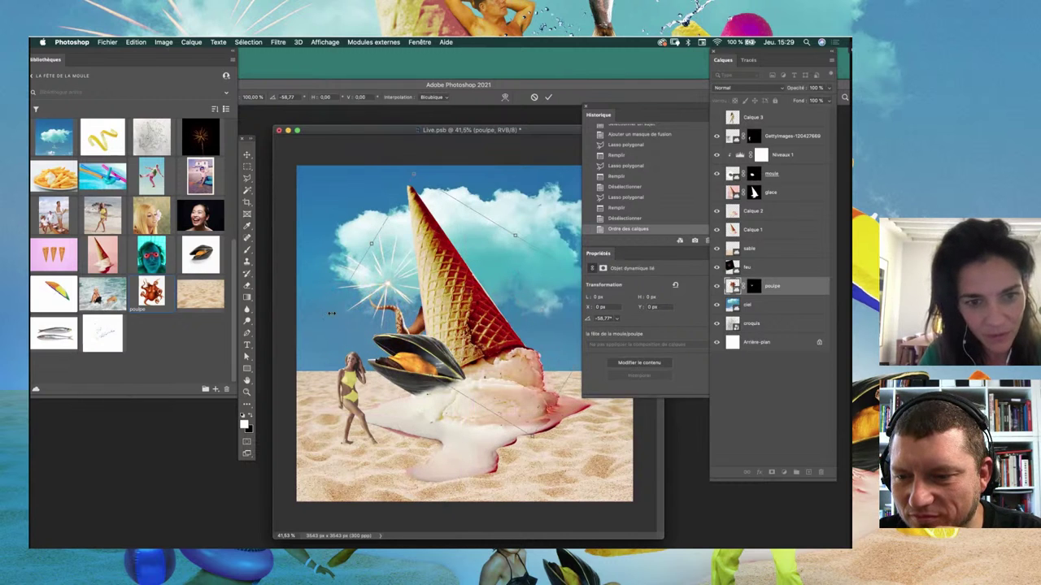
{"action": "left_click_drag", "start_coordinate": [331, 313], "coordinate": [370, 284]}
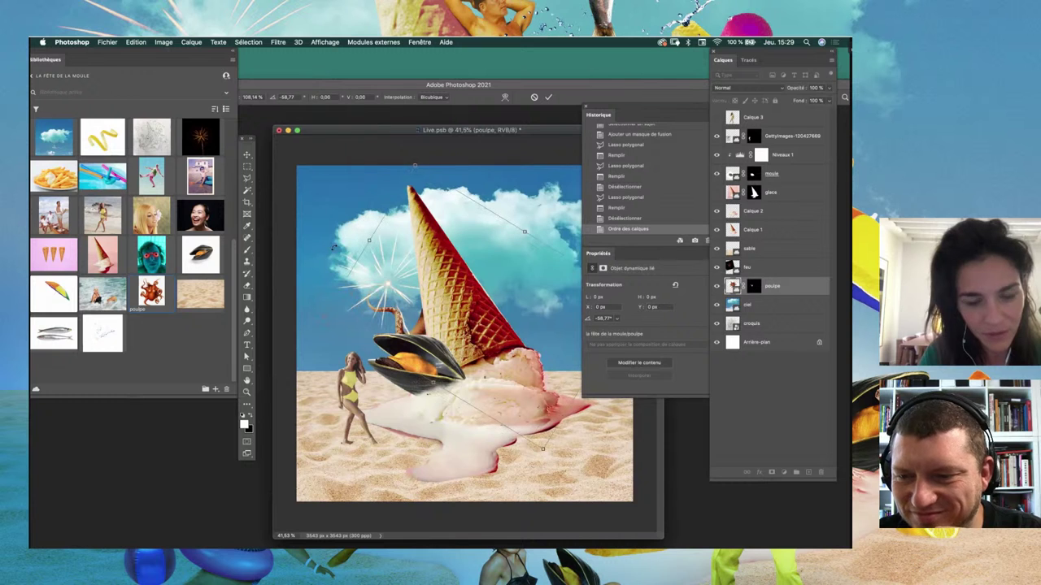
{"action": "key", "text": "Return"}
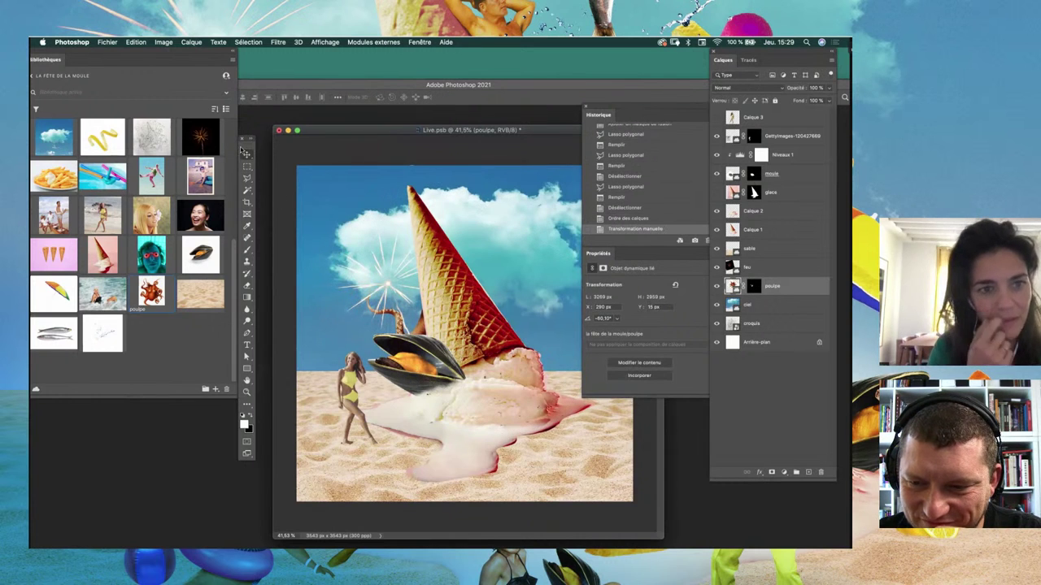
{"action": "left_click_drag", "start_coordinate": [190, 60], "coordinate": [214, 61]}
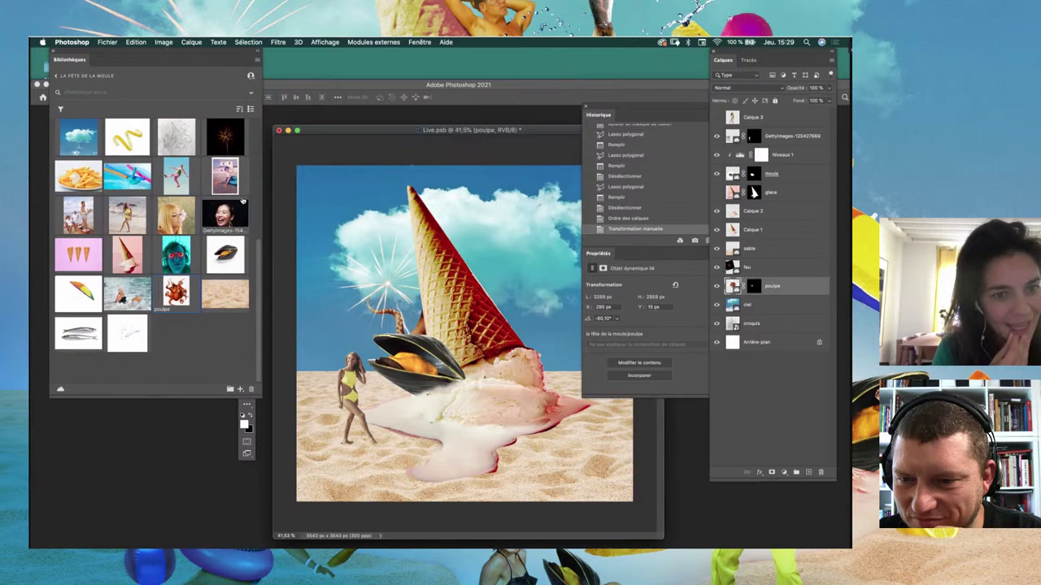
Step: Place the '… Et au boulot ça bronze ?!?' poster from Libraries, nudged down and right
{"action": "mouse_move", "coordinate": [257, 297]}
{"action": "left_mouse_down"}
{"action": "mouse_move", "coordinate": [251, 211]}
{"action": "mouse_move", "coordinate": [254, 220]}
{"action": "left_mouse_up"}
{"action": "scroll", "coordinate": [237, 189], "scroll_direction": "down", "scroll_amount": 1}
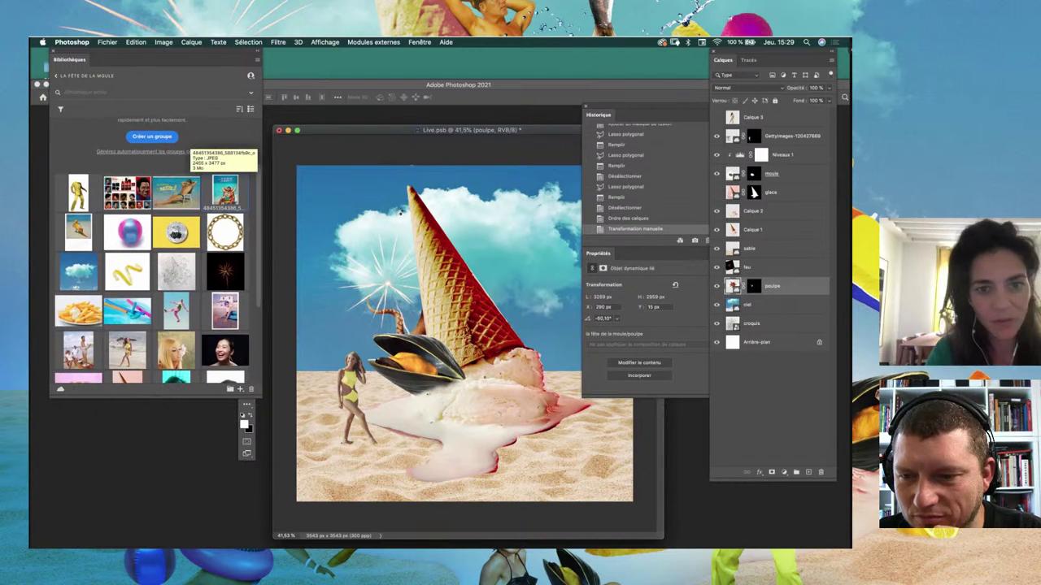
{"action": "mouse_move", "coordinate": [236, 188]}
{"action": "left_mouse_down"}
{"action": "mouse_move", "coordinate": [732, 280]}
{"action": "mouse_move", "coordinate": [732, 127]}
{"action": "left_mouse_up"}
{"action": "left_click", "coordinate": [247, 371]}
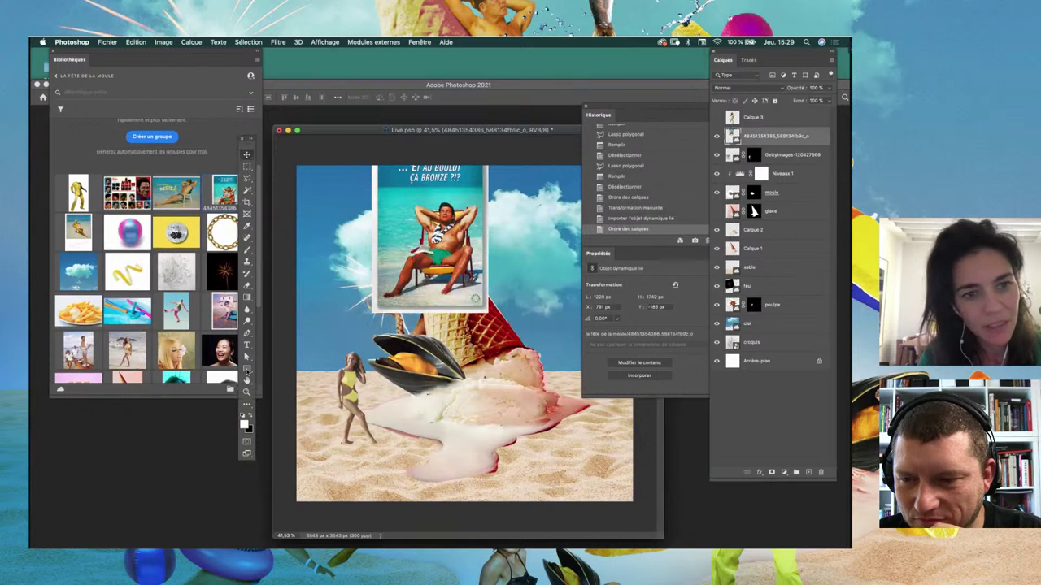
{"action": "key", "text": "shift+Down"}
{"action": "key", "text": "shift+Down"}
{"action": "key", "text": "shift+Down"}
{"action": "key", "text": "shift+Right"}
{"action": "key", "text": "shift+Right"}
{"action": "key", "text": "shift+Right"}
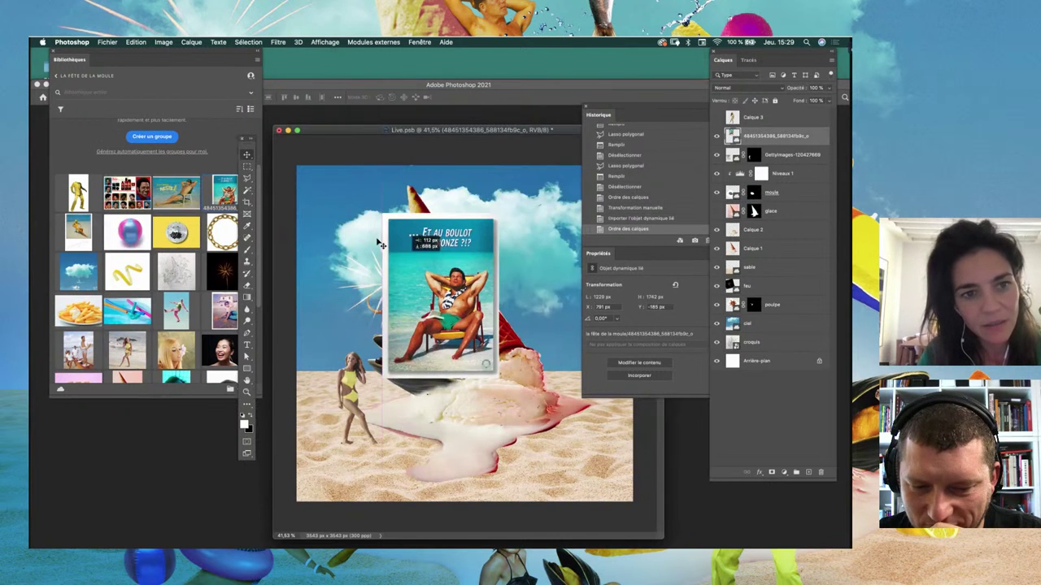
{"action": "left_click", "coordinate": [248, 179]}
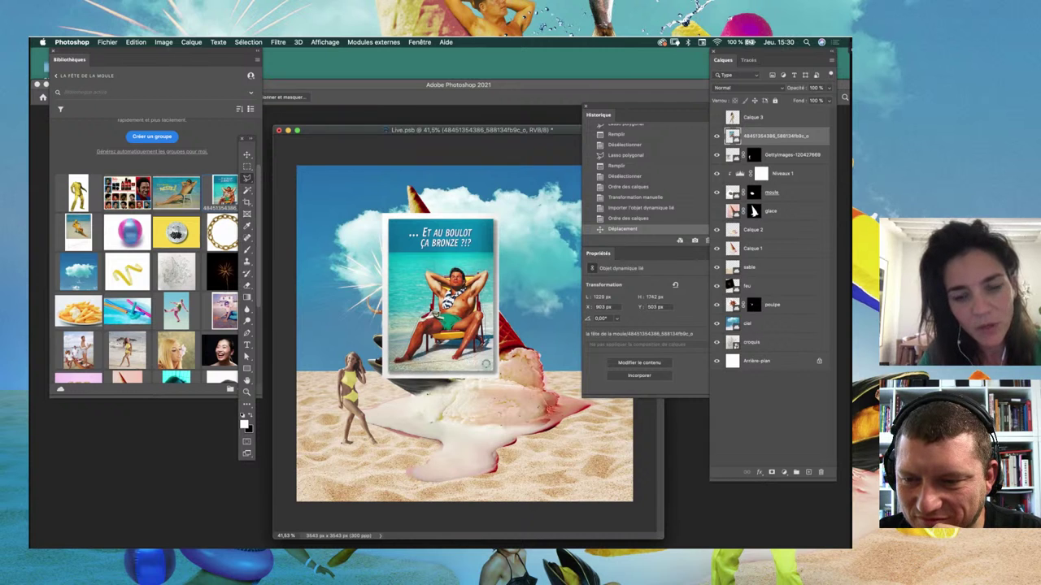
Step: Mask the poster down to the deckchair man, then tilt, shrink and move him onto the ice cream
{"action": "left_click", "coordinate": [423, 276]}
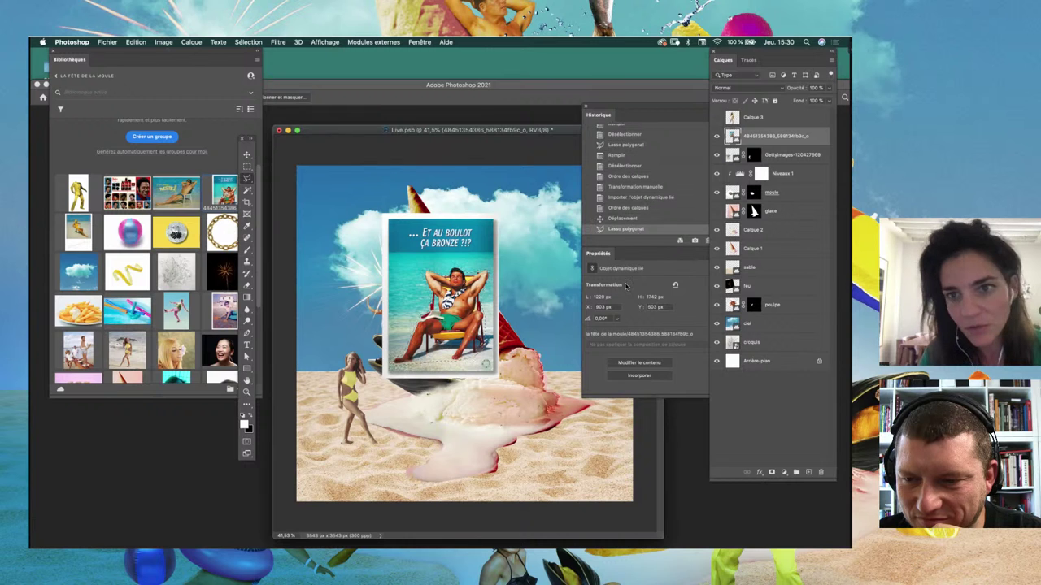
{"action": "left_click", "coordinate": [771, 471]}
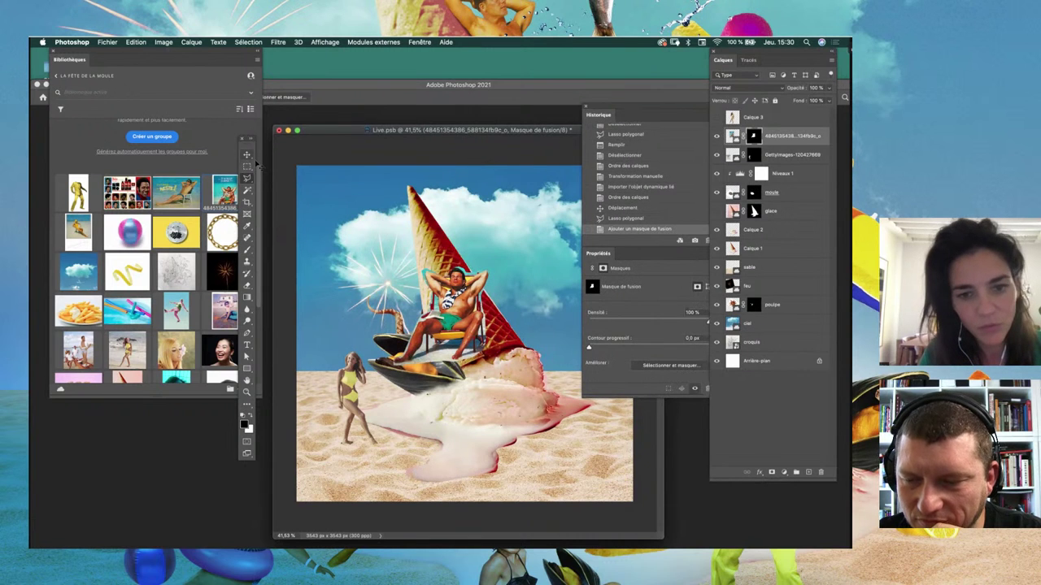
{"action": "left_click_drag", "start_coordinate": [446, 314], "coordinate": [494, 389]}
{"action": "key", "text": "super+t"}
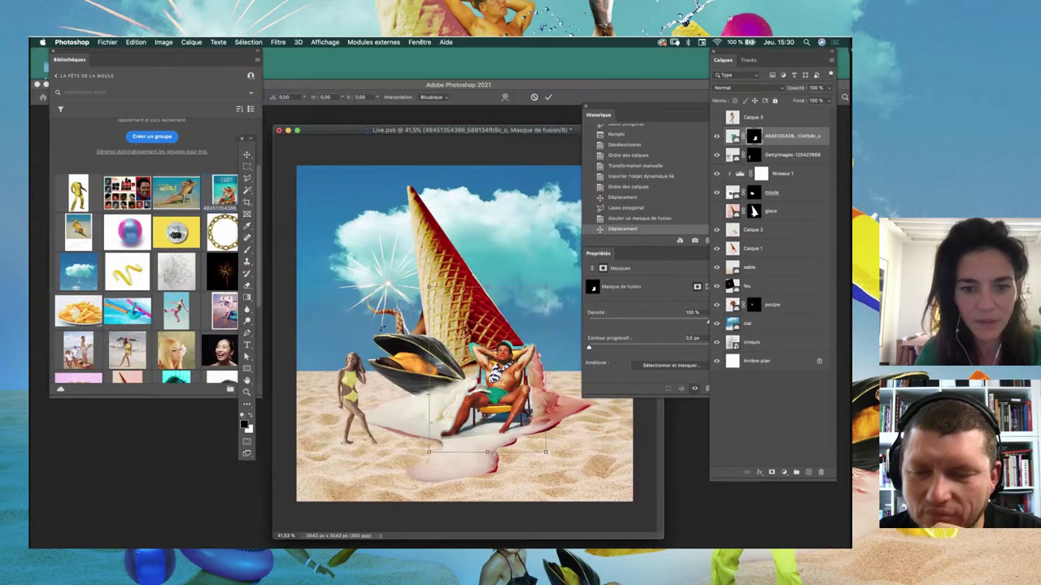
{"action": "left_click_drag", "start_coordinate": [429, 287], "coordinate": [435, 283]}
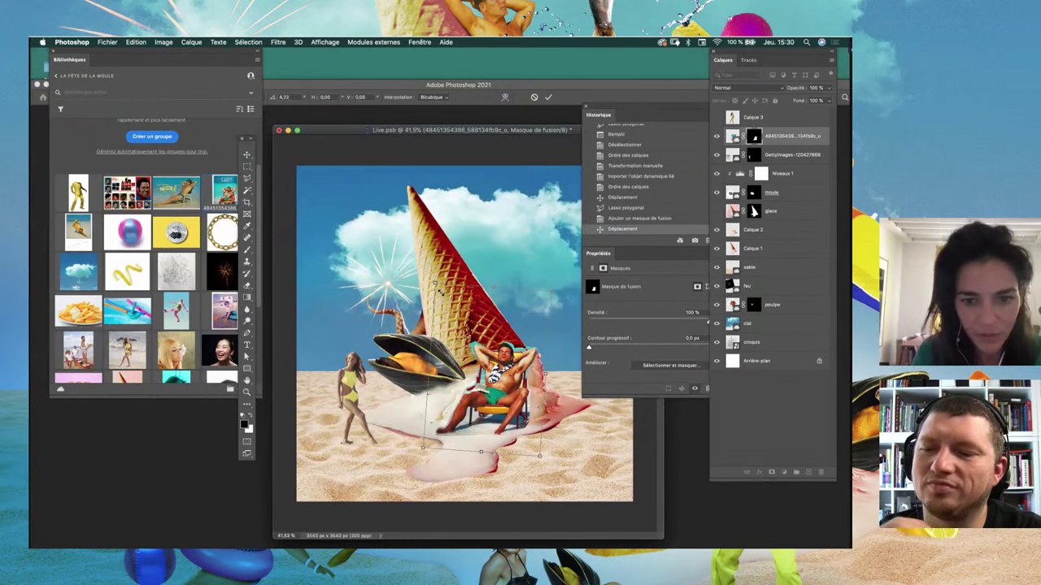
{"action": "left_click_drag", "start_coordinate": [487, 292], "coordinate": [498, 379]}
{"action": "key", "text": "Return"}
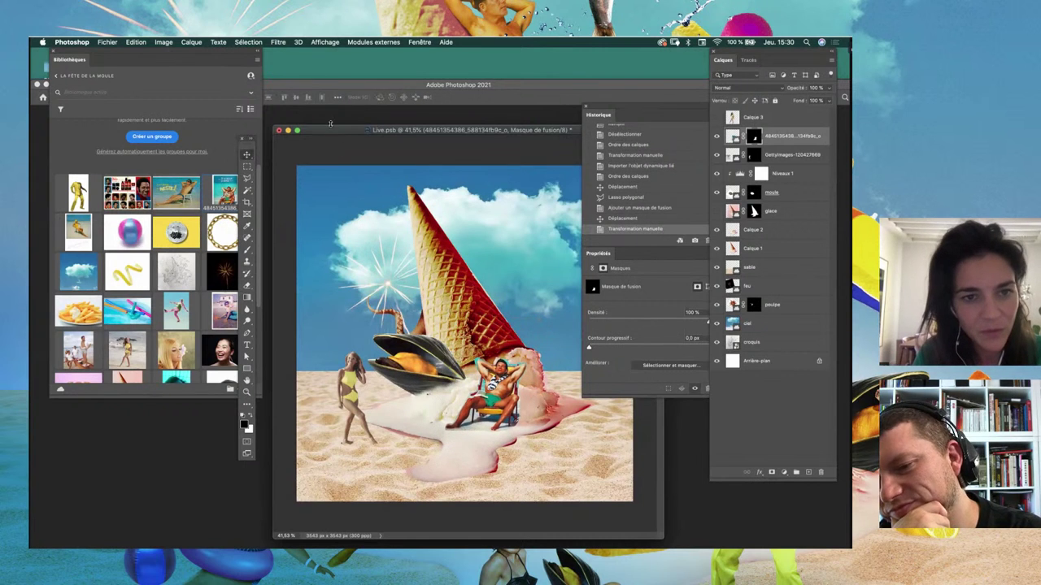
Step: Zoom in on the man in the deckchair, bringing his legs into view
{"action": "left_click_drag", "start_coordinate": [330, 123], "coordinate": [310, 73]}
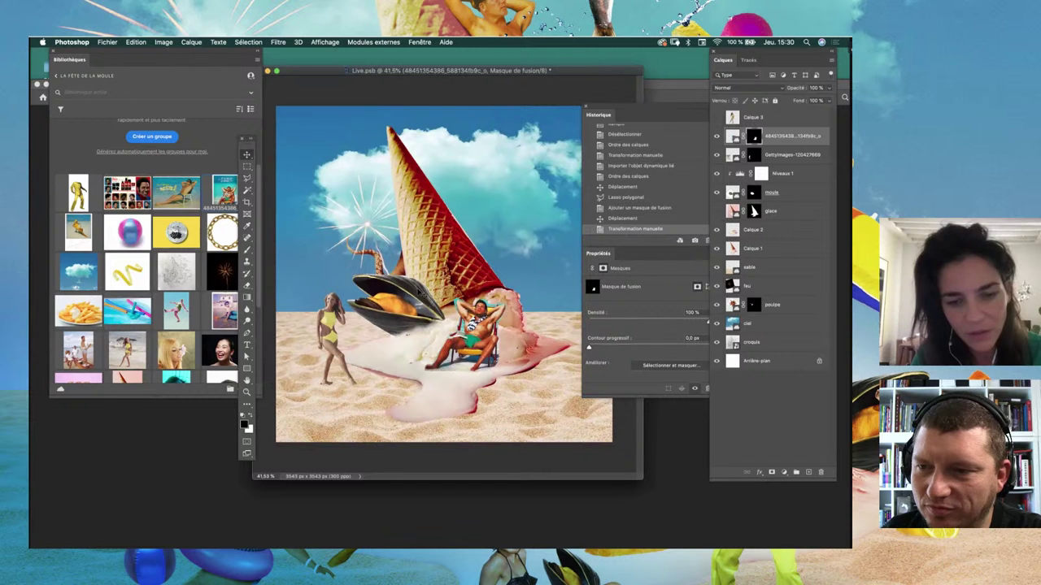
{"action": "scroll", "coordinate": [490, 354], "scroll_direction": "up", "scroll_amount": 5}
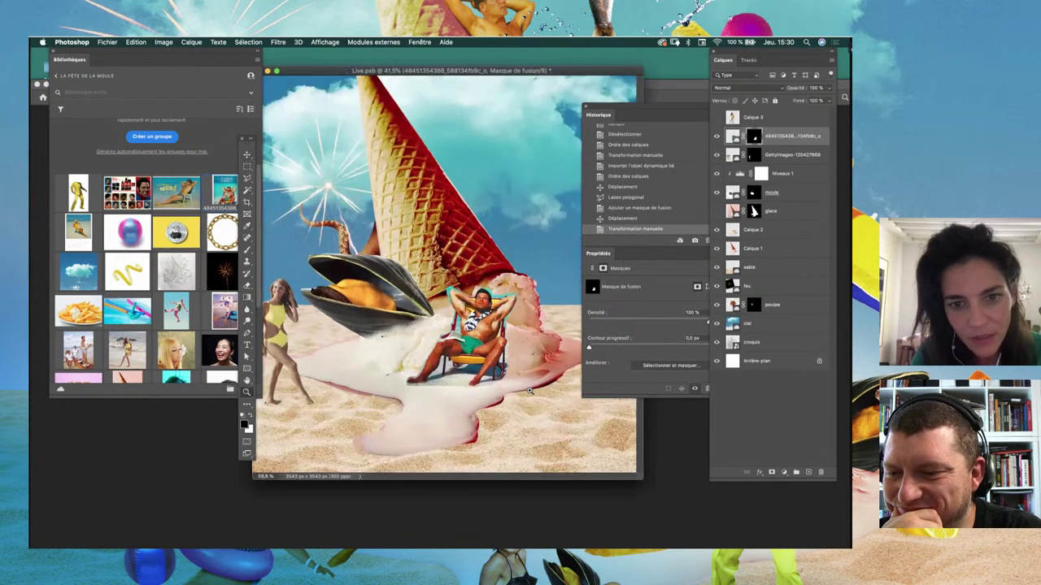
{"action": "left_click_drag", "start_coordinate": [481, 413], "coordinate": [469, 247]}
{"action": "scroll", "coordinate": [487, 264], "scroll_direction": "up", "scroll_amount": 3}
{"action": "scroll", "coordinate": [480, 275], "scroll_direction": "up", "scroll_amount": 2}
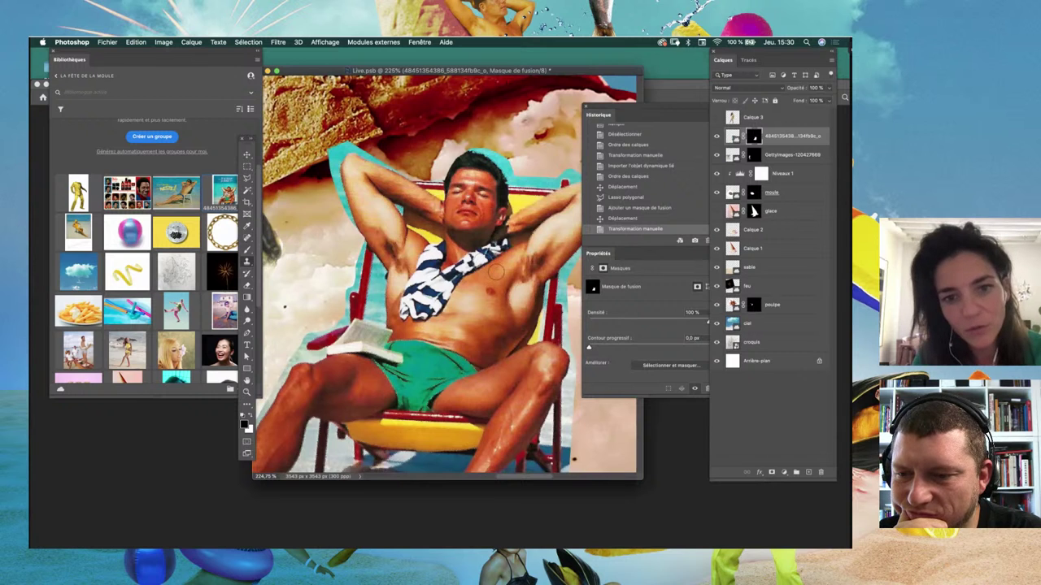
Step: Rasterize the sunbather layer, then add a new layer and merge it down
{"action": "left_click", "coordinate": [485, 282]}
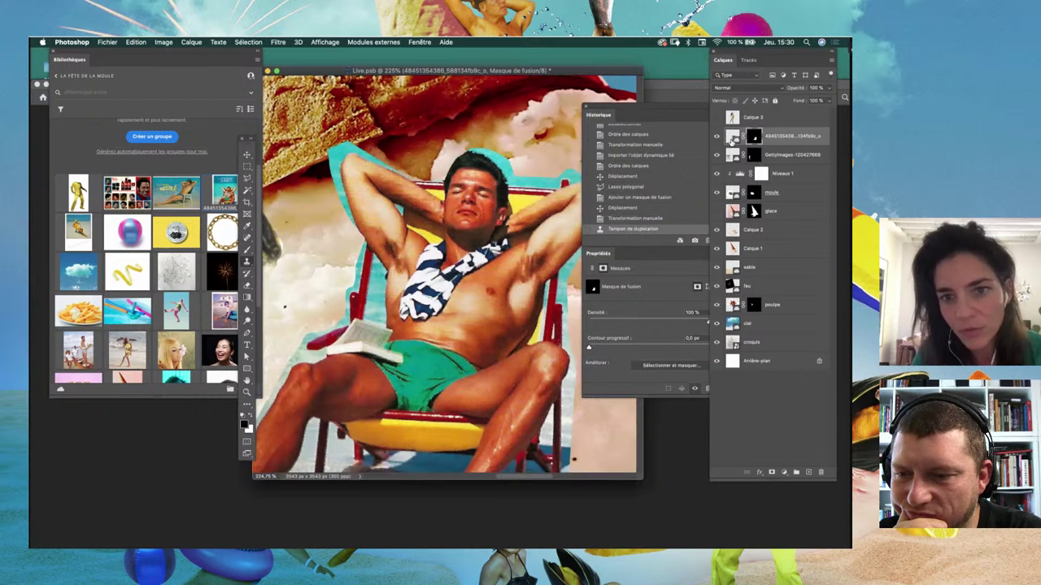
{"action": "left_click", "coordinate": [500, 268]}
{"action": "left_click", "coordinate": [509, 211]}
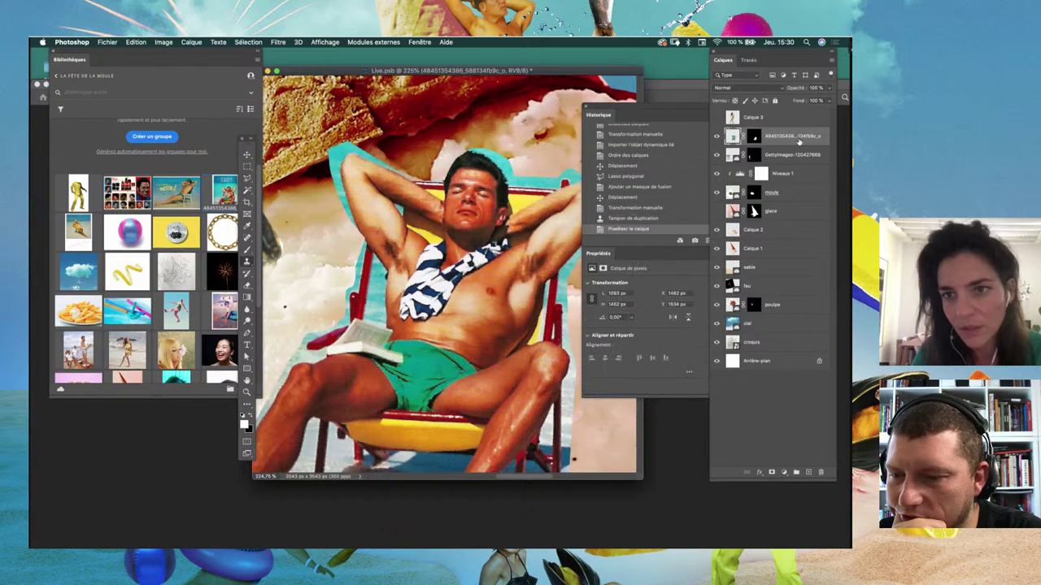
{"action": "right_click", "coordinate": [789, 141]}
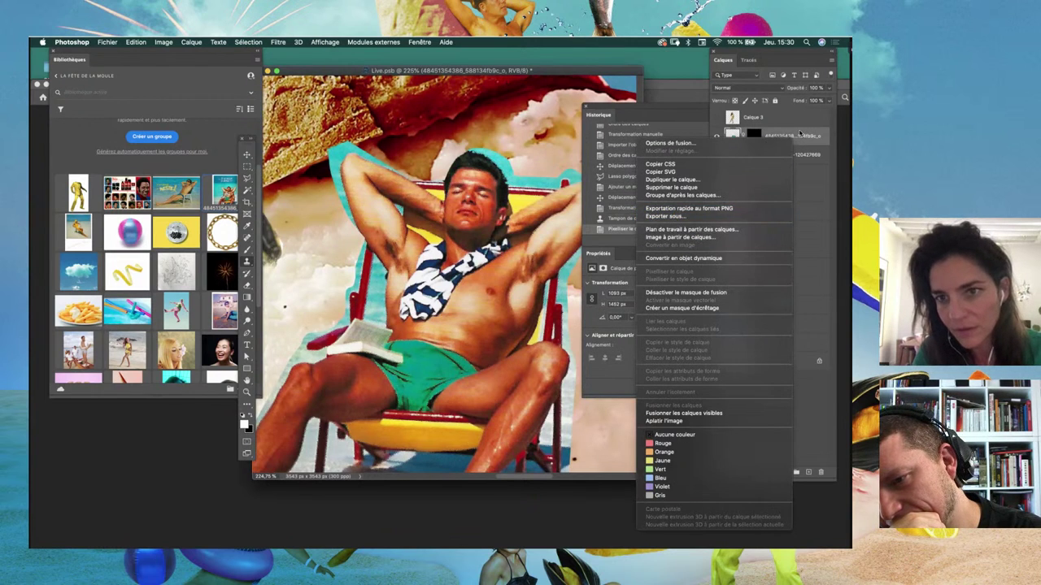
{"action": "right_click", "coordinate": [732, 135]}
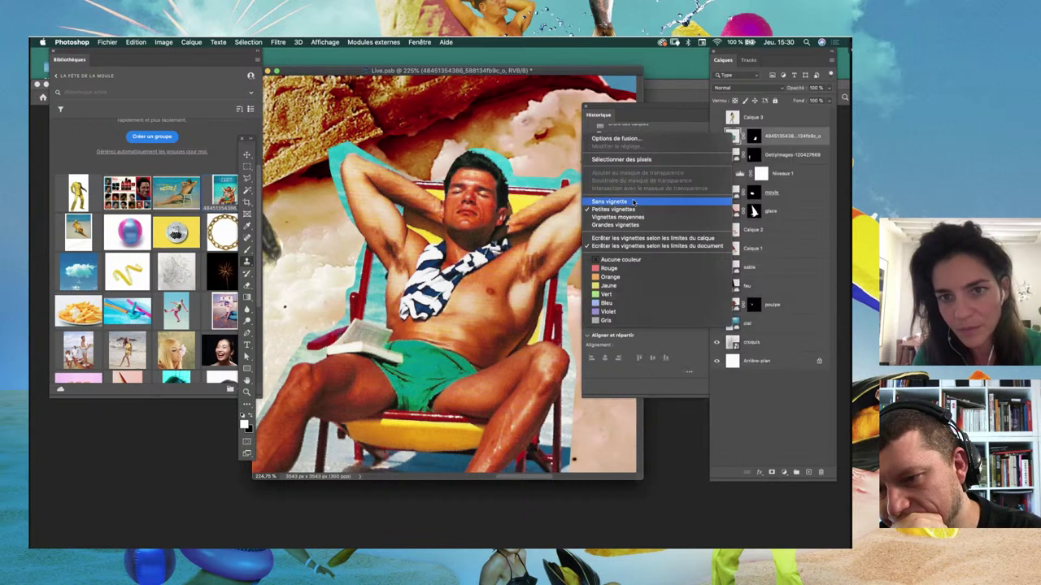
{"action": "left_click", "coordinate": [831, 384]}
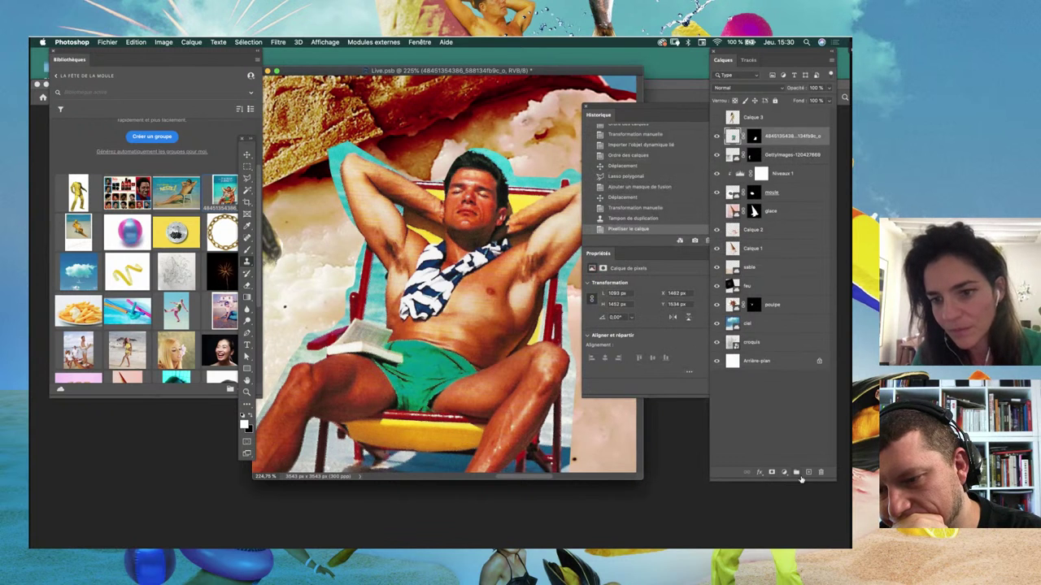
{"action": "left_click", "coordinate": [806, 474]}
{"action": "key", "text": "ctrl+e"}
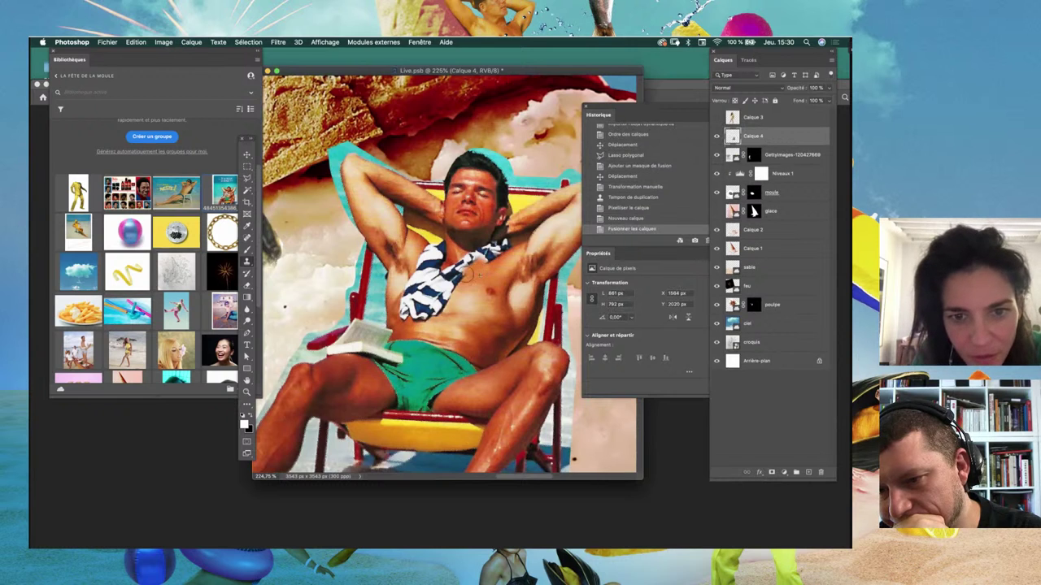
Step: Clone skin over the striped towel on the man's chest, then bring Finder forward
{"action": "left_click_drag", "start_coordinate": [476, 269], "coordinate": [493, 259]}
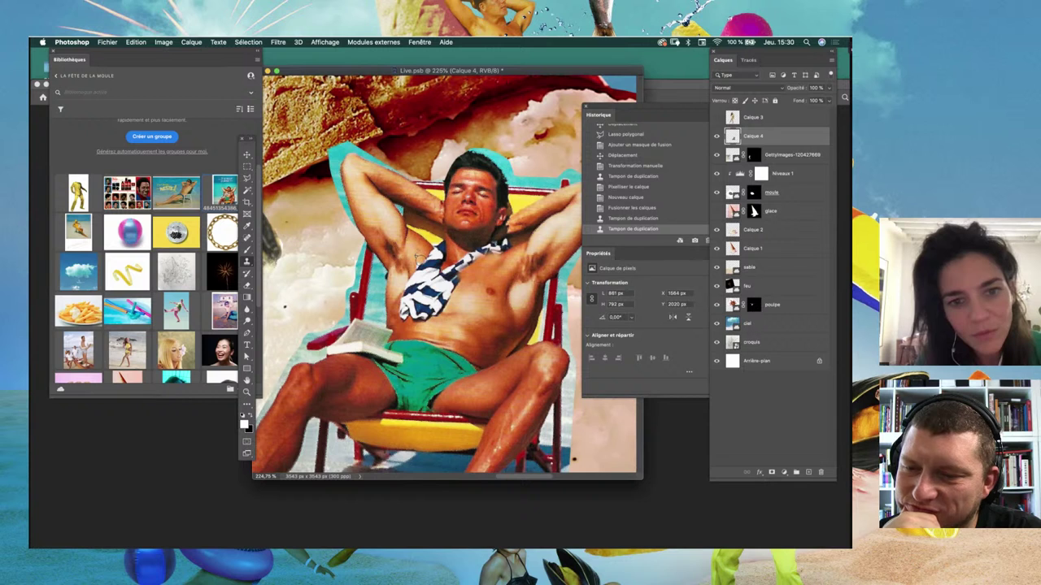
{"action": "left_click", "coordinate": [416, 257]}
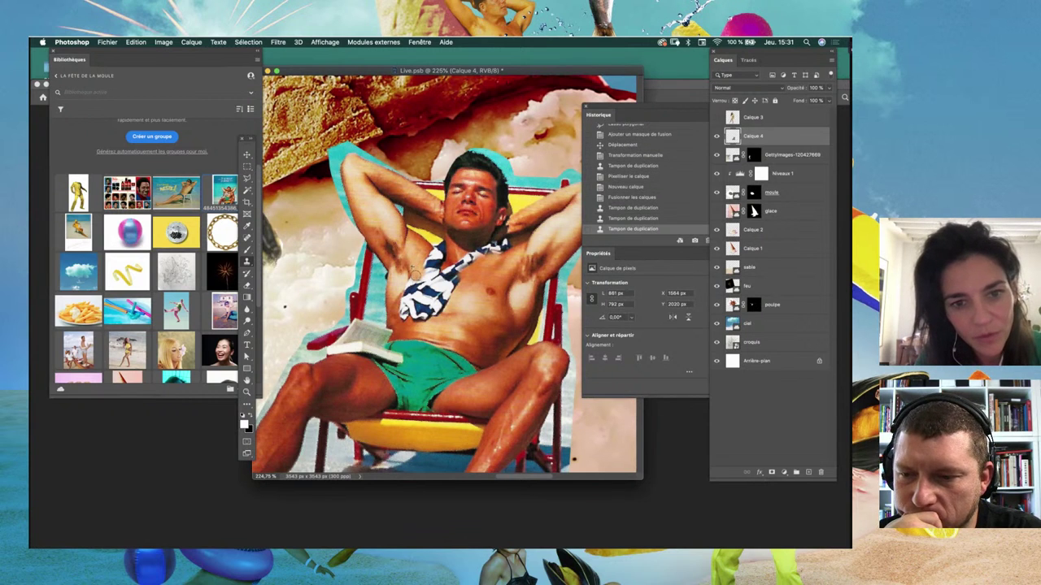
{"action": "left_click", "coordinate": [420, 258]}
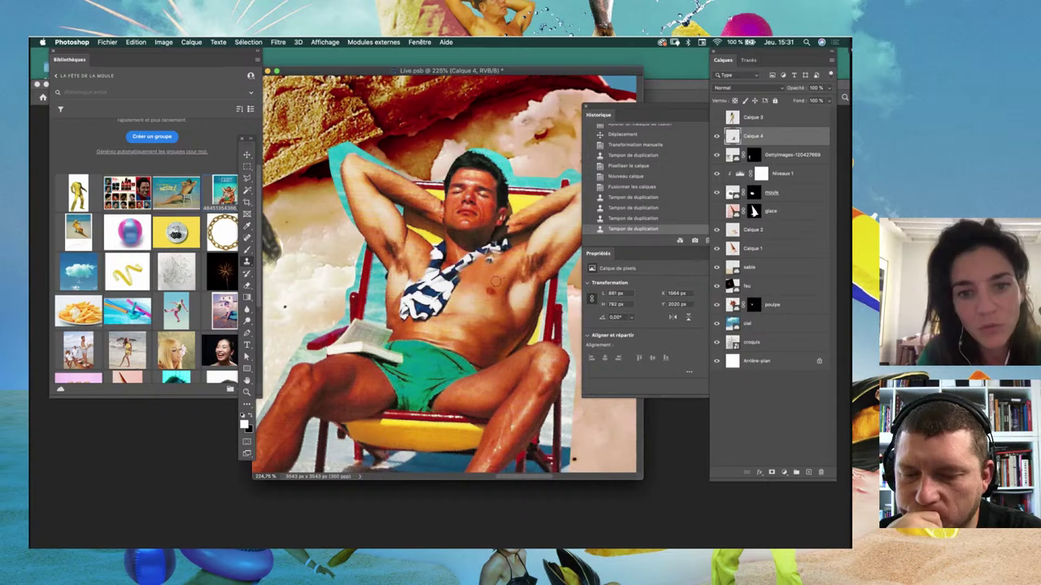
{"action": "left_click", "coordinate": [460, 278]}
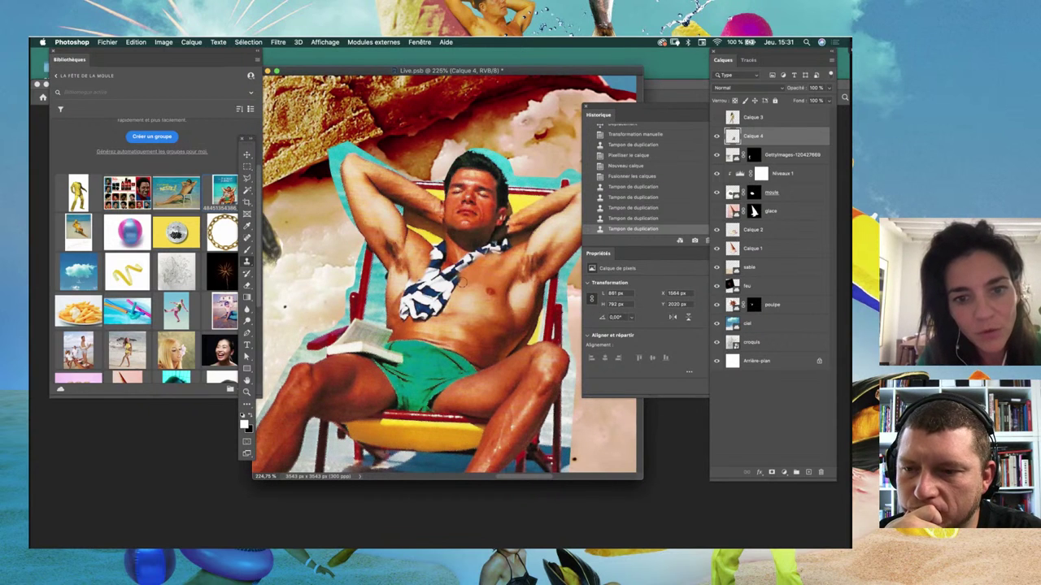
{"action": "left_click", "coordinate": [478, 279]}
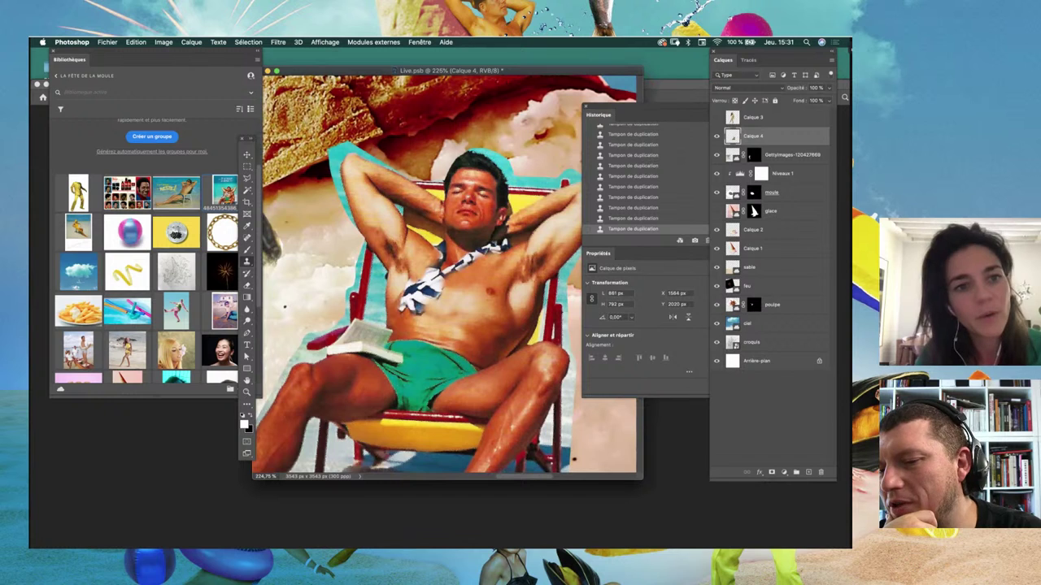
{"action": "left_click", "coordinate": [247, 155]}
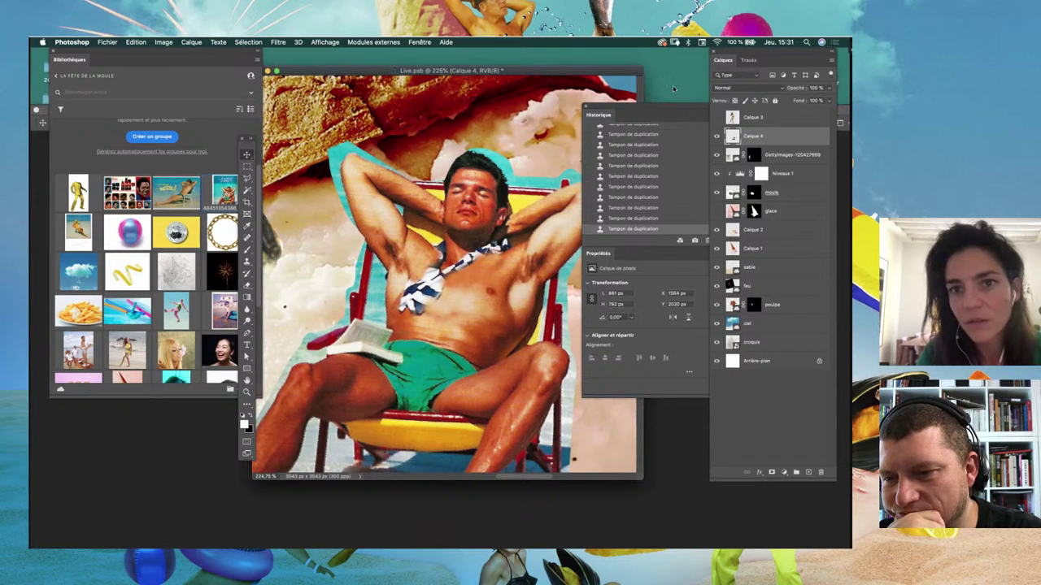
{"action": "left_click", "coordinate": [223, 77]}
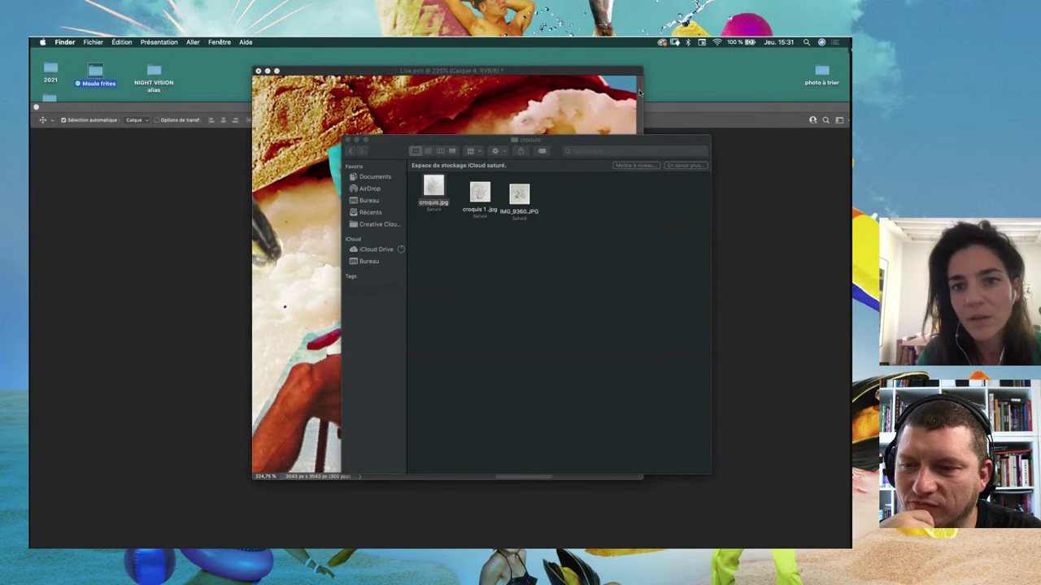
Step: Open a new Finder window, search for files matching 'tr' and scroll through the results
{"action": "key", "text": "super+o"}
{"action": "key", "text": "super+f"}
{"action": "type", "text": "trame"}
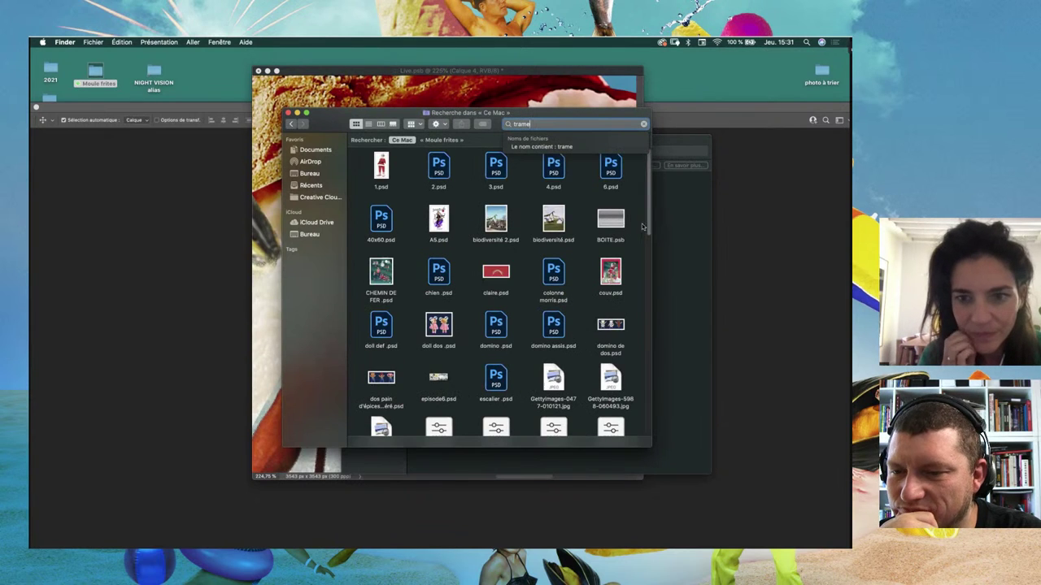
{"action": "scroll", "coordinate": [649, 257], "scroll_direction": "down", "scroll_amount": 5}
{"action": "scroll", "coordinate": [649, 257], "scroll_direction": "down", "scroll_amount": 3}
{"action": "scroll", "coordinate": [649, 269], "scroll_direction": "down", "scroll_amount": 5}
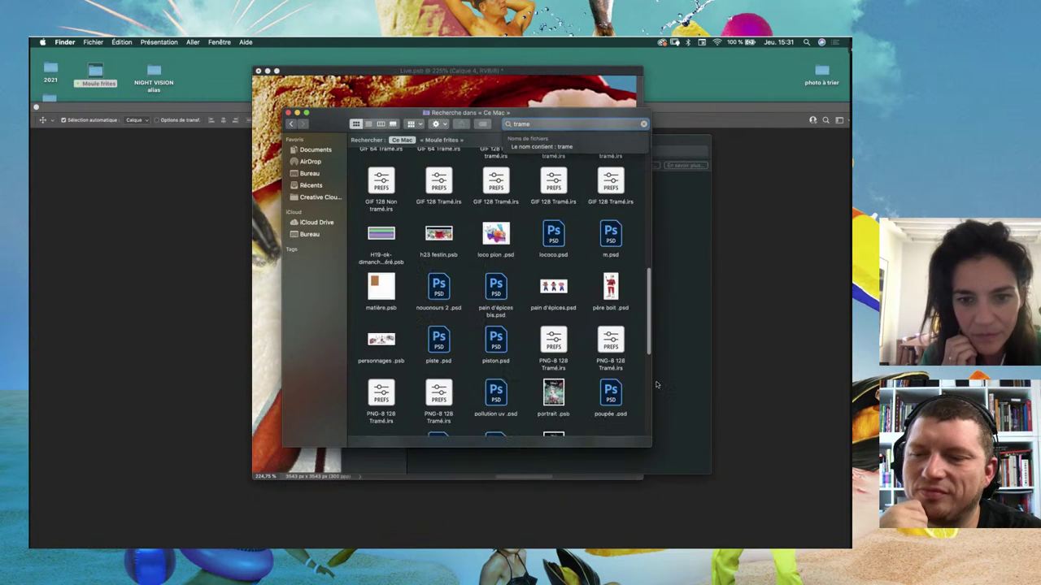
{"action": "scroll", "coordinate": [651, 325], "scroll_direction": "down", "scroll_amount": 3}
{"action": "scroll", "coordinate": [642, 325], "scroll_direction": "up", "scroll_amount": 5}
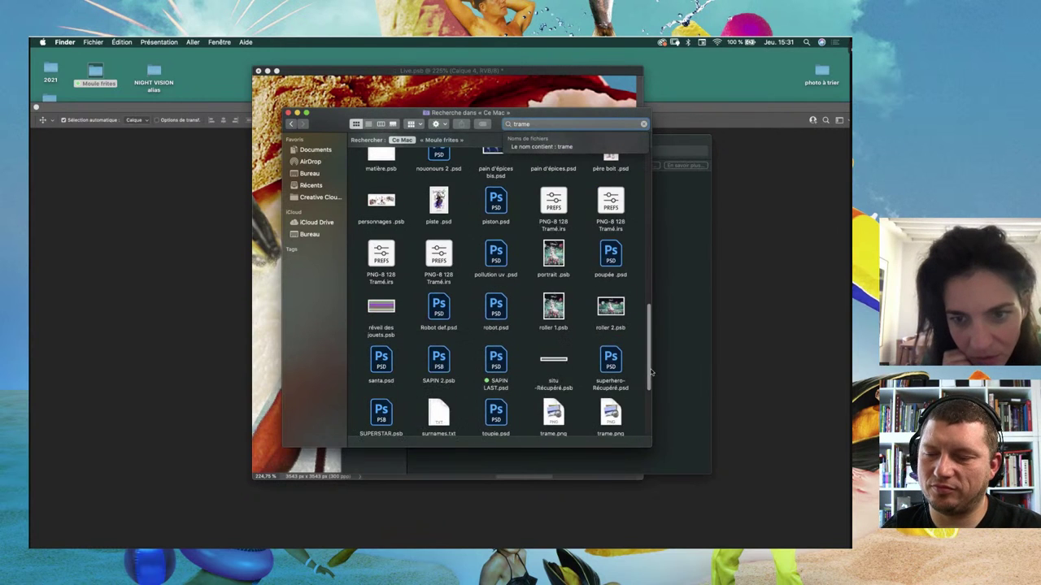
{"action": "scroll", "coordinate": [630, 244], "scroll_direction": "up", "scroll_amount": 5}
{"action": "scroll", "coordinate": [623, 157], "scroll_direction": "up", "scroll_amount": 5}
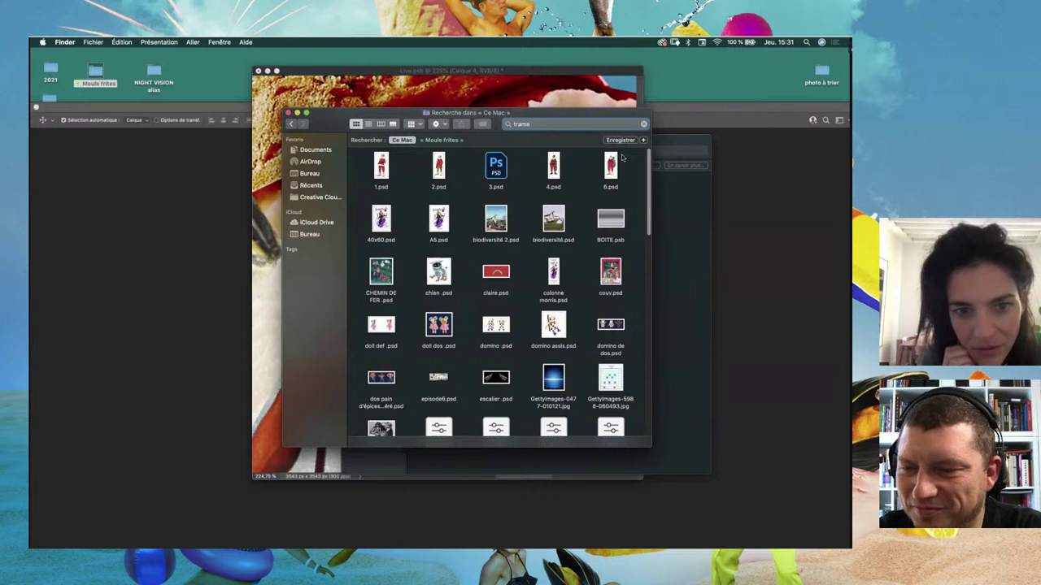
{"action": "scroll", "coordinate": [630, 211], "scroll_direction": "down", "scroll_amount": 3}
{"action": "scroll", "coordinate": [638, 261], "scroll_direction": "down", "scroll_amount": 5}
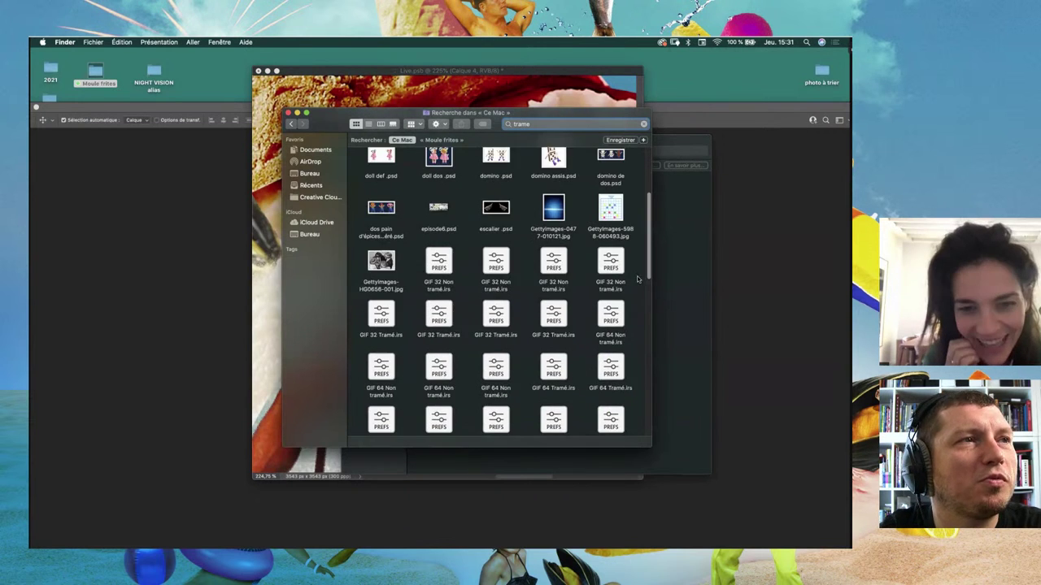
{"action": "scroll", "coordinate": [646, 309], "scroll_direction": "down", "scroll_amount": 5}
{"action": "scroll", "coordinate": [651, 341], "scroll_direction": "down", "scroll_amount": 5}
{"action": "scroll", "coordinate": [663, 407], "scroll_direction": "down", "scroll_amount": 5}
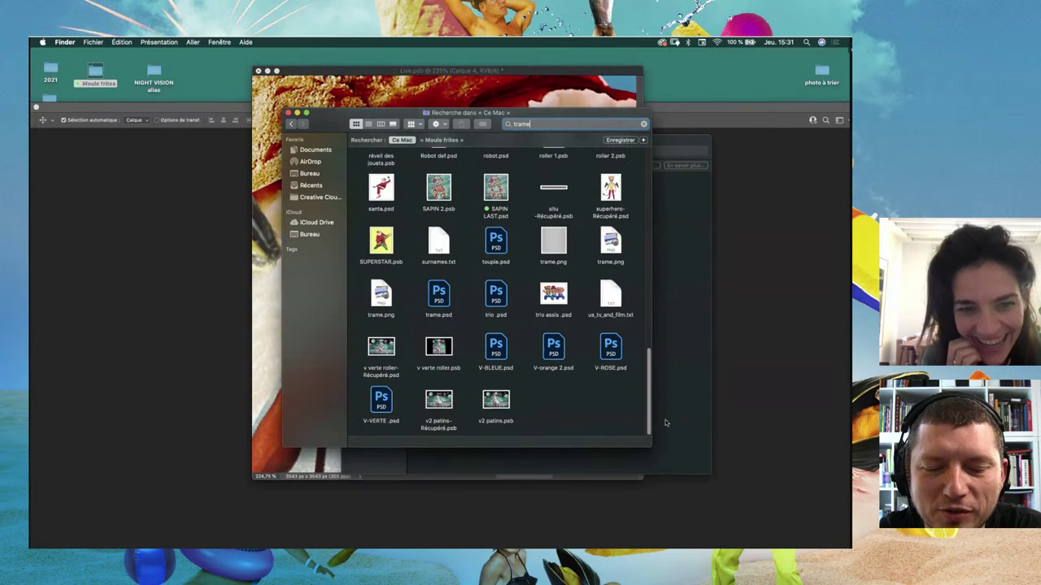
{"action": "scroll", "coordinate": [626, 350], "scroll_direction": "up", "scroll_amount": 10}
{"action": "scroll", "coordinate": [606, 268], "scroll_direction": "up", "scroll_amount": 10}
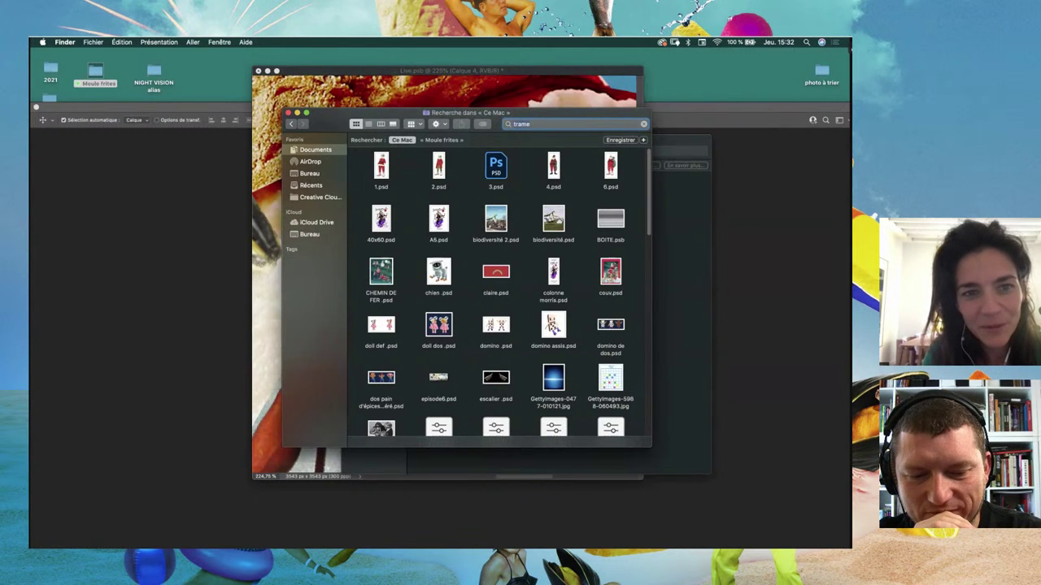
Step: Go to Documents, open perso down to croquis, then return to the Photoshop collage
{"action": "left_click", "coordinate": [314, 150]}
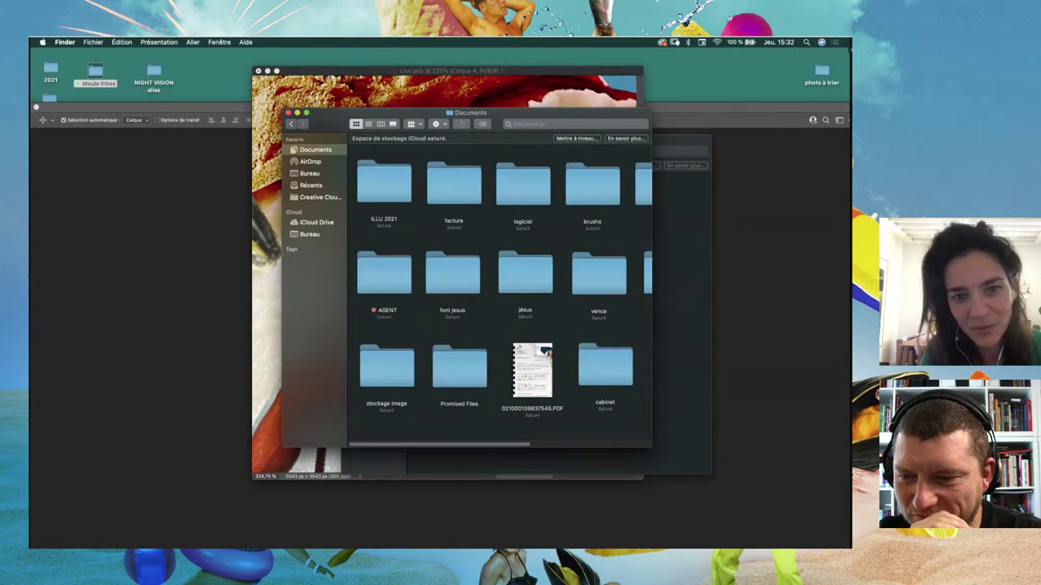
{"action": "type", "text": "perso"}
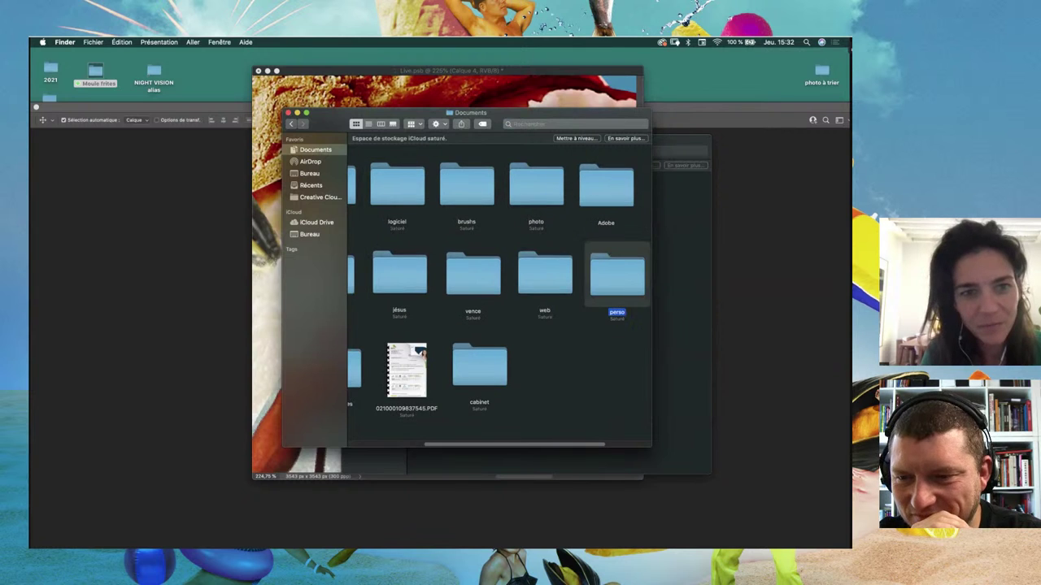
{"action": "key", "text": "super+Down"}
{"action": "key", "text": "super+Down"}
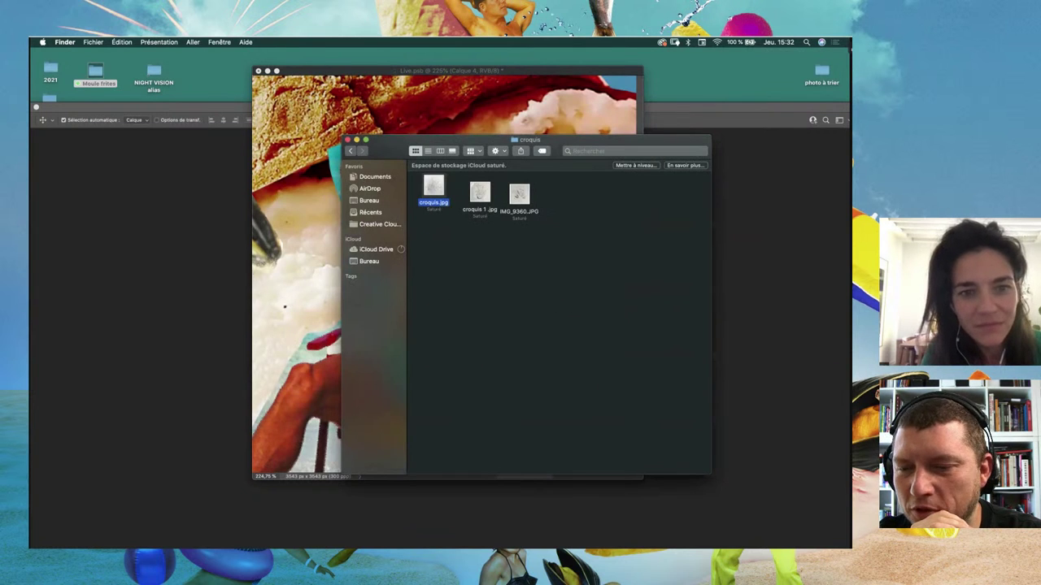
{"action": "left_click", "coordinate": [302, 142]}
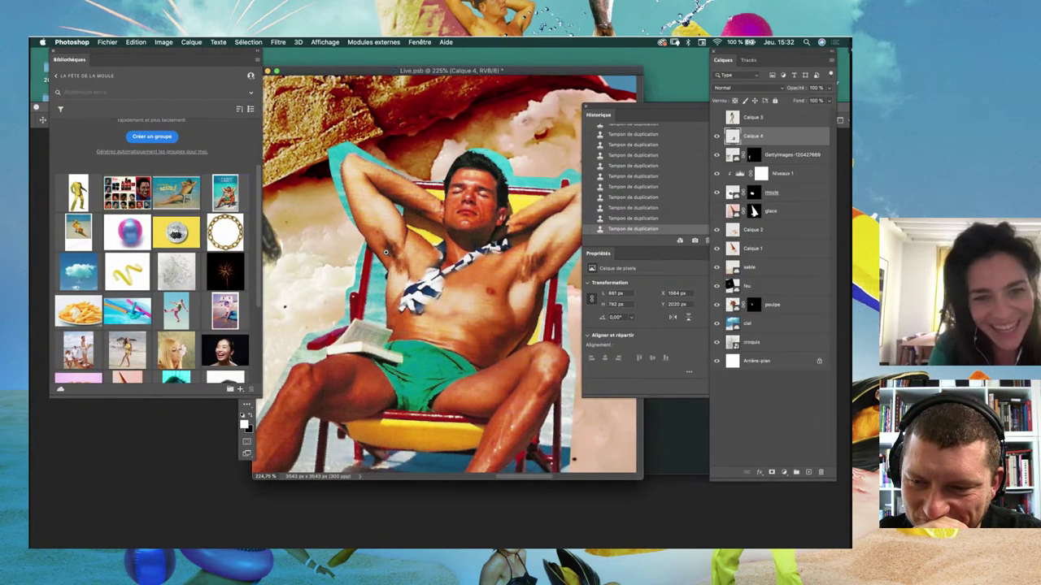
Step: Place the sardine asset from the Libraries panel onto the collage canvas
{"action": "scroll", "coordinate": [327, 168], "scroll_direction": "down", "scroll_amount": 5}
{"action": "scroll", "coordinate": [326, 169], "scroll_direction": "down", "scroll_amount": 5}
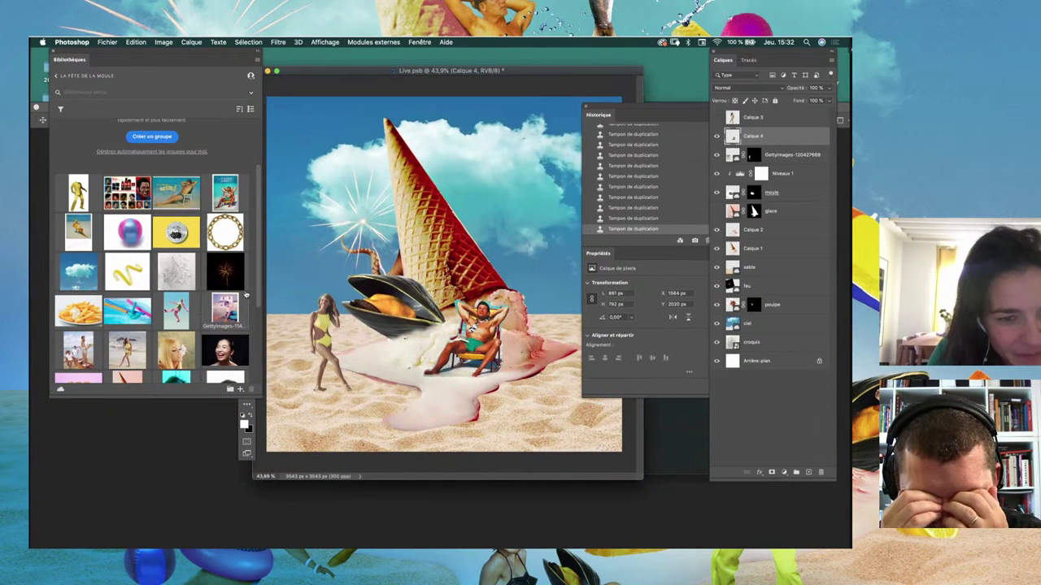
{"action": "scroll", "coordinate": [259, 383], "scroll_direction": "down", "scroll_amount": 5}
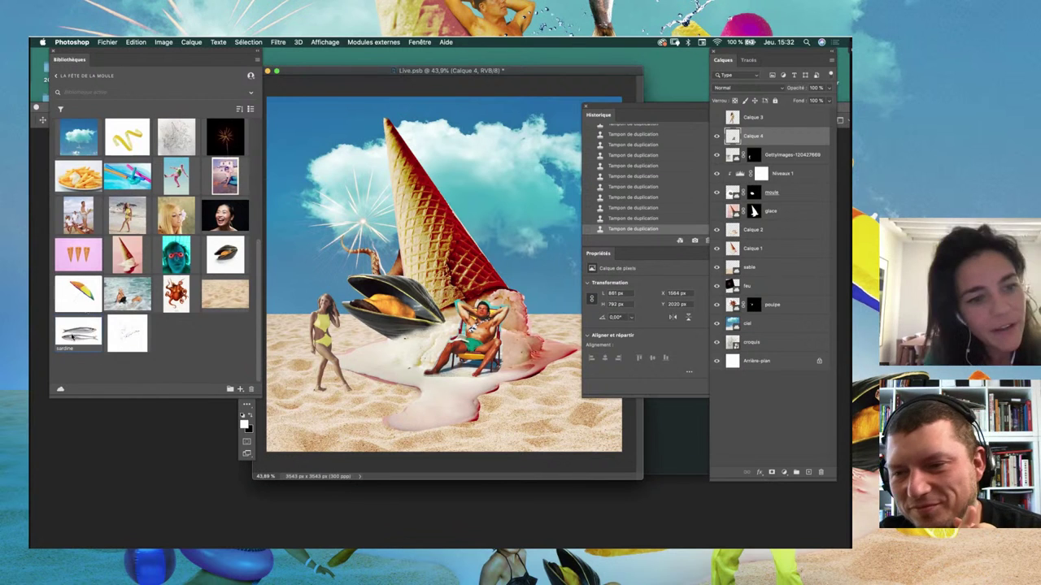
{"action": "left_click_drag", "start_coordinate": [391, 185], "coordinate": [323, 155]}
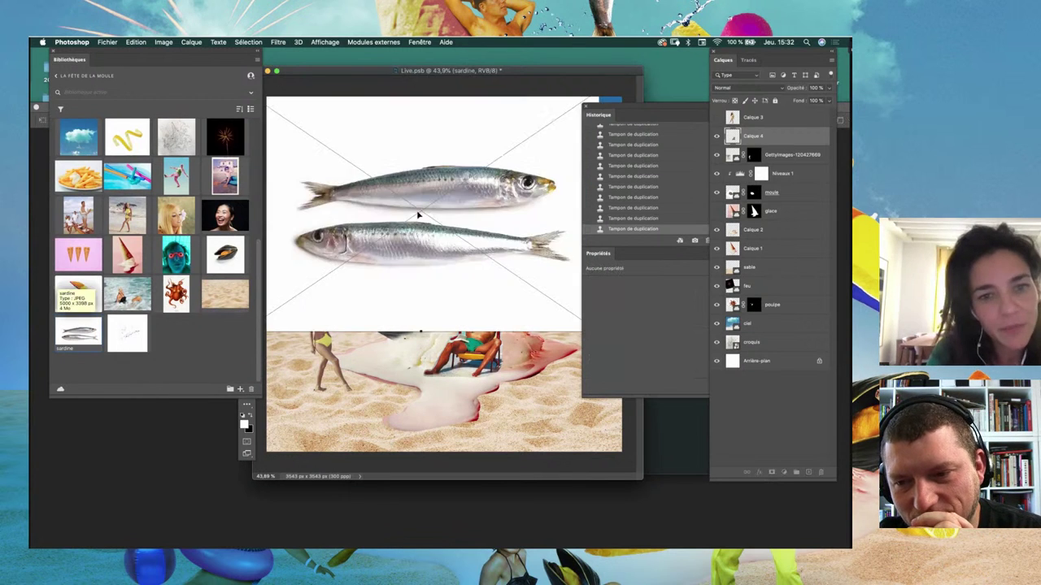
{"action": "key", "text": "Return"}
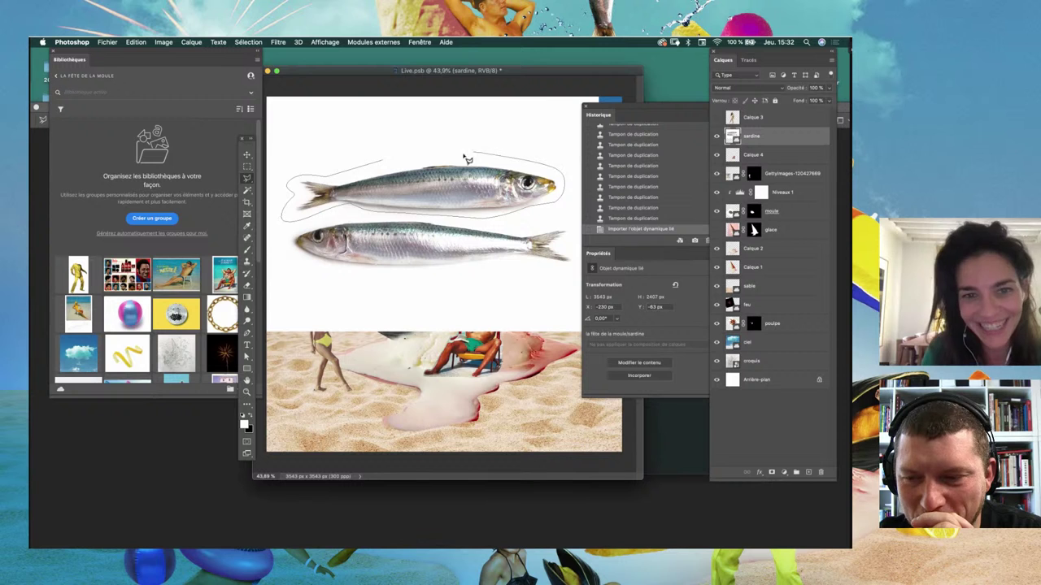
Step: Paste the sardine as Calque 5, hide the original, and mask out its white background
{"action": "key", "text": "super+v"}
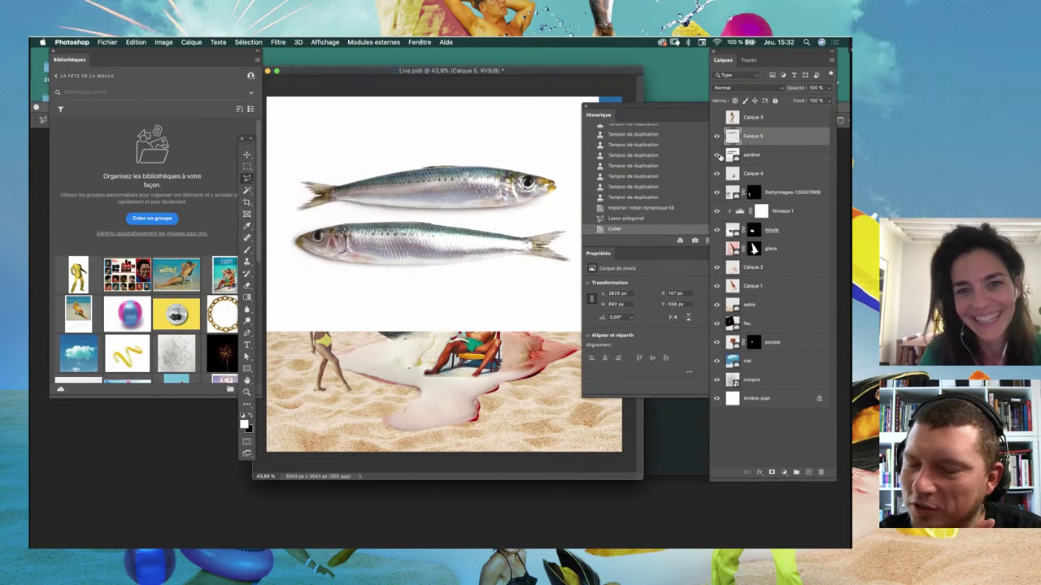
{"action": "left_click", "coordinate": [716, 154]}
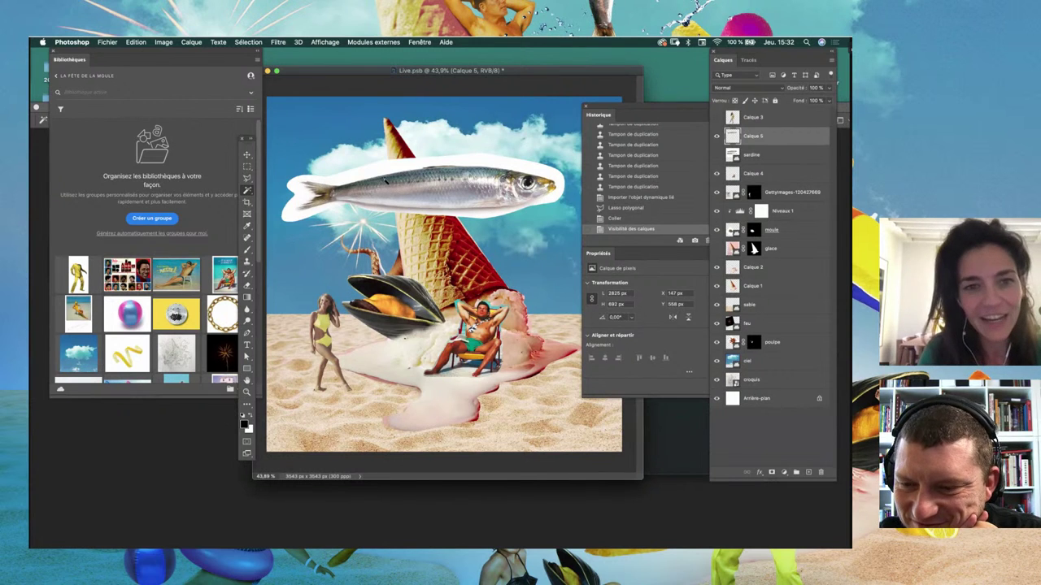
{"action": "left_click", "coordinate": [410, 163]}
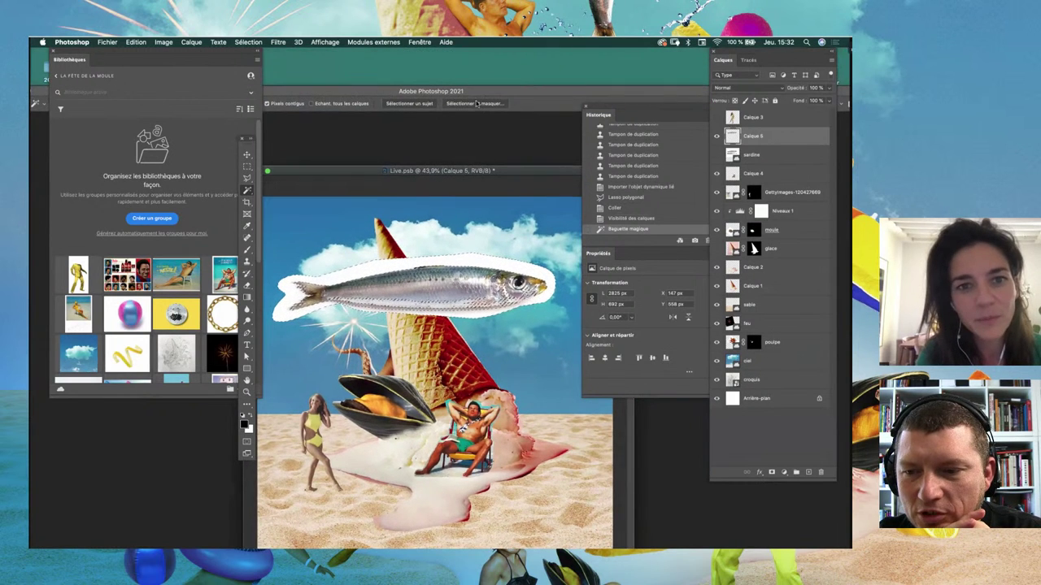
{"action": "left_click", "coordinate": [404, 104]}
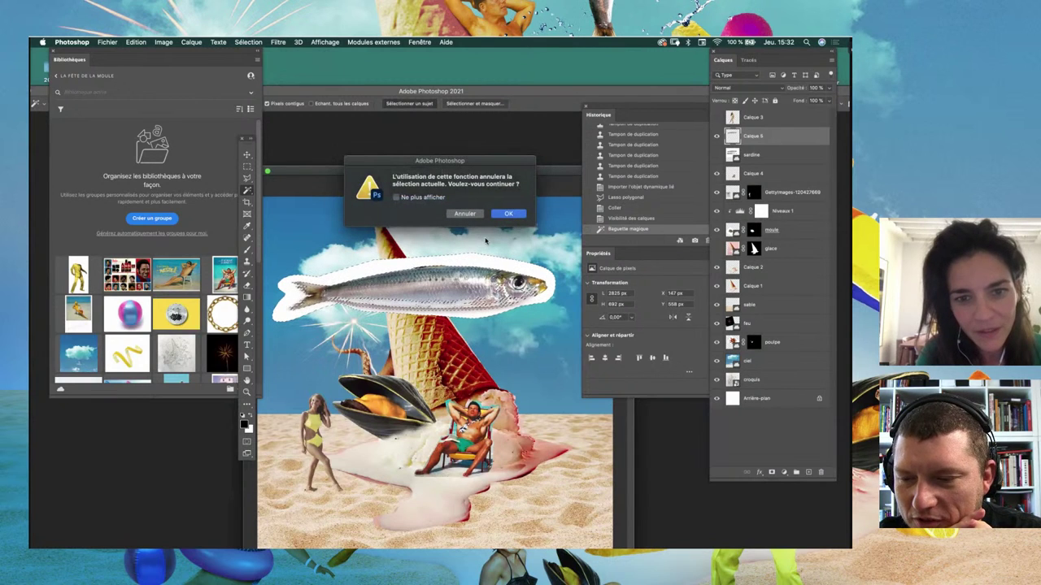
{"action": "key", "text": "Return"}
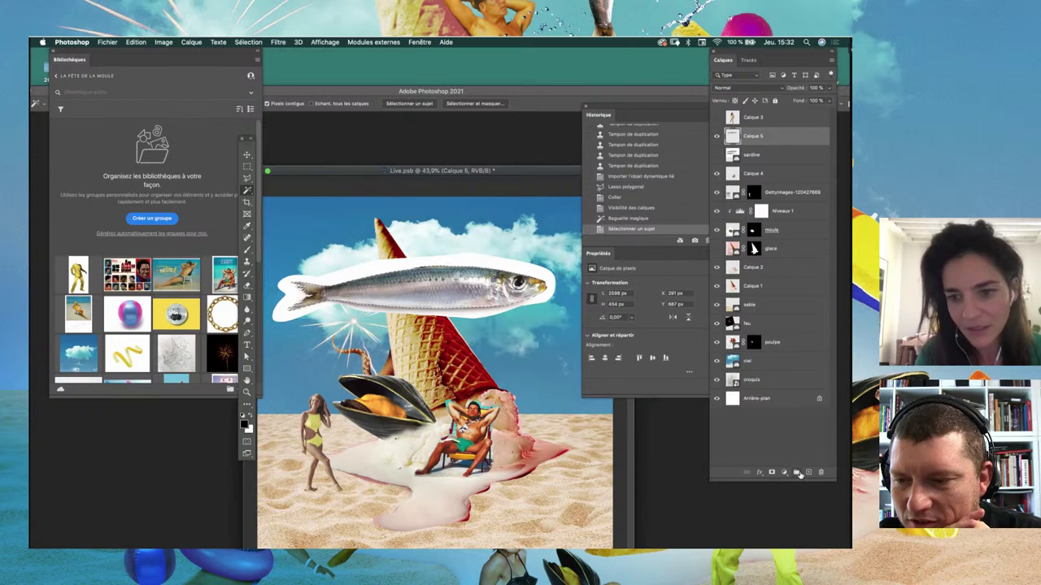
{"action": "left_click", "coordinate": [771, 471]}
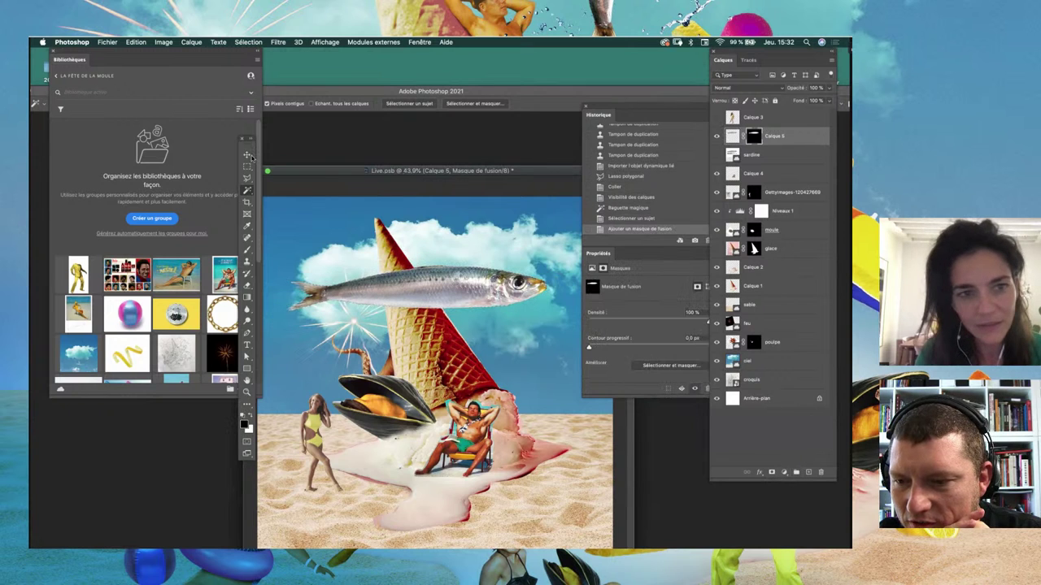
{"action": "key", "text": "v"}
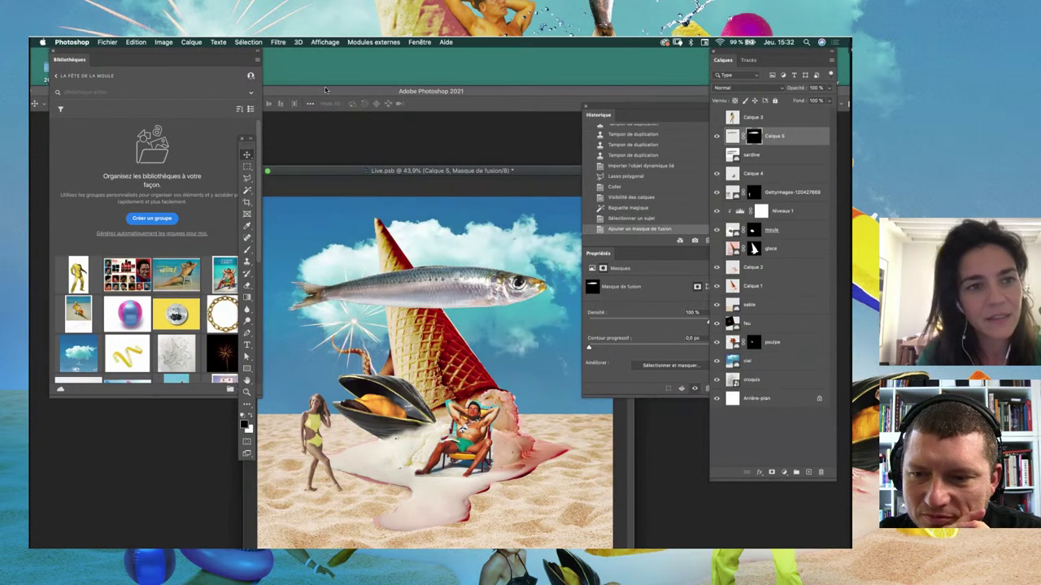
{"action": "left_click_drag", "start_coordinate": [320, 172], "coordinate": [331, 144]}
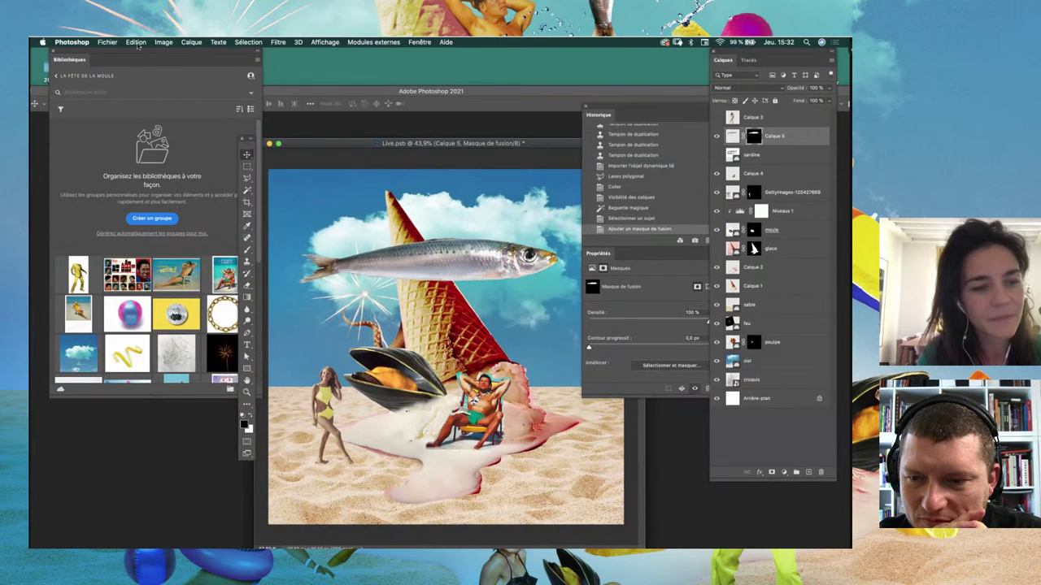
Step: Puppet-warp the sardine with pins at head, body and tail, bending it into a curve
{"action": "left_click", "coordinate": [137, 42]}
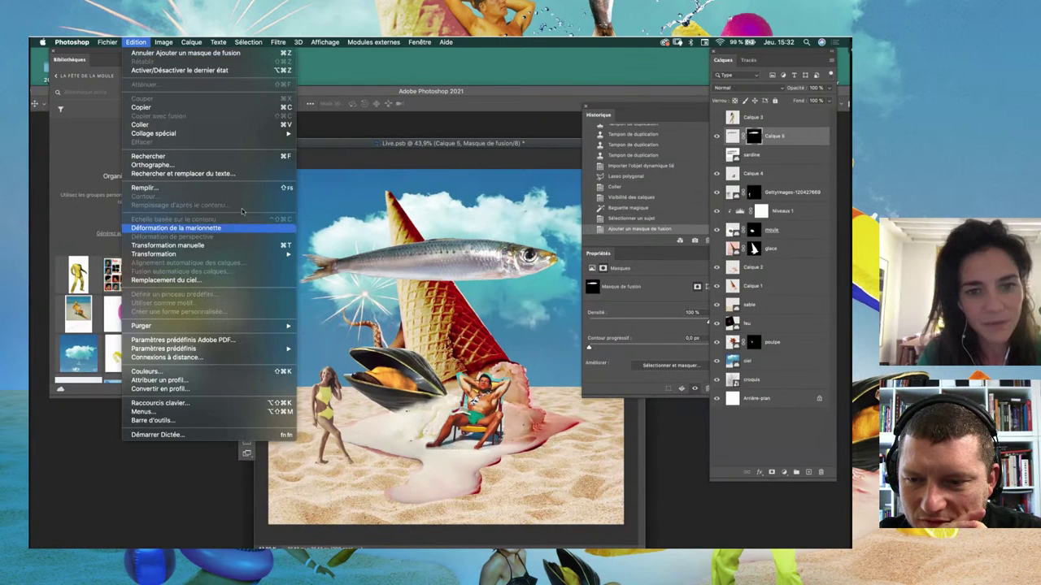
{"action": "left_click", "coordinate": [188, 228]}
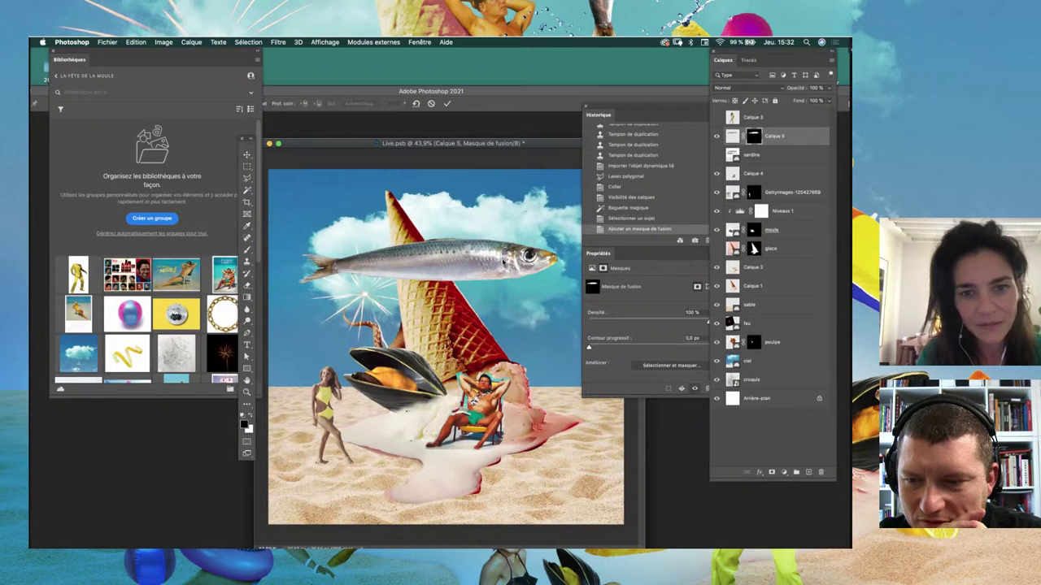
{"action": "left_click", "coordinate": [504, 259]}
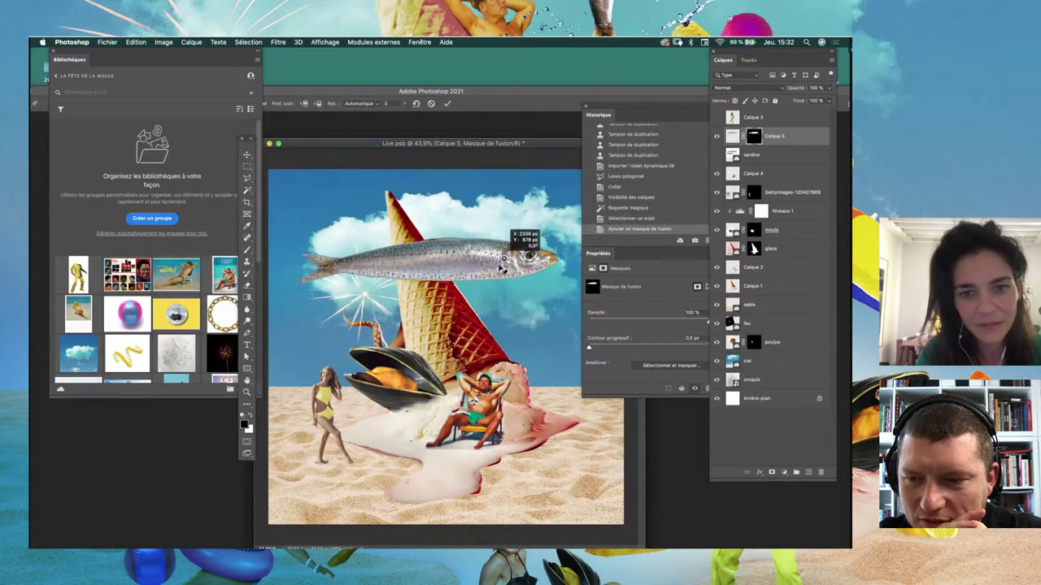
{"action": "left_click", "coordinate": [415, 261]}
{"action": "left_click", "coordinate": [369, 266]}
{"action": "left_click_drag", "start_coordinate": [369, 265], "coordinate": [368, 275]}
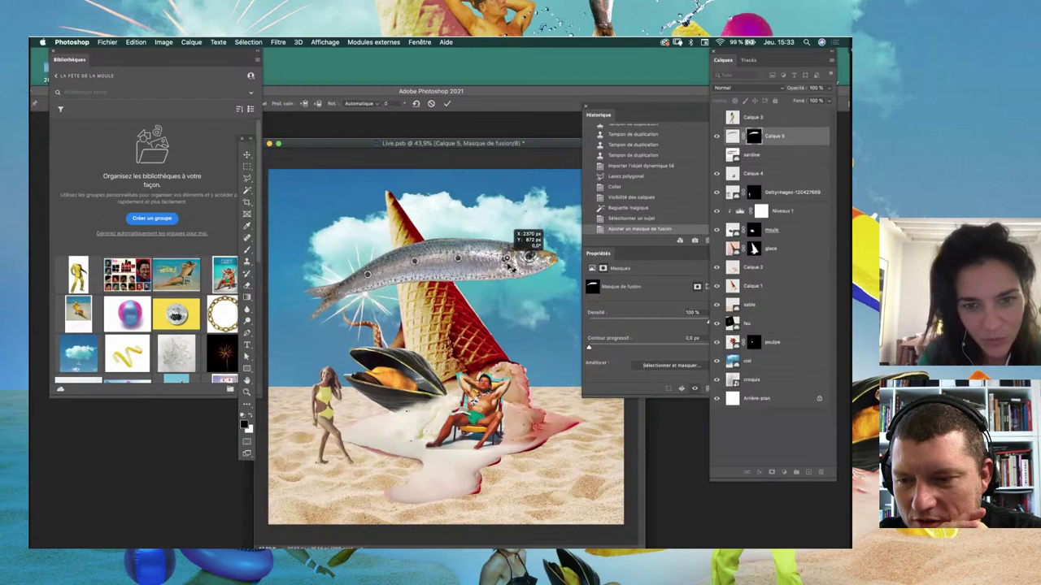
{"action": "left_click_drag", "start_coordinate": [510, 266], "coordinate": [546, 286]}
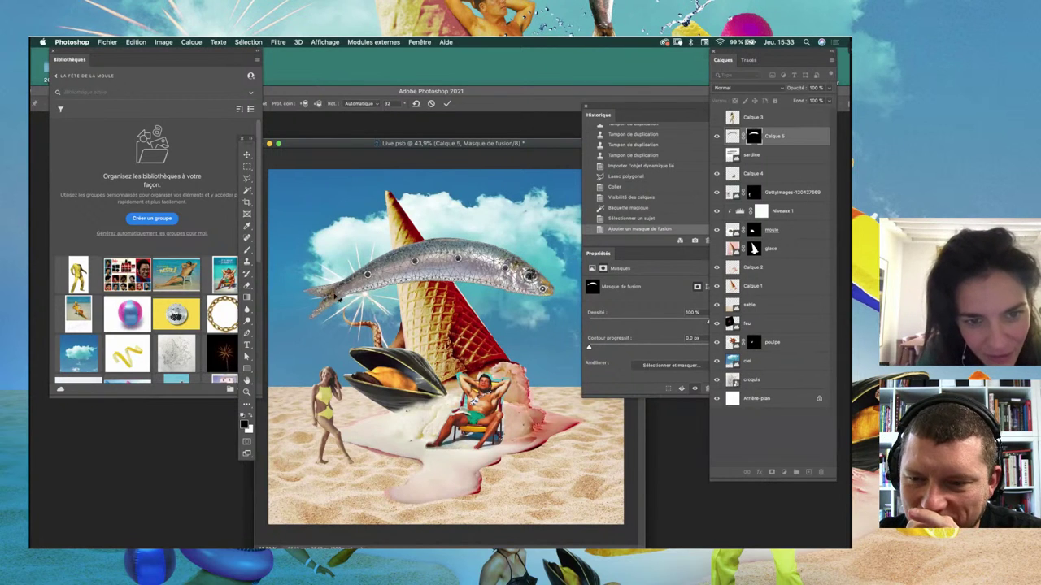
{"action": "left_click_drag", "start_coordinate": [337, 299], "coordinate": [336, 303]}
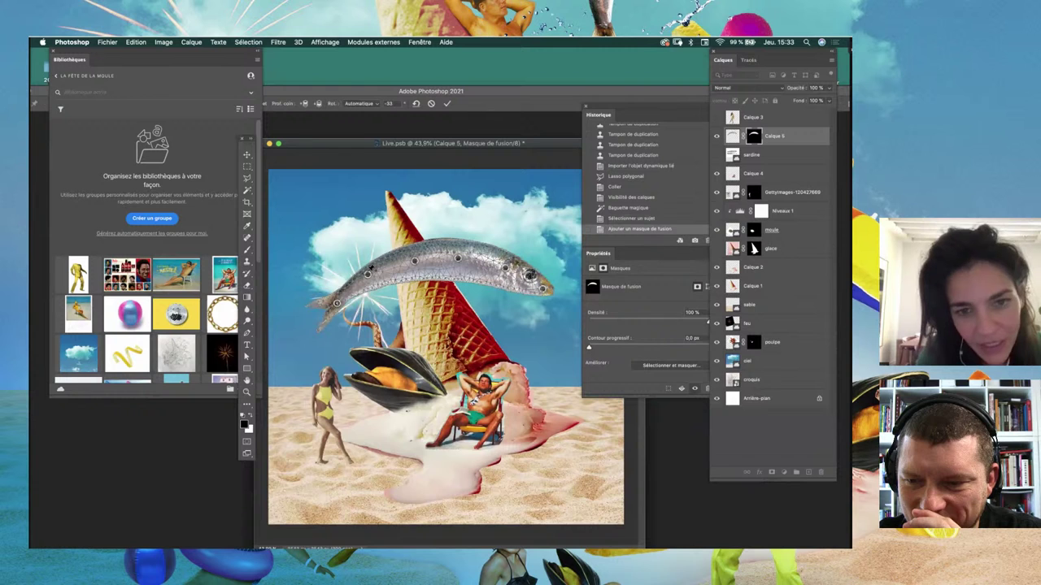
{"action": "left_click_drag", "start_coordinate": [544, 295], "coordinate": [536, 284]}
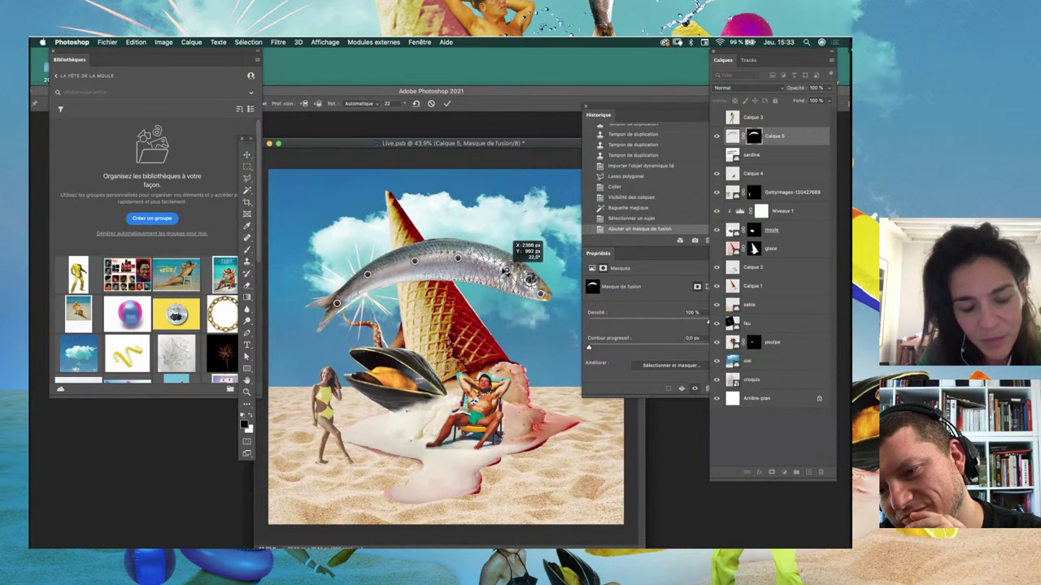
{"action": "key", "text": "Return"}
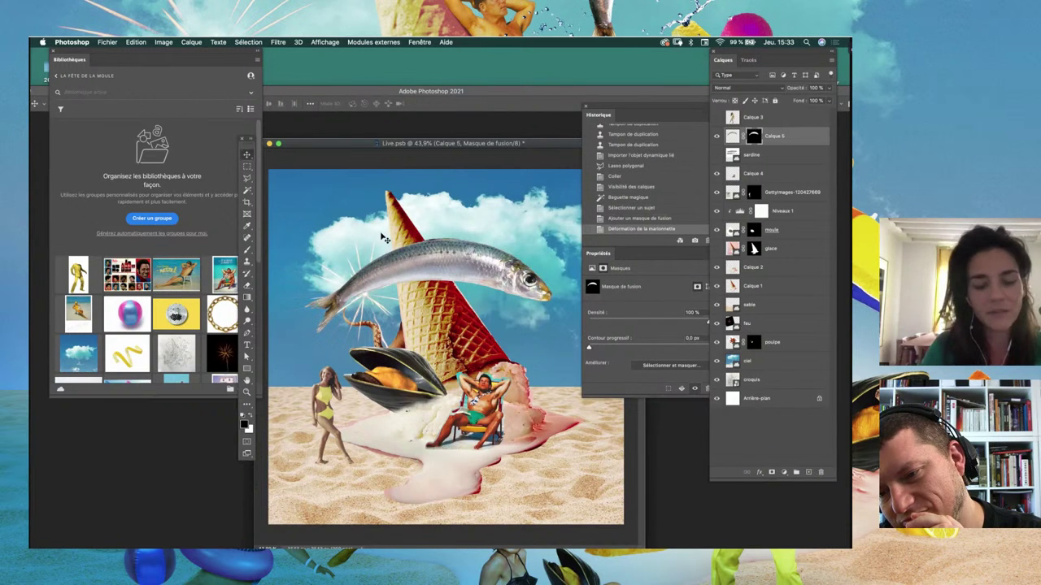
Step: Rotate the curved sardine upright and move it beside the cone tip
{"action": "key", "text": "ctrl+t"}
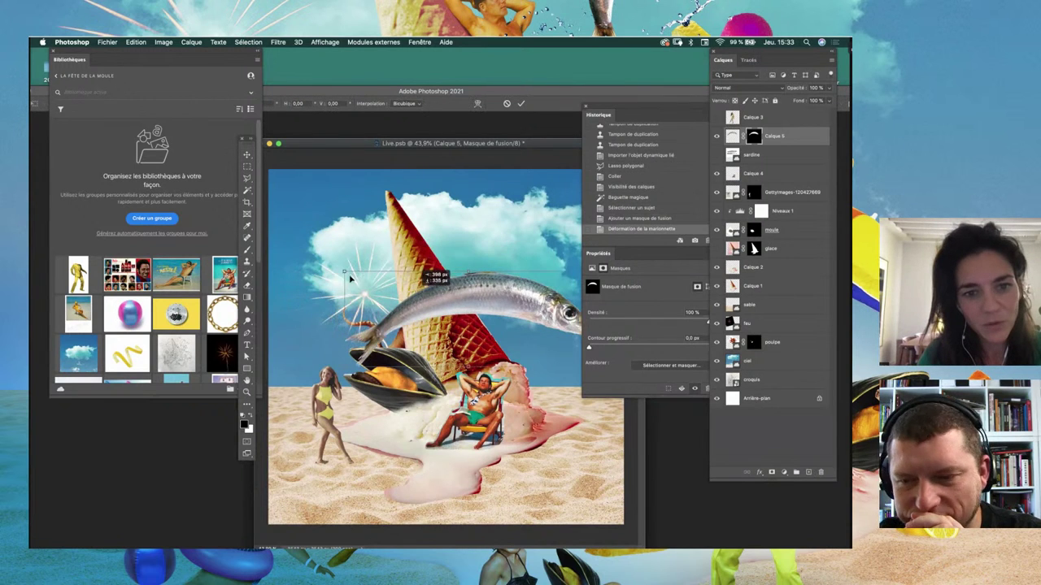
{"action": "mouse_move", "coordinate": [396, 282]}
{"action": "left_mouse_down"}
{"action": "mouse_move", "coordinate": [460, 285]}
{"action": "mouse_move", "coordinate": [521, 244]}
{"action": "left_mouse_up"}
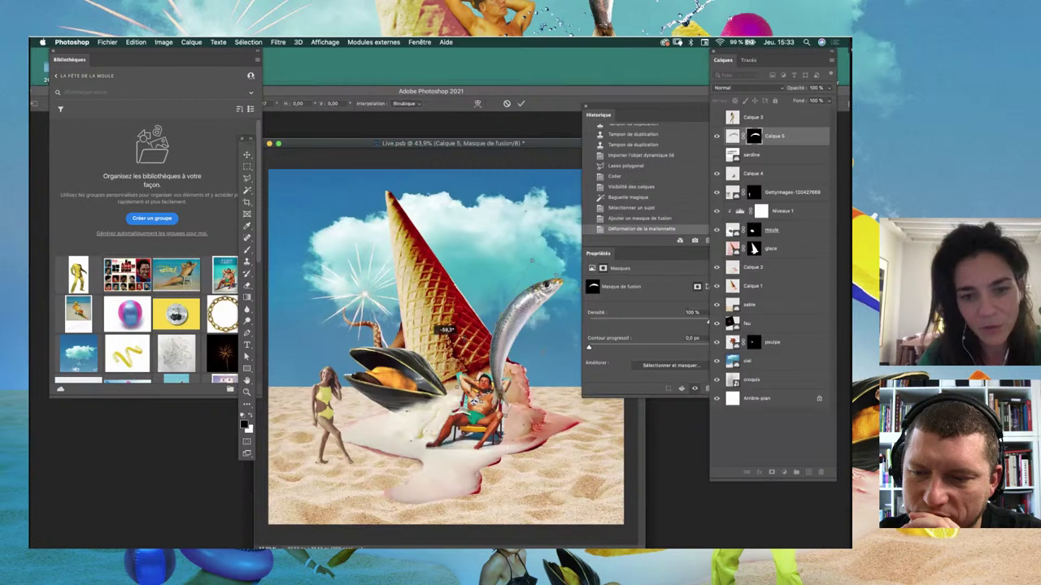
{"action": "key", "text": "Return"}
{"action": "left_click_drag", "start_coordinate": [484, 283], "coordinate": [447, 238]}
Step: Rotate the sardine slightly, then puppet-warp it into an arch with its head upright
{"action": "key", "text": "ctrl+t"}
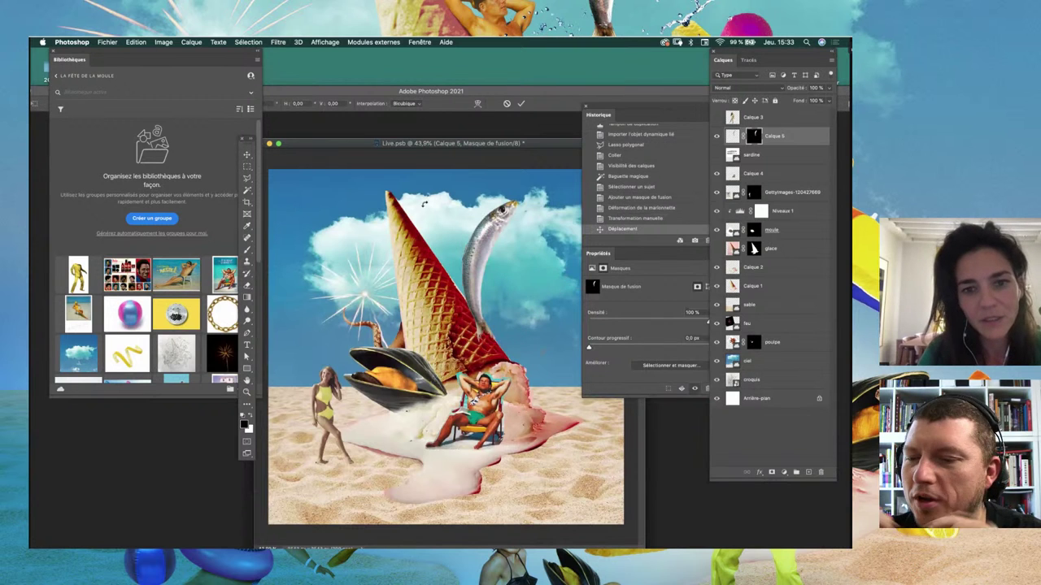
{"action": "left_click_drag", "start_coordinate": [544, 195], "coordinate": [561, 215]}
{"action": "key", "text": "Return"}
{"action": "left_click", "coordinate": [135, 42]}
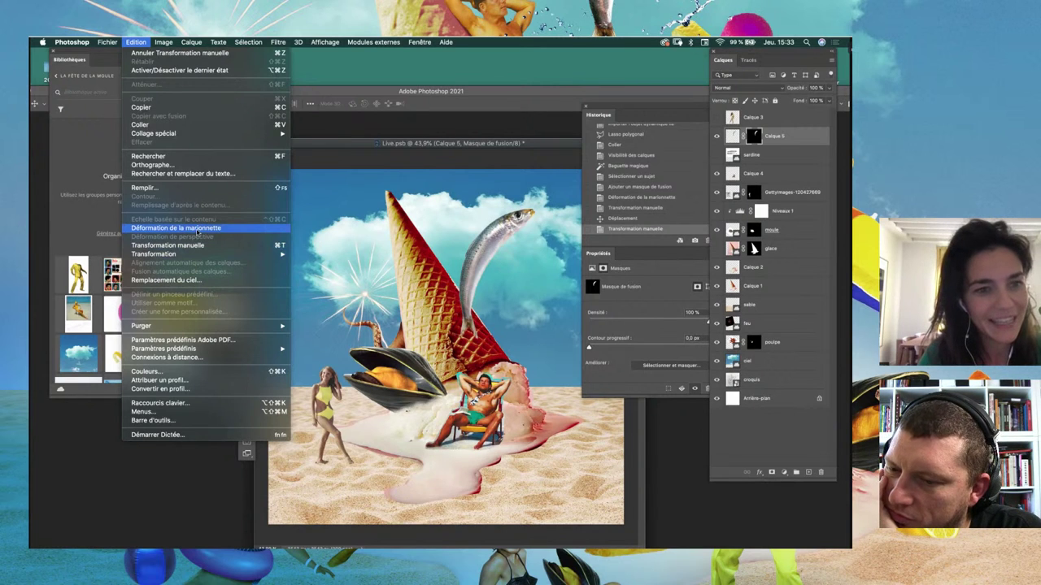
{"action": "left_click", "coordinate": [197, 230]}
{"action": "left_click", "coordinate": [521, 218]}
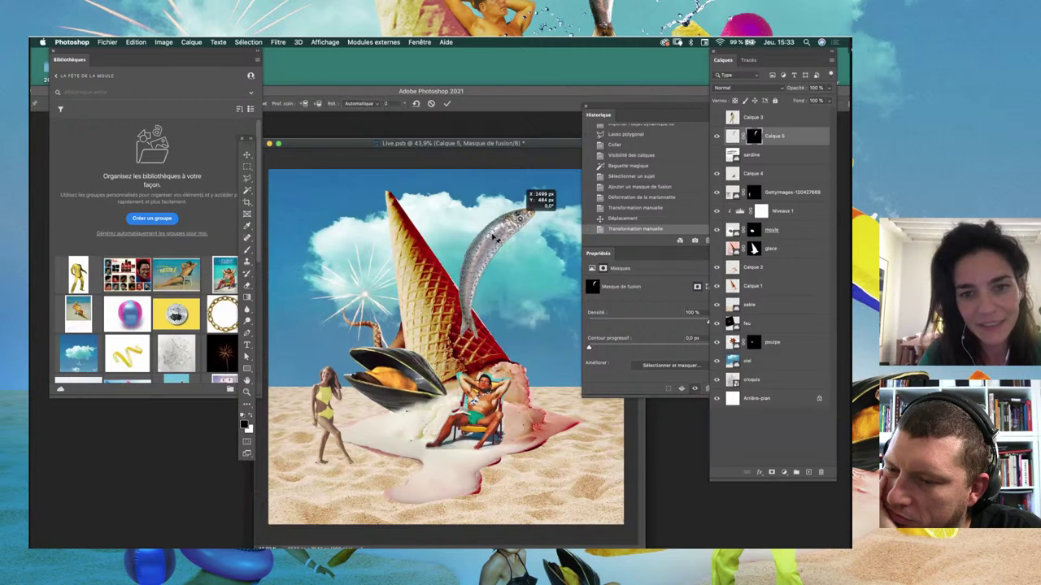
{"action": "left_click_drag", "start_coordinate": [495, 242], "coordinate": [470, 288]}
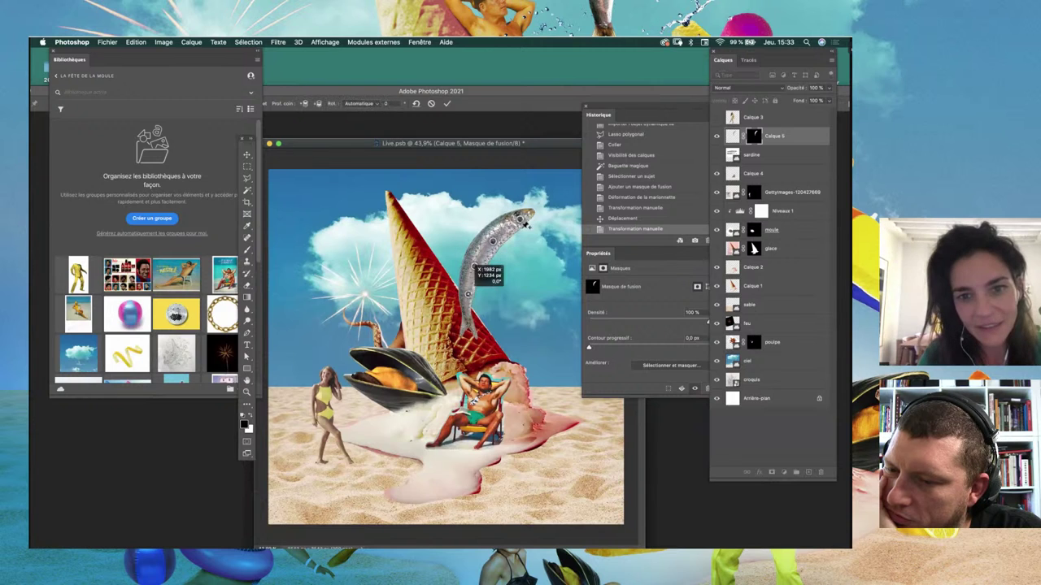
{"action": "mouse_move", "coordinate": [521, 219]}
{"action": "left_mouse_down"}
{"action": "mouse_move", "coordinate": [530, 213]}
{"action": "mouse_move", "coordinate": [500, 242]}
{"action": "mouse_move", "coordinate": [529, 231]}
{"action": "left_mouse_up"}
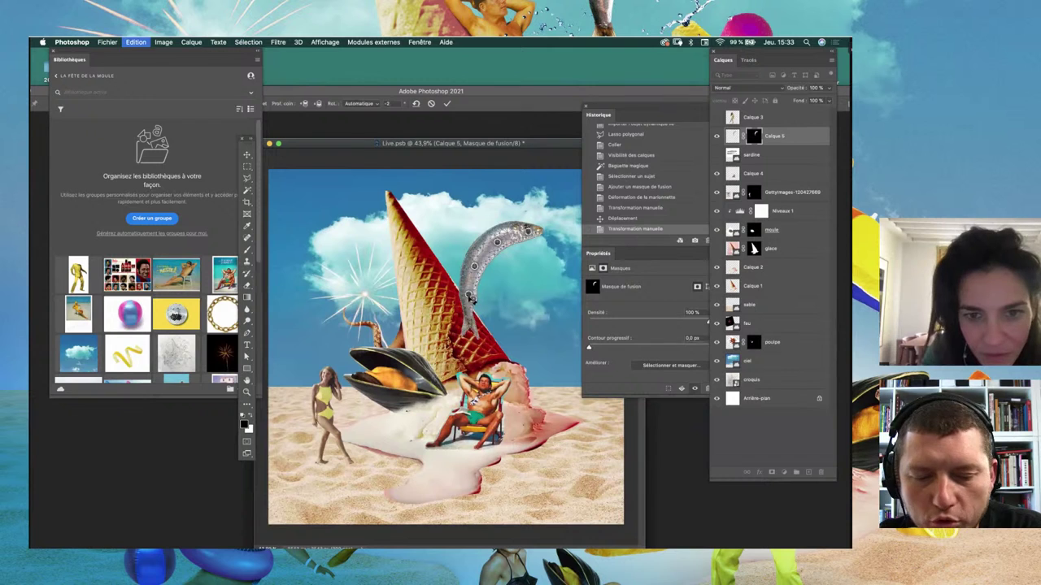
{"action": "left_click_drag", "start_coordinate": [472, 301], "coordinate": [473, 292]}
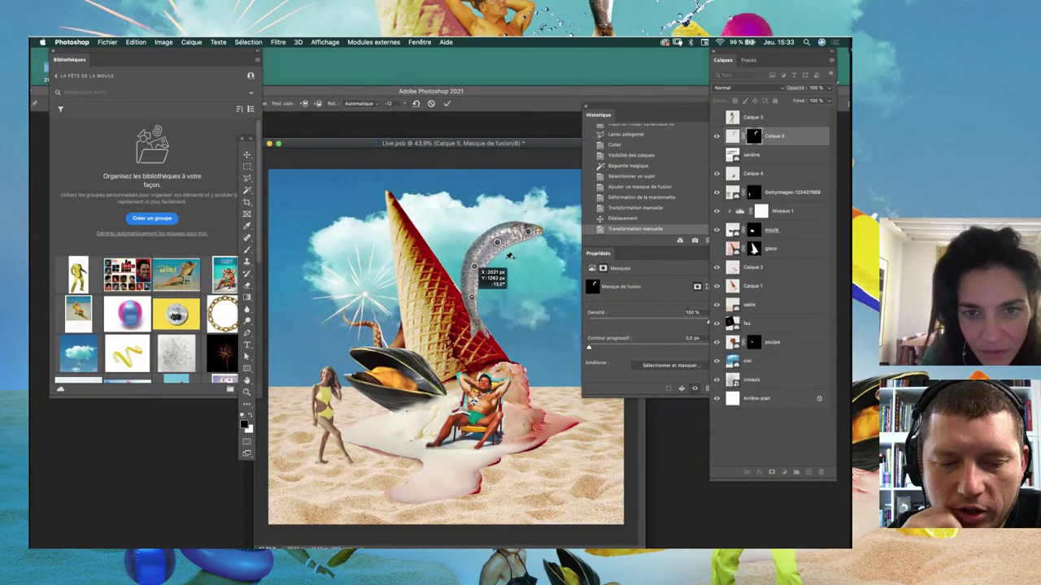
{"action": "left_click_drag", "start_coordinate": [510, 233], "coordinate": [512, 232]}
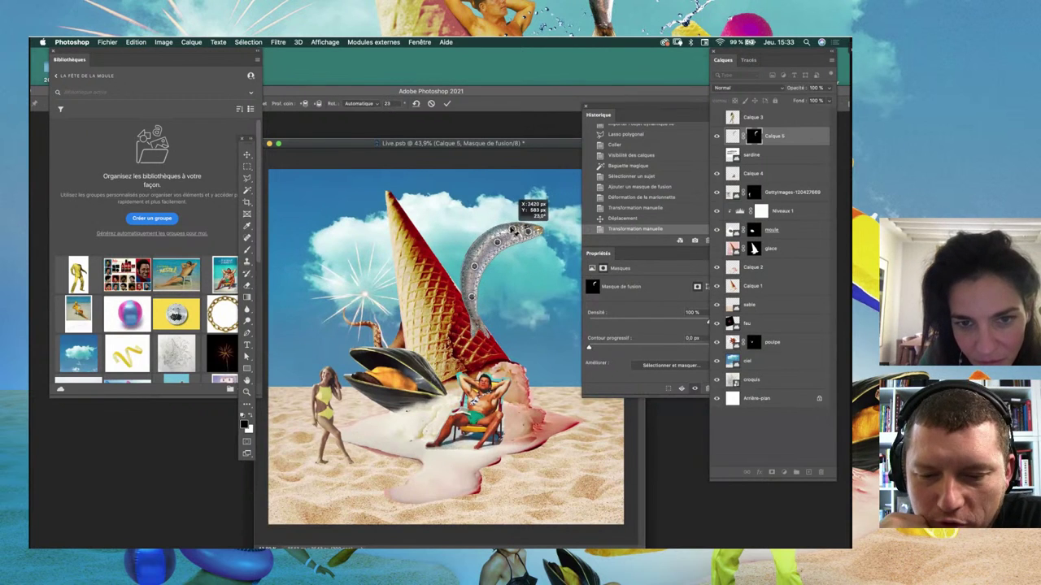
{"action": "key", "text": "Return"}
Step: Move the warped sardine up and left, shrinking it to 643×900 px
{"action": "key", "text": "ctrl+t"}
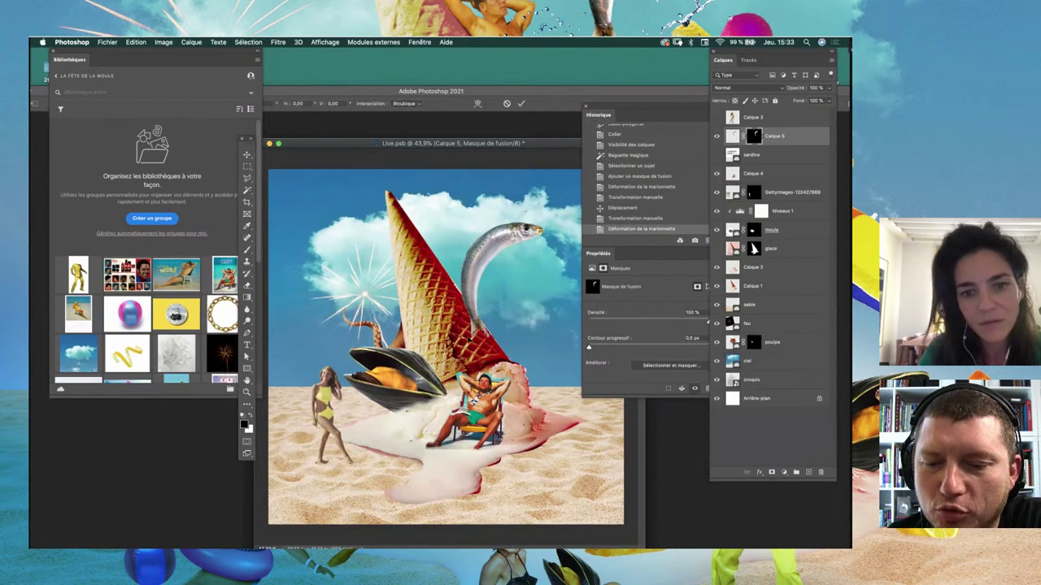
{"action": "mouse_move", "coordinate": [475, 302]}
{"action": "left_mouse_down"}
{"action": "mouse_move", "coordinate": [470, 287]}
{"action": "mouse_move", "coordinate": [500, 268]}
{"action": "mouse_move", "coordinate": [467, 255]}
{"action": "mouse_move", "coordinate": [468, 277]}
{"action": "left_mouse_up"}
{"action": "key", "text": "Return"}
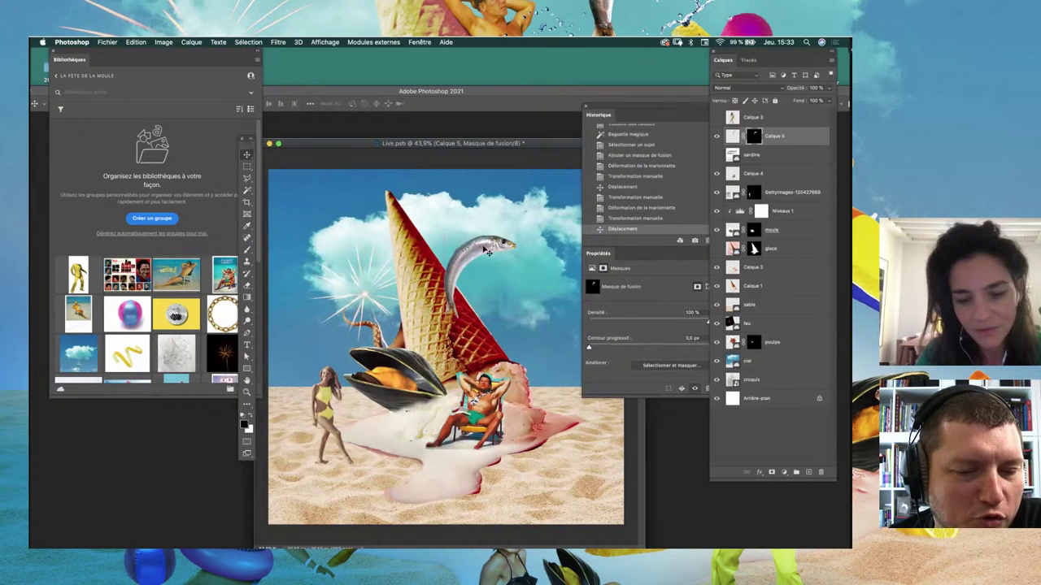
Step: Add a Courbes 1 curves adjustment and clip it to the sardine's Calque 5
{"action": "left_click", "coordinate": [785, 471]}
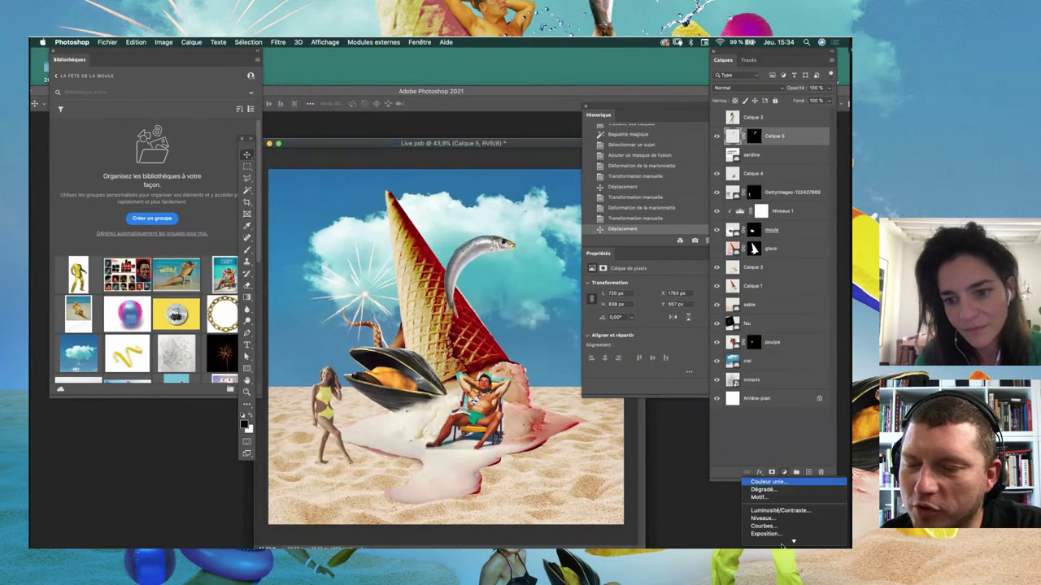
{"action": "left_click", "coordinate": [640, 255]}
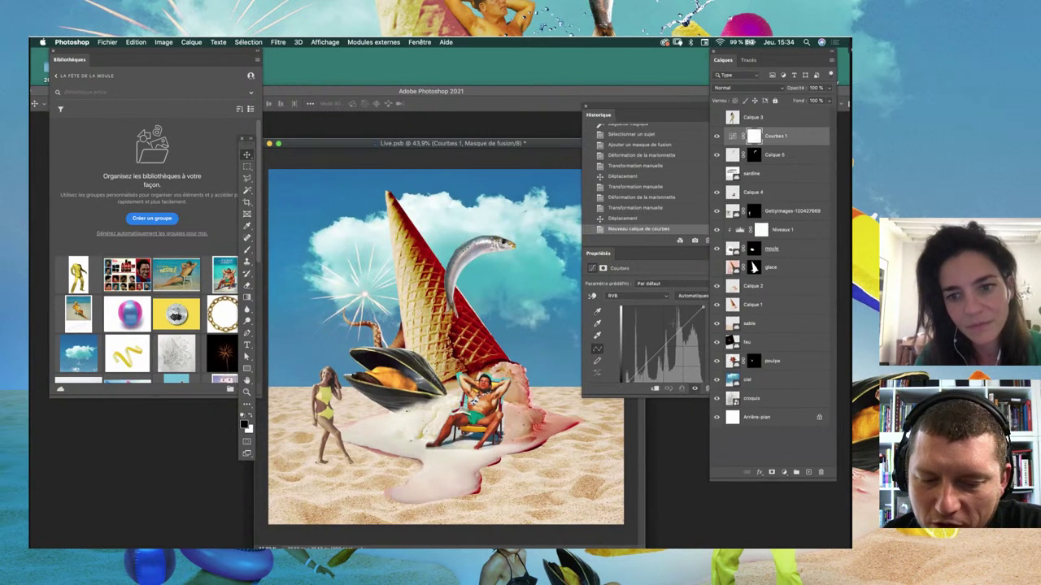
{"action": "mouse_move", "coordinate": [675, 333]}
{"action": "left_mouse_down"}
{"action": "mouse_move", "coordinate": [675, 344]}
{"action": "mouse_move", "coordinate": [685, 325]}
{"action": "left_mouse_up"}
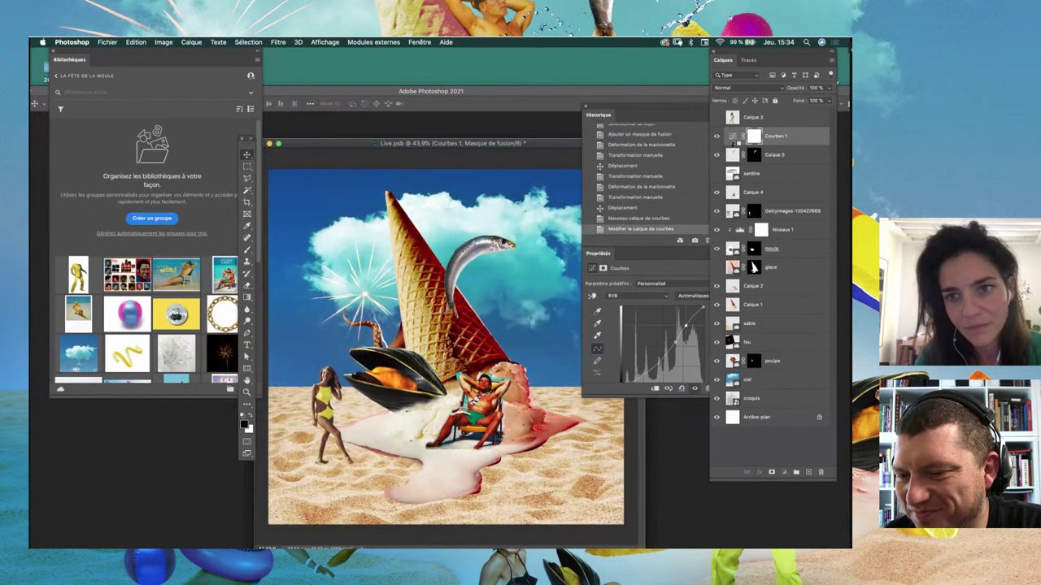
{"action": "left_click", "coordinate": [733, 146], "text": "alt"}
Step: Nudge the sardine right and test its layers below poulpe, then back under Calque 3
{"action": "left_click_drag", "start_coordinate": [474, 147], "coordinate": [472, 87]}
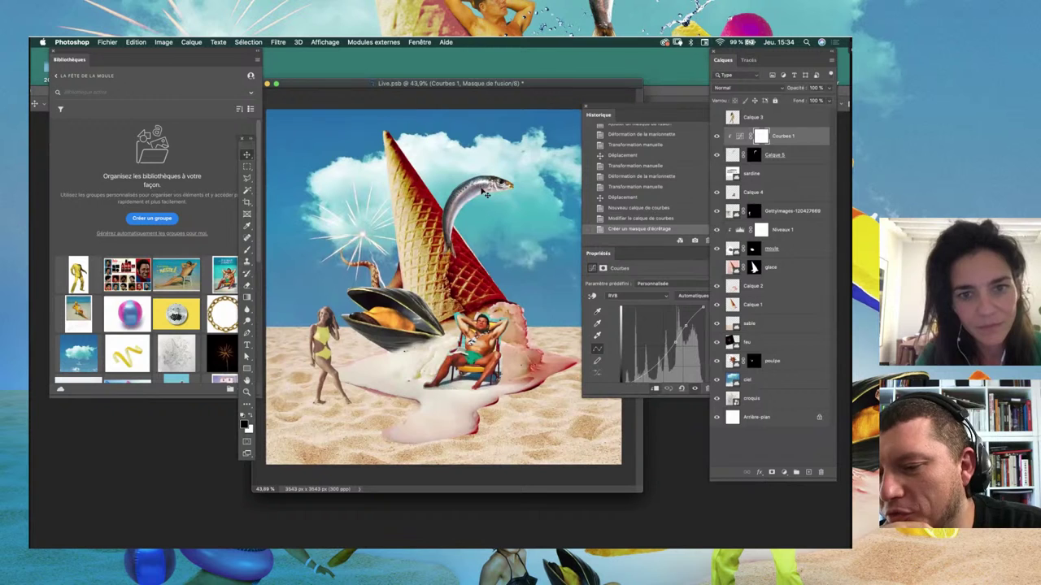
{"action": "left_click_drag", "start_coordinate": [488, 195], "coordinate": [493, 195]}
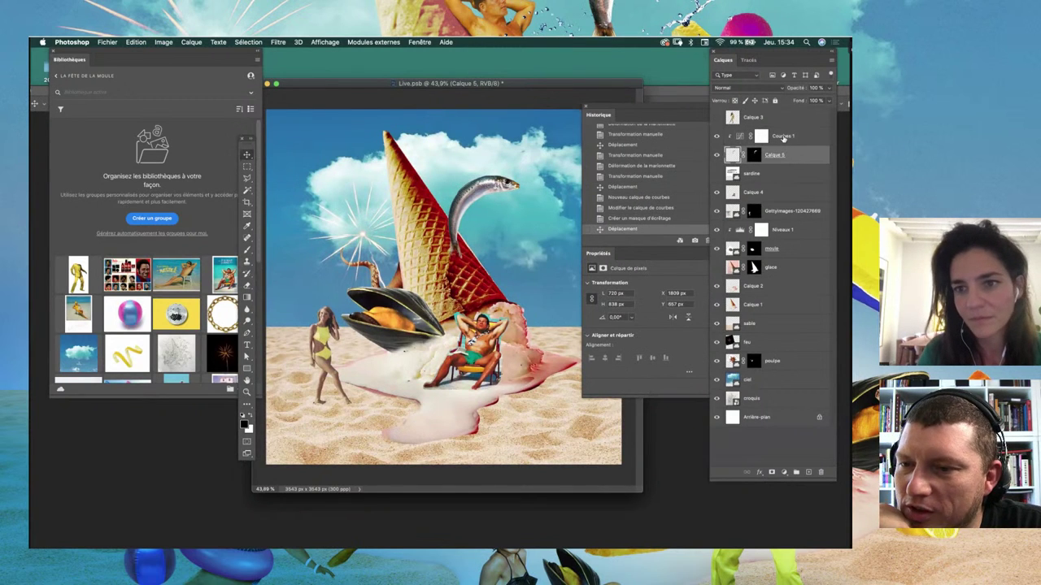
{"action": "left_click_drag", "start_coordinate": [783, 138], "coordinate": [773, 351]}
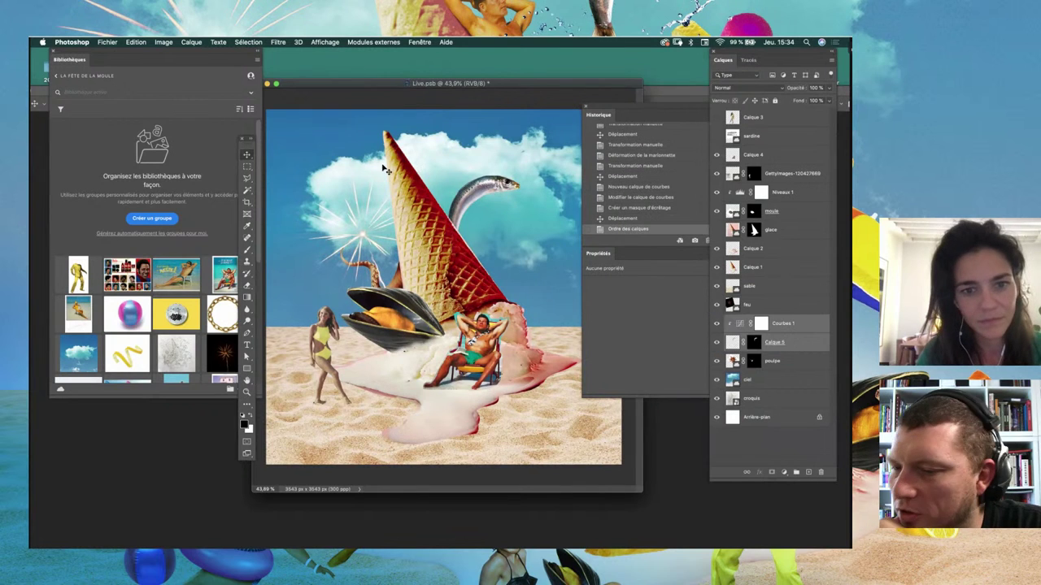
{"action": "left_click_drag", "start_coordinate": [740, 324], "coordinate": [757, 129]}
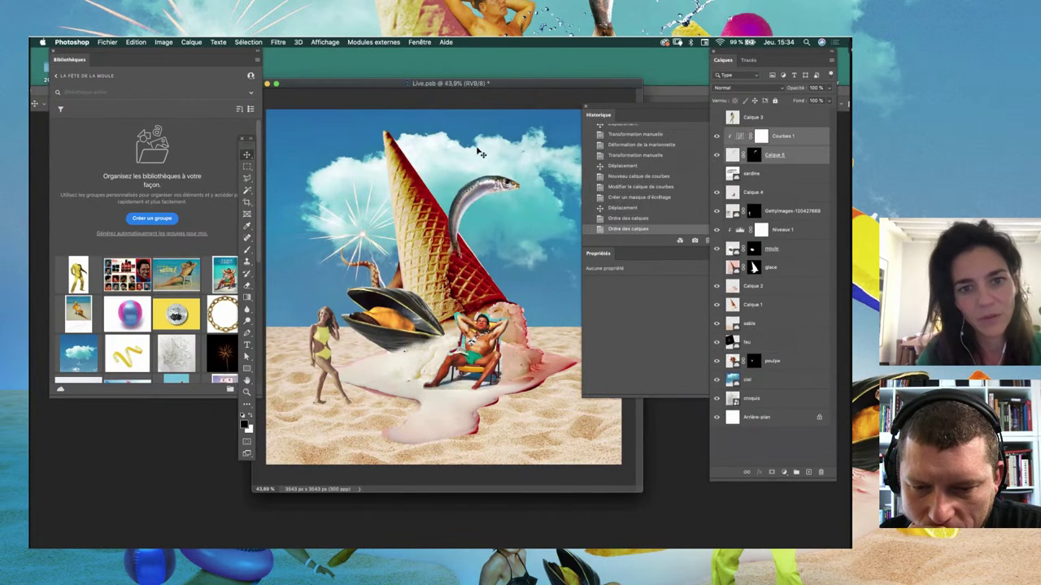
Step: Rotate and scale the sardine to a near-vertical head-up pose, then browse the Libraries panel
{"action": "left_click_drag", "start_coordinate": [492, 171], "coordinate": [514, 132]}
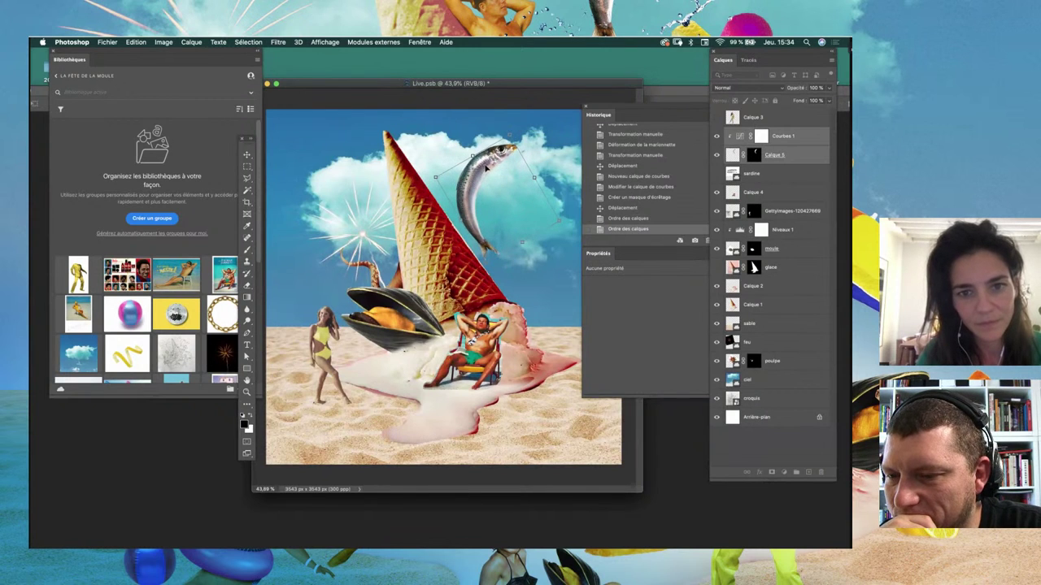
{"action": "key", "text": "Return"}
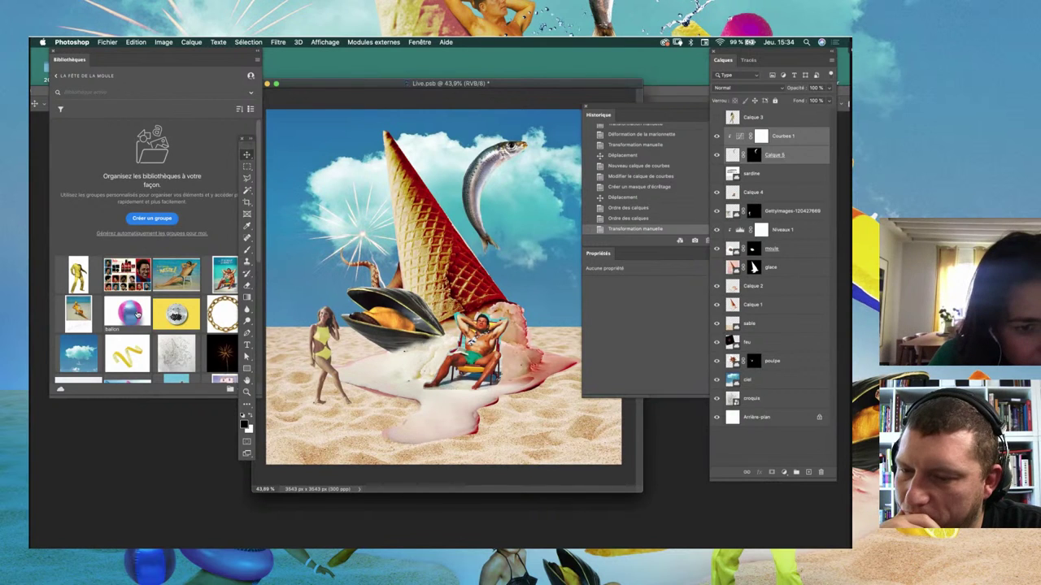
{"action": "scroll", "coordinate": [216, 252], "scroll_direction": "down", "scroll_amount": 2}
{"action": "scroll", "coordinate": [227, 293], "scroll_direction": "down", "scroll_amount": 2}
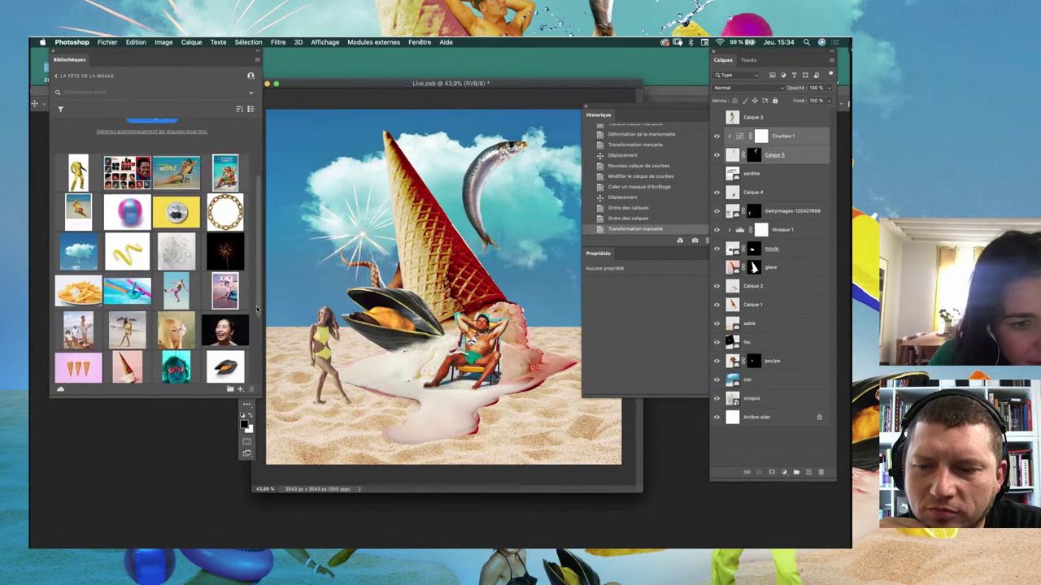
{"action": "scroll", "coordinate": [248, 342], "scroll_direction": "down", "scroll_amount": 2}
{"action": "scroll", "coordinate": [244, 354], "scroll_direction": "down", "scroll_amount": 1}
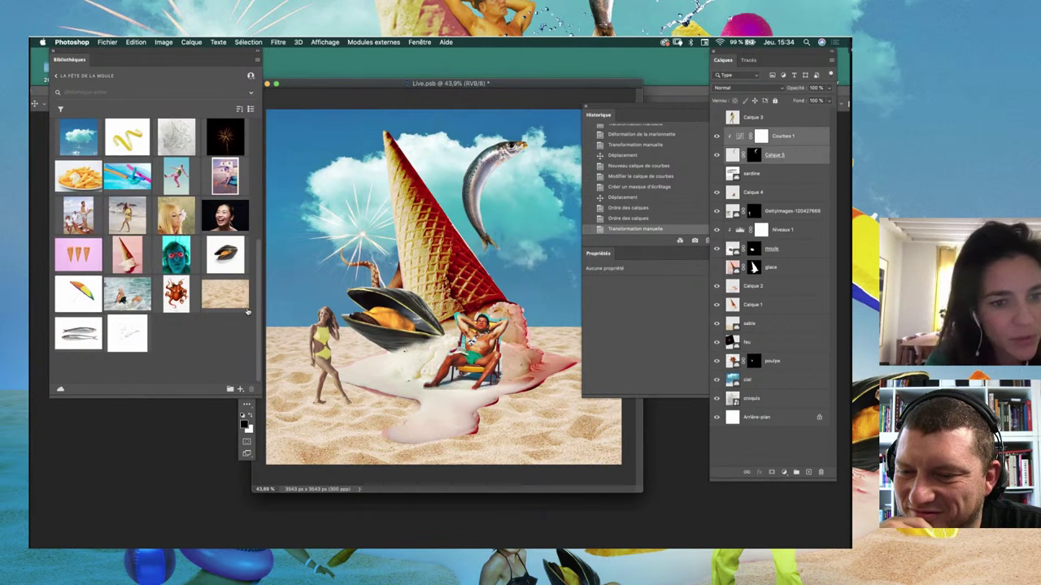
{"action": "scroll", "coordinate": [261, 291], "scroll_direction": "up", "scroll_amount": 2}
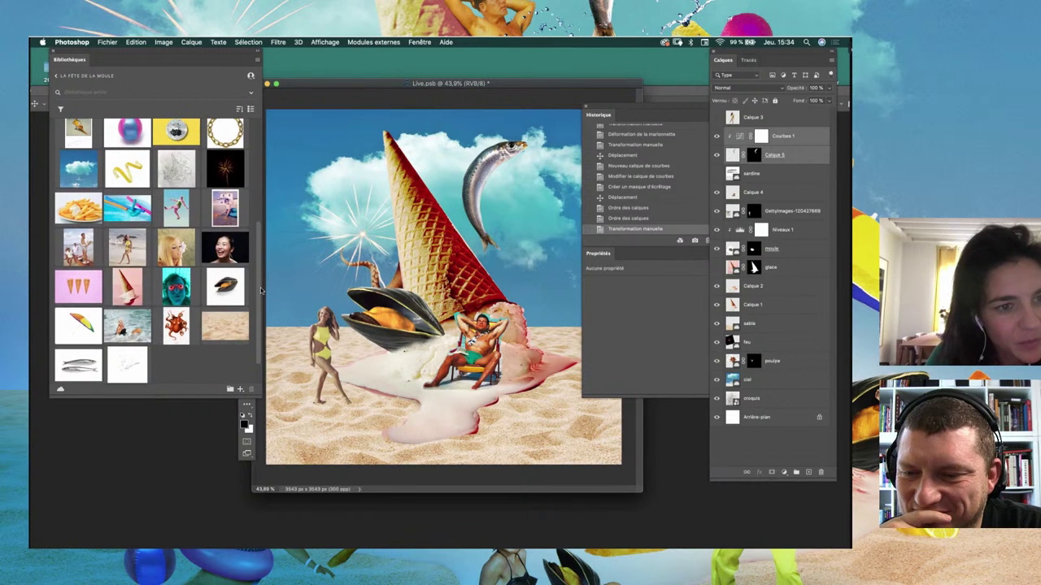
{"action": "scroll", "coordinate": [261, 290], "scroll_direction": "up", "scroll_amount": 2}
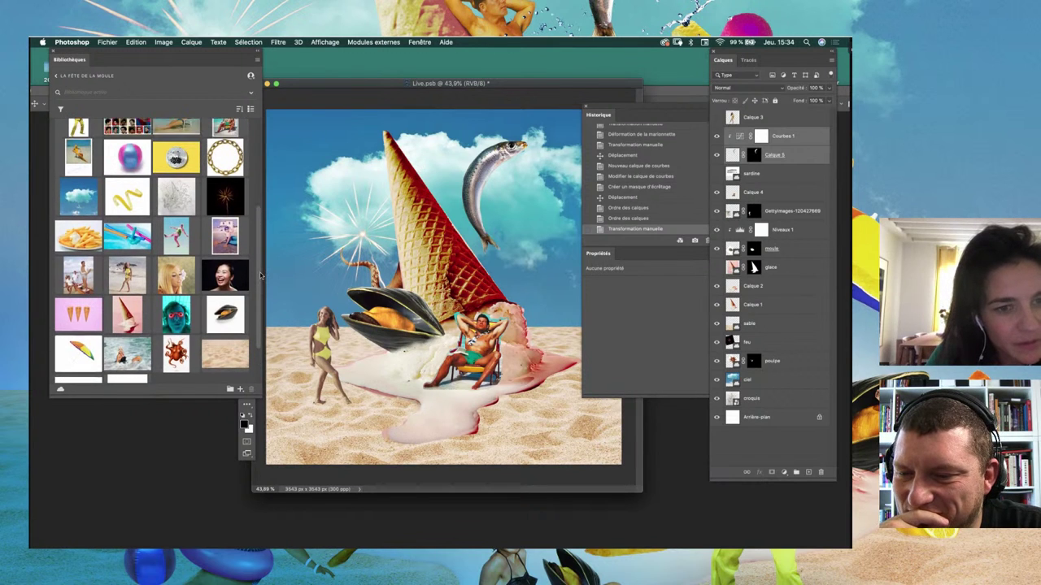
{"action": "scroll", "coordinate": [261, 273], "scroll_direction": "up", "scroll_amount": 3}
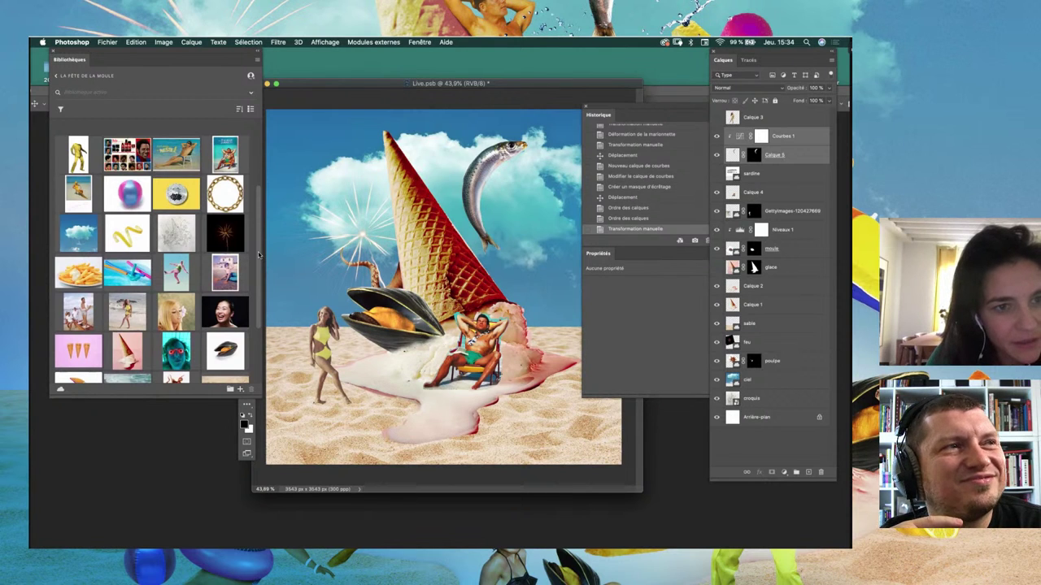
Step: Place the 'C'est décidé… je RESTE !' postcard as Calque 6 and delete its right part
{"action": "mouse_move", "coordinate": [184, 159]}
{"action": "left_mouse_down"}
{"action": "mouse_move", "coordinate": [254, 156]}
{"action": "mouse_move", "coordinate": [392, 223]}
{"action": "left_mouse_up"}
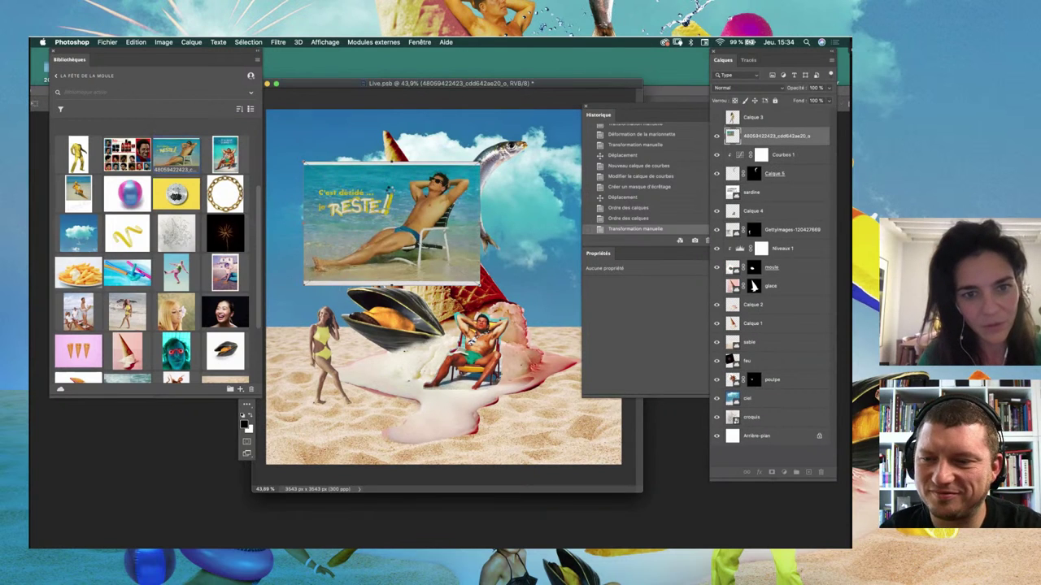
{"action": "key", "text": "Return"}
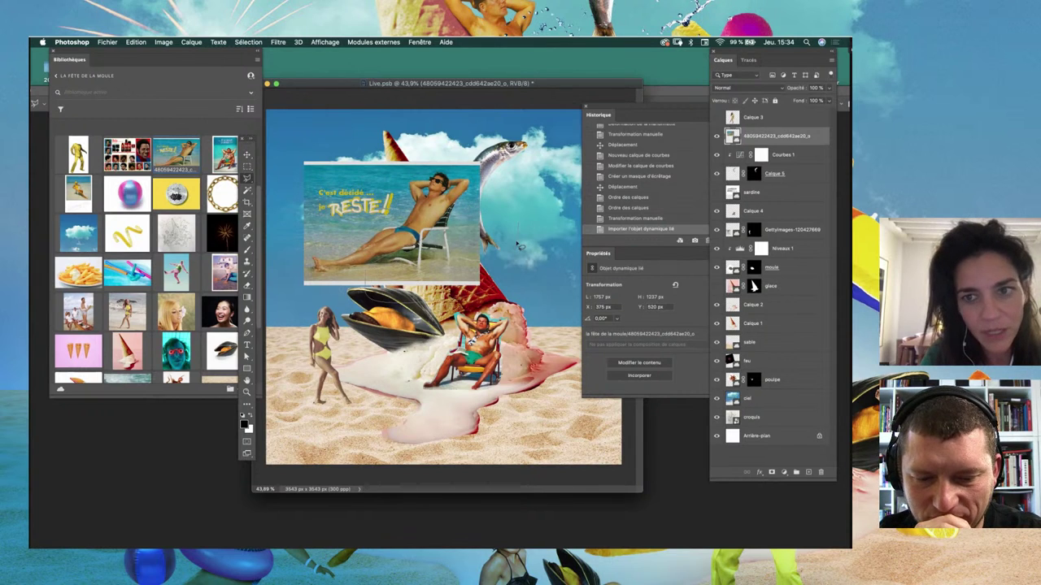
{"action": "key", "text": "Return"}
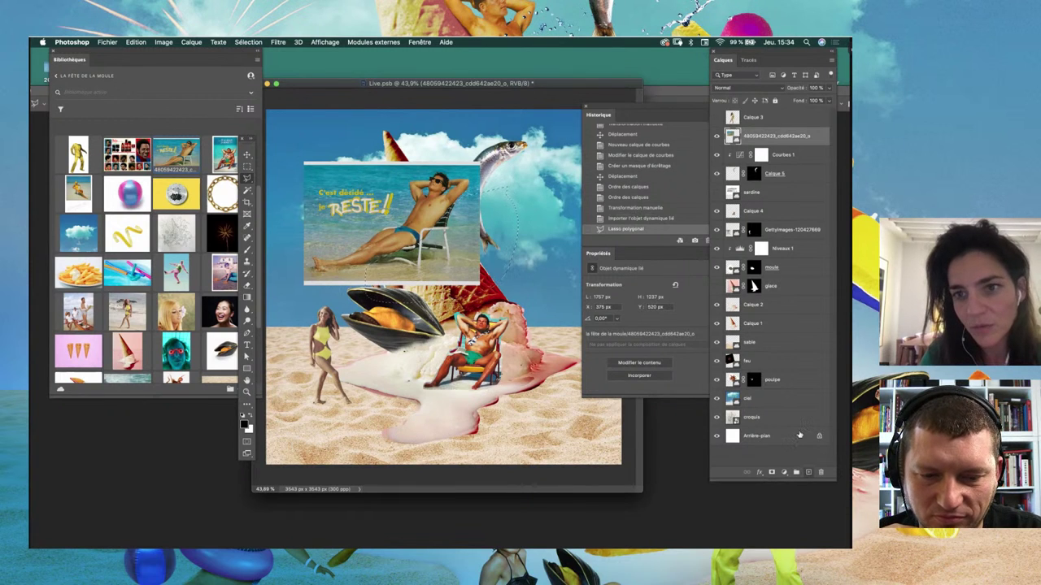
{"action": "left_click", "coordinate": [806, 472]}
{"action": "key", "text": "ctrl+e"}
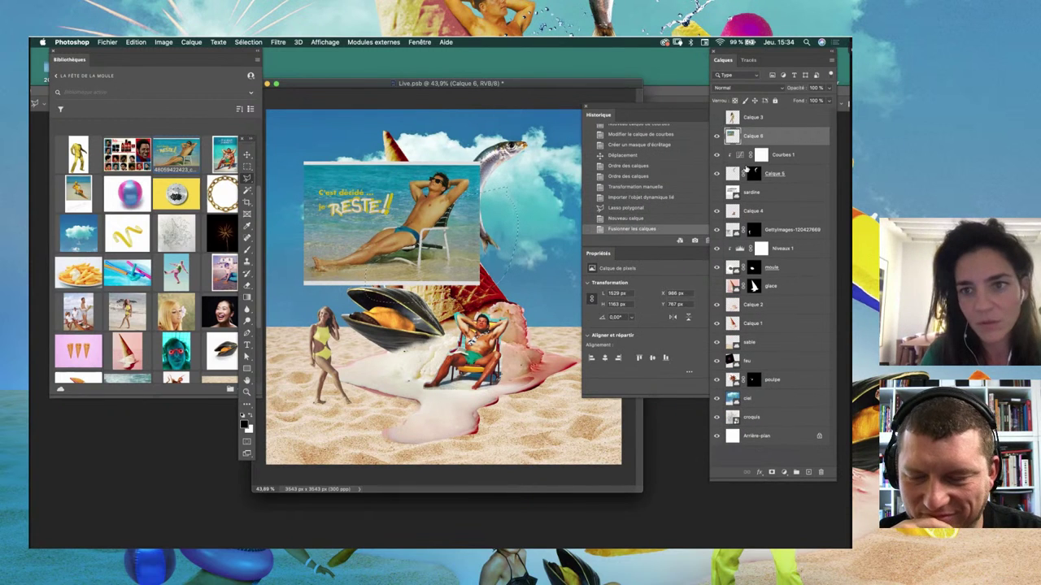
{"action": "key", "text": "Delete"}
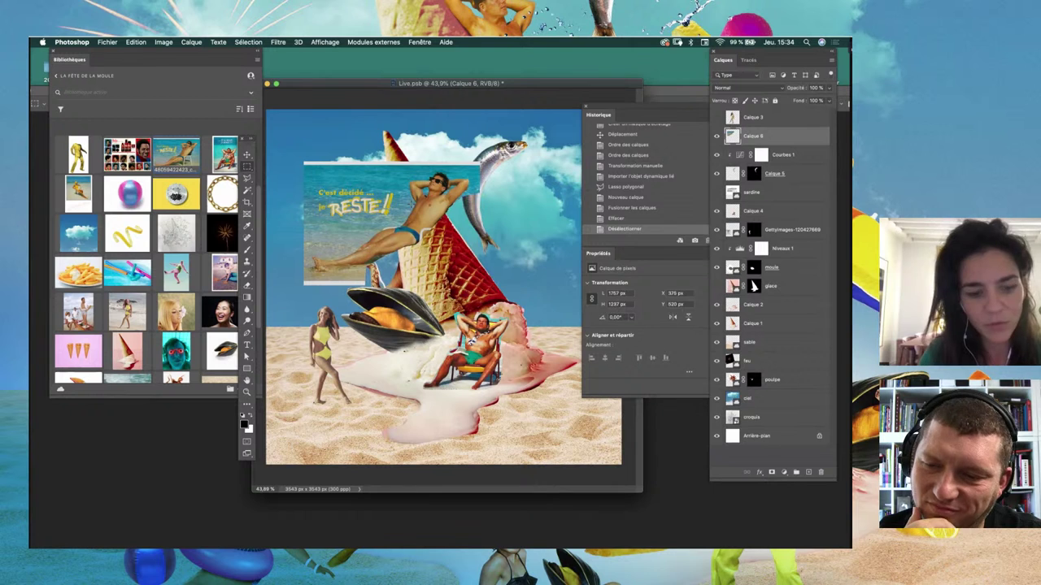
{"action": "key", "text": "ctrl+d"}
{"action": "scroll", "coordinate": [462, 263], "scroll_direction": "up", "scroll_amount": 3}
{"action": "scroll", "coordinate": [463, 264], "scroll_direction": "up", "scroll_amount": 5}
{"action": "key", "text": "shift+ctrl+d"}
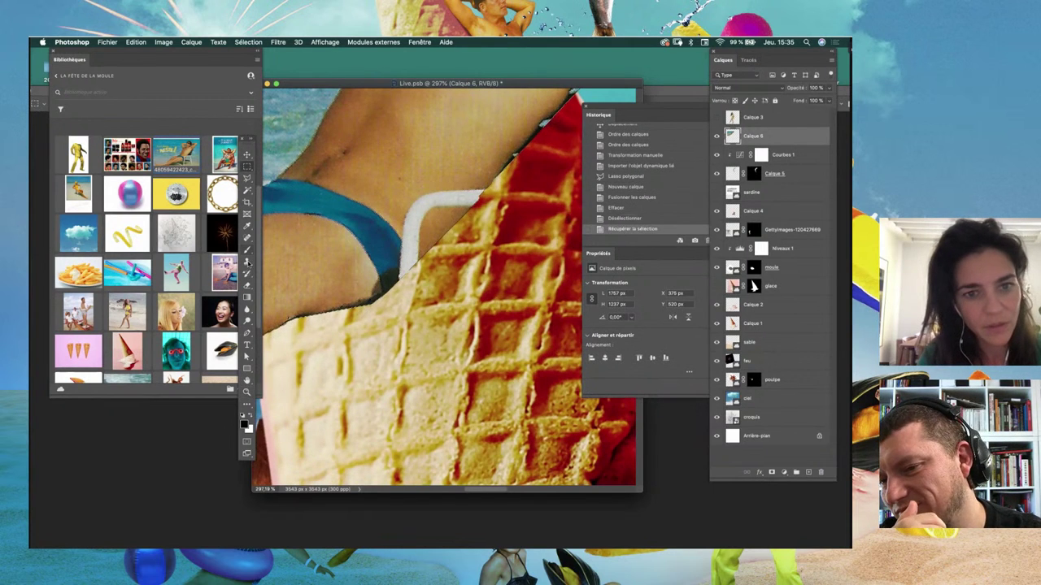
Step: Clone-stamp texture over the gap along the cone and bikini edge
{"action": "mouse_move", "coordinate": [443, 162]}
{"action": "left_mouse_down"}
{"action": "mouse_move", "coordinate": [476, 181]}
{"action": "mouse_move", "coordinate": [446, 204]}
{"action": "mouse_move", "coordinate": [437, 190]}
{"action": "mouse_move", "coordinate": [447, 172]}
{"action": "mouse_move", "coordinate": [413, 215]}
{"action": "mouse_move", "coordinate": [390, 208]}
{"action": "mouse_move", "coordinate": [472, 205]}
{"action": "mouse_move", "coordinate": [407, 221]}
{"action": "left_mouse_up"}
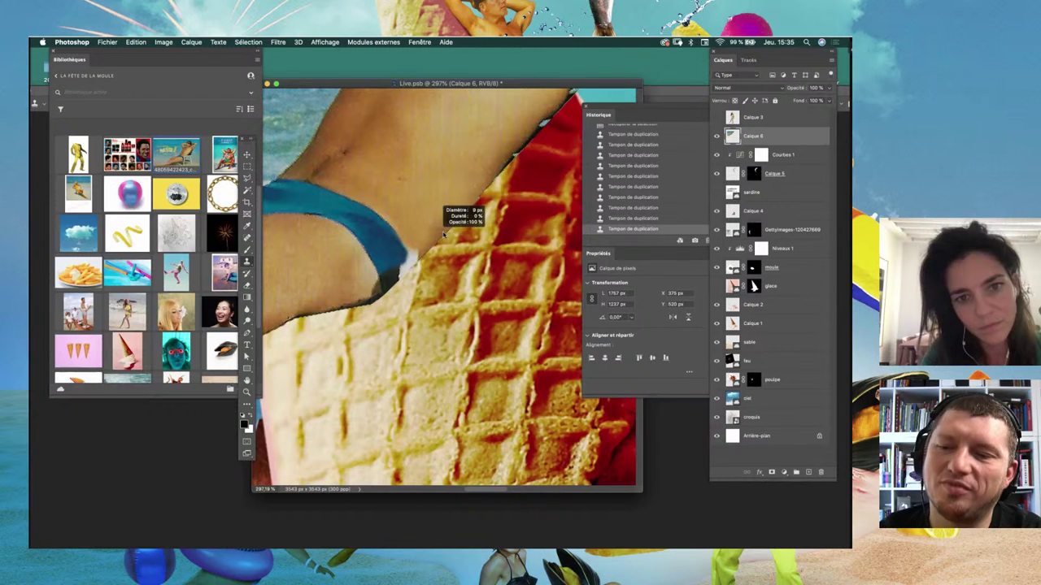
{"action": "left_click", "coordinate": [460, 212]}
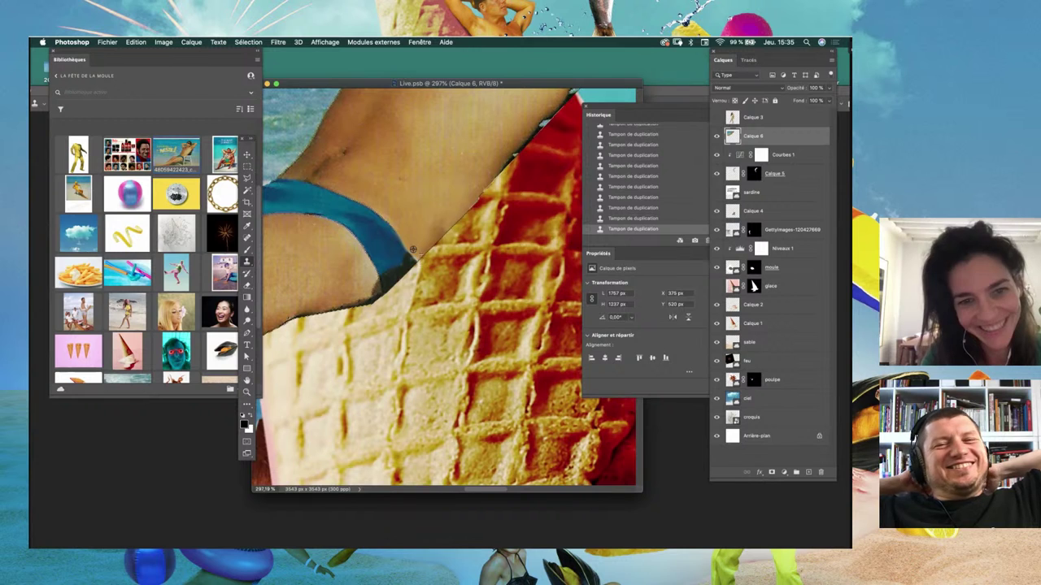
{"action": "key", "text": "super+d"}
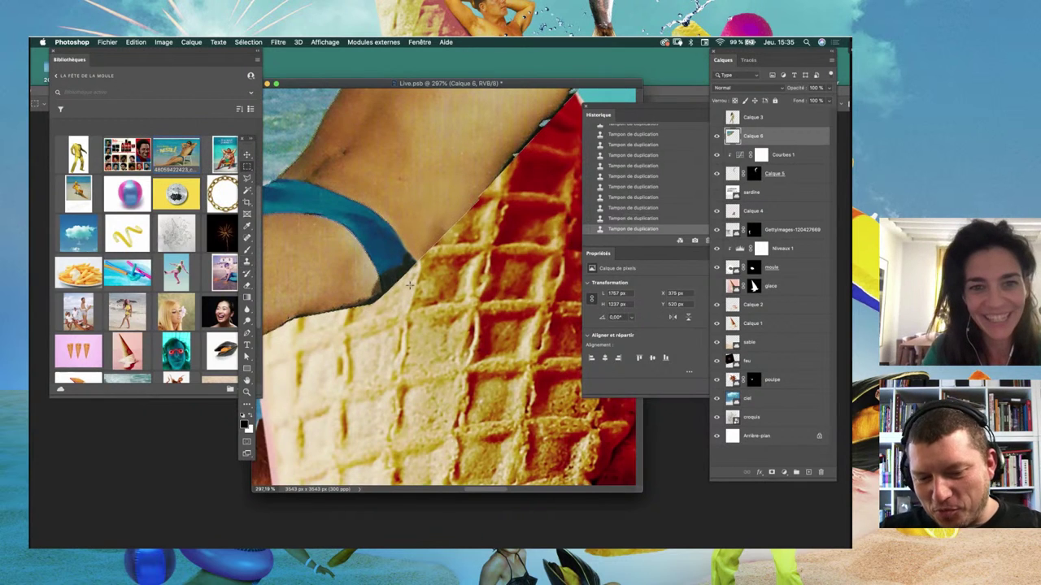
Step: Add 4% monochromatic Ajout de bruit noise to Calque 6 and fit the collage in view
{"action": "left_click", "coordinate": [278, 42]}
{"action": "mouse_move", "coordinate": [284, 165]}
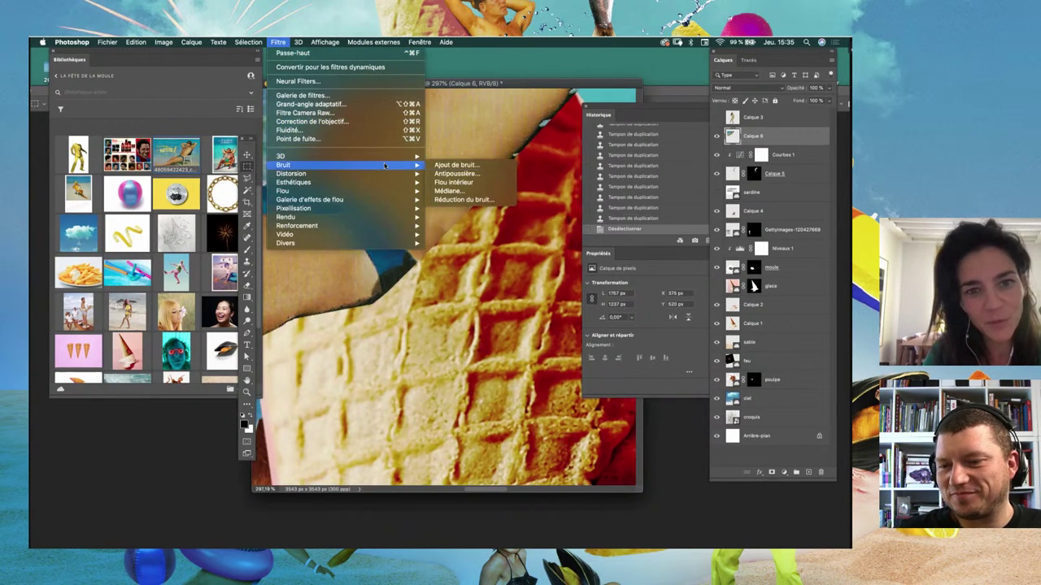
{"action": "left_click", "coordinate": [455, 167]}
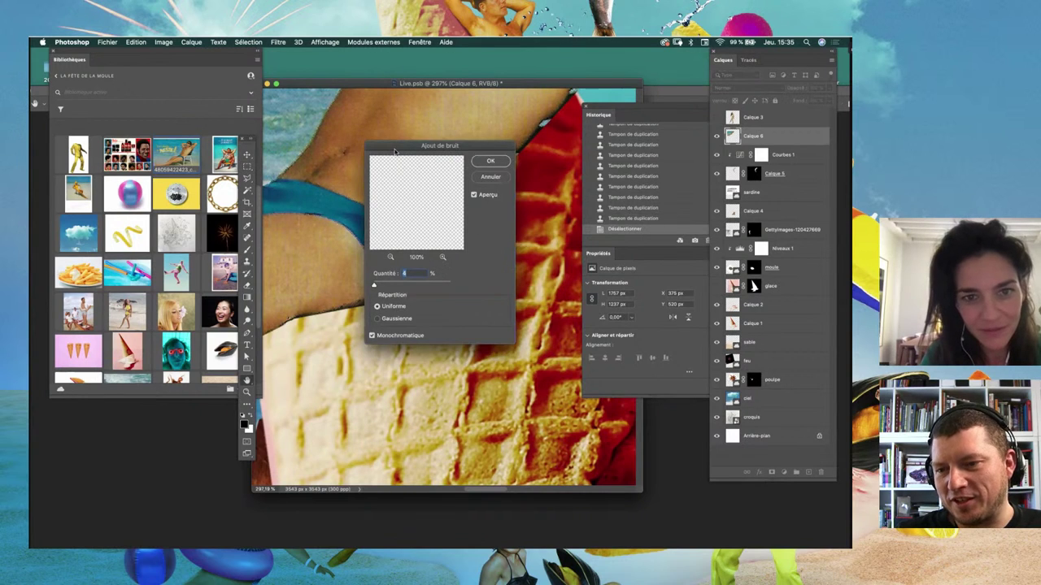
{"action": "left_click_drag", "start_coordinate": [396, 152], "coordinate": [565, 216]}
{"action": "key", "text": "Return"}
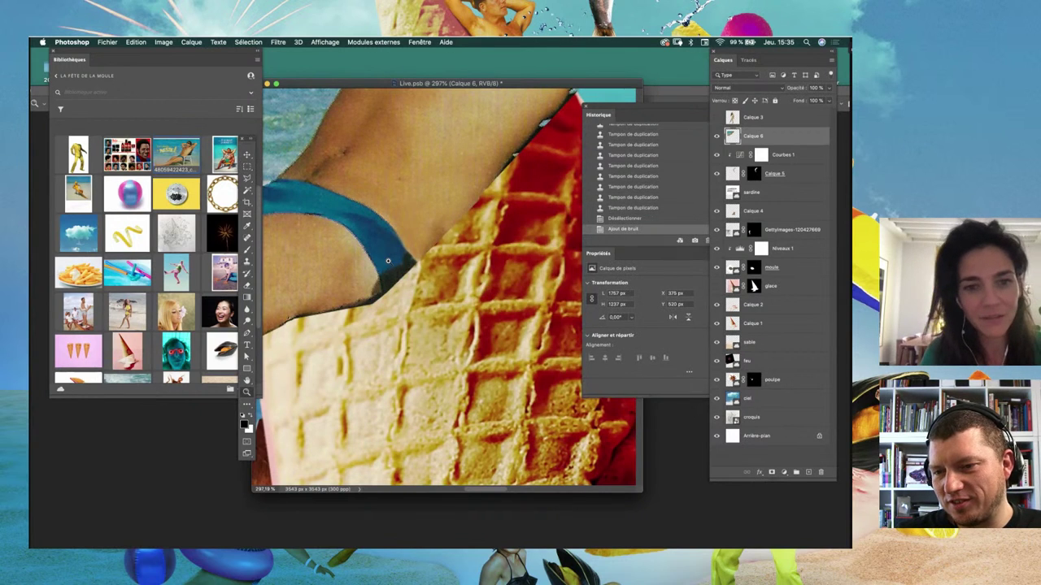
{"action": "key", "text": "super+0"}
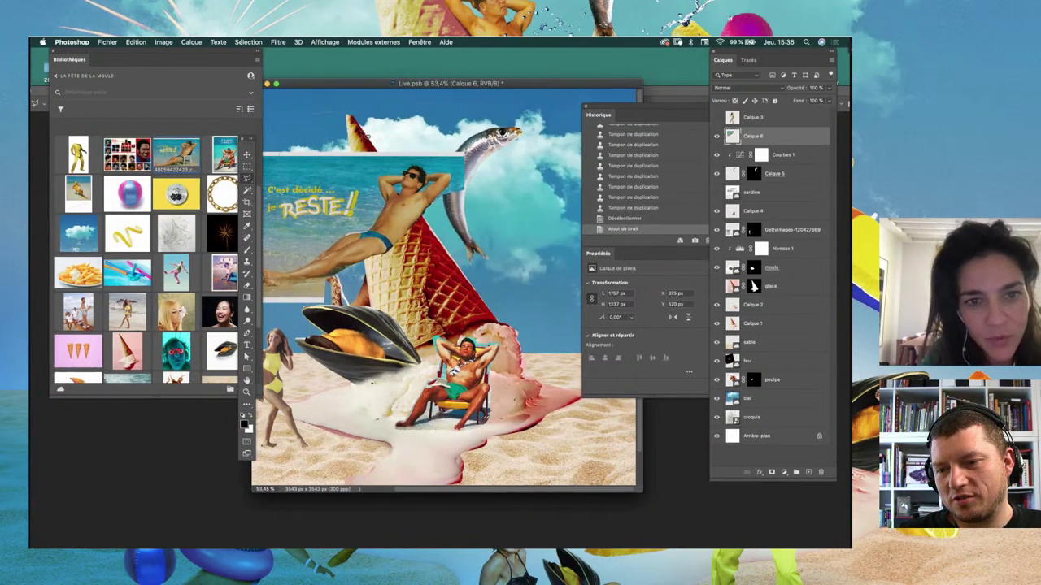
Step: Delete the sea, beach and text backdrop around the reclining man and shift him slightly left
{"action": "left_click", "coordinate": [319, 257]}
{"action": "key", "text": "Delete"}
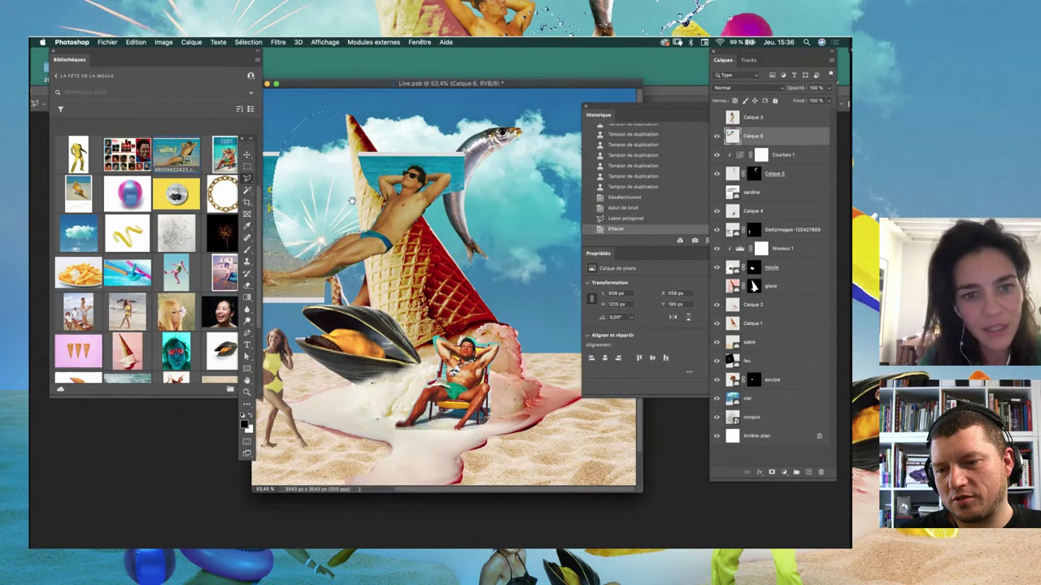
{"action": "scroll", "coordinate": [446, 285], "scroll_direction": "left", "scroll_amount": 5}
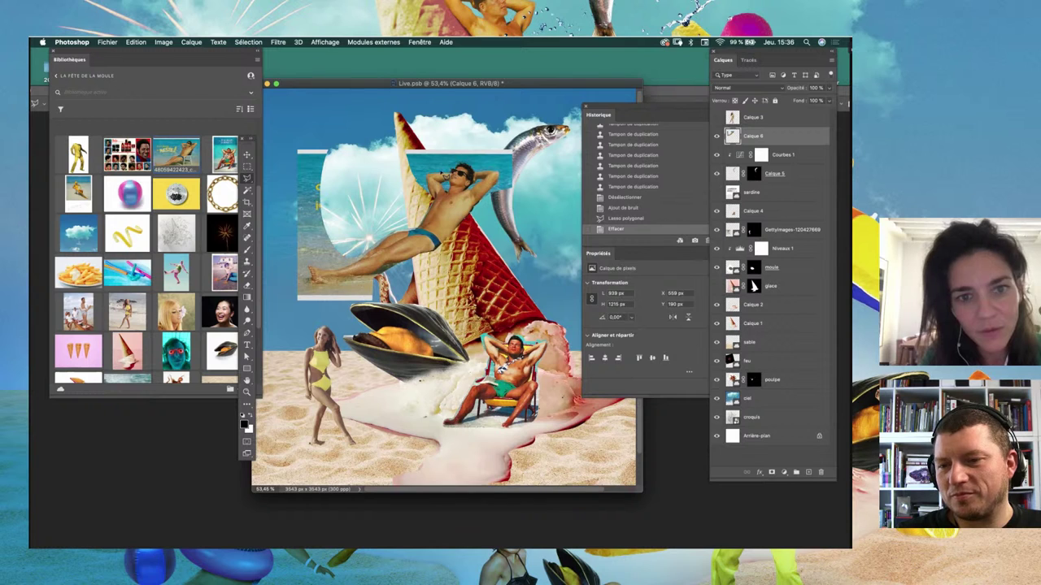
{"action": "double_click", "coordinate": [534, 210]}
{"action": "key", "text": "Delete"}
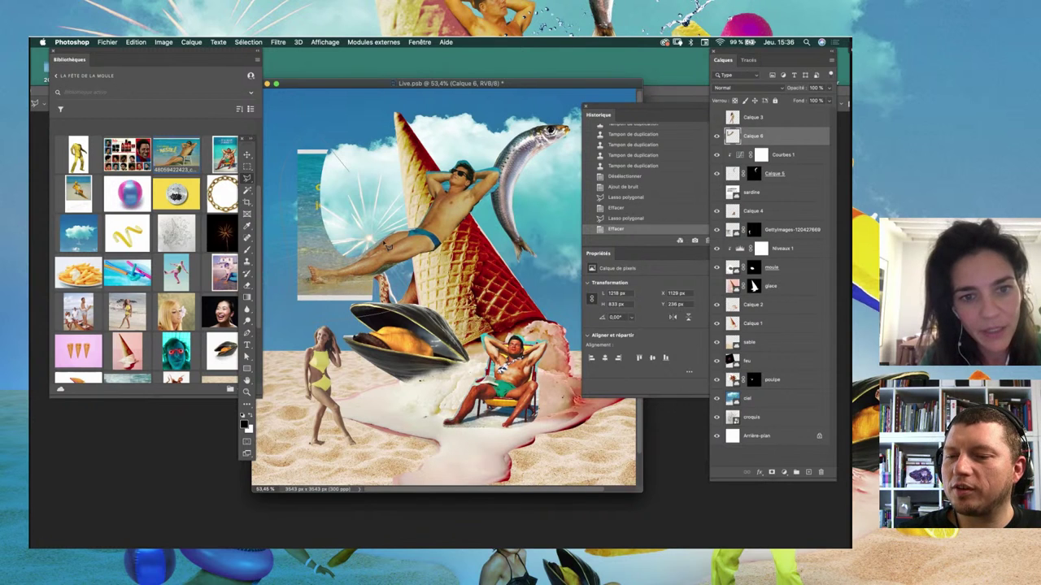
{"action": "double_click", "coordinate": [378, 173]}
{"action": "key", "text": "Delete"}
{"action": "key", "text": "ctrl+d"}
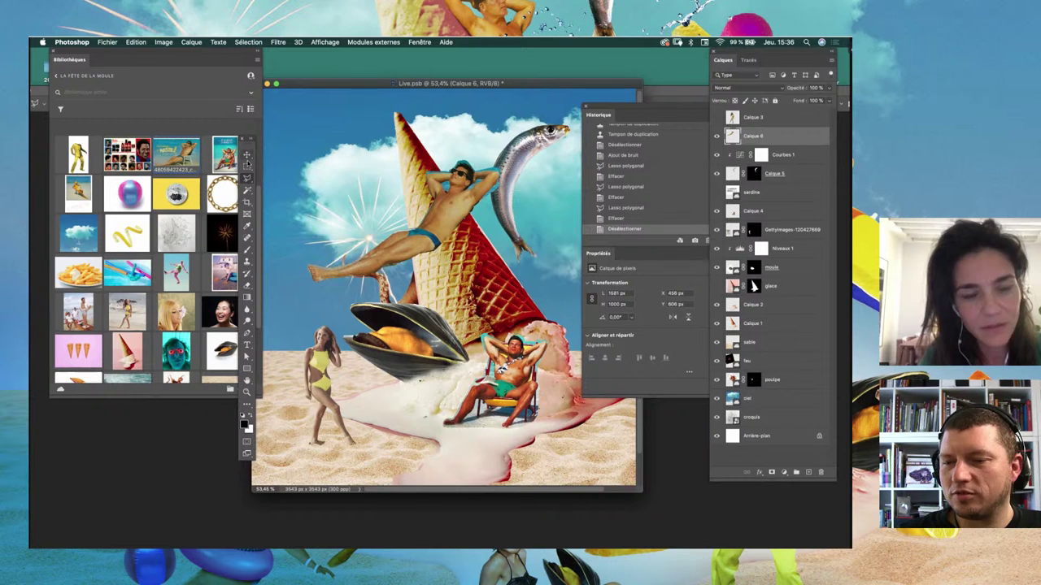
{"action": "left_click", "coordinate": [247, 155]}
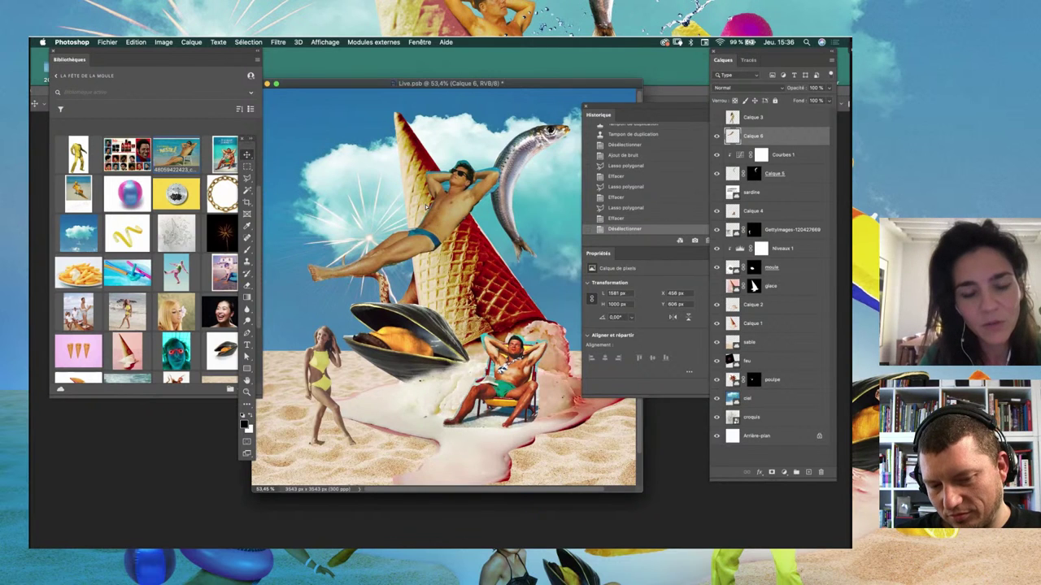
{"action": "left_click_drag", "start_coordinate": [427, 205], "coordinate": [415, 204]}
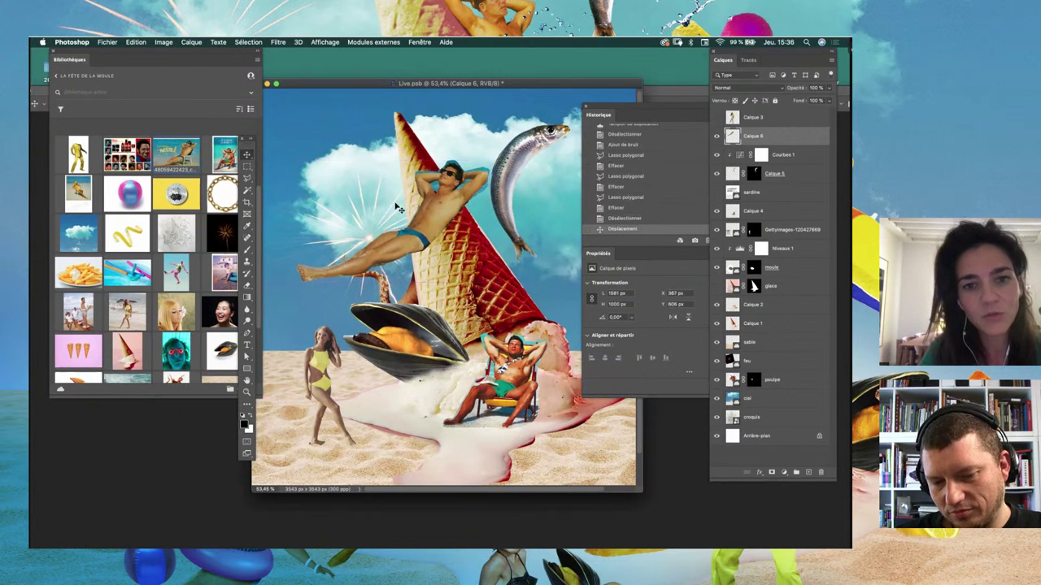
Step: Flip the sunbathing man horizontally, move him up the cone and shrink him
{"action": "left_click", "coordinate": [135, 41]}
{"action": "mouse_move", "coordinate": [154, 254]}
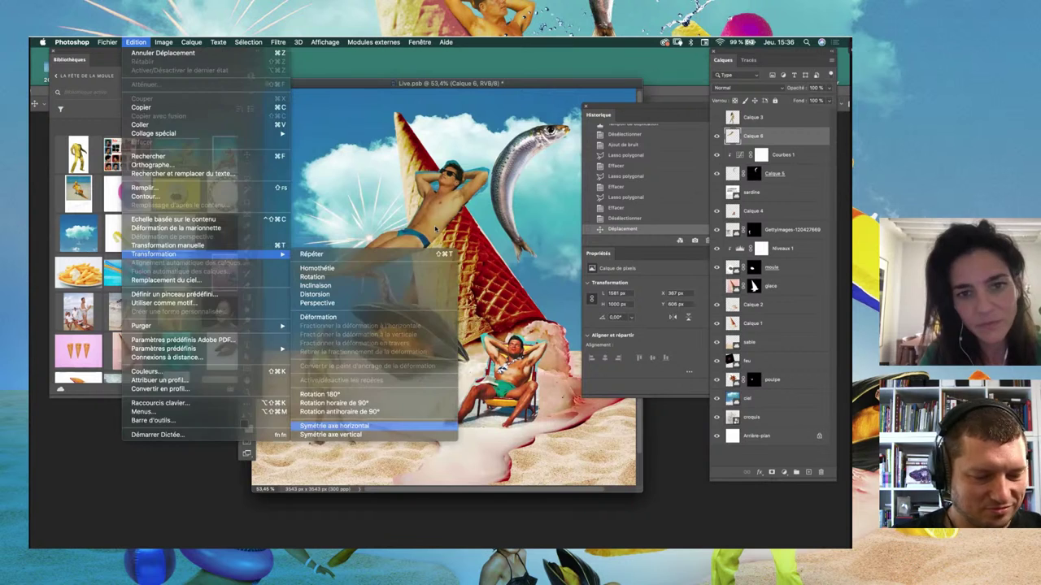
{"action": "left_click", "coordinate": [334, 426]}
{"action": "left_click_drag", "start_coordinate": [325, 203], "coordinate": [384, 173]}
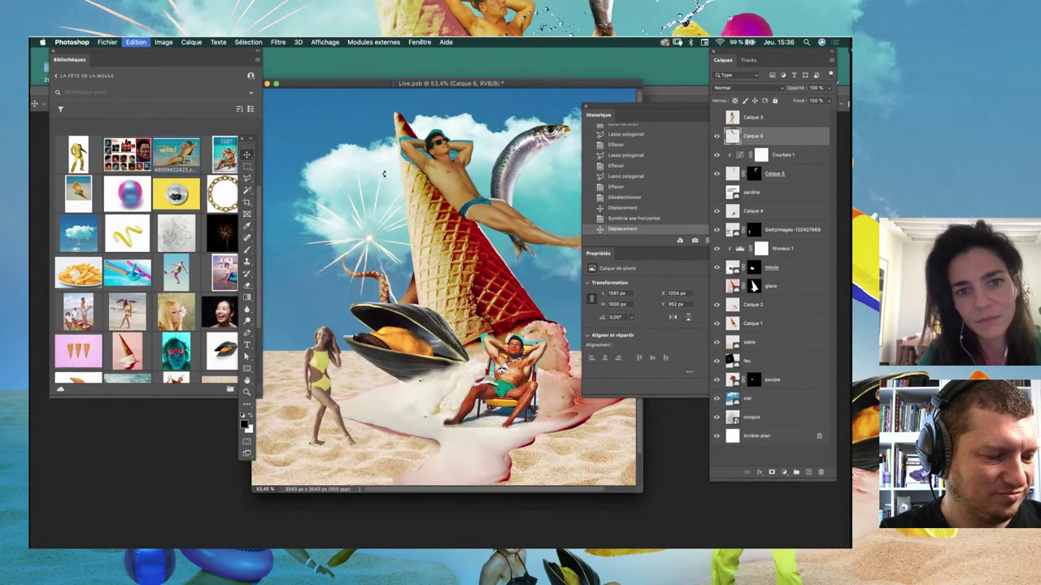
{"action": "key", "text": "super+t"}
{"action": "mouse_move", "coordinate": [406, 244]}
{"action": "left_mouse_down"}
{"action": "mouse_move", "coordinate": [422, 210]}
{"action": "mouse_move", "coordinate": [472, 179]}
{"action": "left_mouse_up"}
{"action": "key", "text": "Return"}
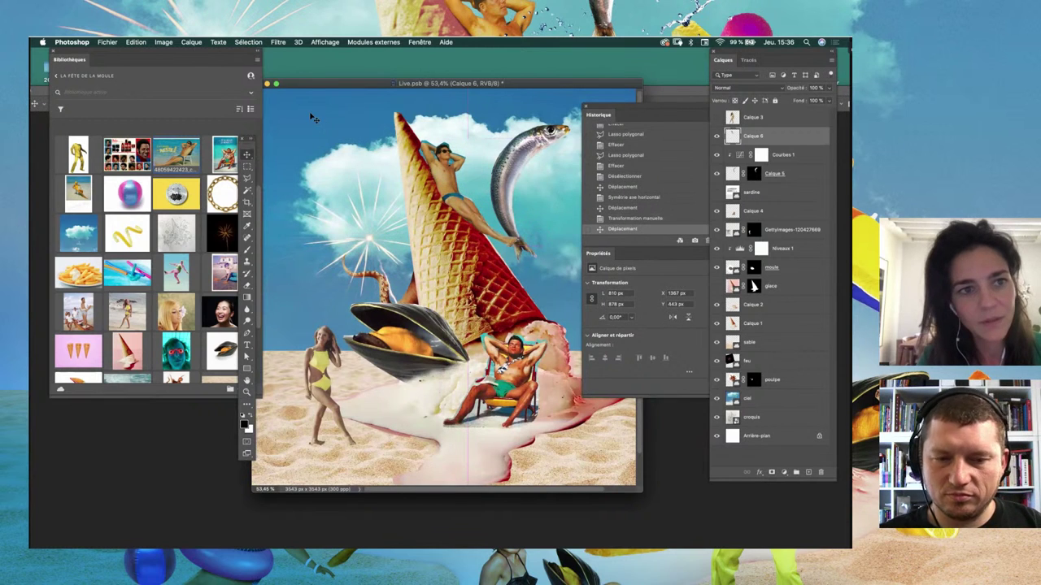
Step: Puppet-warp the man with pins at head and chest to bend his torso along the cone
{"action": "left_click", "coordinate": [136, 41]}
{"action": "left_click", "coordinate": [198, 228]}
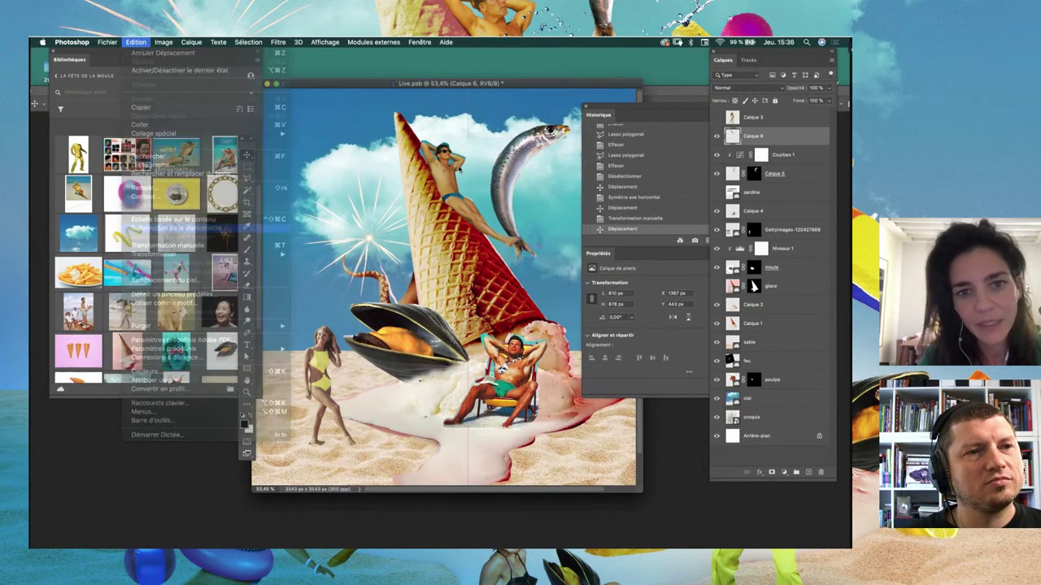
{"action": "left_click", "coordinate": [445, 153]}
{"action": "left_click", "coordinate": [447, 173]}
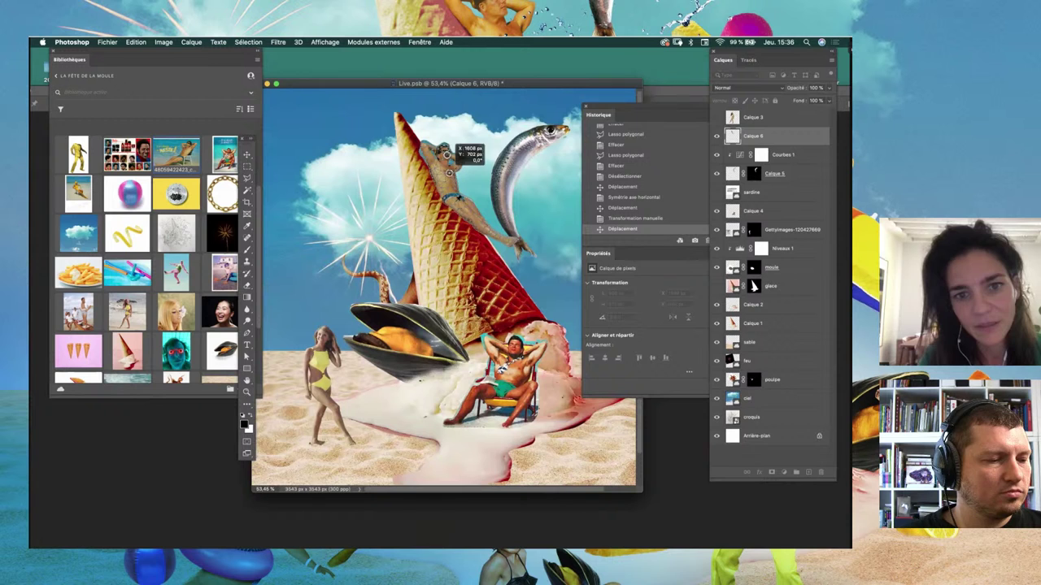
{"action": "mouse_move", "coordinate": [488, 224]}
{"action": "left_mouse_down"}
{"action": "mouse_move", "coordinate": [478, 227]}
{"action": "mouse_move", "coordinate": [491, 245]}
{"action": "left_mouse_up"}
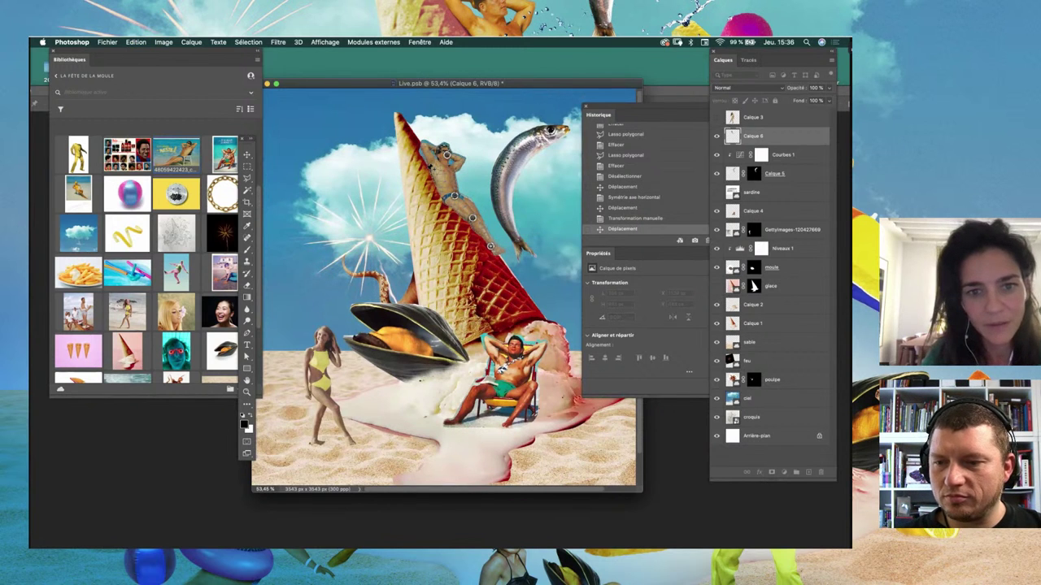
{"action": "key", "text": "Return"}
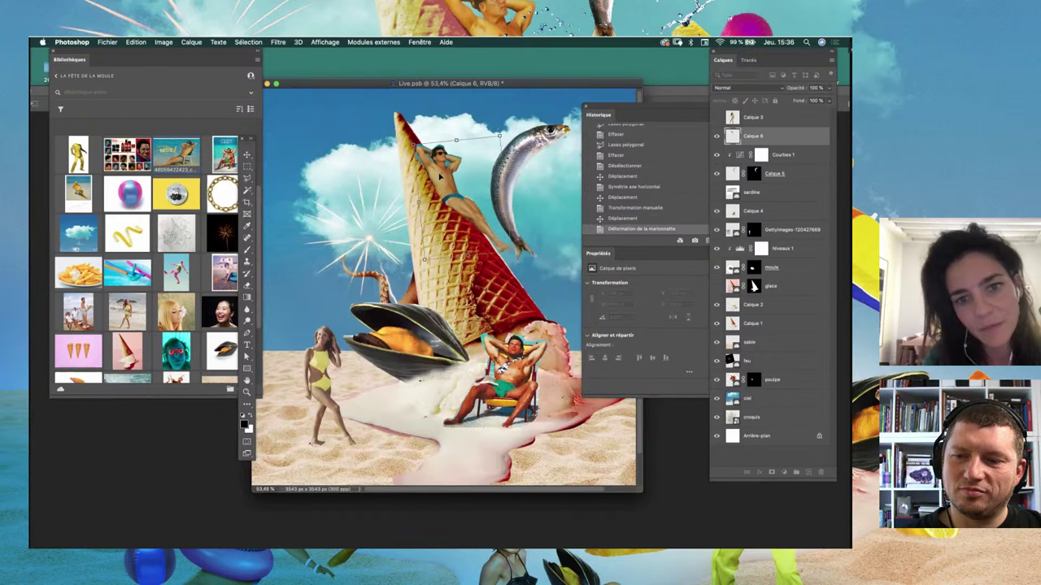
Step: Rotate the man to follow the cone's edge and erase a stray patch by his head
{"action": "key", "text": "ctrl+t"}
{"action": "left_click_drag", "start_coordinate": [393, 147], "coordinate": [414, 132]}
{"action": "key", "text": "Return"}
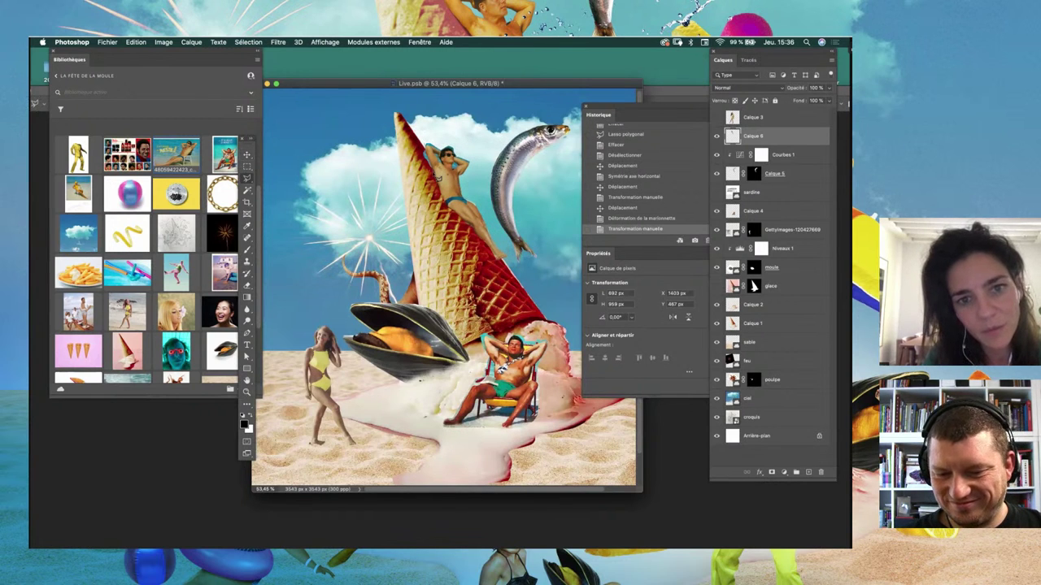
{"action": "left_click", "coordinate": [403, 147]}
{"action": "key", "text": "Delete"}
{"action": "key", "text": "ctrl+d"}
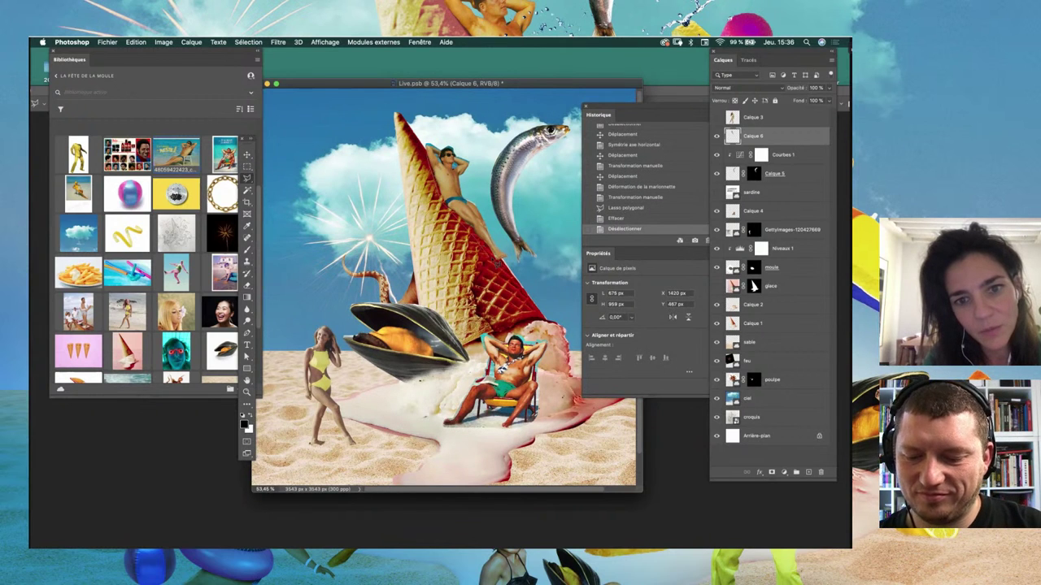
Step: Add a Courbes 2 curves adjustment, adjust its curve, and place it just below the glace layer
{"action": "left_click", "coordinate": [522, 225]}
{"action": "left_click", "coordinate": [784, 471]}
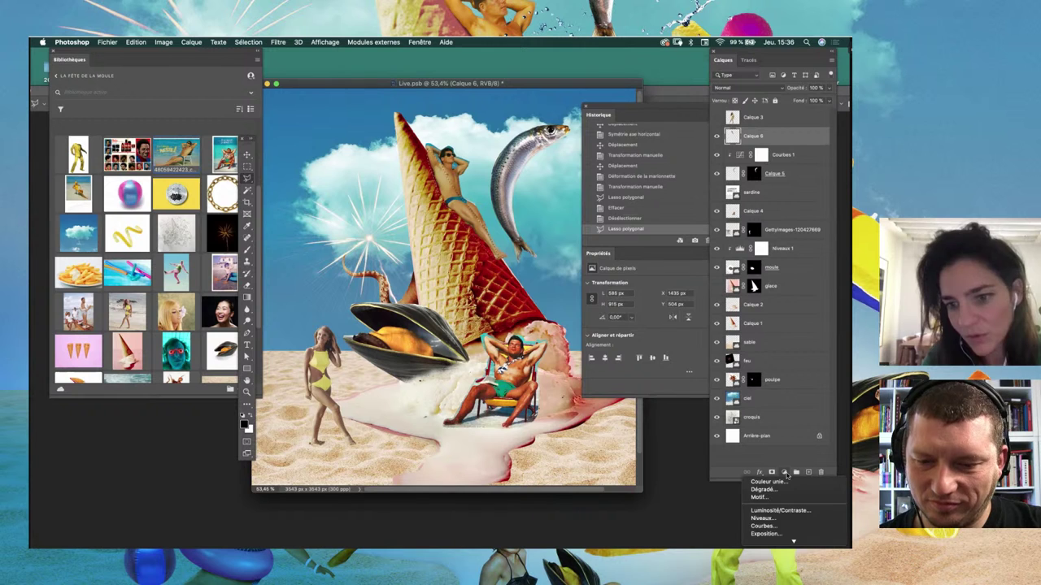
{"action": "left_click", "coordinate": [764, 526]}
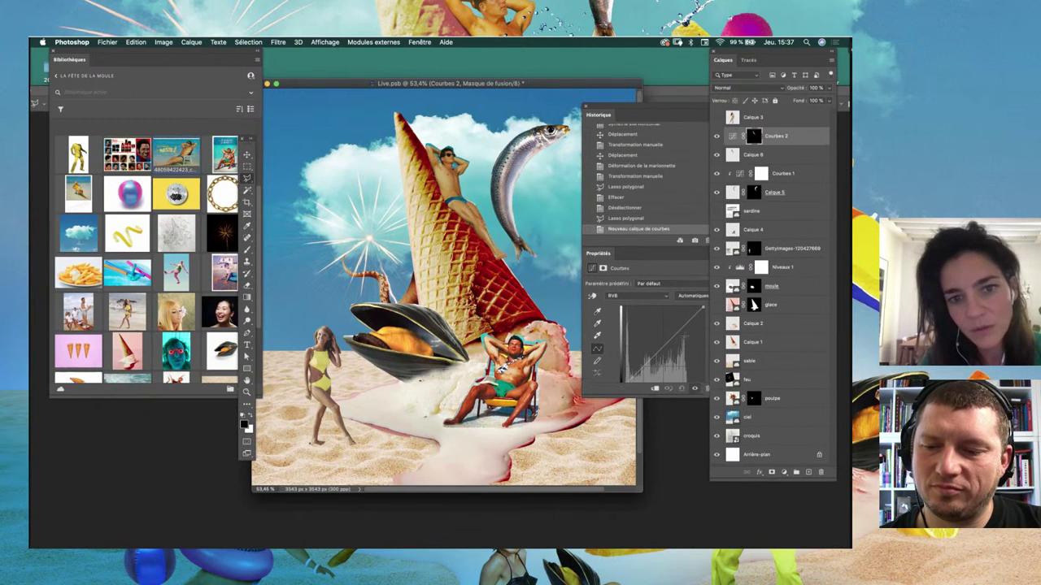
{"action": "mouse_move", "coordinate": [685, 324]}
{"action": "left_mouse_down"}
{"action": "mouse_move", "coordinate": [686, 340]}
{"action": "mouse_move", "coordinate": [703, 323]}
{"action": "left_mouse_up"}
{"action": "left_click_drag", "start_coordinate": [768, 136], "coordinate": [756, 319]}
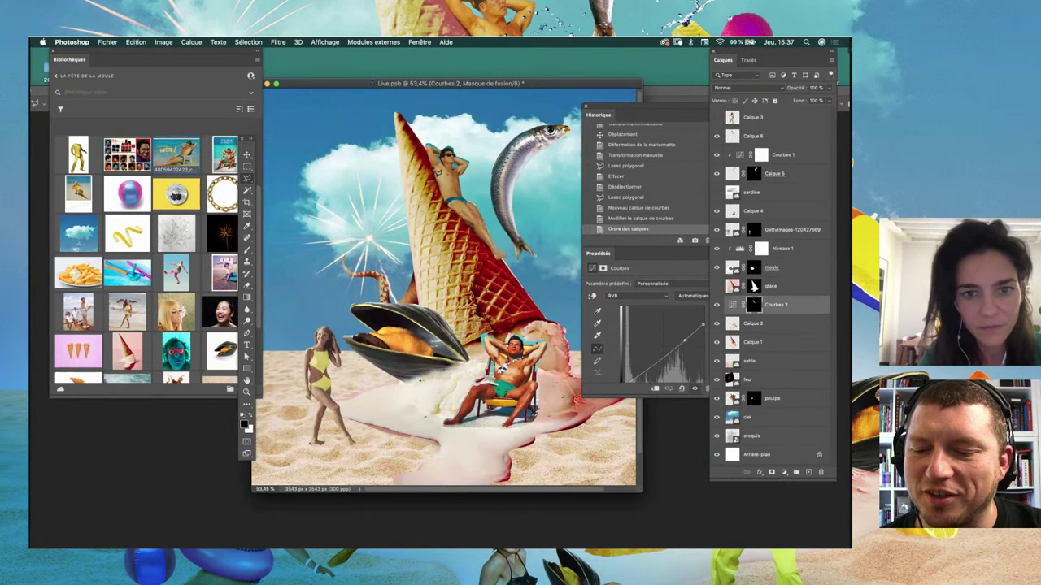
{"action": "left_click_drag", "start_coordinate": [684, 341], "coordinate": [688, 347]}
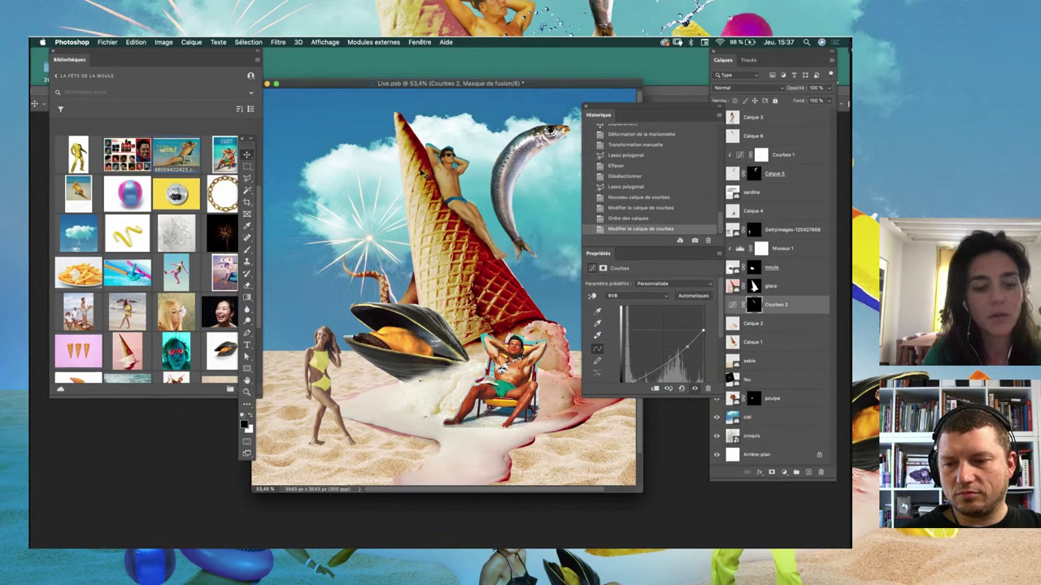
{"action": "scroll", "coordinate": [422, 173], "scroll_direction": "down", "scroll_amount": 1}
{"action": "scroll", "coordinate": [424, 158], "scroll_direction": "down", "scroll_amount": 2}
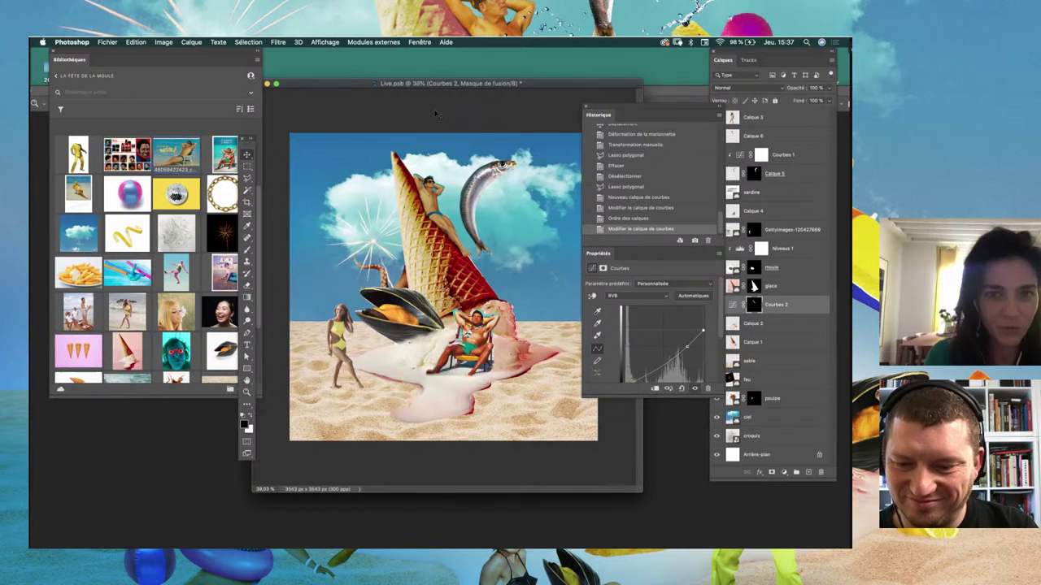
Step: Place the frites image from the Libraries panel onto the canvas as a new layer
{"action": "left_click_drag", "start_coordinate": [456, 83], "coordinate": [462, 52]}
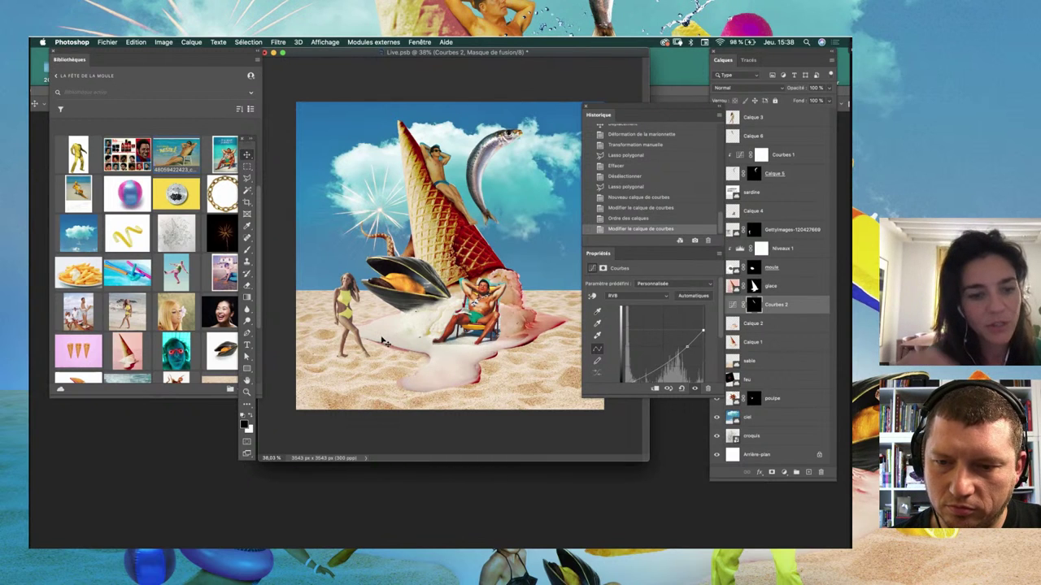
{"action": "left_click", "coordinate": [236, 145]}
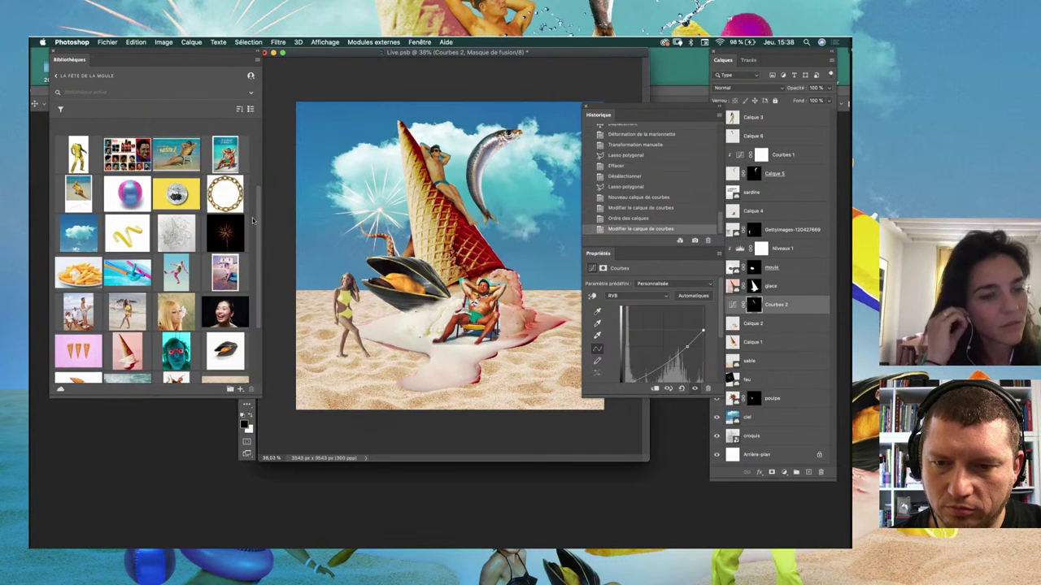
{"action": "scroll", "coordinate": [260, 234], "scroll_direction": "down", "scroll_amount": 2}
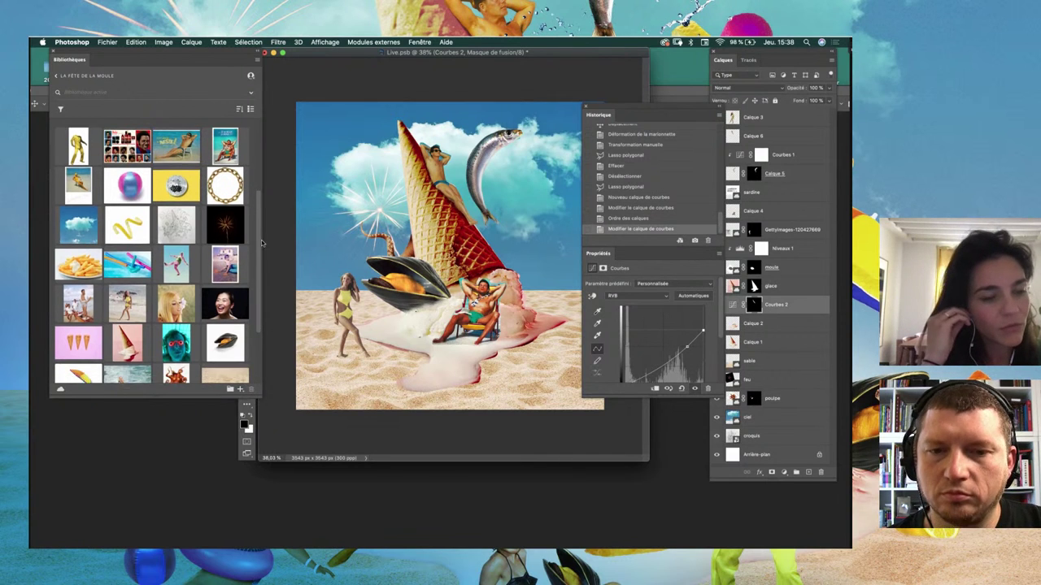
{"action": "scroll", "coordinate": [122, 244], "scroll_direction": "down", "scroll_amount": 2}
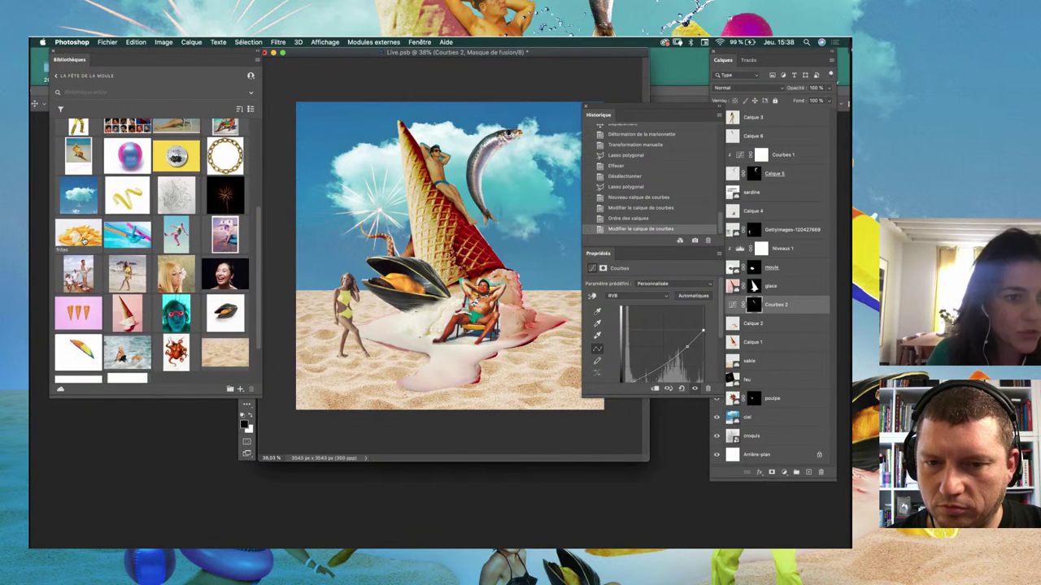
{"action": "left_click_drag", "start_coordinate": [96, 244], "coordinate": [363, 211]}
{"action": "left_click_drag", "start_coordinate": [313, 165], "coordinate": [313, 165]}
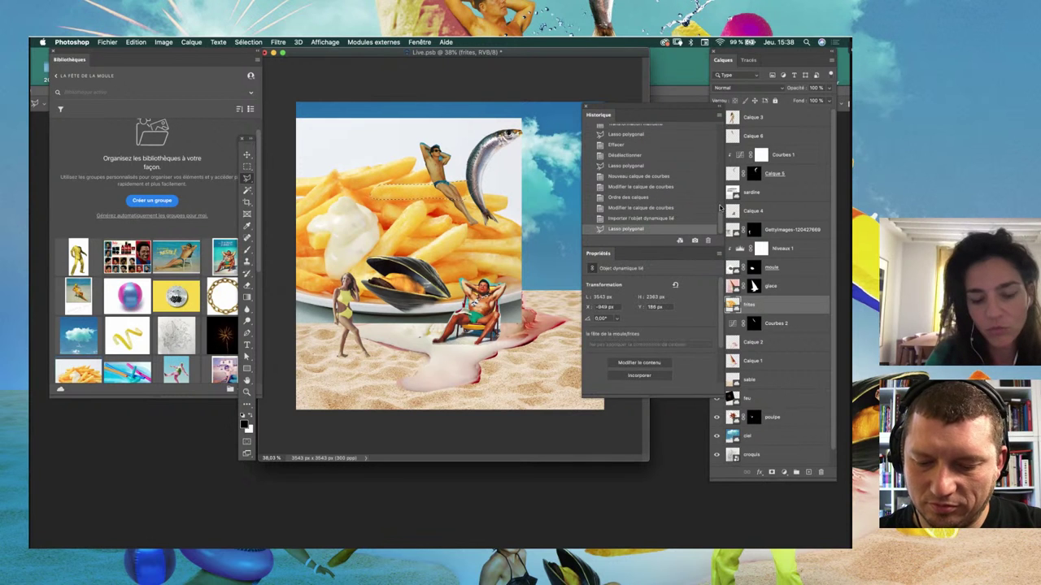
Step: Hide the full fries image and rotate the single fry into place beside the sunbather
{"action": "left_click", "coordinate": [716, 323]}
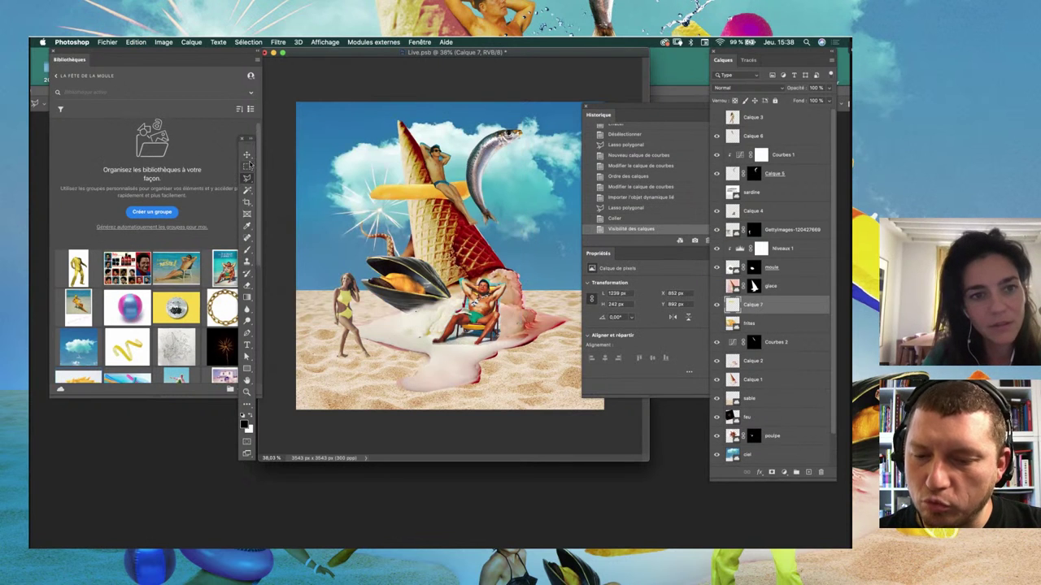
{"action": "key", "text": "ctrl+t"}
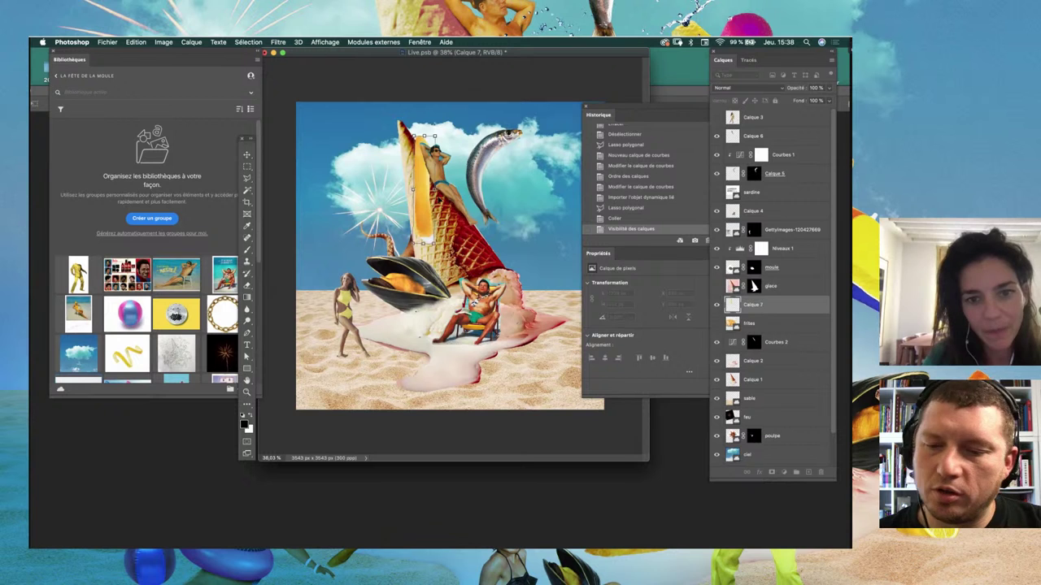
{"action": "left_click_drag", "start_coordinate": [423, 187], "coordinate": [525, 268]}
{"action": "left_click_drag", "start_coordinate": [527, 203], "coordinate": [498, 251]}
{"action": "key", "text": "Return"}
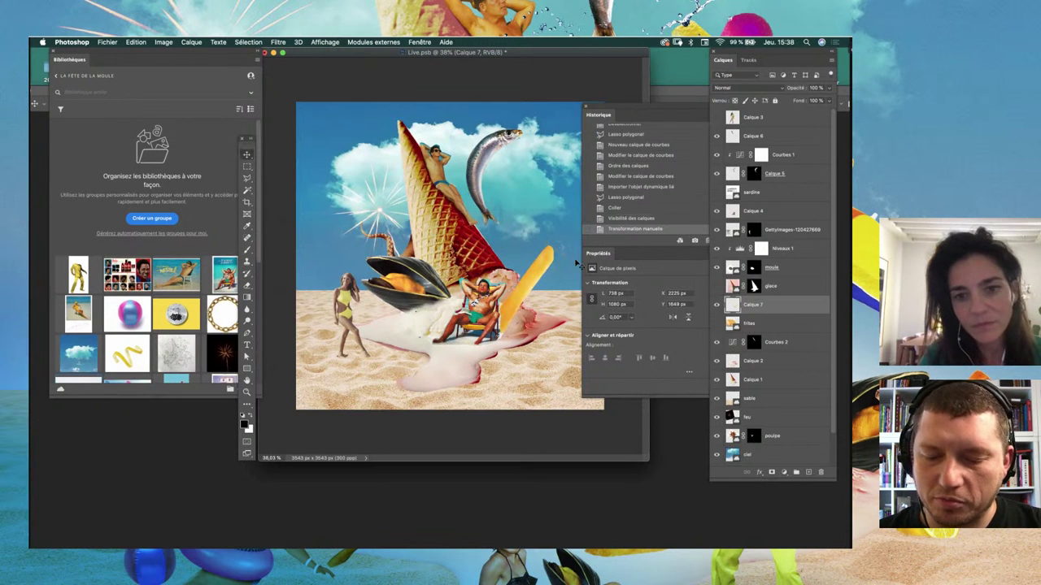
Step: Add a Hue/Saturation adjustment clipped to the fry, with hue -14 and lower saturation
{"action": "left_click", "coordinate": [786, 473]}
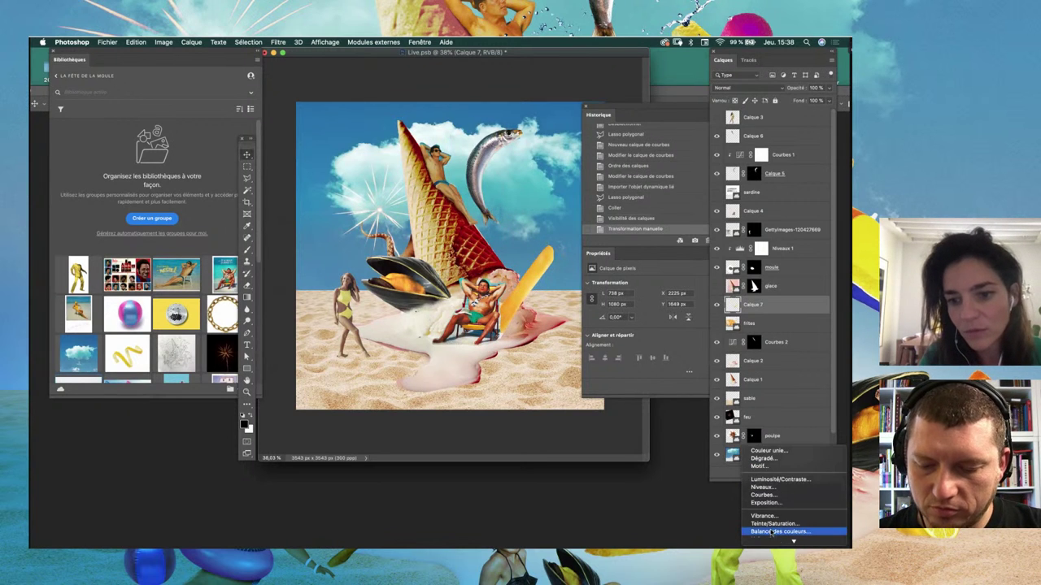
{"action": "left_click", "coordinate": [777, 524]}
{"action": "left_click_drag", "start_coordinate": [648, 319], "coordinate": [644, 319]}
{"action": "key", "text": "super+alt+g"}
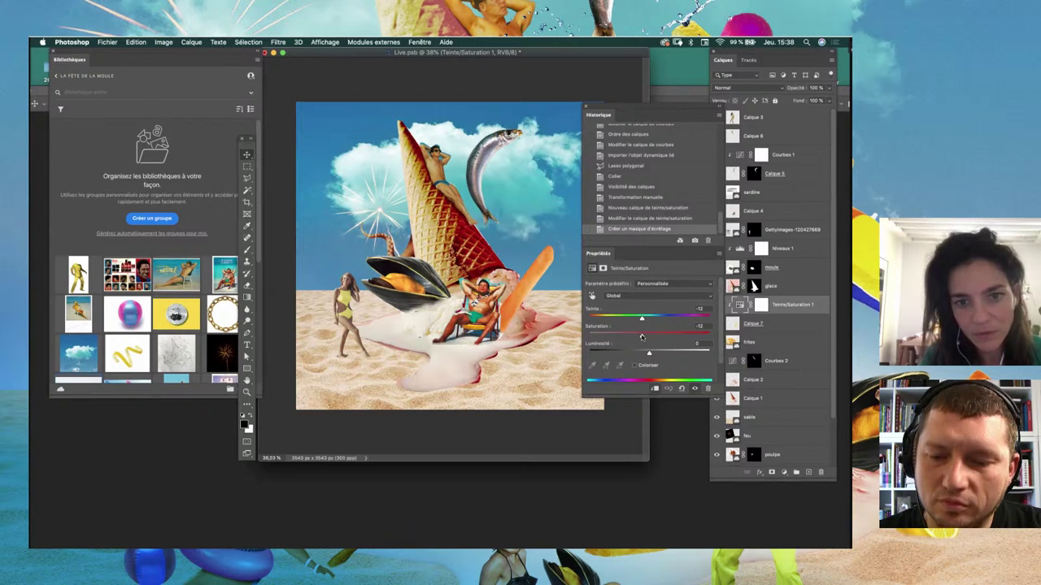
{"action": "left_click_drag", "start_coordinate": [645, 337], "coordinate": [643, 337]}
Step: Darken the fry layer with a Curves adjustment
{"action": "left_click", "coordinate": [768, 326]}
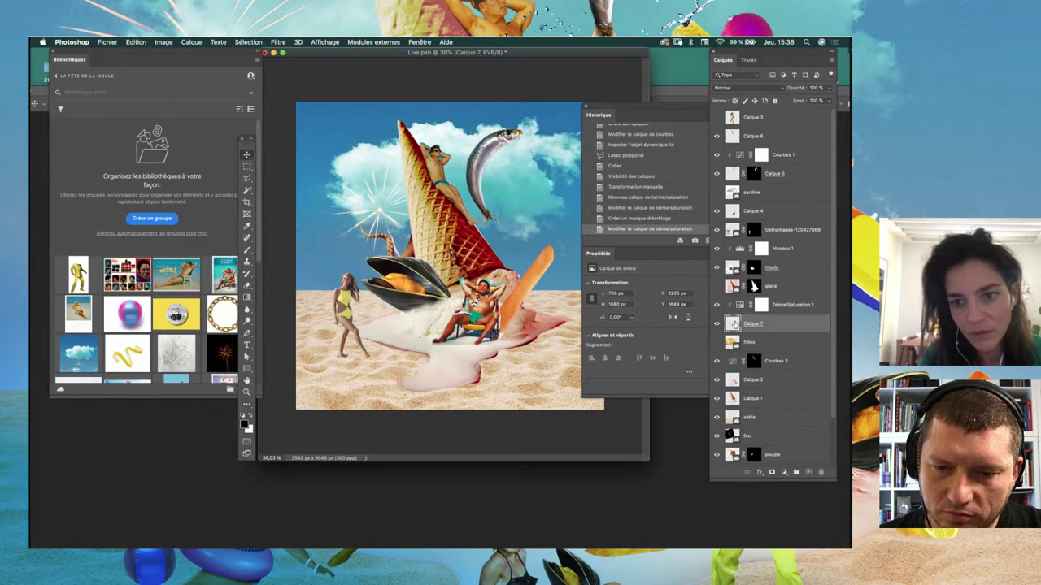
{"action": "key", "text": "super+m"}
{"action": "left_click_drag", "start_coordinate": [489, 260], "coordinate": [391, 357]}
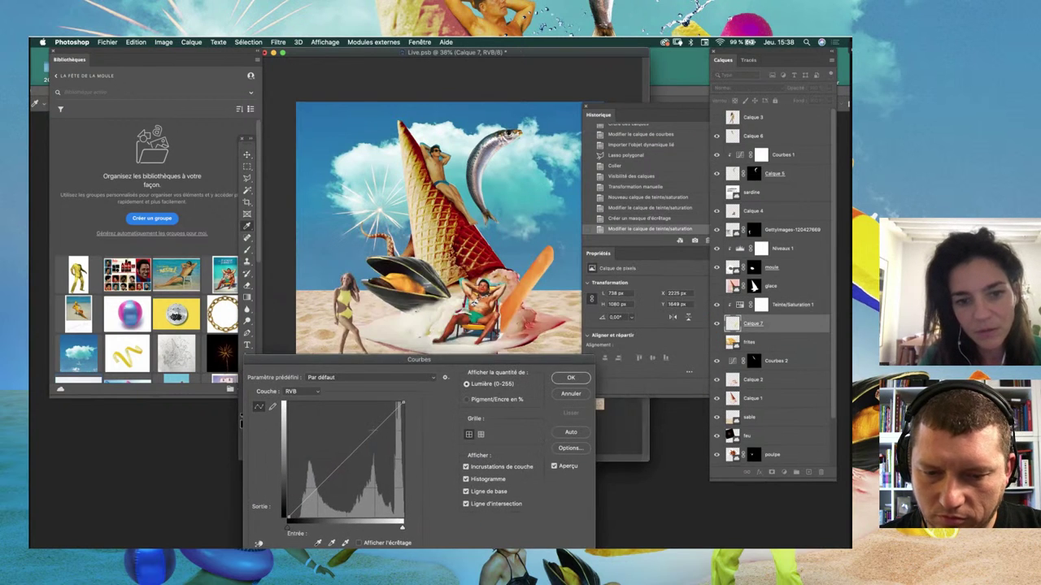
{"action": "left_click_drag", "start_coordinate": [367, 436], "coordinate": [378, 426]}
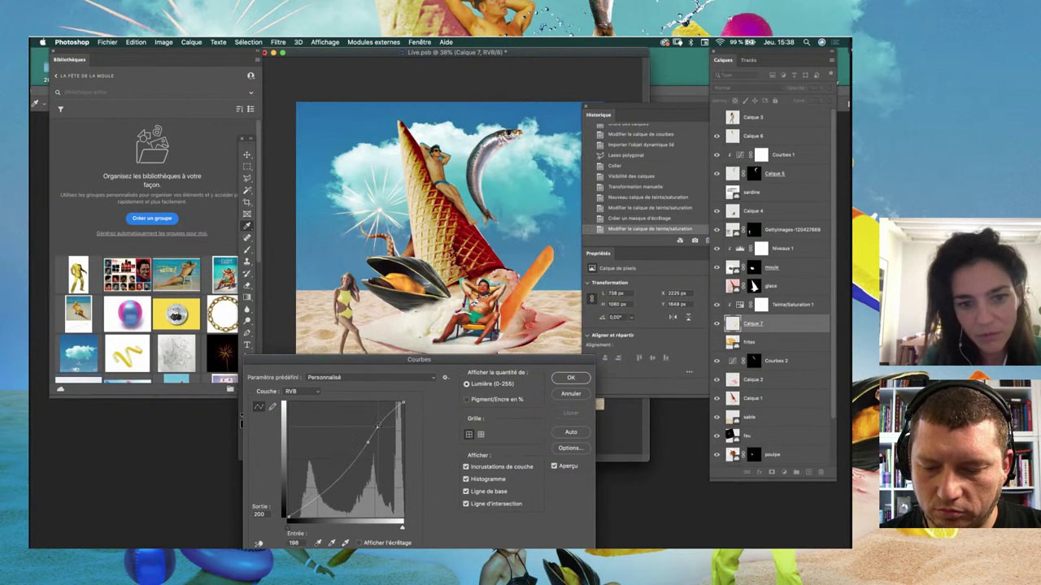
{"action": "left_click", "coordinate": [346, 459]}
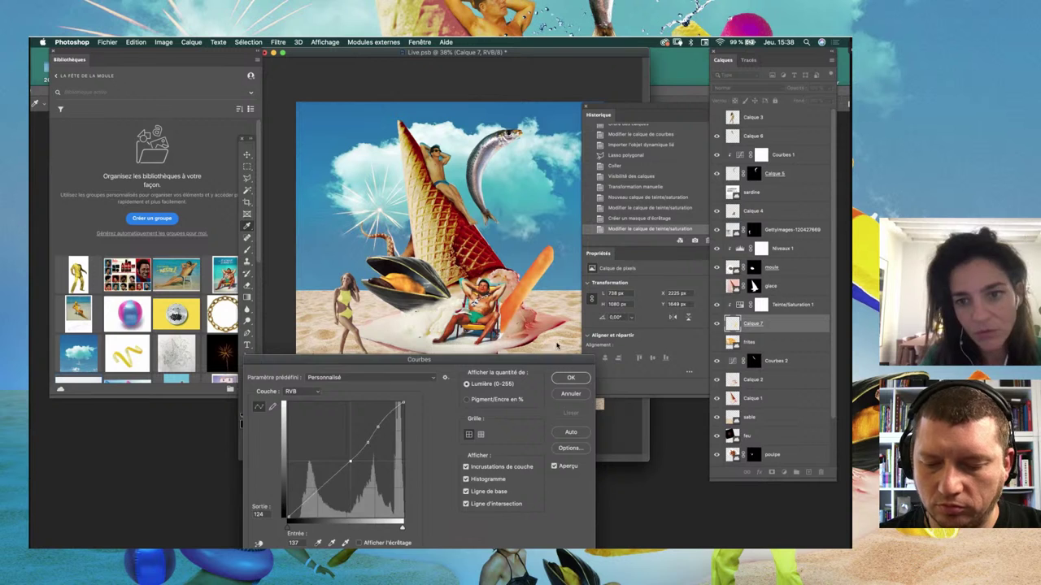
{"action": "key", "text": "Return"}
Step: Rotate the fry closer to vertical
{"action": "left_click", "coordinate": [783, 309]}
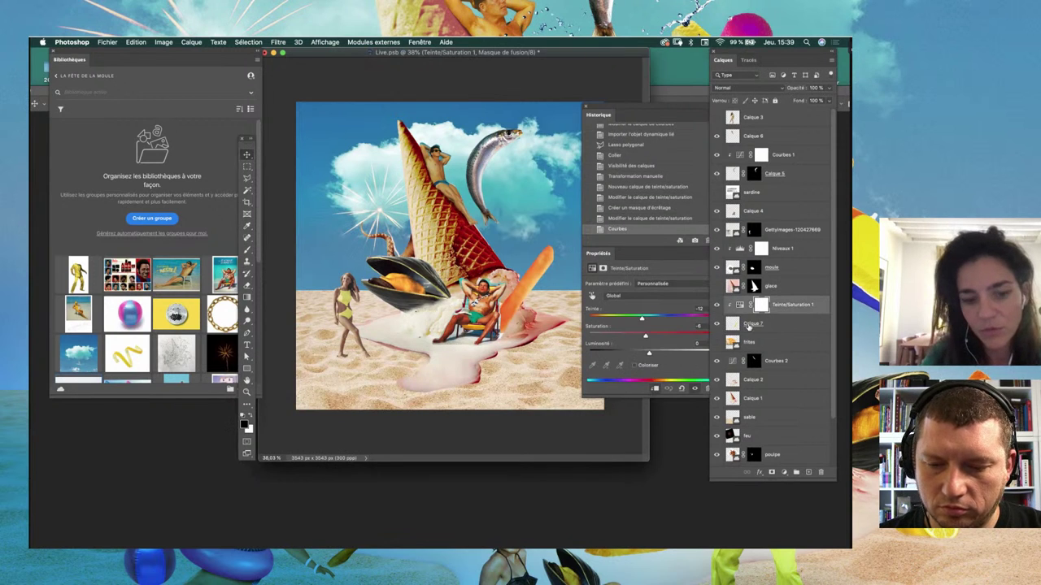
{"action": "left_click", "coordinate": [748, 325]}
{"action": "key", "text": "ctrl+t"}
{"action": "mouse_move", "coordinate": [527, 229]}
{"action": "left_mouse_down"}
{"action": "mouse_move", "coordinate": [517, 238]}
{"action": "mouse_move", "coordinate": [546, 245]}
{"action": "left_mouse_up"}
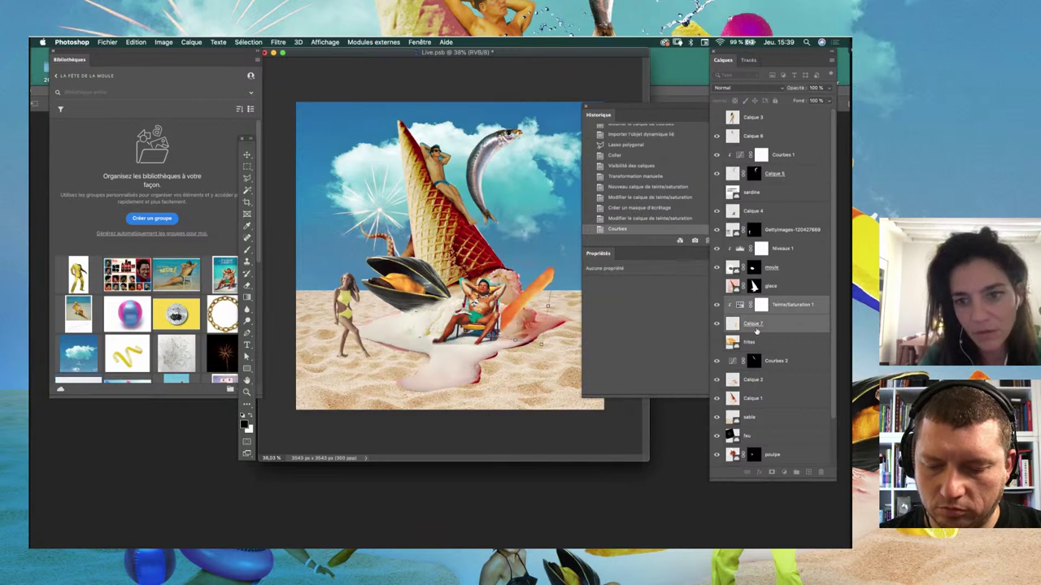
{"action": "key", "text": "Return"}
Step: Mask out part of the fry and nudge it with its adjustment slightly down behind the chair
{"action": "left_click", "coordinate": [769, 471]}
{"action": "key", "text": "b"}
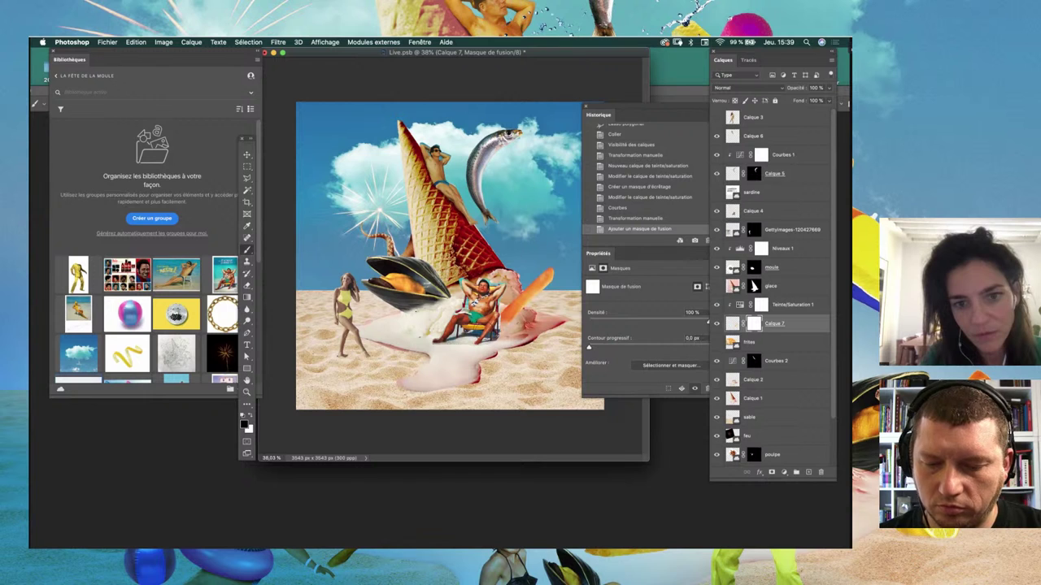
{"action": "left_click", "coordinate": [533, 319]}
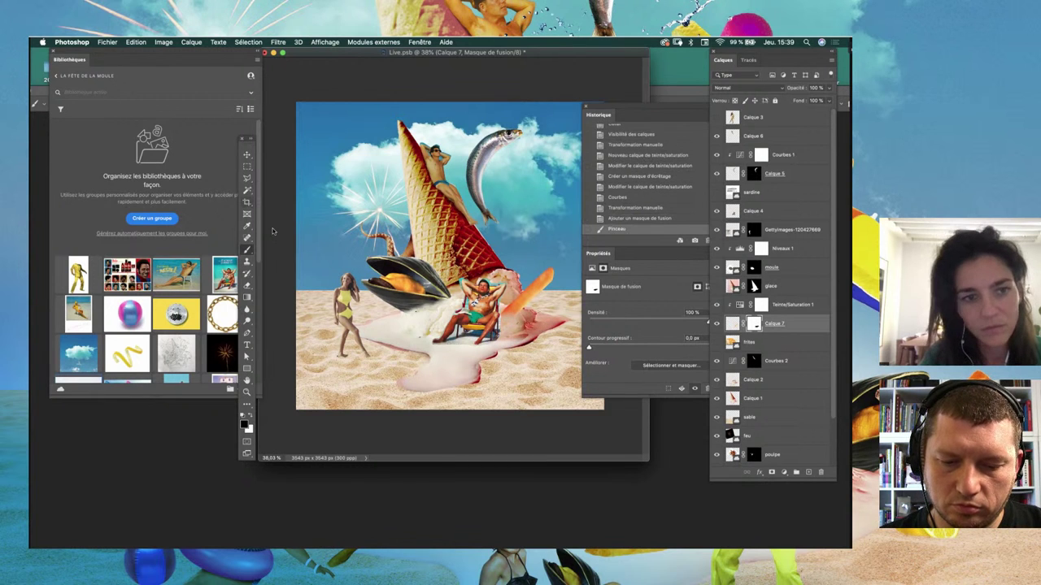
{"action": "key", "text": "v"}
{"action": "left_click", "coordinate": [785, 305], "text": "shift"}
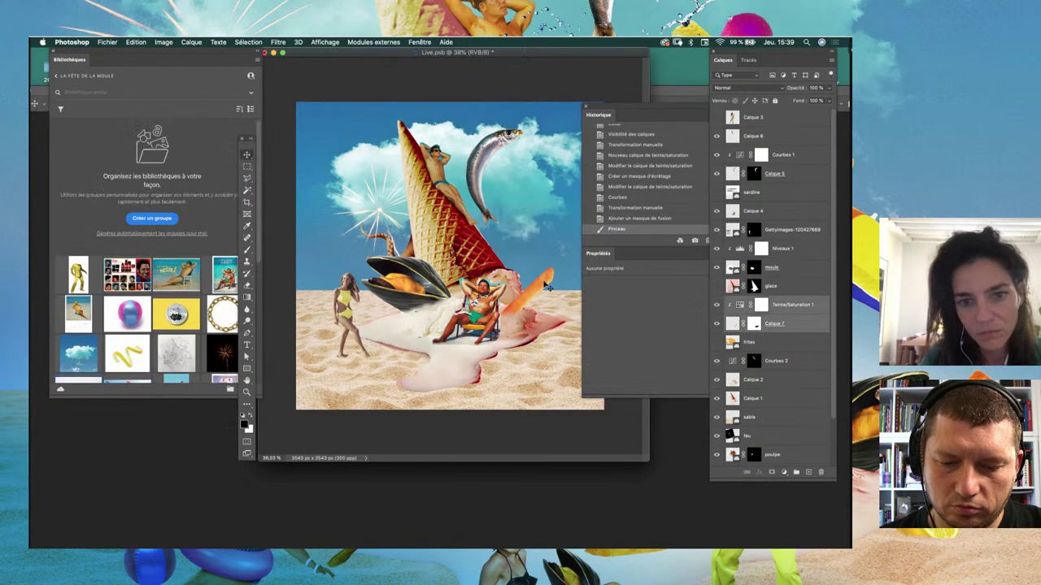
{"action": "left_click_drag", "start_coordinate": [547, 283], "coordinate": [540, 299]}
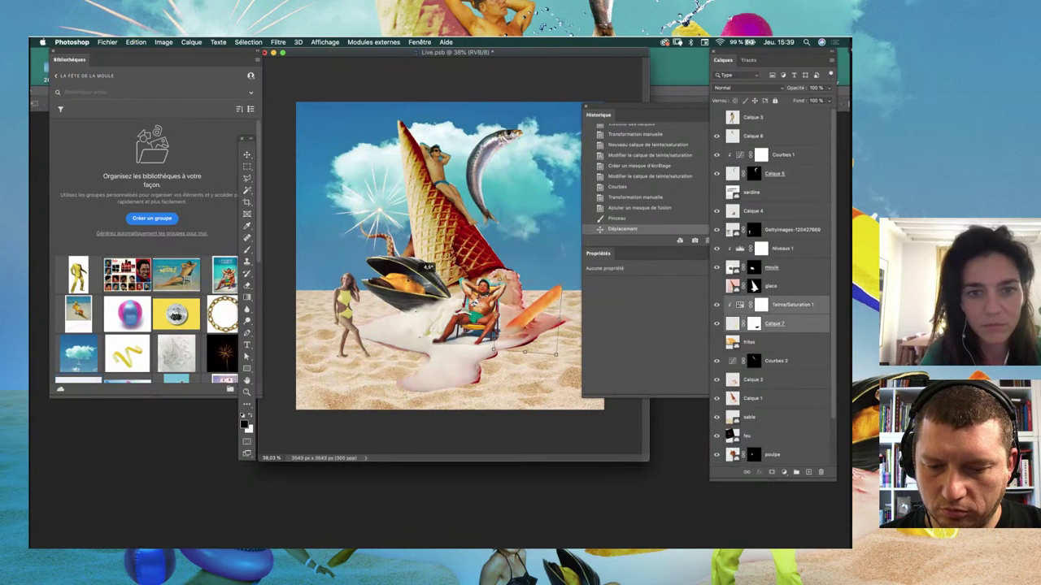
{"action": "key", "text": "Return"}
{"action": "left_click_drag", "start_coordinate": [540, 308], "coordinate": [542, 317]}
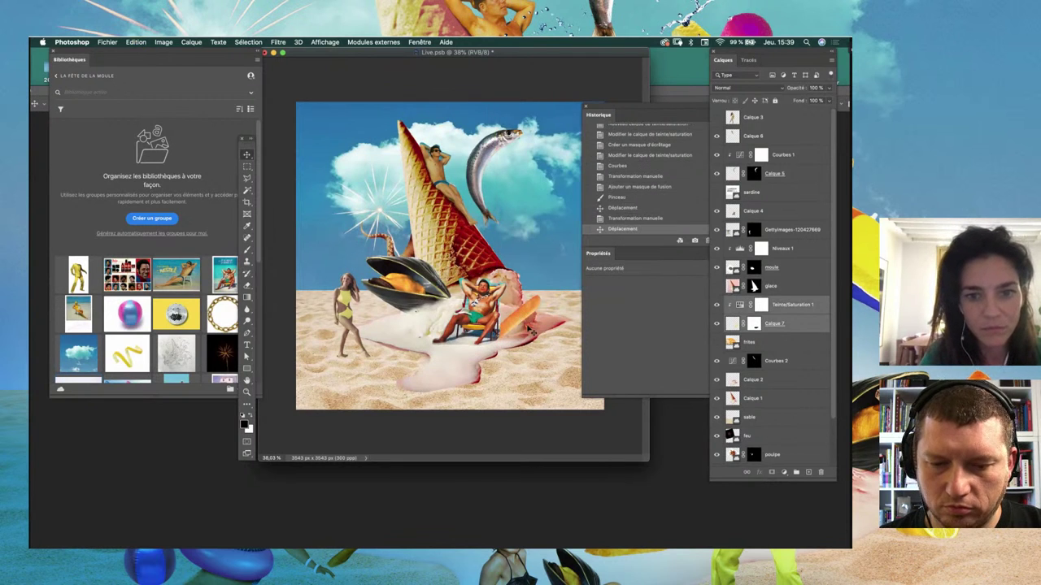
{"action": "left_click", "coordinate": [220, 164]}
Step: Place the gold chain image from Libraries and shrink it in the canvas centre
{"action": "scroll", "coordinate": [219, 164], "scroll_direction": "down", "scroll_amount": 3}
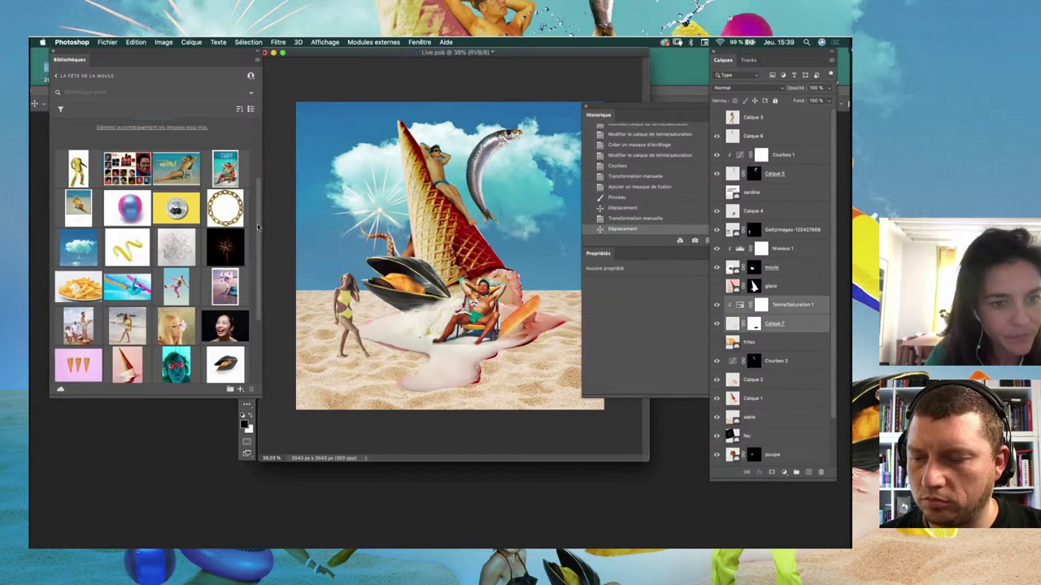
{"action": "scroll", "coordinate": [231, 167], "scroll_direction": "down", "scroll_amount": 3}
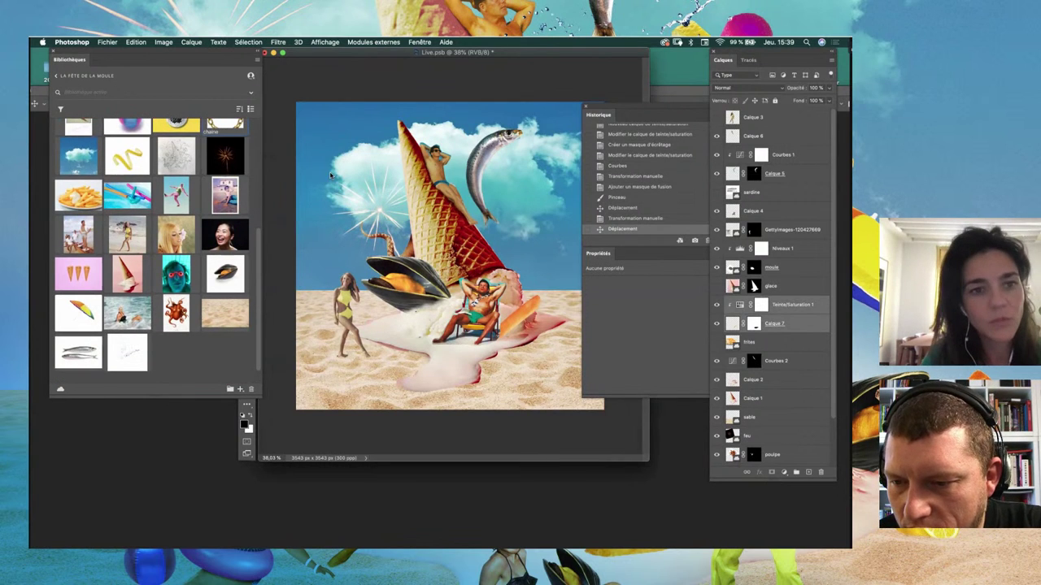
{"action": "left_click_drag", "start_coordinate": [225, 127], "coordinate": [329, 174]}
{"action": "key", "text": "Return"}
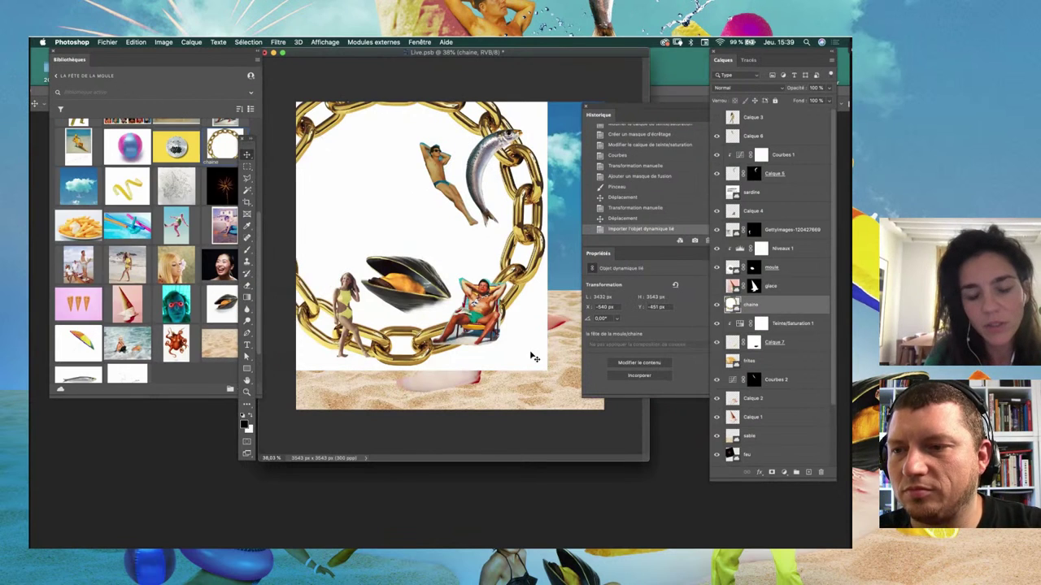
{"action": "mouse_move", "coordinate": [537, 362]}
{"action": "left_mouse_down"}
{"action": "mouse_move", "coordinate": [375, 170]}
{"action": "mouse_move", "coordinate": [488, 260]}
{"action": "left_mouse_up"}
{"action": "key", "text": "Return"}
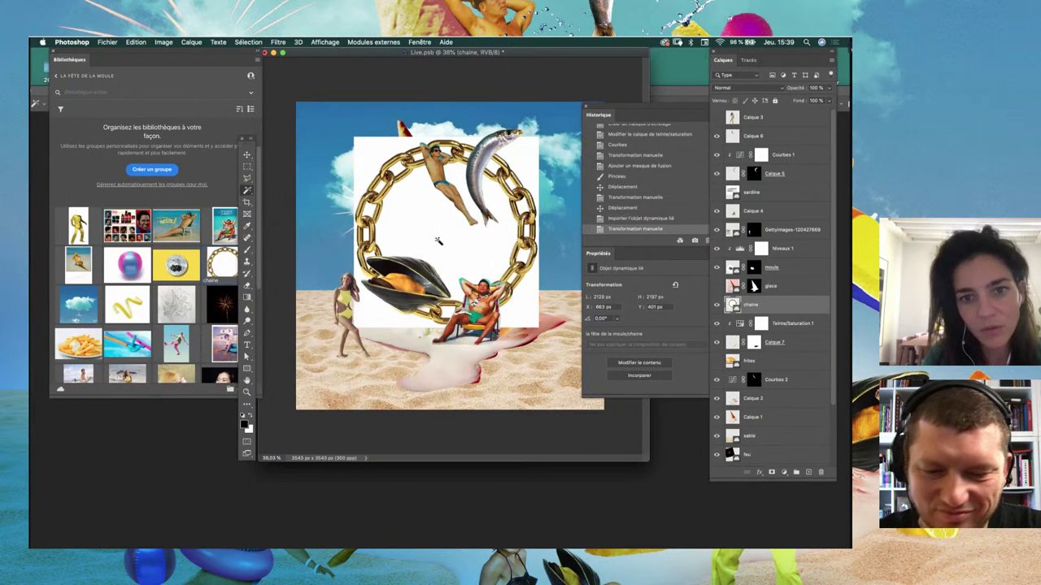
Step: Select the chain ring with Select Subject, clearing the previous selection
{"action": "left_click", "coordinate": [606, 92]}
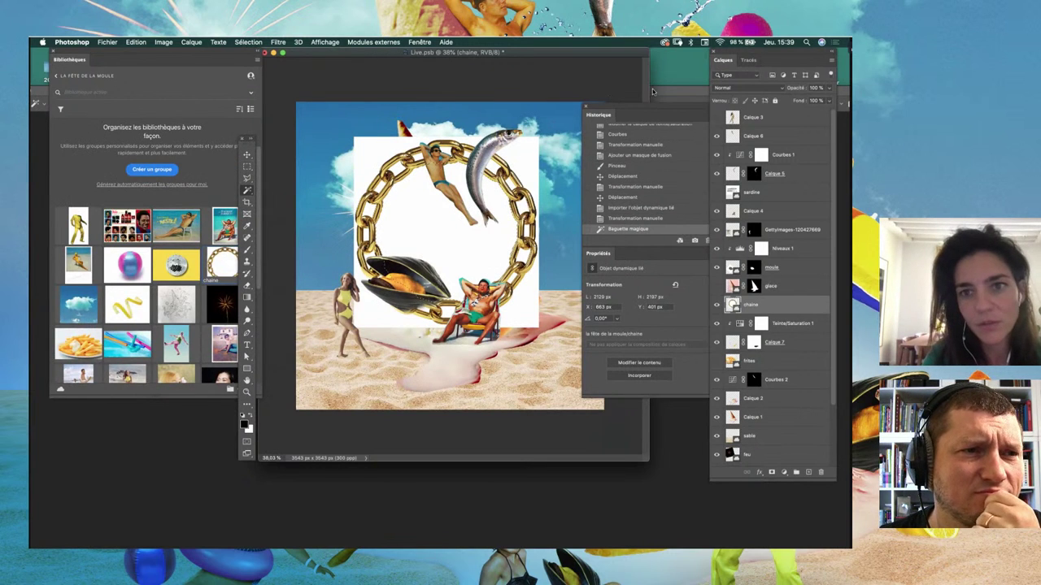
{"action": "left_click_drag", "start_coordinate": [569, 53], "coordinate": [562, 133]}
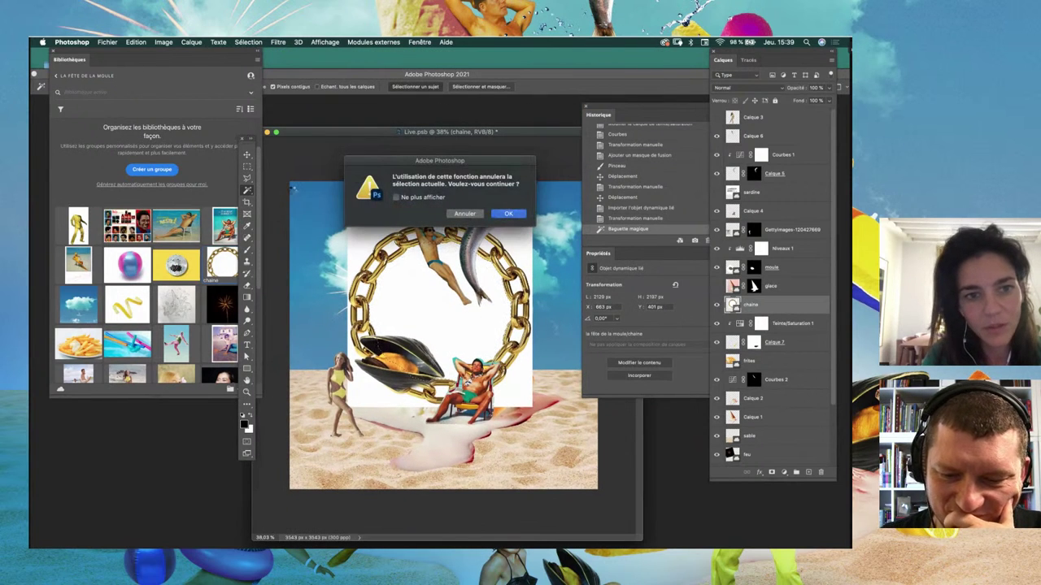
{"action": "left_click", "coordinate": [508, 213]}
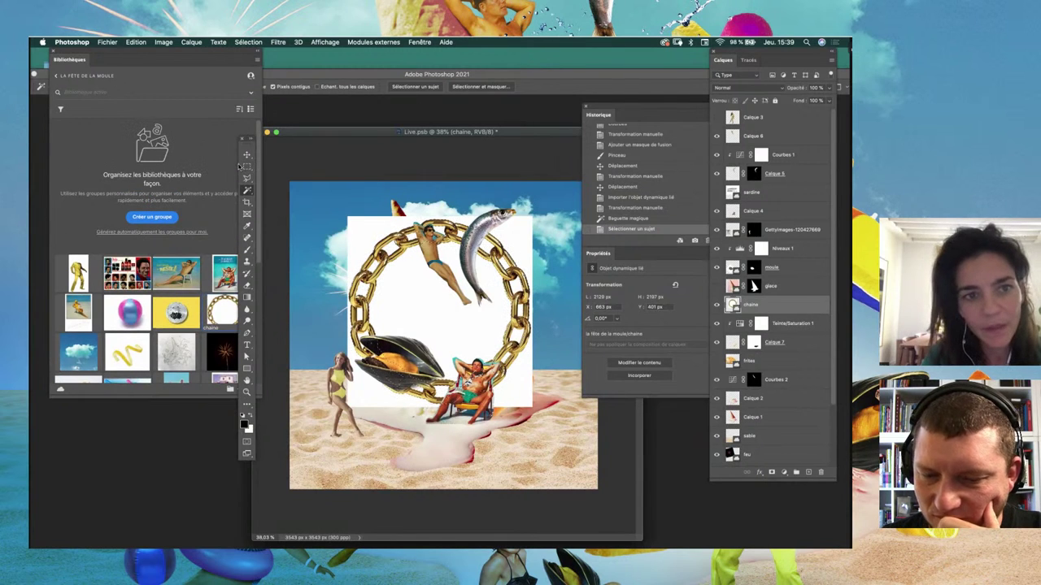
{"action": "left_click", "coordinate": [246, 166]}
{"action": "left_click", "coordinate": [288, 139]}
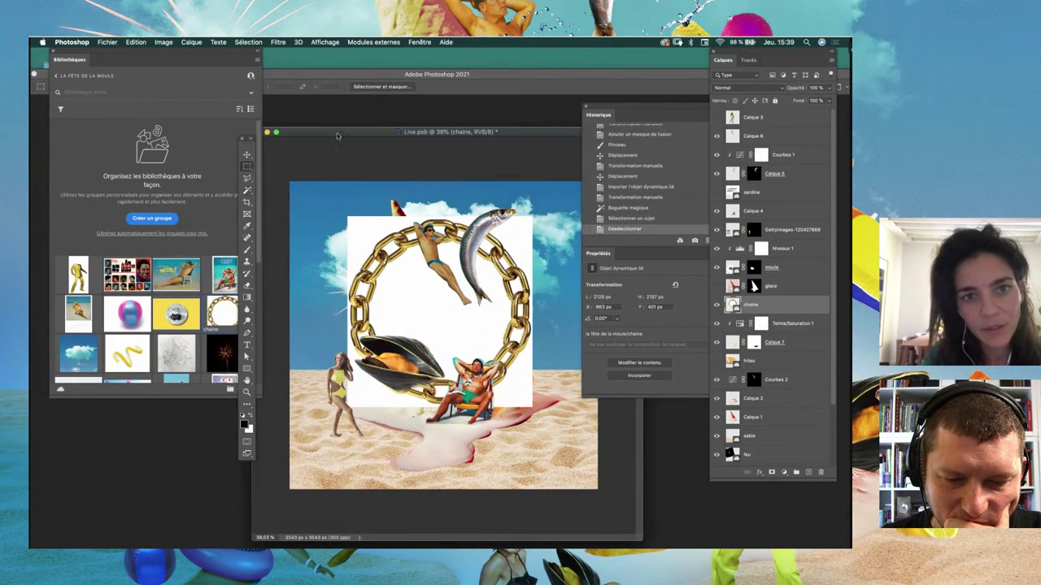
{"action": "key", "text": "w"}
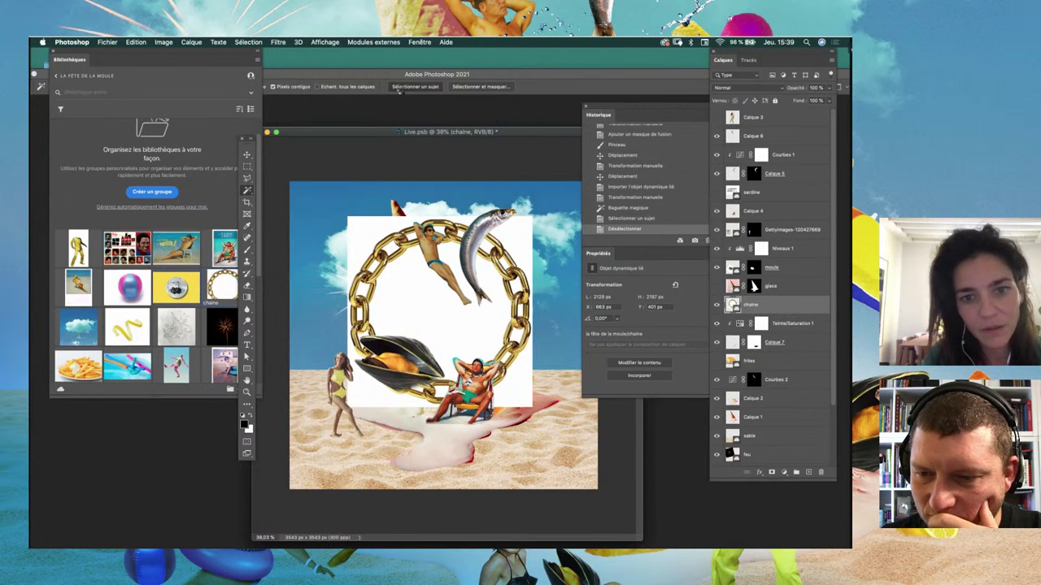
{"action": "left_click", "coordinate": [401, 88]}
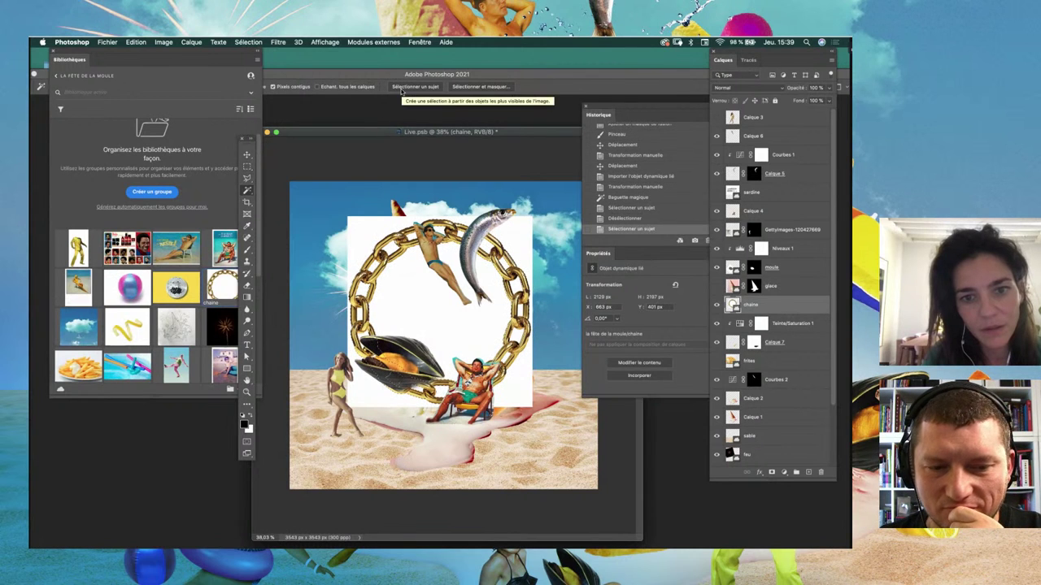
{"action": "left_click", "coordinate": [401, 89]}
{"action": "left_click", "coordinate": [504, 211]}
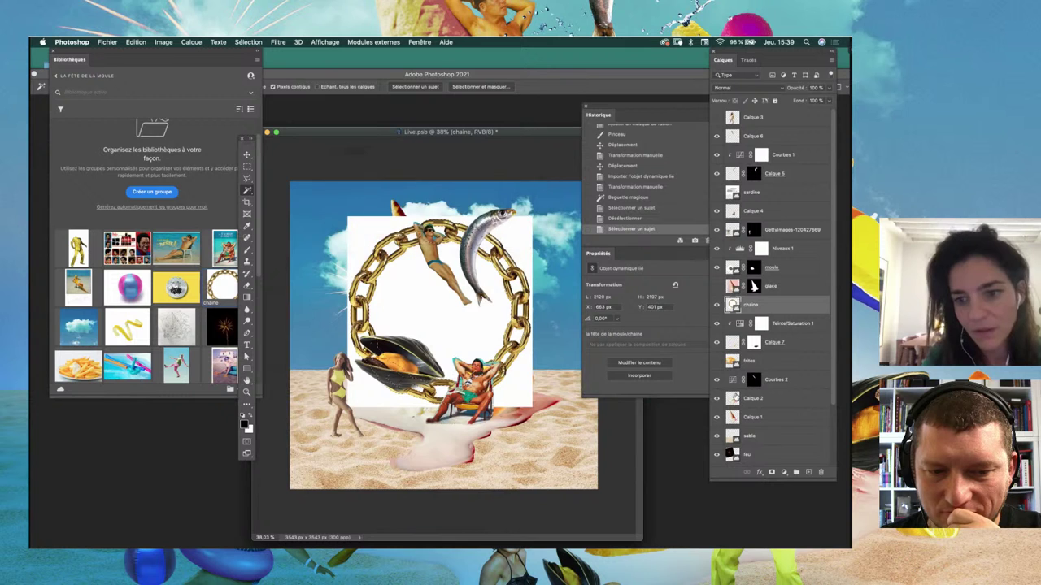
Step: Mask away the white background and delete the leftover white inside the ring
{"action": "left_click", "coordinate": [771, 472]}
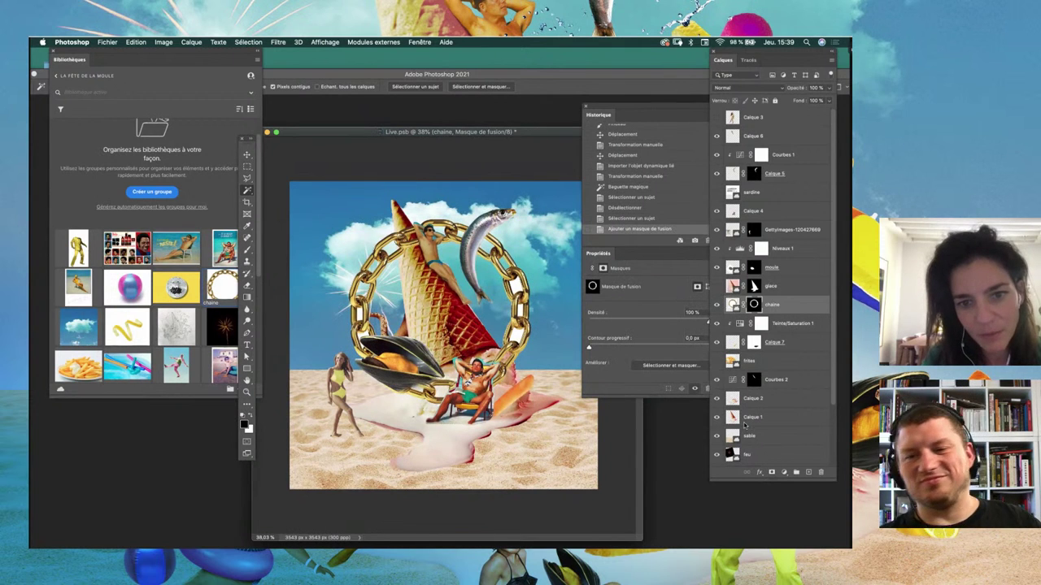
{"action": "left_click", "coordinate": [357, 327]}
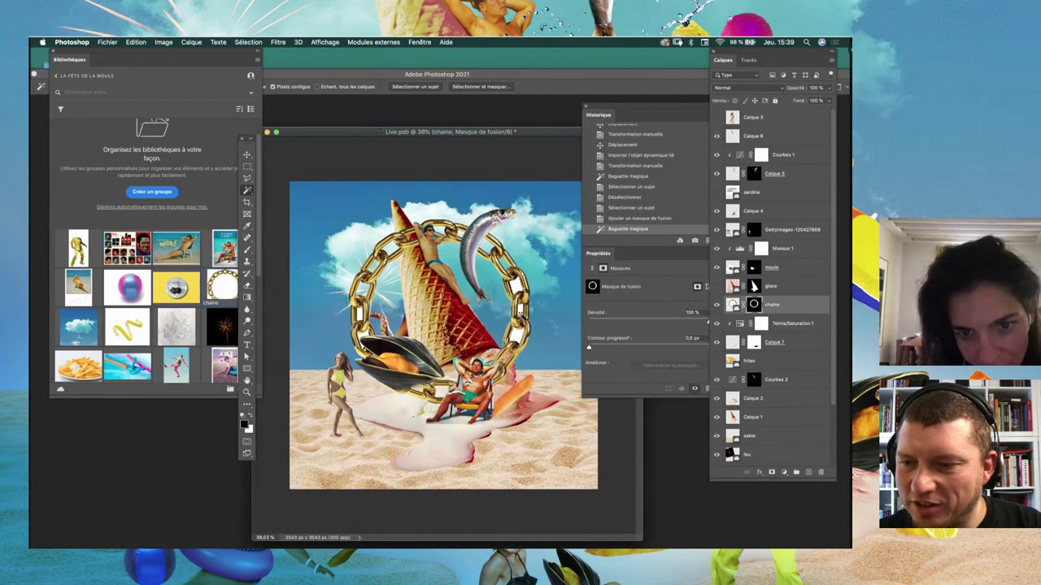
{"action": "left_click", "coordinate": [358, 326]}
{"action": "left_click", "coordinate": [358, 327]}
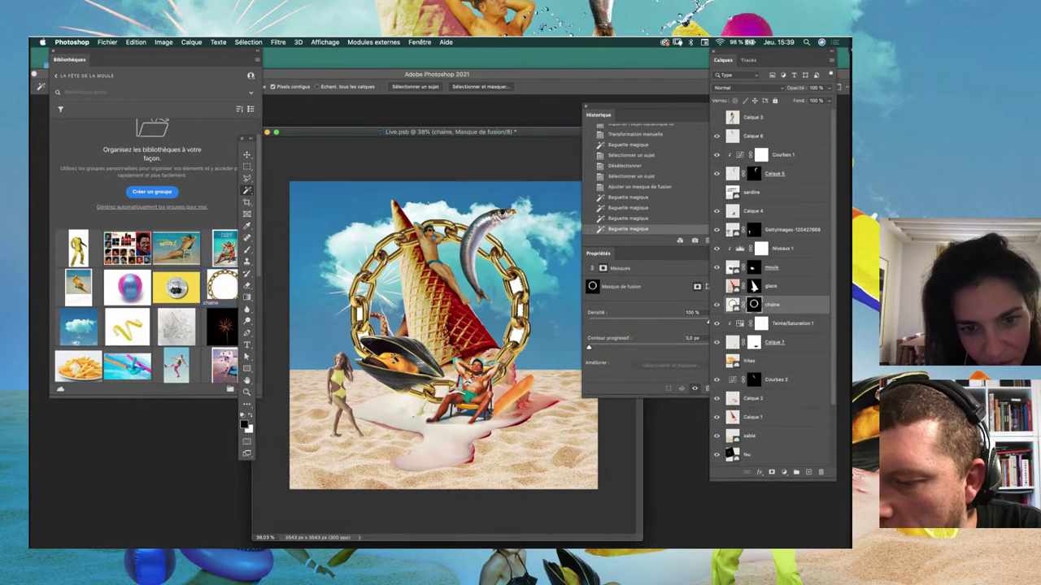
{"action": "key", "text": "Delete"}
{"action": "scroll", "coordinate": [203, 244], "scroll_direction": "down", "scroll_amount": 3}
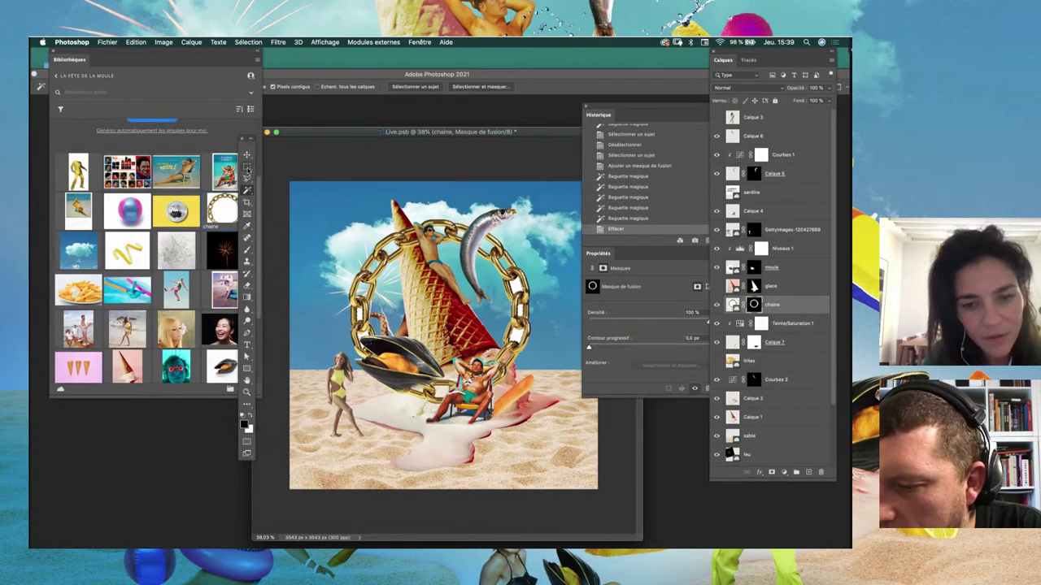
Step: Merge the chain into a new layer and delete its unwanted selected part
{"action": "left_click", "coordinate": [733, 305]}
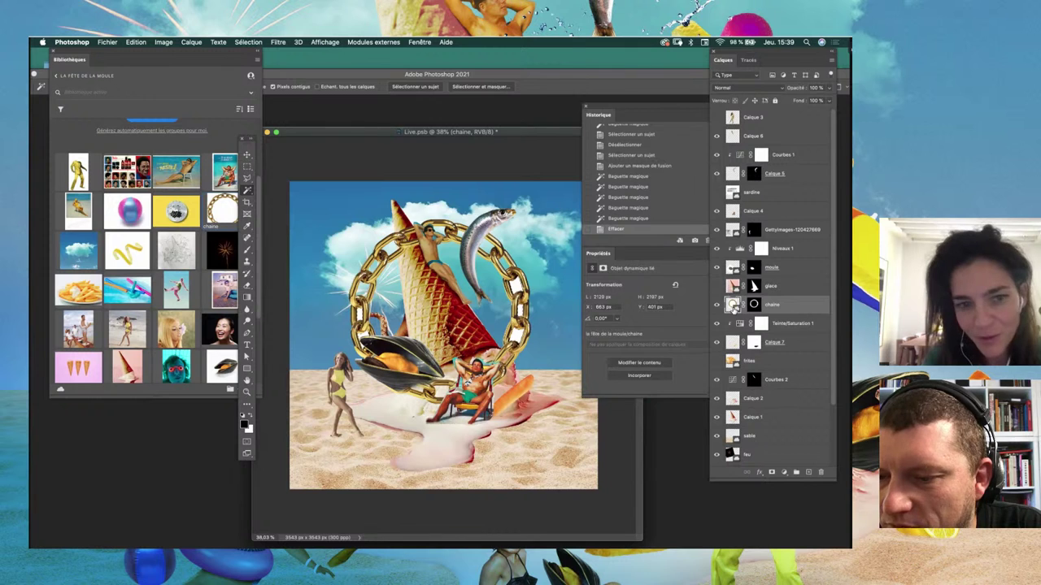
{"action": "key", "text": "Delete"}
{"action": "key", "text": "Return"}
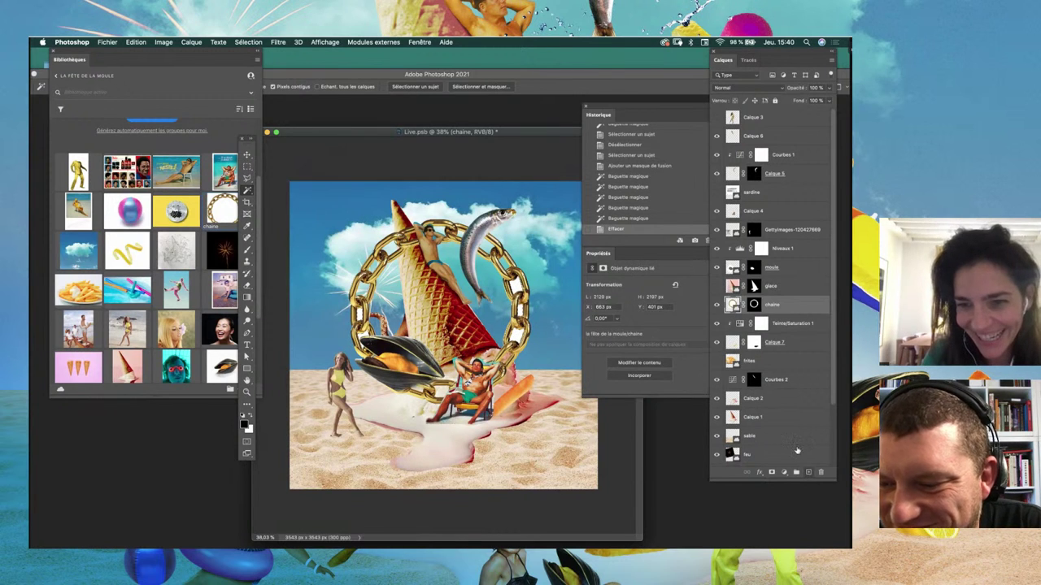
{"action": "key", "text": "ctrl+alt+shift+n"}
{"action": "key", "text": "ctrl+e"}
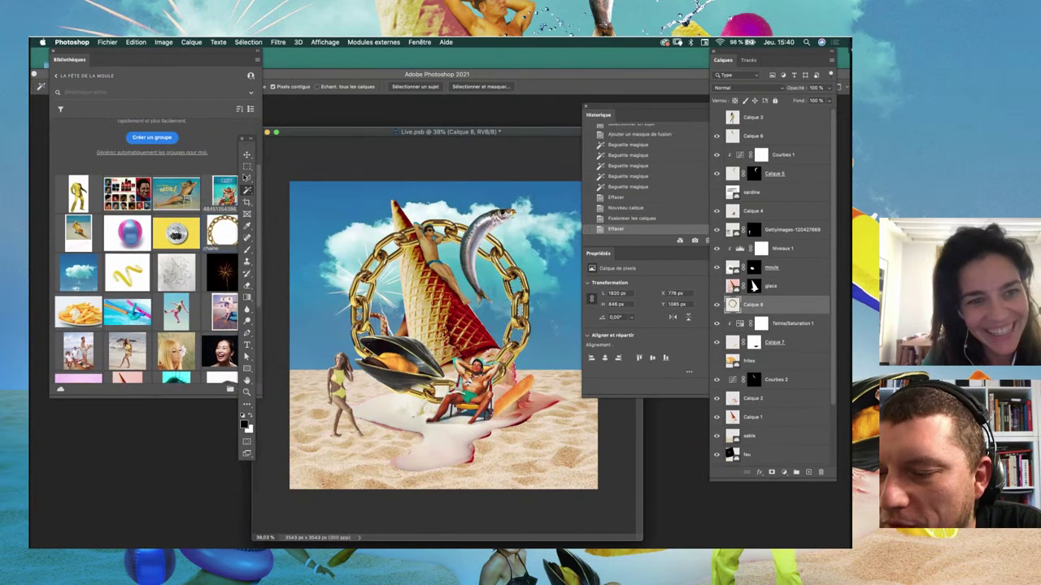
{"action": "key", "text": "m"}
{"action": "key", "text": "Delete"}
{"action": "key", "text": "ctrl+d"}
Step: Rotate and shrink the chain into a small ring, moving its layer to the top of the stack
{"action": "key", "text": "ctrl+t"}
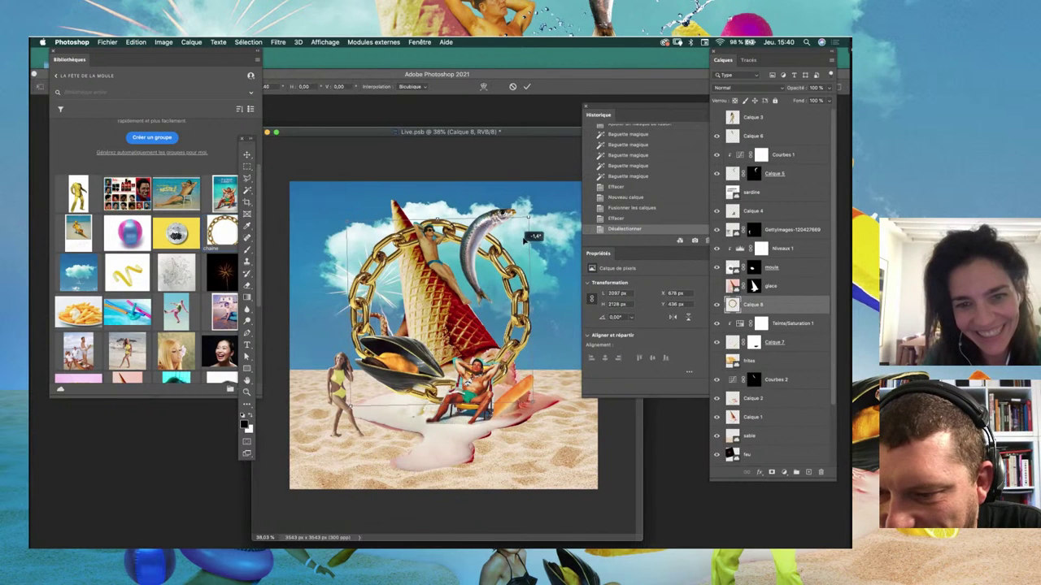
{"action": "left_click_drag", "start_coordinate": [533, 210], "coordinate": [443, 281]}
{"action": "left_click_drag", "start_coordinate": [398, 350], "coordinate": [346, 338]}
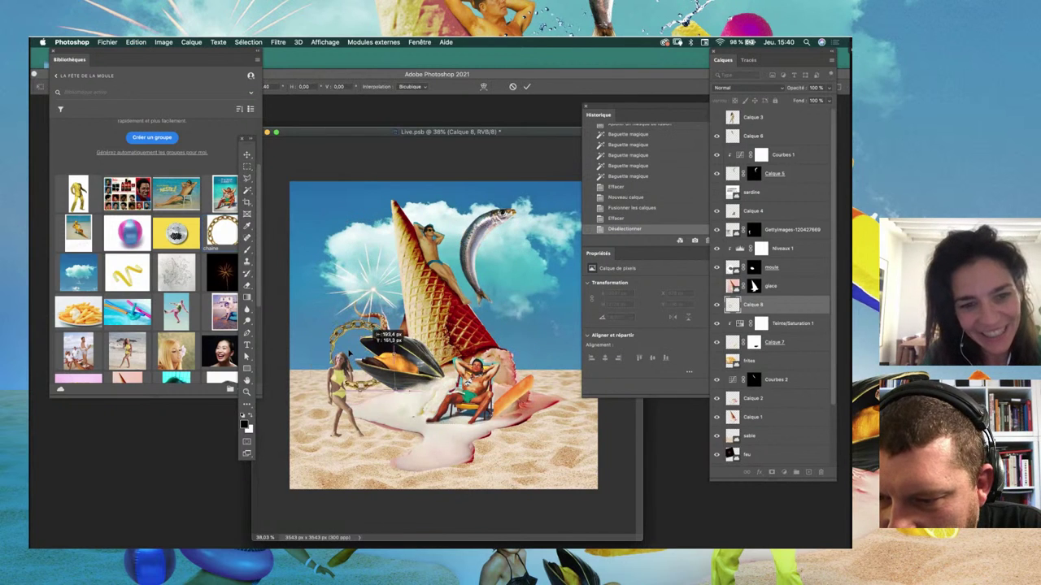
{"action": "key", "text": "Return"}
{"action": "left_click_drag", "start_coordinate": [775, 307], "coordinate": [756, 114]}
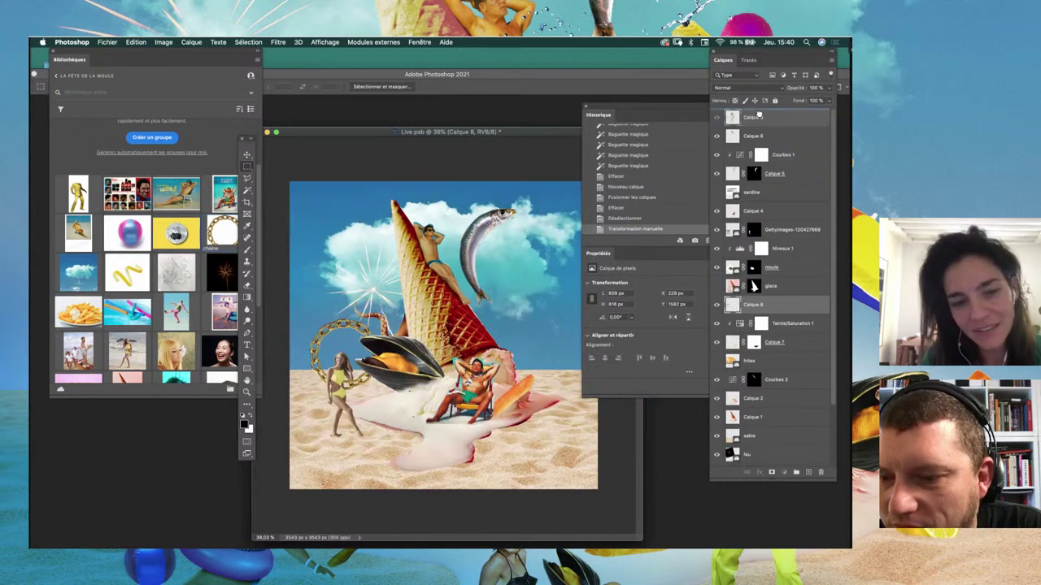
{"action": "key", "text": "ctrl+t"}
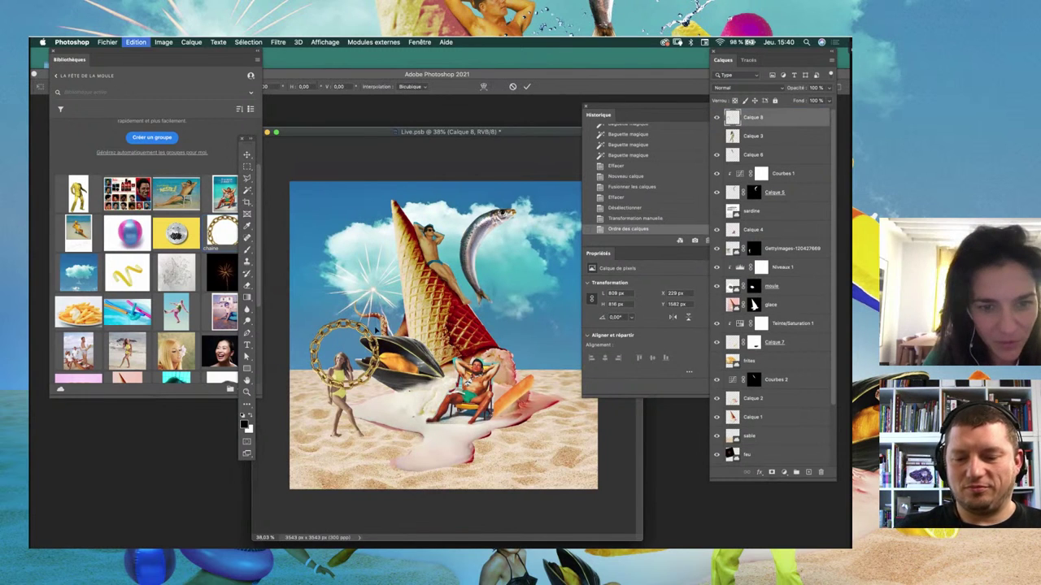
{"action": "left_click_drag", "start_coordinate": [382, 318], "coordinate": [352, 342]}
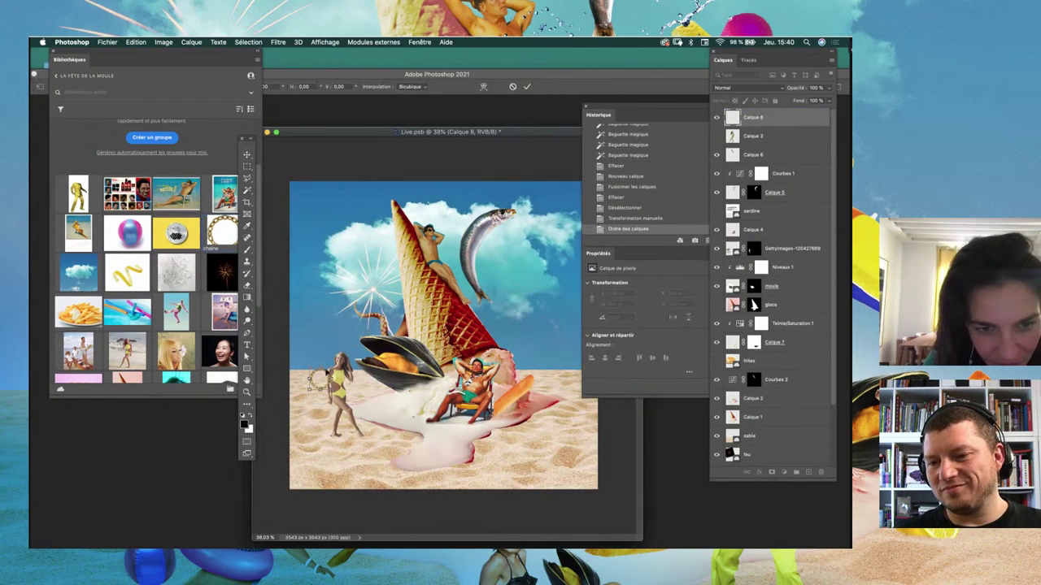
{"action": "key", "text": "Return"}
{"action": "key", "text": "m"}
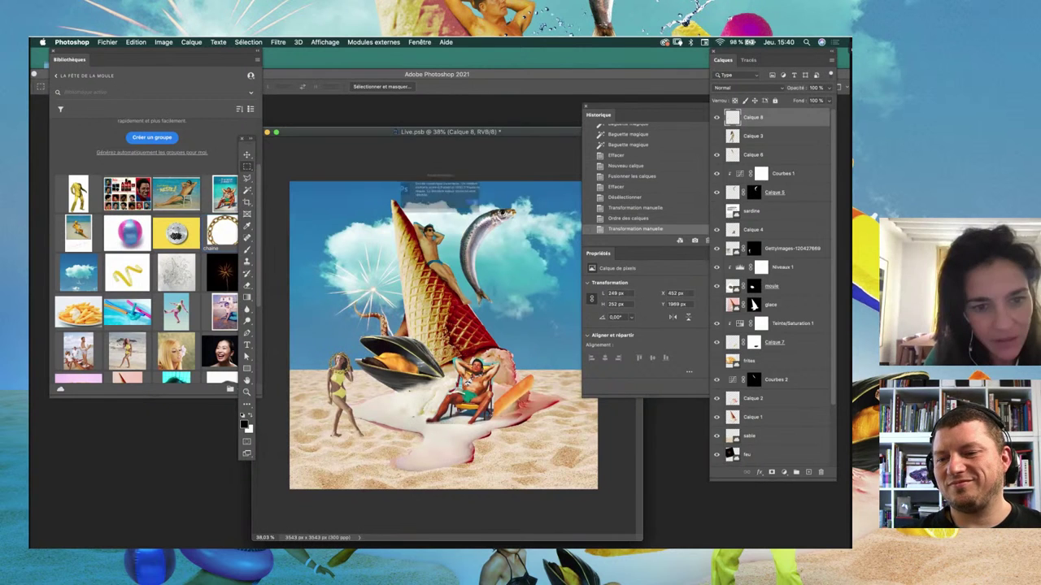
{"action": "key", "text": "Return"}
{"action": "key", "text": "Return"}
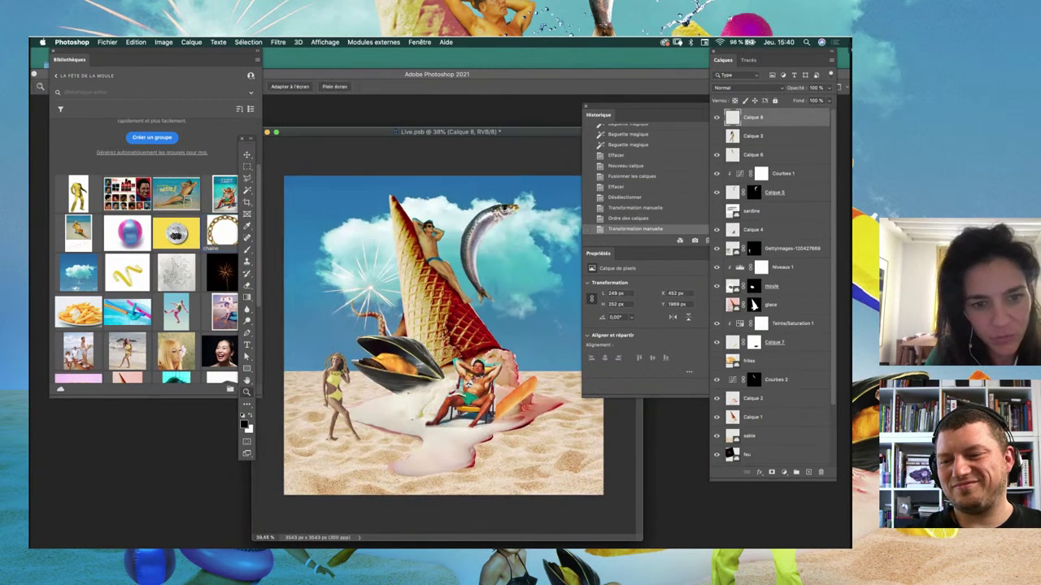
{"action": "scroll", "coordinate": [330, 370], "scroll_direction": "up", "scroll_amount": 5}
Step: Position and shrink the ring over the yellow-swimsuit woman's face
{"action": "key", "text": "ctrl+t"}
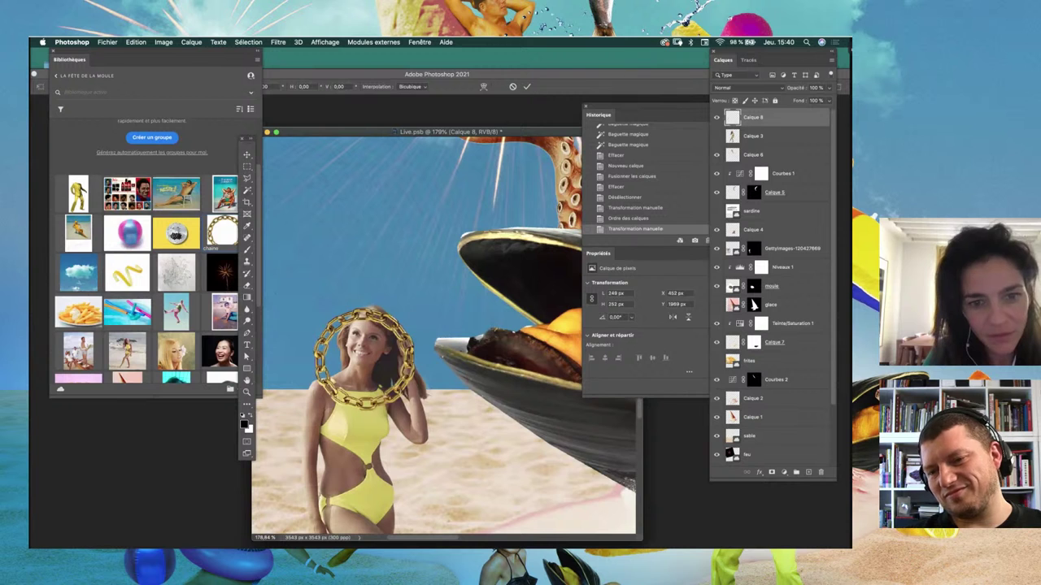
{"action": "left_click_drag", "start_coordinate": [363, 358], "coordinate": [365, 377]}
{"action": "left_click_drag", "start_coordinate": [417, 323], "coordinate": [404, 333]}
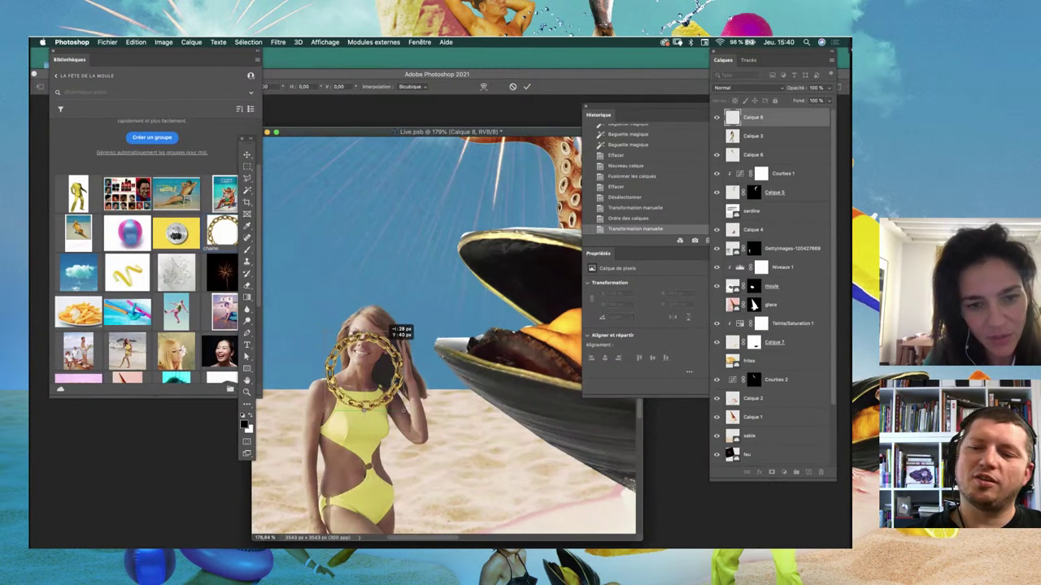
{"action": "key", "text": "Return"}
Step: Add a layer mask, move the ring down to her neck and paint out the part behind it
{"action": "left_click", "coordinate": [772, 472]}
{"action": "key", "text": "b"}
{"action": "scroll", "coordinate": [151, 252], "scroll_direction": "down", "scroll_amount": 2}
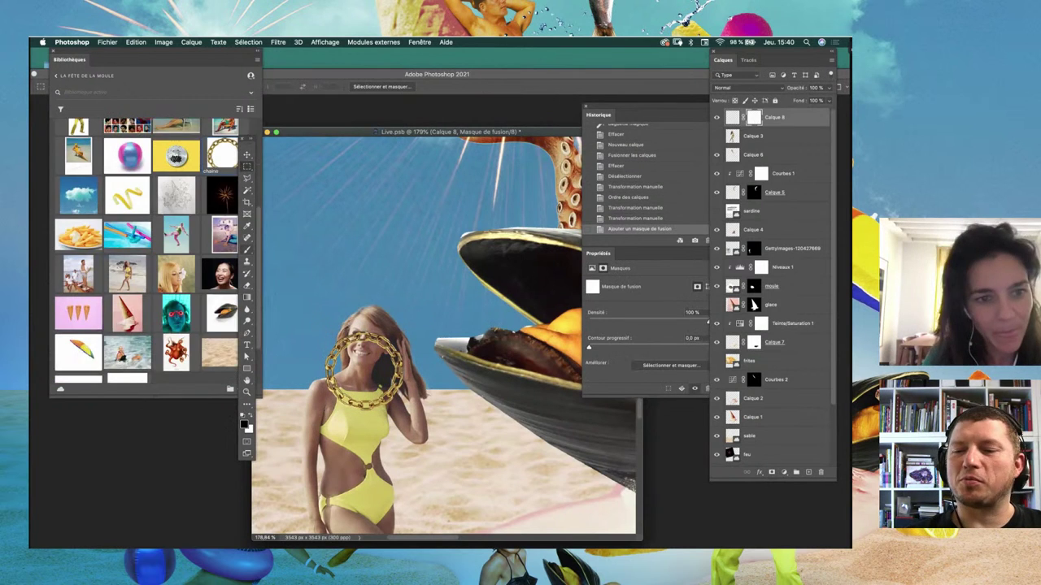
{"action": "scroll", "coordinate": [151, 252], "scroll_direction": "down", "scroll_amount": 2}
{"action": "mouse_move", "coordinate": [379, 345]}
{"action": "left_mouse_down"}
{"action": "mouse_move", "coordinate": [399, 333]}
{"action": "mouse_move", "coordinate": [388, 349]}
{"action": "left_mouse_up"}
{"action": "scroll", "coordinate": [146, 244], "scroll_direction": "down", "scroll_amount": 2}
{"action": "key", "text": "ctrl+t"}
{"action": "key", "text": "Return"}
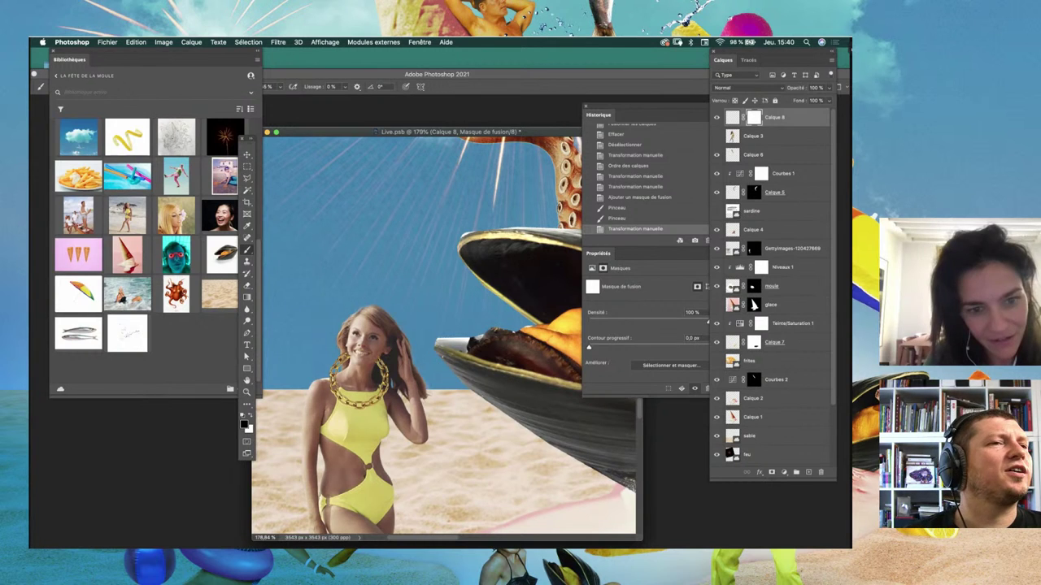
{"action": "left_click", "coordinate": [389, 350]}
Step: Shift, rotate and resize the necklace to fit snugly around her neck
{"action": "key", "text": "ctrl+t"}
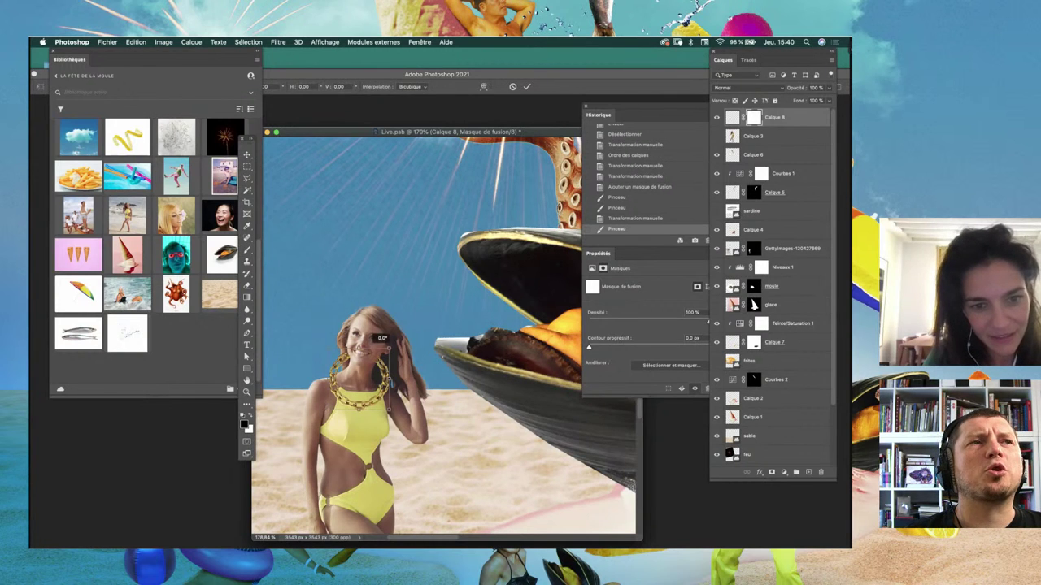
{"action": "left_click_drag", "start_coordinate": [382, 348], "coordinate": [386, 366]}
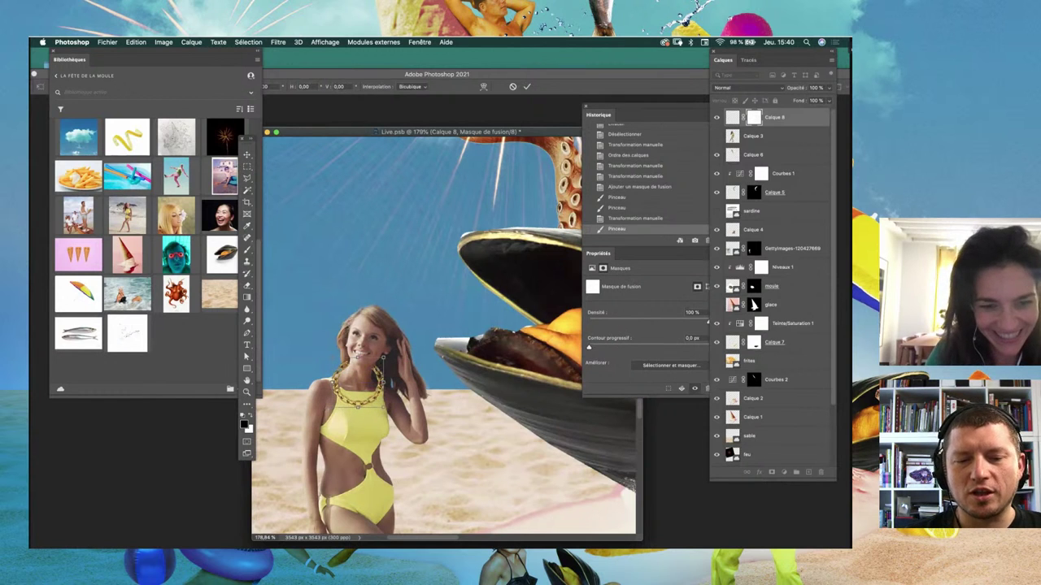
{"action": "key", "text": "Return"}
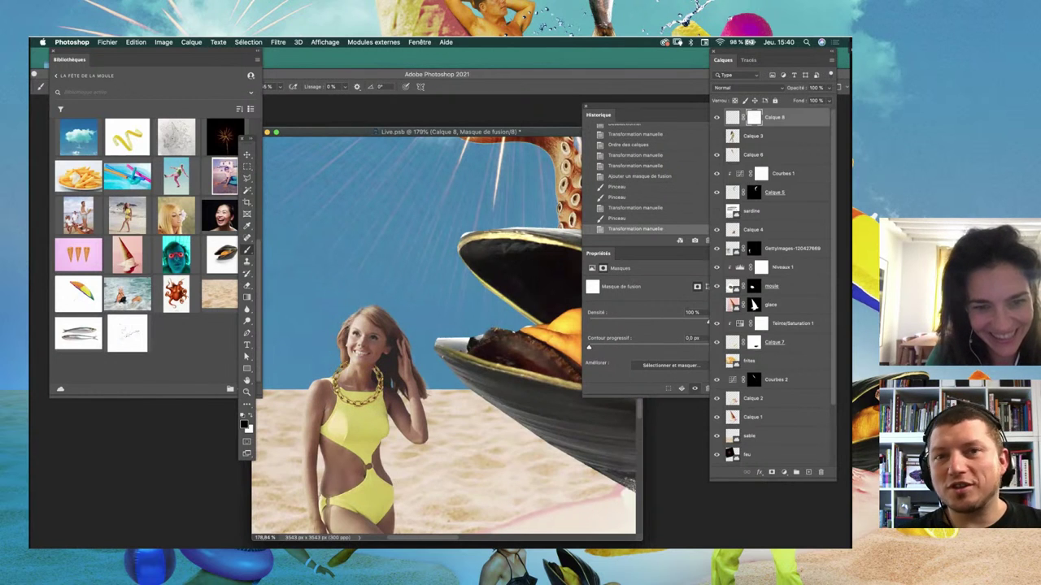
{"action": "key", "text": "ctrl+t"}
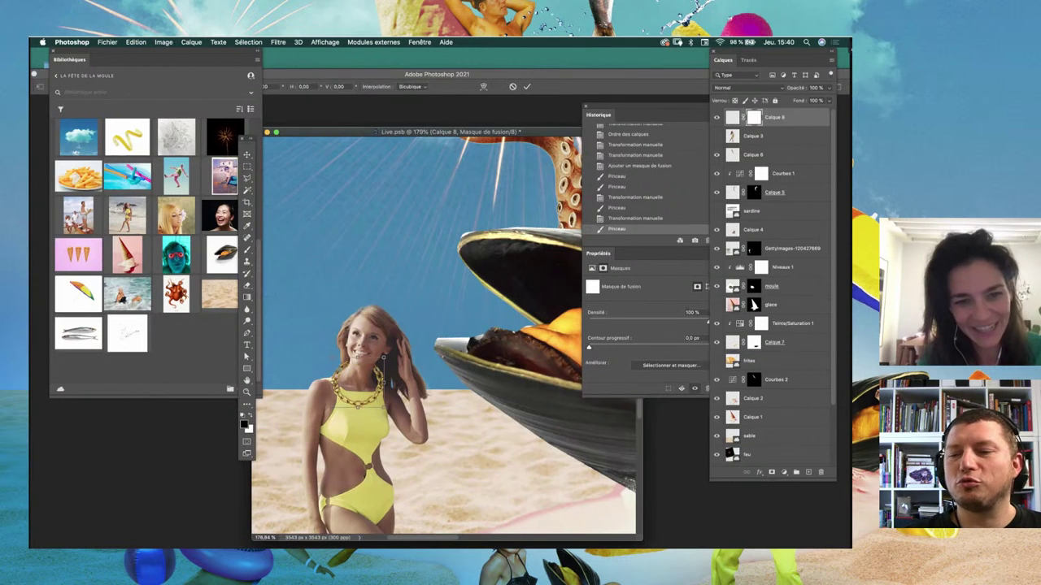
{"action": "left_click_drag", "start_coordinate": [358, 356], "coordinate": [361, 351]}
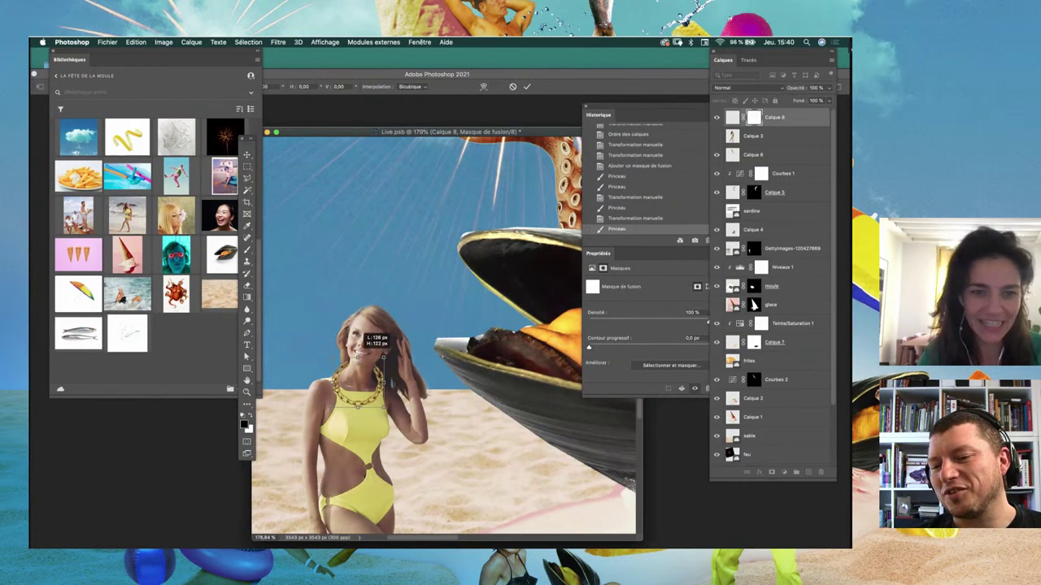
{"action": "key", "text": "Return"}
{"action": "key", "text": "v"}
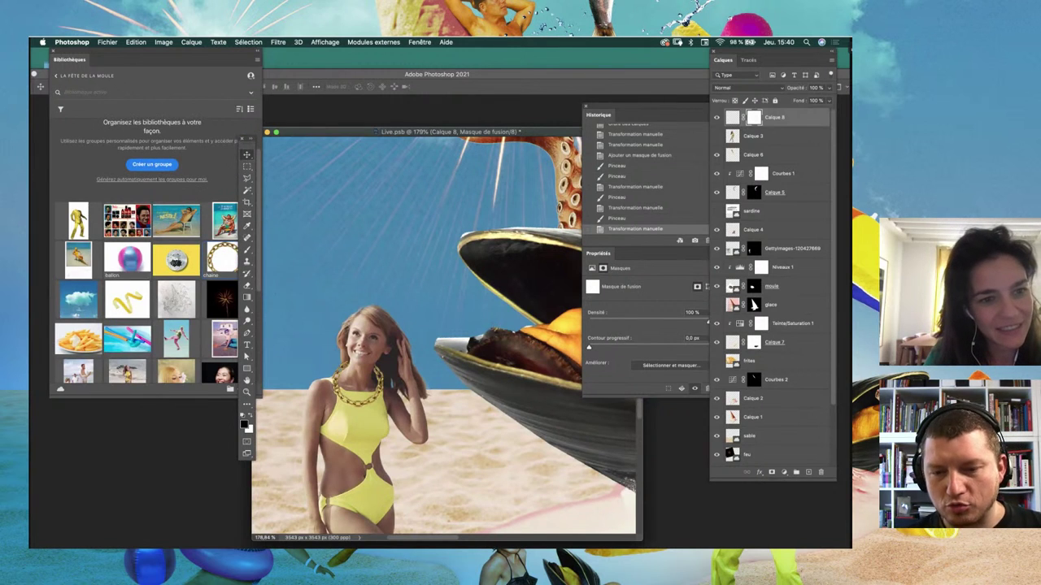
Step: Place the beach ball image from the library into the collage
{"action": "left_click", "coordinate": [122, 259]}
{"action": "left_click_drag", "start_coordinate": [128, 259], "coordinate": [423, 326]}
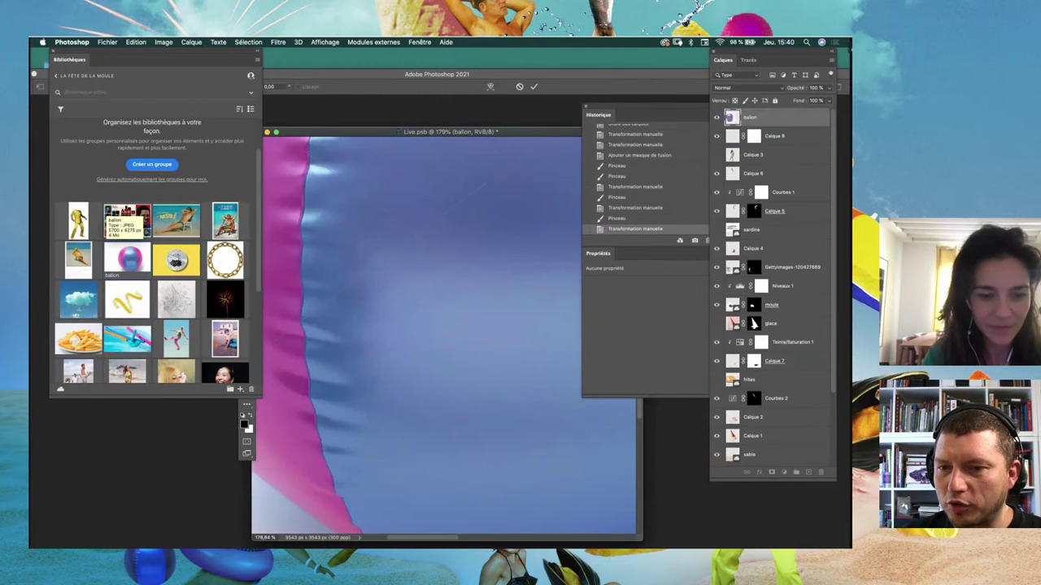
{"action": "key", "text": "Return"}
{"action": "scroll", "coordinate": [445, 269], "scroll_direction": "down", "scroll_amount": 10}
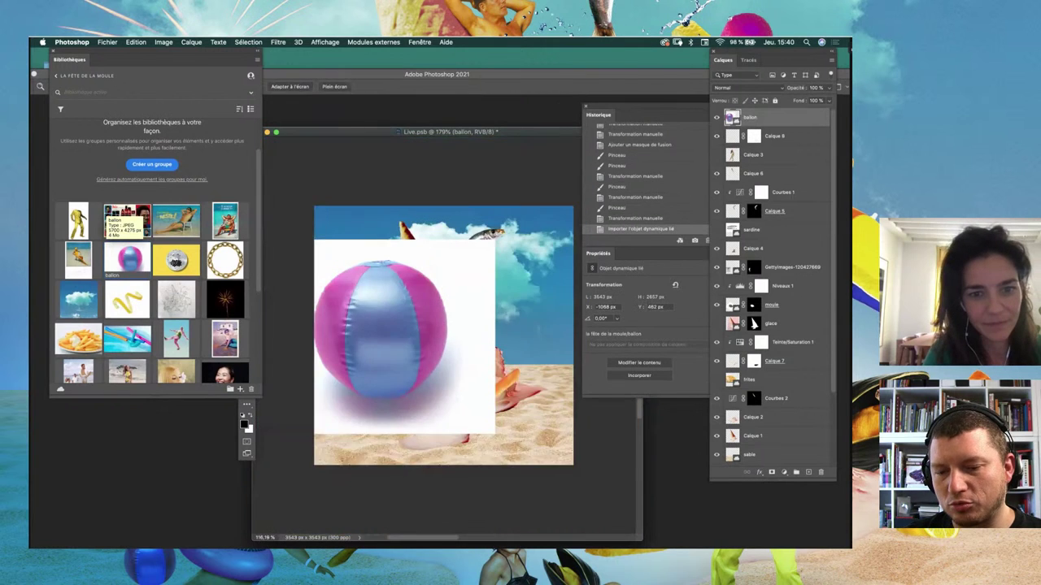
{"action": "left_click_drag", "start_coordinate": [446, 268], "coordinate": [496, 247]}
Step: Cut out the round ball with an elliptical selection onto its own layer, removing the white-backed original
{"action": "left_click", "coordinate": [247, 165]}
{"action": "left_click", "coordinate": [301, 174]}
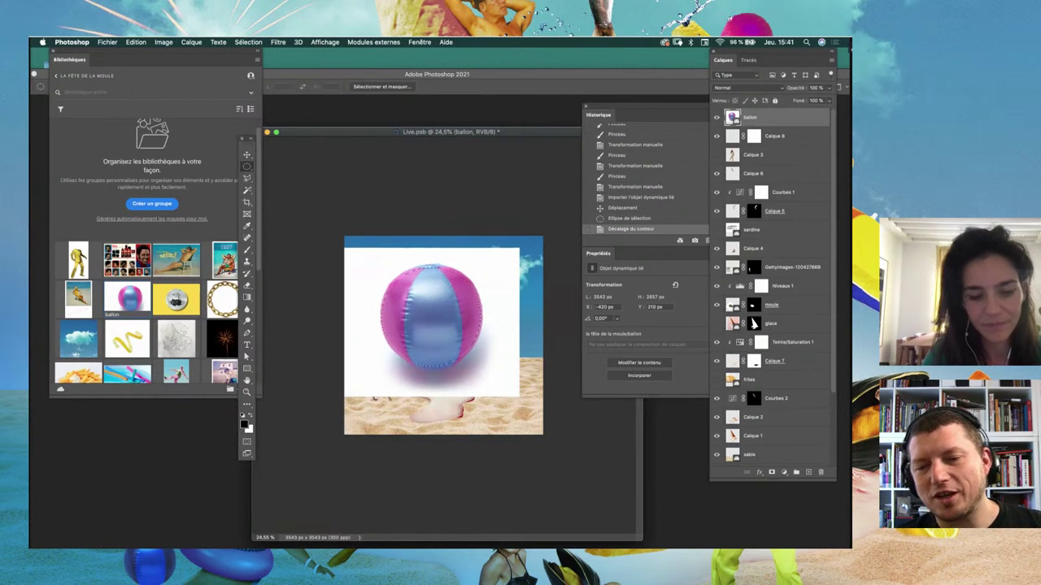
{"action": "key", "text": "super+c"}
{"action": "key", "text": "super+v"}
{"action": "key", "text": "Delete"}
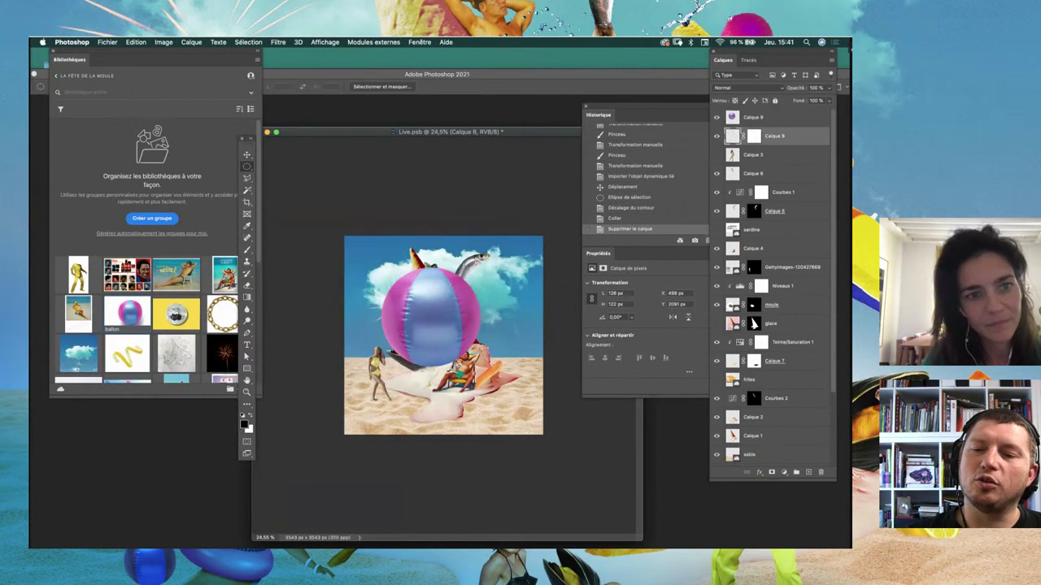
Step: Rotate the ball slightly and set it on the sand beside the woman
{"action": "key", "text": "super+t"}
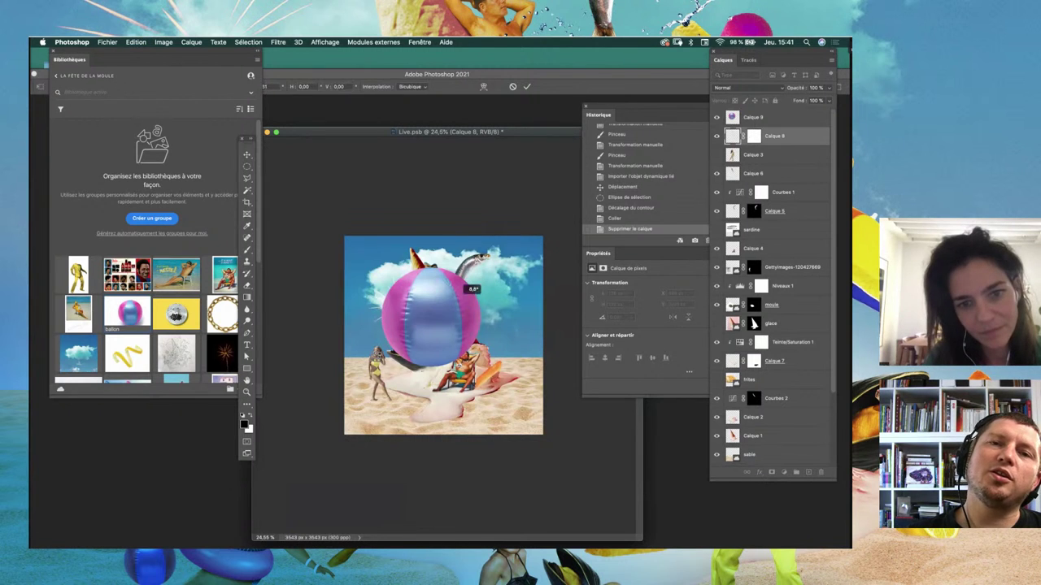
{"action": "key", "text": "Return"}
{"action": "left_click_drag", "start_coordinate": [443, 284], "coordinate": [446, 342]}
{"action": "left_click_drag", "start_coordinate": [501, 293], "coordinate": [428, 371]}
{"action": "key", "text": "Return"}
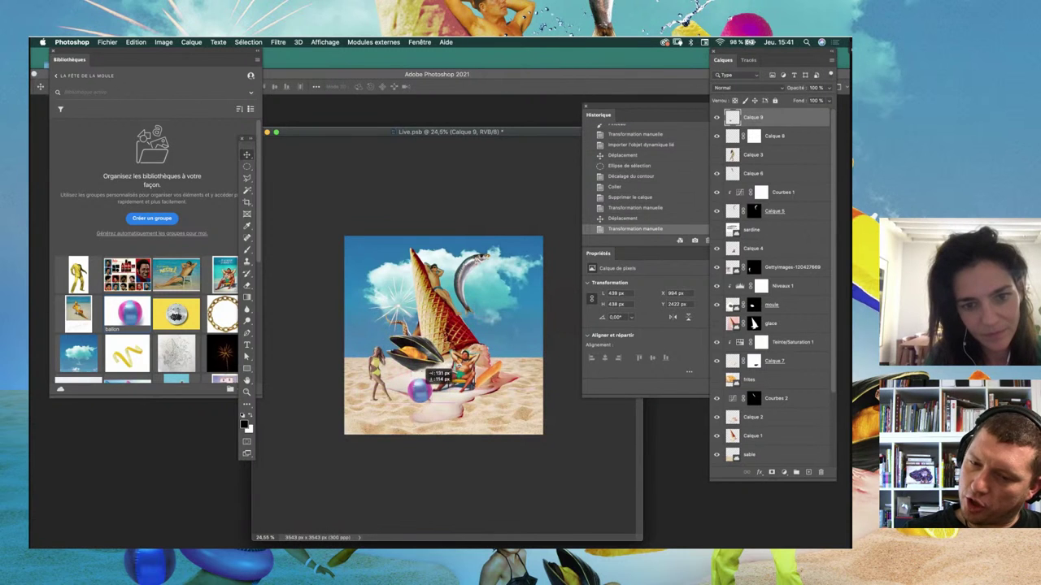
{"action": "left_click_drag", "start_coordinate": [429, 371], "coordinate": [417, 369]}
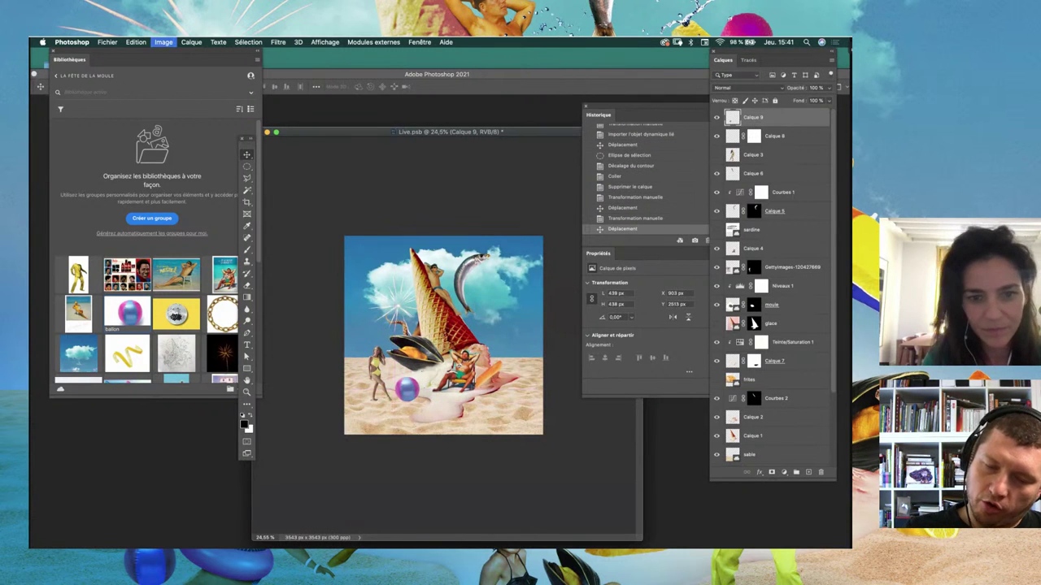
Step: Darken the beach ball with two Curves adjustments
{"action": "key", "text": "super+m"}
{"action": "left_click_drag", "start_coordinate": [366, 248], "coordinate": [362, 236]}
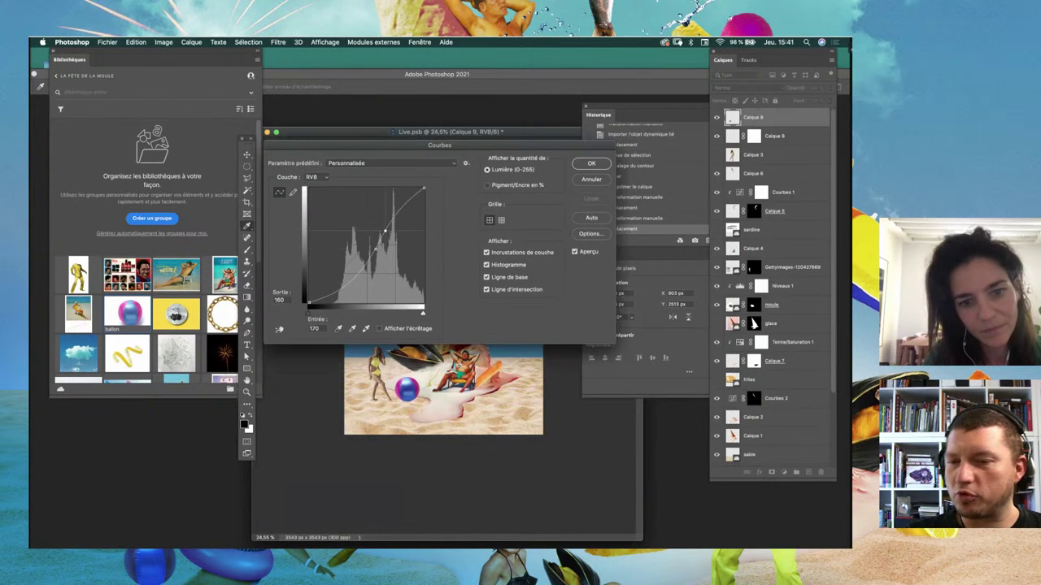
{"action": "key", "text": "Return"}
{"action": "key", "text": "super+m"}
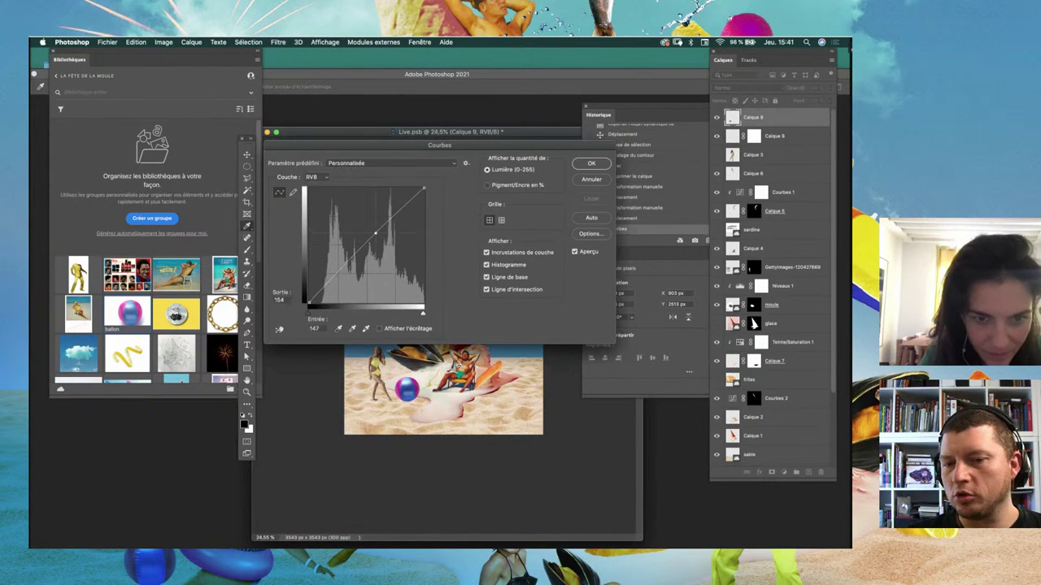
{"action": "left_click_drag", "start_coordinate": [366, 244], "coordinate": [352, 254]}
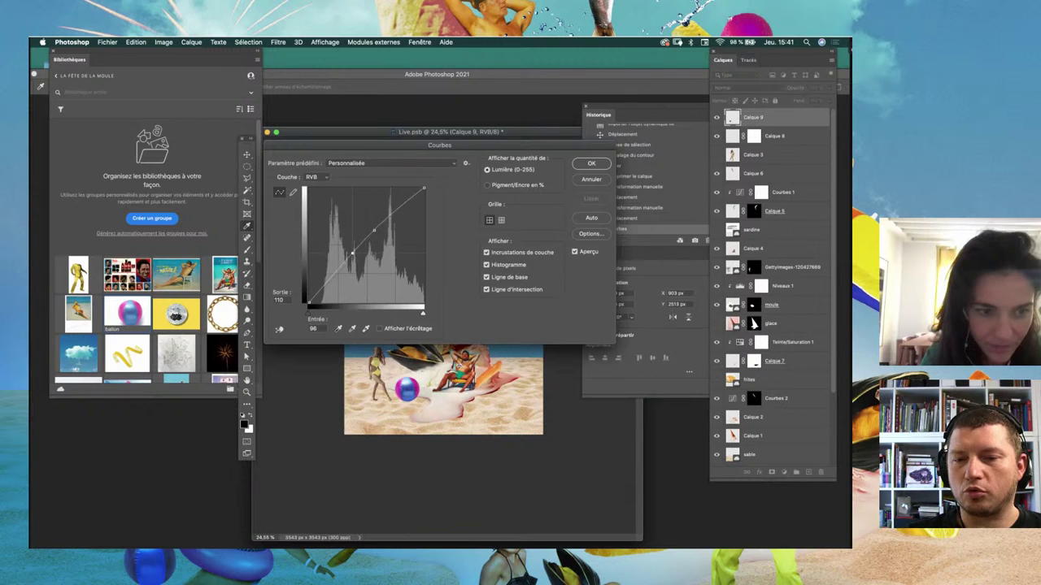
{"action": "key", "text": "Return"}
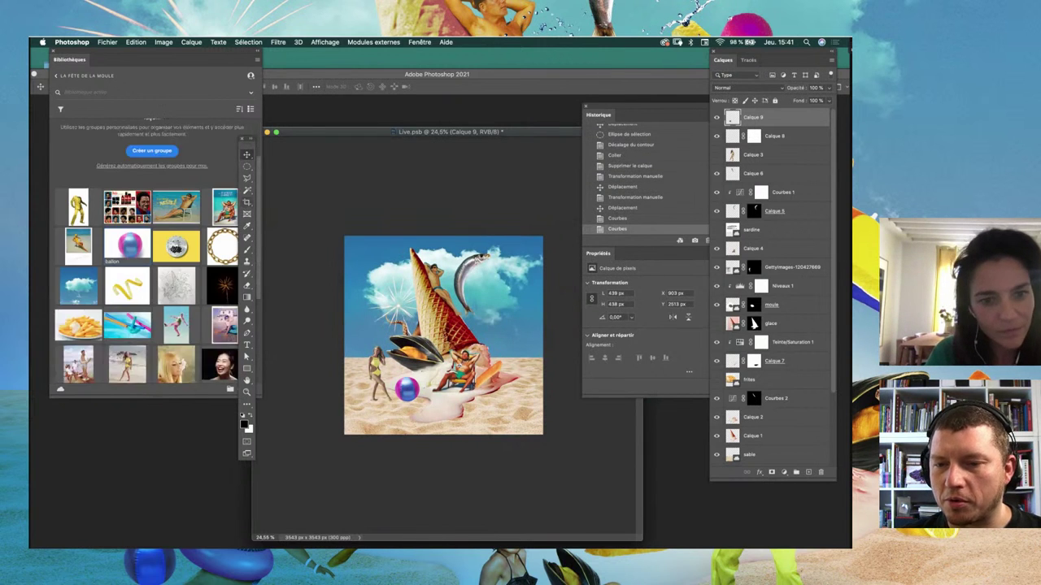
Step: Shift the ball's hue by -17 with Hue/Saturation
{"action": "key", "text": "super+u"}
{"action": "type", "text": "-17"}
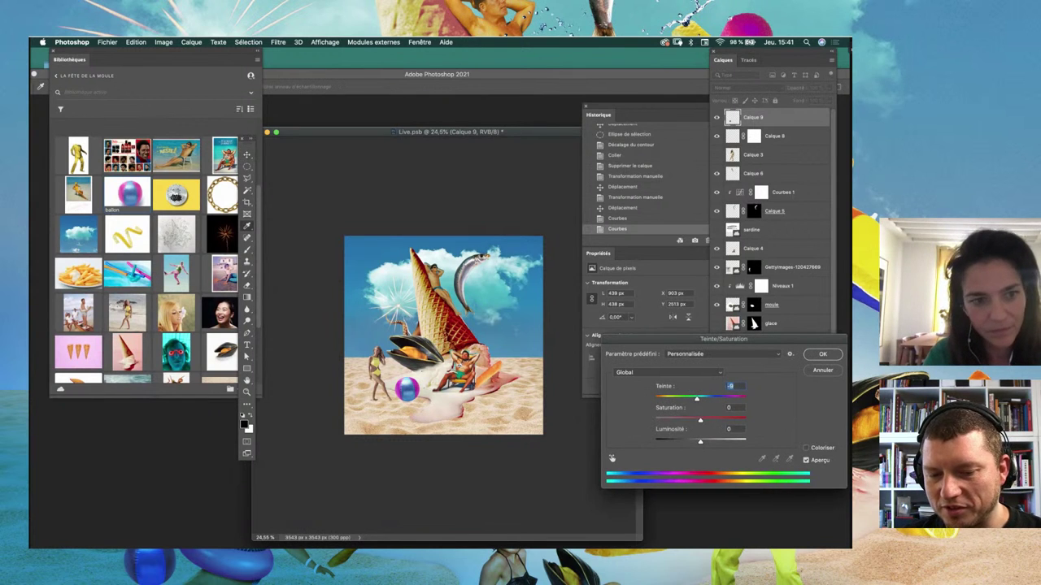
{"action": "key", "text": "Return"}
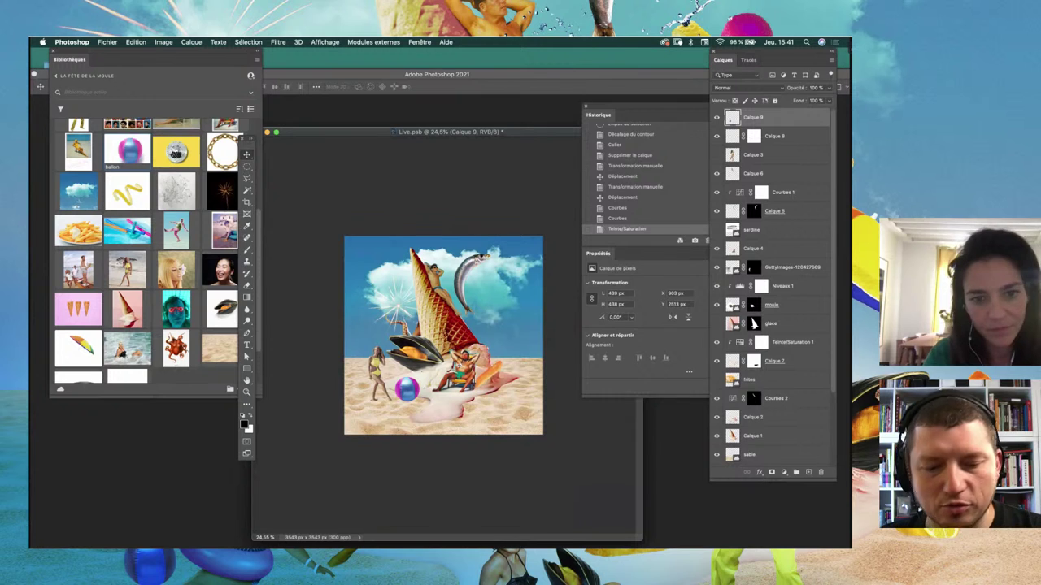
{"action": "key", "text": "ctrl+super+f"}
Step: Mute the ball's Bleus with Correction sélective (Cyan -65, Magenta -43, Jaune +11, Noir -64), then nudge it lower
{"action": "left_click", "coordinate": [163, 42]}
{"action": "mouse_move", "coordinate": [195, 67]}
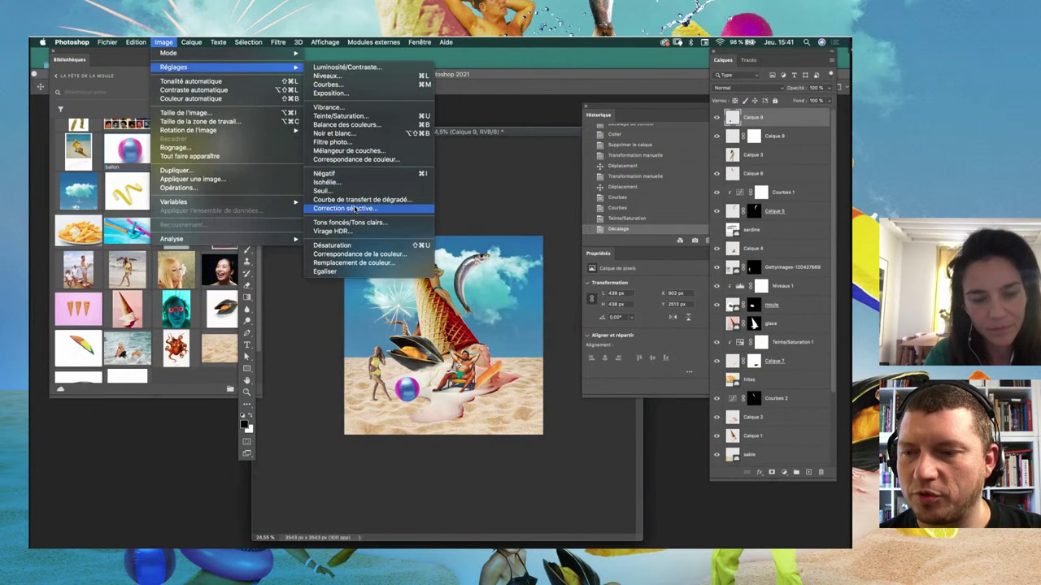
{"action": "left_click", "coordinate": [345, 208]}
{"action": "left_click", "coordinate": [676, 223]}
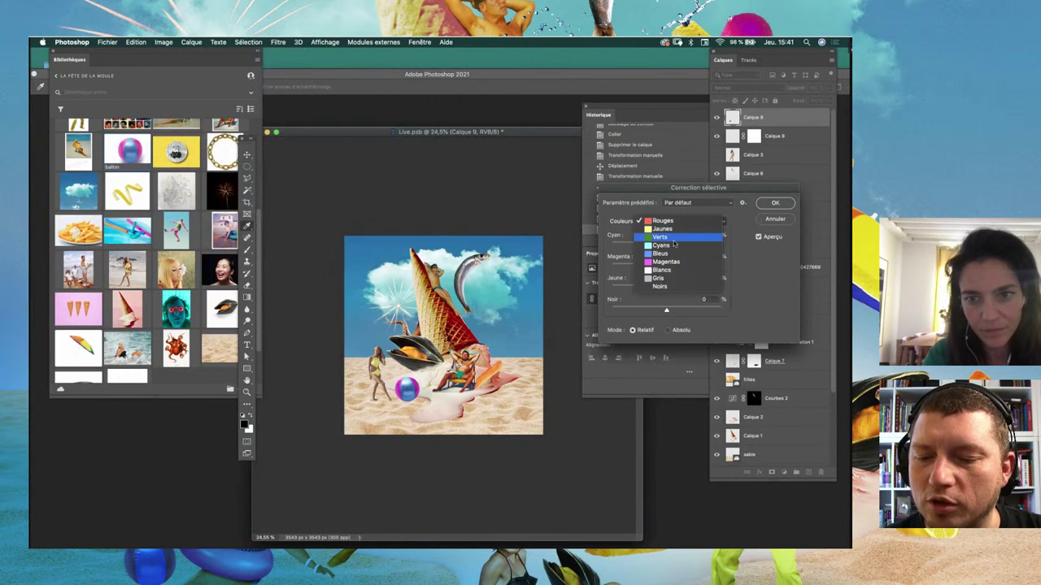
{"action": "left_click", "coordinate": [676, 255]}
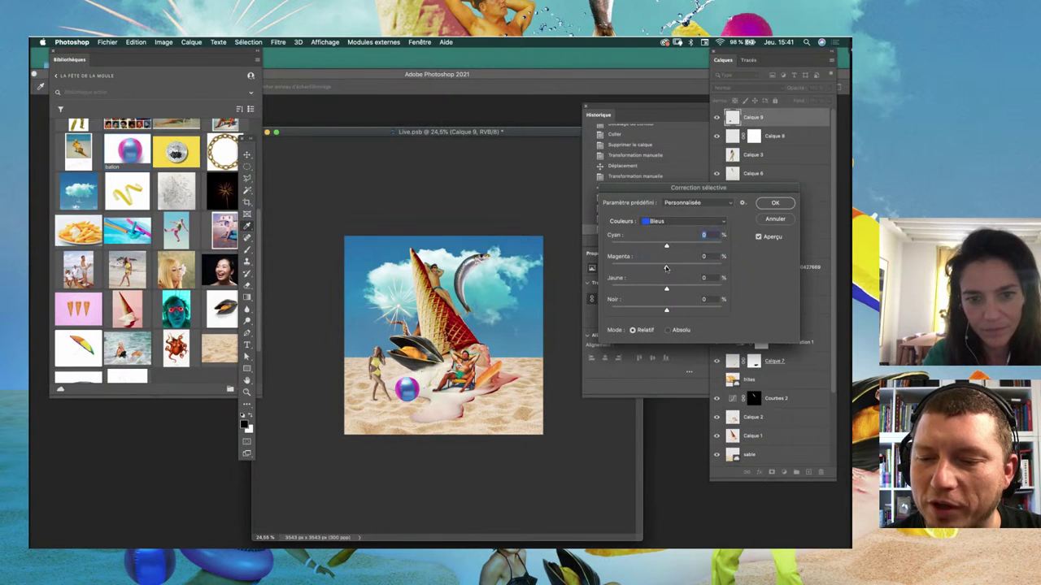
{"action": "left_click_drag", "start_coordinate": [644, 269], "coordinate": [645, 269]}
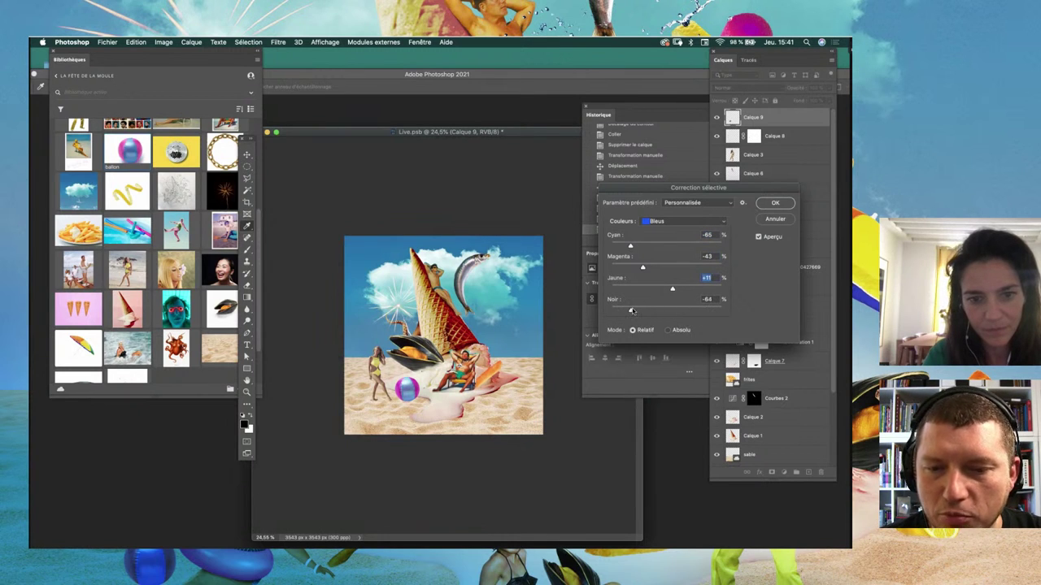
{"action": "key", "text": "Return"}
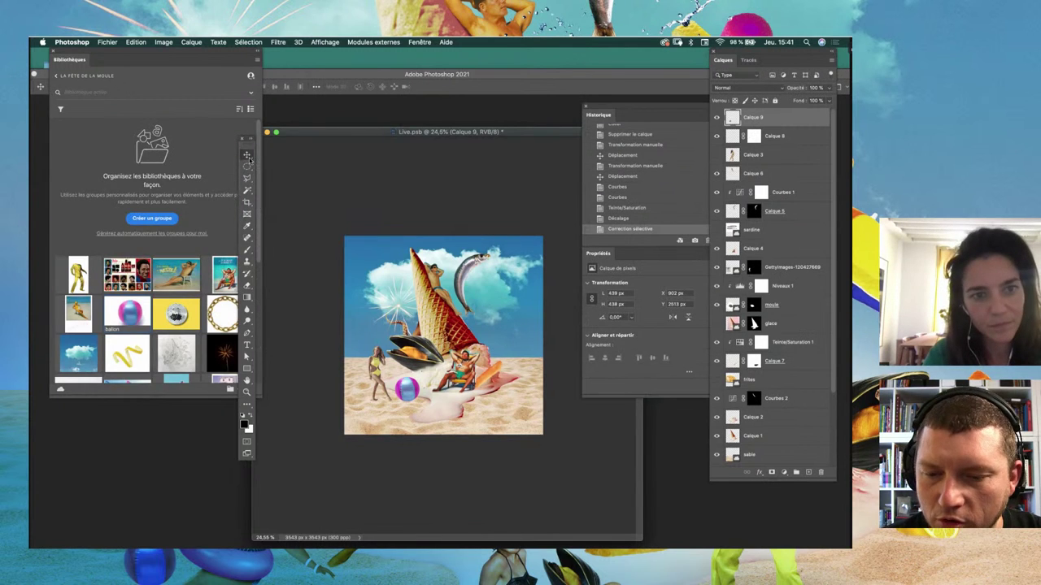
{"action": "left_click_drag", "start_coordinate": [410, 393], "coordinate": [412, 397]}
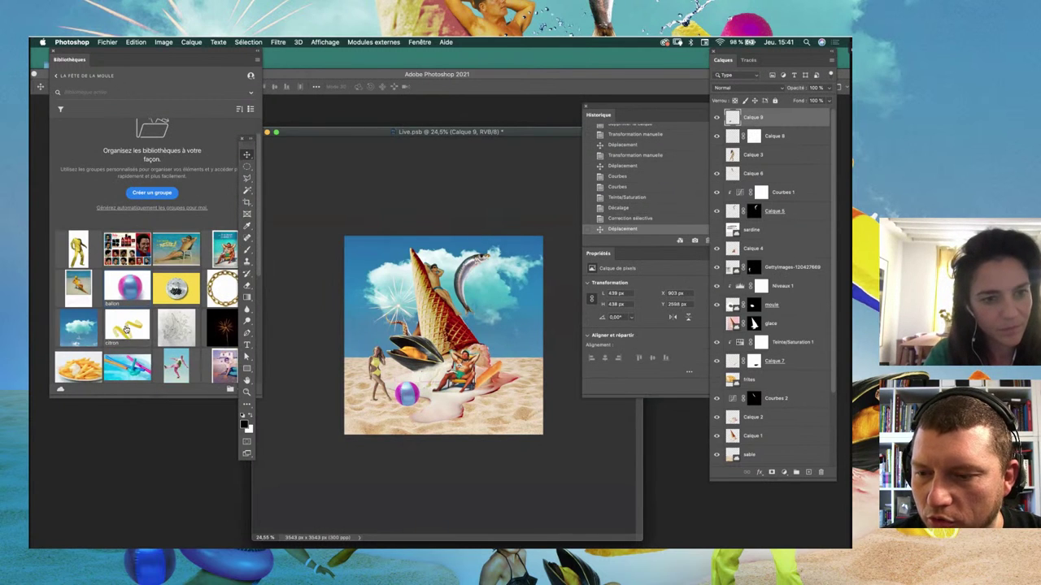
Step: Open the citron lemon-peel image from Libraries and convert its background to an editable layer
{"action": "left_click", "coordinate": [126, 329]}
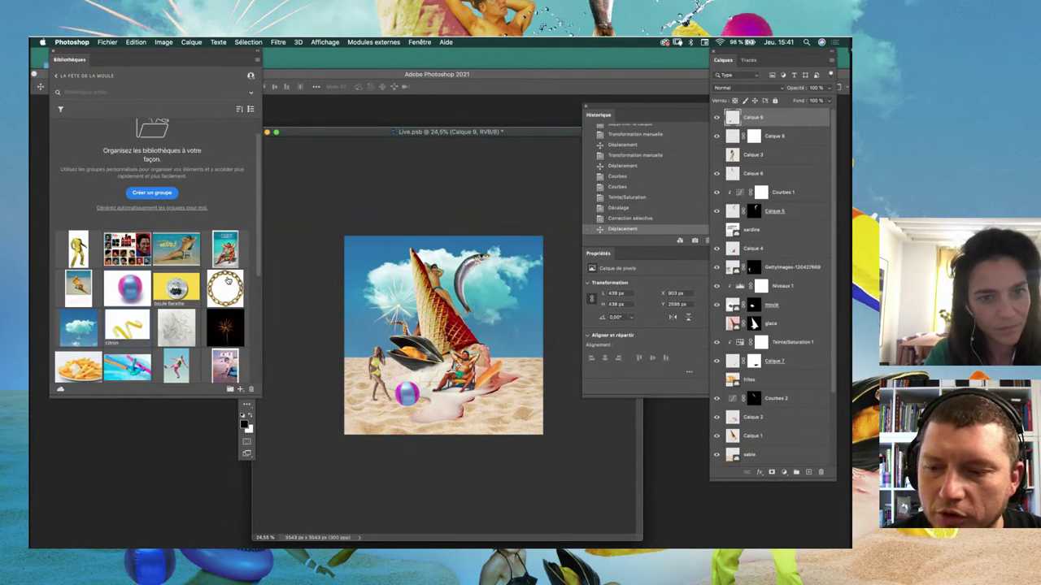
{"action": "double_click", "coordinate": [134, 329]}
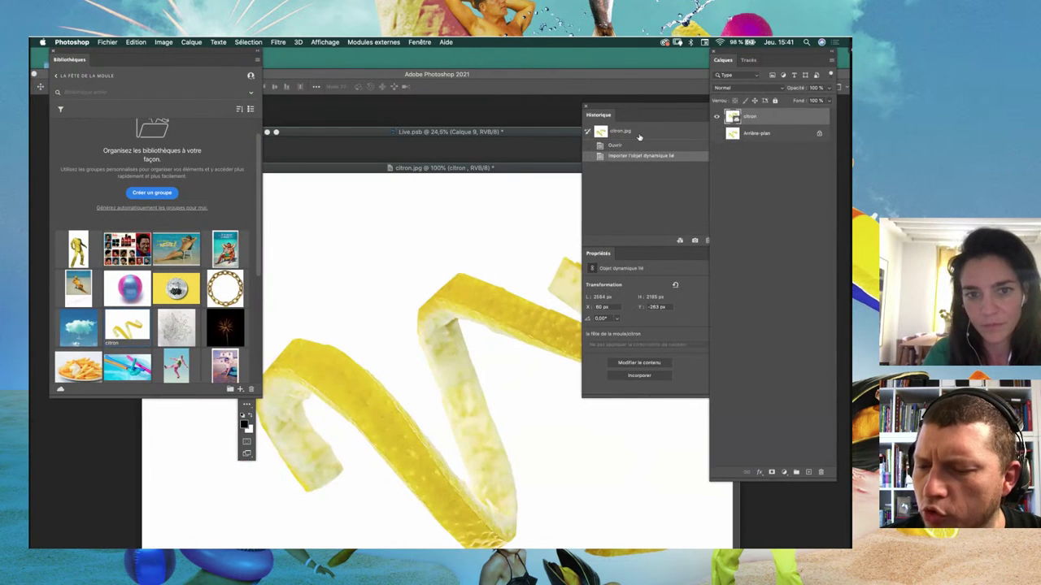
{"action": "left_click_drag", "start_coordinate": [407, 169], "coordinate": [356, 186]}
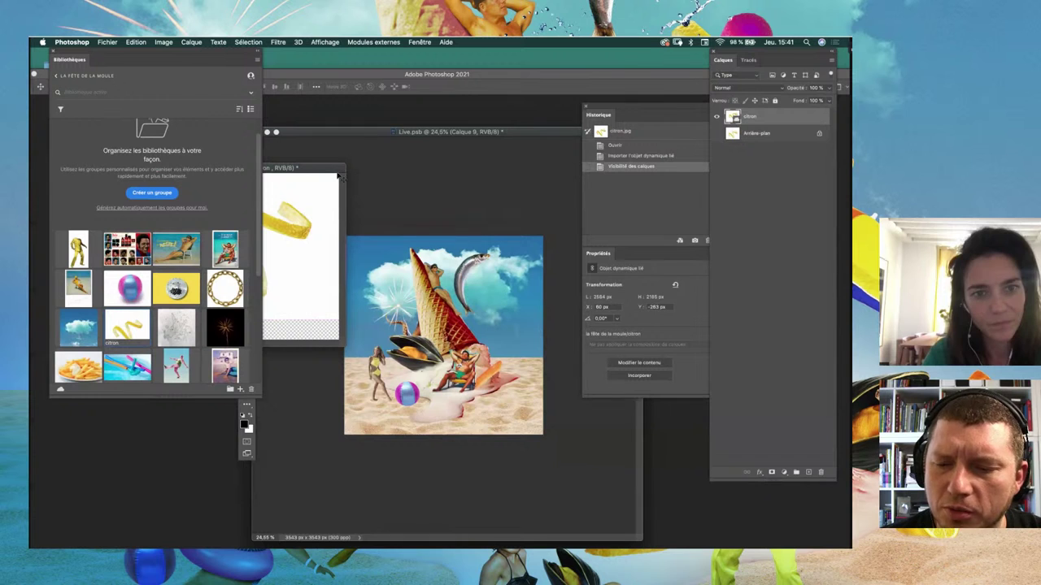
{"action": "left_click", "coordinate": [718, 136]}
{"action": "left_click", "coordinate": [718, 135]}
{"action": "double_click", "coordinate": [736, 133]}
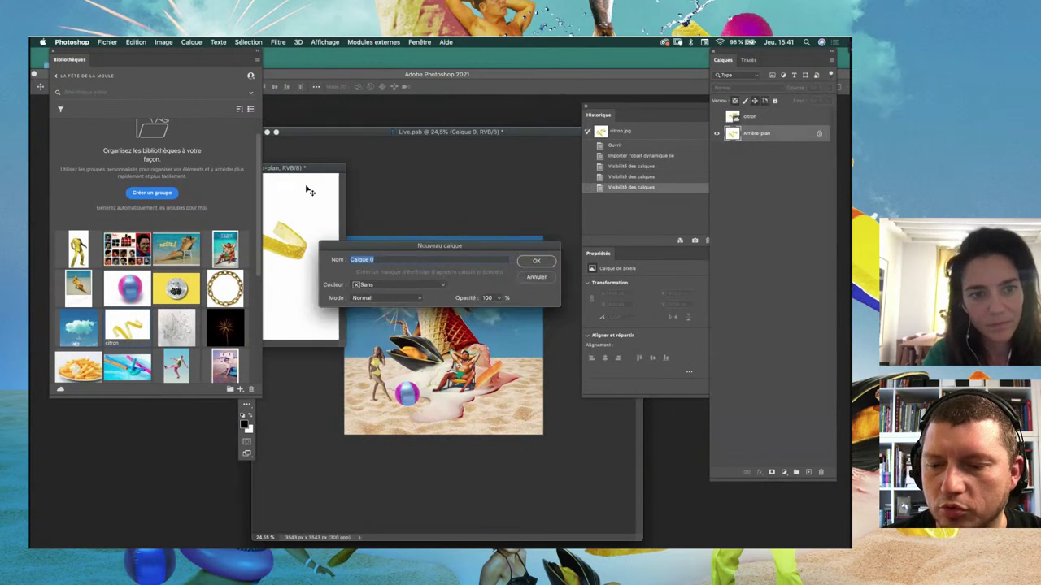
{"action": "key", "text": "Return"}
Step: Cut the lemon peel free of its white background with Select Subject onto its own layer
{"action": "left_click", "coordinate": [246, 191]}
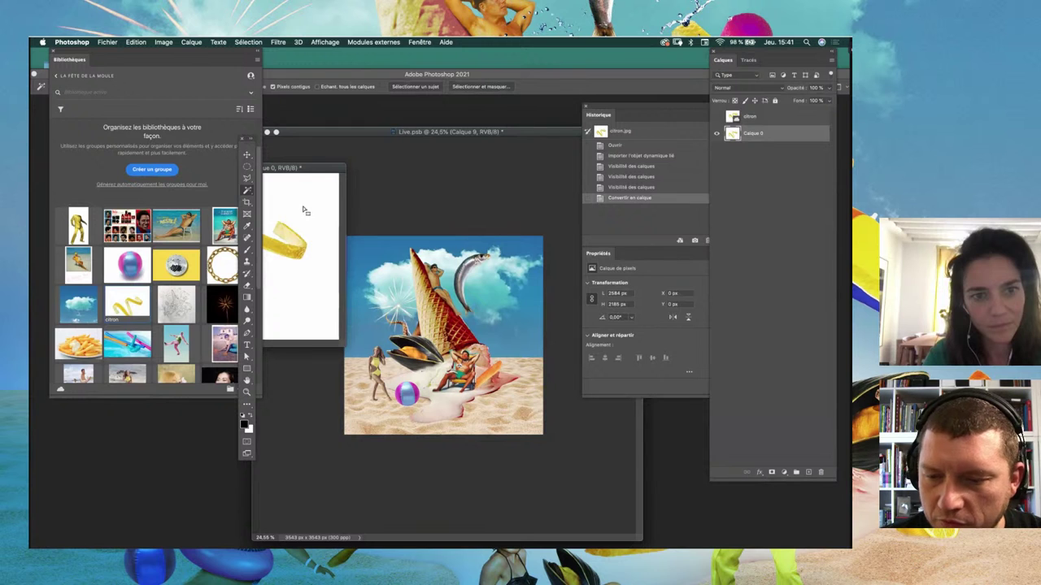
{"action": "left_click", "coordinate": [307, 215]}
{"action": "key", "text": "Delete"}
{"action": "key", "text": "ctrl+z"}
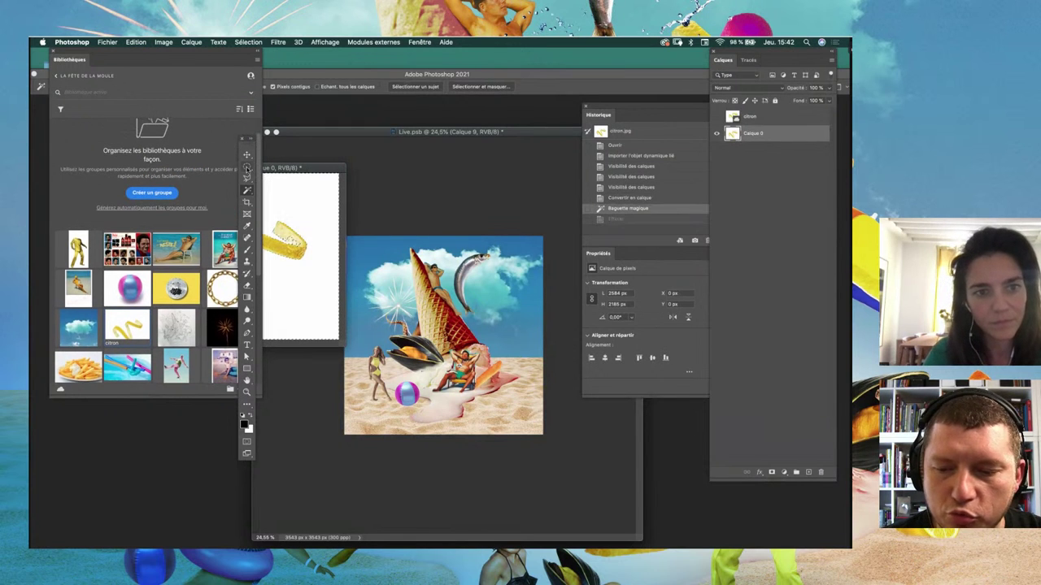
{"action": "left_click", "coordinate": [247, 167]}
{"action": "key", "text": "ctrl+d"}
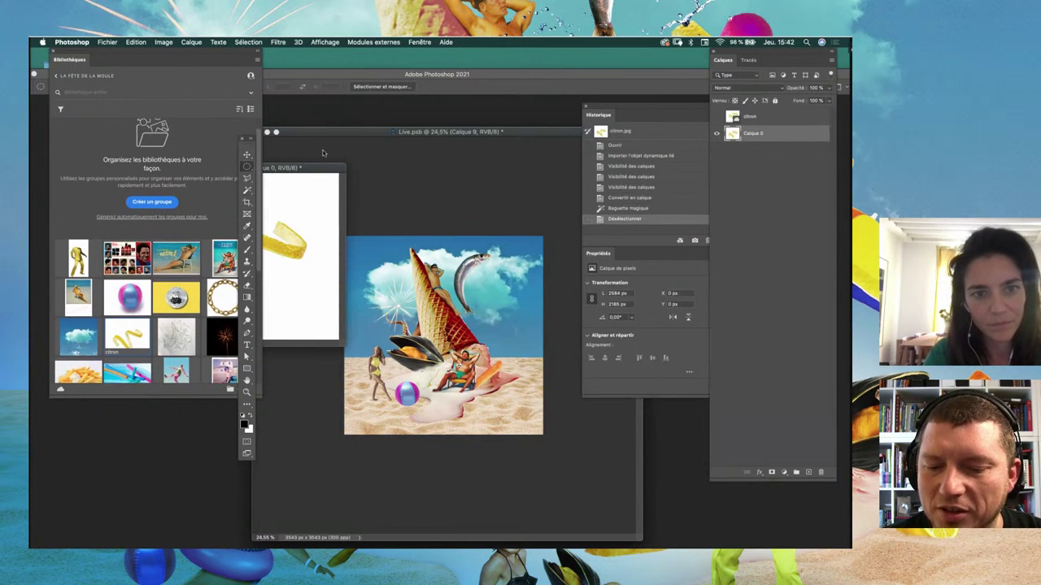
{"action": "key", "text": "w"}
{"action": "left_click", "coordinate": [413, 87]}
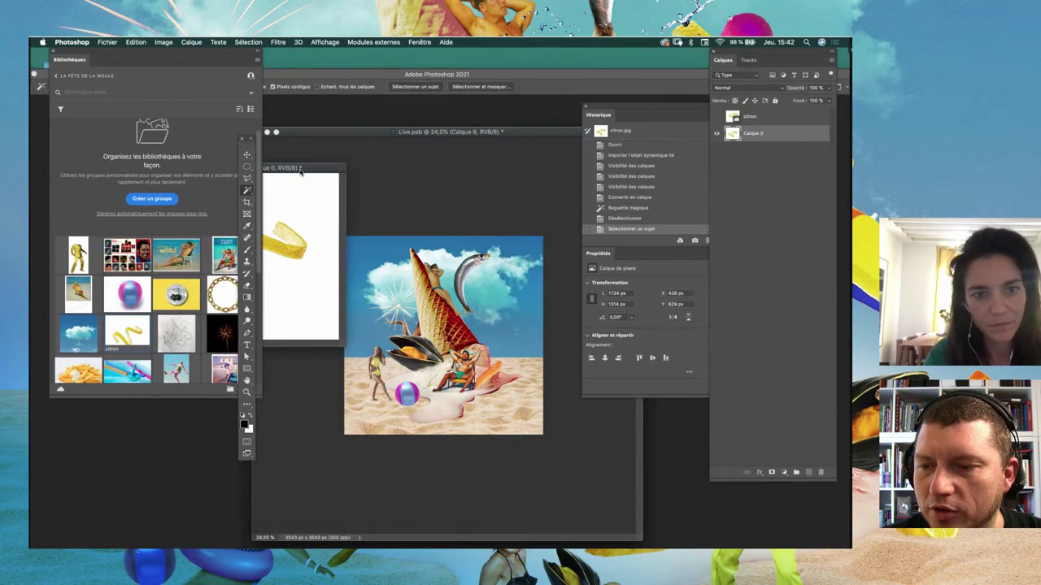
{"action": "key", "text": "ctrl+v"}
{"action": "left_click", "coordinate": [716, 150]}
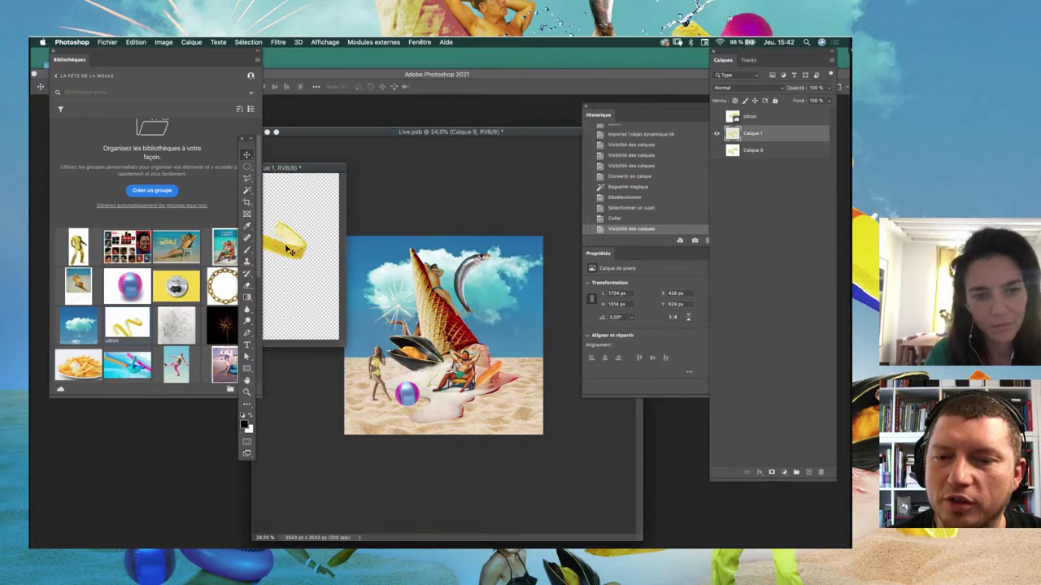
Step: Drag the peel into Live.psb and scale it to 581×530 px beside the sardine
{"action": "mouse_move", "coordinate": [289, 251]}
{"action": "left_mouse_down"}
{"action": "mouse_move", "coordinate": [469, 319]}
{"action": "mouse_move", "coordinate": [498, 293]}
{"action": "left_mouse_up"}
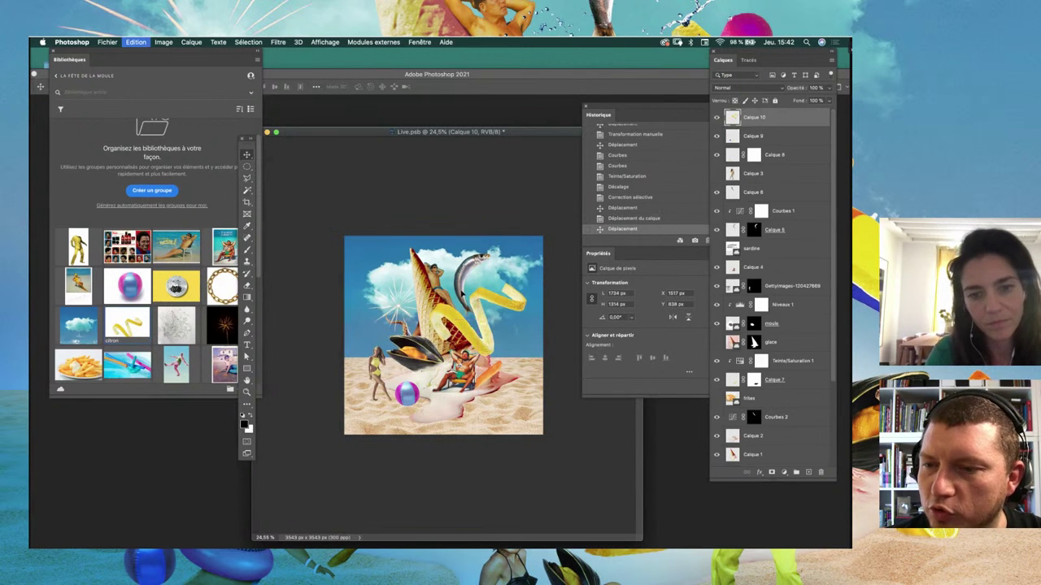
{"action": "key", "text": "ctrl+t"}
{"action": "mouse_move", "coordinate": [423, 357]}
{"action": "left_mouse_down"}
{"action": "mouse_move", "coordinate": [457, 345]}
{"action": "mouse_move", "coordinate": [492, 293]}
{"action": "left_mouse_up"}
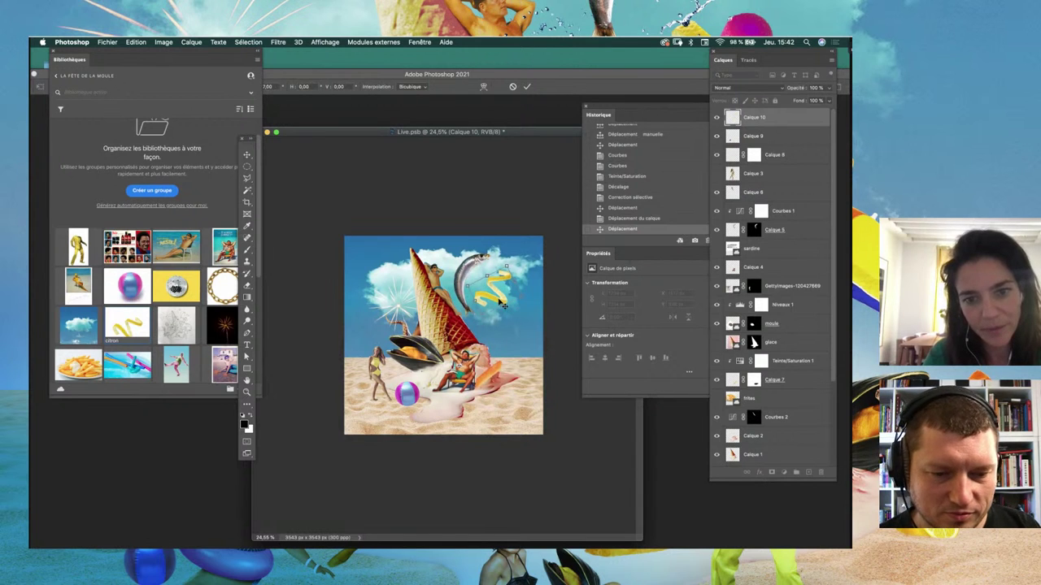
{"action": "key", "text": "Return"}
{"action": "left_click_drag", "start_coordinate": [487, 289], "coordinate": [493, 297]}
{"action": "key", "text": "ctrl+t"}
{"action": "key", "text": "Return"}
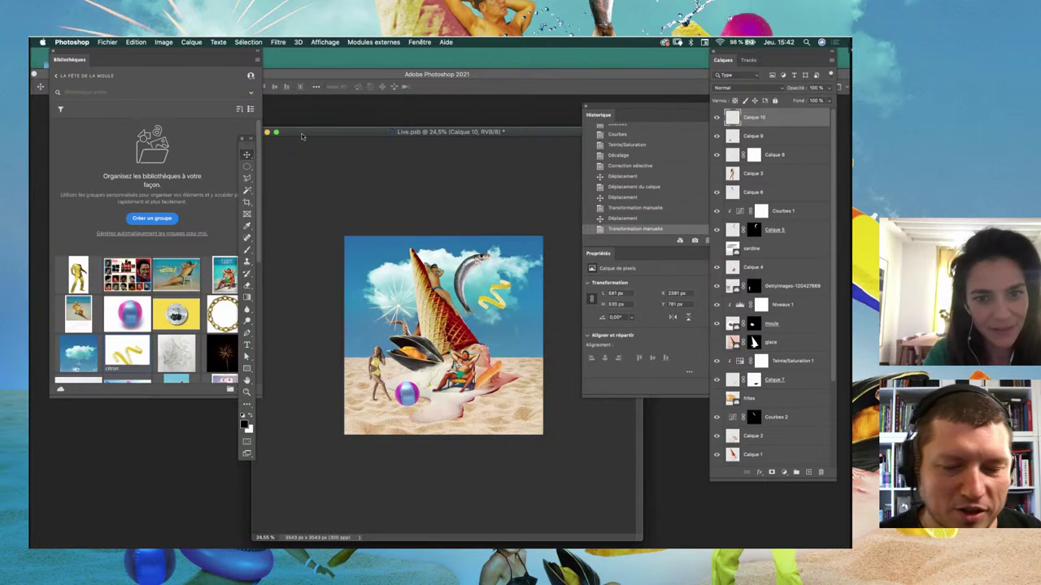
{"action": "left_click_drag", "start_coordinate": [325, 131], "coordinate": [333, 103]}
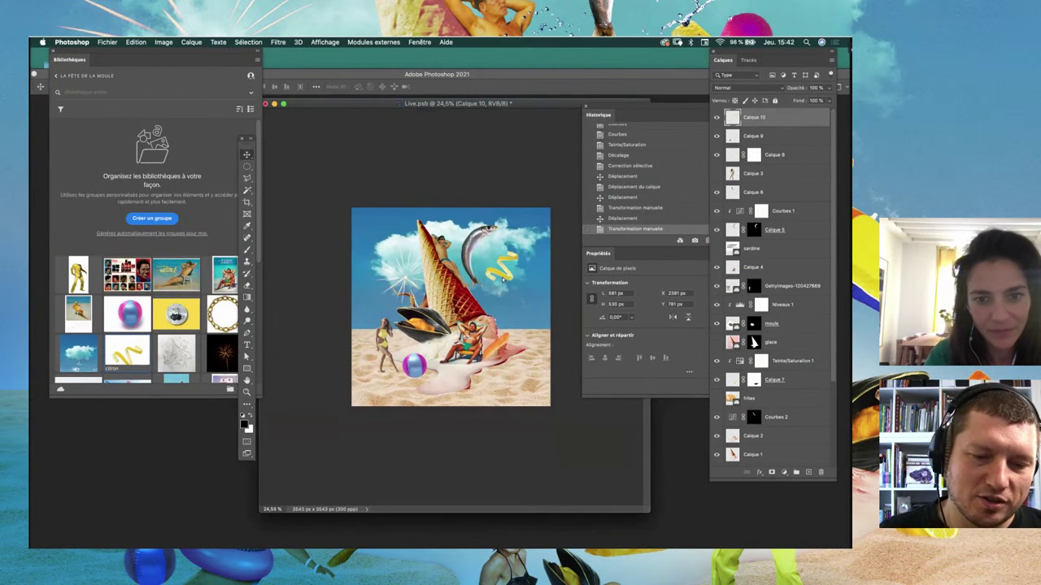
{"action": "left_click_drag", "start_coordinate": [511, 281], "coordinate": [512, 288]}
Step: Shrink the collage window and switch to full-screen mode on black to view the finished collage
{"action": "scroll", "coordinate": [118, 244], "scroll_direction": "down", "scroll_amount": 2}
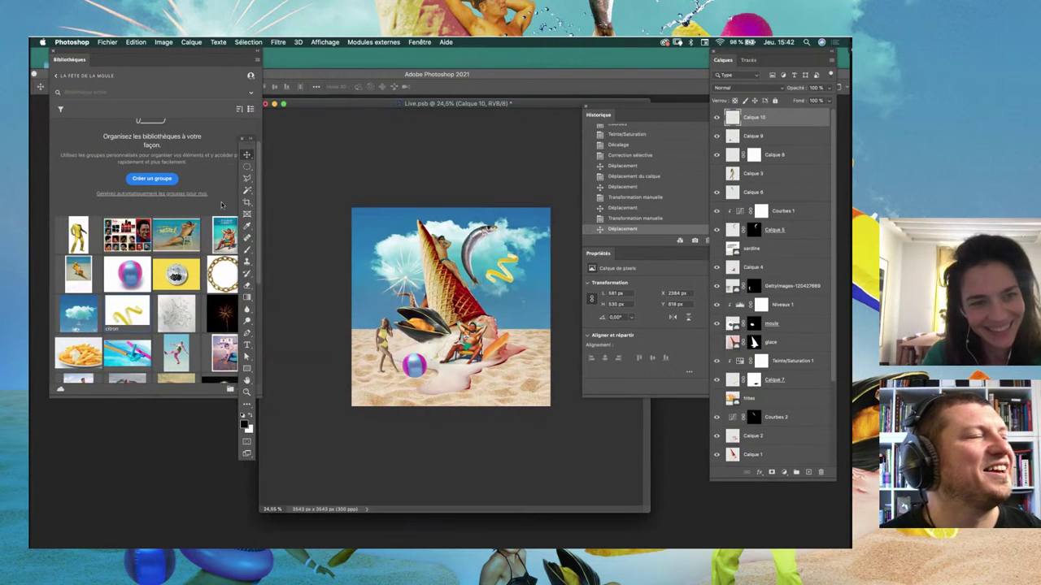
{"action": "scroll", "coordinate": [261, 260], "scroll_direction": "down", "scroll_amount": 5}
{"action": "scroll", "coordinate": [262, 309], "scroll_direction": "down", "scroll_amount": 2}
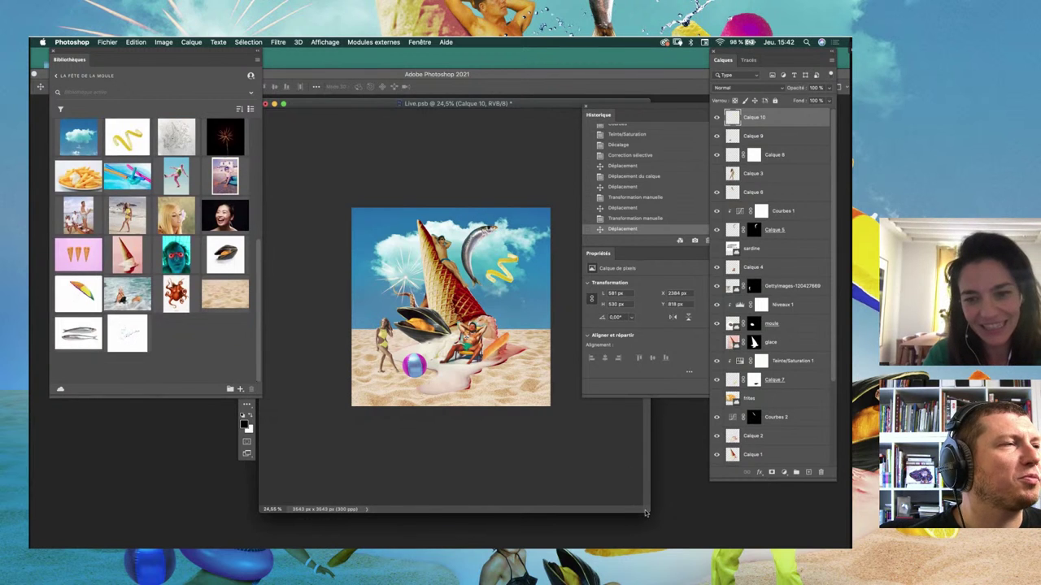
{"action": "left_click_drag", "start_coordinate": [648, 511], "coordinate": [582, 374]}
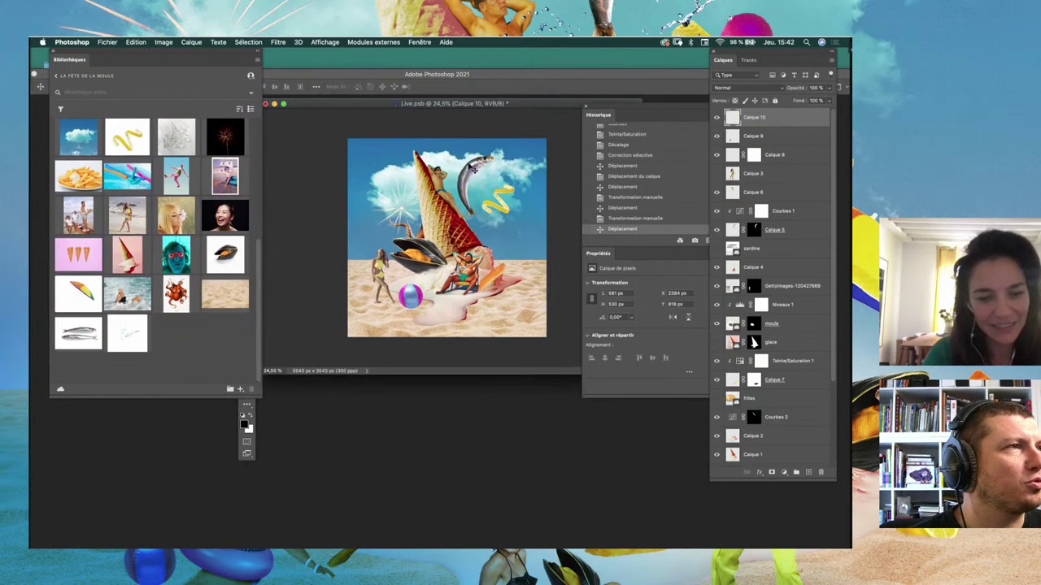
{"action": "key", "text": "f"}
{"action": "key", "text": "f"}
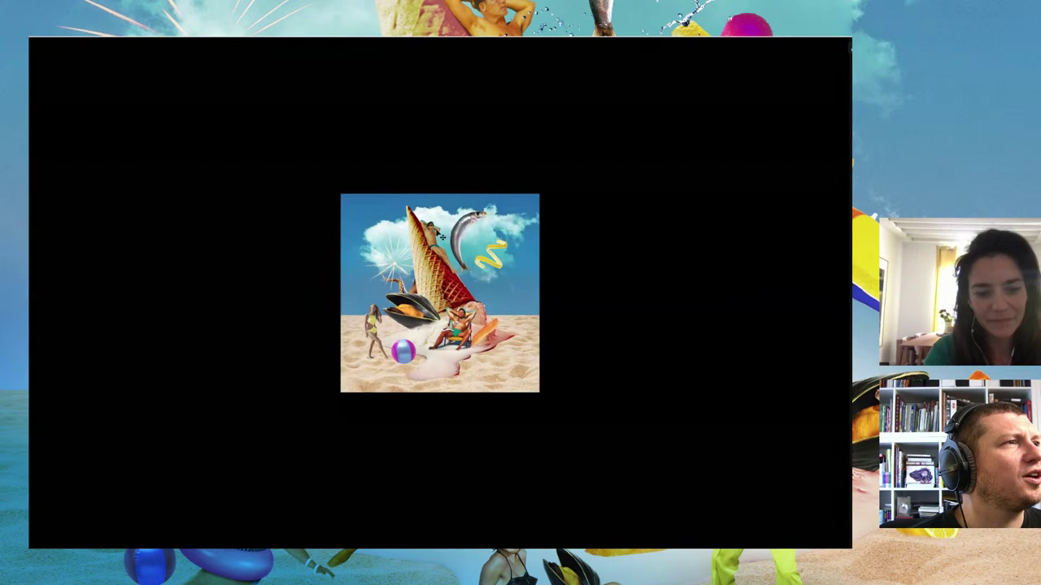
{"action": "scroll", "coordinate": [420, 260], "scroll_direction": "up", "scroll_amount": 3}
{"action": "scroll", "coordinate": [452, 282], "scroll_direction": "up", "scroll_amount": 1}
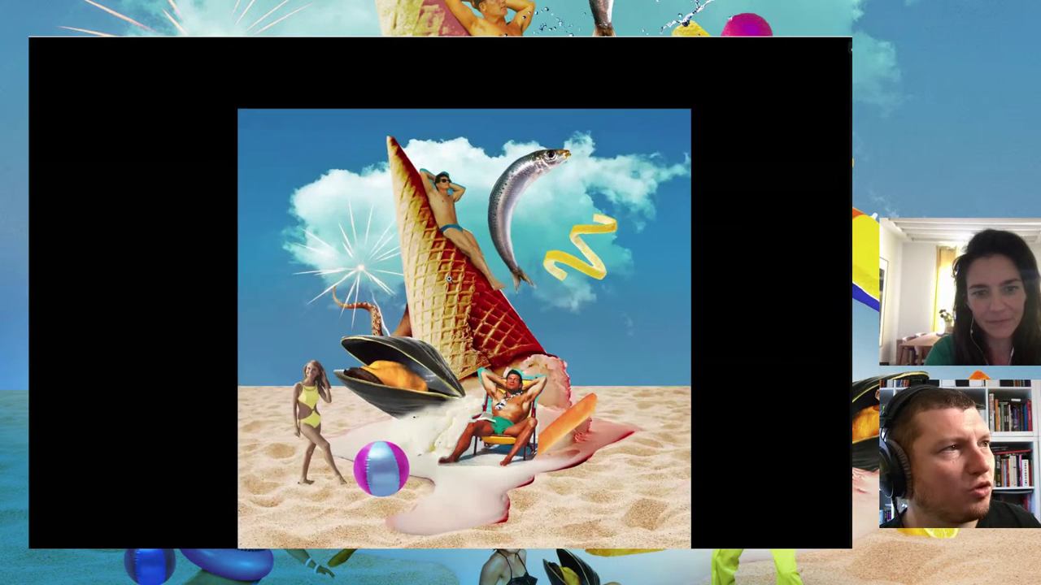
{"action": "scroll", "coordinate": [444, 268], "scroll_direction": "down", "scroll_amount": 1}
{"action": "scroll", "coordinate": [436, 257], "scroll_direction": "down", "scroll_amount": 1}
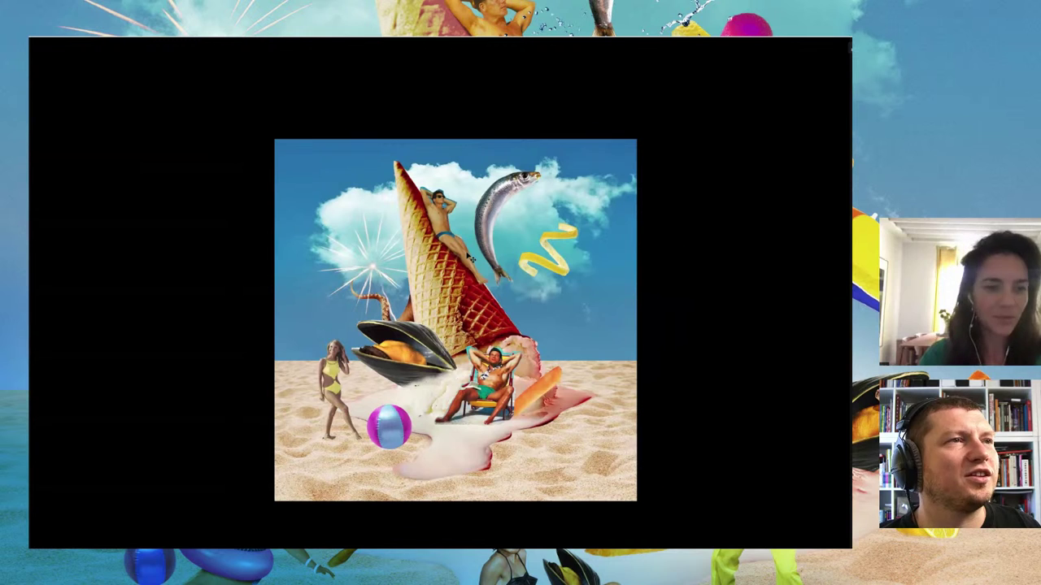